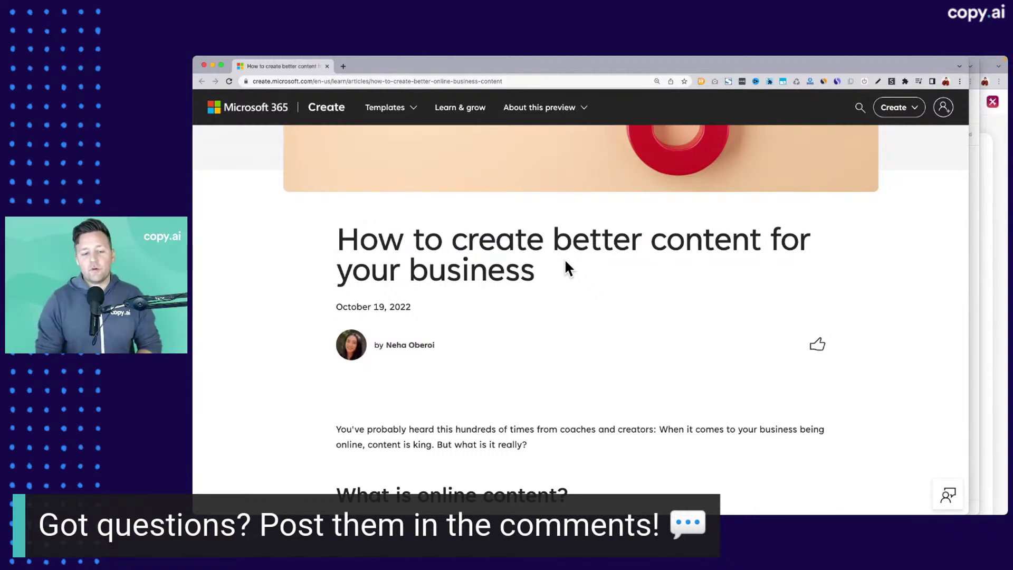
Step: Skim the article on creating better business content, from its title down to the passage about finding content ideas through research
scroll(565, 261, "down", 5)
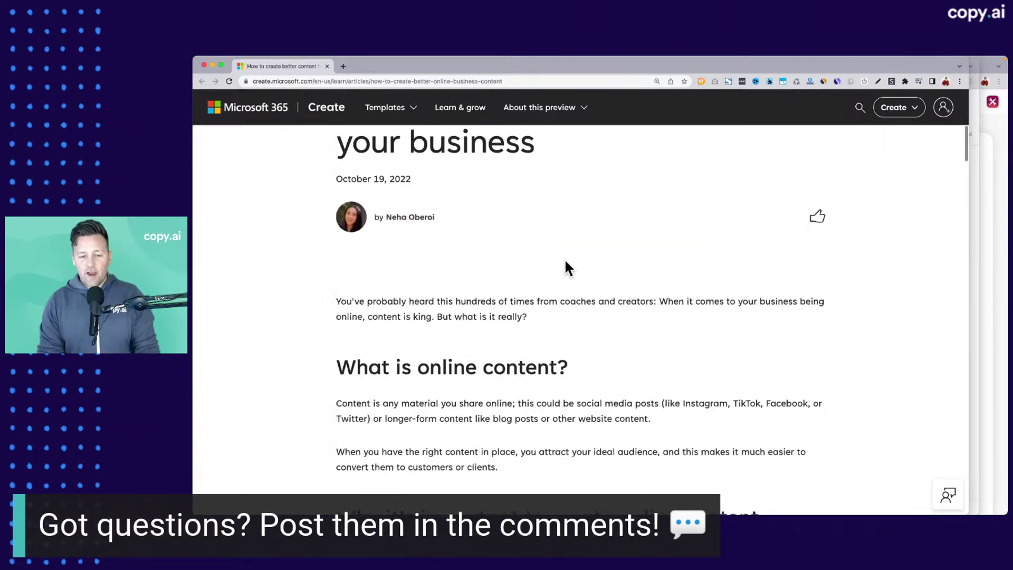
scroll(564, 264, "down", 10)
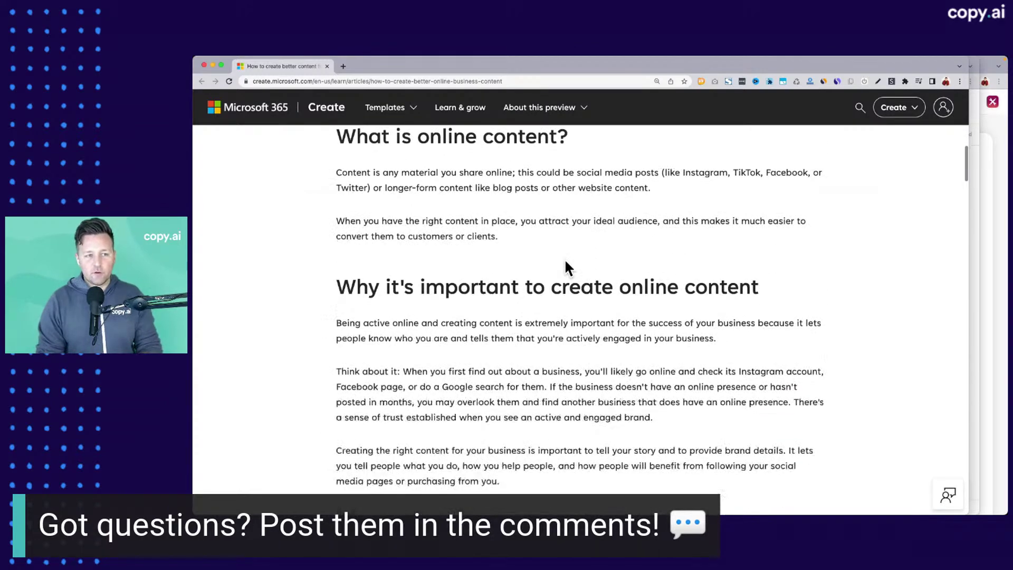
scroll(564, 261, "up", 15)
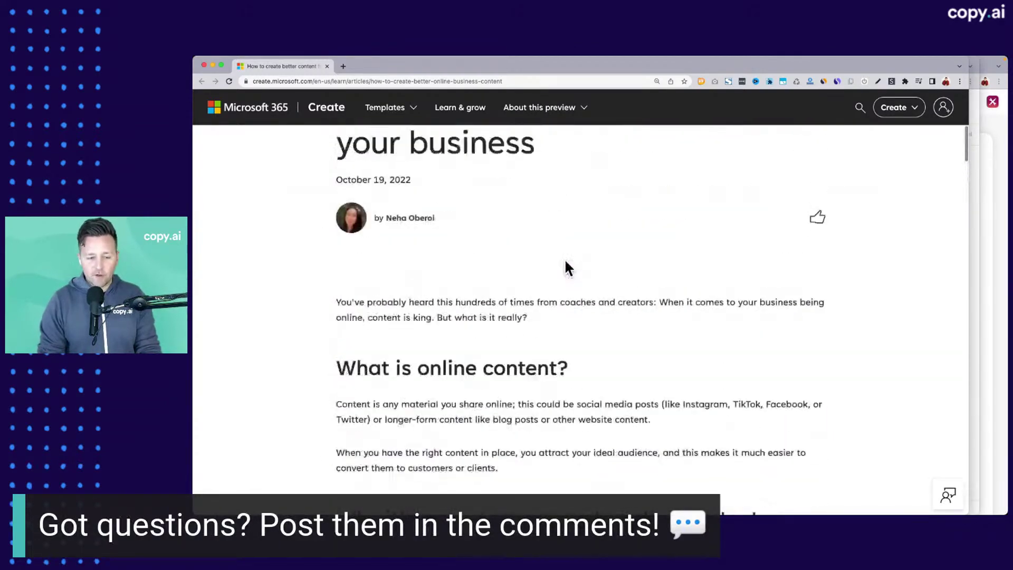
scroll(496, 410, "down", 2)
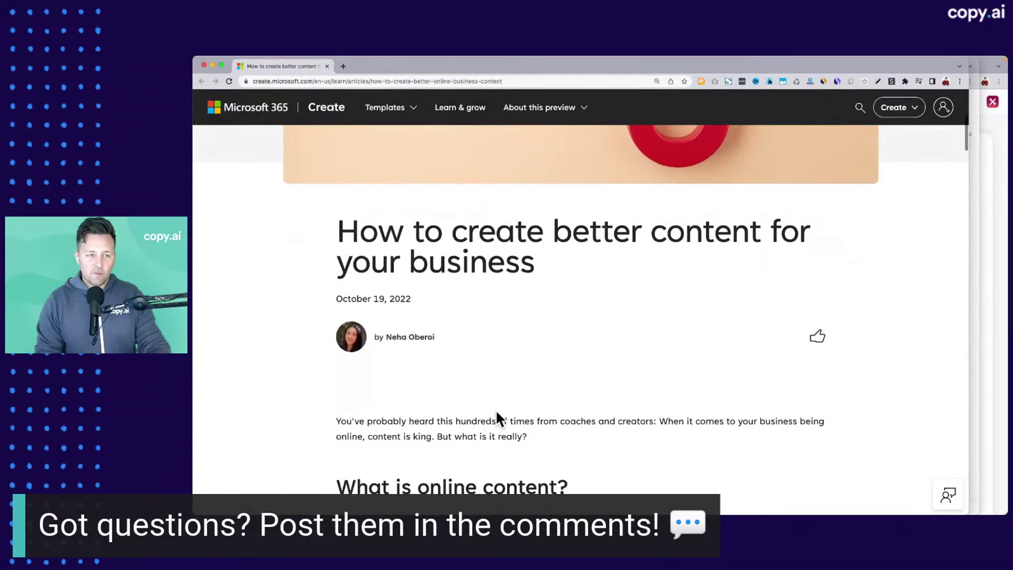
scroll(498, 418, "down", 15)
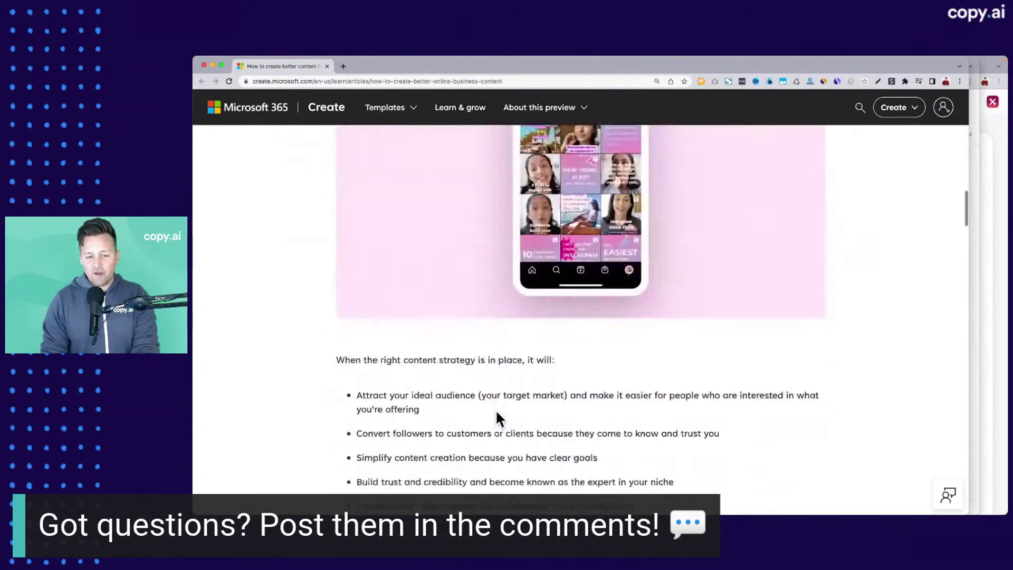
scroll(497, 412, "down", 15)
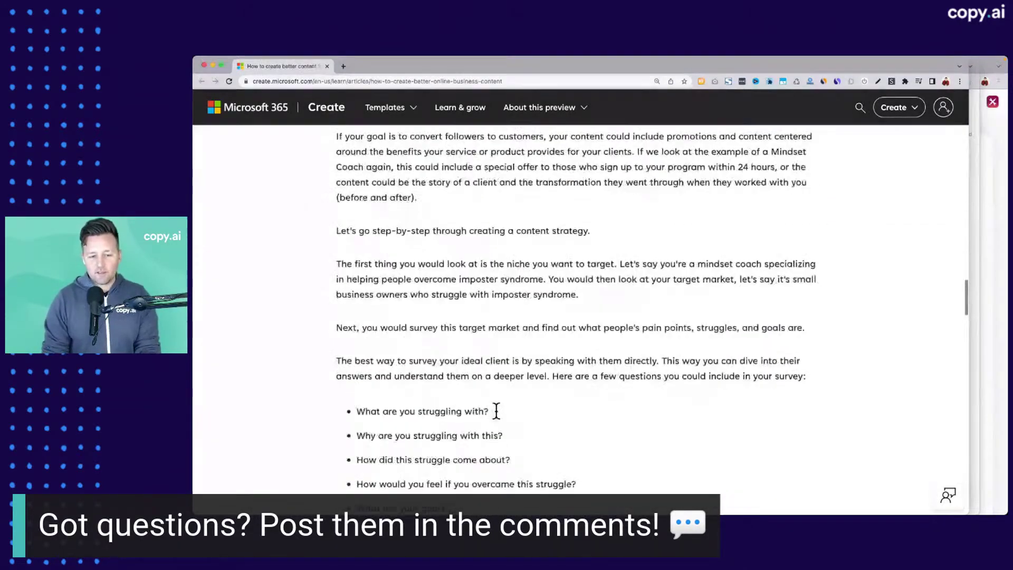
scroll(496, 410, "down", 7)
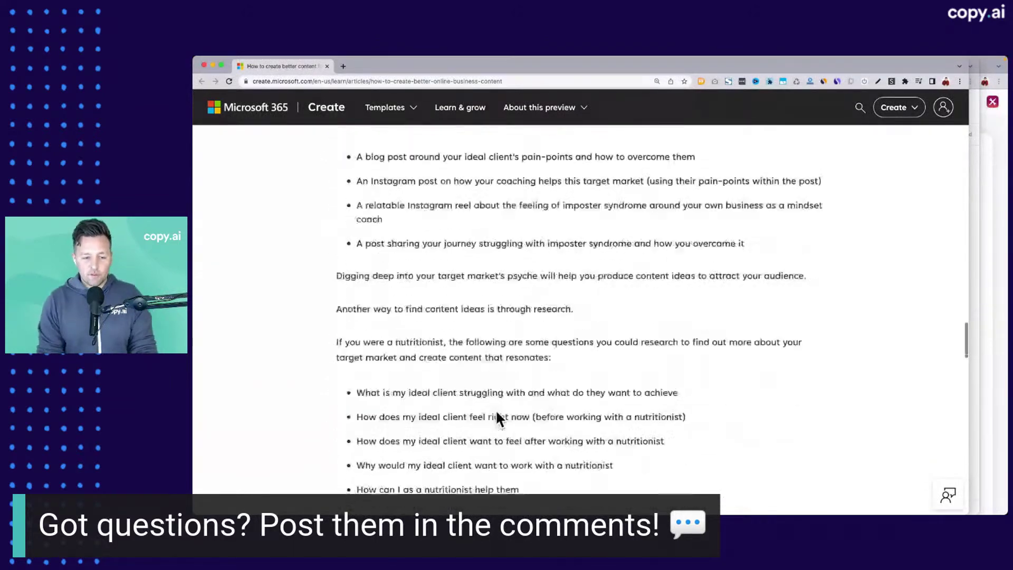
scroll(495, 409, "up", 2)
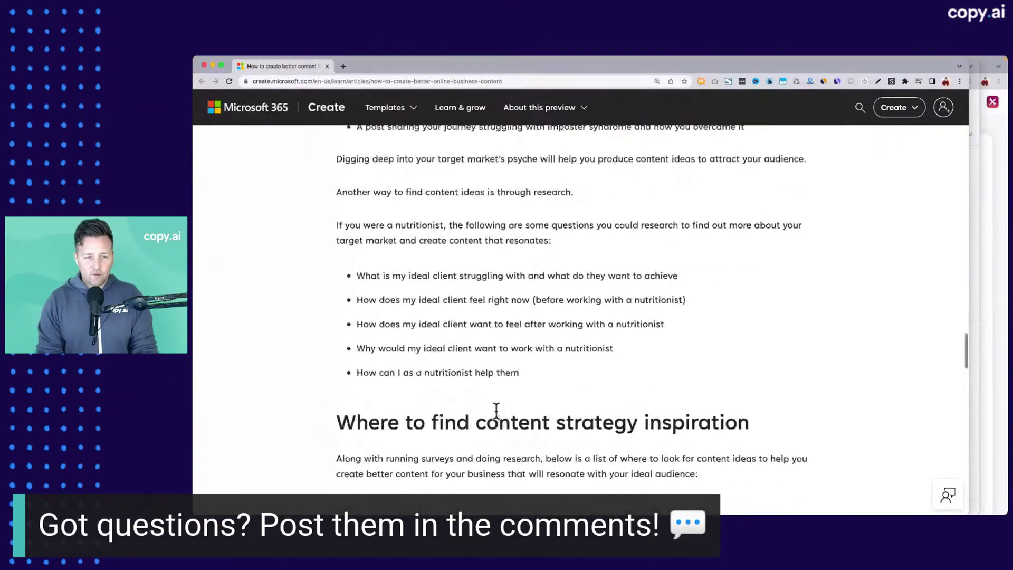
Step: Enlarge the page and highlight the lines on the target market's psyche, finding ideas through research, and creating content that resonates
left_click_drag(338, 141, 843, 156)
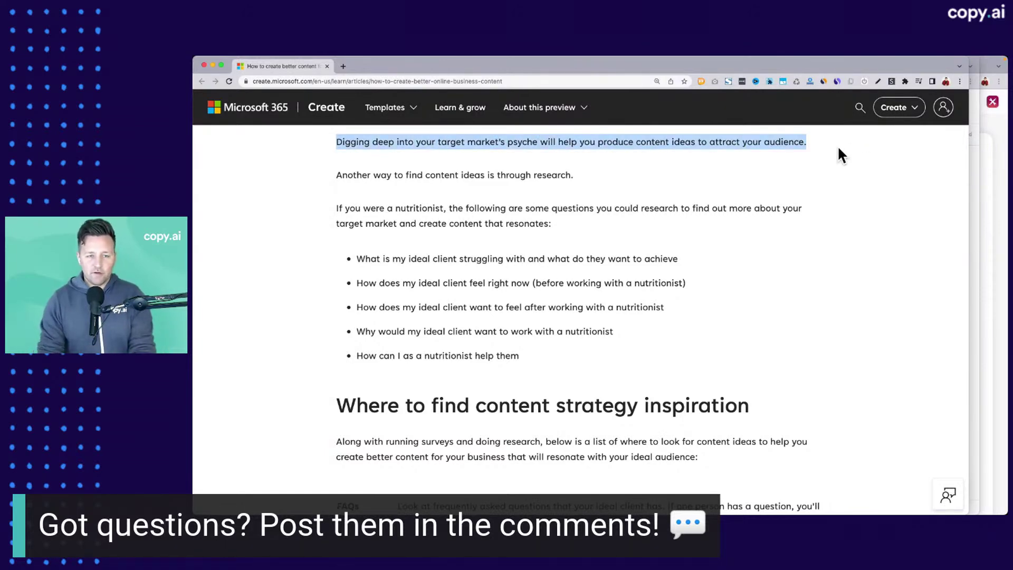
left_click(829, 207)
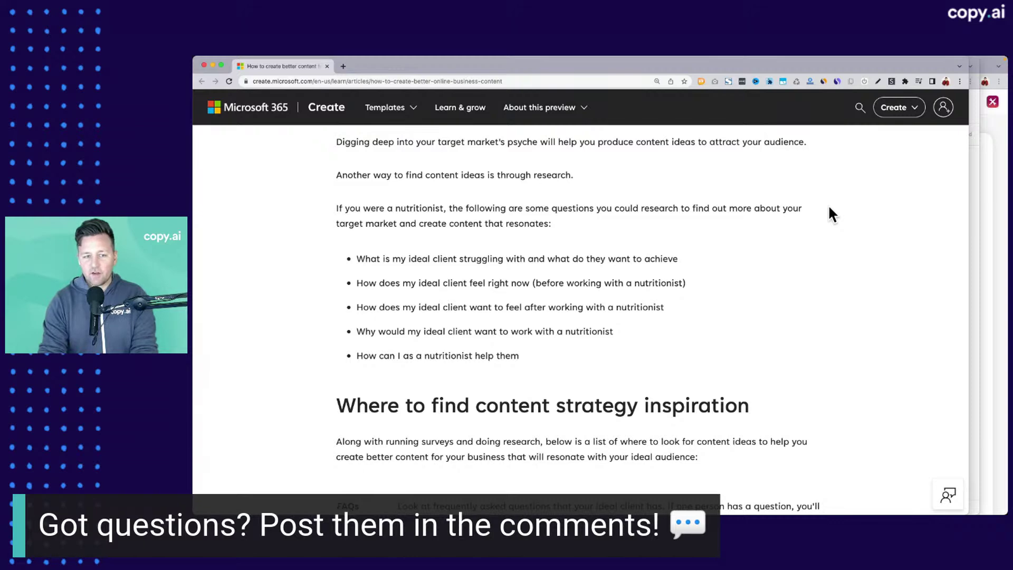
key("super+equal")
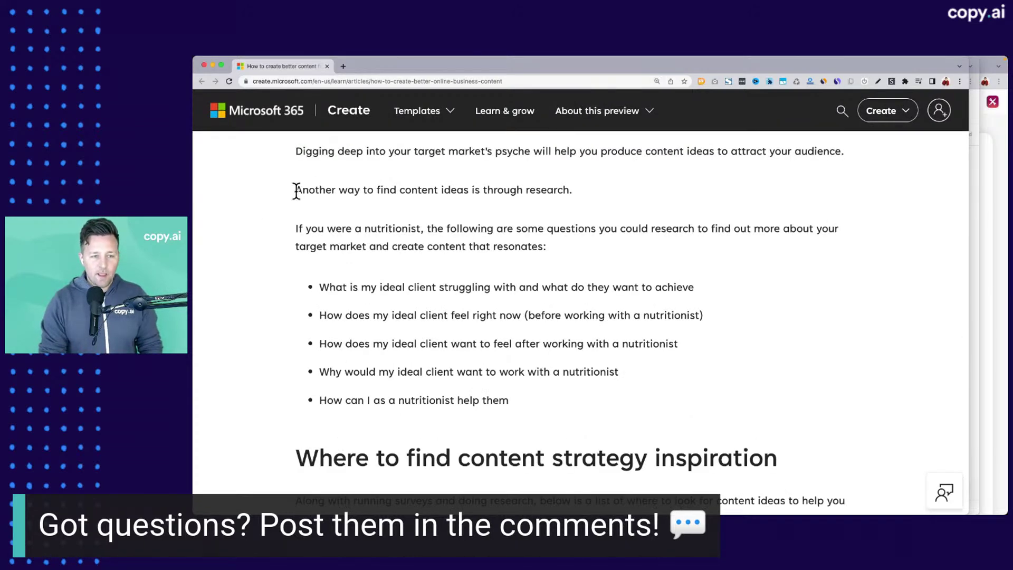
left_click_drag(295, 151, 837, 151)
left_click_drag(296, 190, 557, 190)
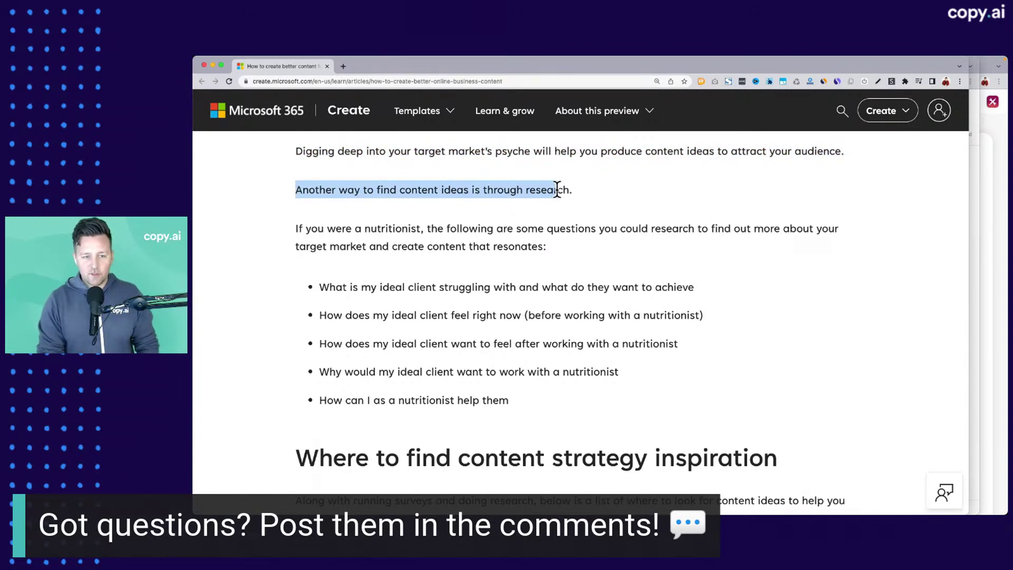
scroll(557, 190, "down", 1)
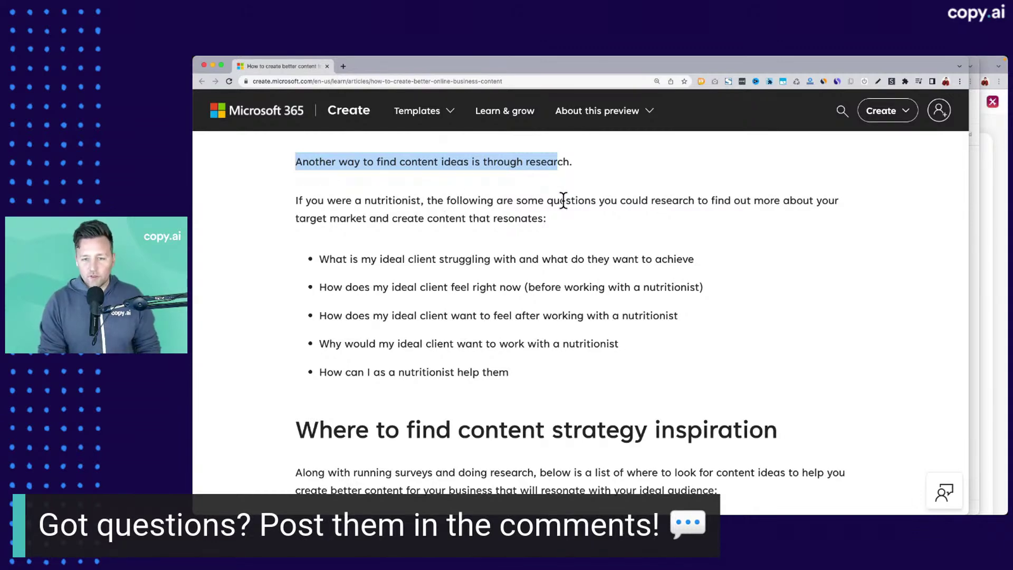
left_click_drag(331, 218, 538, 222)
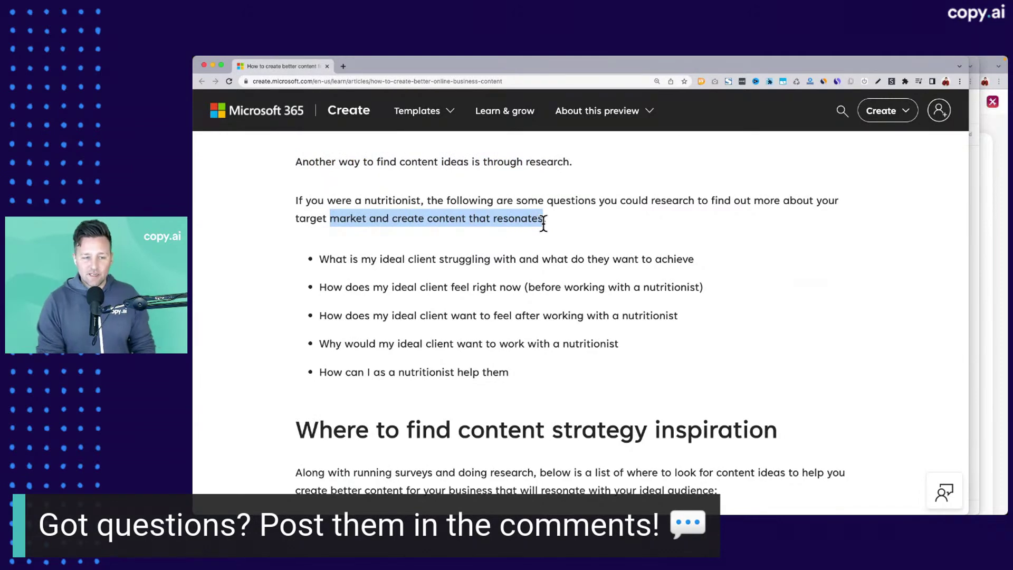
Step: Go through the nutritionist's research questions about the ideal client, highlighting each one from the client's struggles to how to help them
left_click_drag(330, 259, 641, 264)
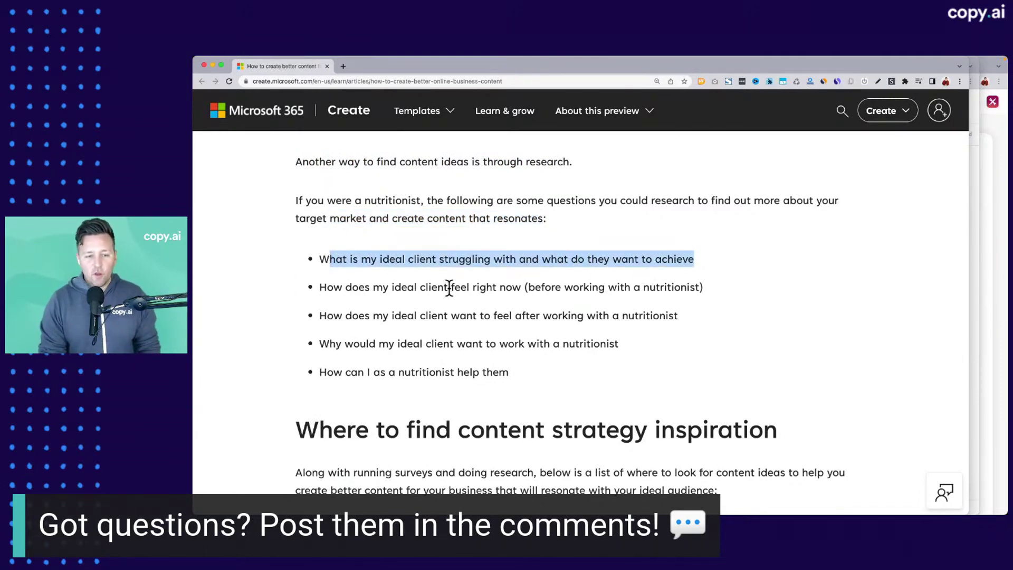
left_click_drag(342, 287, 521, 288)
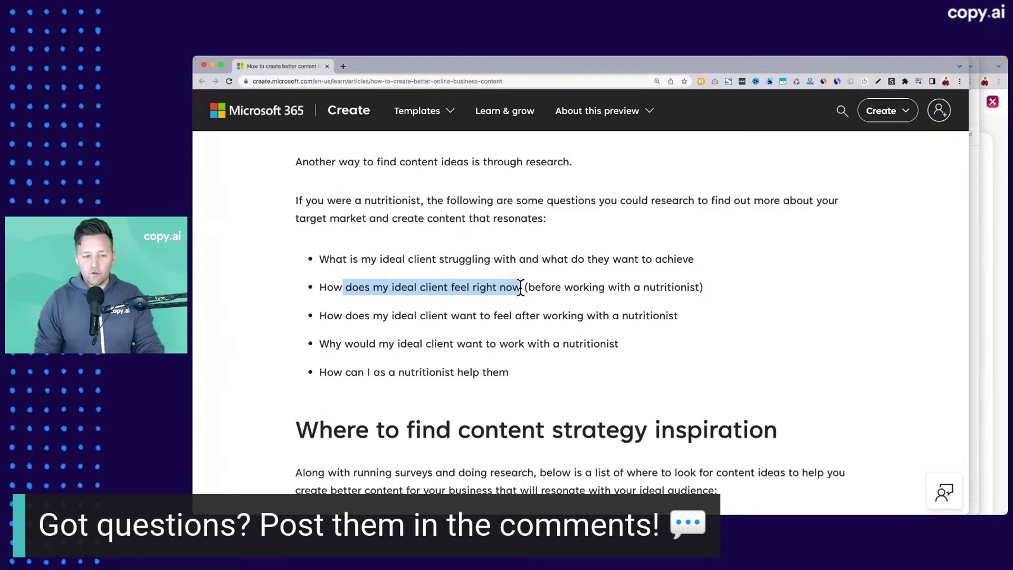
left_click_drag(327, 315, 585, 322)
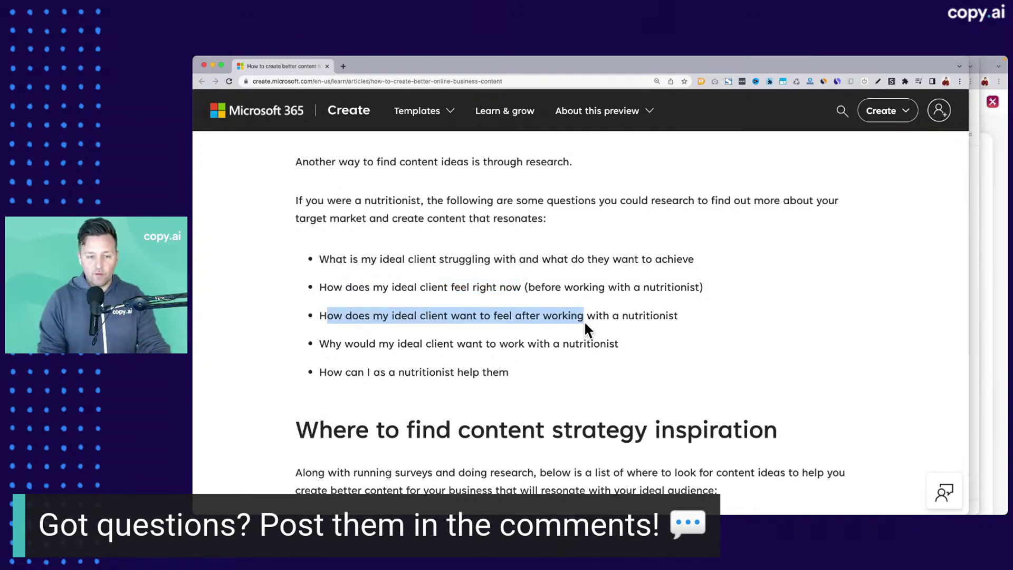
left_click_drag(328, 344, 477, 359)
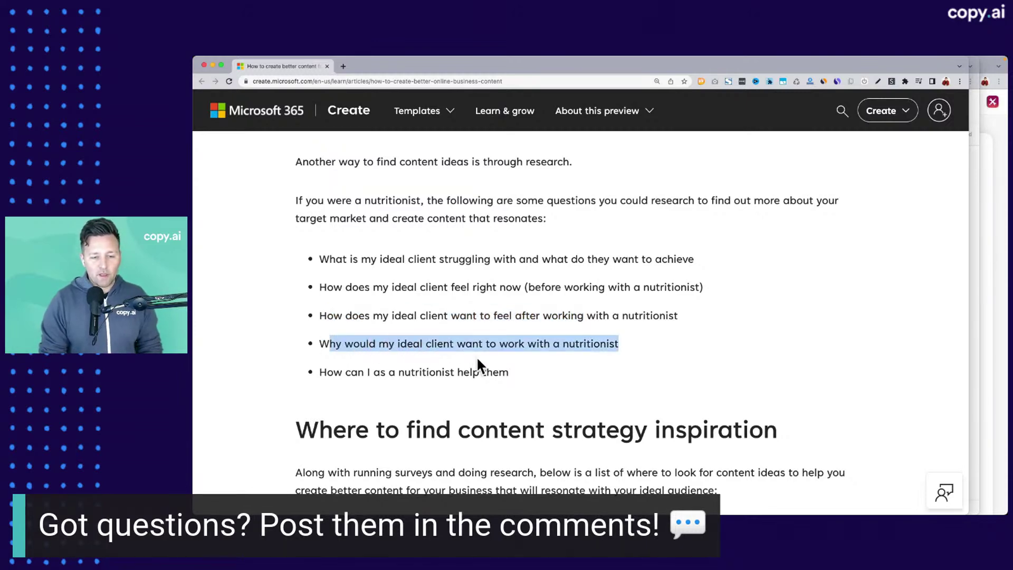
left_click(563, 343)
scroll(565, 341, "down", 2)
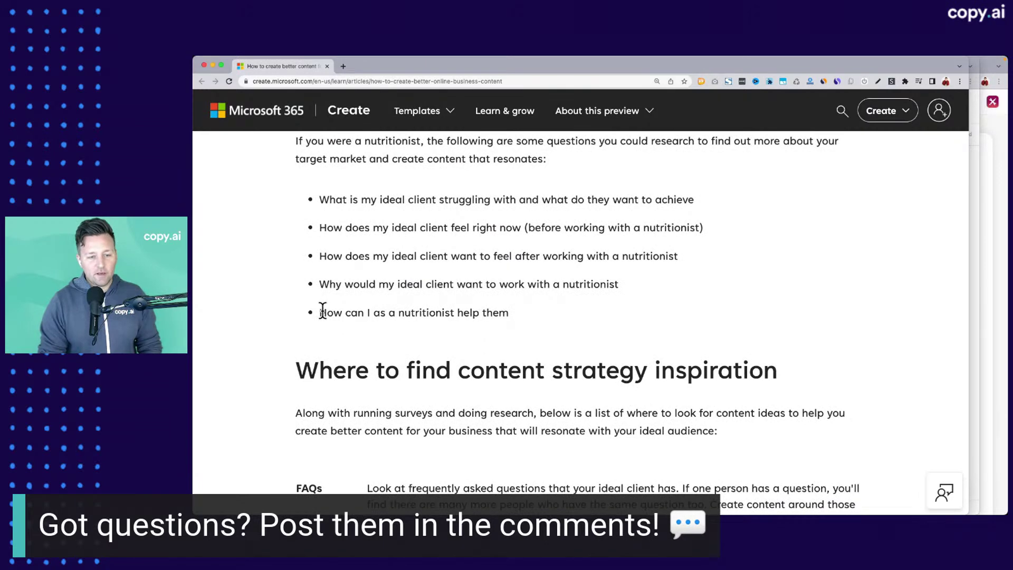
left_click_drag(320, 312, 508, 311)
Step: Review the "Where to find content strategy inspiration" section, highlighting its heading and the FAQs and Surveys entries
scroll(623, 307, "down", 5)
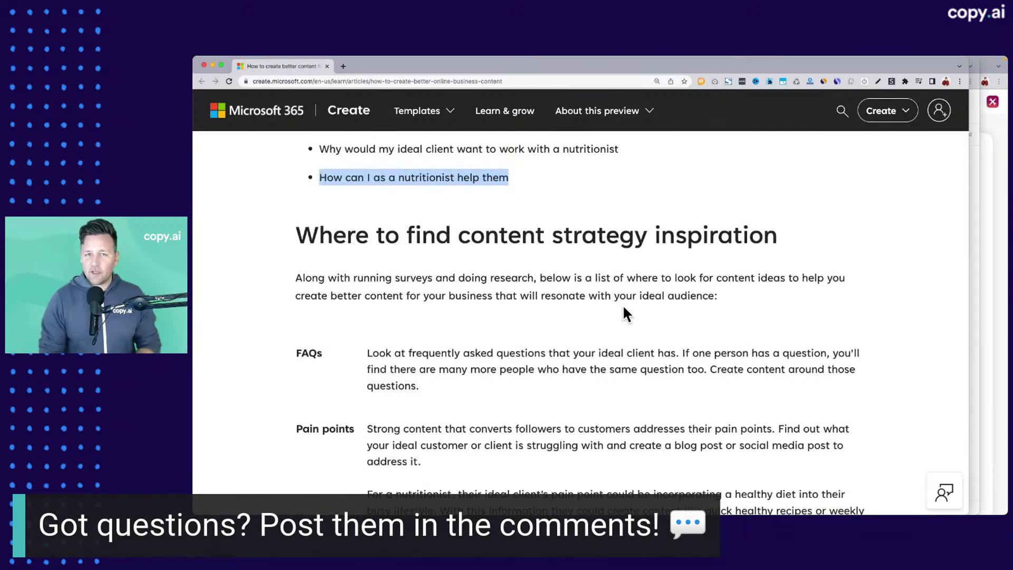
scroll(624, 307, "down", 2)
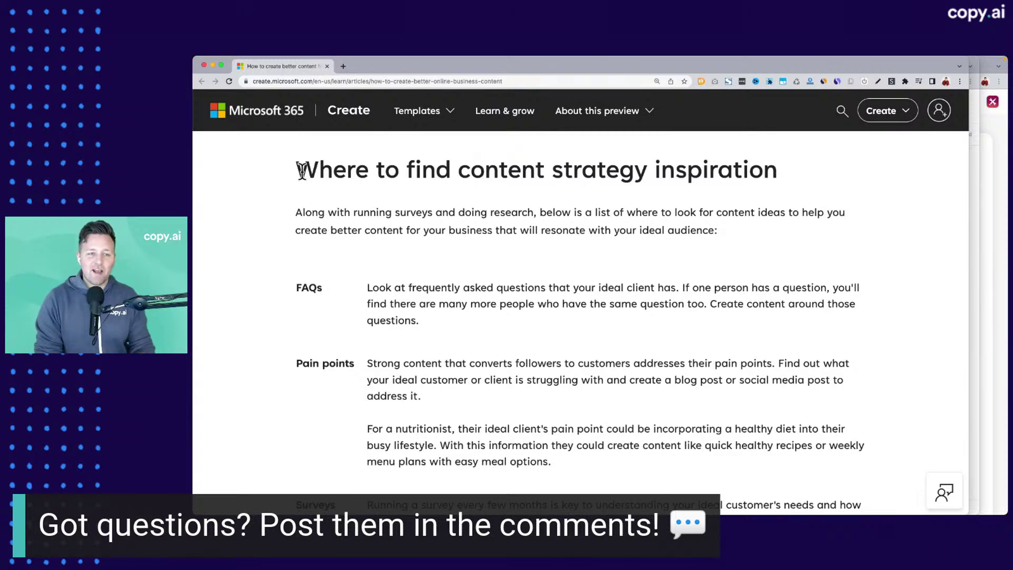
left_click_drag(297, 169, 781, 187)
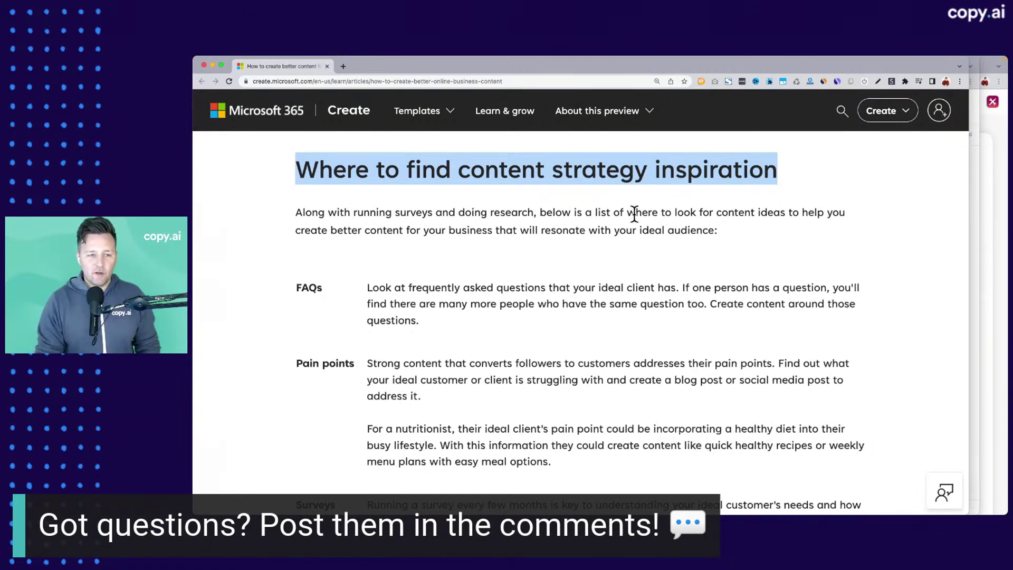
left_click_drag(296, 287, 337, 290)
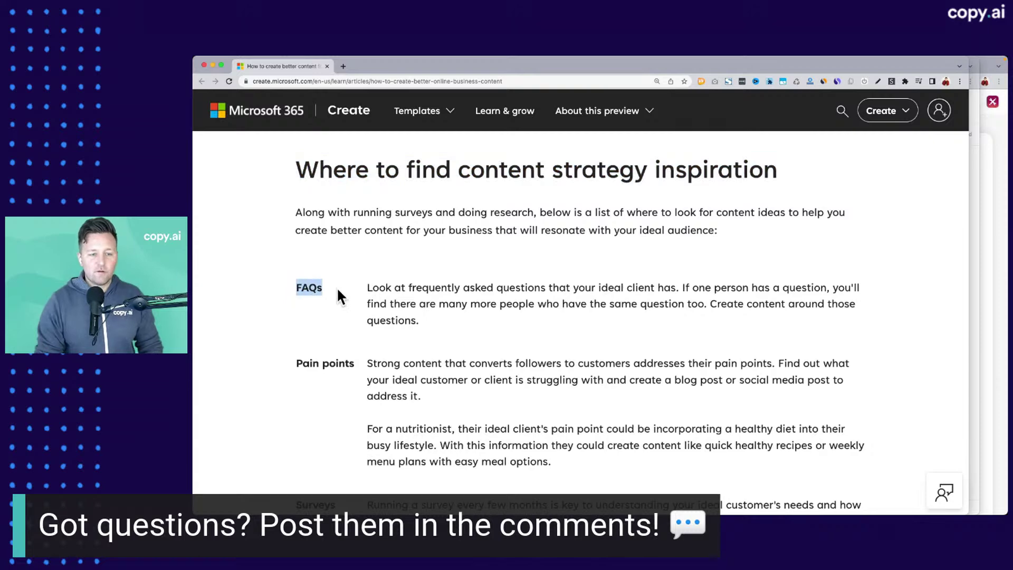
scroll(311, 368, "down", 2)
left_click_drag(296, 397, 337, 398)
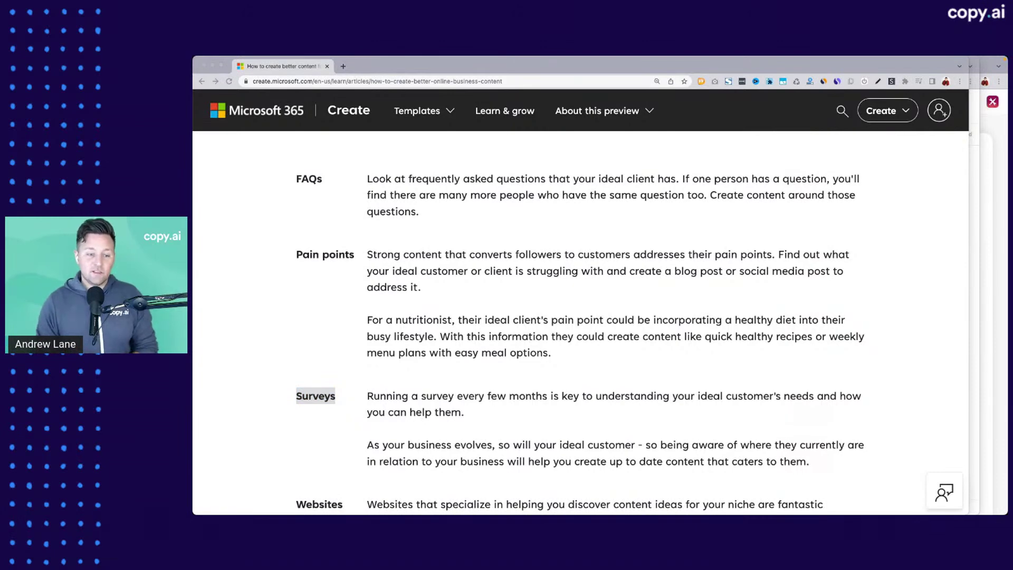
scroll(380, 348, "down", 1)
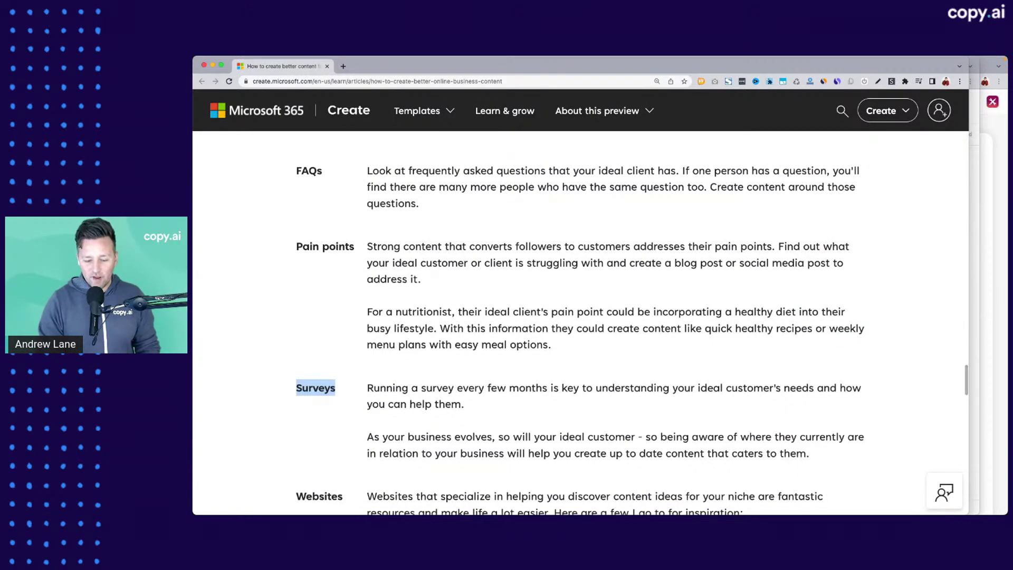
left_click(301, 362)
double_click(310, 391)
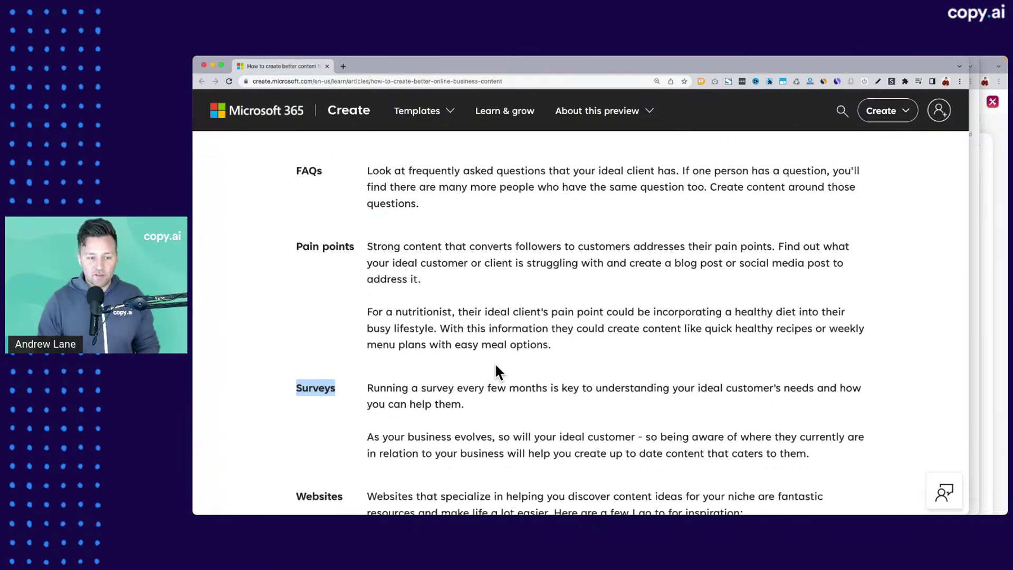
left_click(312, 385)
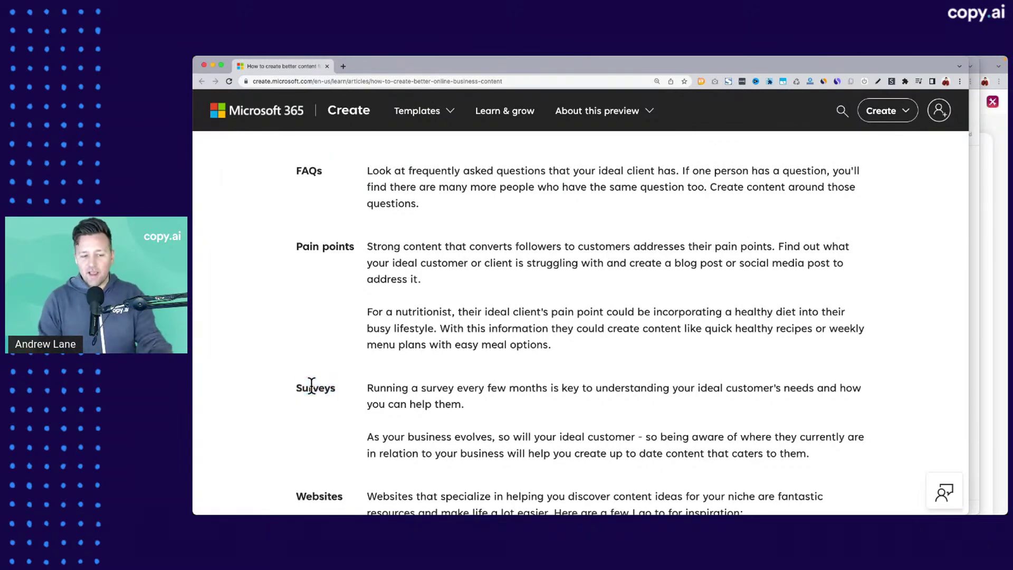
scroll(312, 385, "down", 2)
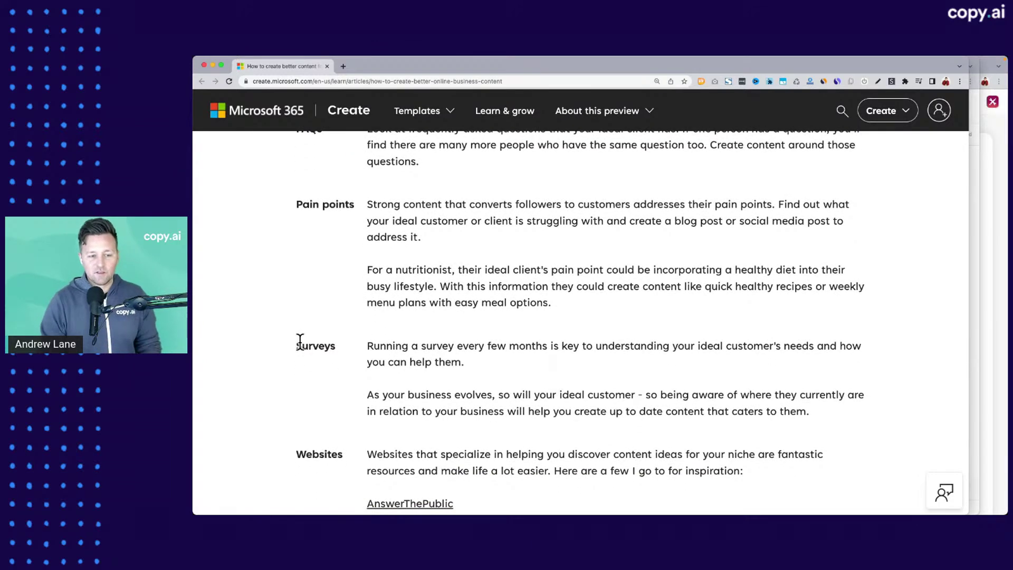
left_click_drag(297, 345, 330, 348)
Step: Examine the Websites entry with its recommended inspiration tools and highlight the AnswerThePublic link
scroll(331, 345, "down", 5)
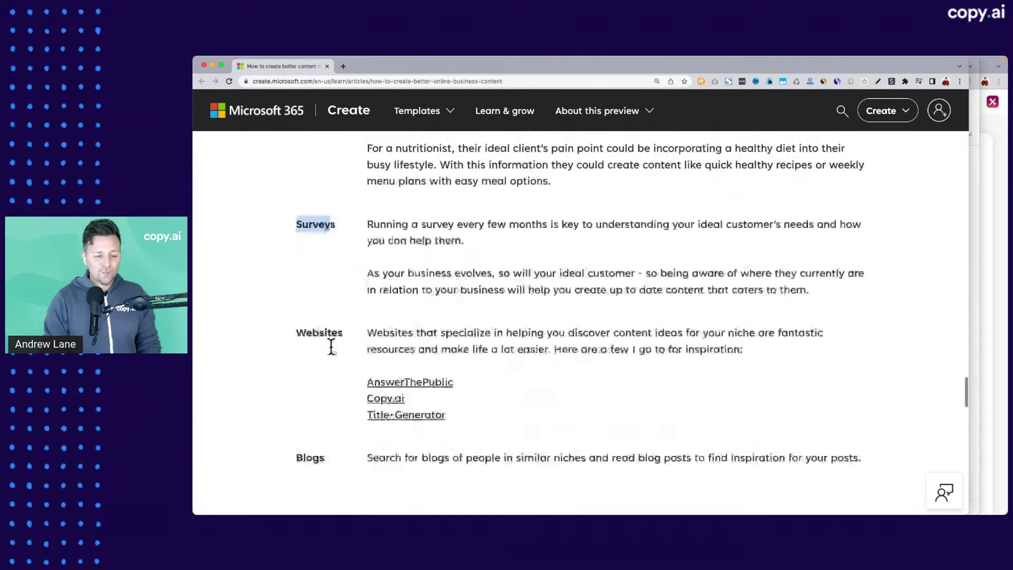
left_click_drag(297, 269, 546, 362)
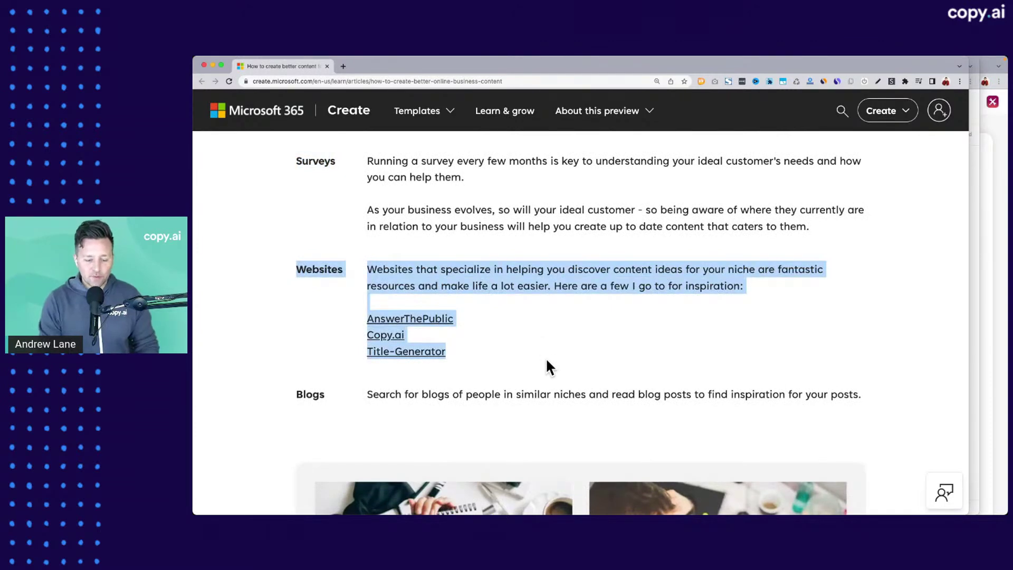
left_click(545, 357)
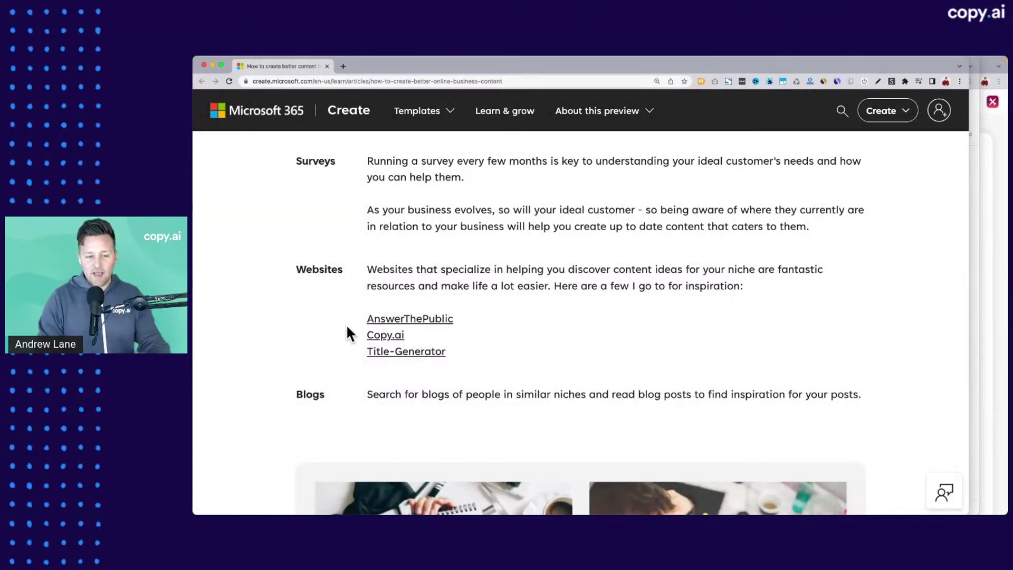
left_click_drag(368, 266, 485, 318)
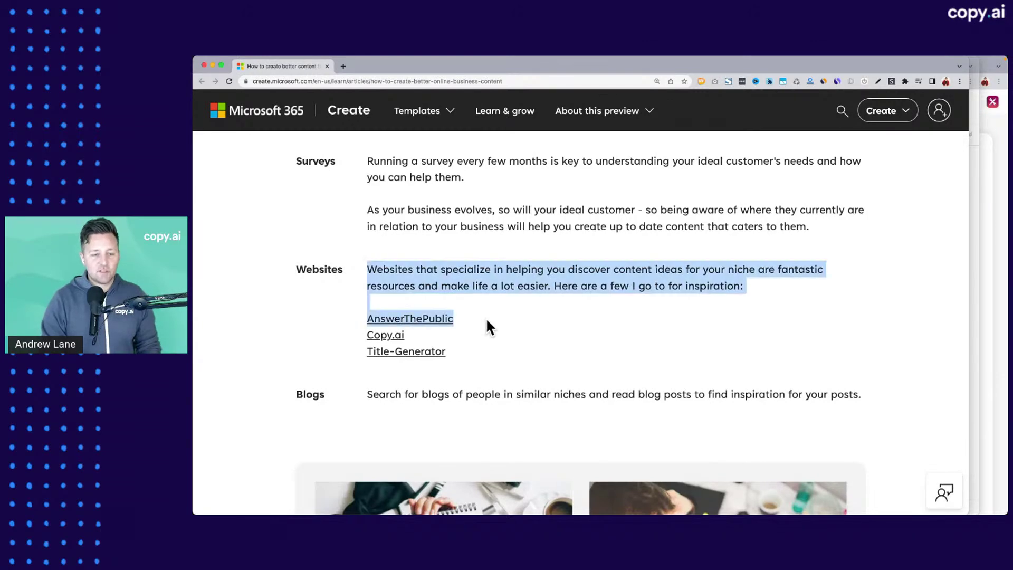
left_click(485, 318)
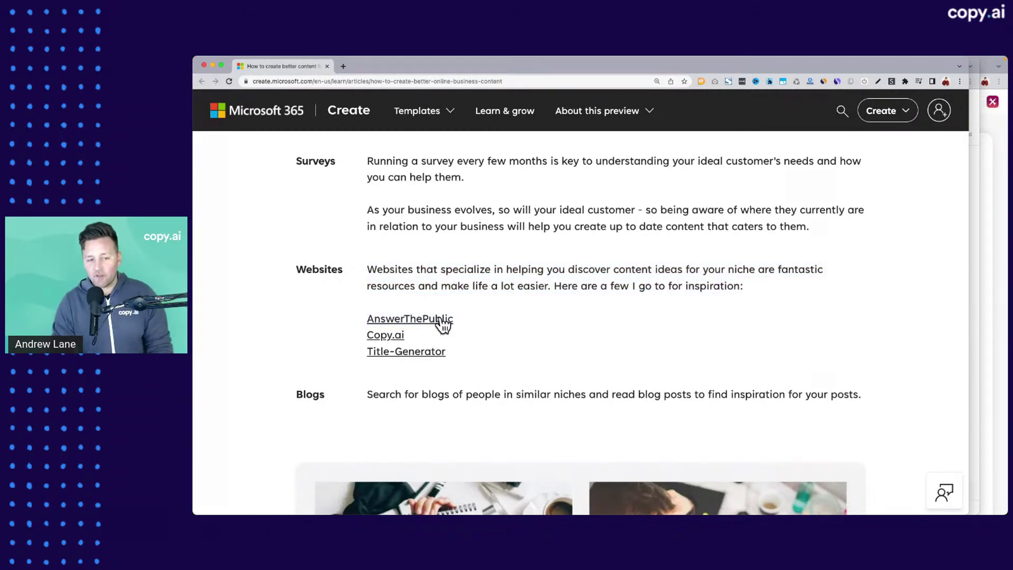
left_click_drag(466, 315, 369, 313)
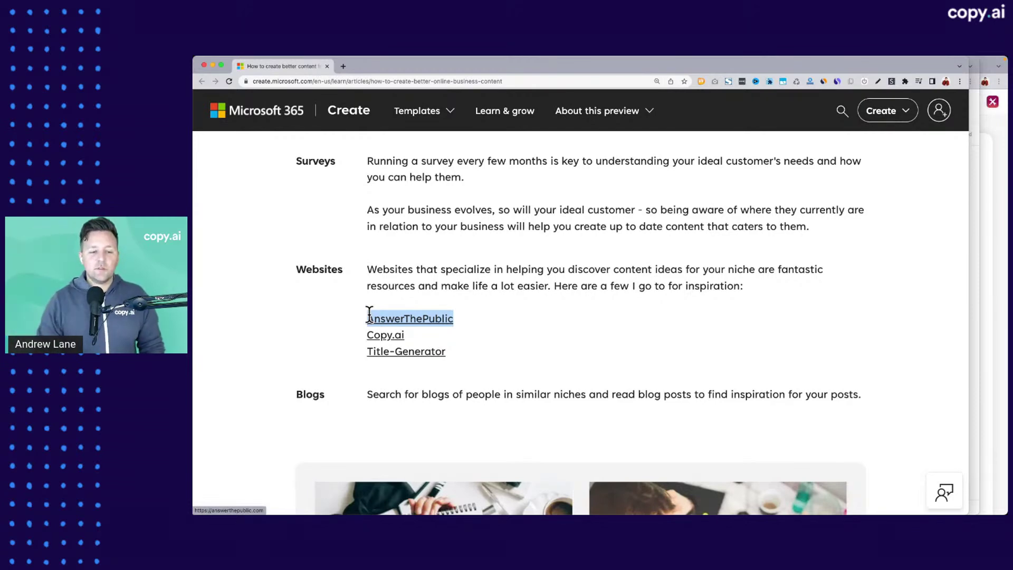
left_click_drag(369, 314, 354, 321)
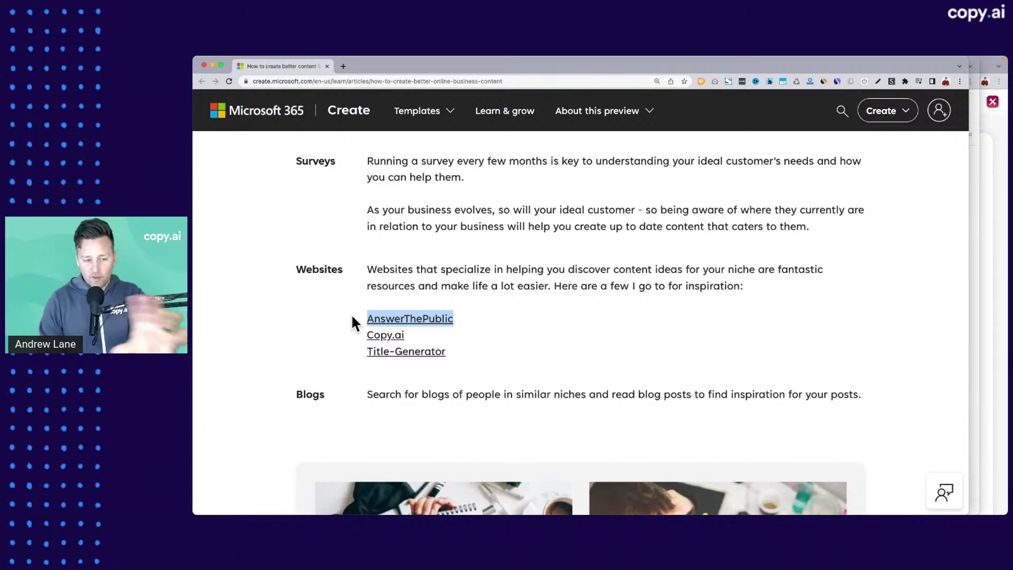
Step: Review the remaining inspiration sources in the article, highlighting the entries from Blogs and Customer comments through Podcasts, YouTube and Your journey
left_click(296, 394)
left_click_drag(294, 394, 303, 394)
left_click(374, 392)
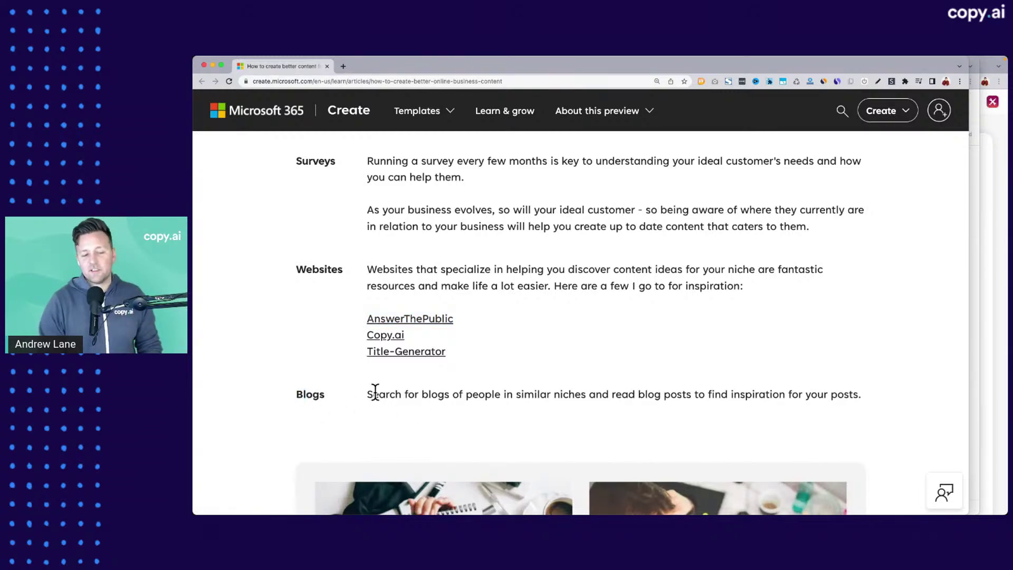
scroll(375, 392, "down", 3)
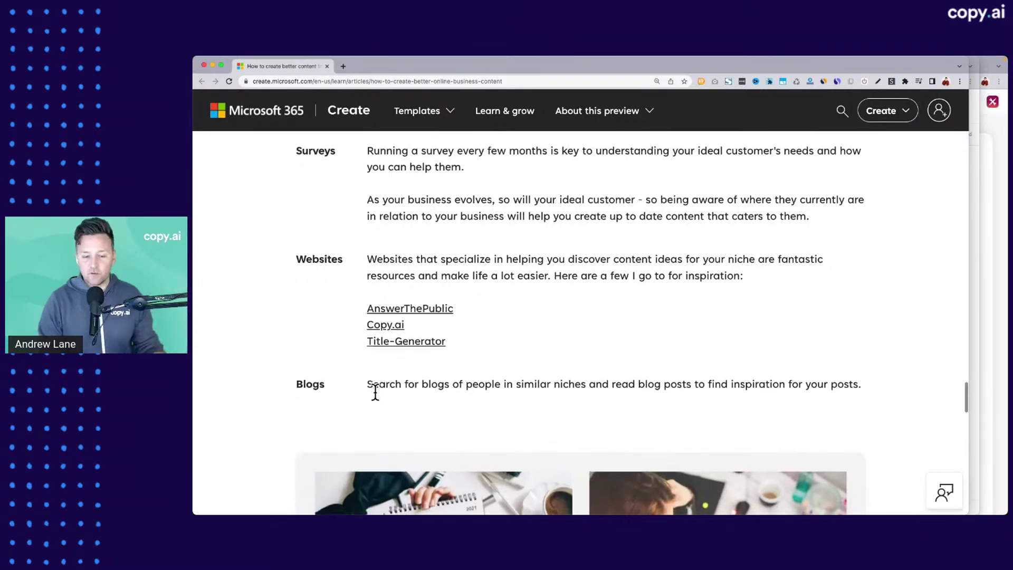
scroll(375, 391, "down", 9)
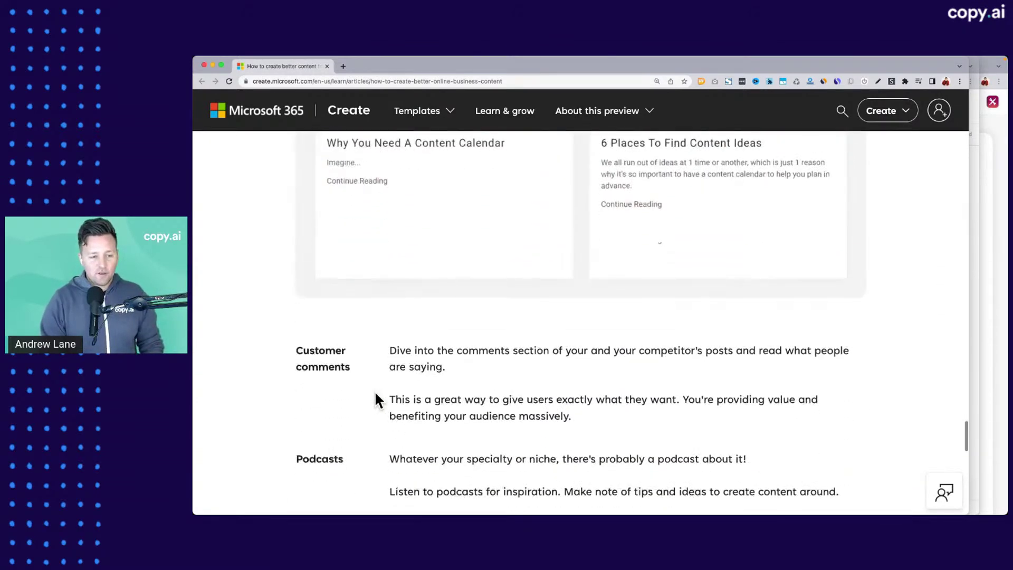
left_click_drag(295, 207, 371, 242)
mouse_move(298, 318)
left_mouse_down()
mouse_move(346, 318)
mouse_move(301, 318)
left_mouse_up()
scroll(304, 480, "down", 1)
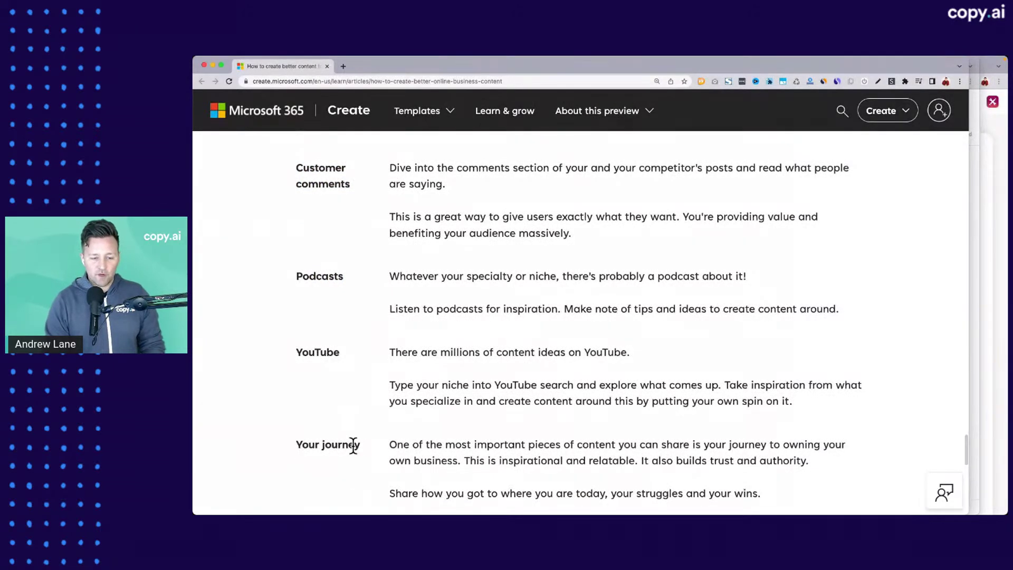
left_click_drag(352, 364, 297, 174)
left_click(297, 175)
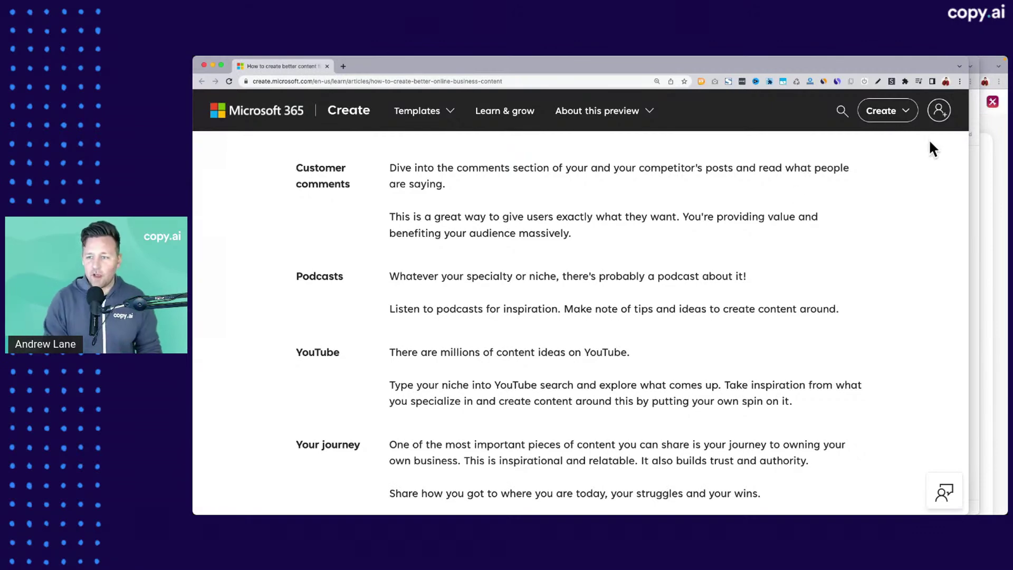
Step: Switch to the Copy.ai browser window, bring up its projects dashboard and widen the window slightly
left_click(974, 164)
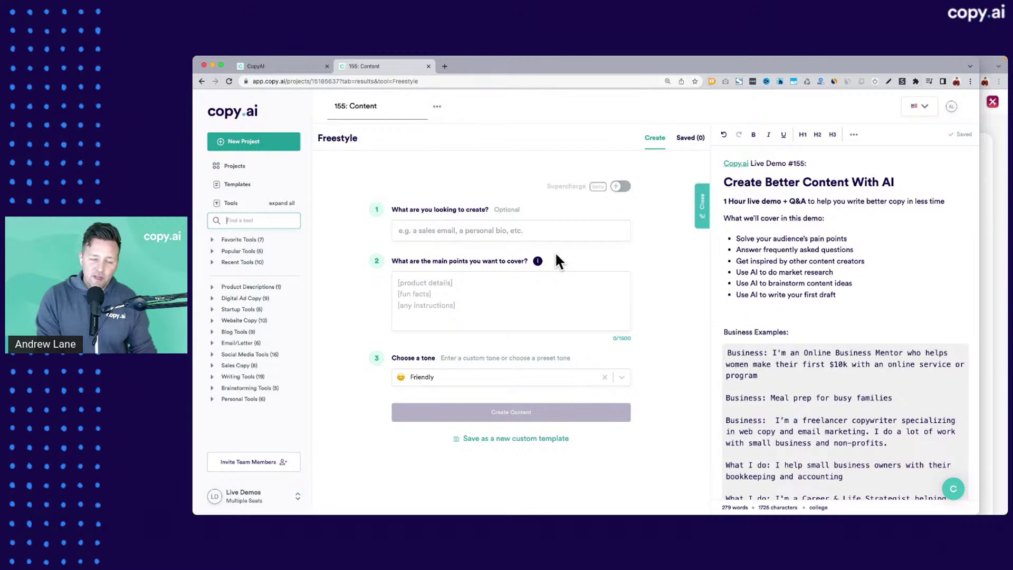
left_click(278, 65)
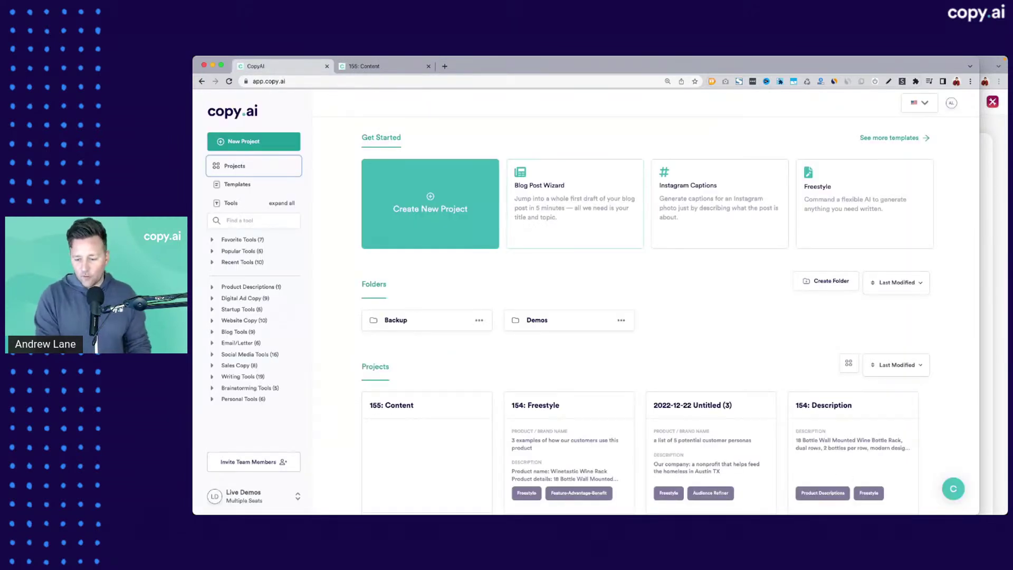
key("super+Tab")
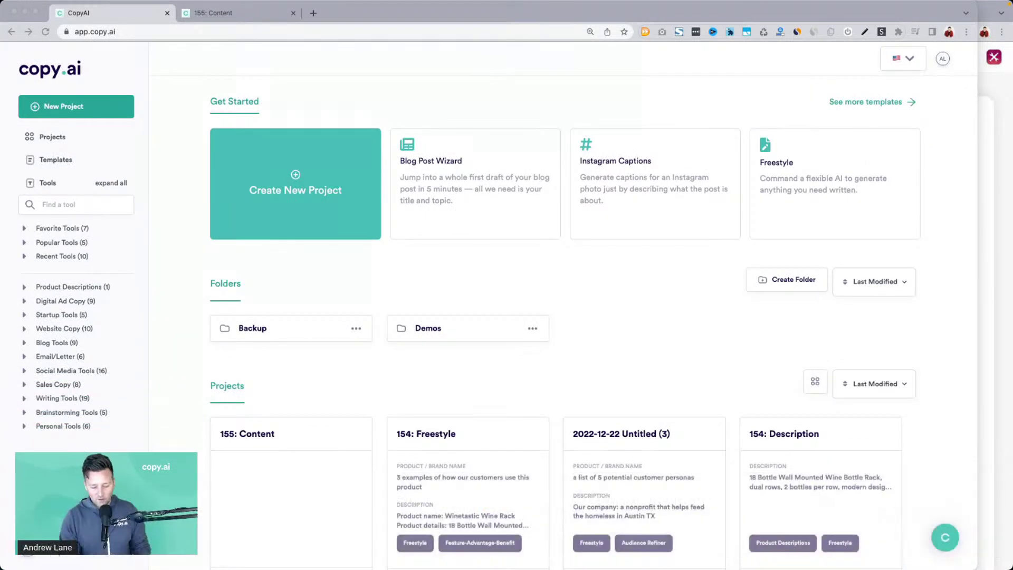
left_click(634, 333)
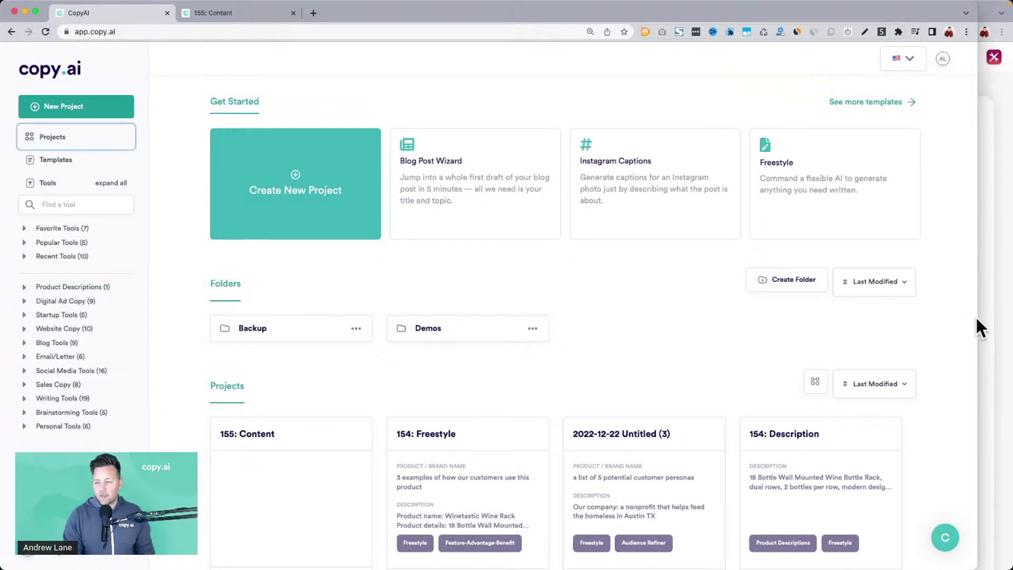
left_click_drag(979, 319, 997, 319)
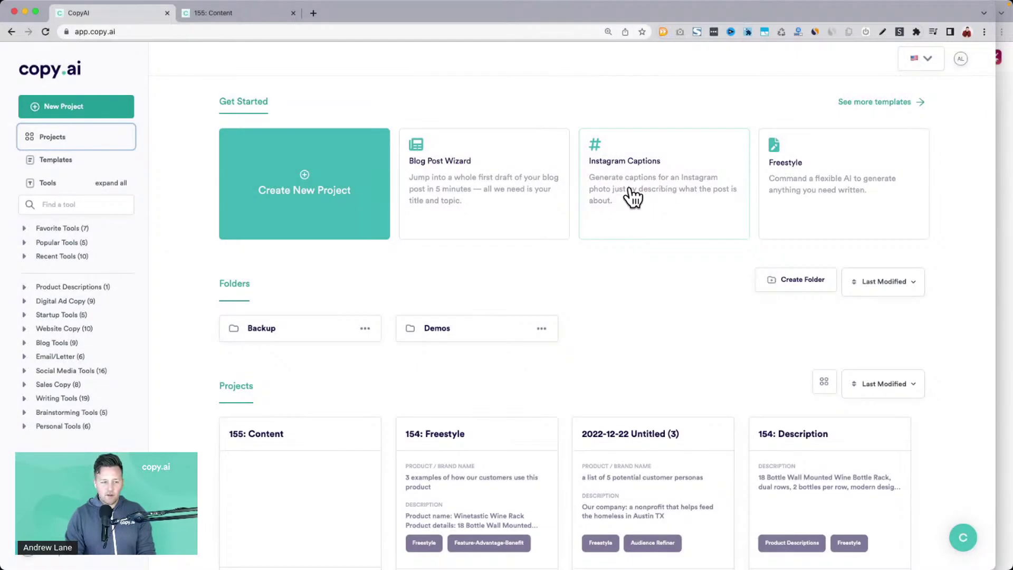
Step: Examine the list of tool categories up close and the Freestyle card among the Get Started options
scroll(96, 344, "up", 10)
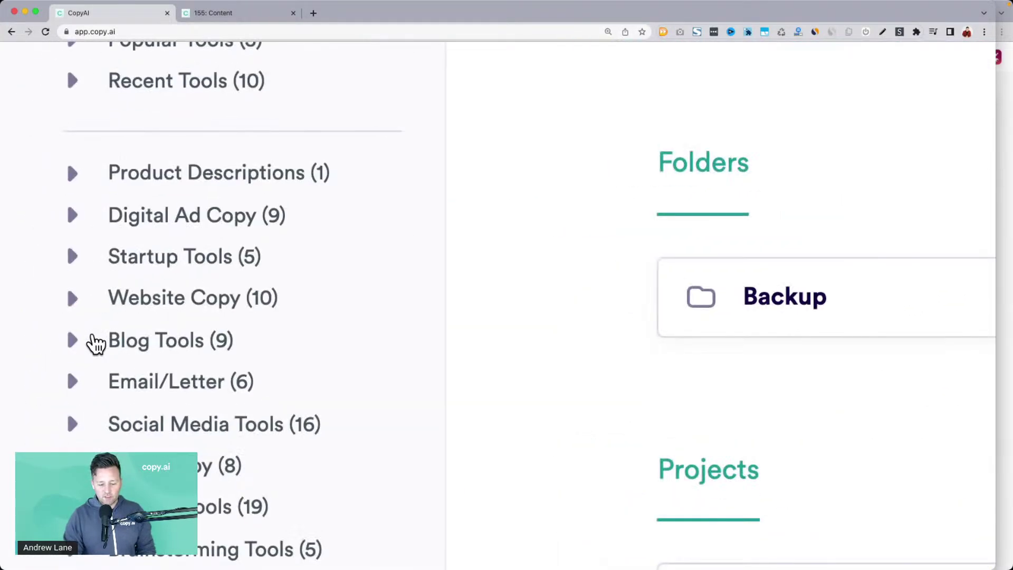
scroll(31, 274, "up", 2)
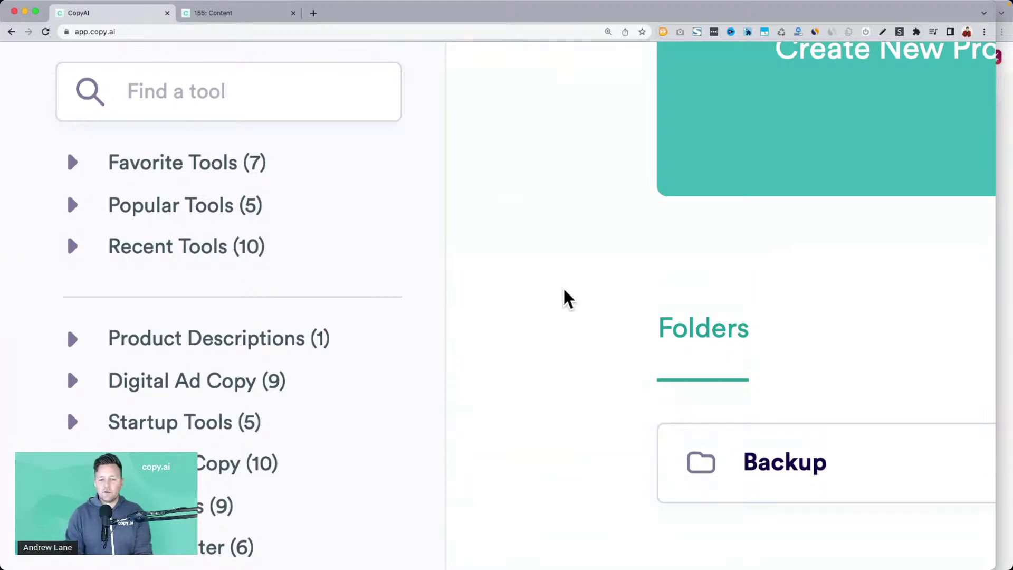
scroll(563, 289, "down", 5)
key("F1")
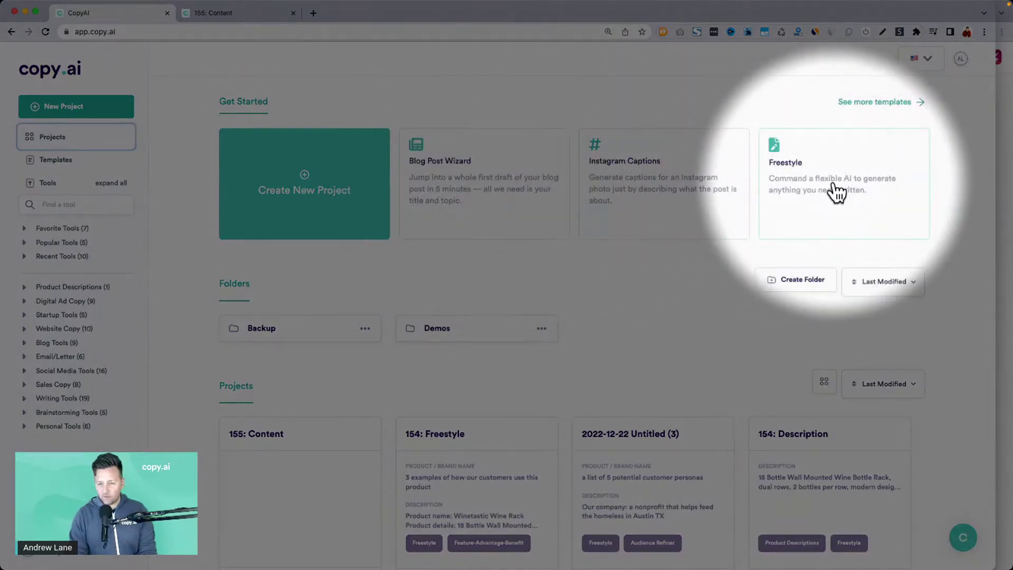
key("F1")
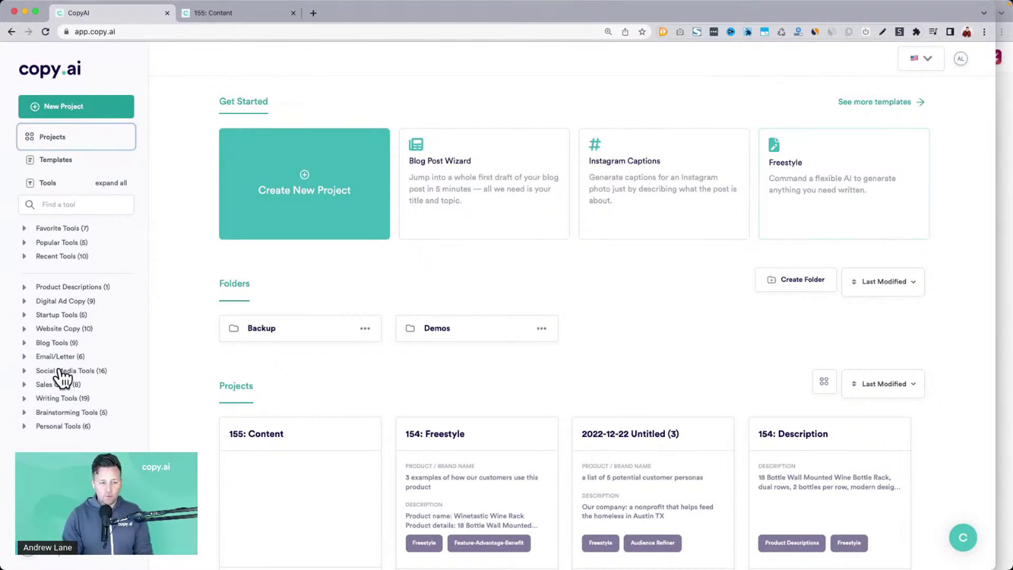
Step: Enlarge the tool categories and look through the Website Copy tools from Call To Action to Testimonial Rewriter, collapsing the category when done
key("super+equal")
key("super+equal")
key("super+equal")
key("super+equal")
key("super+equal")
key("super+equal")
key("super+equal")
scroll(140, 303, "up", 1)
scroll(148, 264, "up", 1)
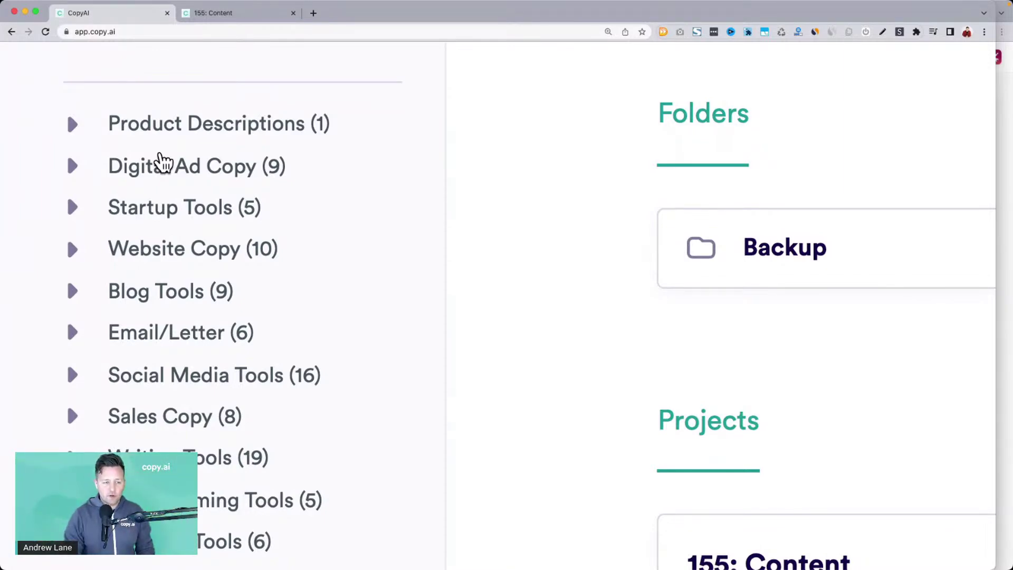
left_click(75, 251)
scroll(164, 248, "down", 3)
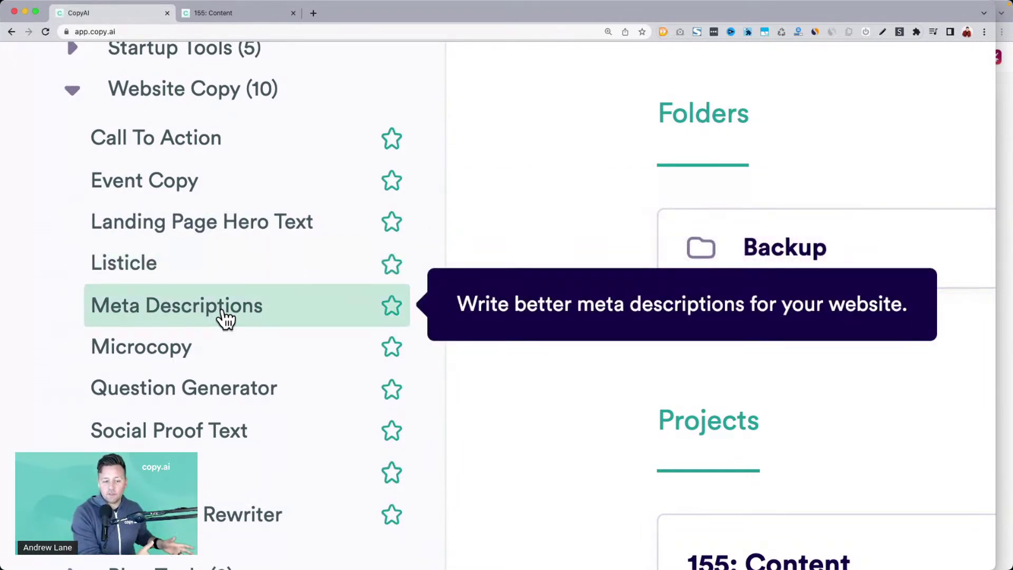
scroll(226, 319, "down", 4)
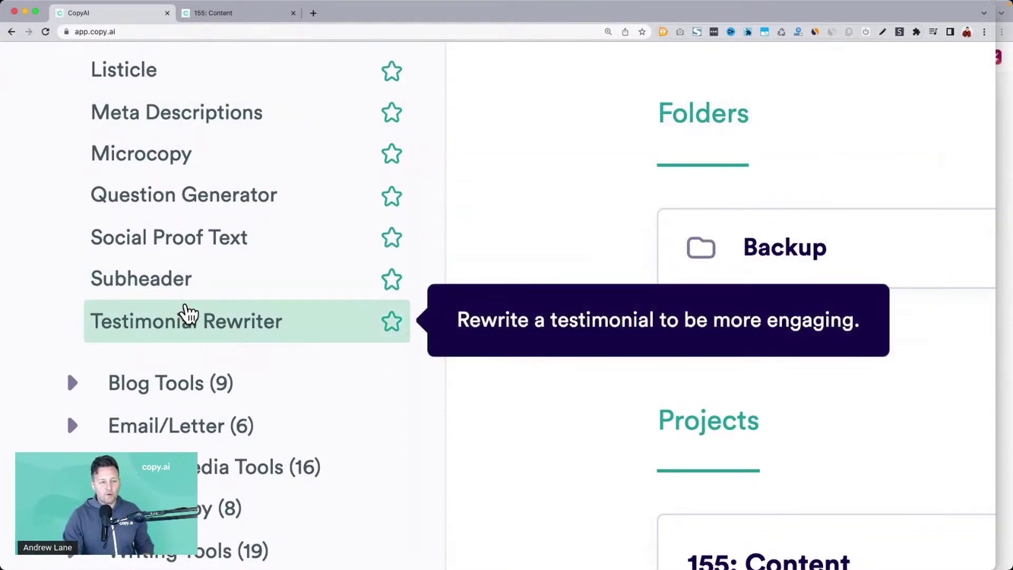
scroll(186, 311, "up", 5)
left_click(72, 172)
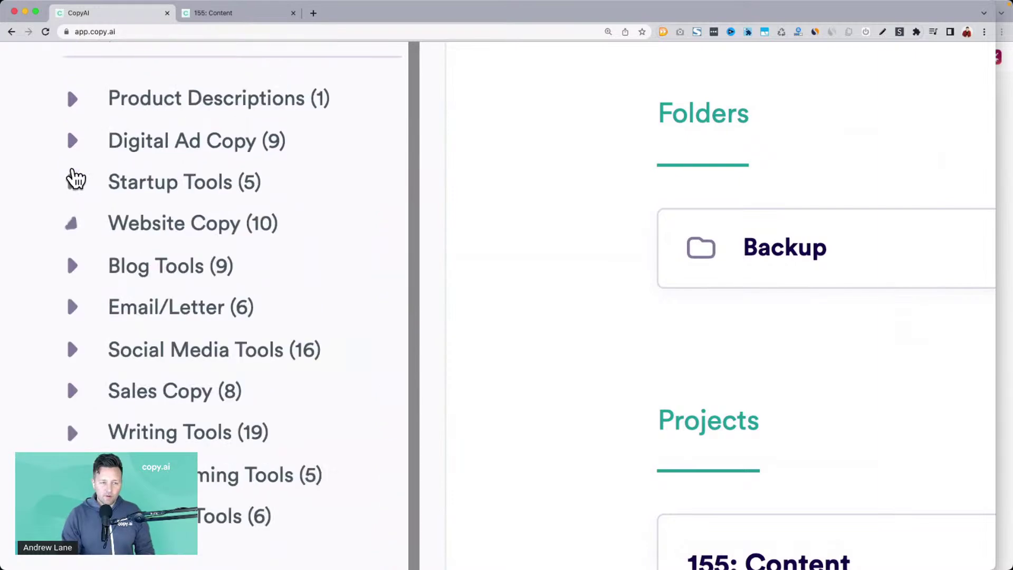
Step: View the tools in the Digital Ad Copy and Product Descriptions categories, collapsing each one after viewing
left_click(74, 142)
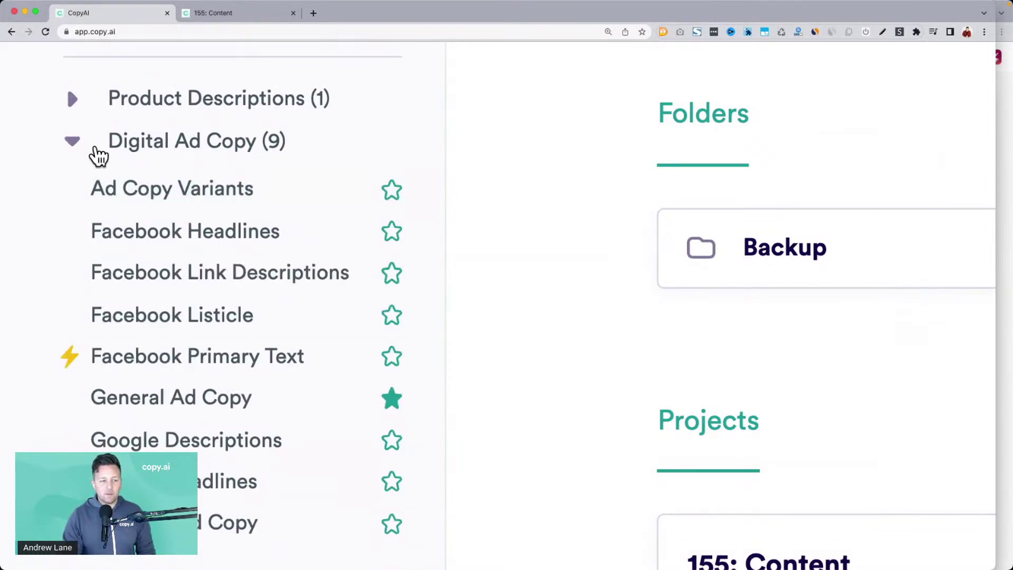
left_click(73, 143)
left_click(84, 108)
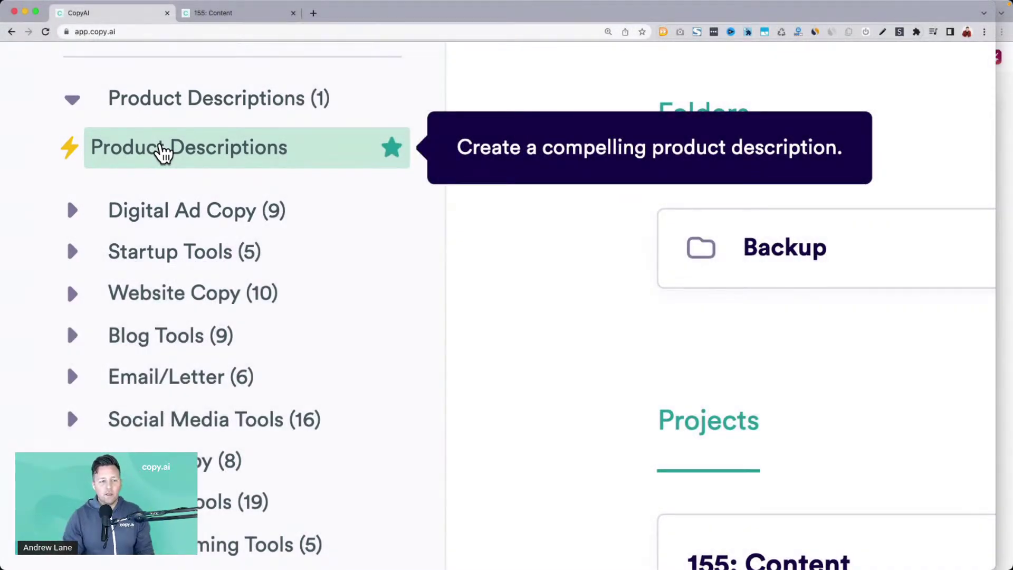
left_click(75, 102)
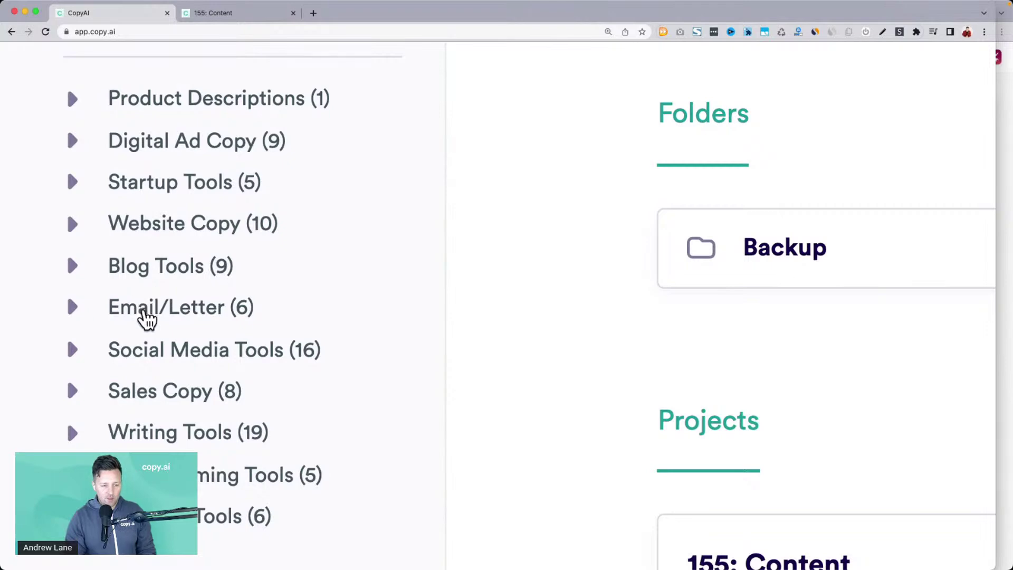
Step: Look through the Social Media Tools category, collapse it and return to the full dashboard view
left_click(72, 353)
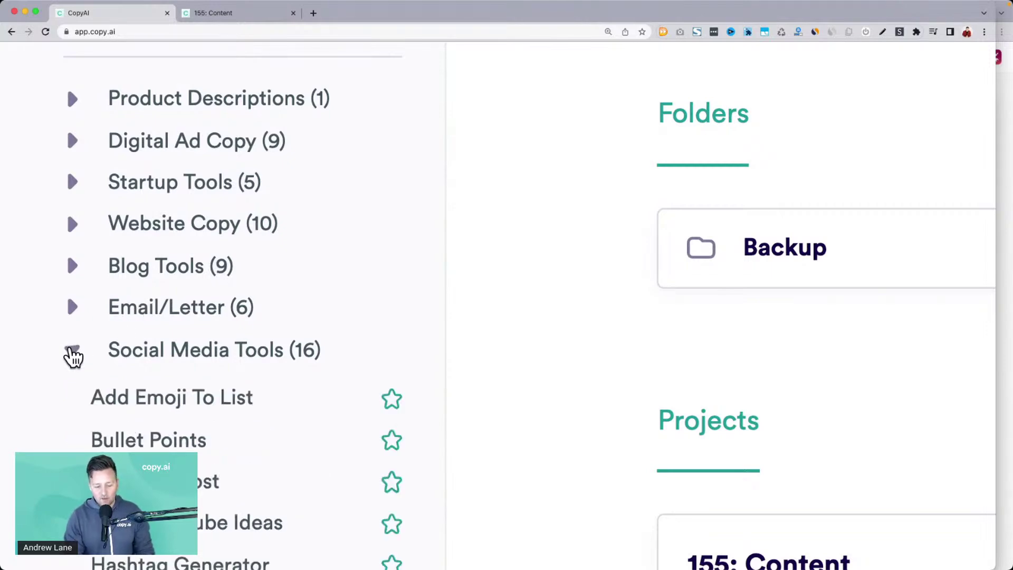
scroll(185, 357, "down", 5)
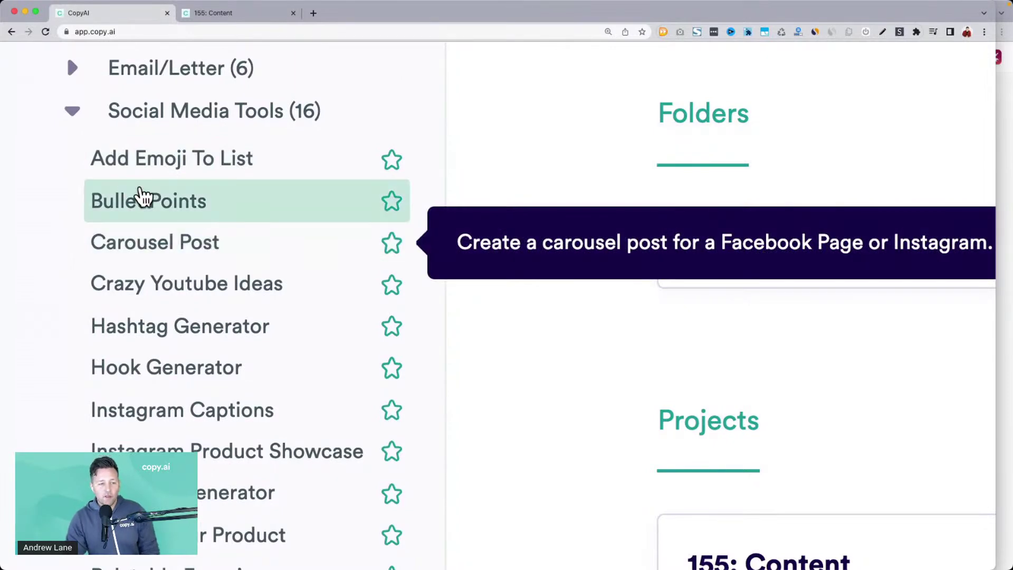
left_click(74, 113)
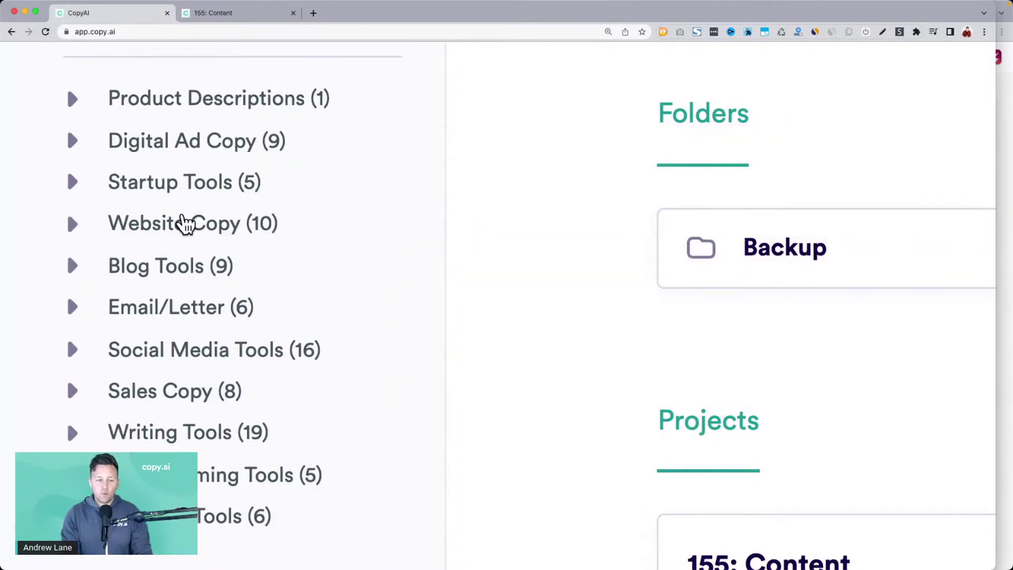
scroll(181, 222, "down", 5)
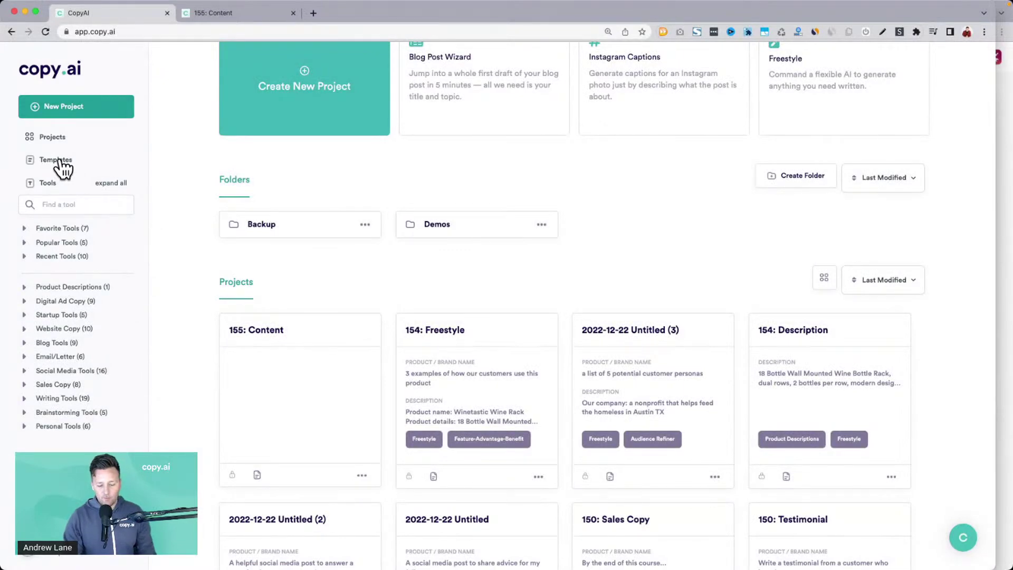
Step: Start a new project from the Share A Secret template in the Social Media Content templates
left_click(60, 160)
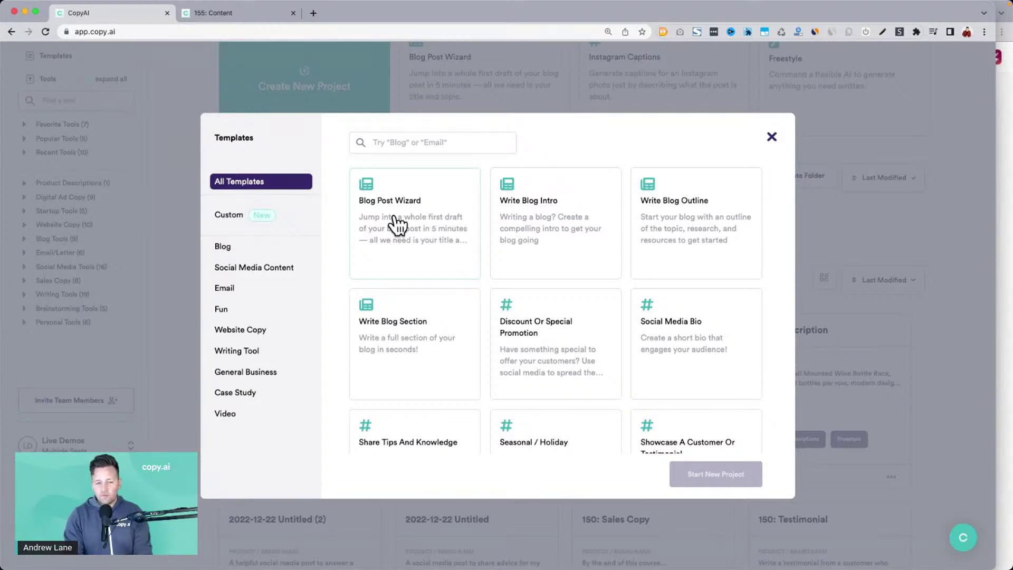
key("super+equal")
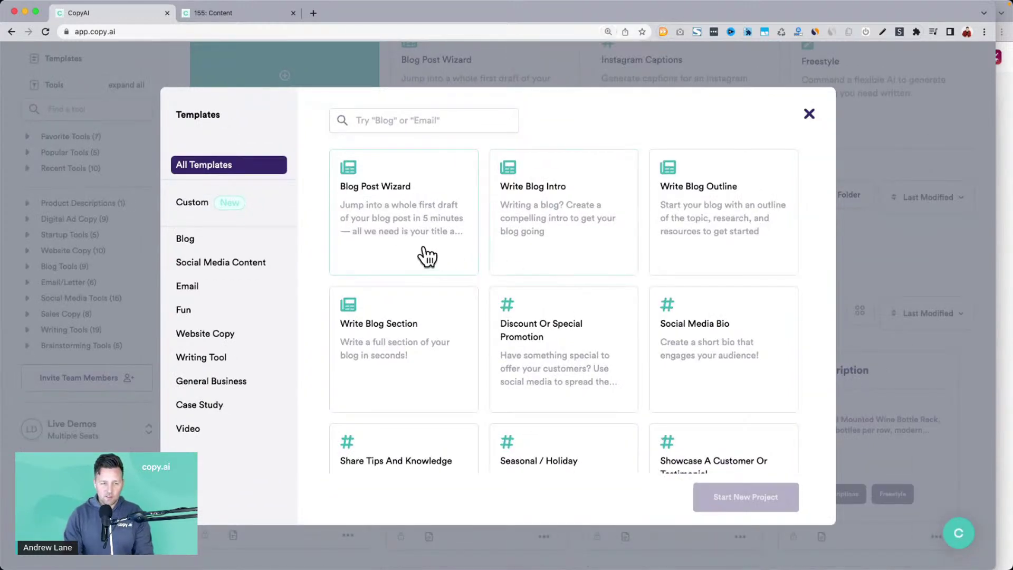
left_click(258, 271)
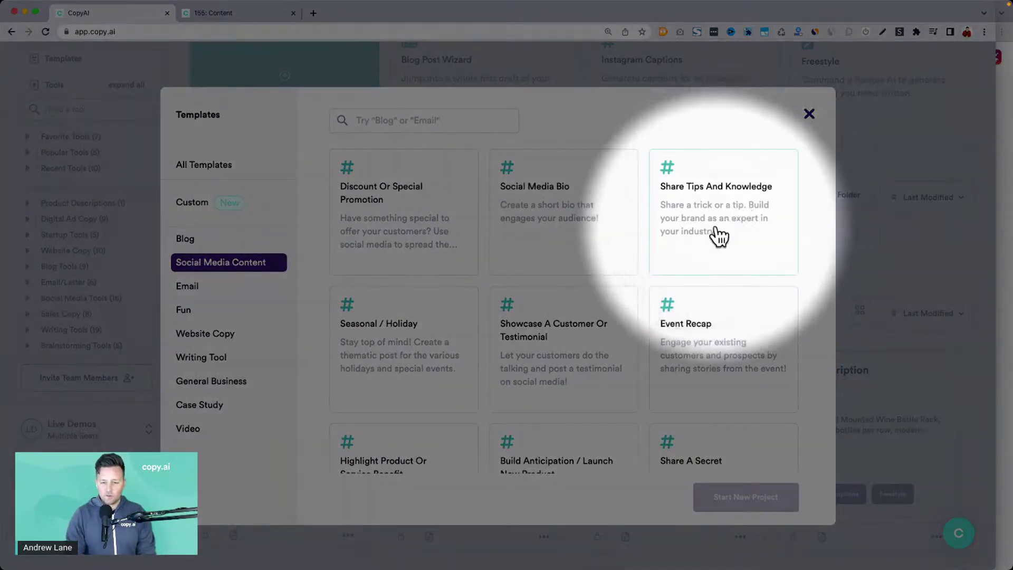
scroll(727, 344, "down", 3)
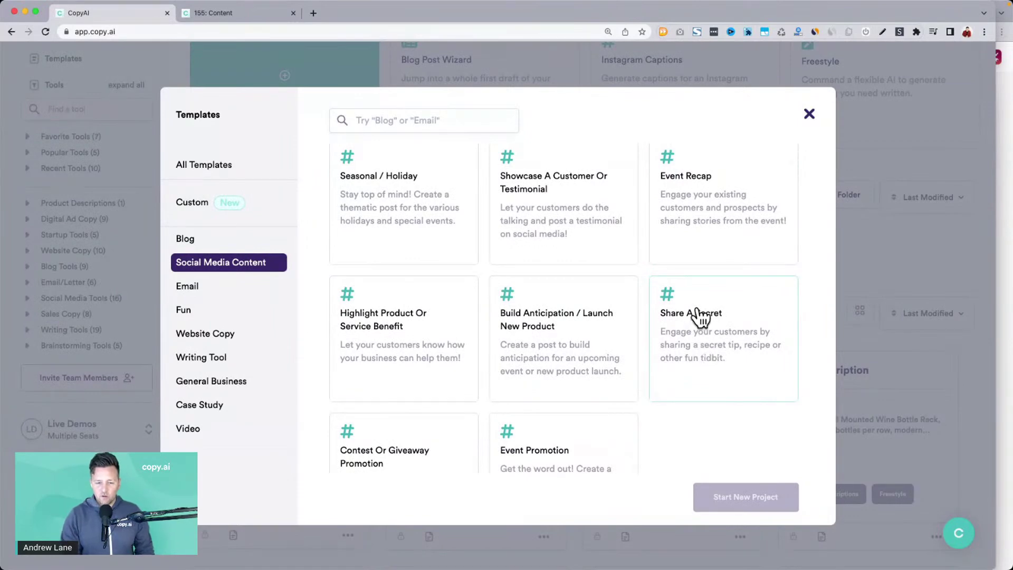
left_click(707, 346)
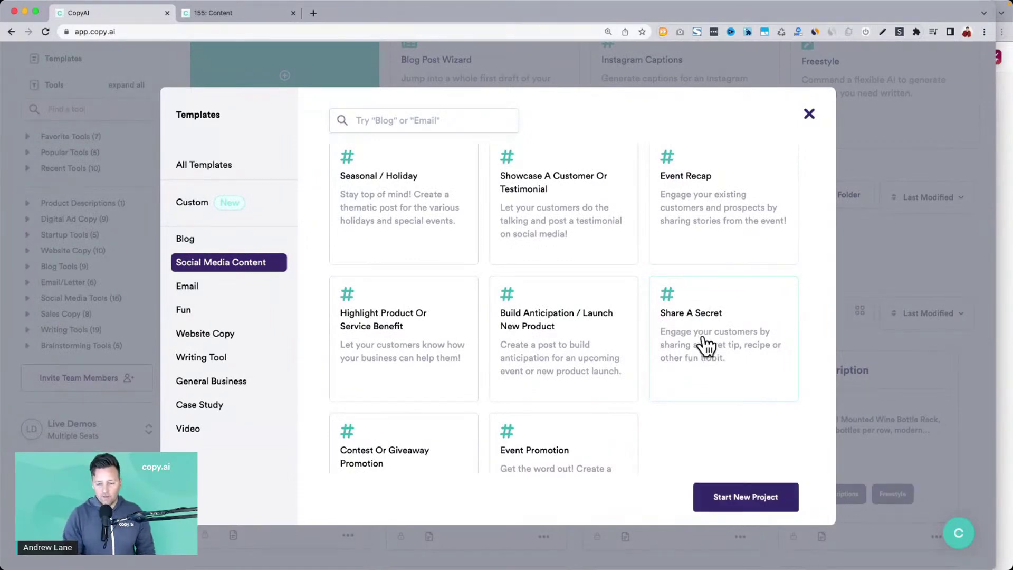
left_click(746, 505)
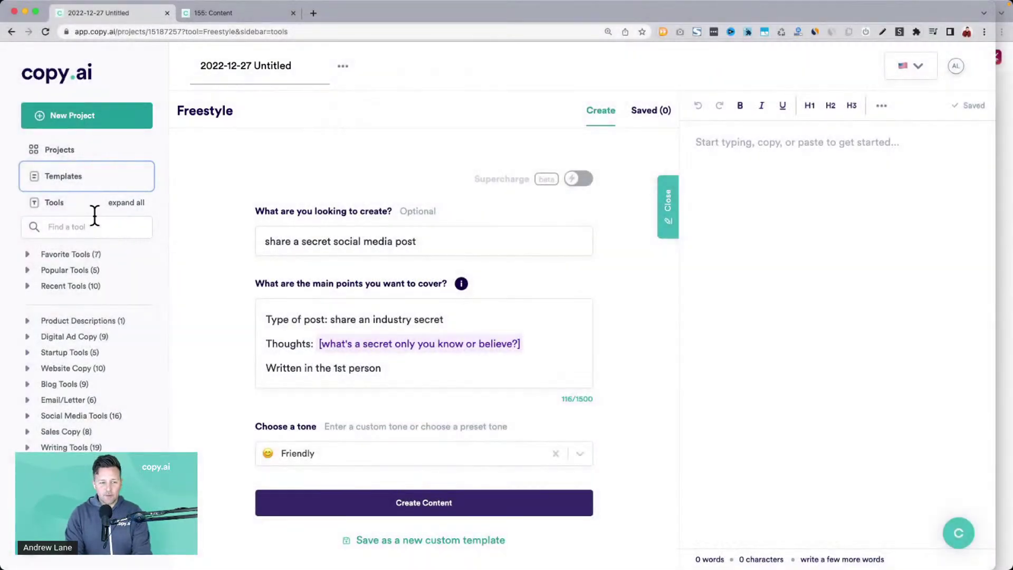
Step: Filter the tools by "fre" to find Freestyle, and highlight the template's prefilled main points and its "share a secret social media post" request
left_click(92, 226)
type("fre")
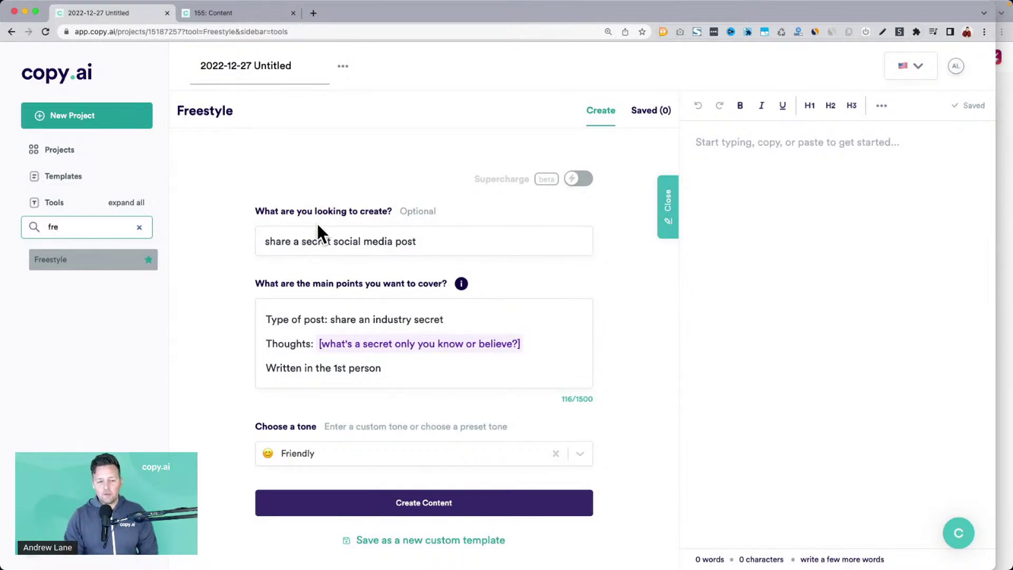
left_click(265, 243)
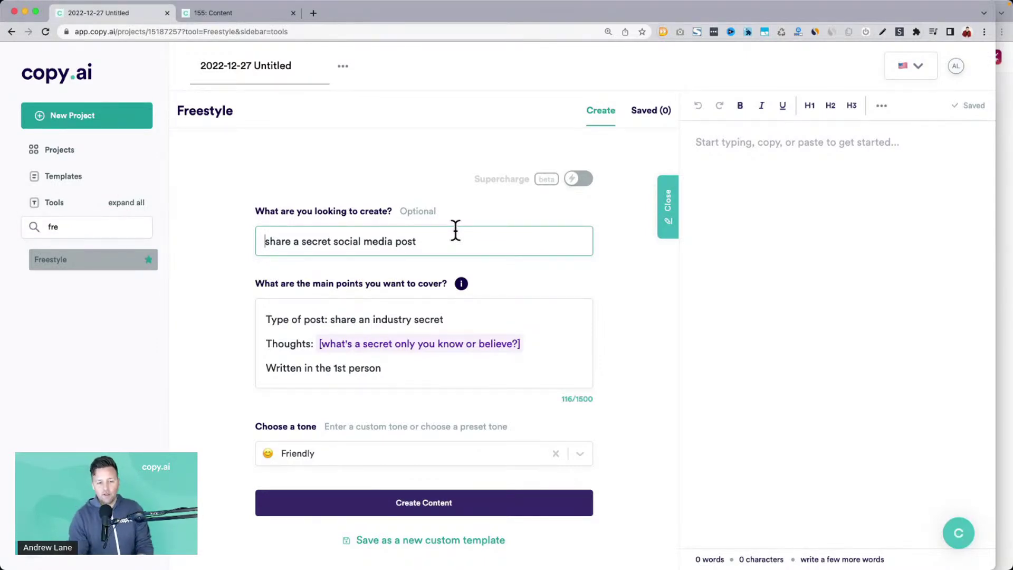
left_click_drag(266, 313, 407, 369)
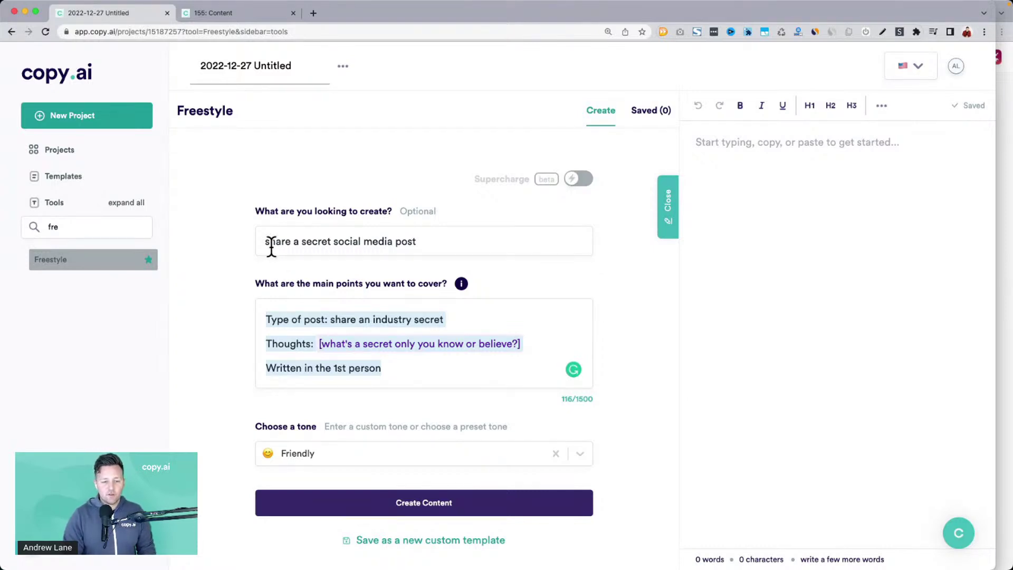
left_click_drag(262, 244, 427, 248)
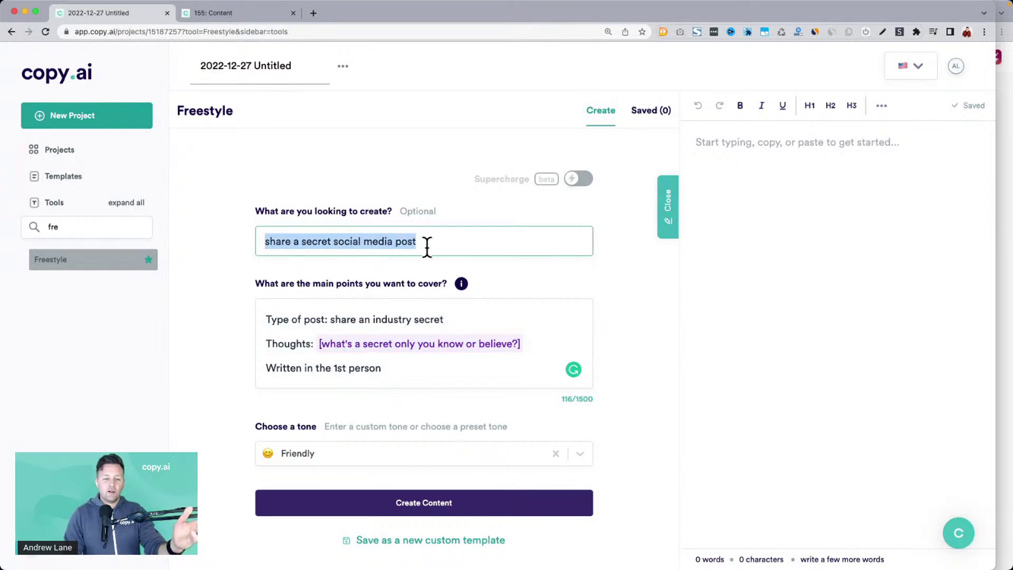
Step: Replace the Thoughts placeholder in the main points with "Better content can help you attract more customers"
left_click_drag(267, 320, 297, 320)
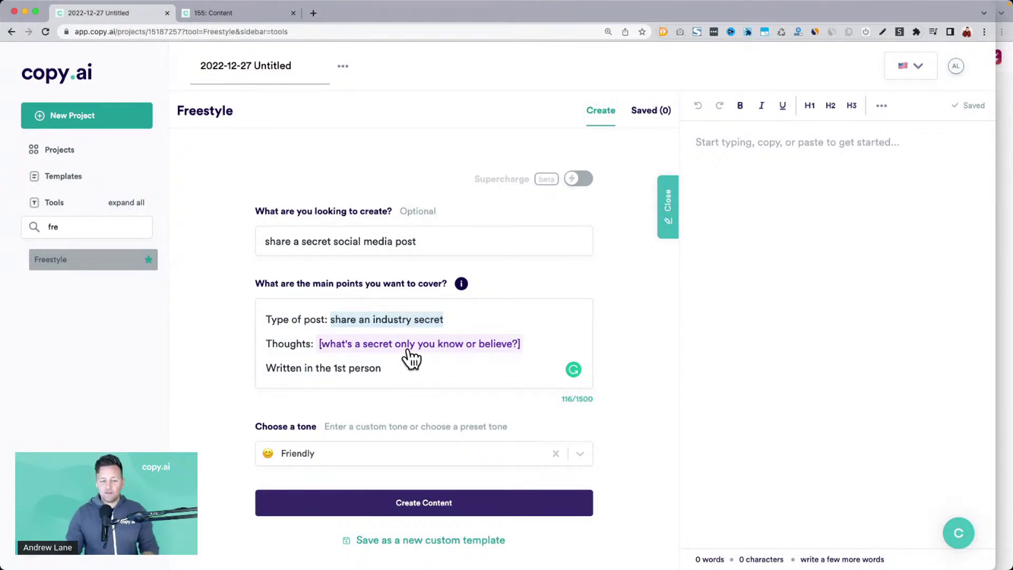
left_click(393, 348)
type("Content can help you attrta")
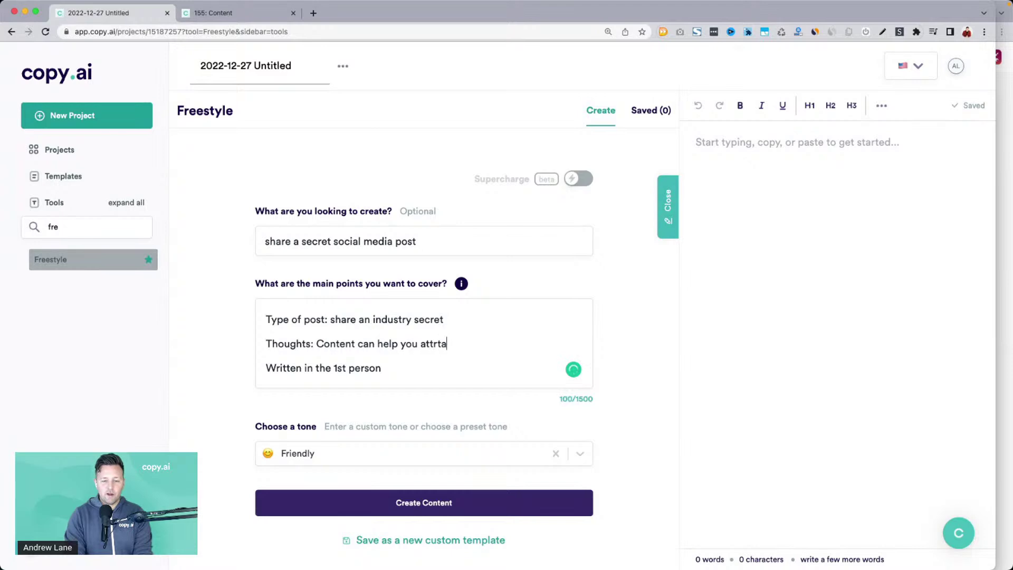
type("tomers")
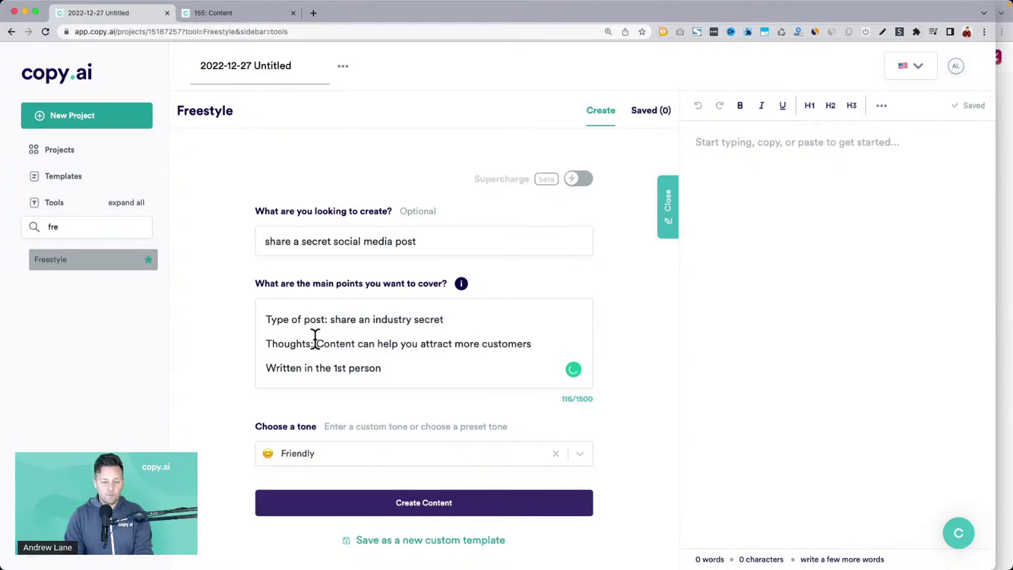
left_click(316, 343)
key("Delete")
type("Better c")
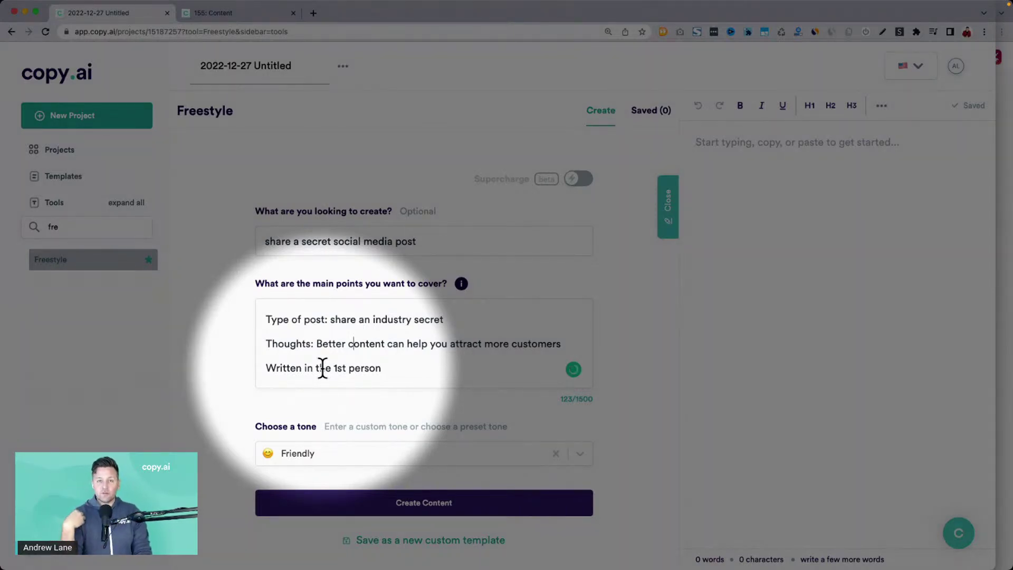
Step: Look through the preset tones and set the tone to a new custom one, "Appsumo"
scroll(323, 368, "down", 3)
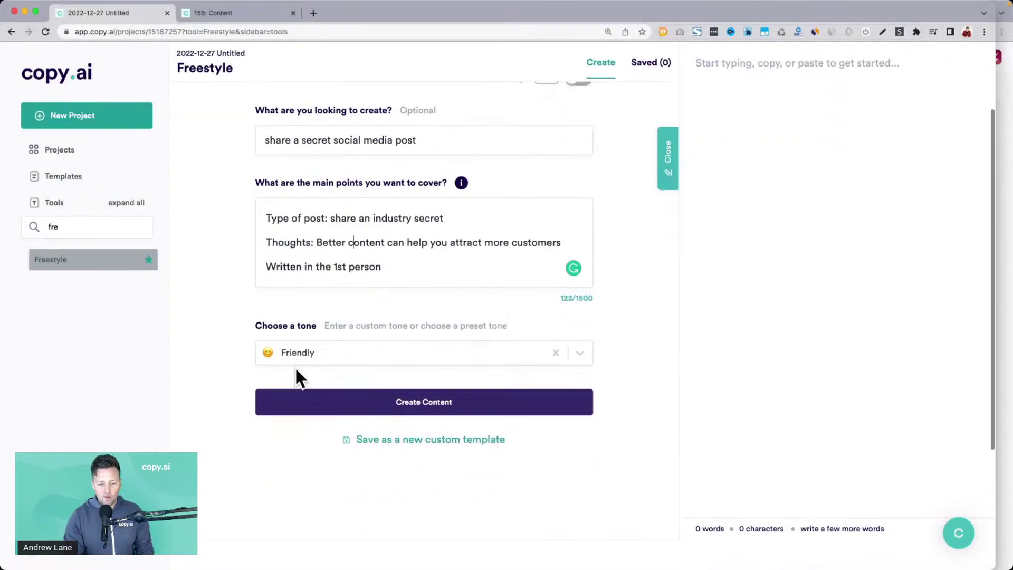
left_click(317, 350)
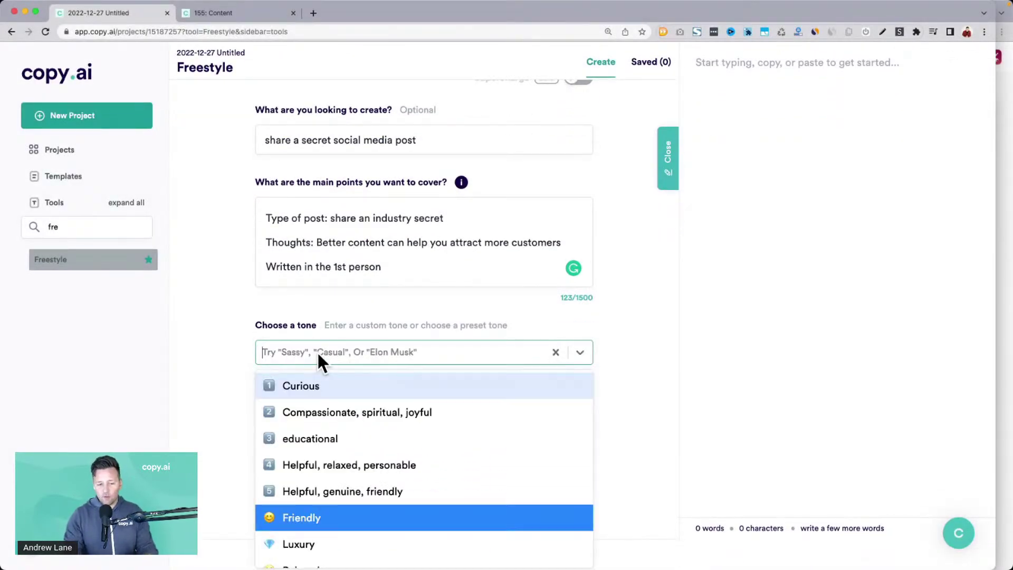
scroll(323, 489, "down", 3)
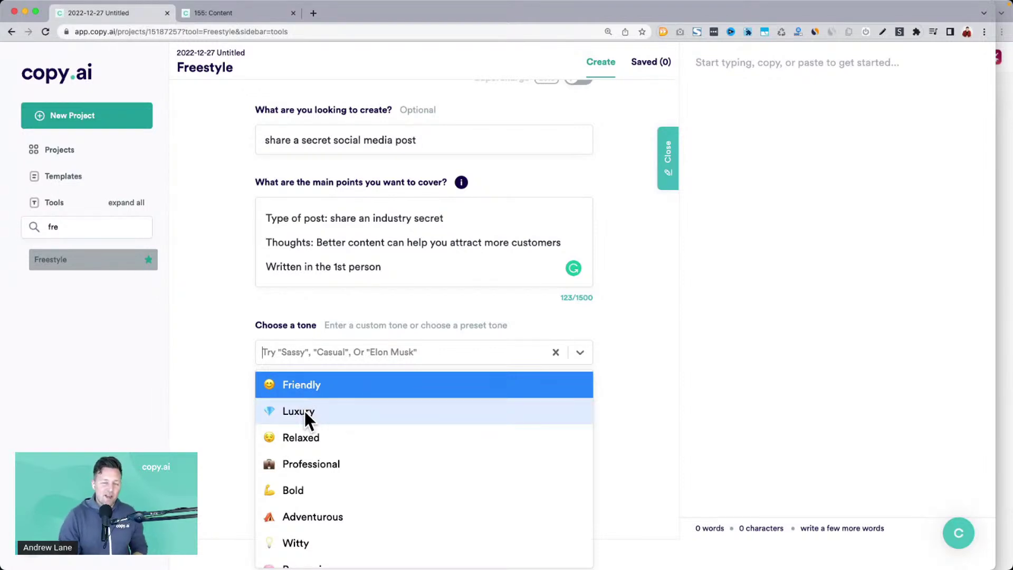
scroll(296, 457, "down", 2)
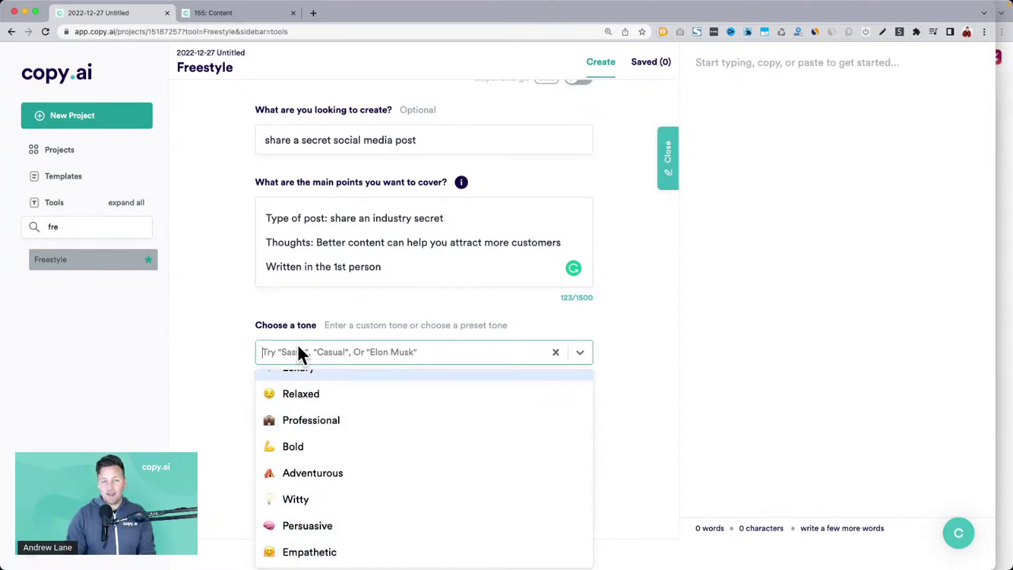
scroll(321, 422, "up", 5)
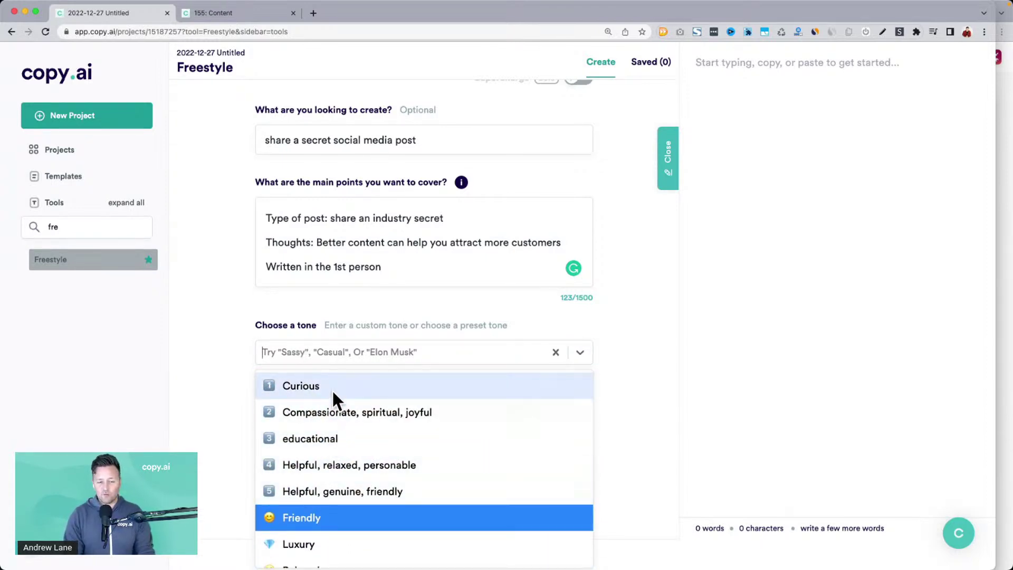
left_click(298, 354)
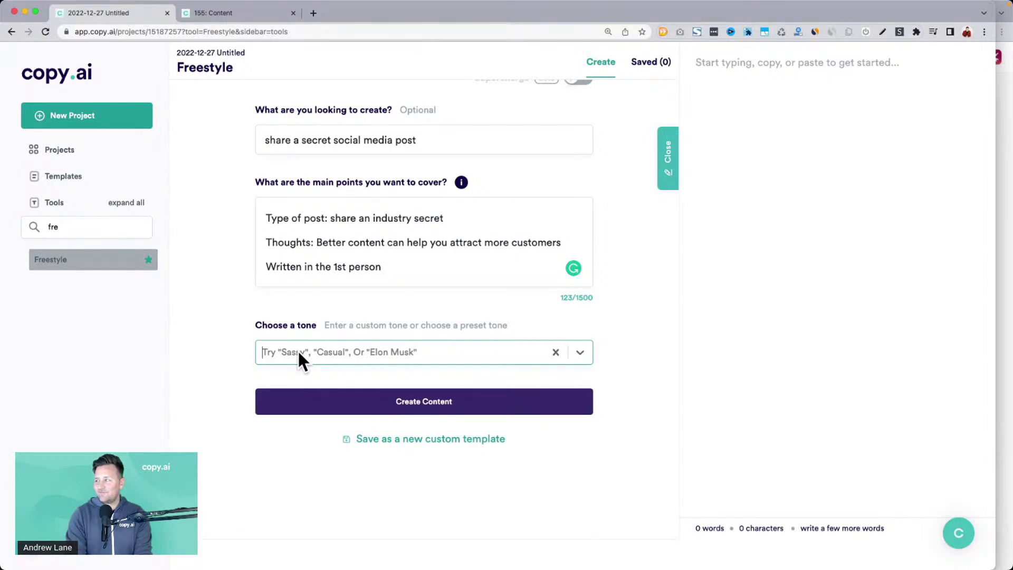
type("Appsumo")
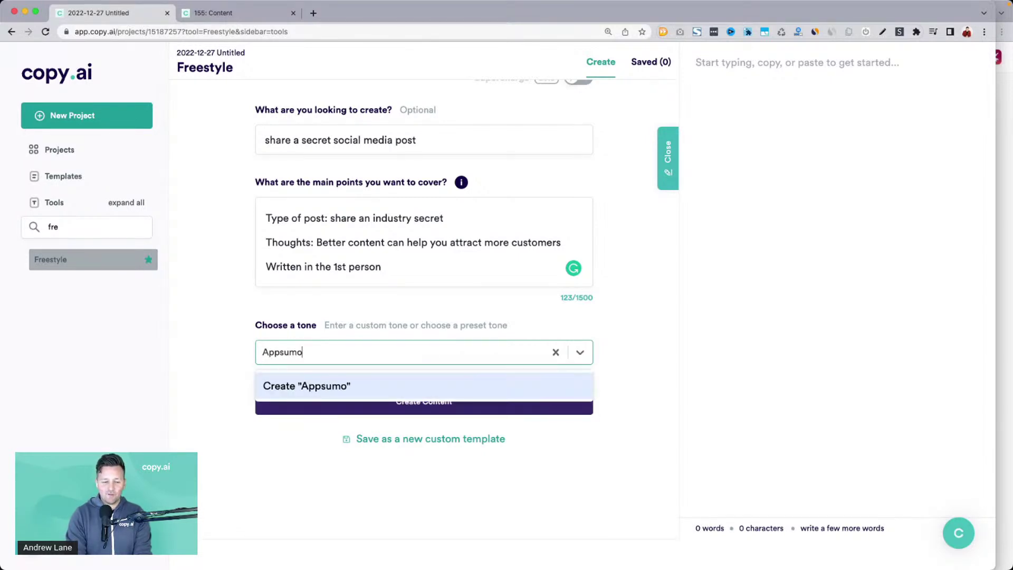
left_click(319, 395)
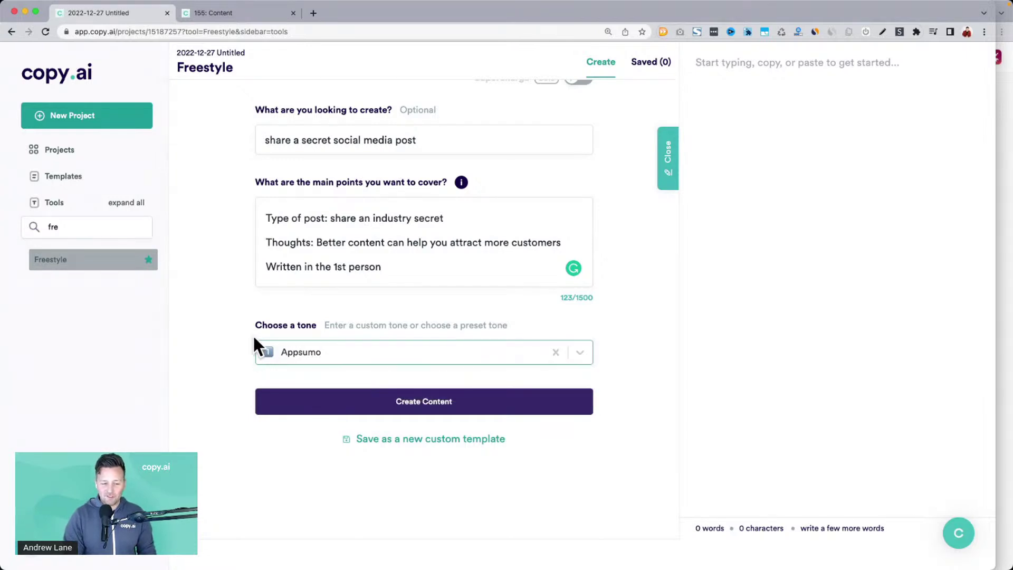
Step: Generate content from the Freestyle prompt and collapse the document editor to view the results at full width
left_click(332, 403)
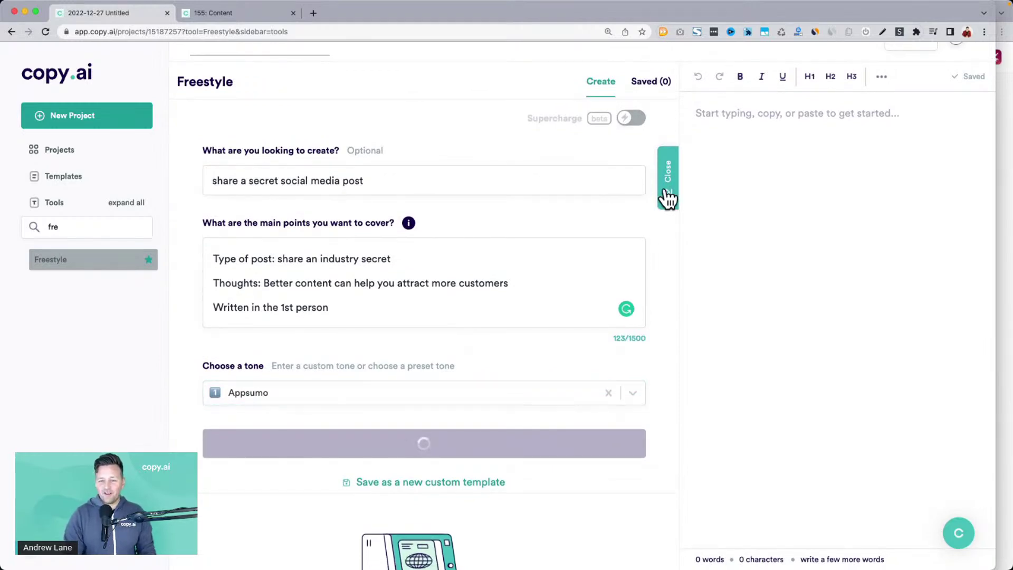
left_click(666, 193)
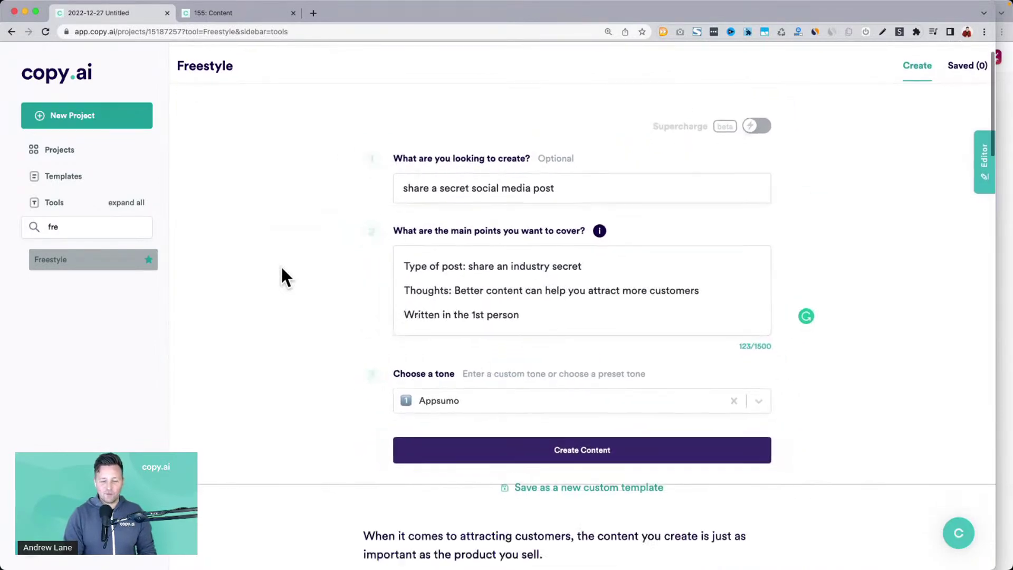
scroll(281, 265, "down", 3)
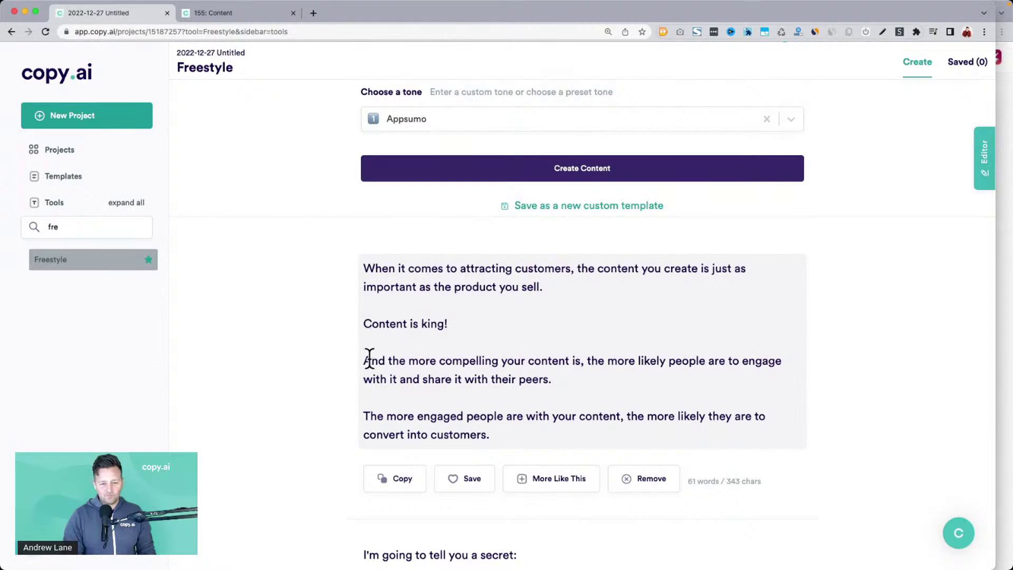
Step: Read through the first two generated posts, highlighting the secret opening line and the list of questions in the second
left_click_drag(364, 269, 516, 430)
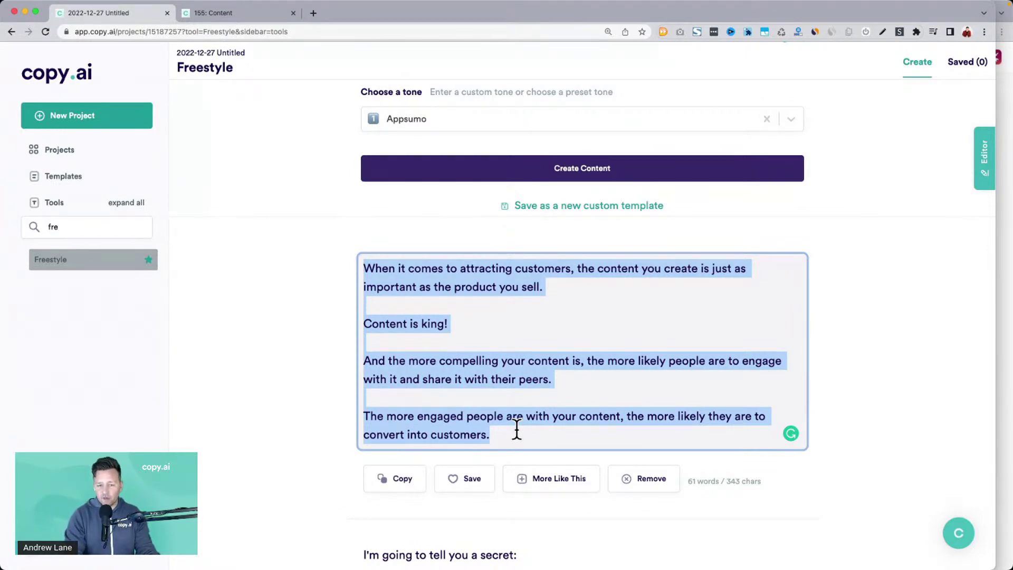
scroll(516, 429, "down", 6)
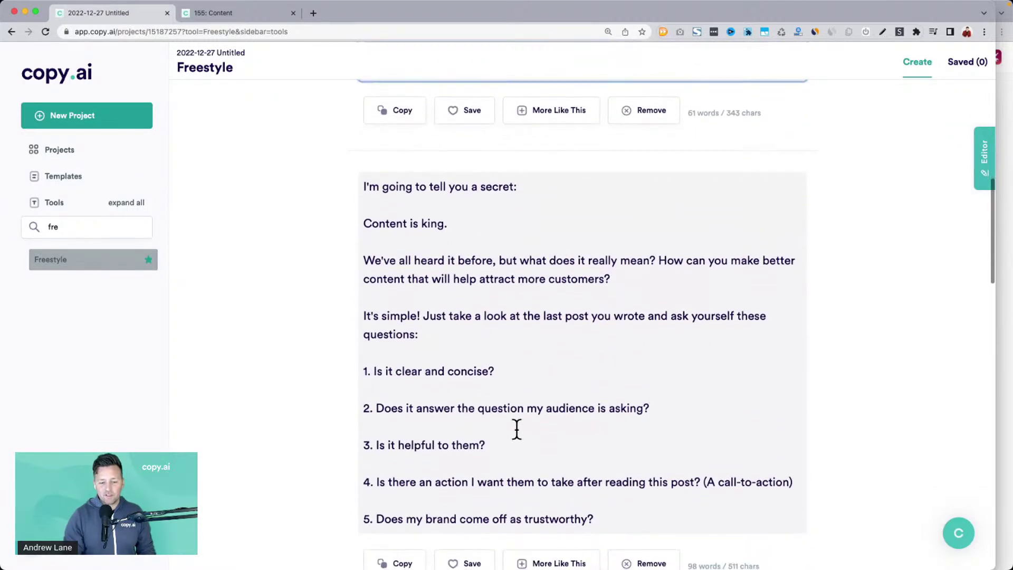
left_click_drag(363, 188, 628, 530)
left_click(497, 312)
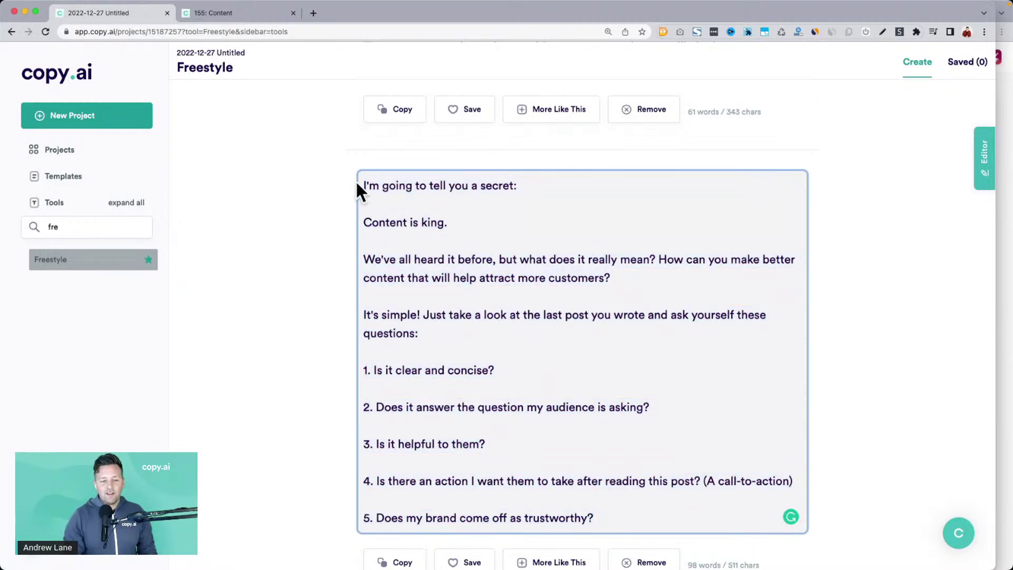
left_click_drag(362, 184, 538, 188)
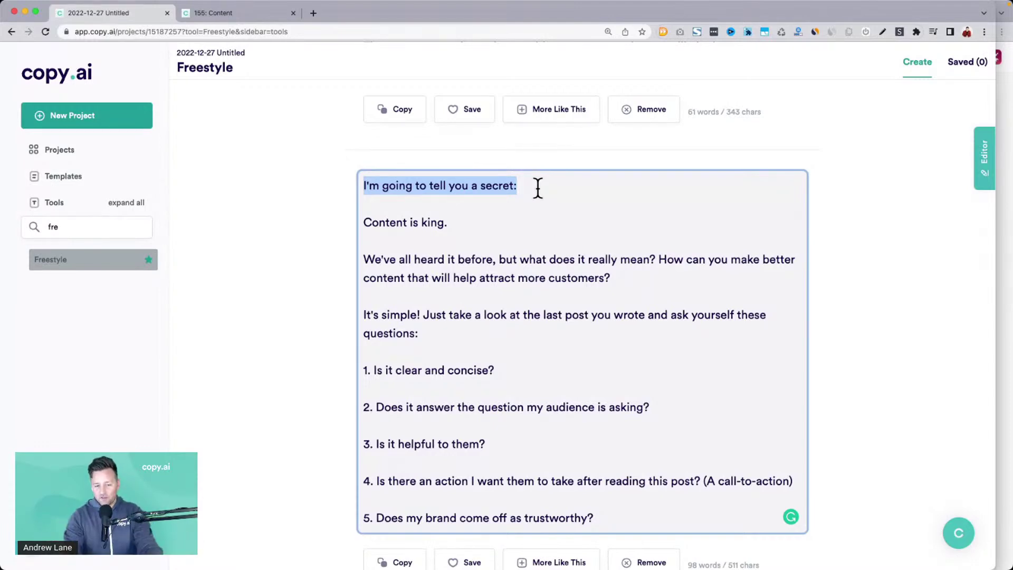
scroll(536, 188, "down", 2)
left_click(446, 191)
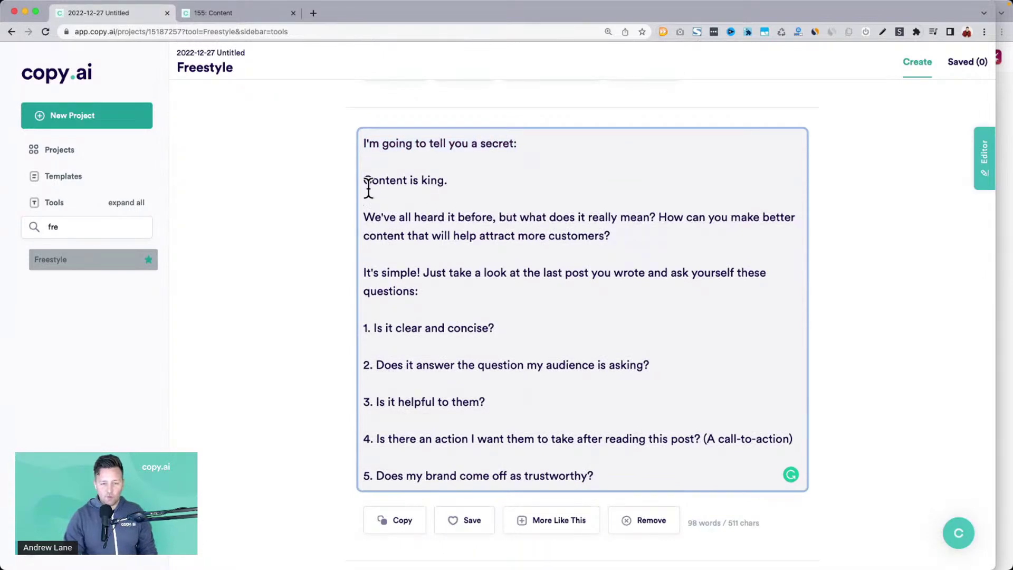
left_click_drag(362, 216, 610, 476)
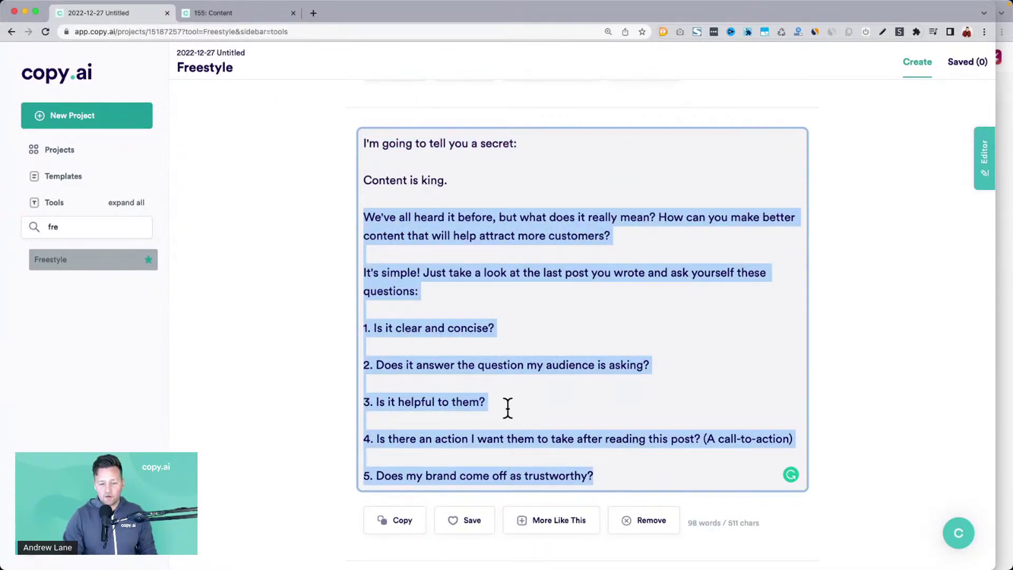
scroll(506, 409, "down", 1)
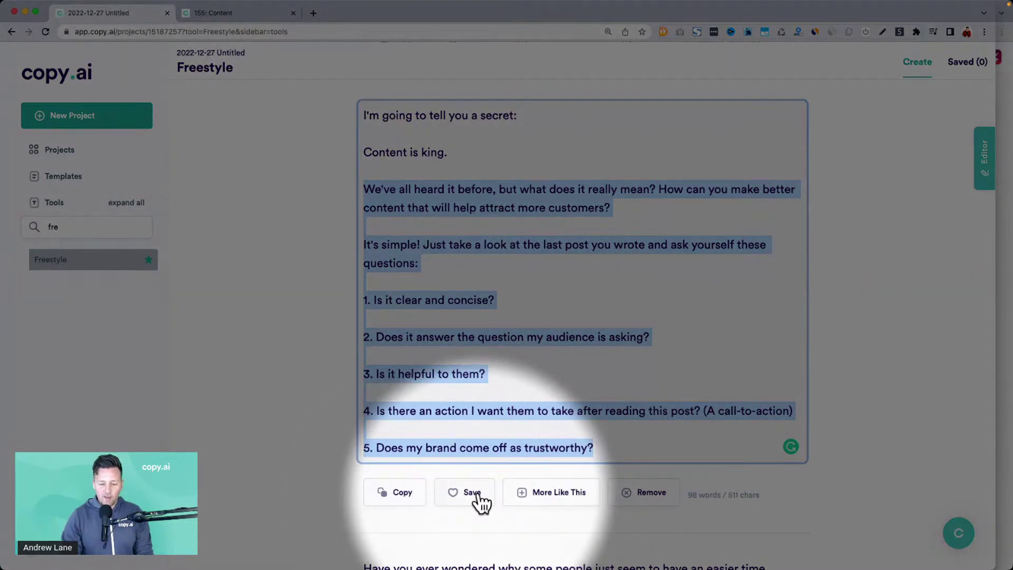
Step: Save the "I'm going to tell you a secret" result, reopen the document editor and paste a copy of the post into it
left_click(477, 495)
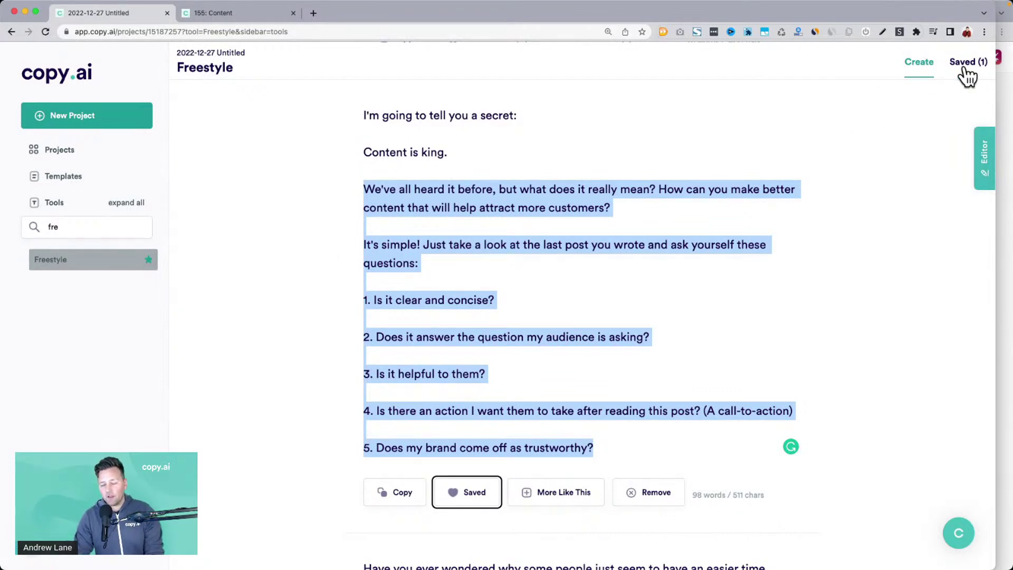
left_click(985, 158)
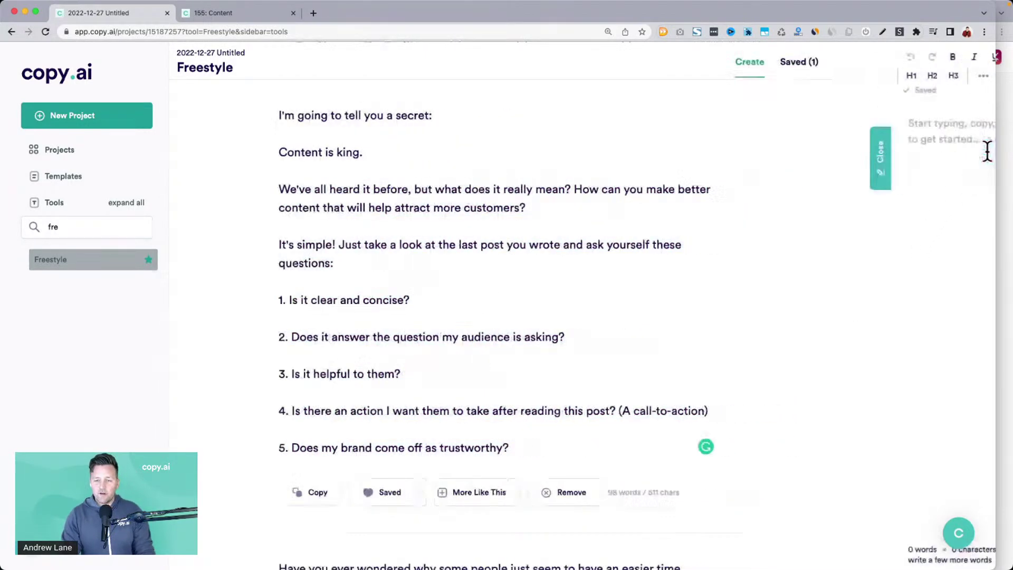
left_click(245, 492)
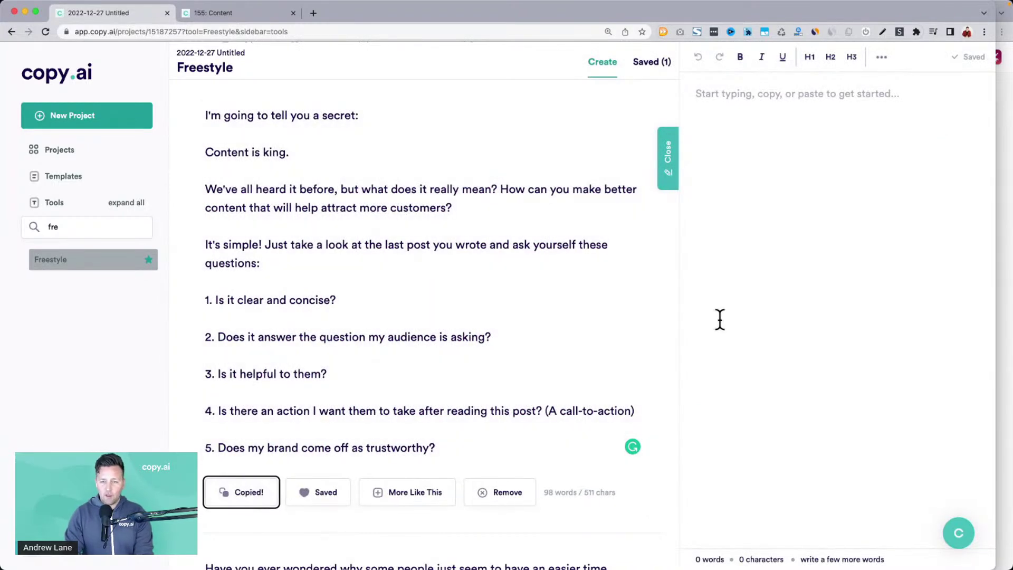
left_click(720, 319)
key("super+v")
Step: Try editing the generated result directly by adding the test text "asdf asdf asdfasdf" after "questions:", and delete it again
left_click(262, 262)
type("asdf asdf asdfasdf")
key("BackSpace")
key("BackSpace")
key("BackSpace")
key("BackSpace")
key("BackSpace")
key("BackSpace")
key("BackSpace")
key("BackSpace")
key("BackSpace")
key("BackSpace")
key("BackSpace")
key("BackSpace")
key("BackSpace")
key("BackSpace")
key("BackSpace")
key("BackSpace")
key("BackSpace")
key("BackSpace")
key("BackSpace")
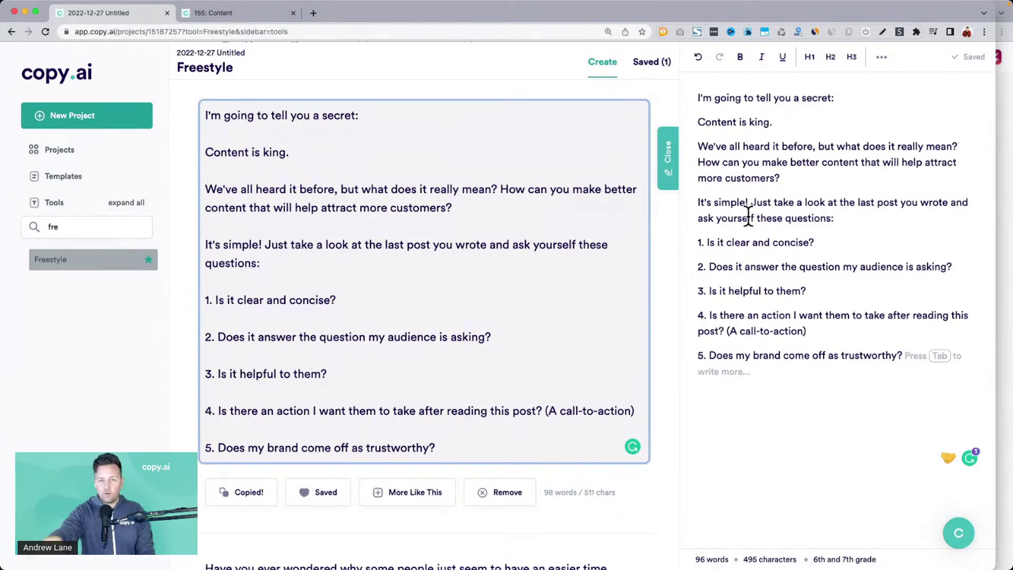
Step: Add the line "Post #1:" above the pasted post in the editor and format it as an H1 heading
left_click(748, 216)
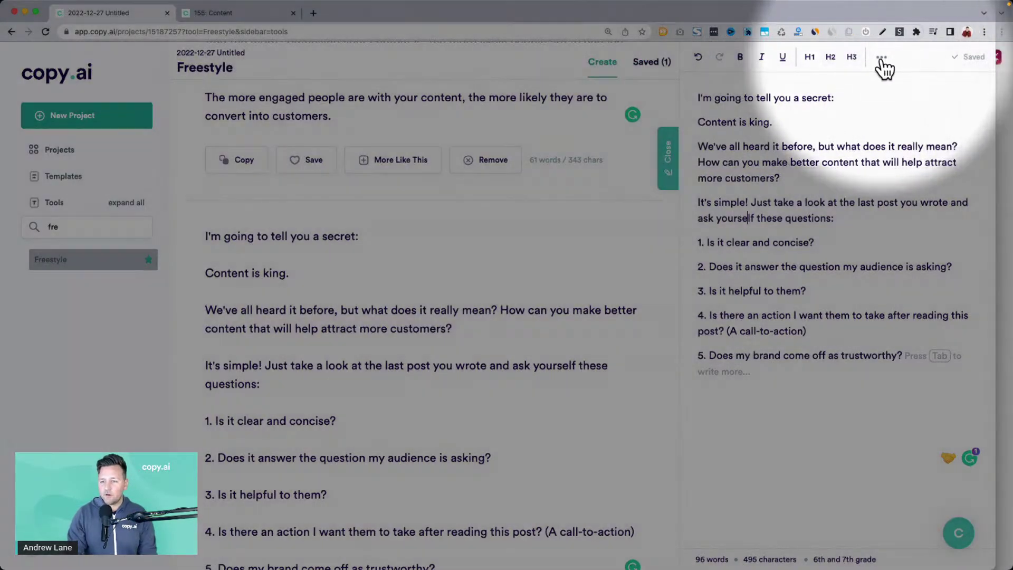
left_click(881, 57)
left_click(737, 150)
key("Return")
key("super+z")
key("Return")
type("Post #1:")
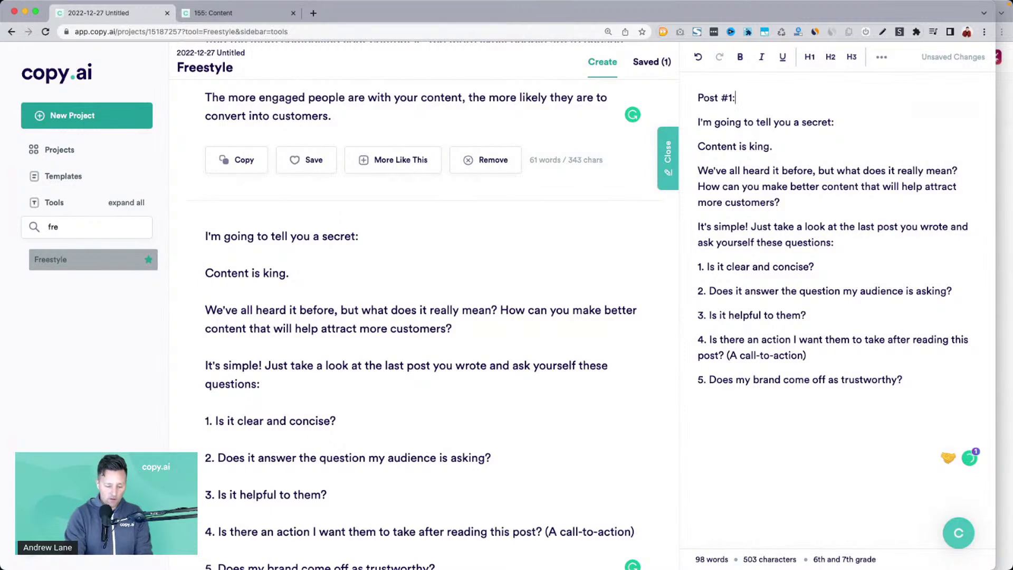
left_click(809, 56)
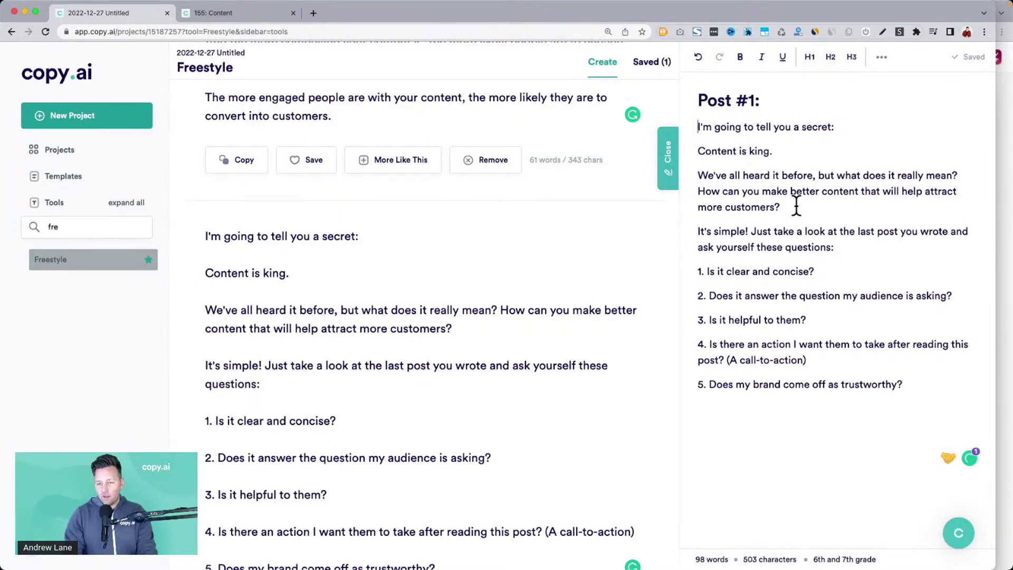
Step: Generate Write more suggestions after "attract more customers?", browse to the third one and close them without adding any
left_click(796, 207)
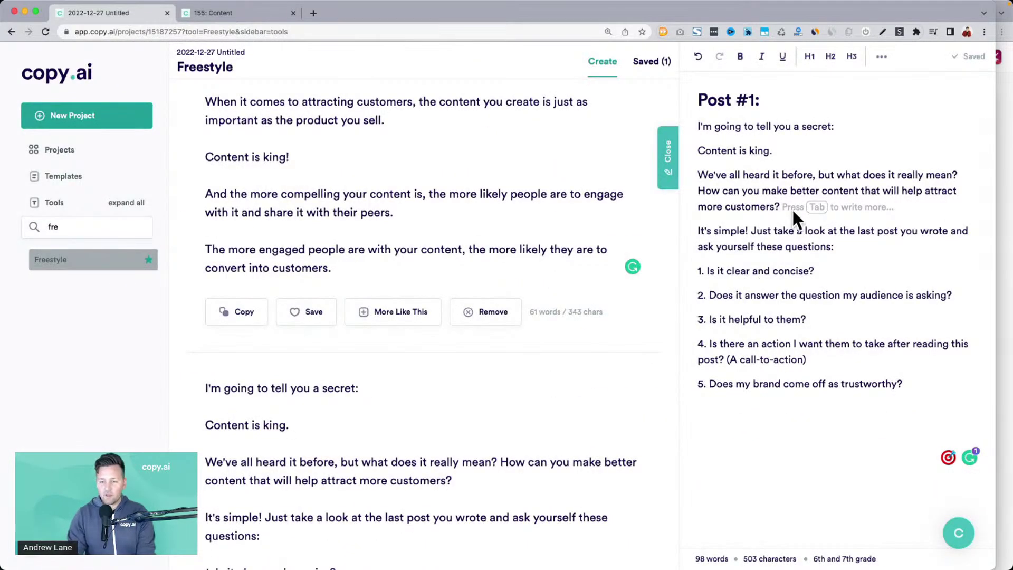
key("Tab")
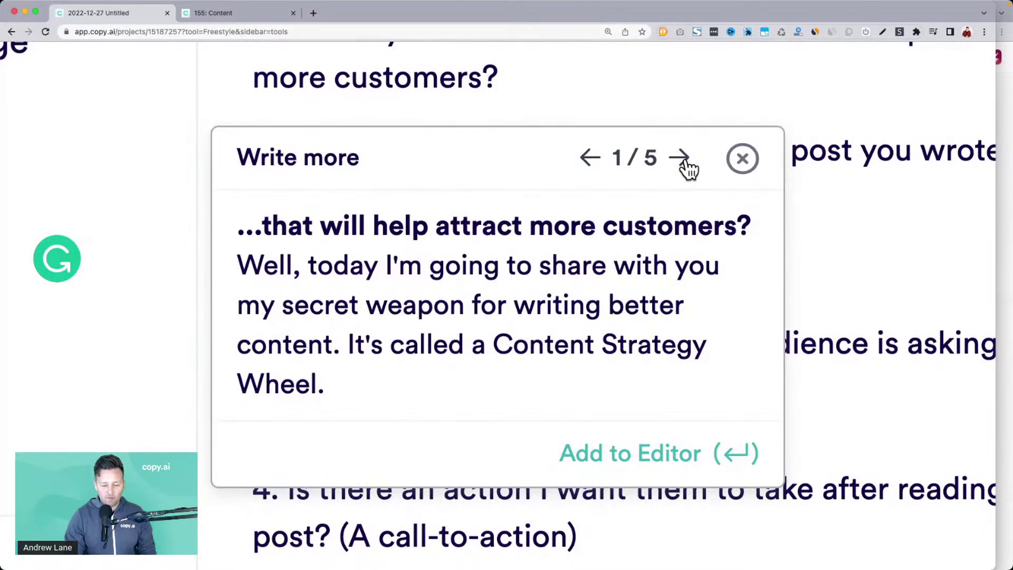
left_click(684, 164)
scroll(315, 326, "down", 2)
scroll(314, 333, "up", 2)
left_click(680, 152)
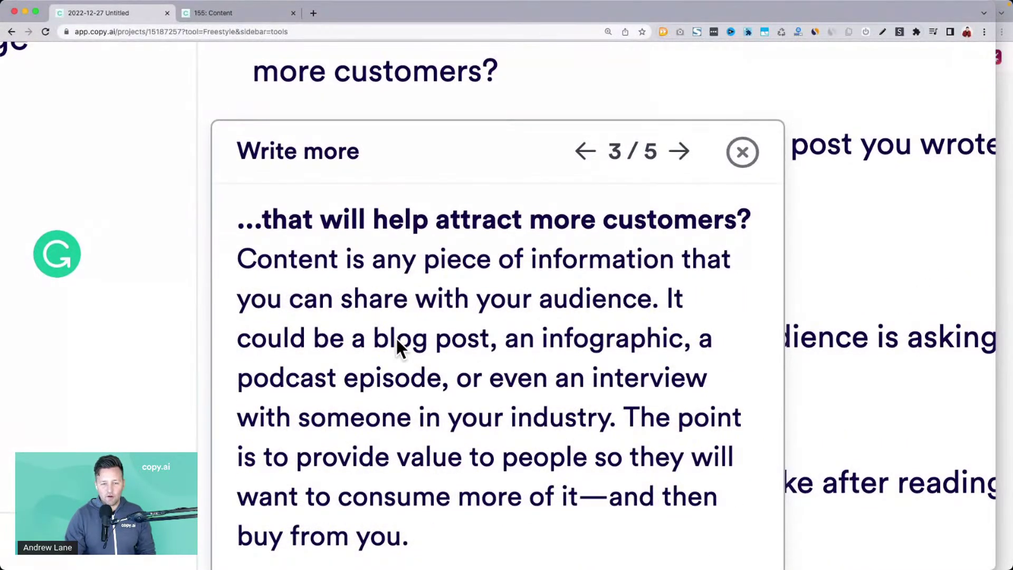
left_click(855, 242)
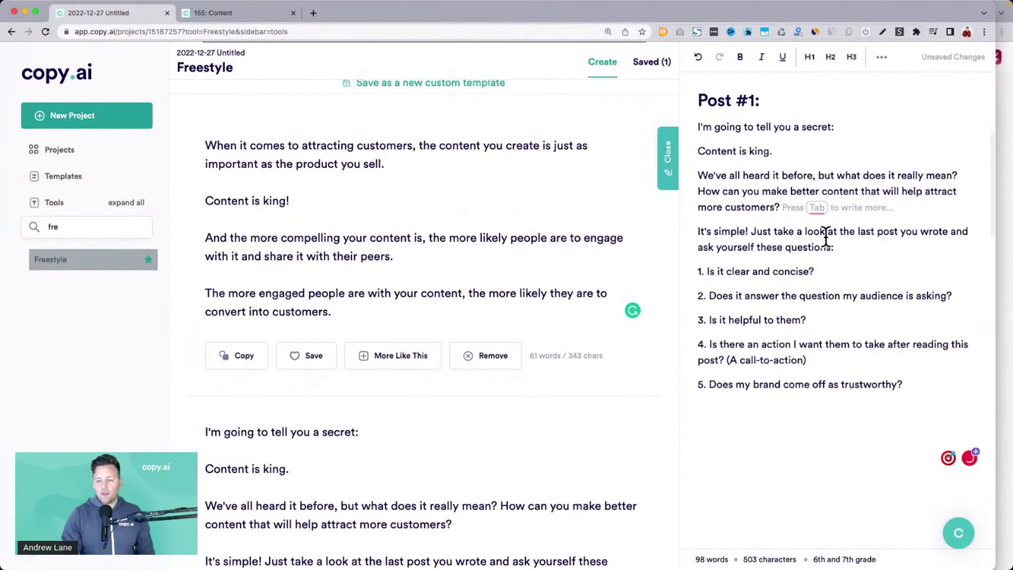
Step: Try Rewrite on "We've all heard it before, but what does it really mean?", accept the fourth suggestion and undo it
left_click(764, 232)
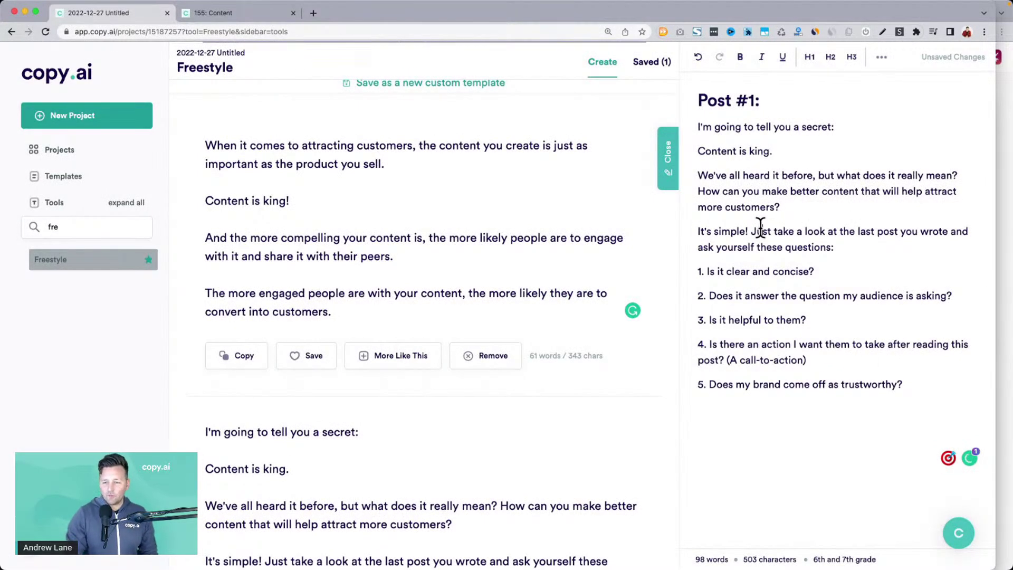
left_click_drag(699, 175, 958, 176)
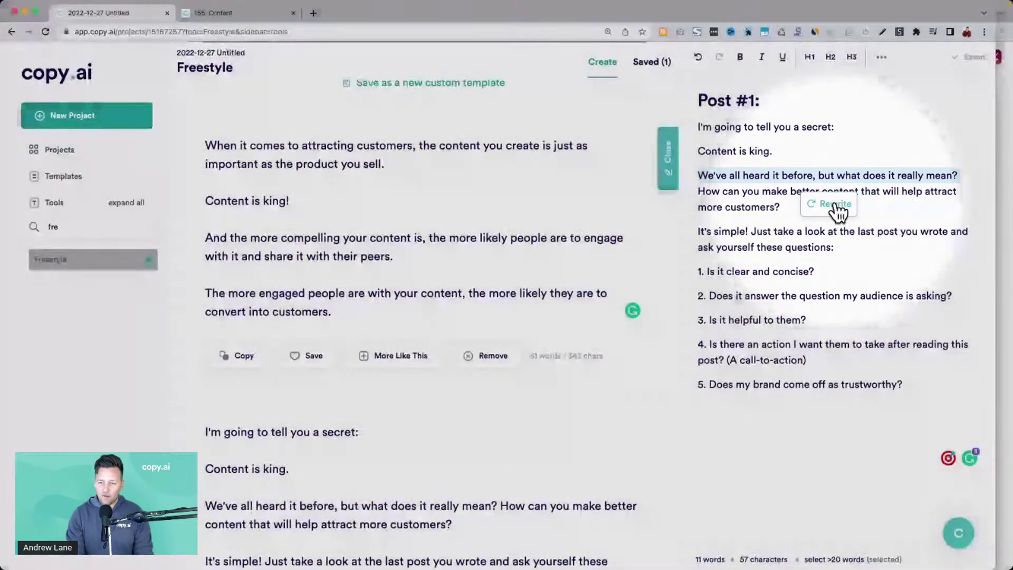
left_click(835, 204)
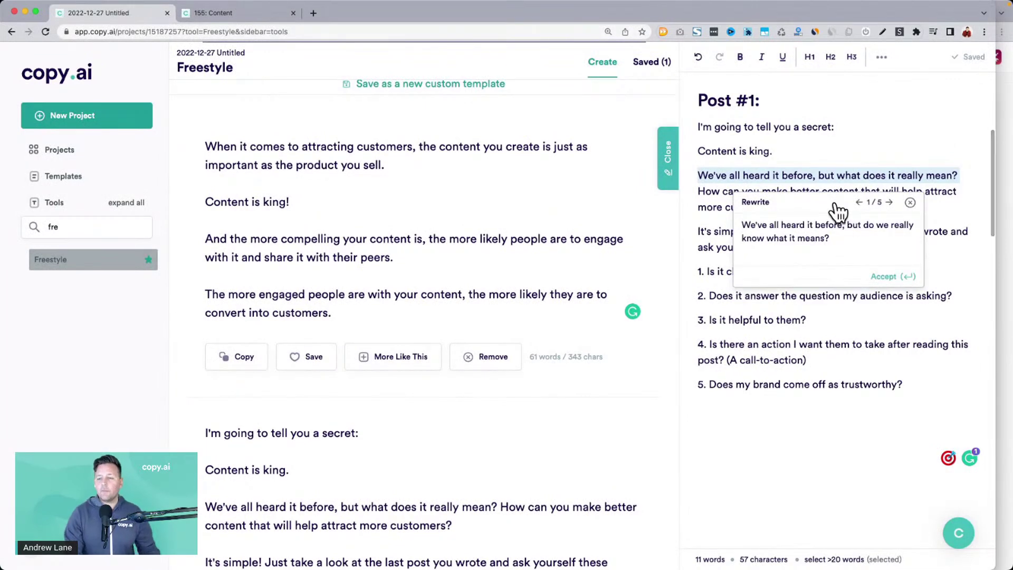
left_click(889, 202)
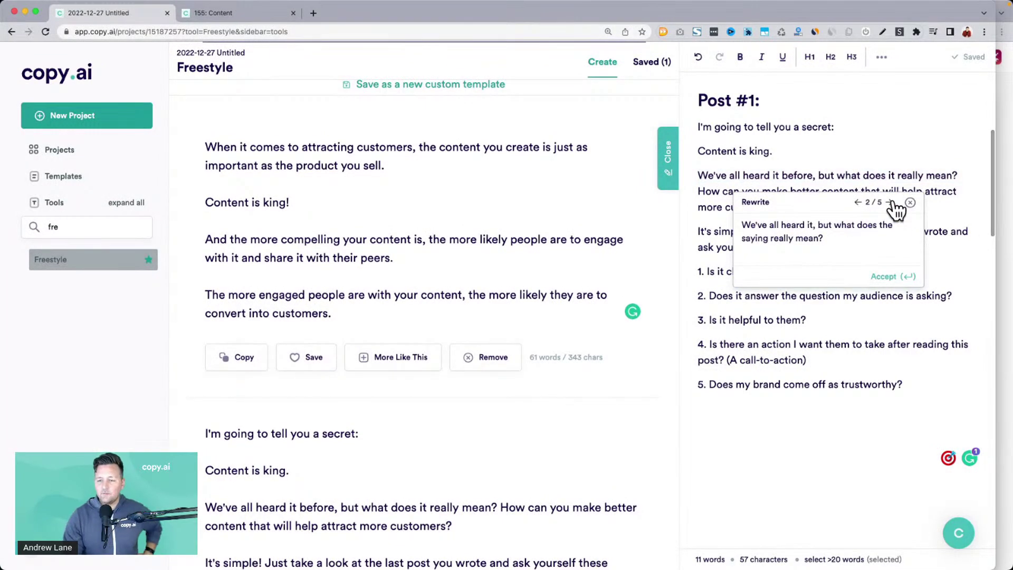
left_click(890, 202)
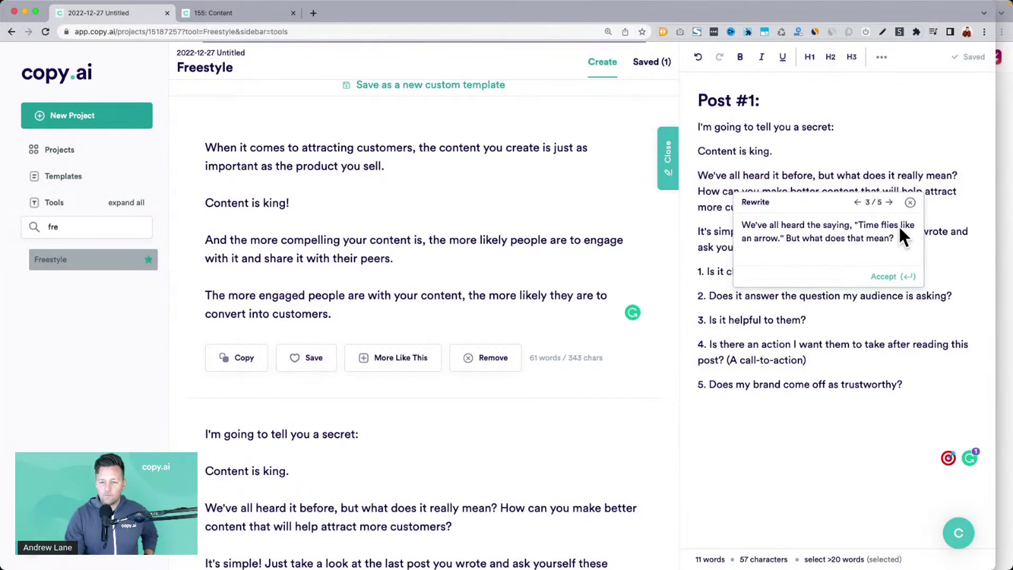
left_click(890, 202)
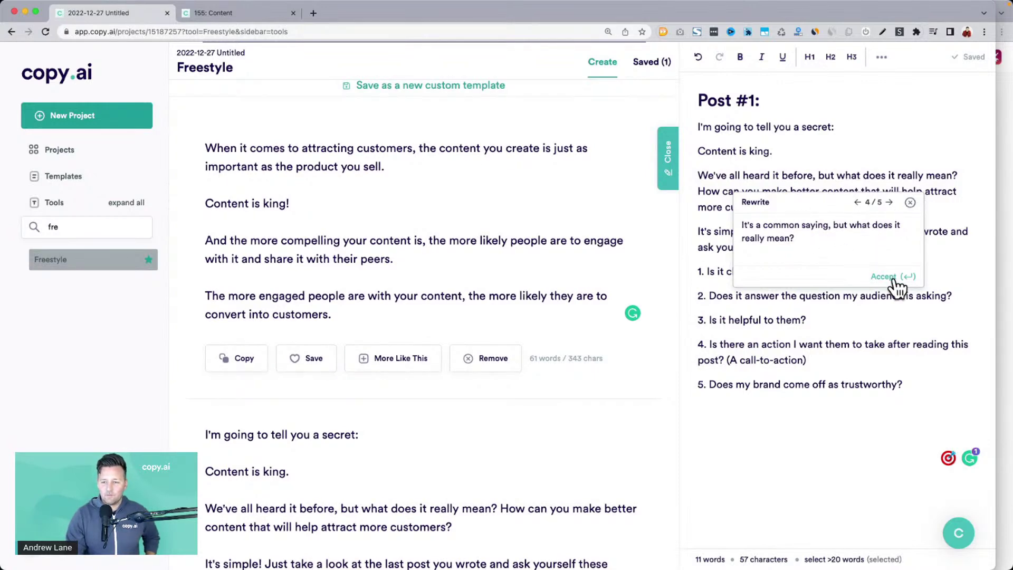
left_click(893, 281)
left_click(895, 278)
key("ctrl+z")
key("ctrl+z")
left_click(888, 274)
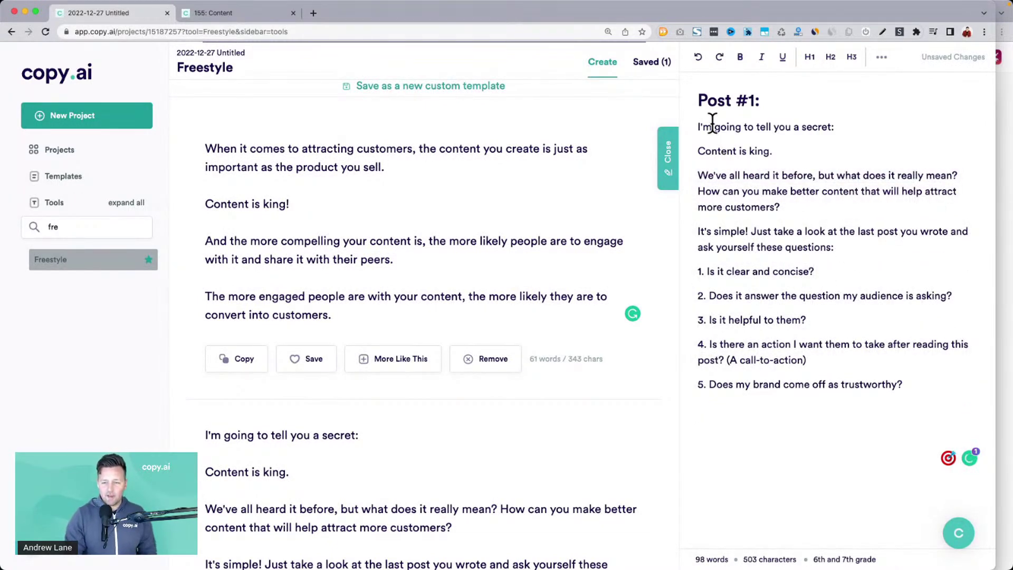
Step: Switch to the Copy.ai Helpful Tips document in Craft, widen its window and open Input Commands under How to Use The Templates & Freestyle Tool
scroll(438, 206, "up", 10)
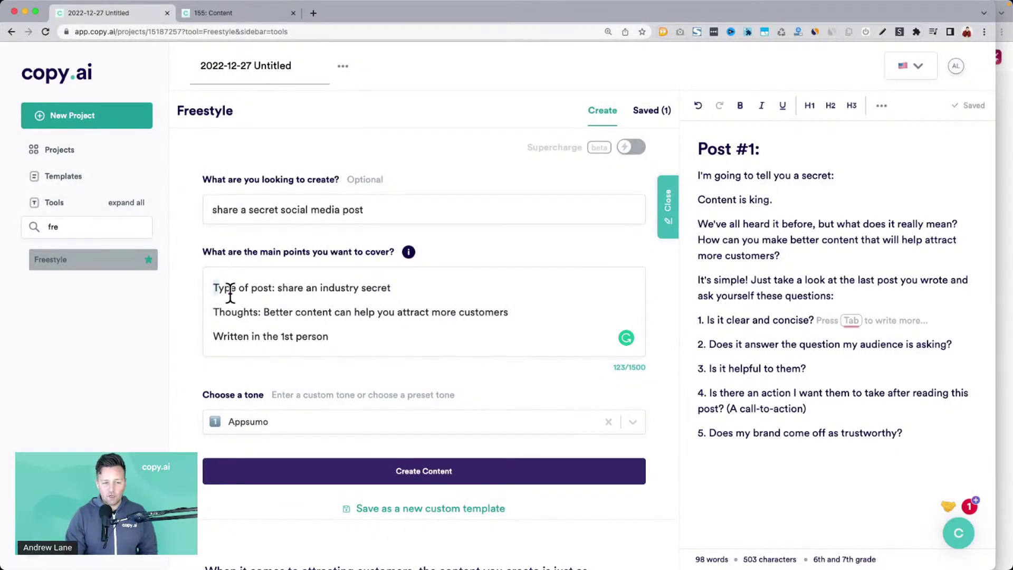
left_click_drag(211, 285, 339, 336)
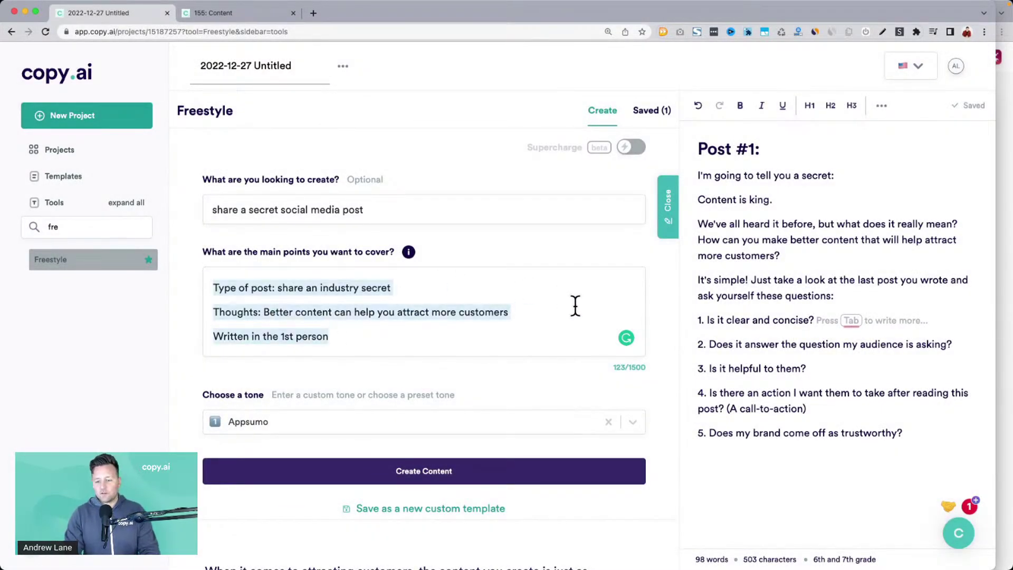
left_click(1002, 316)
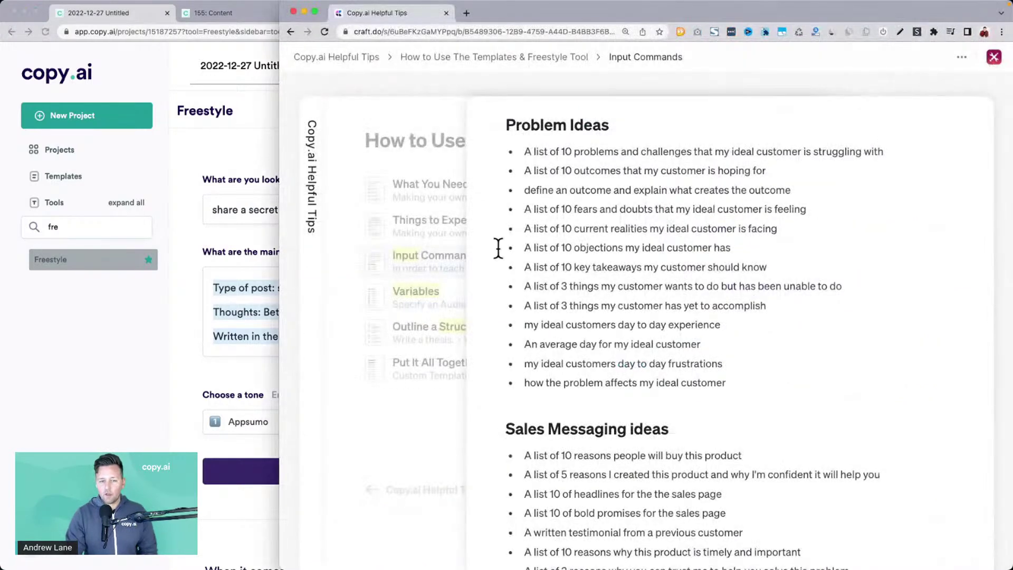
left_click(319, 126)
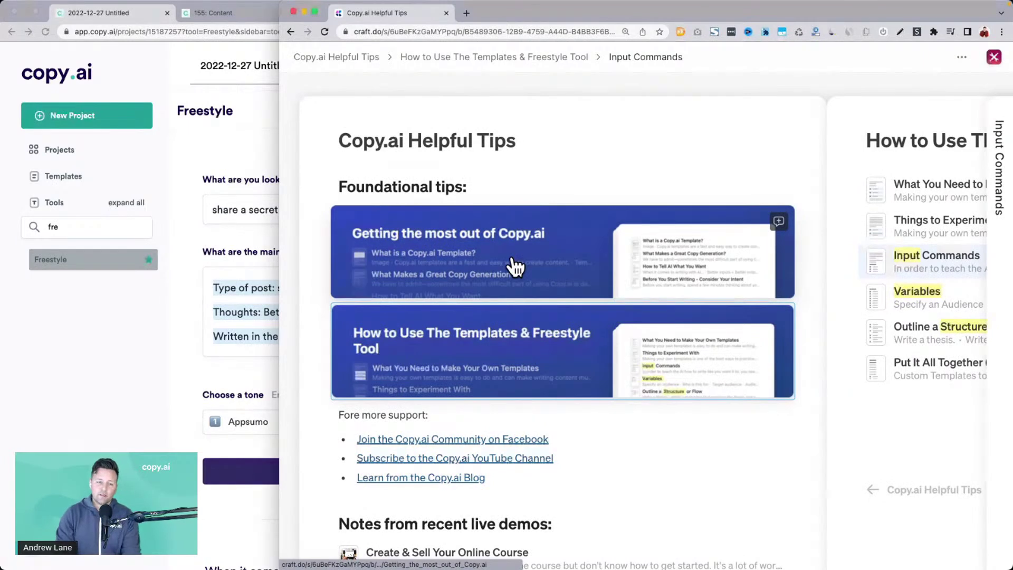
left_click_drag(278, 206, 58, 204)
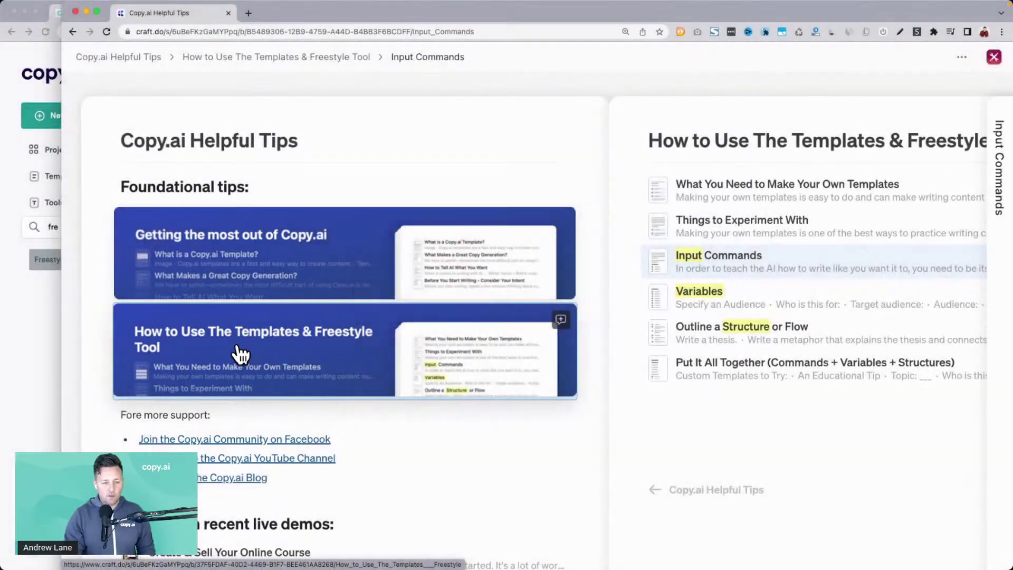
left_click(239, 354)
left_click(614, 262)
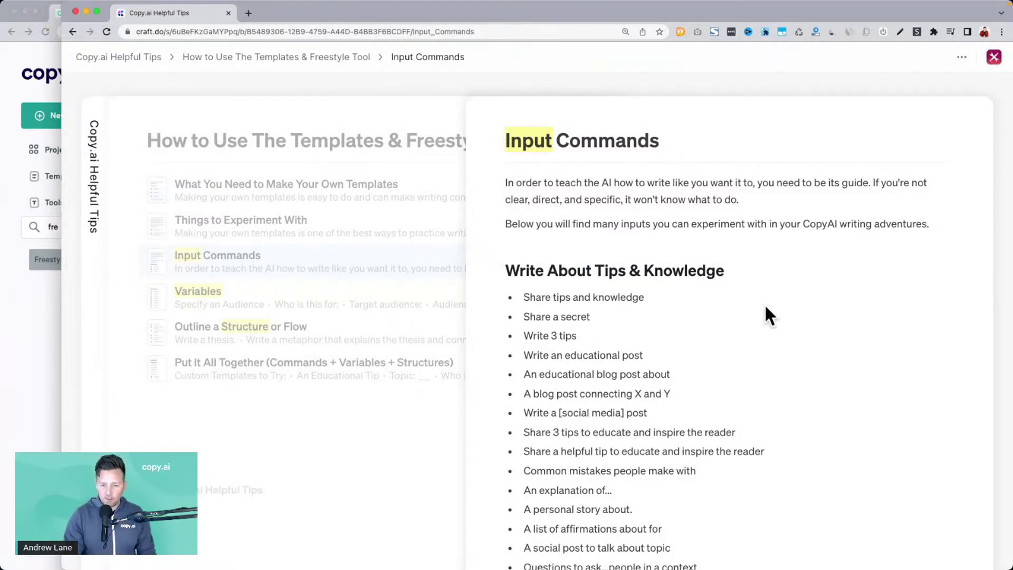
Step: Examine the example commands under "Write About Tips & Knowledge", such as sharing a secret, educational posts, explanations, personal stories and common mistakes
scroll(769, 315, "down", 5)
left_click_drag(527, 122, 656, 150)
left_click_drag(522, 169, 592, 172)
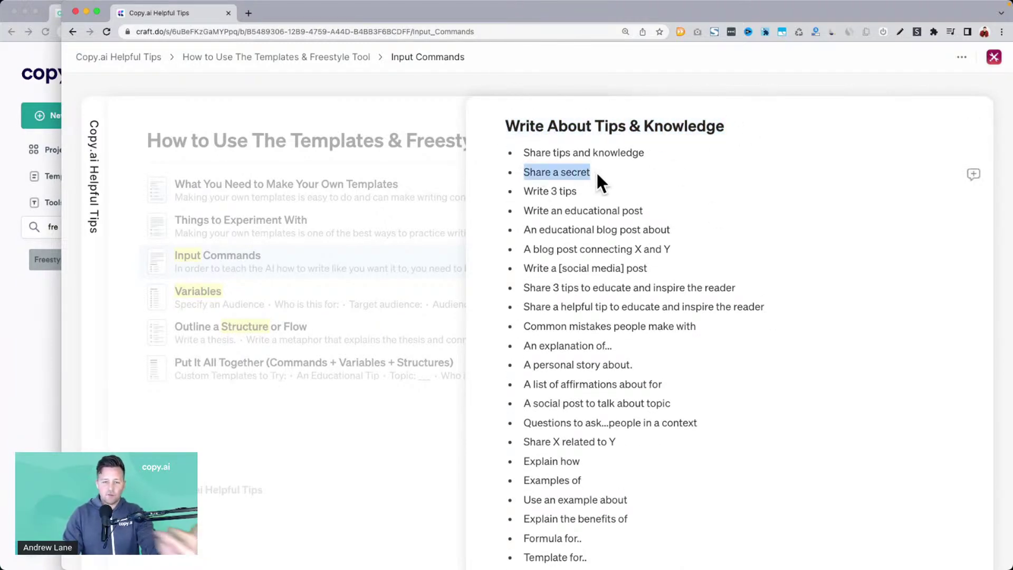
left_click(576, 152)
triple_click(560, 209)
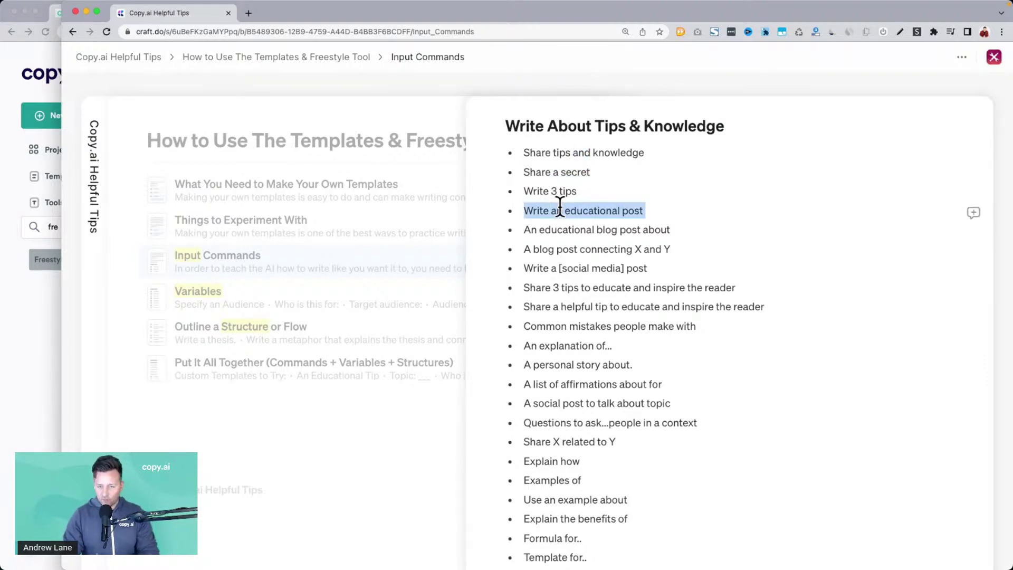
scroll(560, 209, "down", 3)
left_click_drag(533, 276, 656, 274)
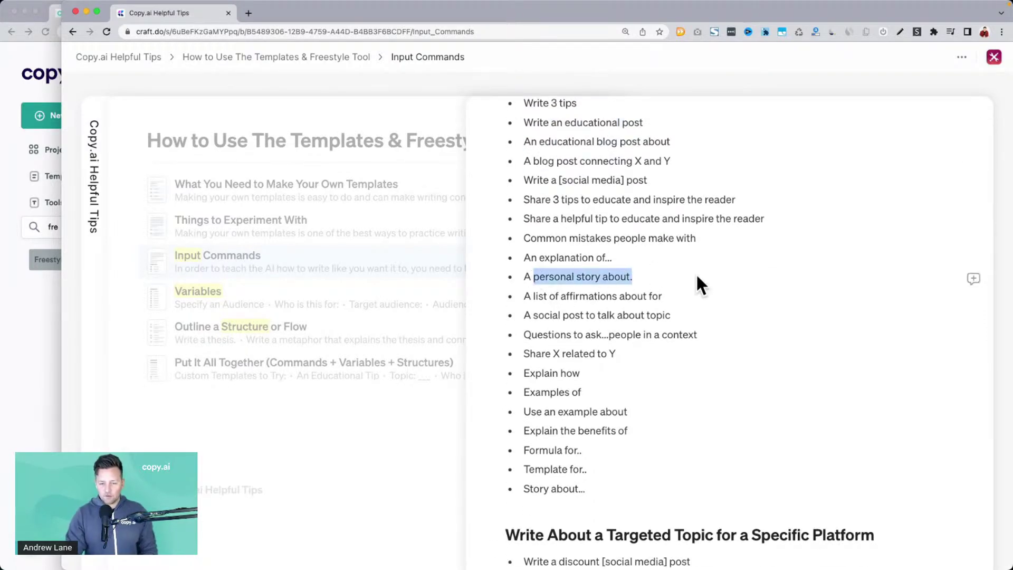
left_click_drag(526, 258, 649, 257)
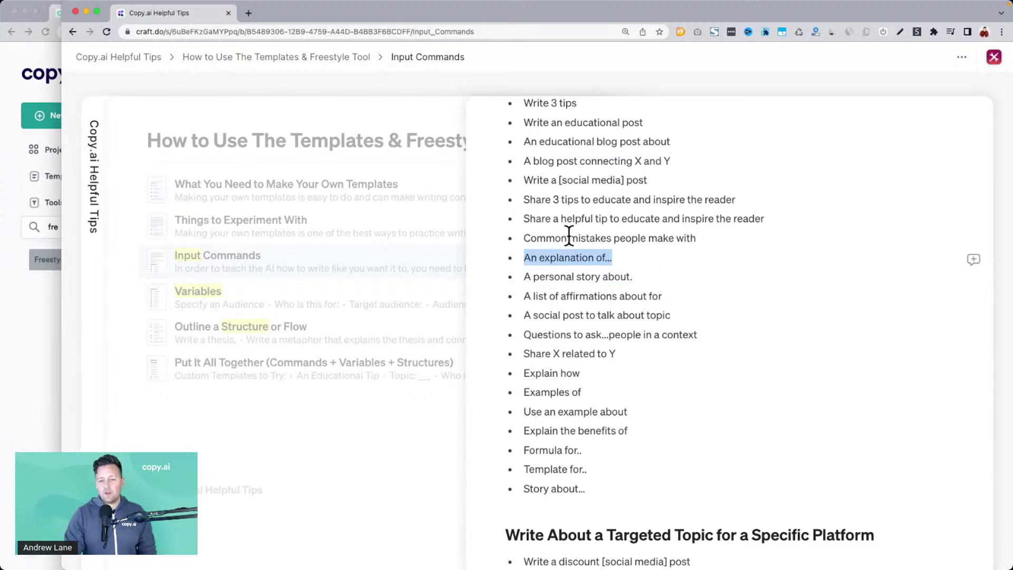
left_click_drag(546, 238, 747, 248)
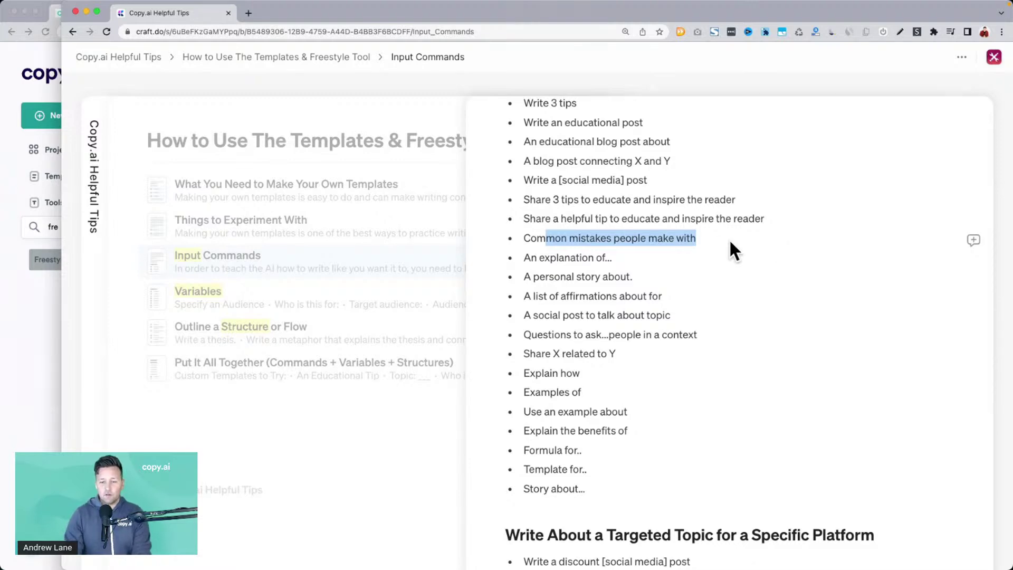
Step: Copy the command "Common mistakes people make with" and use it in Copy.ai's Freestyle form as what to create, replacing the previous request
triple_click(665, 237)
key("ctrl+c")
left_click(52, 344)
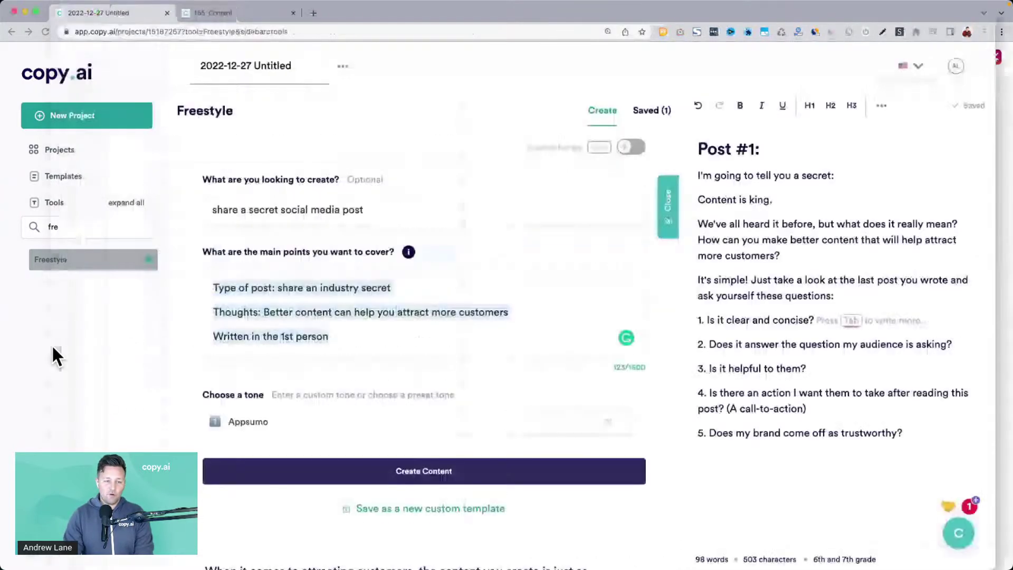
triple_click(290, 211)
key("ctrl+v")
Step: Replace the main points to cover with "Topic: Sales emails"
left_click(219, 278)
key("ctrl+a")
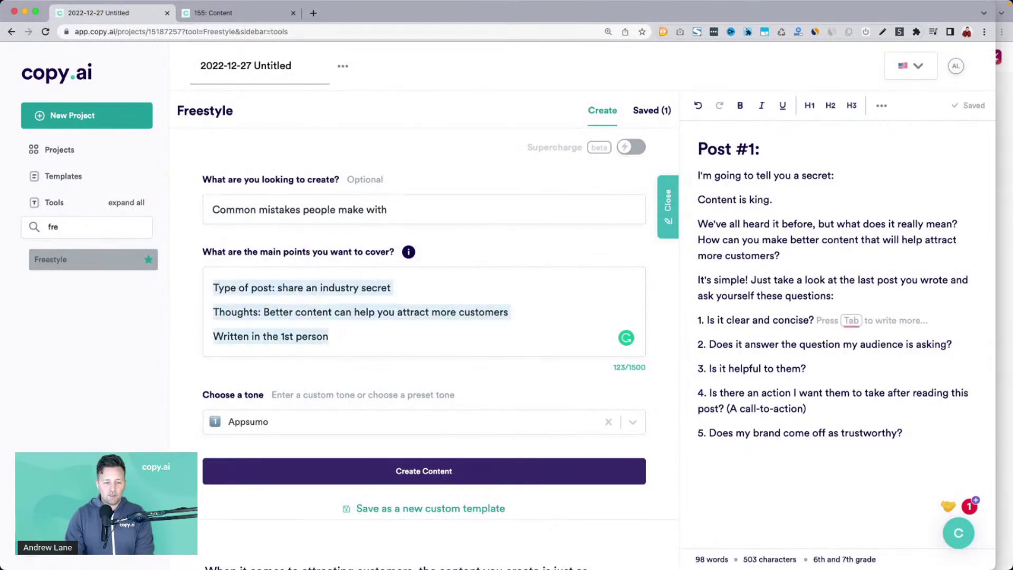
type("Topic: ")
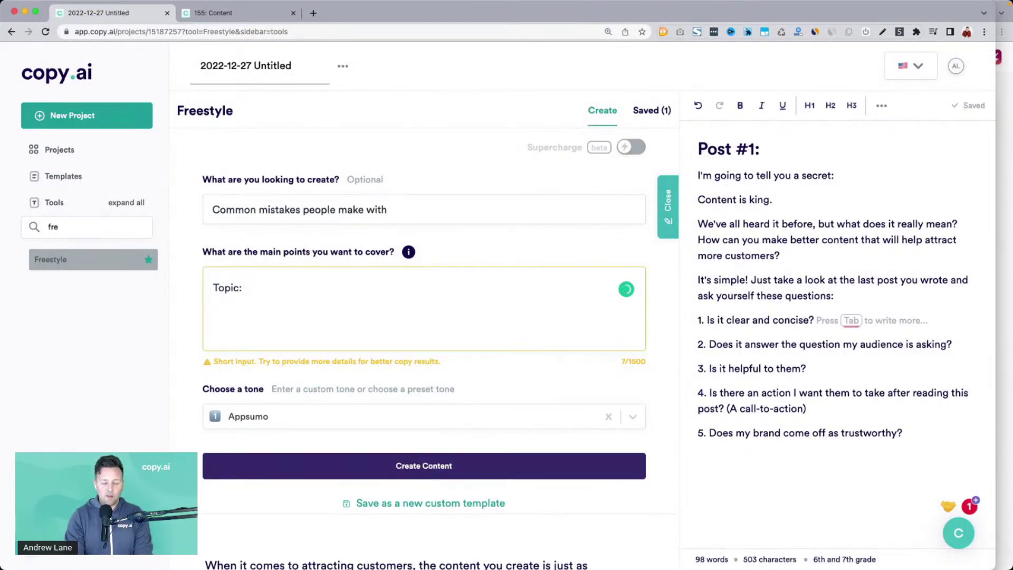
type("Sales ema")
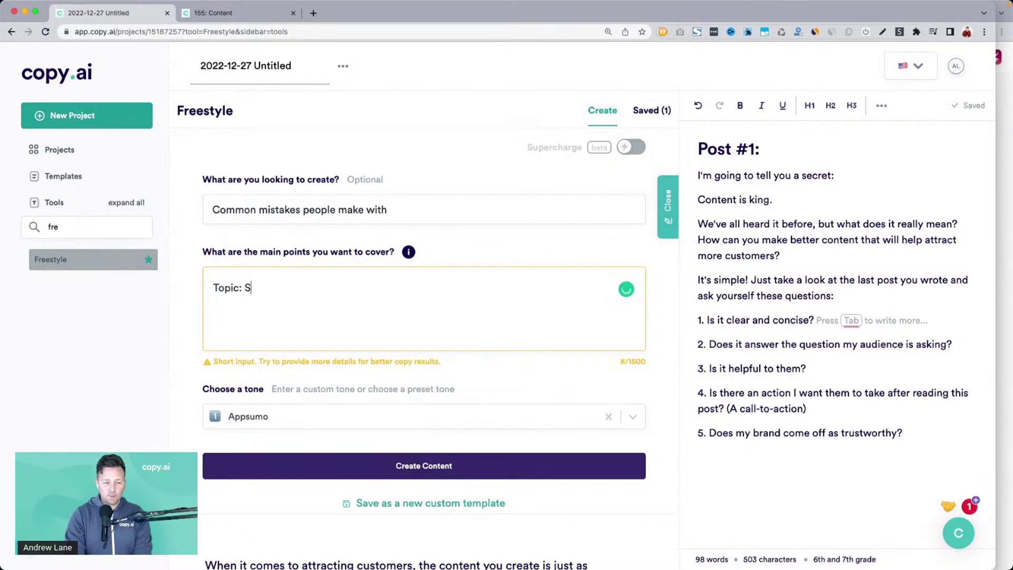
type("ils")
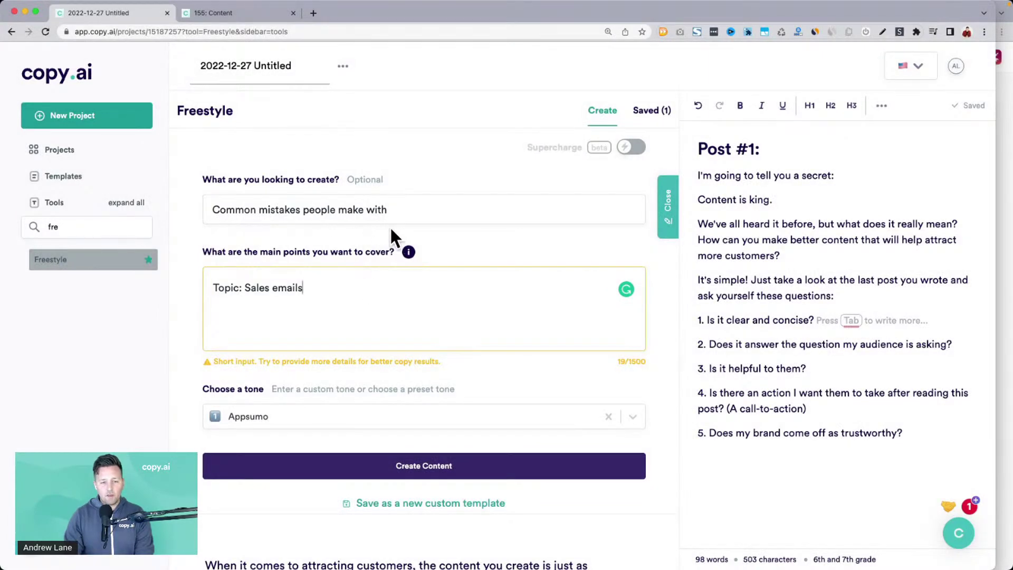
Step: Reword the Freestyle request as "A social media post to share common mistakes people make"
double_click(377, 210)
key("BackSpace")
key("super+Left")
type("A sici")
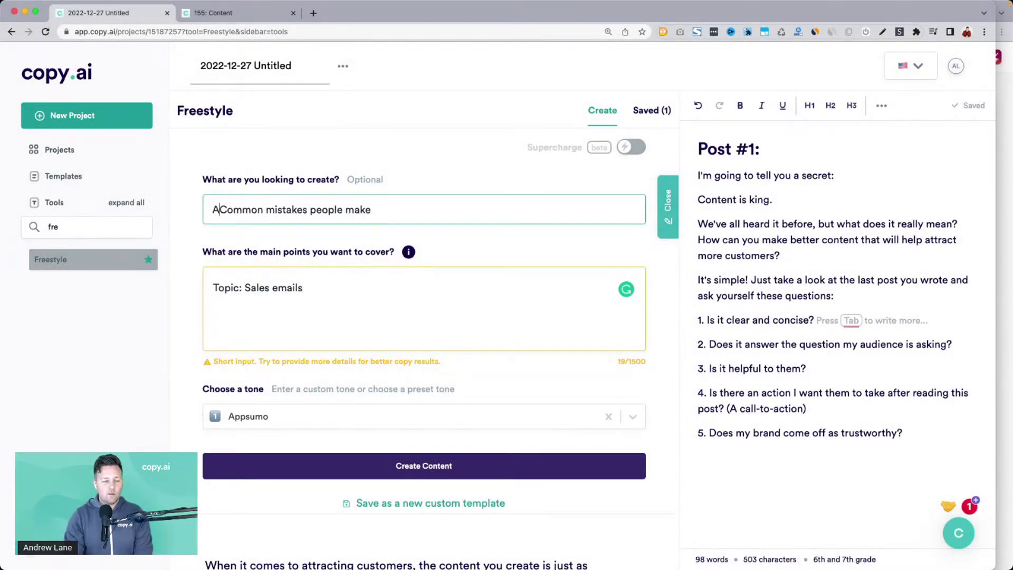
key("BackSpace")
key("BackSpace")
key("BackSpace")
type("ocial media post to ")
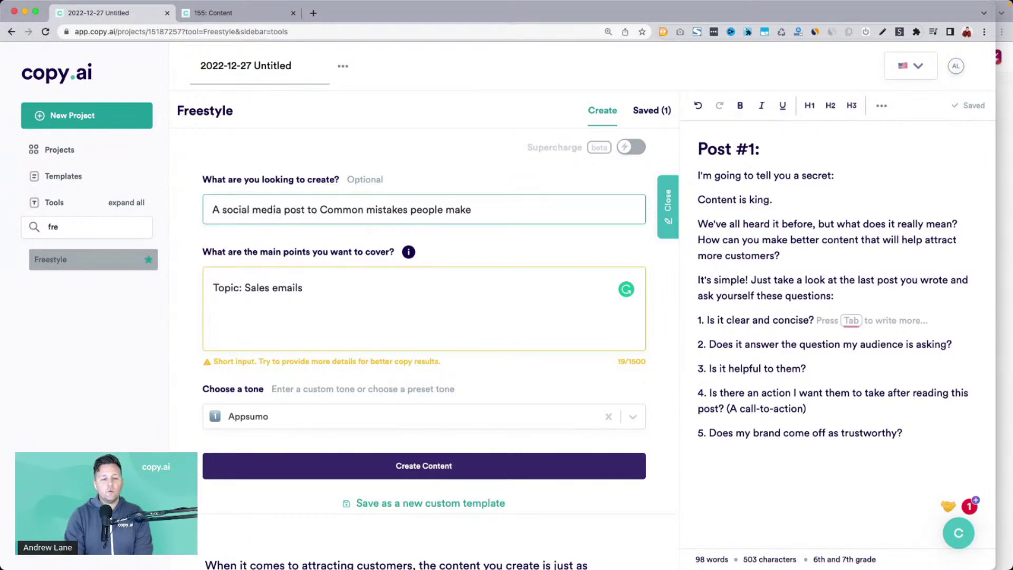
type("share")
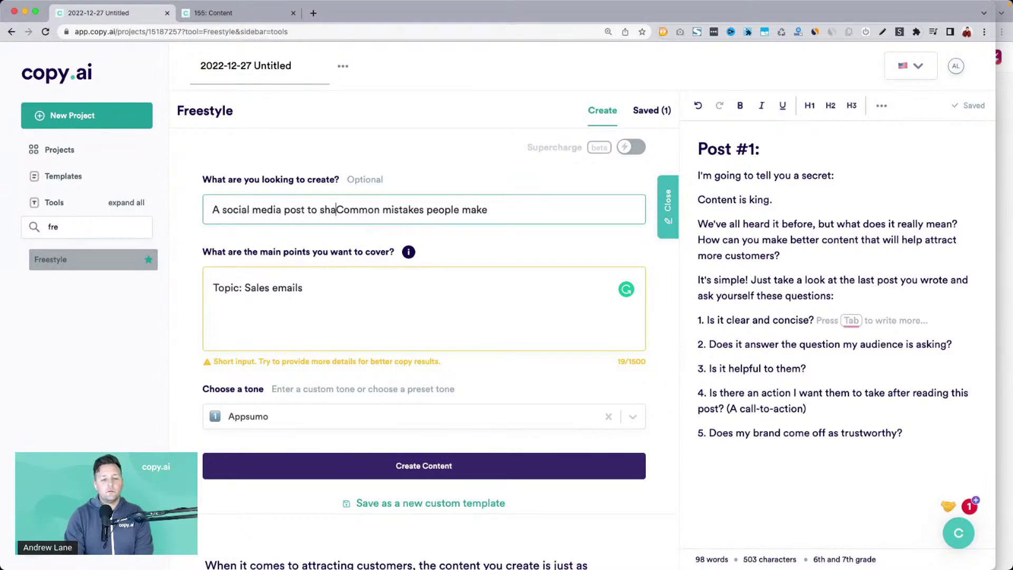
key("Delete")
type("c")
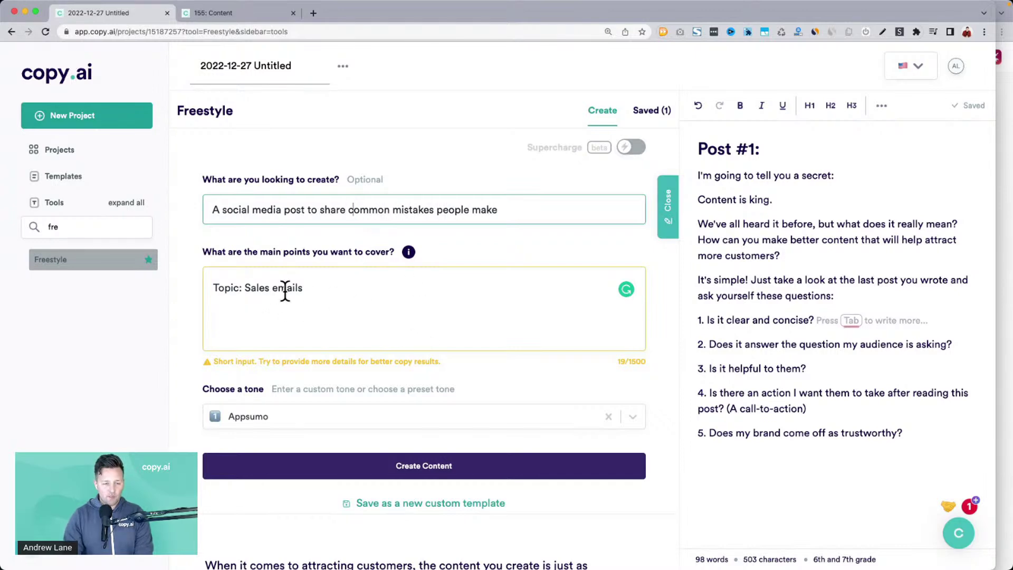
Step: Generate content for the sales email mistakes post and close the document editor
scroll(285, 305, "down", 1)
left_click(319, 448)
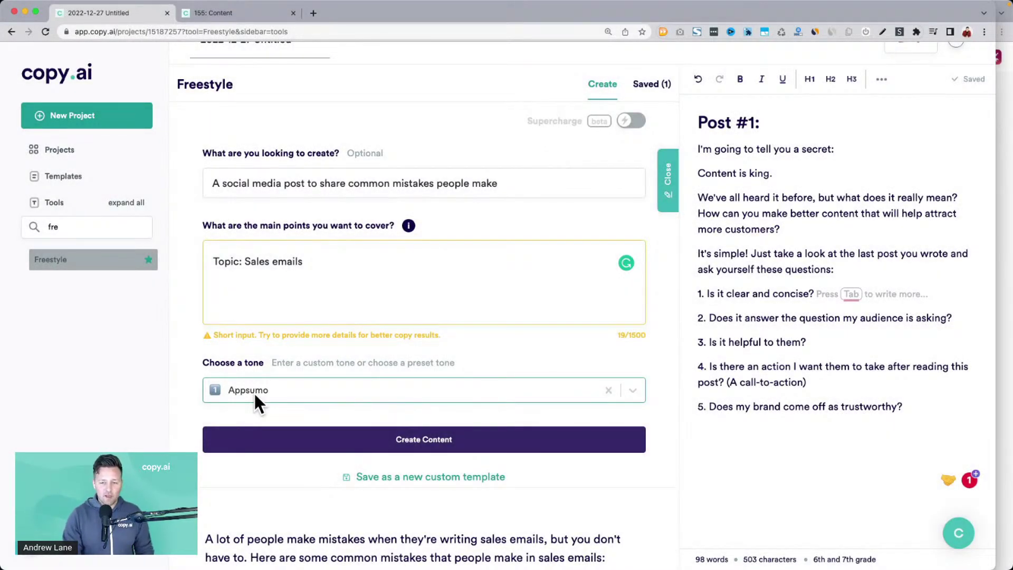
left_click(666, 185)
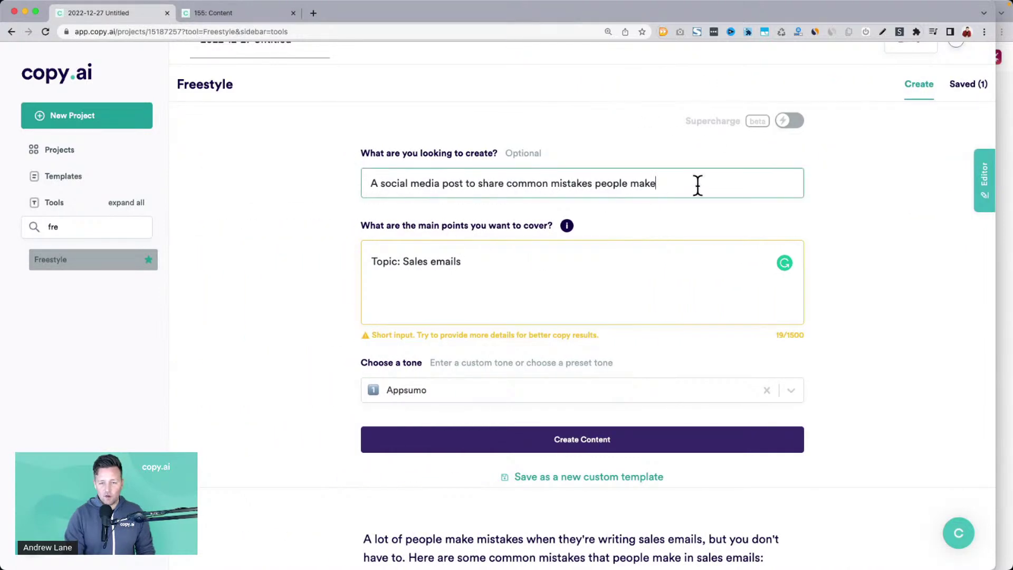
Step: Review the list of mistakes in the first generated post and the opening paragraph of the second, enlarging the page for reading
scroll(696, 184, "down", 5)
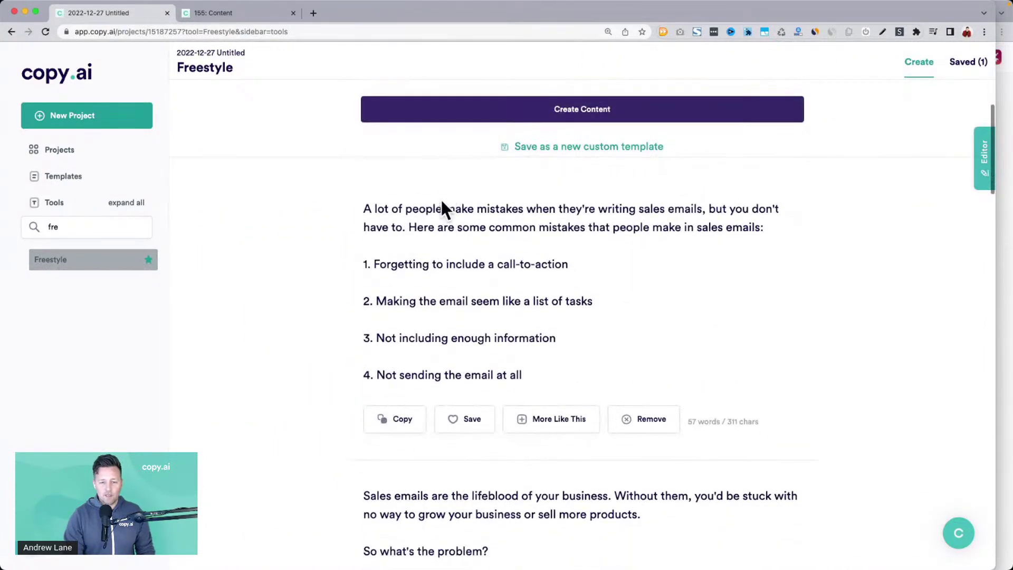
left_click_drag(374, 264, 579, 384)
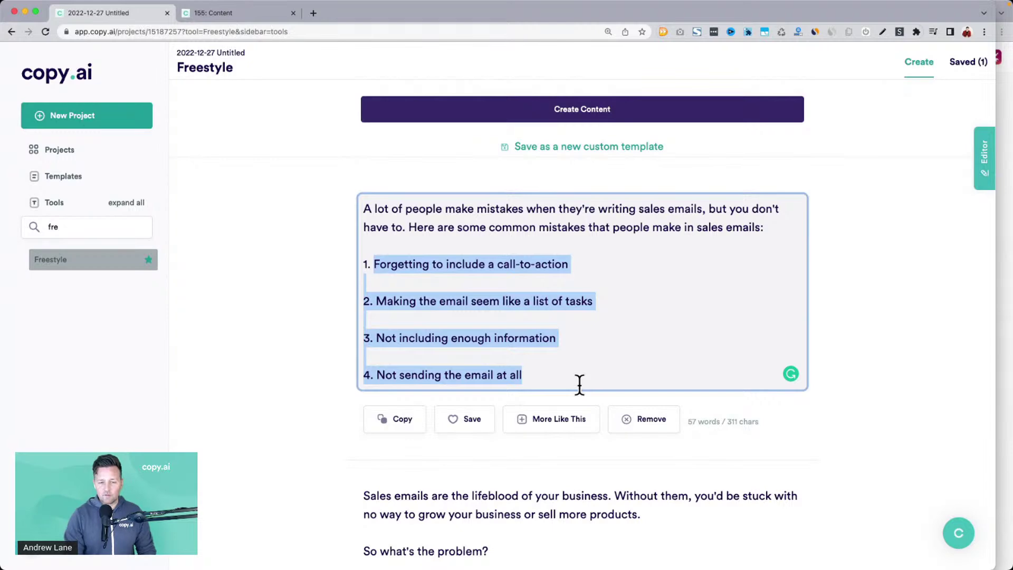
scroll(578, 391, "down", 6)
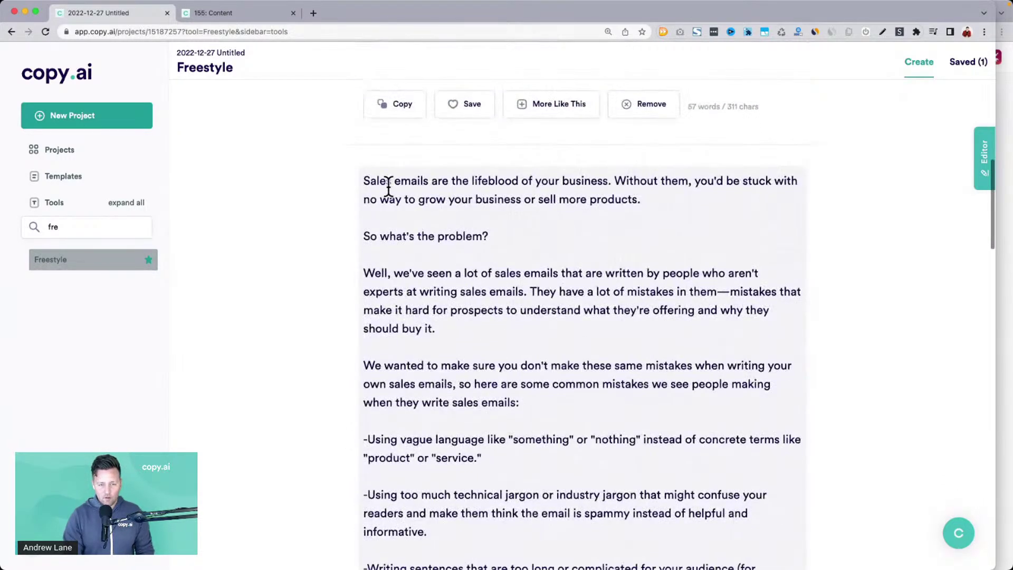
left_click_drag(364, 184, 726, 205)
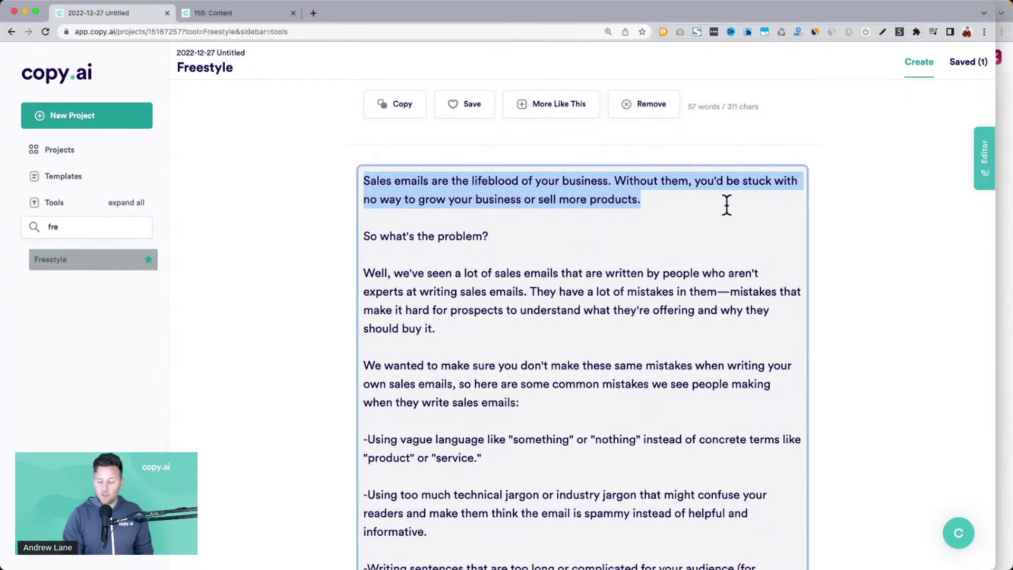
key("super+equal")
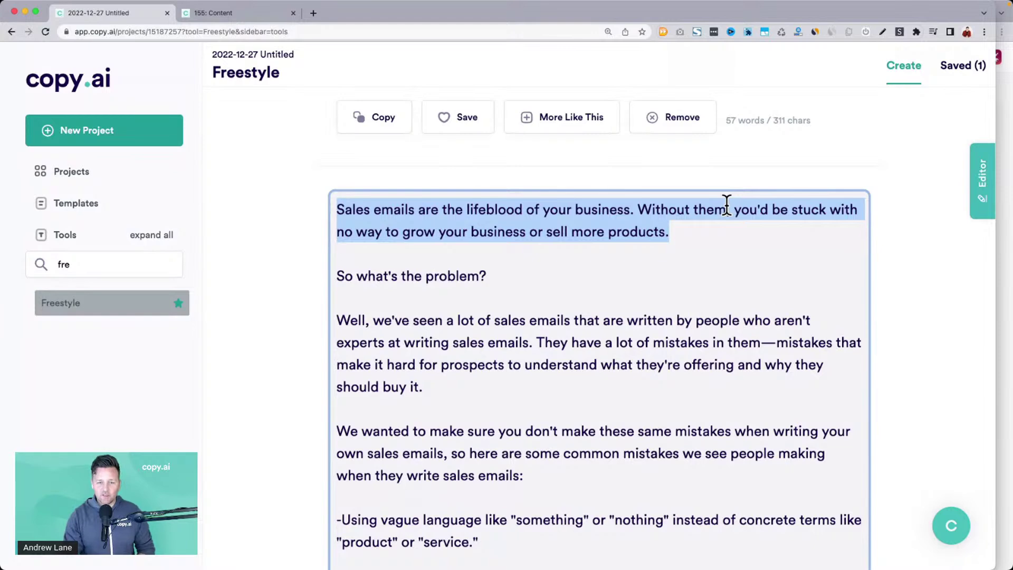
triple_click(563, 221)
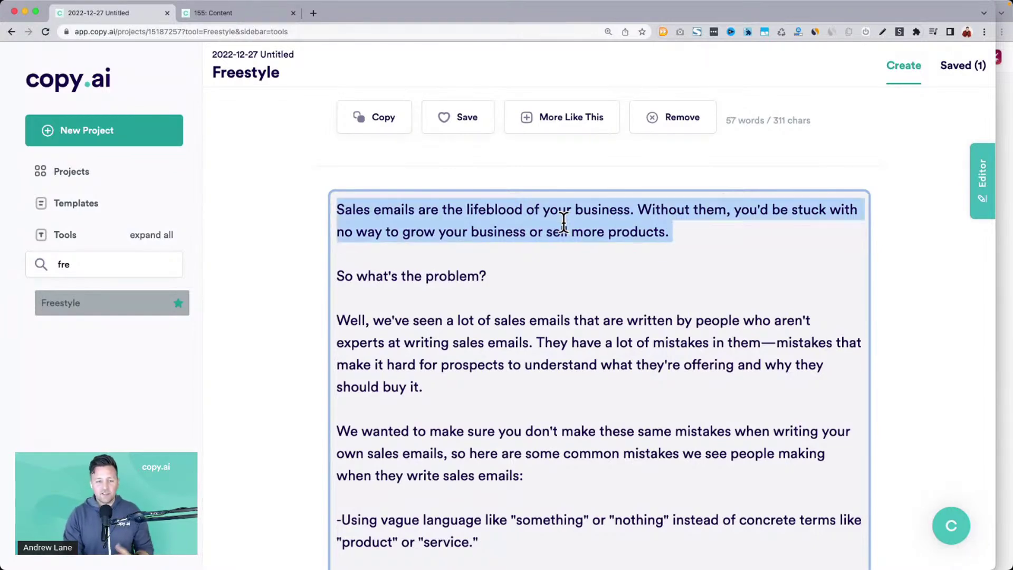
Step: Read through the second generated sales email post, from its opening to its list of mistakes, and recheck the Freestyle inputs
left_click_drag(351, 210, 330, 210)
left_click(641, 211)
left_click_drag(342, 271, 508, 271)
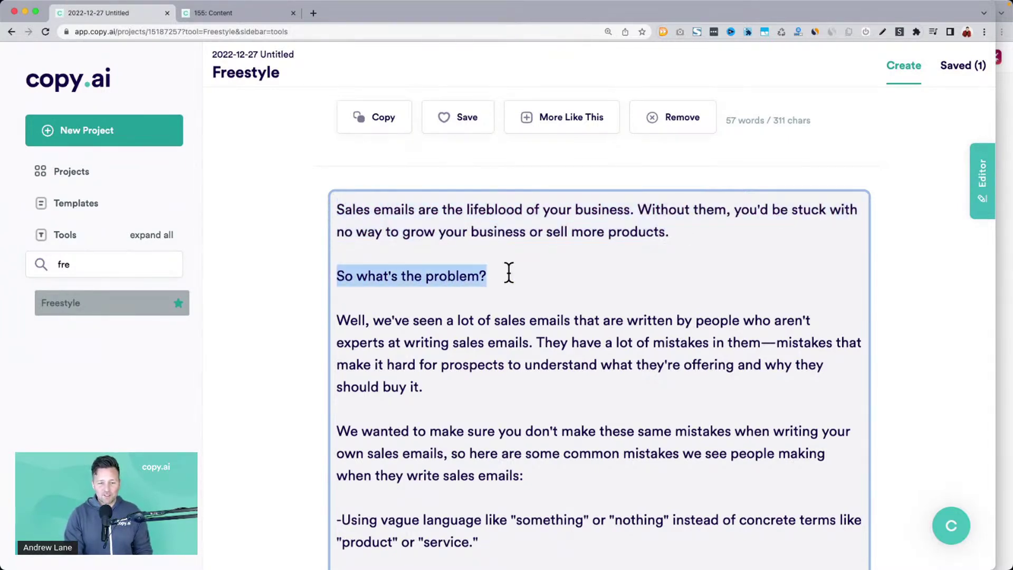
left_click_drag(340, 322, 477, 385)
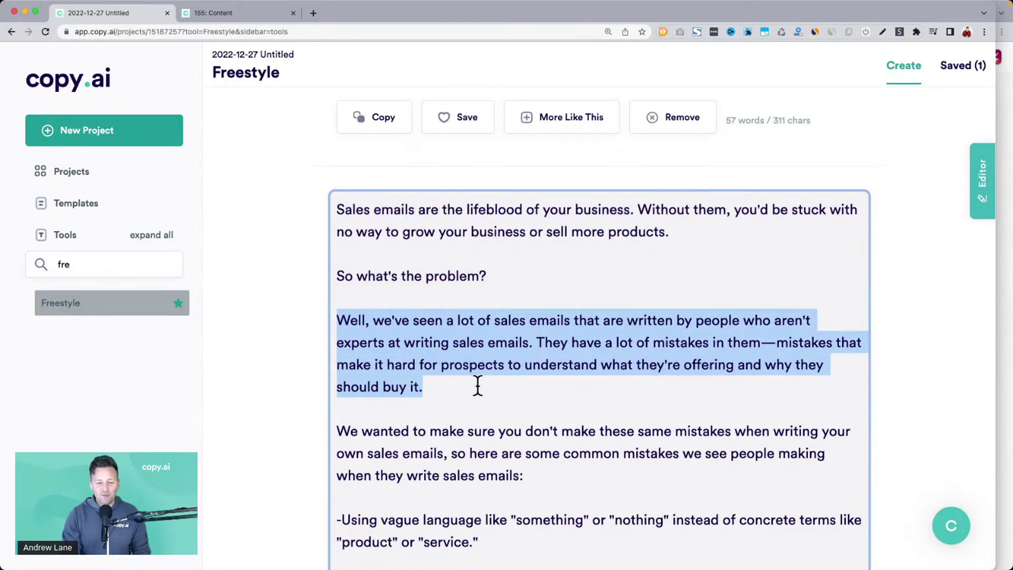
scroll(477, 385, "down", 3)
left_click_drag(337, 345, 571, 410)
scroll(572, 410, "down", 5)
left_click_drag(341, 244, 798, 429)
scroll(798, 429, "up", 20)
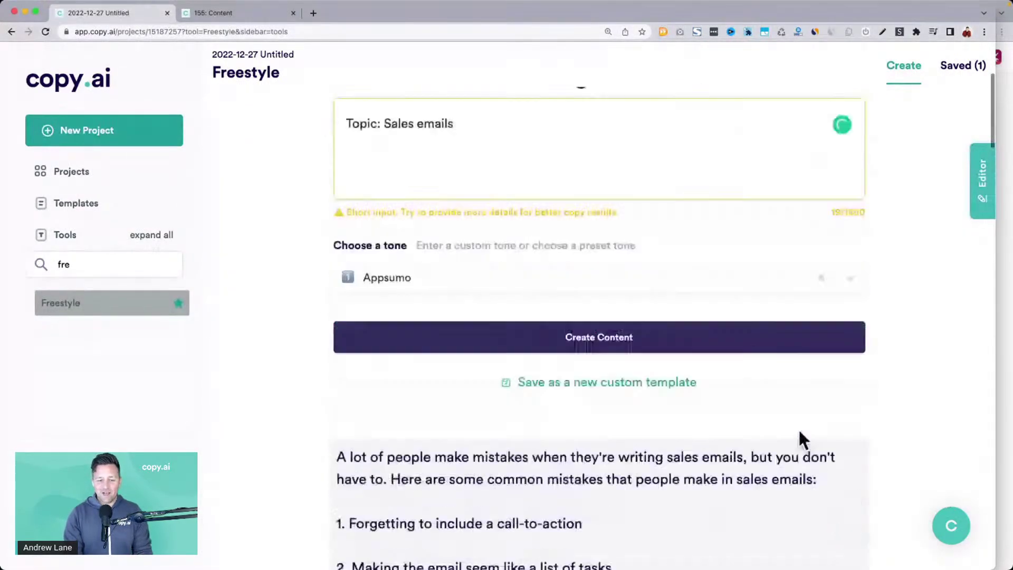
scroll(433, 193, "up", 2)
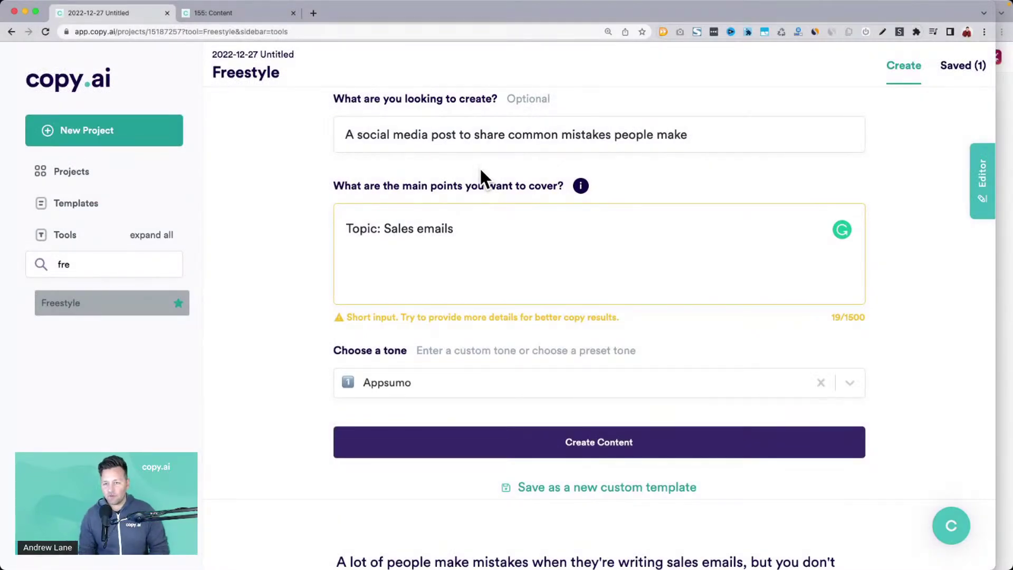
scroll(293, 226, "up", 1)
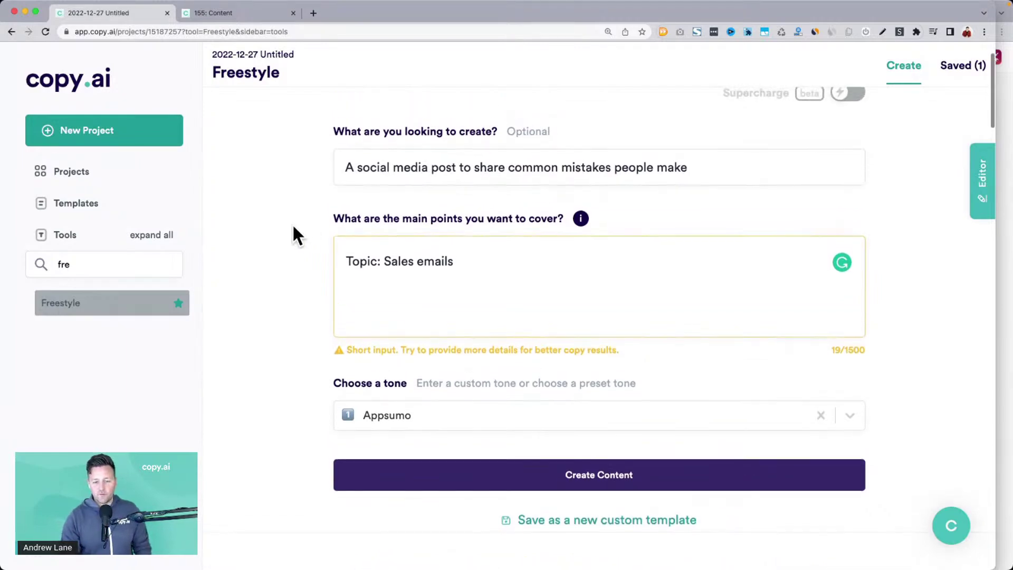
Step: Open the document editor alongside the results and save the first and second generated sales email posts
left_click(977, 196)
scroll(436, 252, "down", 10)
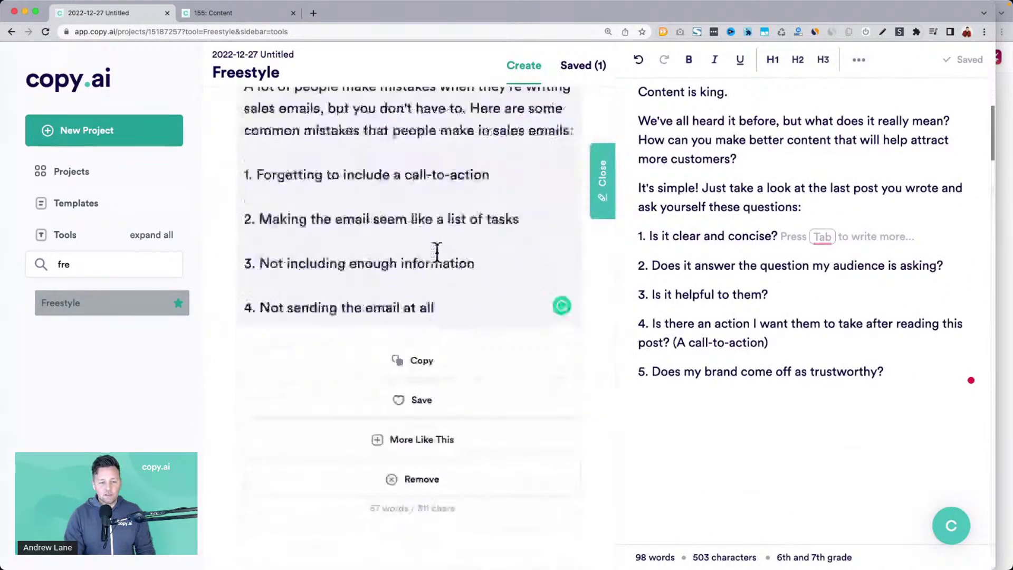
left_click(430, 376)
key("super+minus")
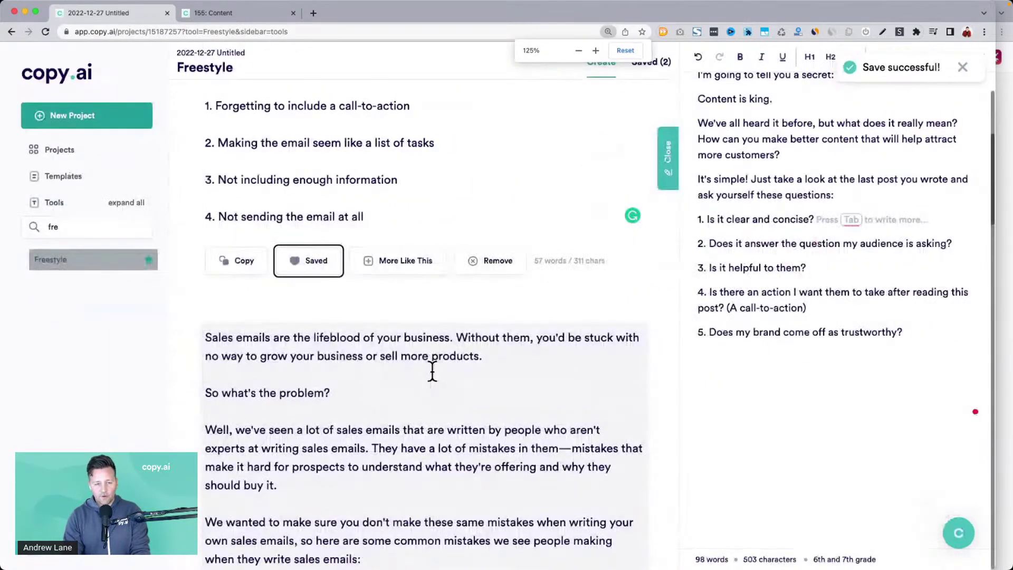
scroll(431, 371, "down", 8)
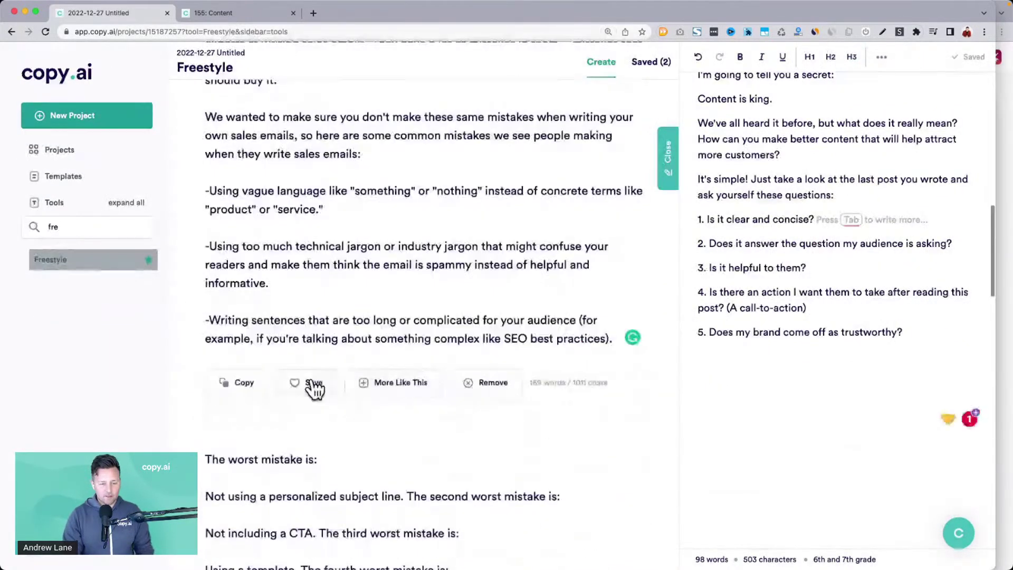
left_click(314, 388)
Step: Copy the second generated post into the end of the document under a new level 1 heading "Post #2:"
left_click(248, 388)
left_click(908, 371)
key("Return")
key("Return")
type("Post ")
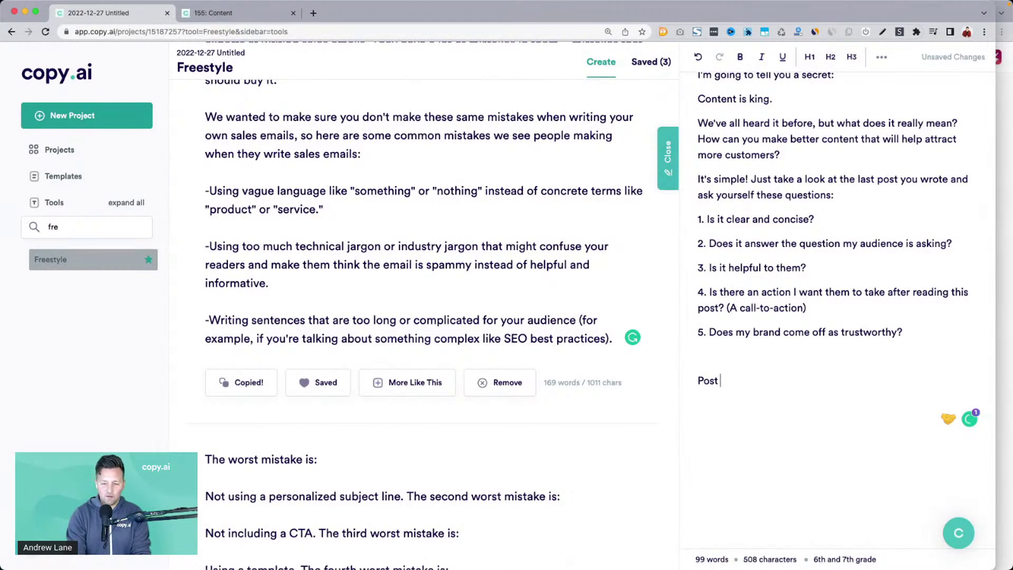
type("#2:")
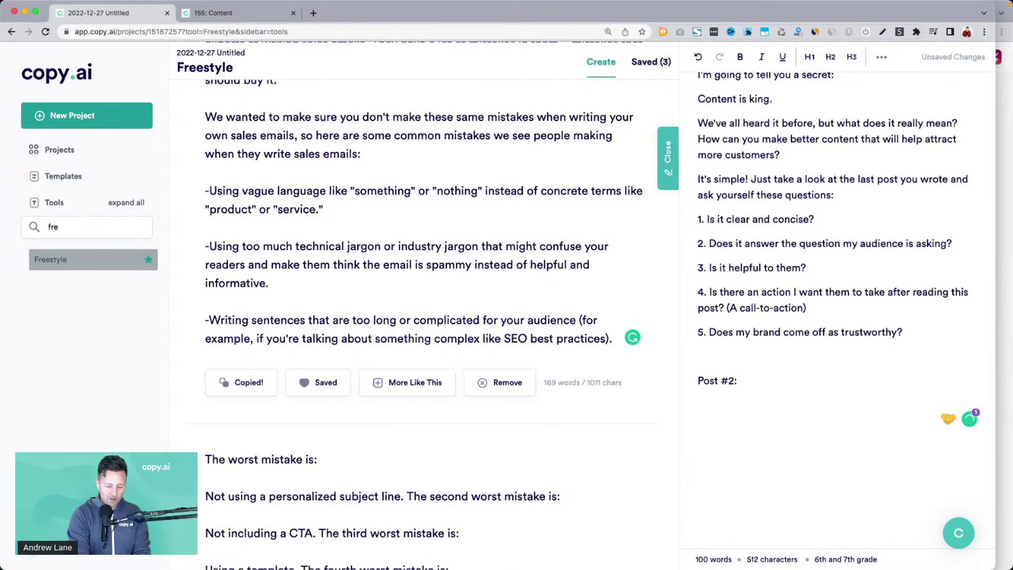
key("super+alt+1")
key("Return")
key("super+v")
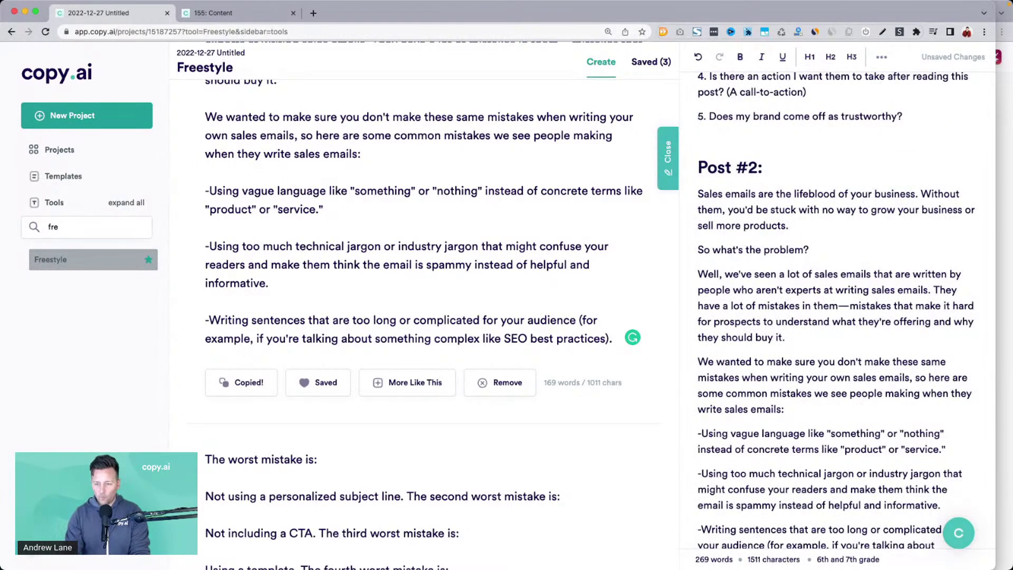
scroll(879, 256, "down", 3)
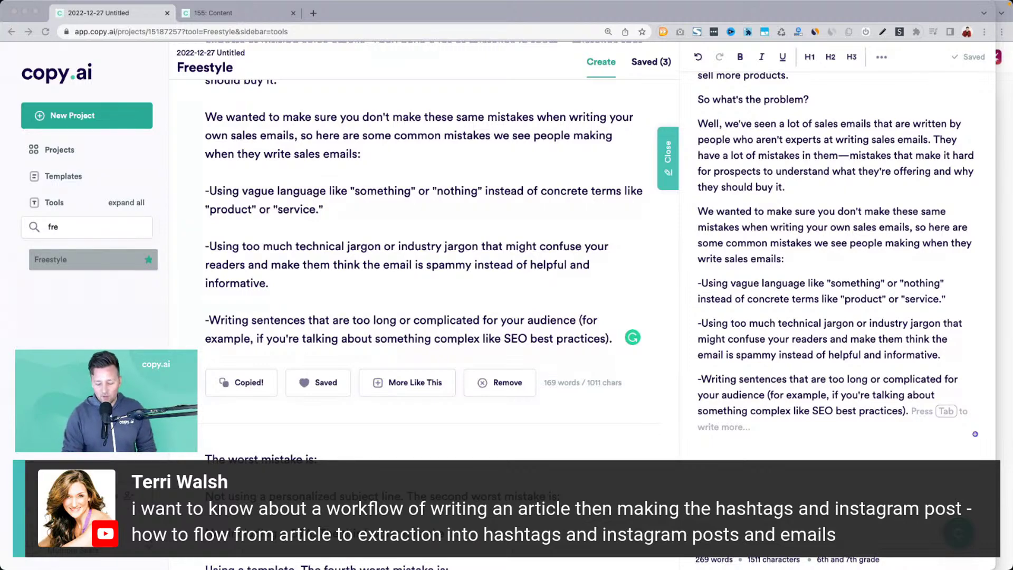
Step: Find the Hashtag Generator by searching the tools for "hash", open it, and close the document editor
scroll(395, 437, "up", 1)
scroll(395, 438, "up", 10)
scroll(395, 437, "up", 6)
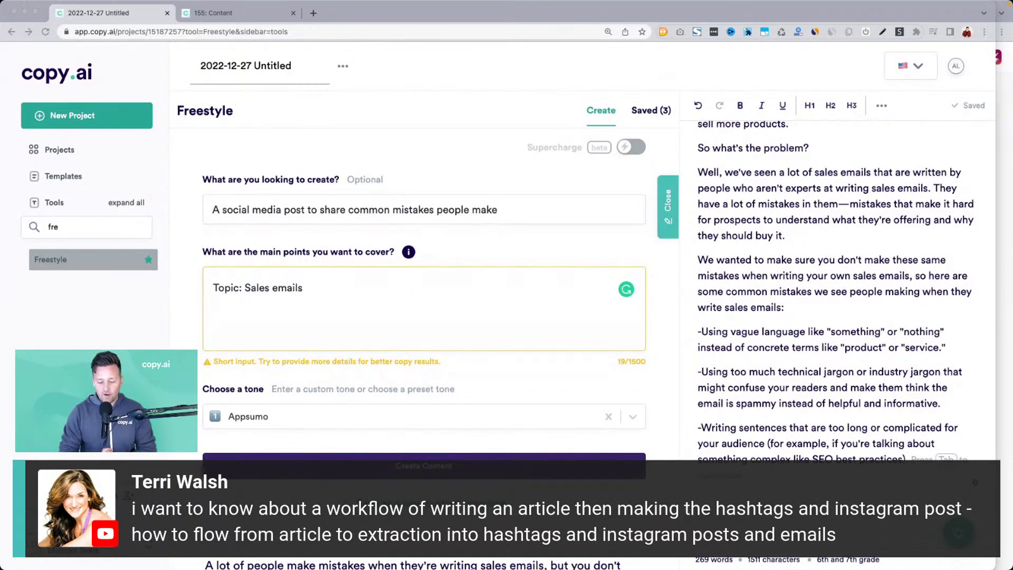
double_click(75, 226)
type("hash")
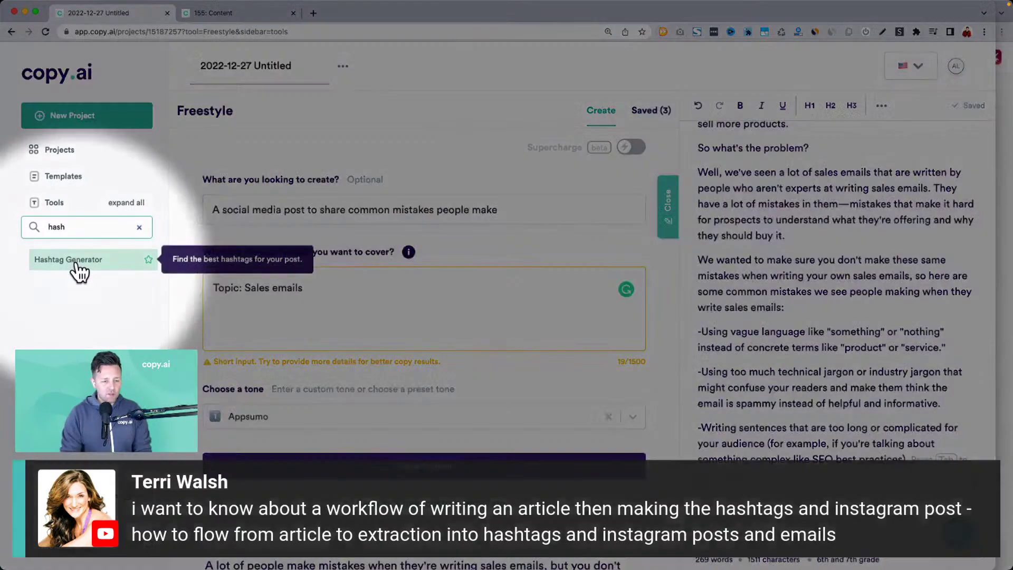
key("super+equal")
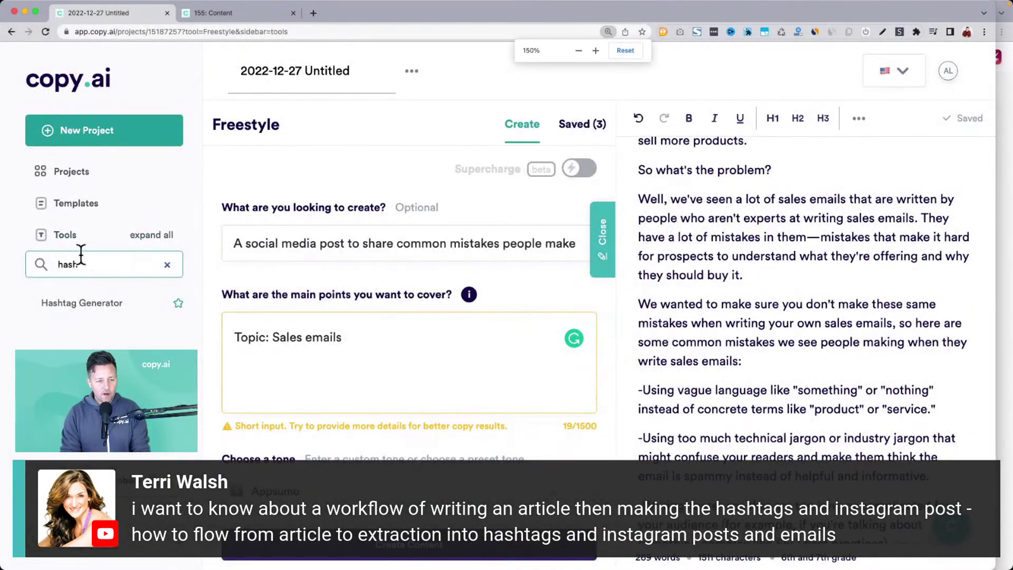
left_click(89, 308)
left_click(609, 243)
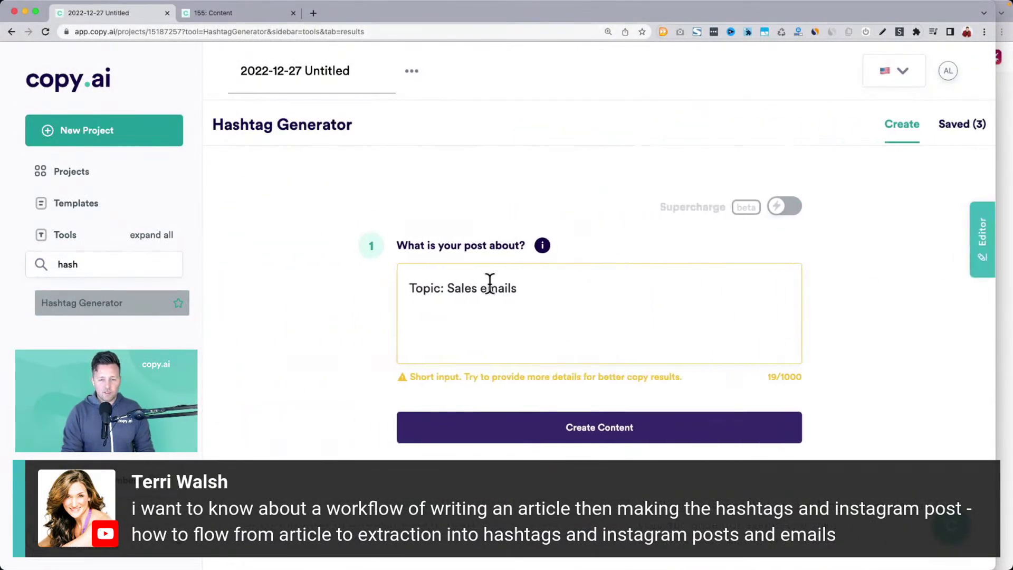
Step: Change the post description to "Writing great Sales emails" and generate hashtags for it, looking over the resulting sets
left_click_drag(419, 287, 547, 289)
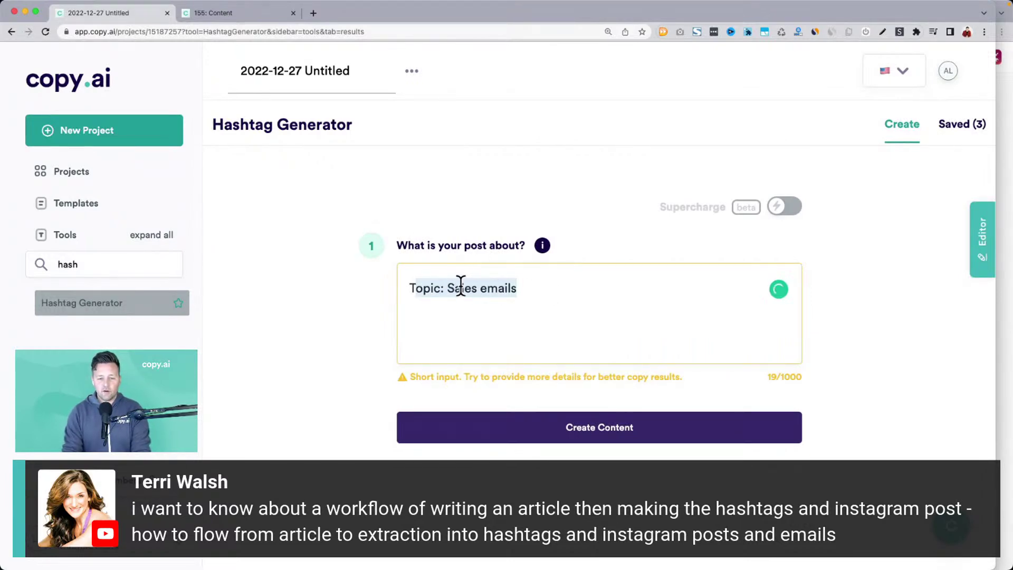
left_click(524, 293)
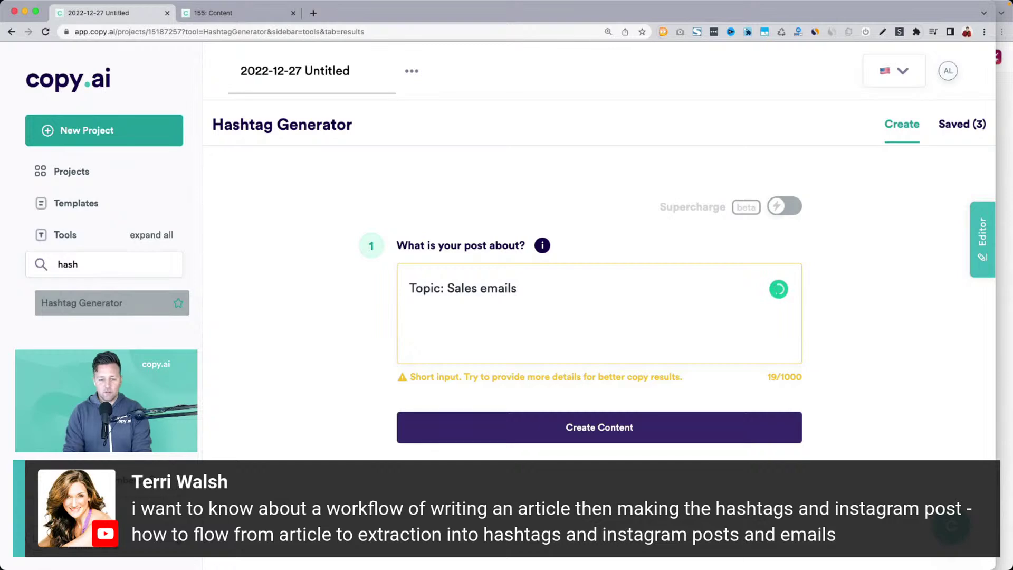
key("Left")
left_click(452, 287)
key("super+shift+Left")
type("Writing great")
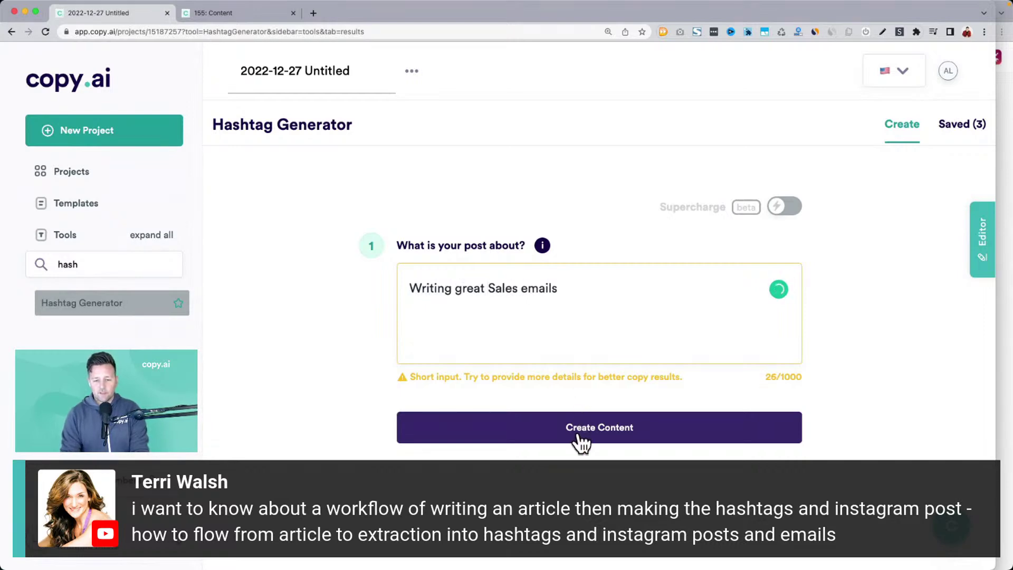
left_click(578, 437)
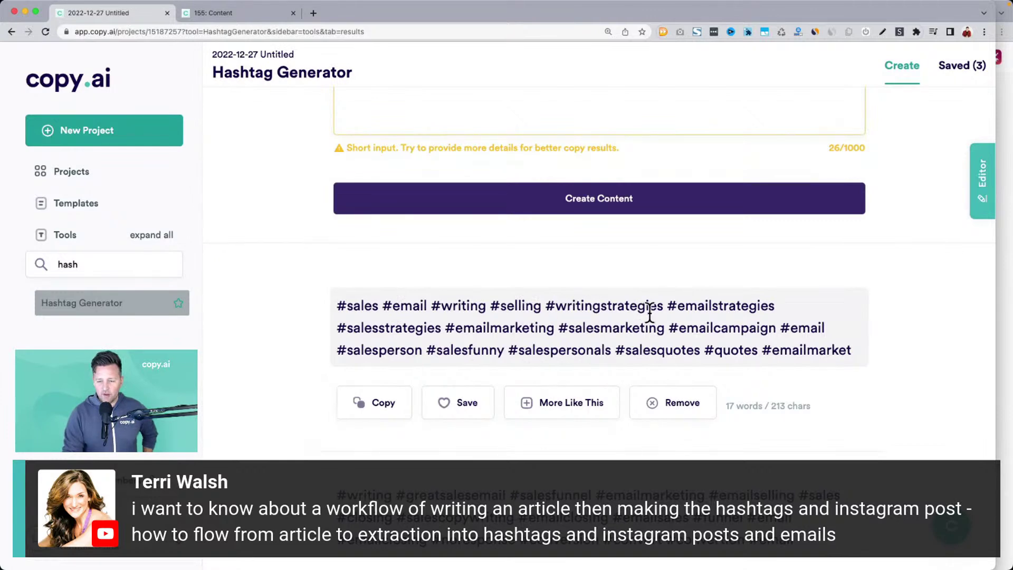
scroll(650, 312, "down", 3)
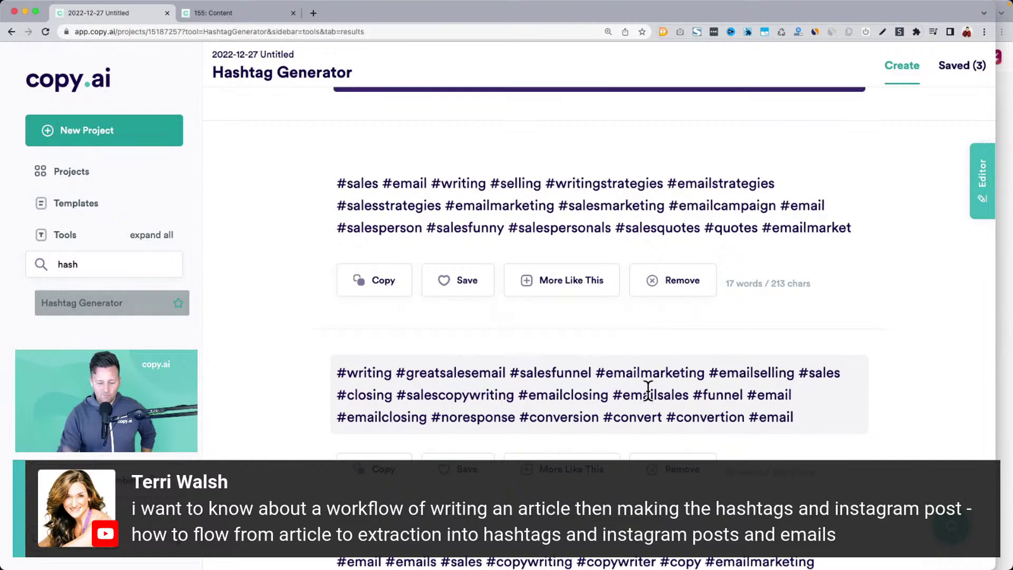
scroll(648, 390, "up", 6)
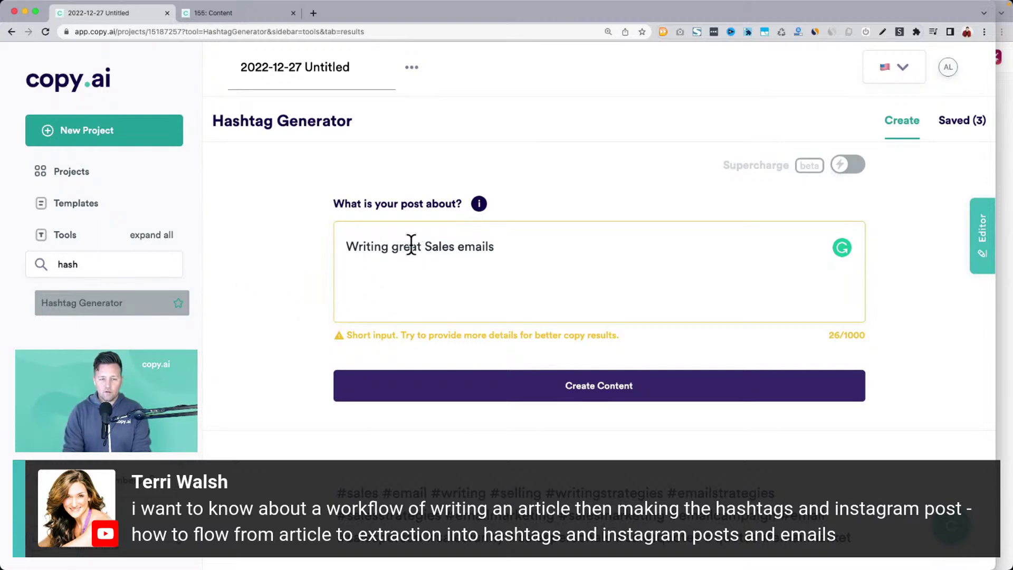
Step: Search the tools for "free" and switch back to the Freestyle tool
double_click(74, 257)
type("free")
left_click(92, 311)
Step: Enter "Promote my latest blog article" as what to create in Freestyle
left_click(443, 274)
type("Pom")
key("BackSpace")
key("BackSpace")
type("romote m")
key("BackSpace")
key("BackSpace")
type("e my latset blo")
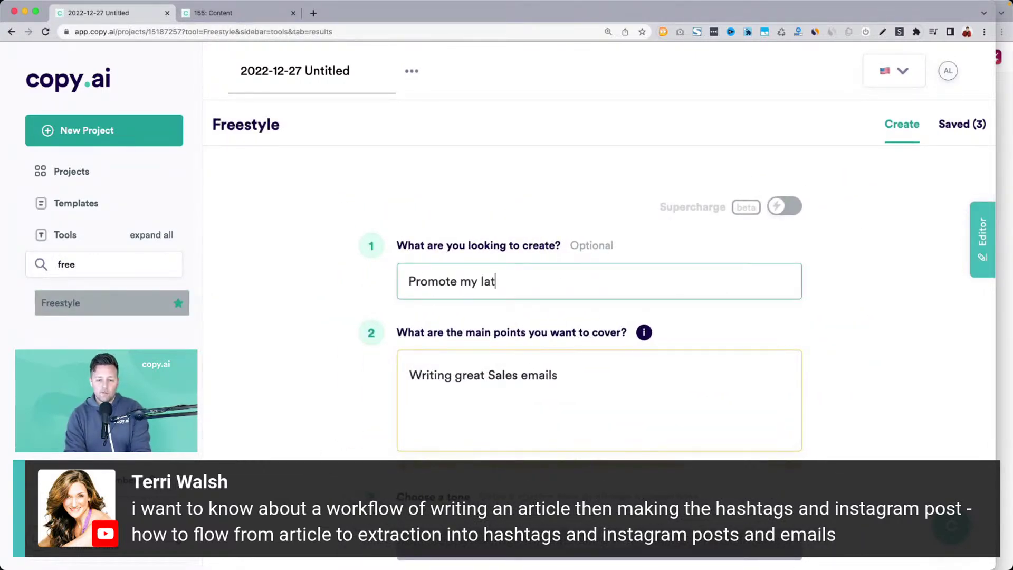
key("BackSpace")
key("BackSpace")
key("BackSpace")
key("BackSpace")
key("BackSpace")
key("BackSpace")
type("est blog article")
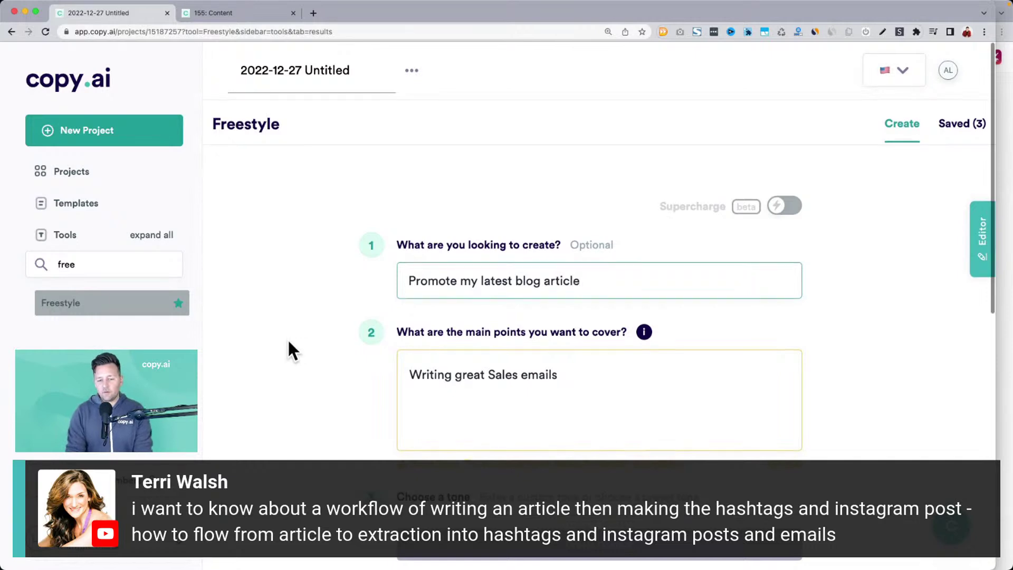
Step: Replace the main points to cover with separate lines labelled "Blog title:", "Key takeaway:" and "Link:"
scroll(287, 338, "down", 3)
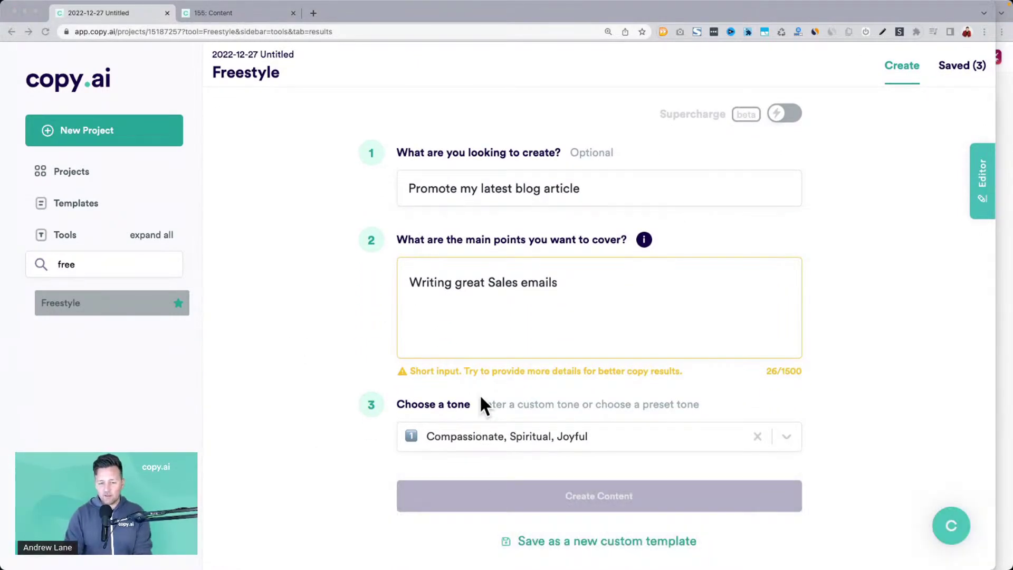
triple_click(499, 293)
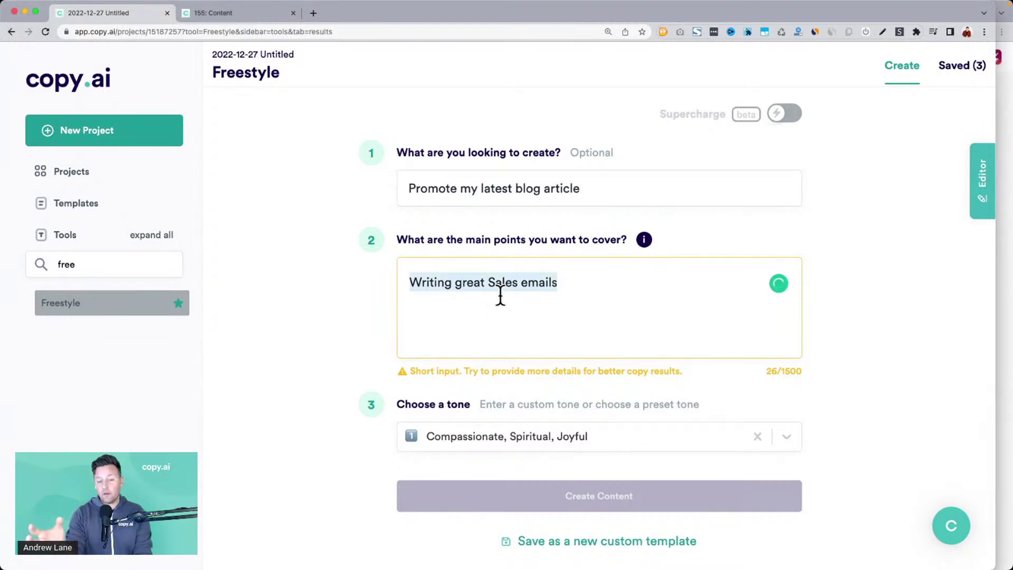
type("Blog title:")
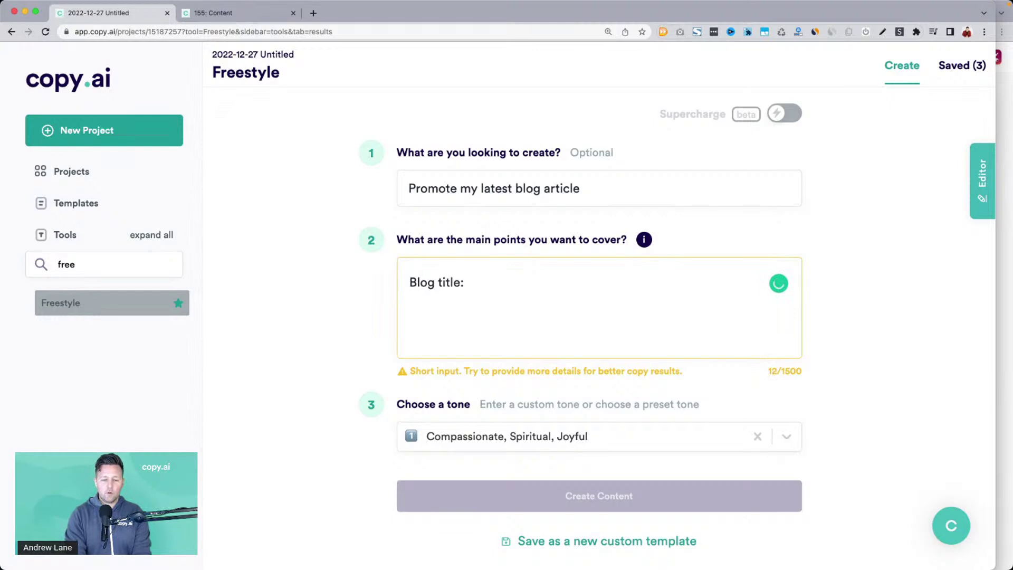
key("Return")
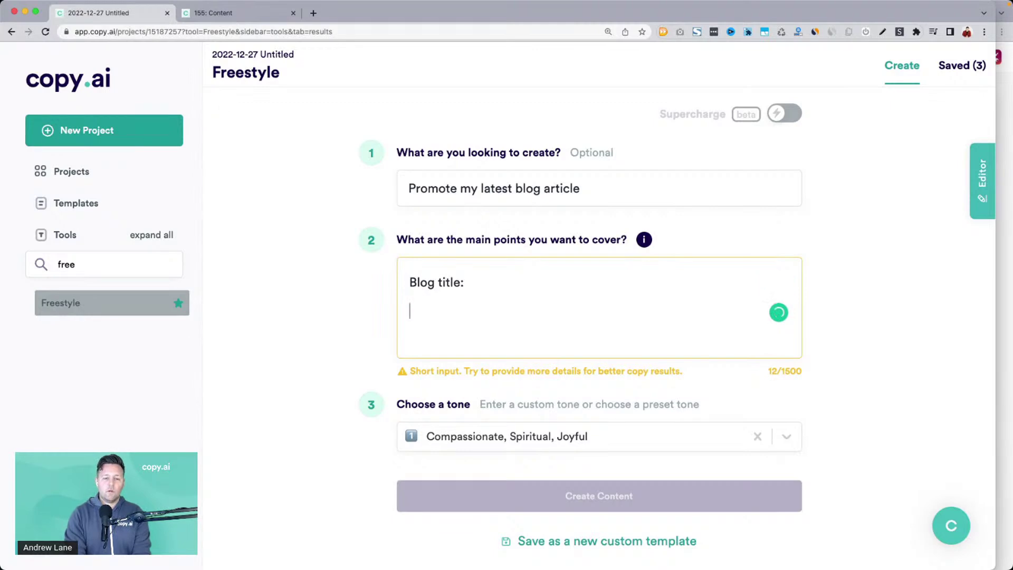
type("Key takeaway:")
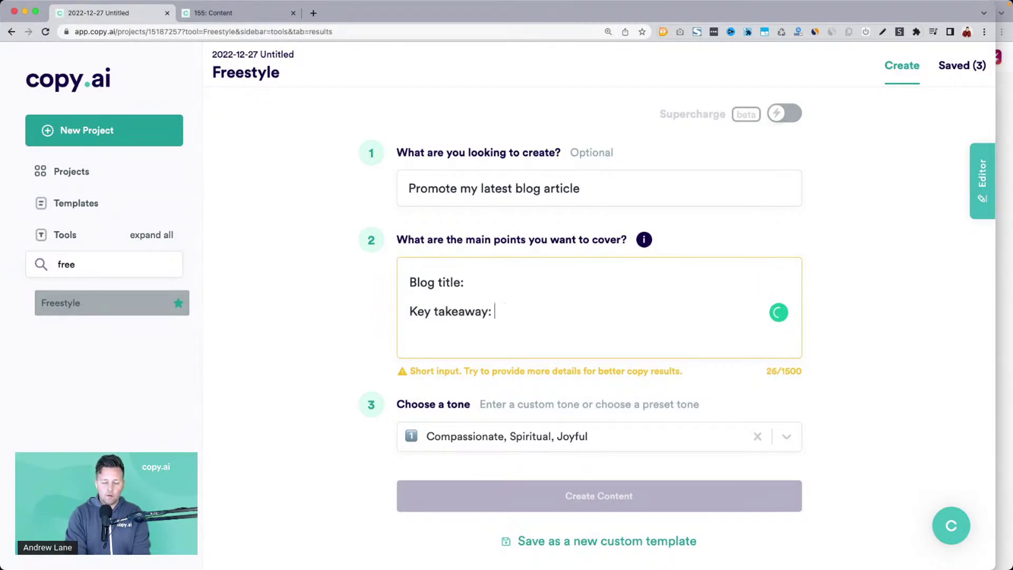
key("Return")
type("Link:")
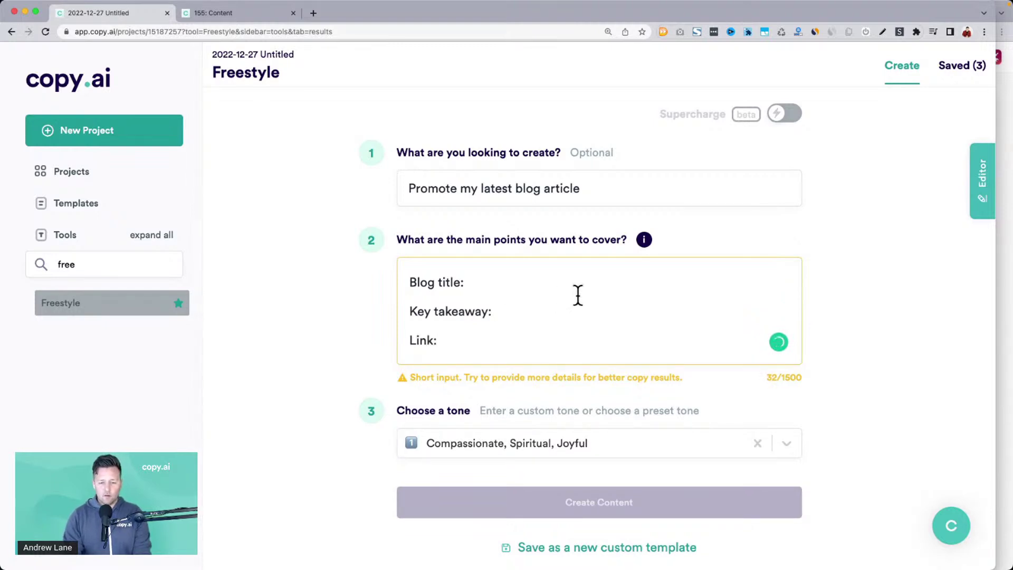
Step: Replace the "Key takeaway:" label in the main points with "Problem it solves:"
left_click_drag(489, 311, 410, 311)
type("Problm:")
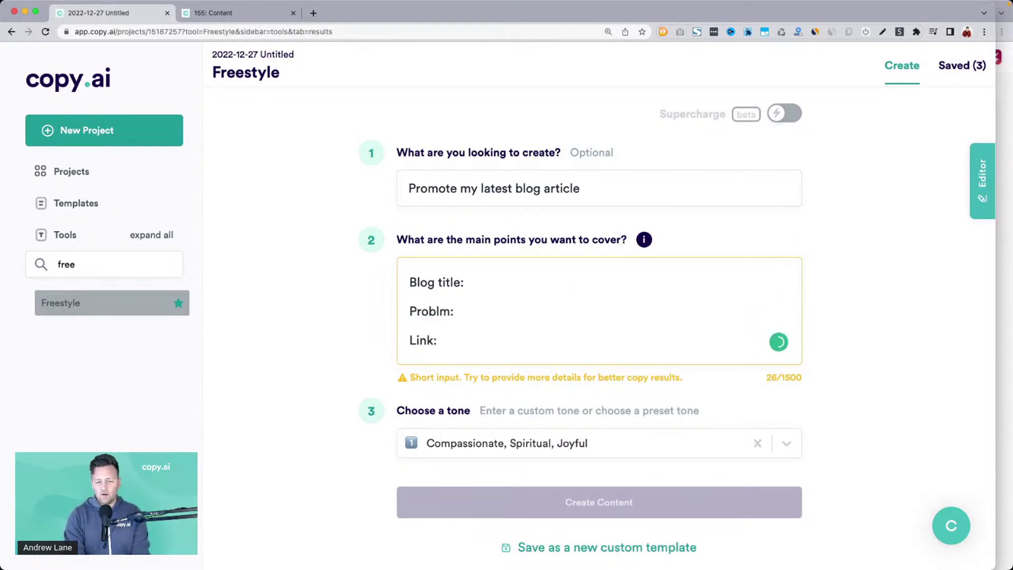
key("BackSpace")
type("em it solves")
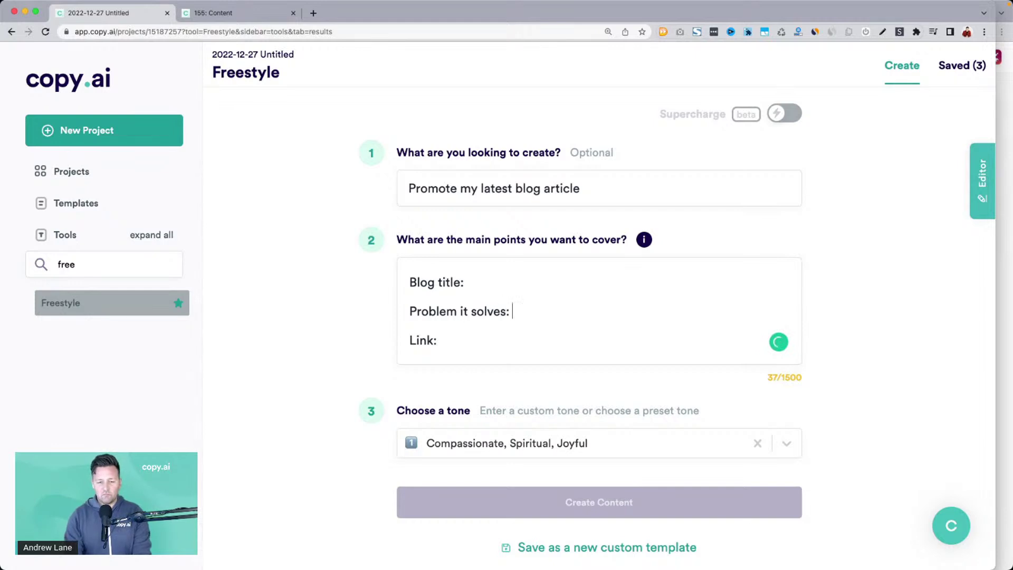
Step: Insert a "Helpful tip:" line between the problem and link lines of the main points
key("Return")
type("Helpt")
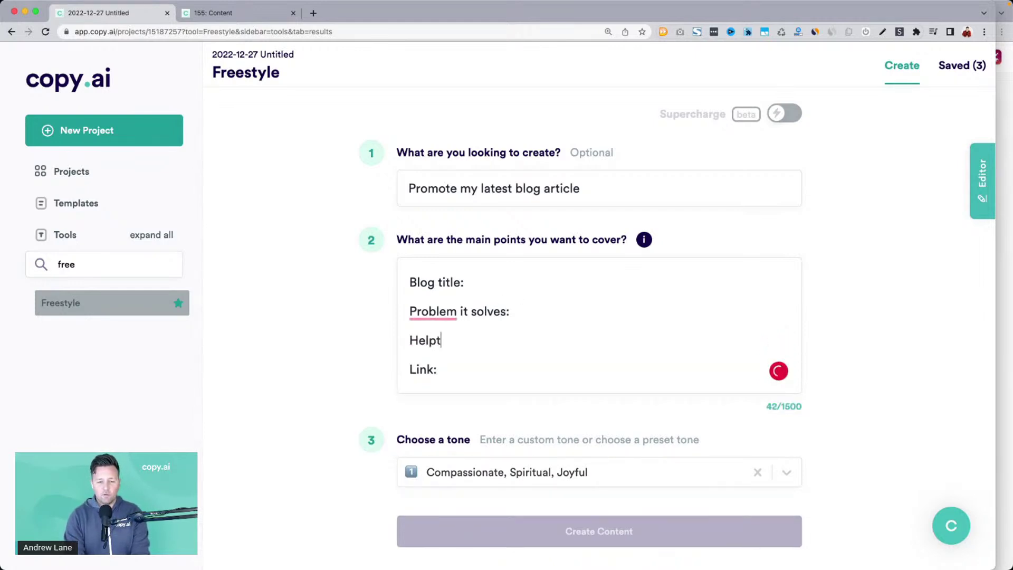
key("BackSpace")
type("ful gi")
key("BackSpace")
key("BackSpace")
type("tip:")
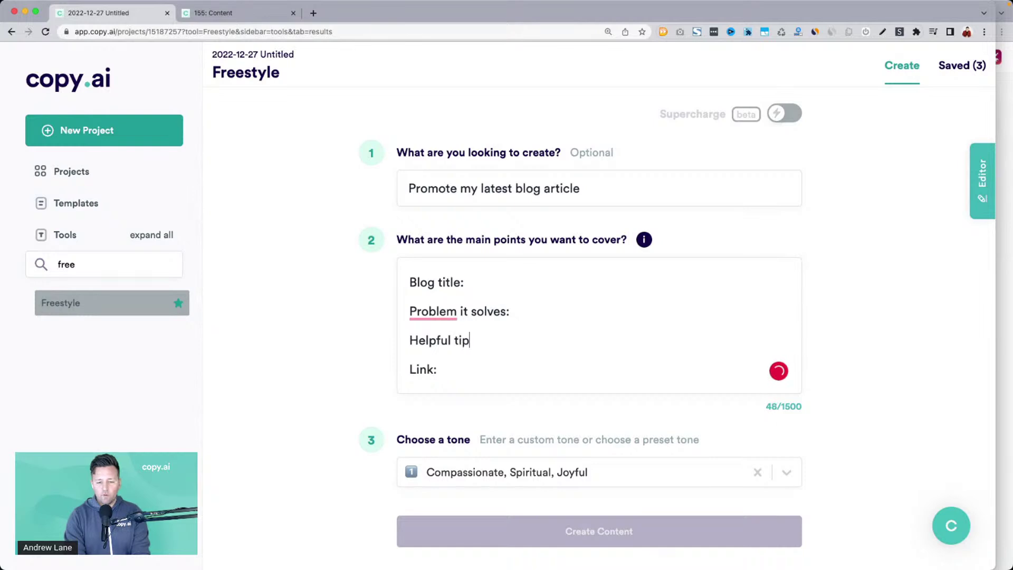
Step: Add "How to write better sales emails" as the blog title in the main points
left_click(484, 291)
type("How ")
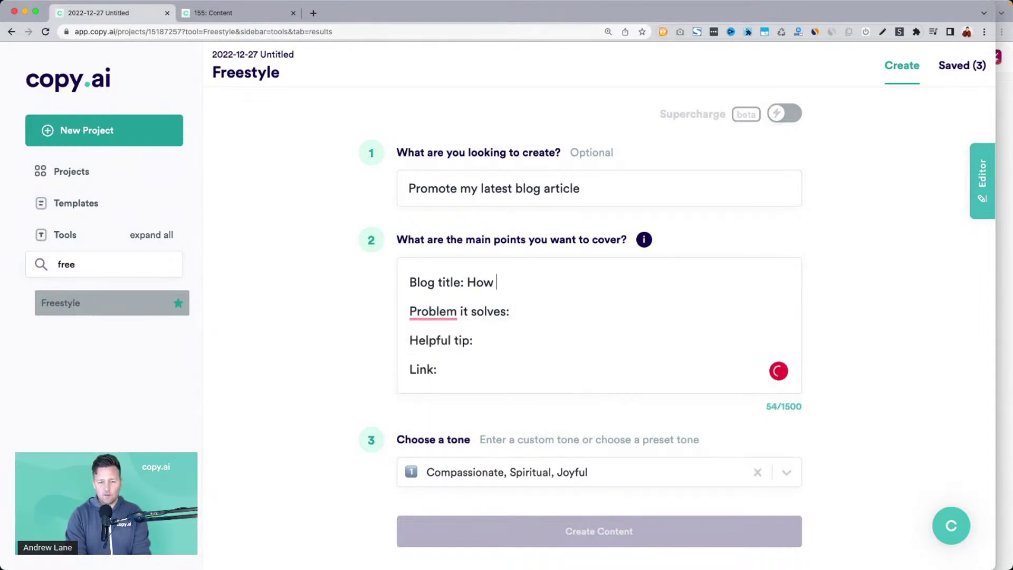
type("to write")
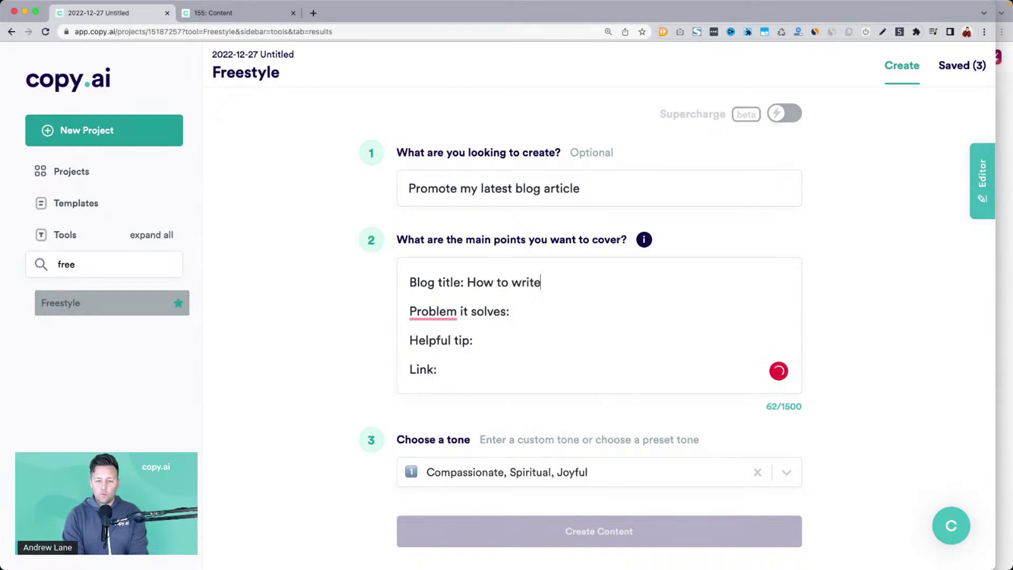
type(" better sal")
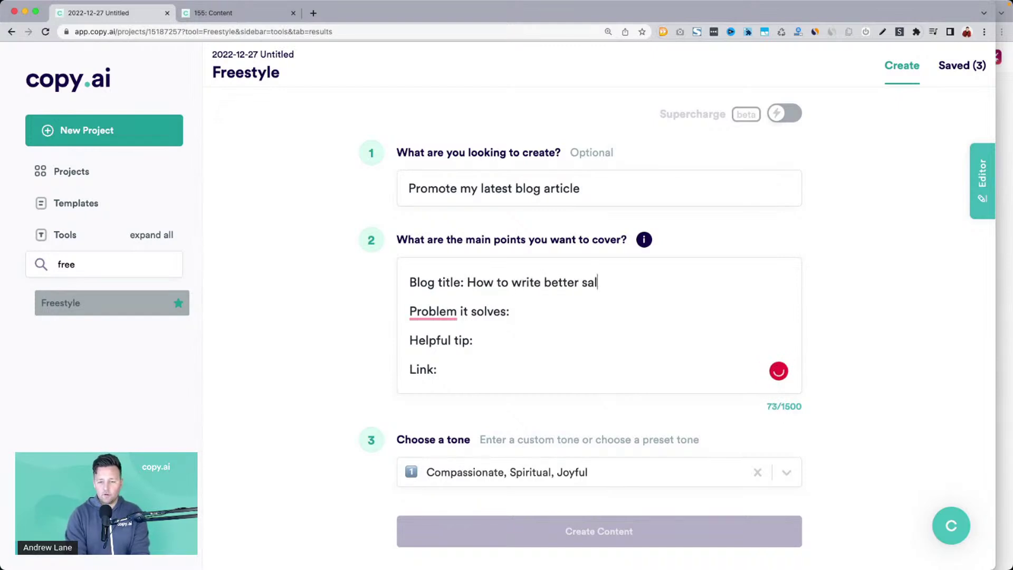
type("es emails")
Step: Fill in the "Problem it solves:" line with "Close more sales for your business"
left_click(512, 312)
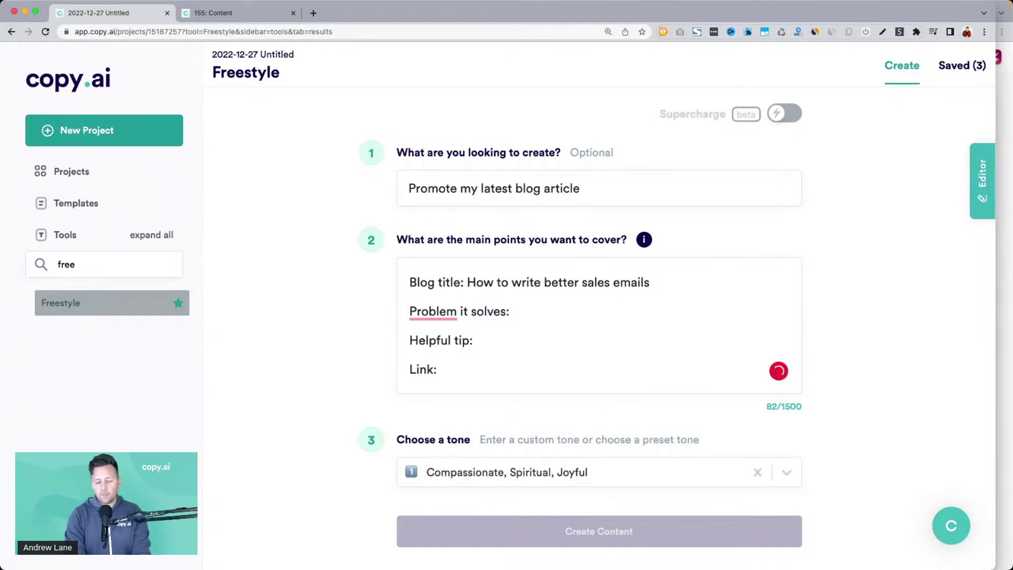
type("Close more ")
type("slaes")
key("BackSpace")
key("BackSpace")
key("BackSpace")
type("sa")
key("BackSpace")
type("ales for your business")
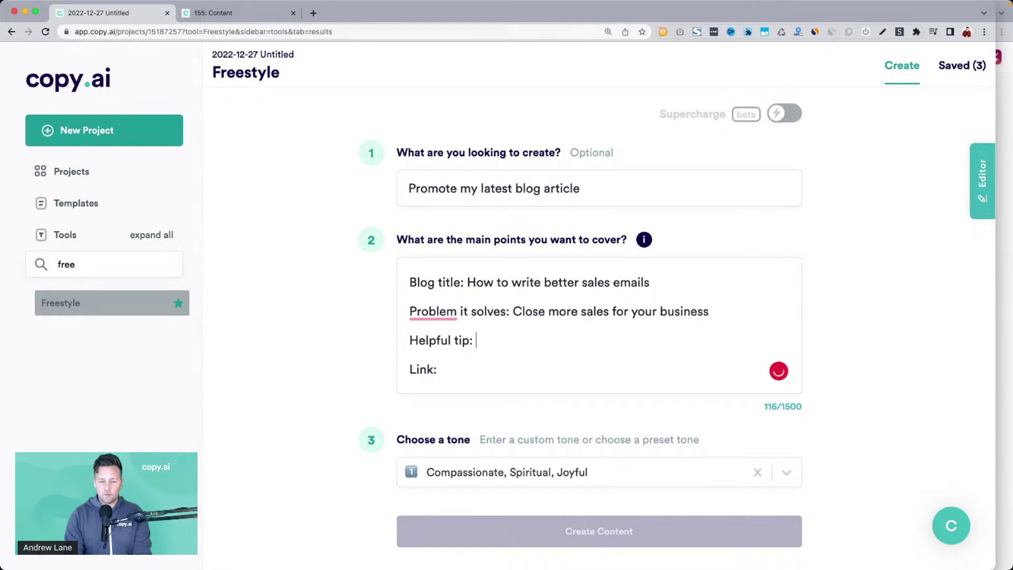
key("super+BackSpace")
key("BackSpace")
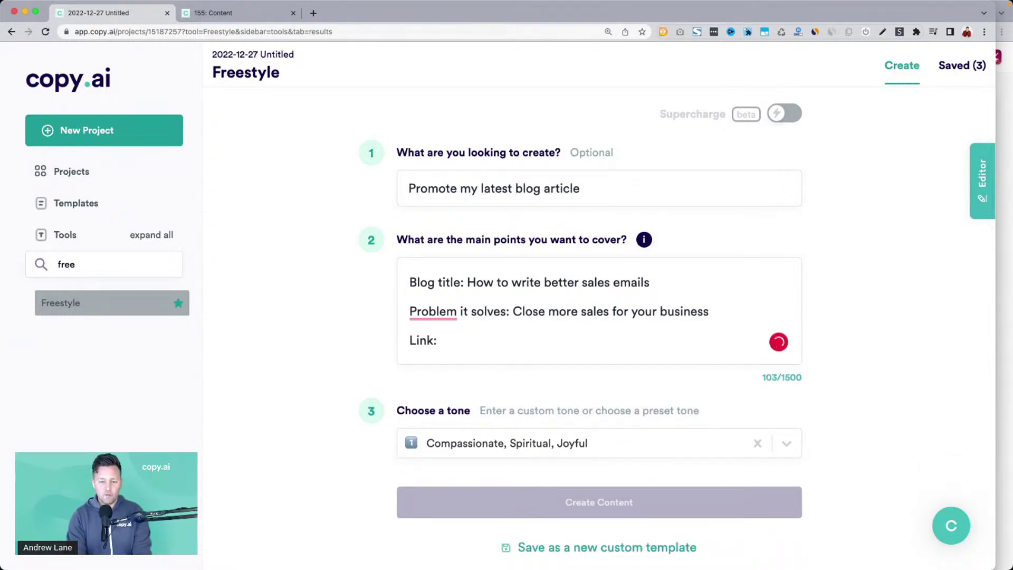
type("www.L")
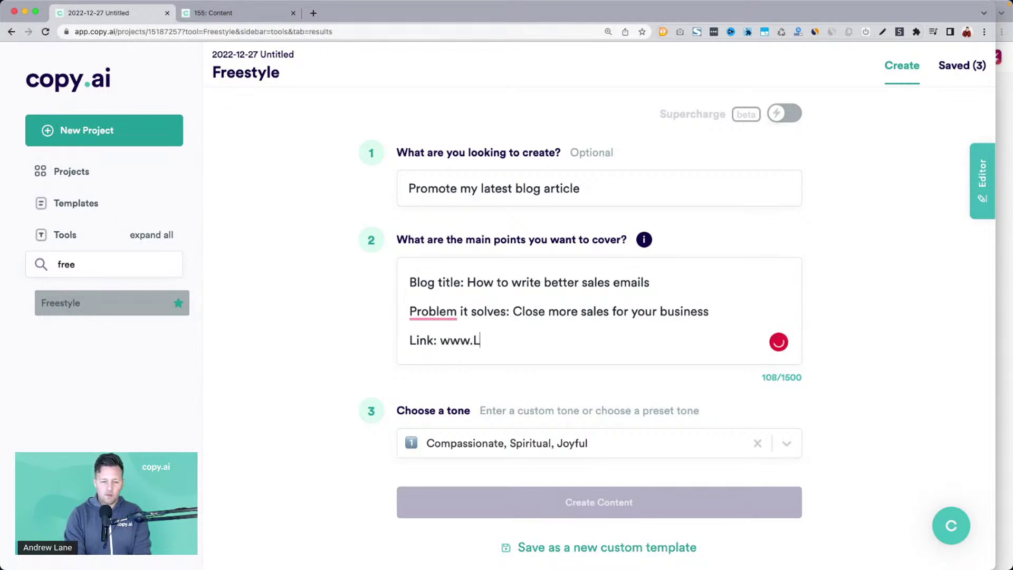
type("ink.com")
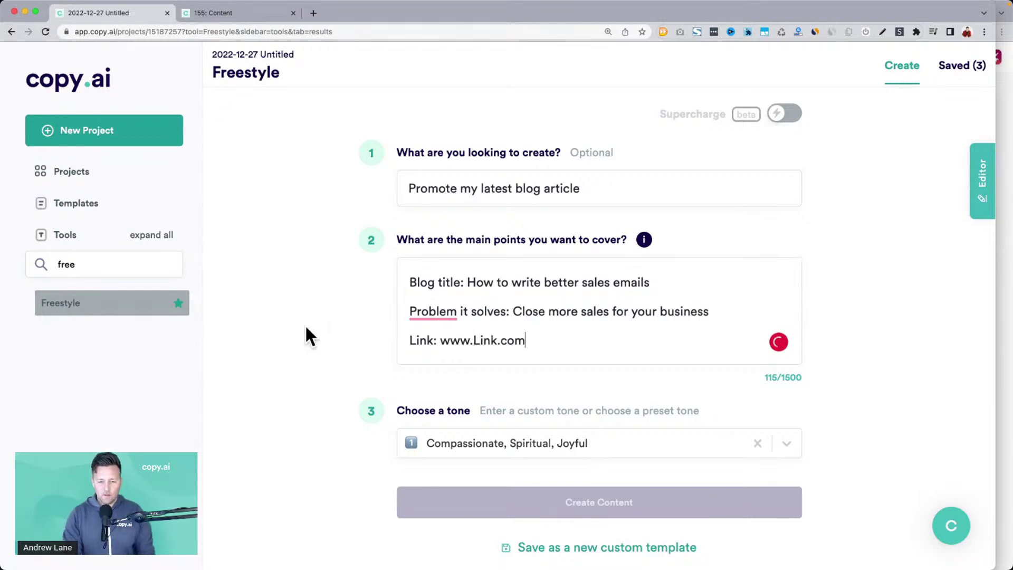
Step: Replace the preset tone with a custom tone named "Excited"
scroll(317, 338, "down", 3)
left_click(479, 353)
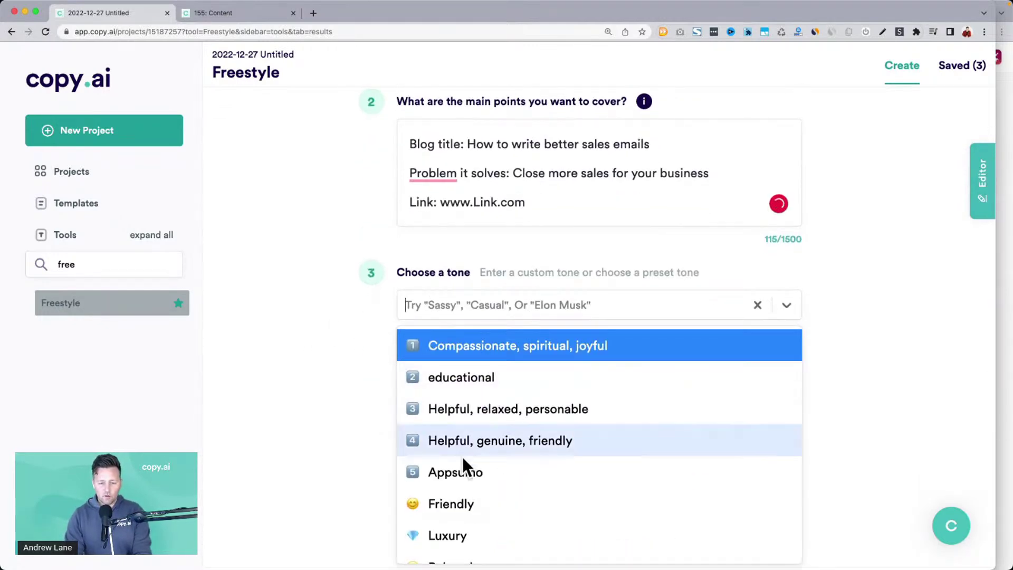
left_click(459, 312)
type("Excited")
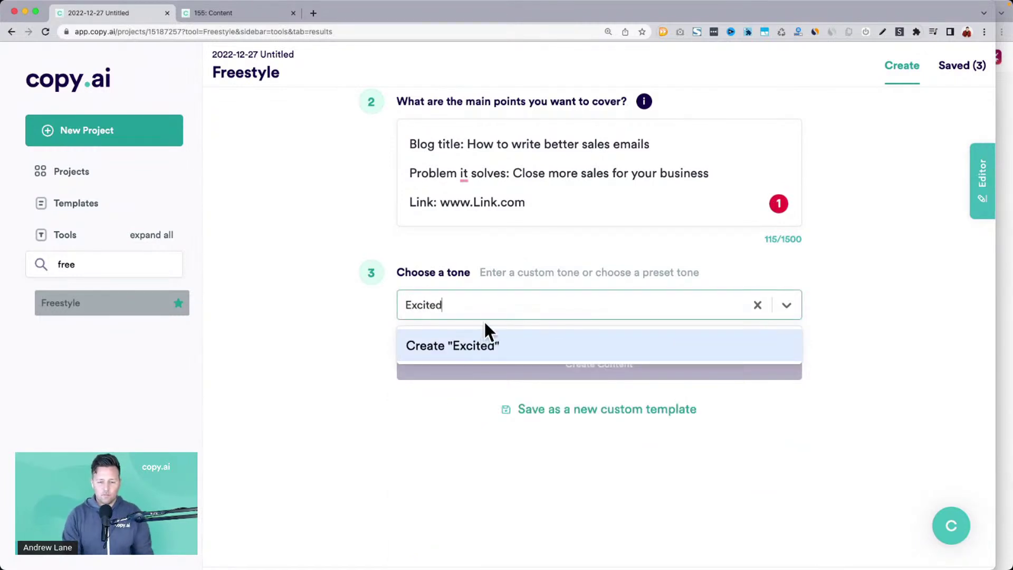
left_click(475, 346)
Step: Generate content from the completed blog promotion prompt
scroll(338, 337, "up", 2)
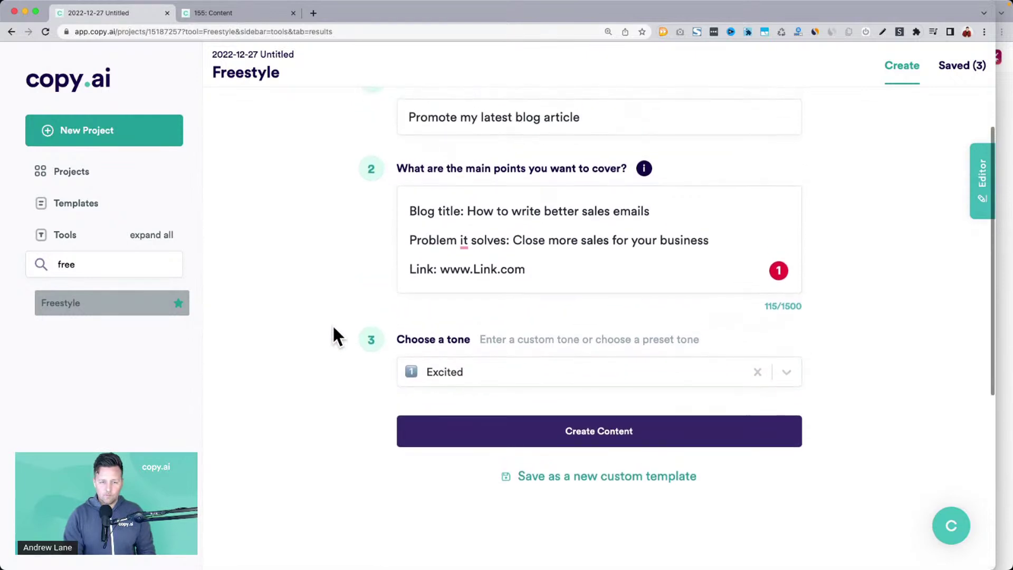
scroll(305, 289, "up", 2)
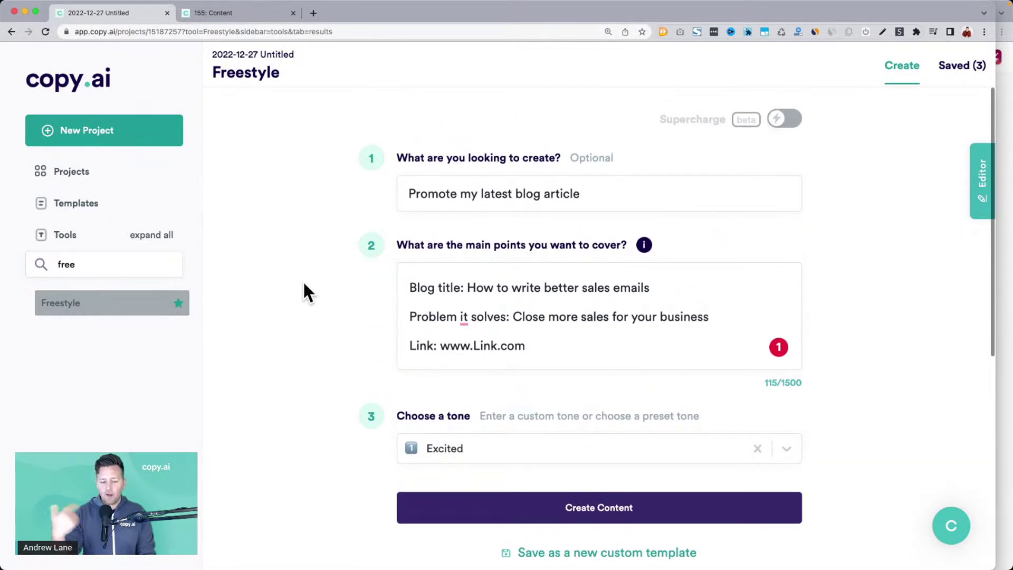
scroll(305, 292, "down", 1)
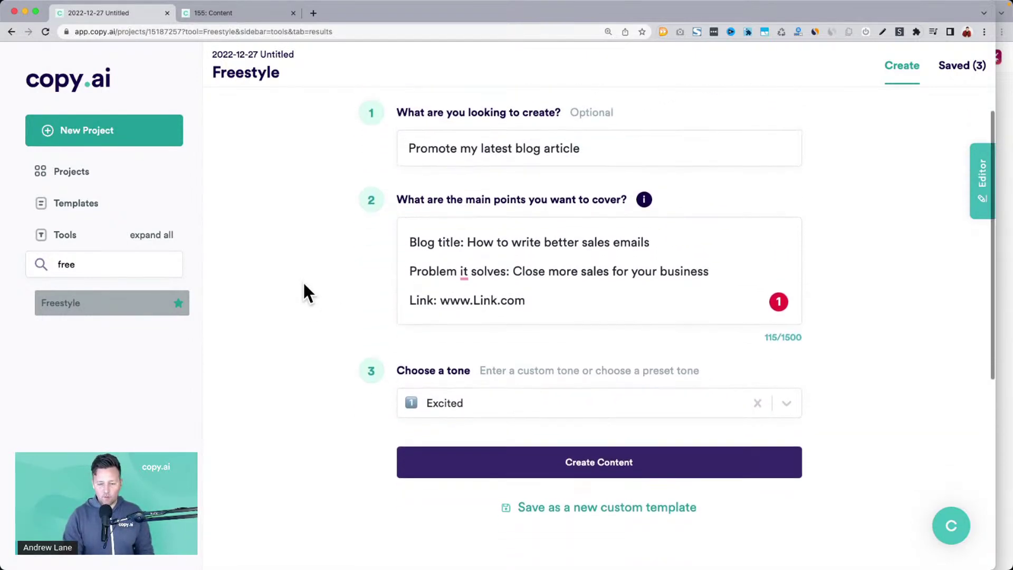
left_click(534, 462)
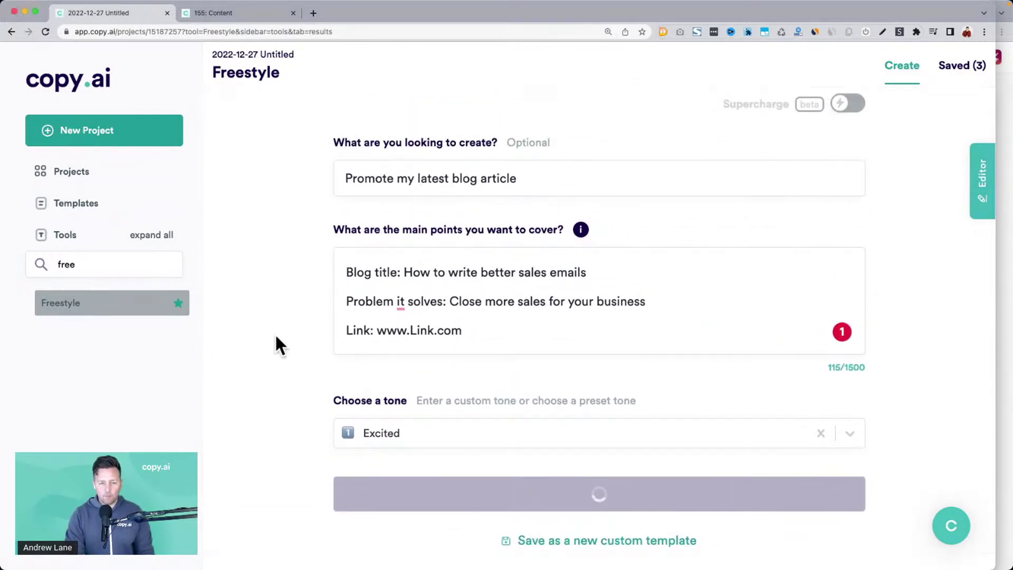
scroll(276, 305, "down", 2)
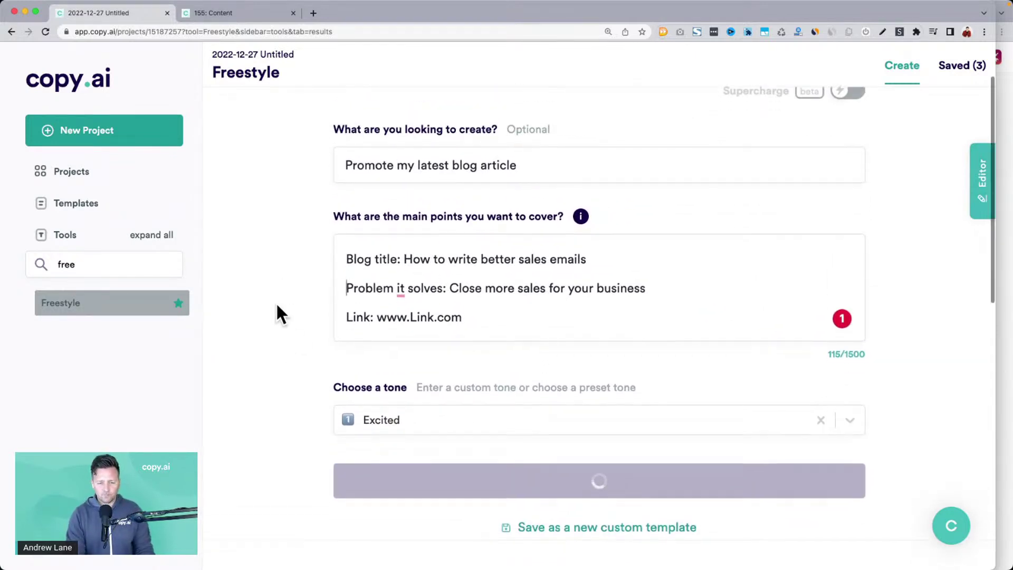
scroll(276, 305, "down", 2)
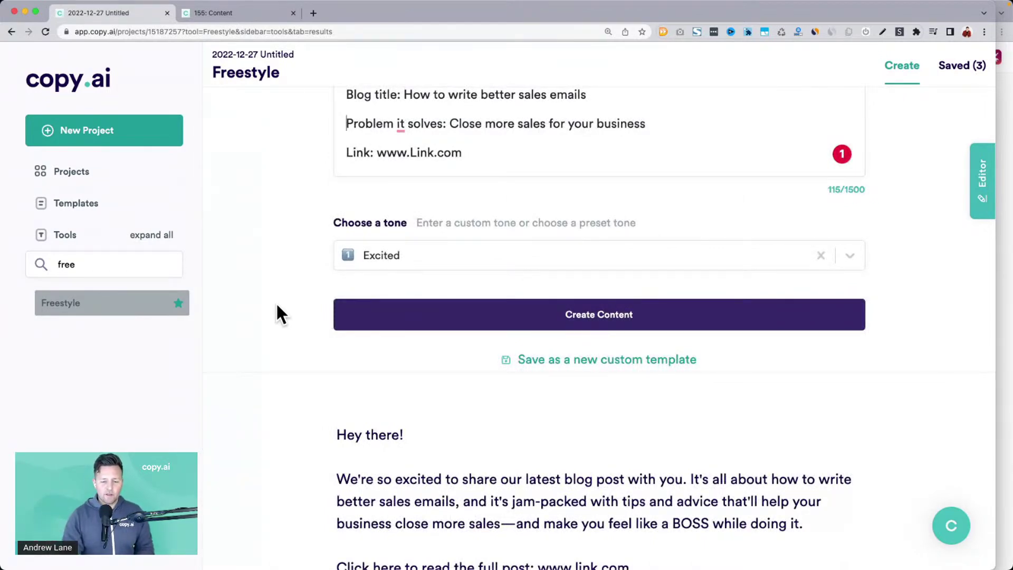
Step: Examine the generated blog promotion texts one by one, comparing their openings, body copy and calls to action
scroll(277, 306, "down", 5)
left_click_drag(338, 250, 543, 255)
scroll(543, 255, "down", 1)
left_click(525, 242)
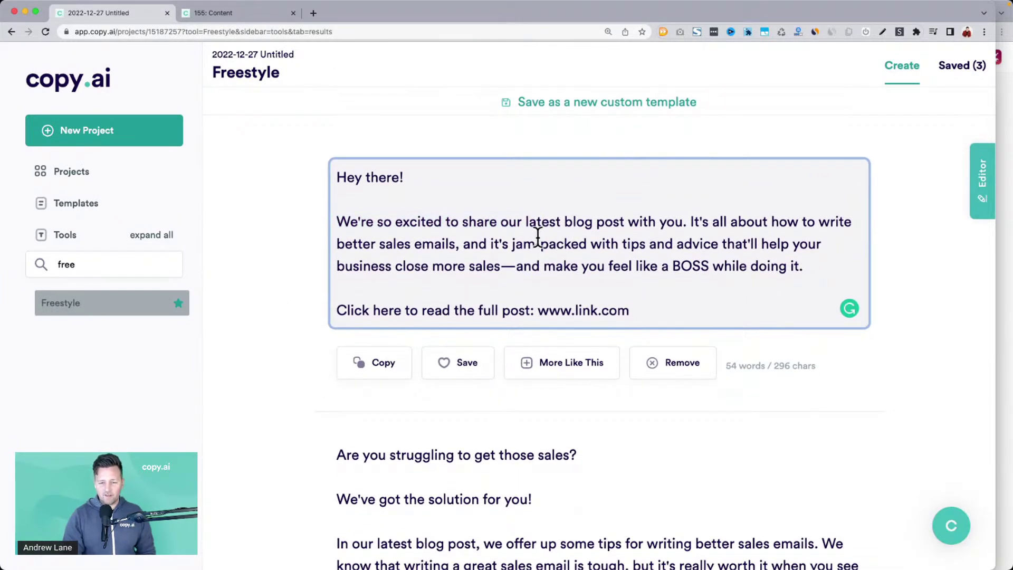
left_click_drag(498, 244, 703, 317)
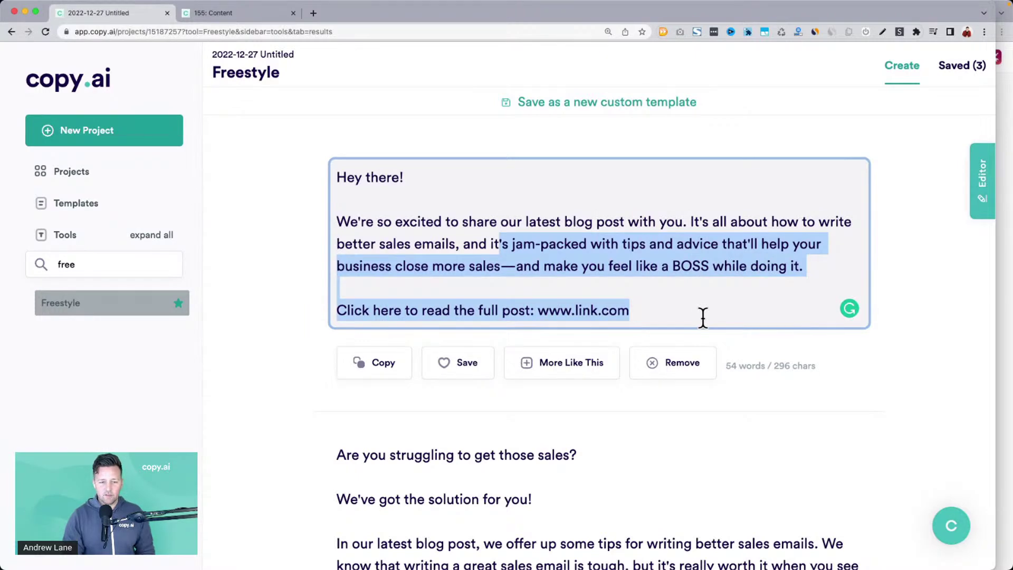
scroll(702, 317, "down", 5)
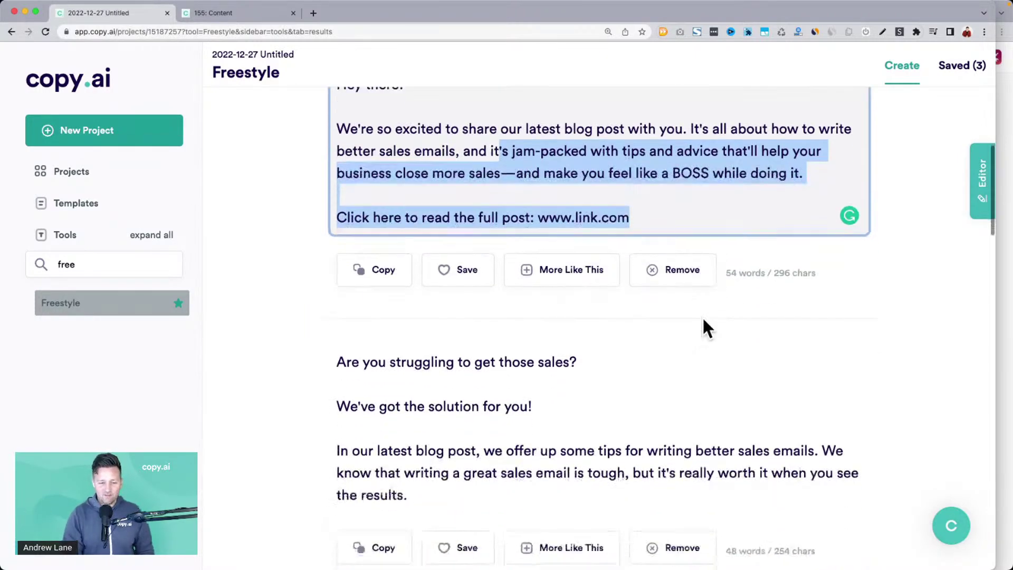
left_click(338, 264)
double_click(349, 265)
left_click_drag(336, 310, 516, 342)
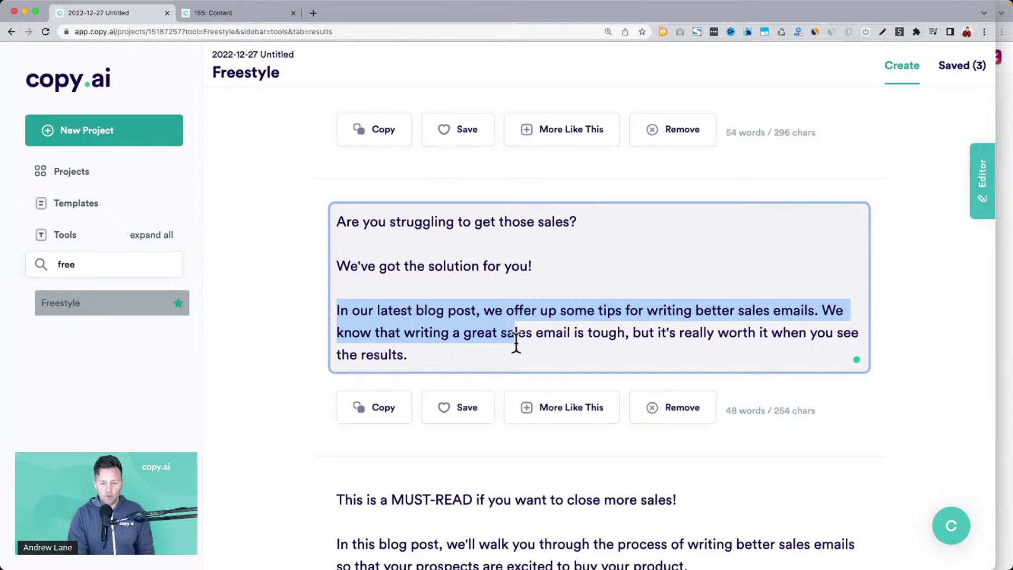
left_click_drag(563, 342, 590, 357)
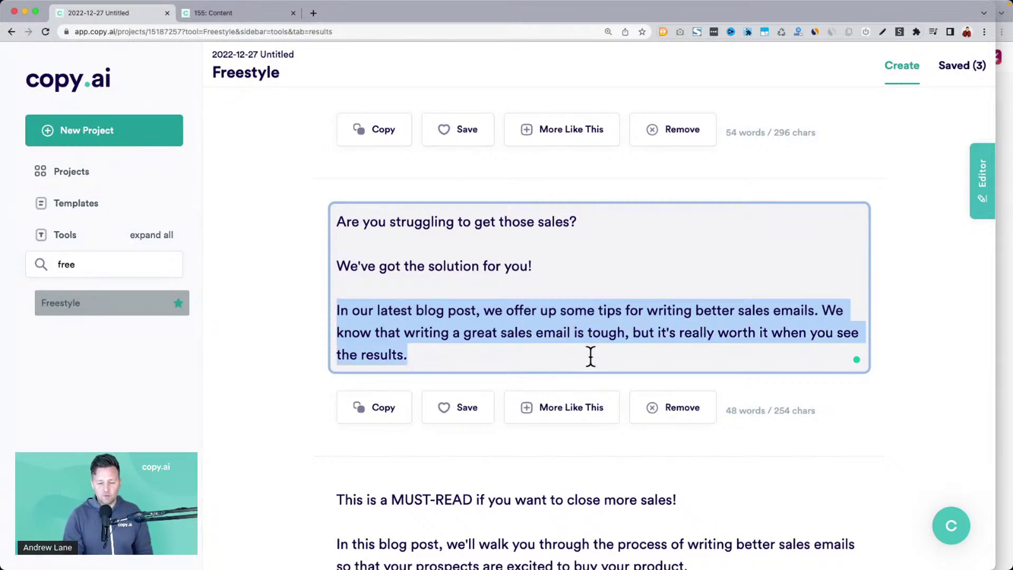
scroll(589, 354, "down", 5)
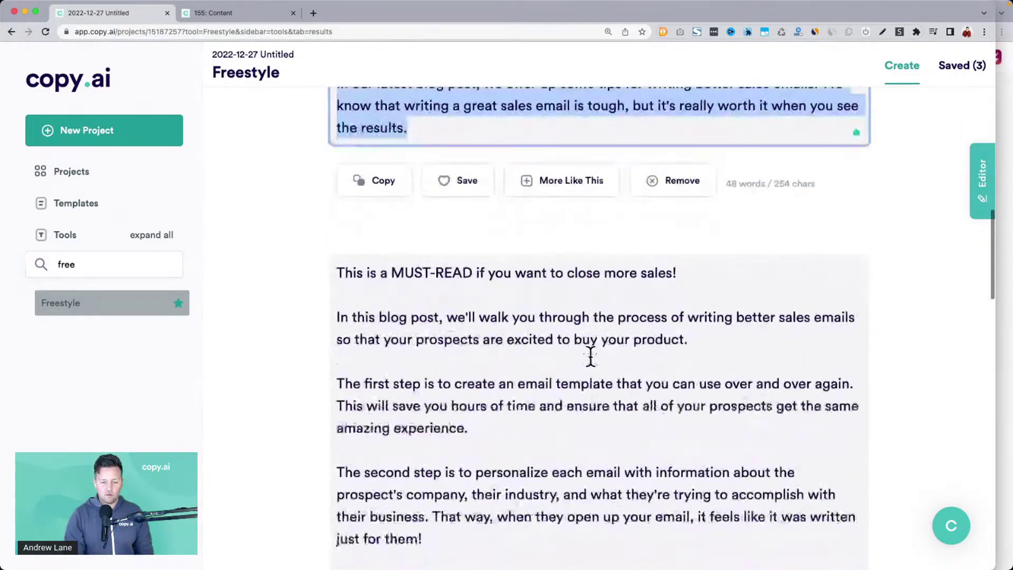
scroll(364, 296, "down", 2)
left_click_drag(338, 176, 580, 285)
triple_click(584, 175)
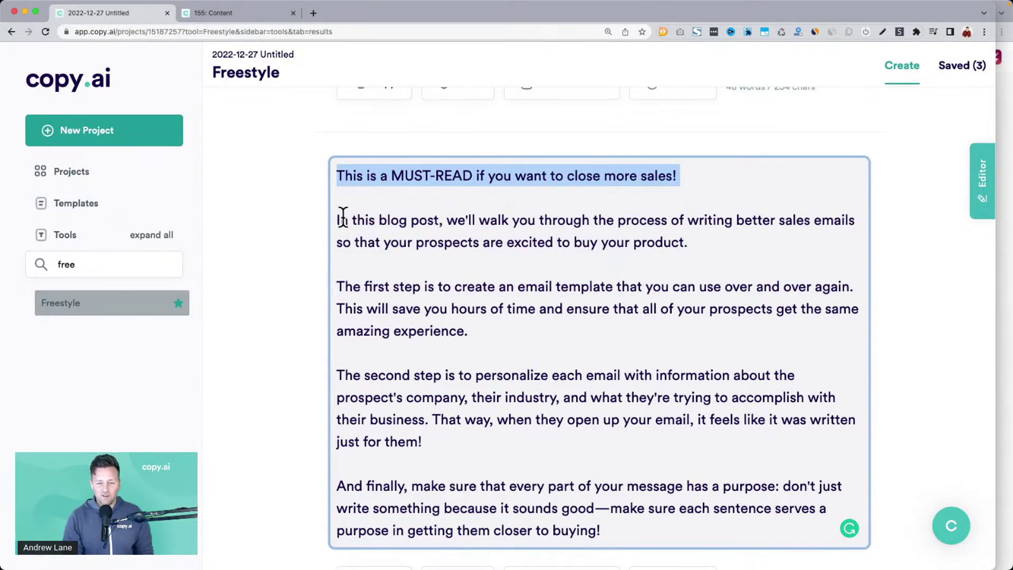
left_click_drag(332, 297, 561, 422)
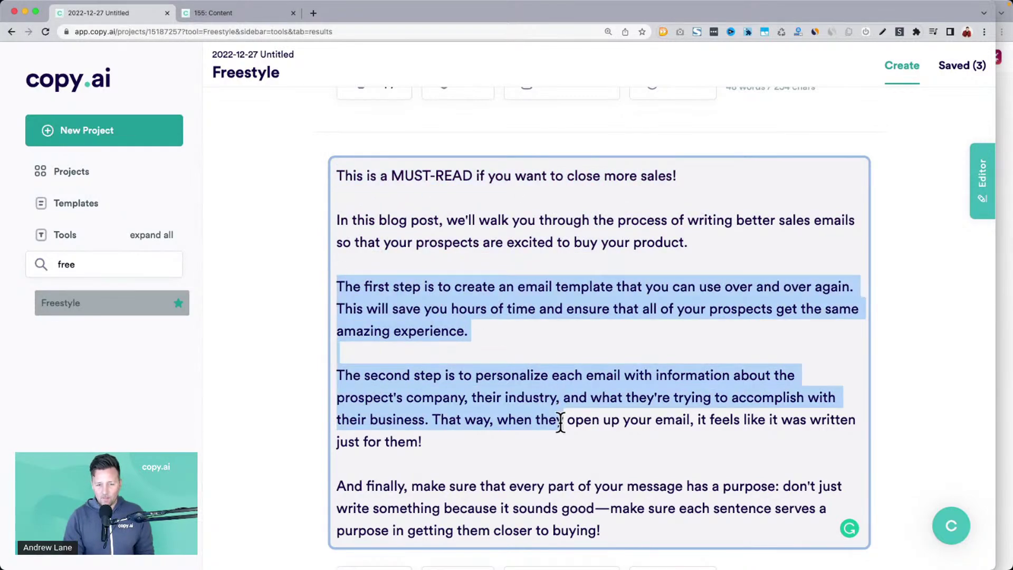
Step: Start saving the blog promotion prompt as a new custom template, keeping the name "Promote my latest blog article"
scroll(560, 423, "up", 8)
scroll(560, 422, "up", 10)
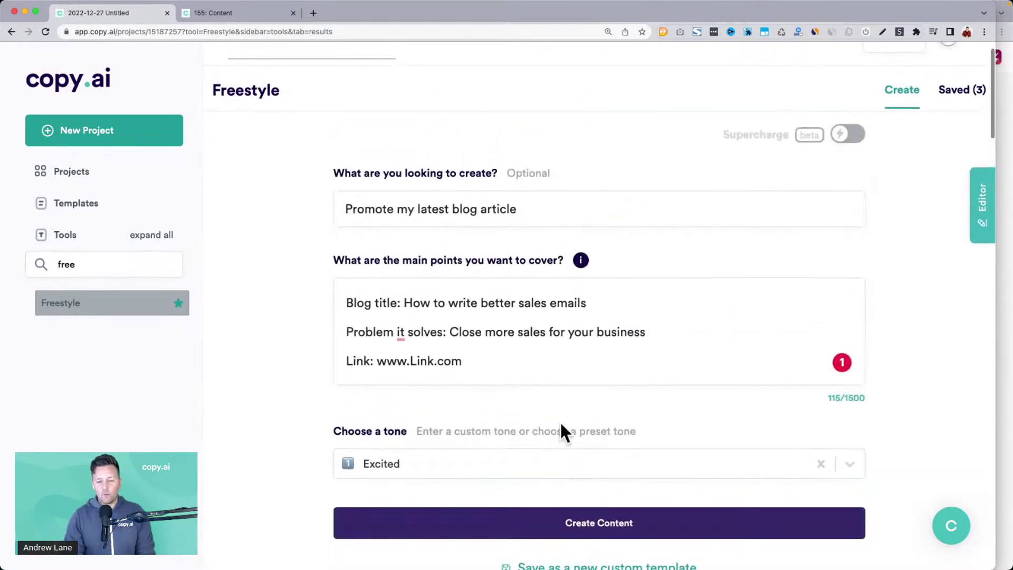
scroll(561, 424, "down", 2)
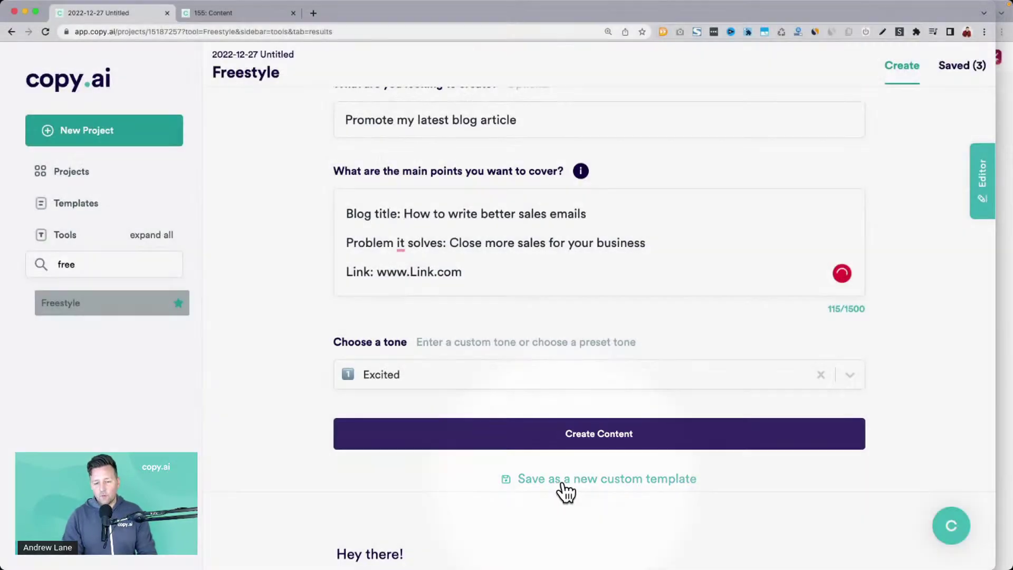
left_click(566, 491)
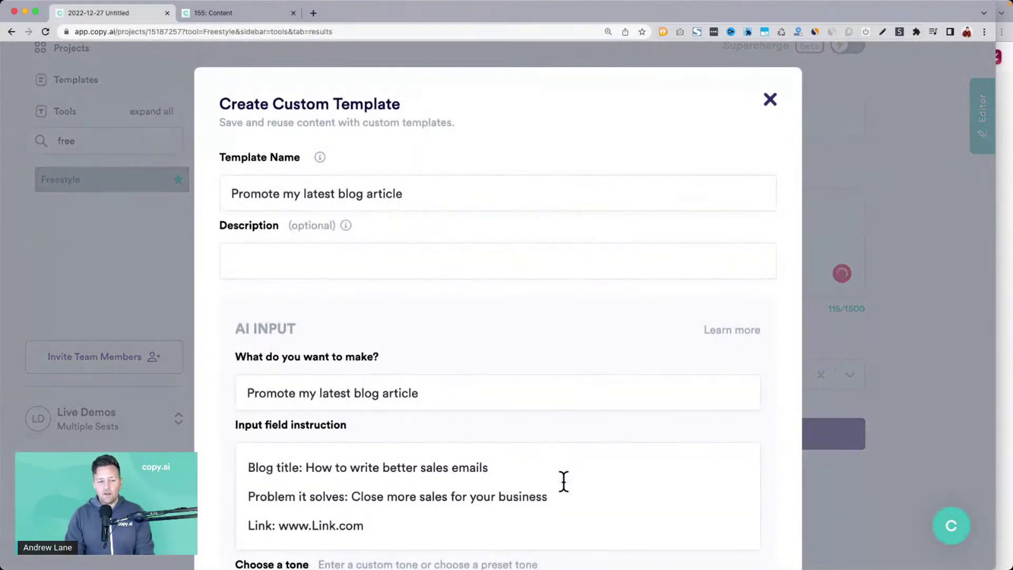
left_click(267, 165)
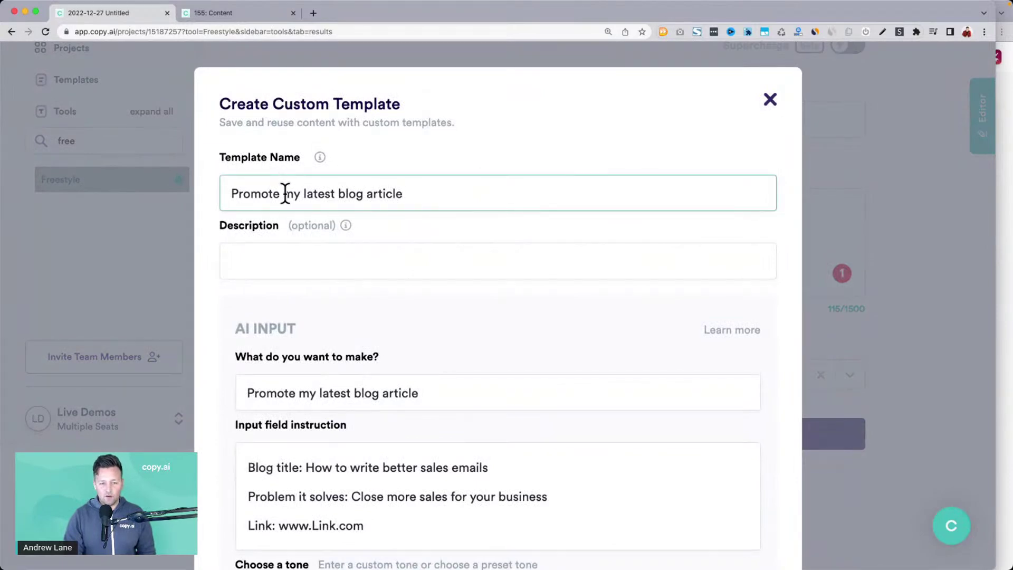
Step: Enclose the sample blog title, problem text and link in square brackets in the template's input field instruction
scroll(324, 186, "down", 3)
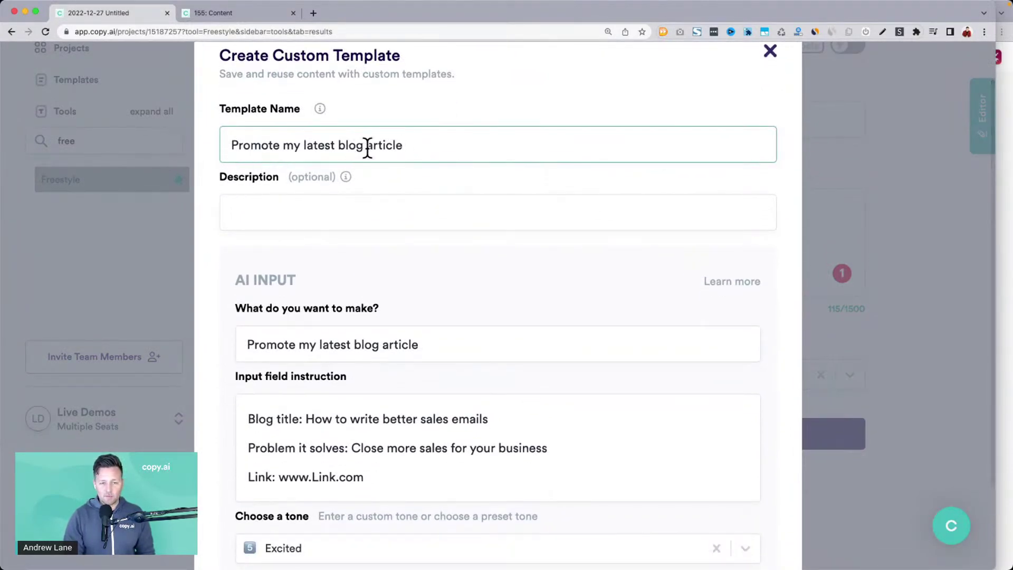
scroll(369, 147, "down", 2)
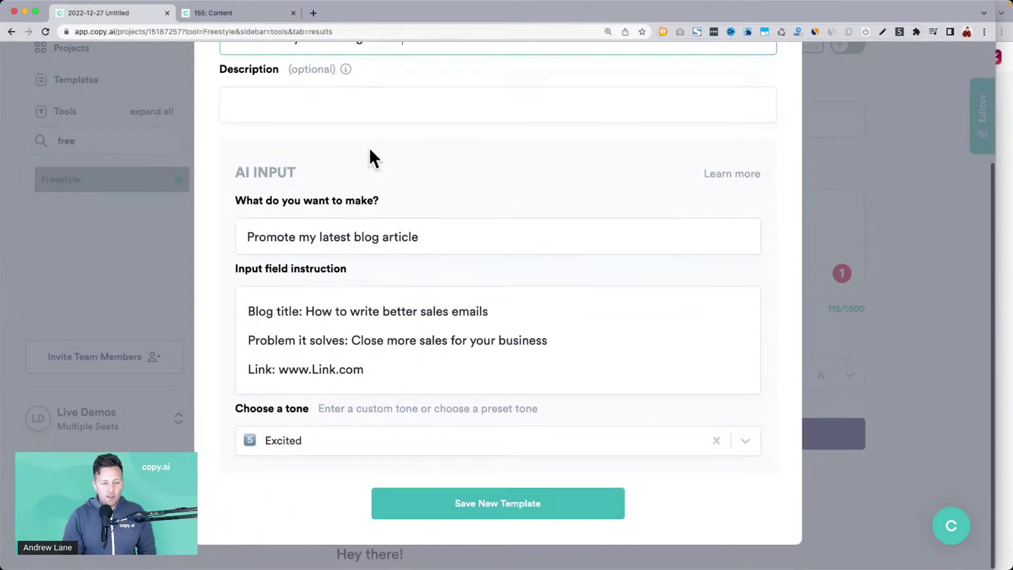
left_click(305, 312)
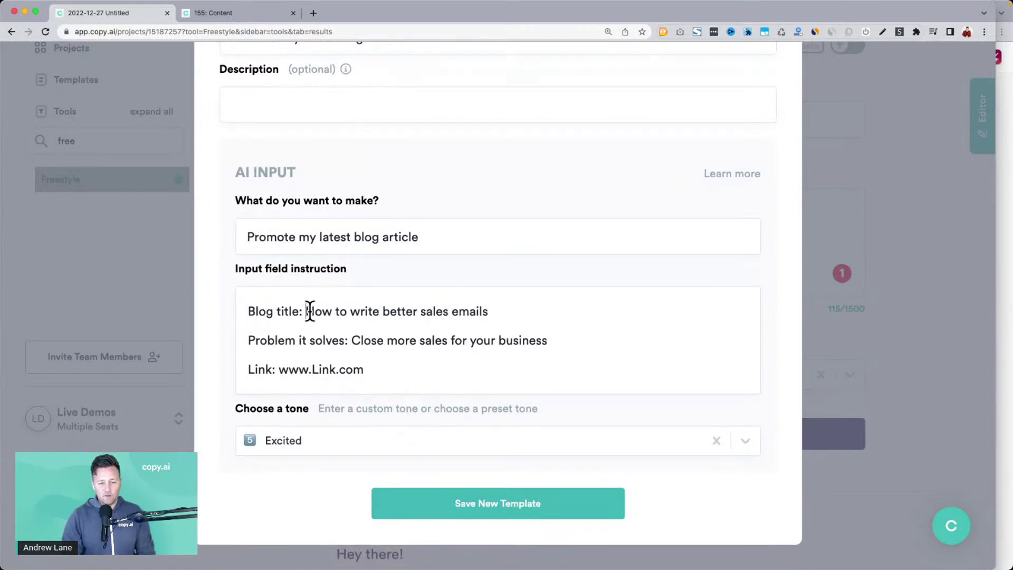
type("[")
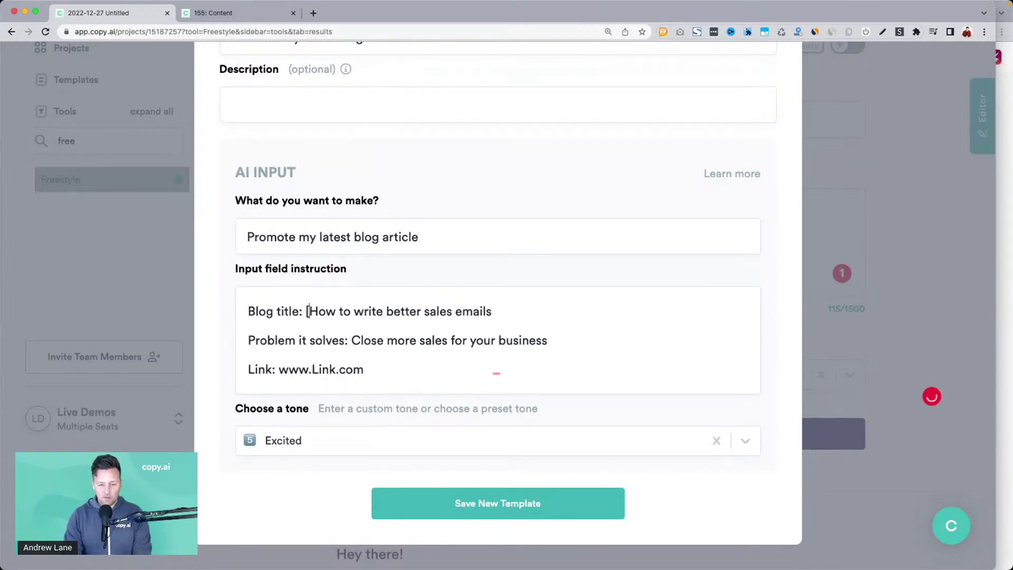
left_click(353, 341)
type("[")
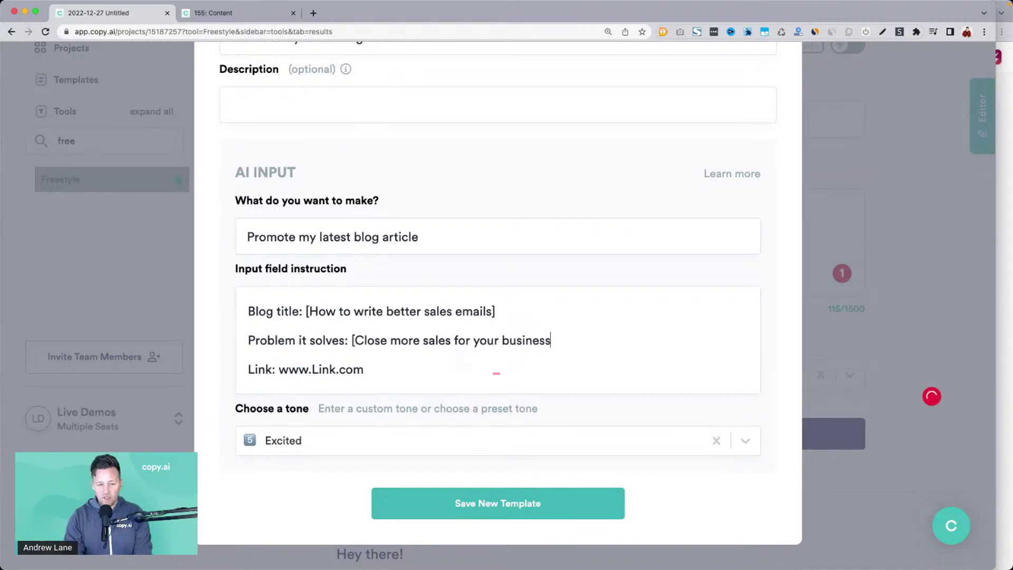
type("]")
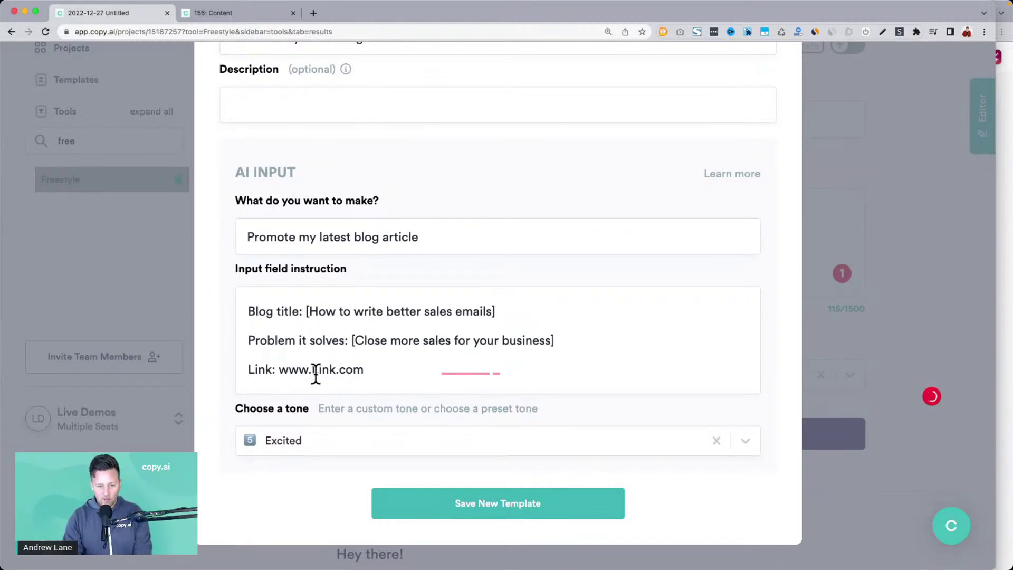
left_click(281, 369)
type("[")
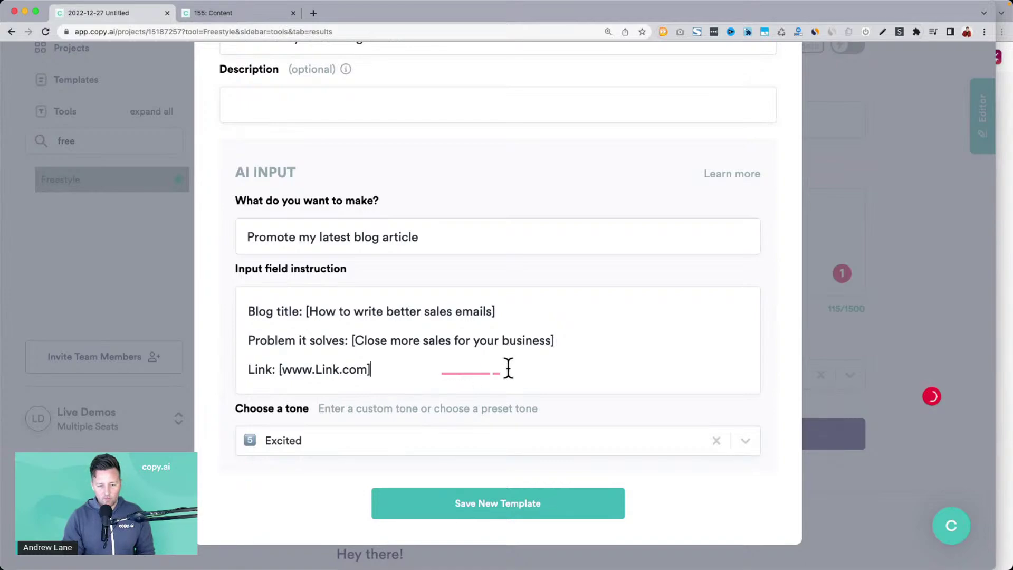
Step: Save the new custom template, find it by searching the templates for "promote", and apply it to the current project
left_click(506, 505)
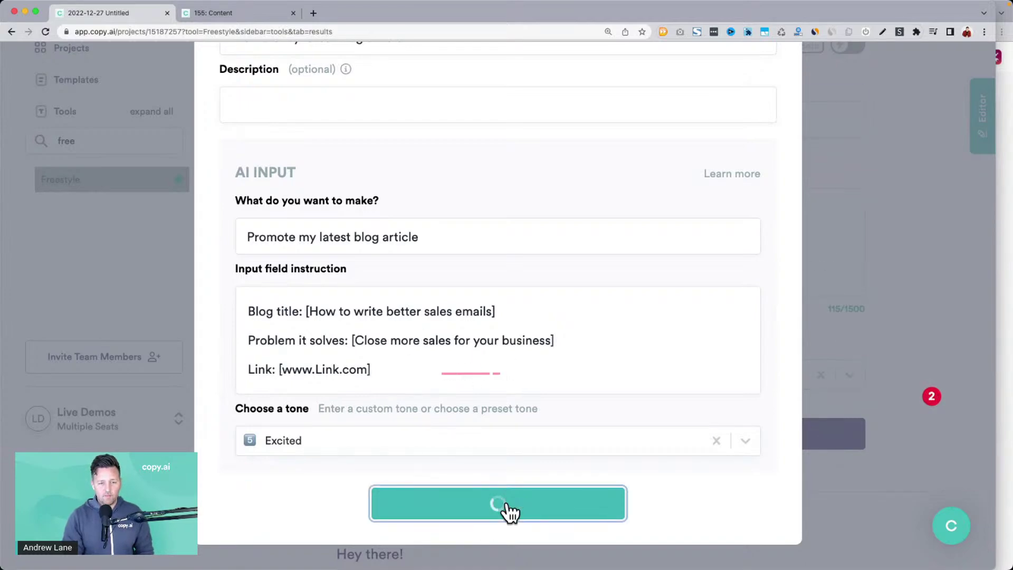
scroll(369, 332, "up", 3)
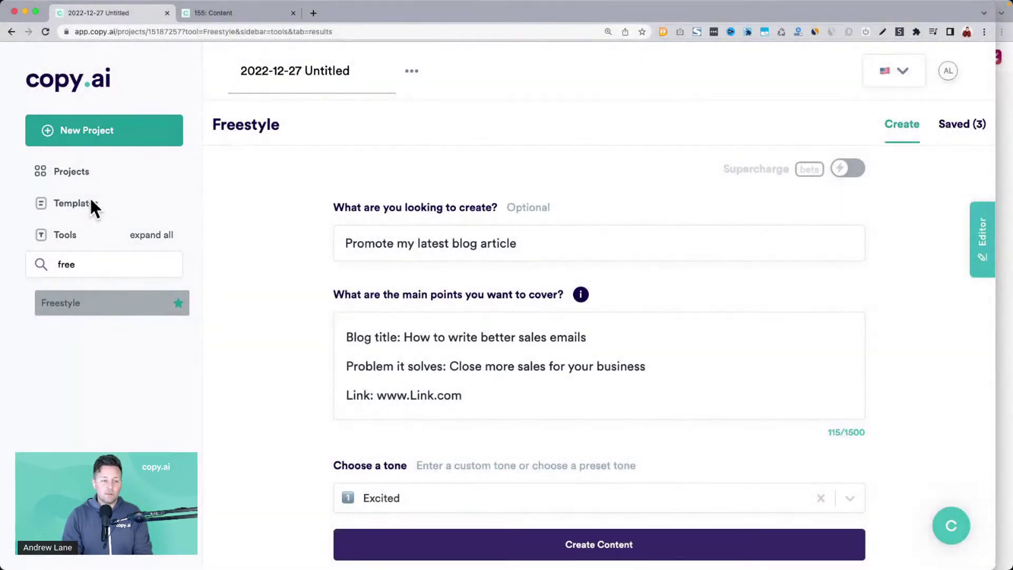
left_click(90, 203)
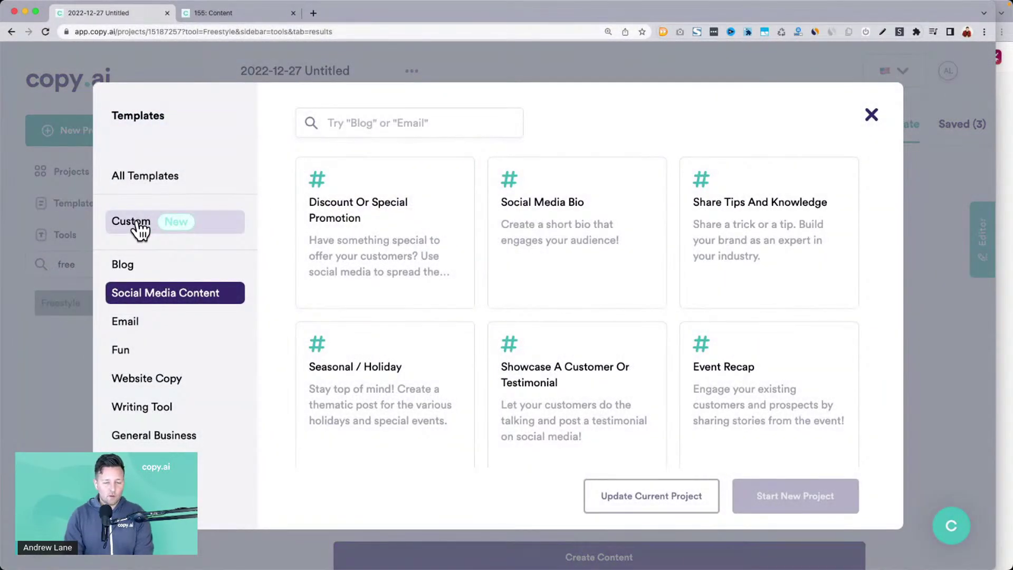
left_click(348, 127)
type("promote")
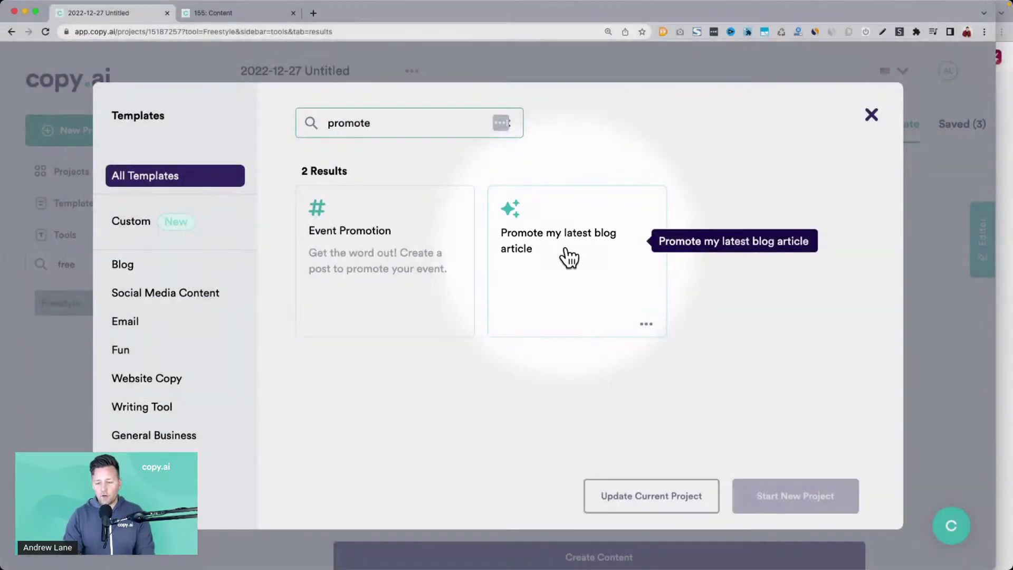
left_click(568, 258)
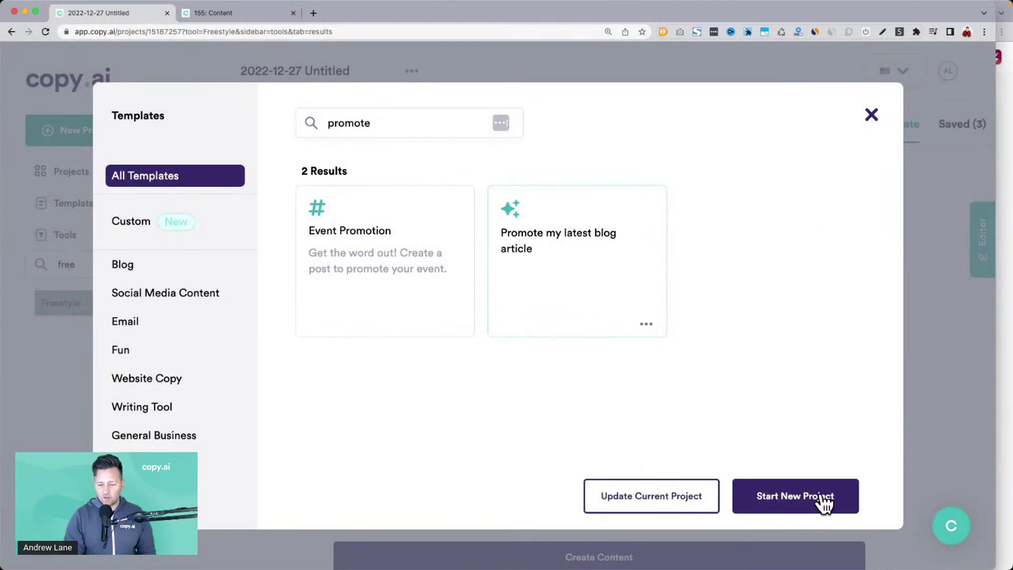
left_click(652, 515)
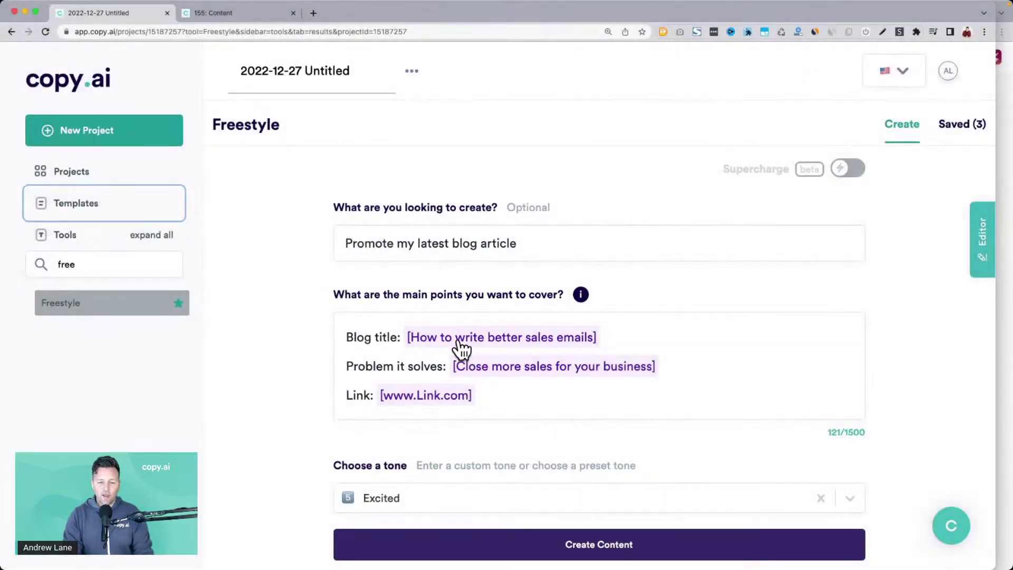
Step: Replace the bracketed blog title placeholder with "Why every business needs a lead generator"
left_click(459, 350)
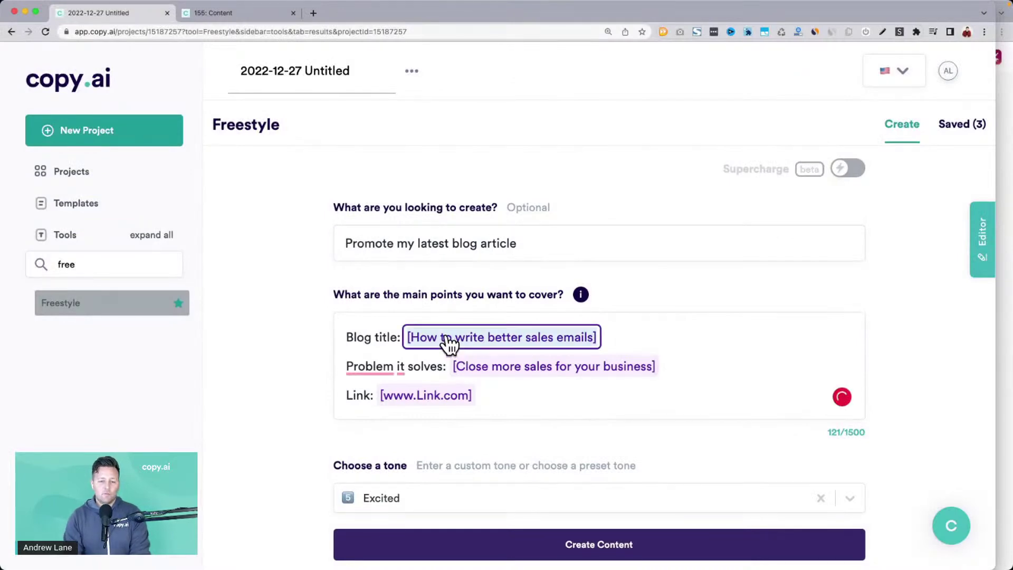
type("Why every r")
key("BackSpace")
type("business needs a lead generator")
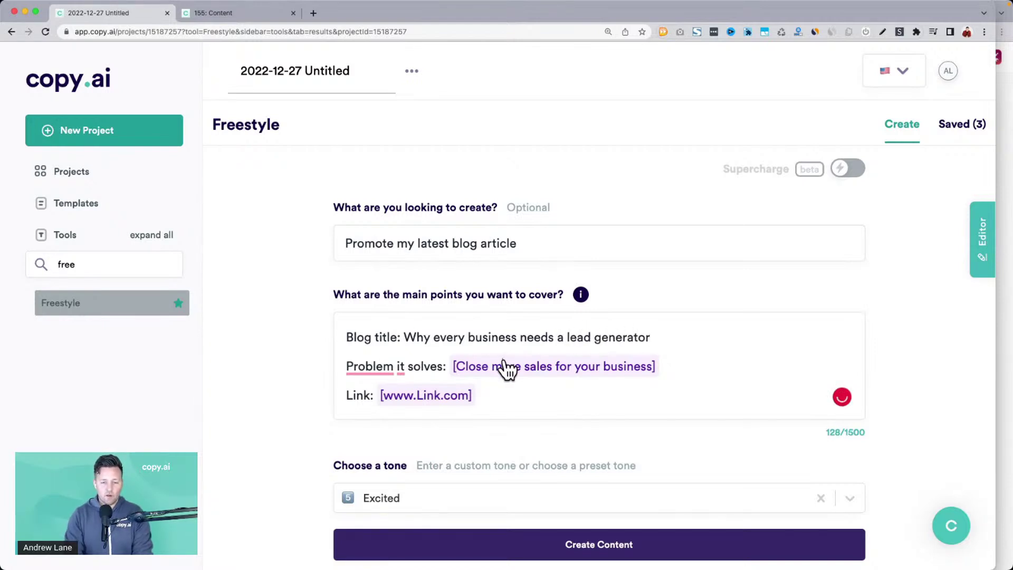
Step: Replace the bracketed problem placeholder with "Grow your list and convert more sales"
left_click(522, 369)
type("Gorw you")
key("BackSpace")
key("BackSpace")
key("BackSpace")
key("BackSpace")
key("BackSpace")
key("BackSpace")
key("BackSpace")
type("row your li")
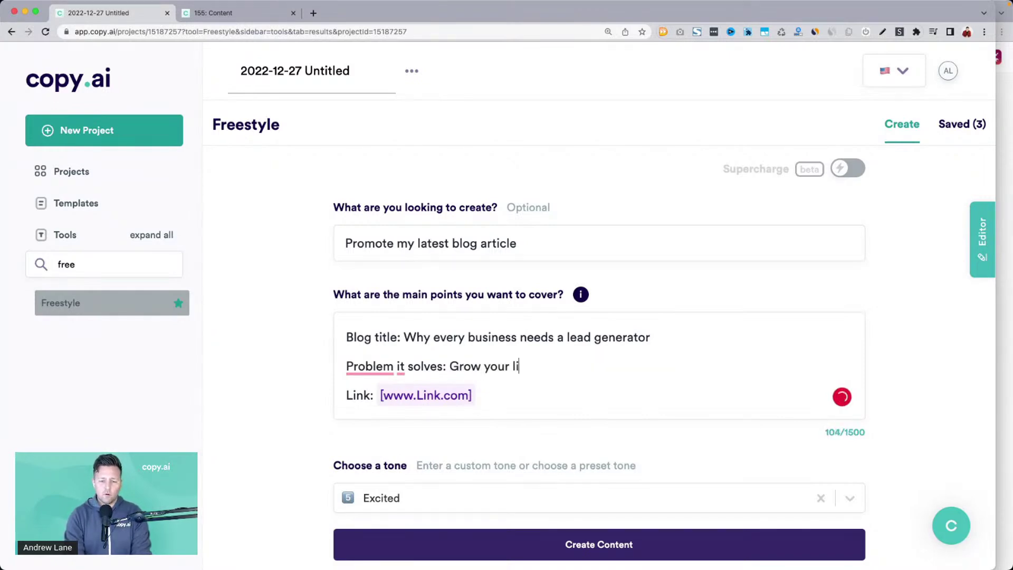
type("st and on")
key("BackSpace")
key("BackSpace")
key("BackSpace")
type("convert more sales")
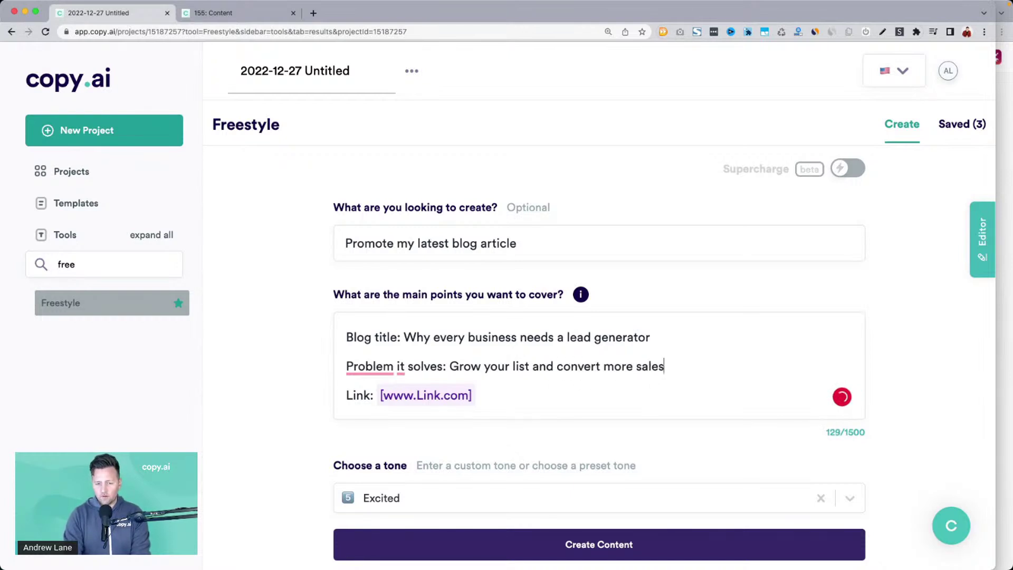
Step: Generate content from the filled-in template and look through the resulting lead generator promotion texts
scroll(305, 426, "down", 2)
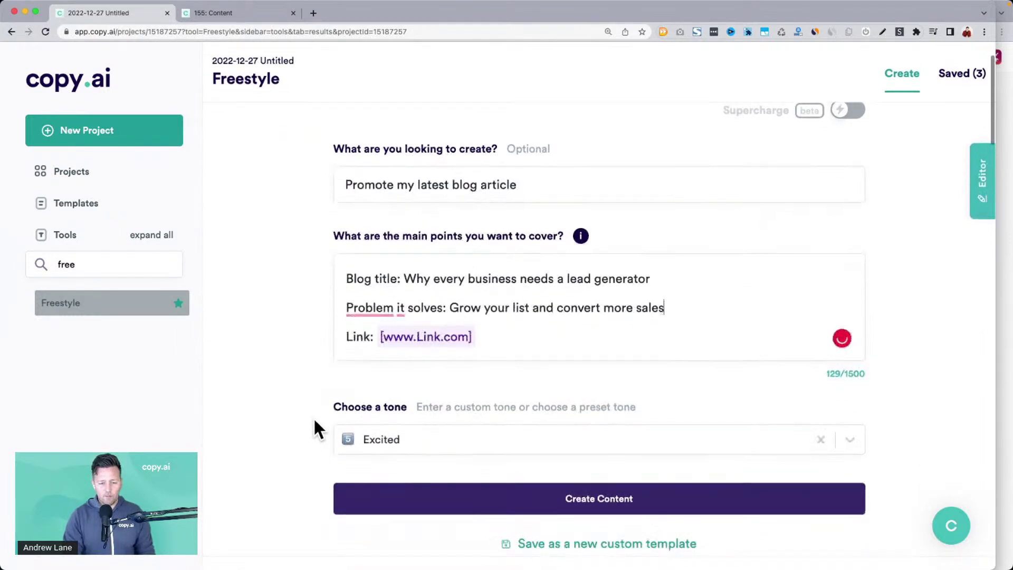
left_click(439, 497)
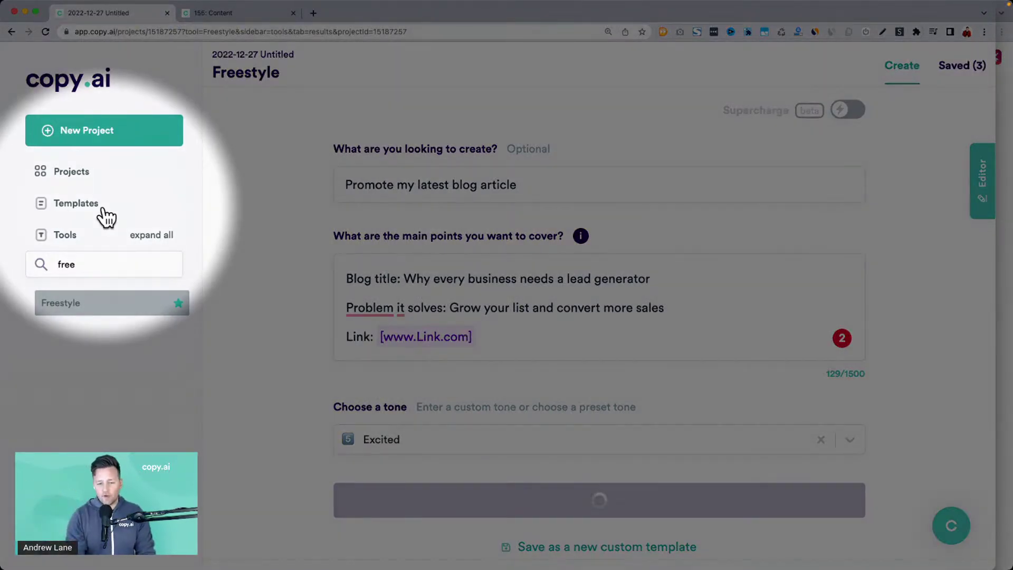
scroll(279, 289, "down", 5)
scroll(276, 281, "down", 3)
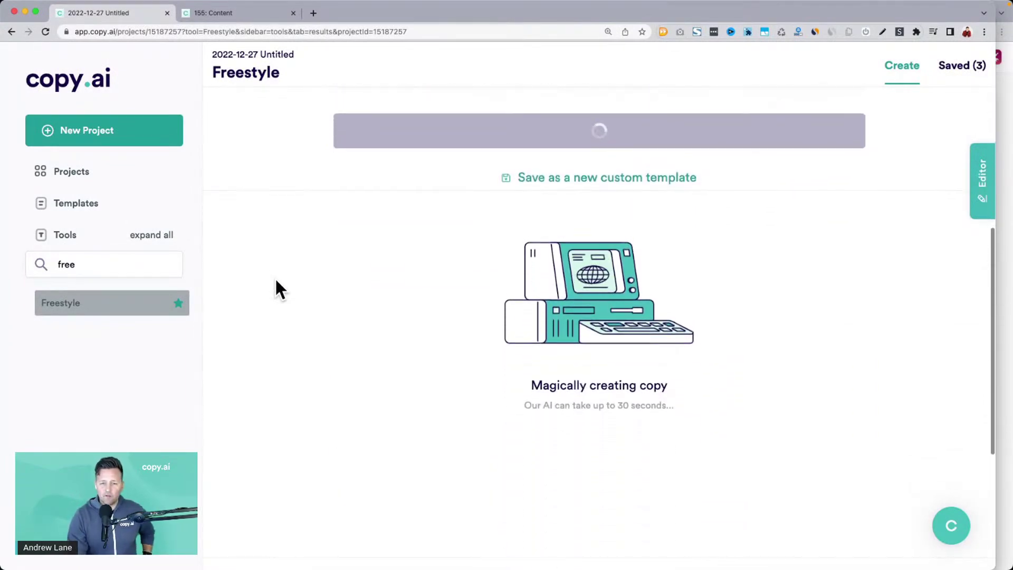
scroll(275, 289, "down", 6)
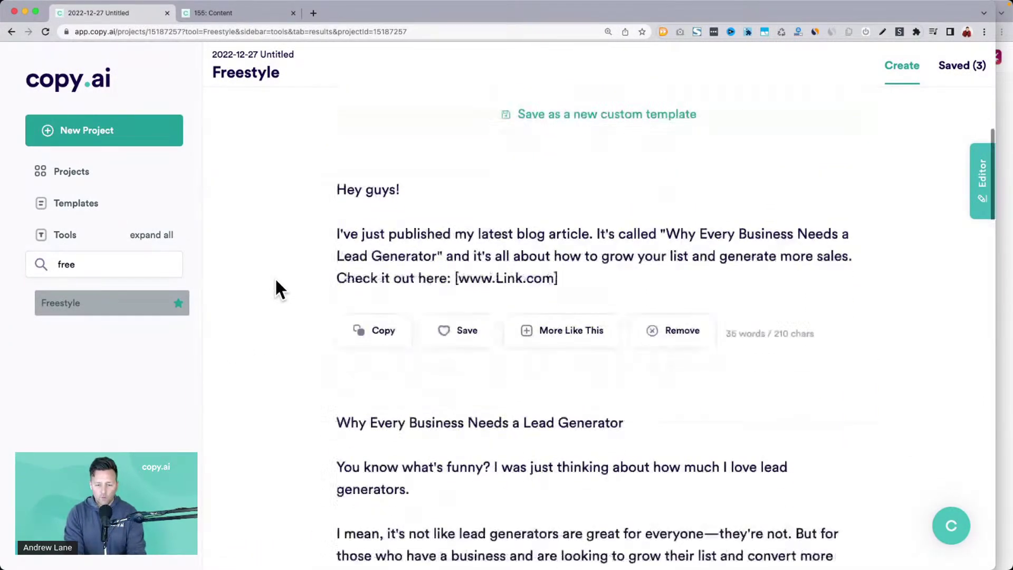
scroll(317, 290, "down", 1)
scroll(316, 290, "down", 6)
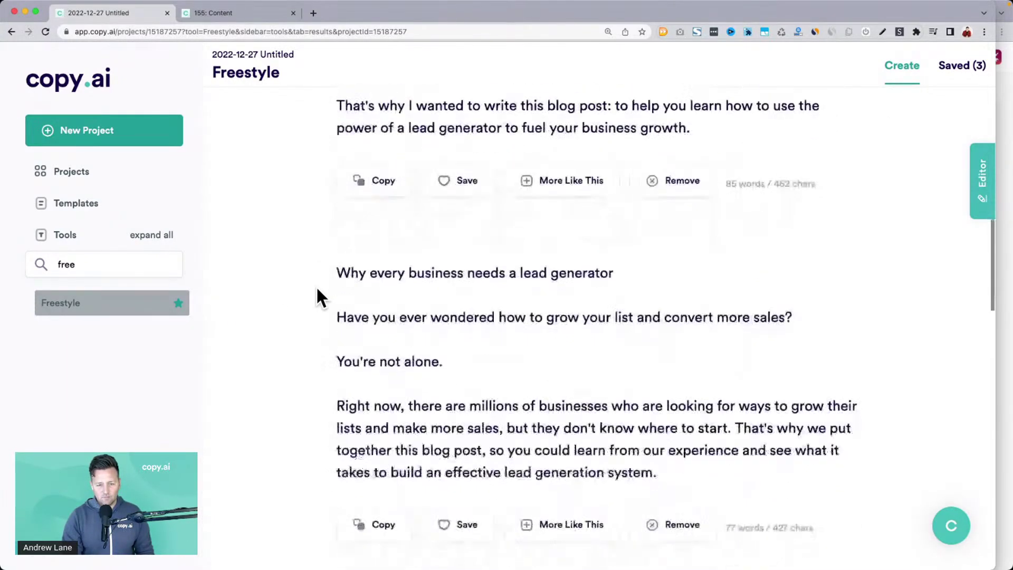
left_click_drag(352, 188, 716, 358)
Step: Add the line "Target audience: New entrepreneurs trying to build an online business but aren't sure what they need to do" below the problem line
scroll(716, 358, "up", 15)
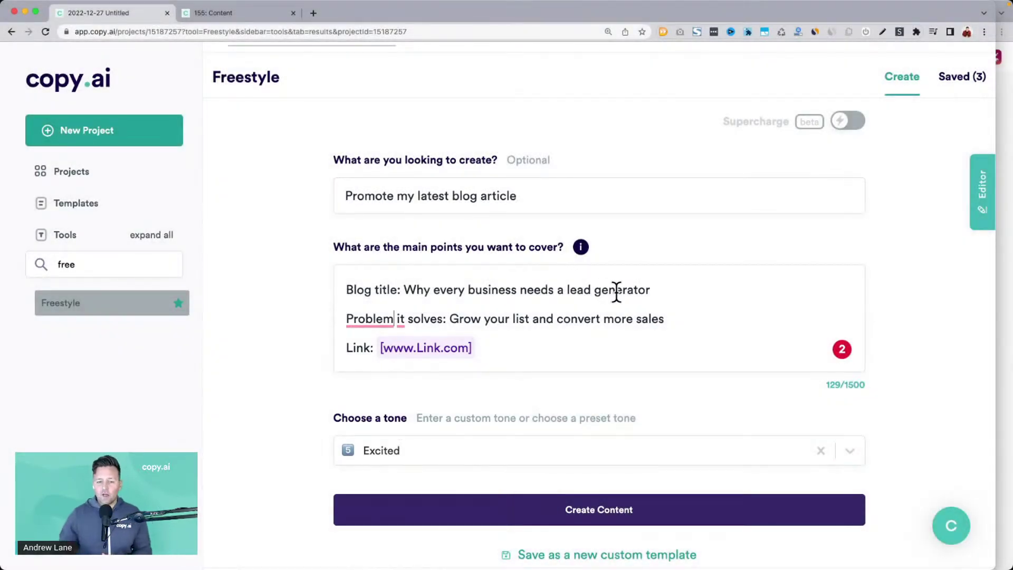
left_click(666, 319)
key("Return")
type("Tar")
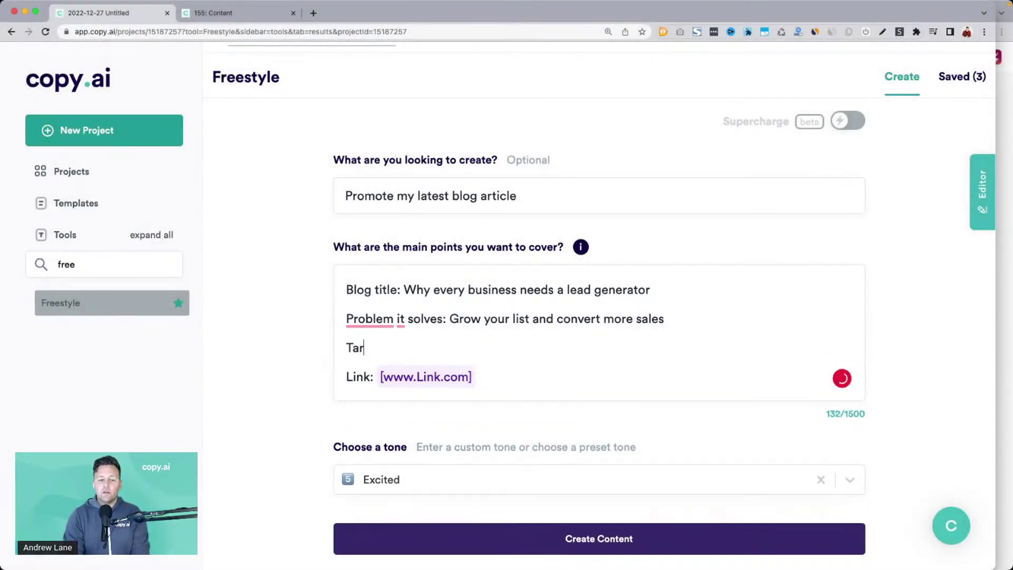
type("get audience:")
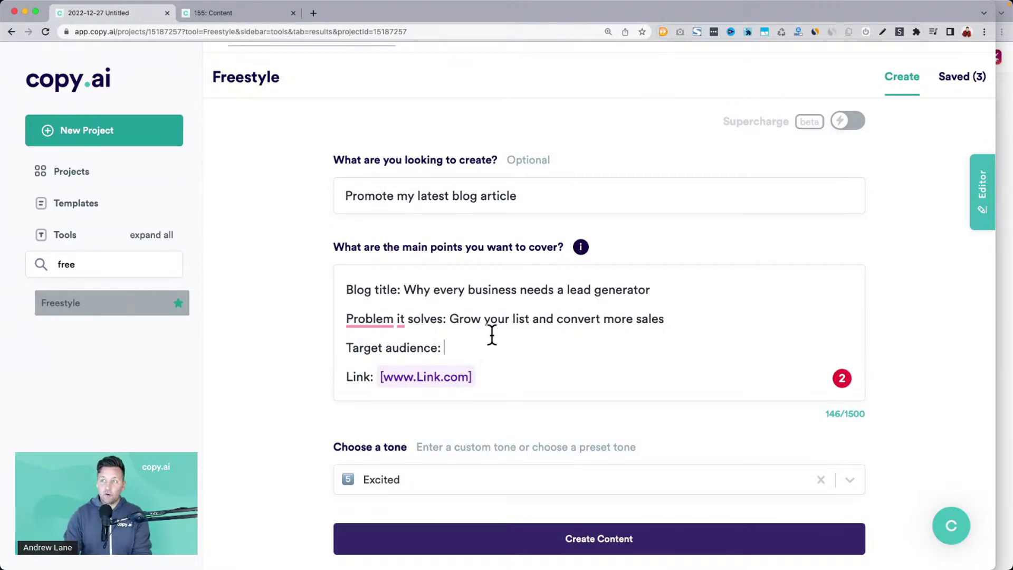
type("New ent")
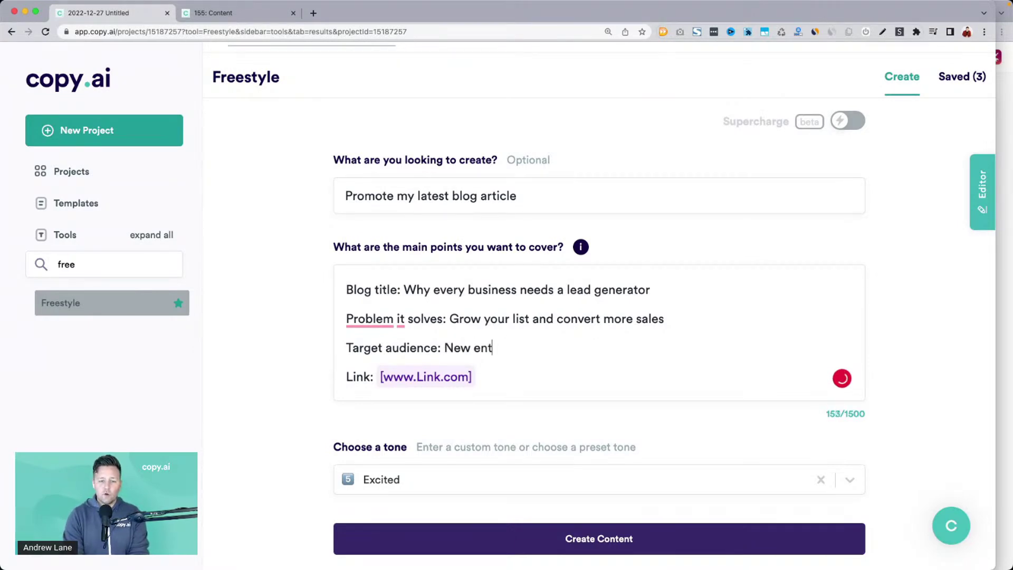
type("repreneurs try")
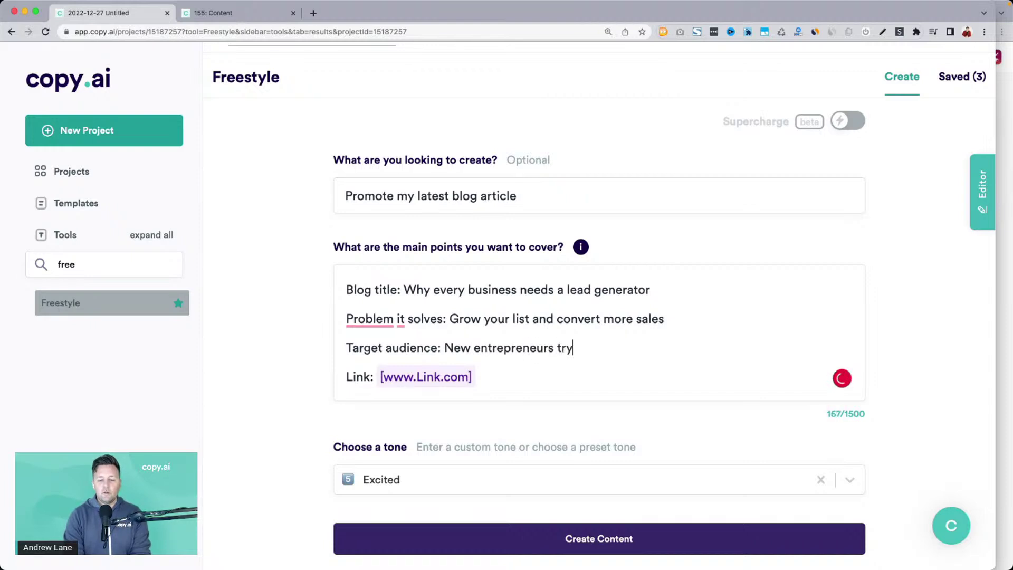
type("ing to st")
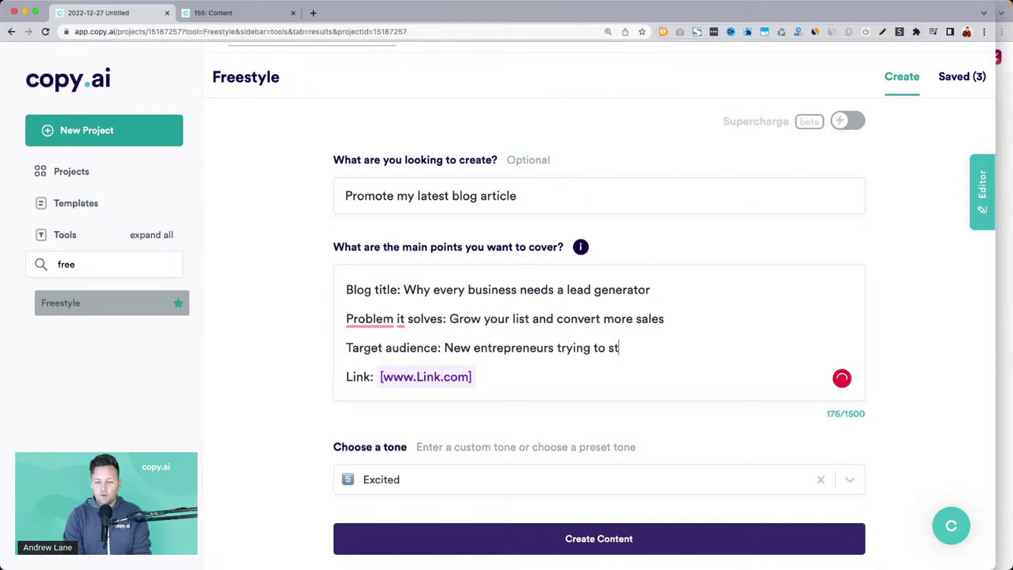
key("BackSpace")
key("BackSpace")
type("build an onlin")
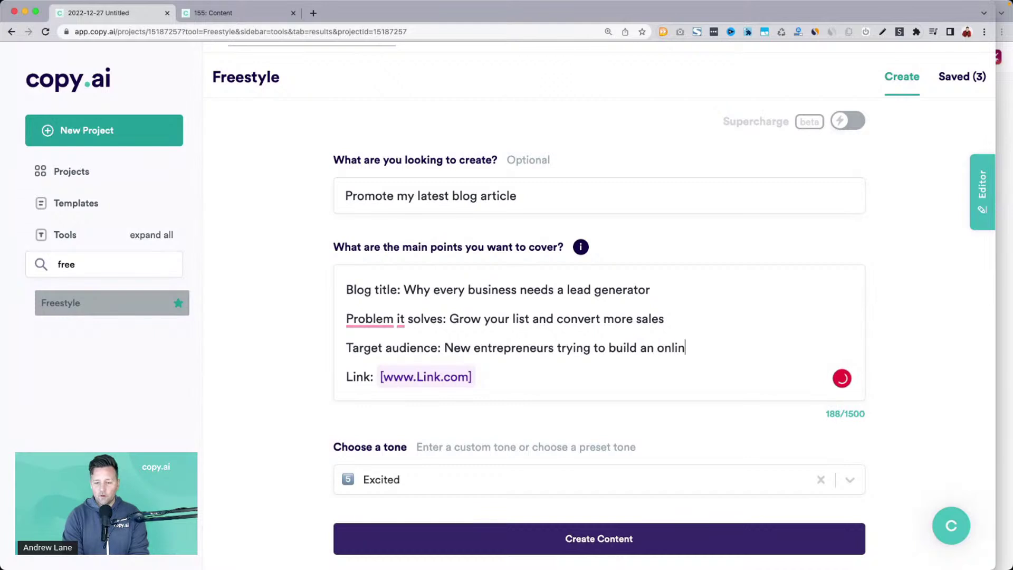
type("e business but aren't sure ")
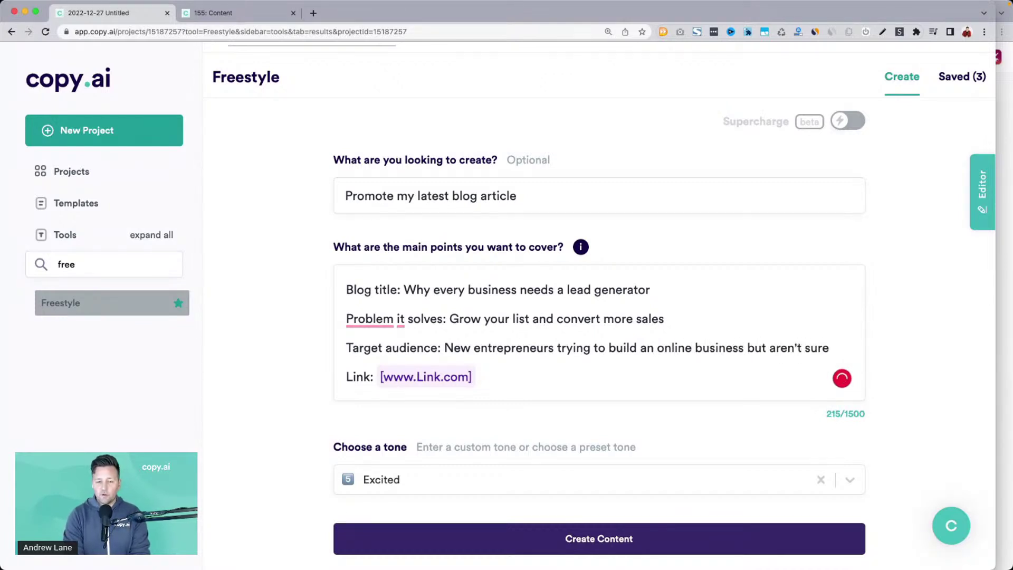
type("what they need to do")
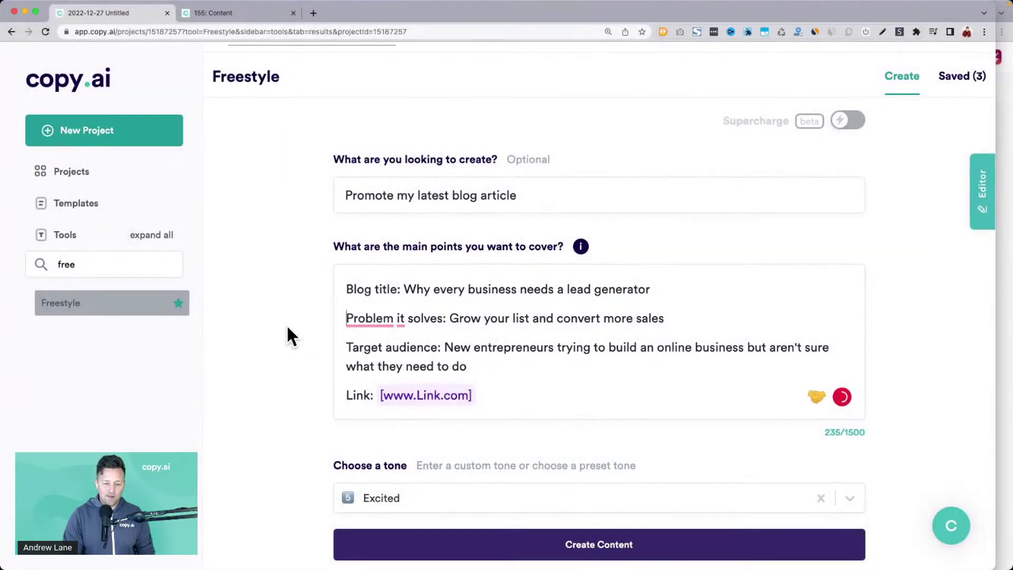
Step: Generate content again from the prompt that includes the target audience
scroll(289, 336, "down", 2)
left_click(428, 479)
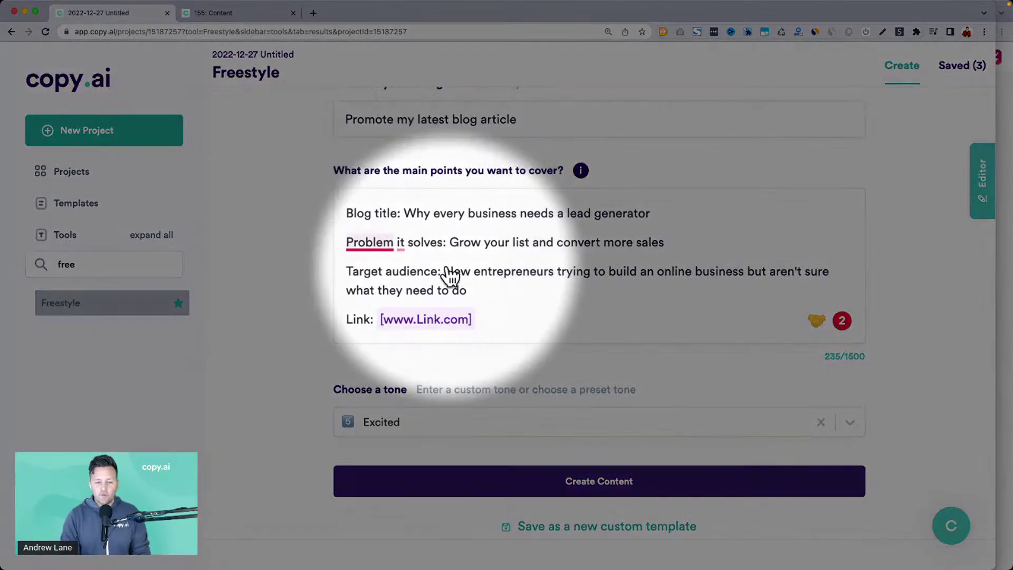
mouse_move(369, 242)
Step: Examine the new promotion texts one by one, checking how their openings and body copy address the target audience
scroll(302, 283, "down", 7)
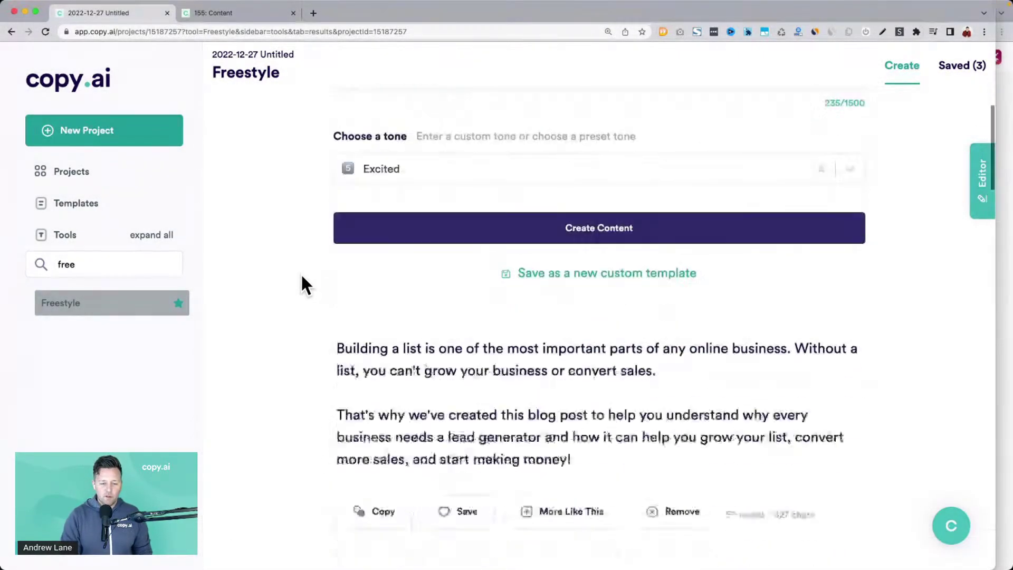
scroll(303, 279, "down", 3)
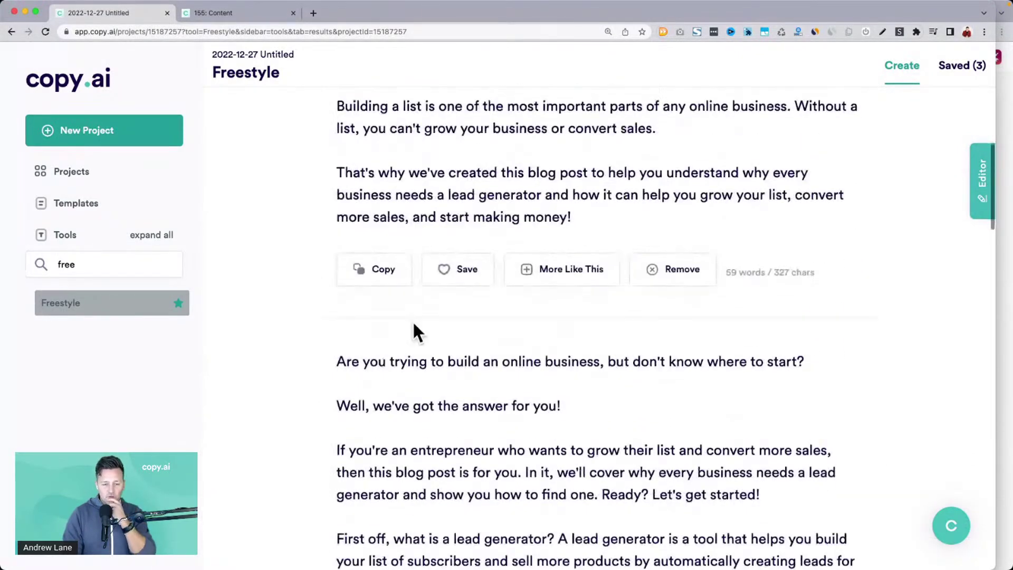
triple_click(432, 361)
scroll(432, 361, "down", 2)
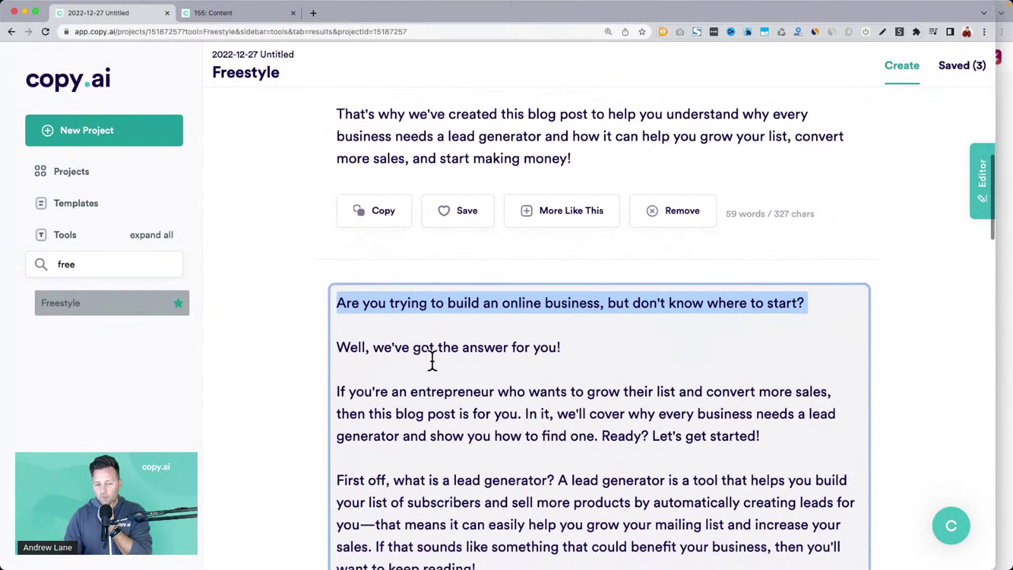
scroll(432, 361, "down", 3)
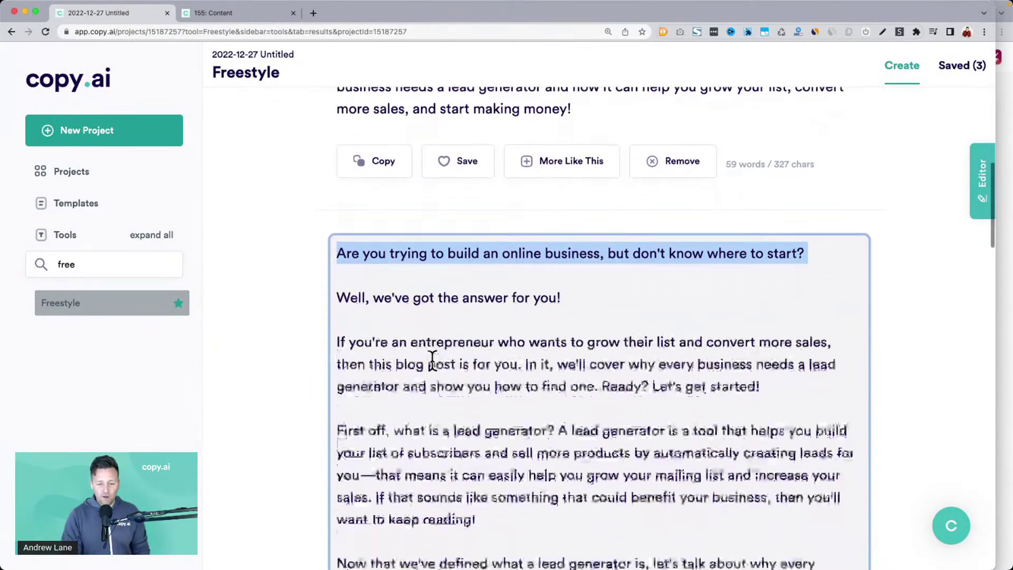
left_click_drag(336, 298, 473, 319)
left_click(529, 321)
scroll(529, 321, "down", 2)
scroll(529, 321, "down", 3)
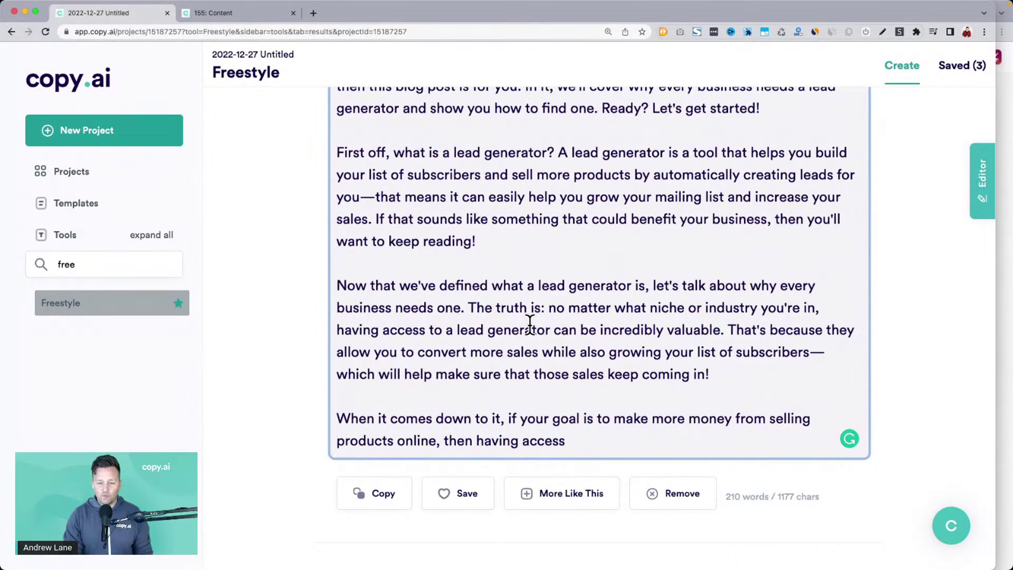
scroll(529, 321, "down", 5)
scroll(529, 323, "down", 3)
left_click_drag(335, 214, 624, 221)
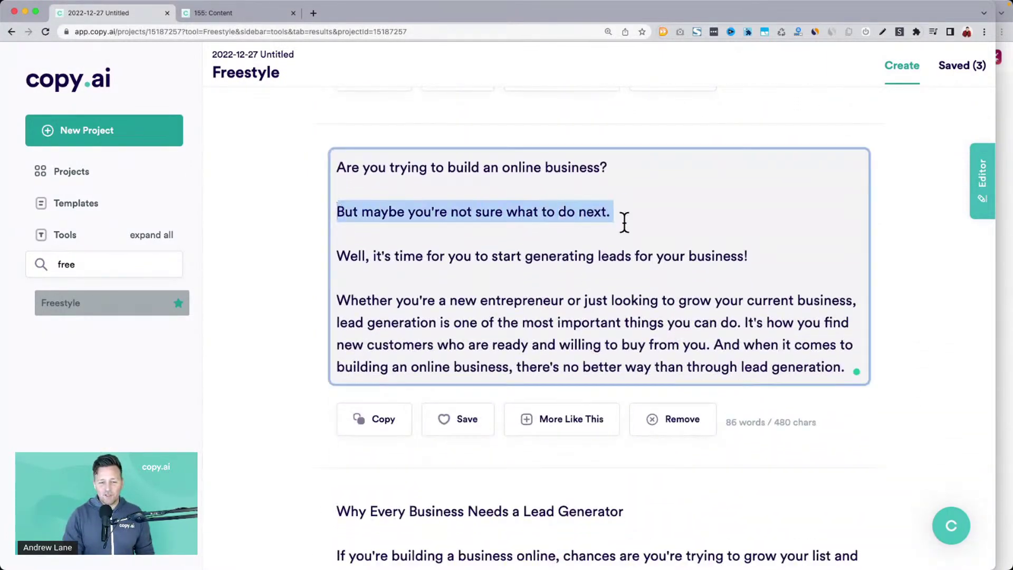
left_click_drag(392, 299, 534, 333)
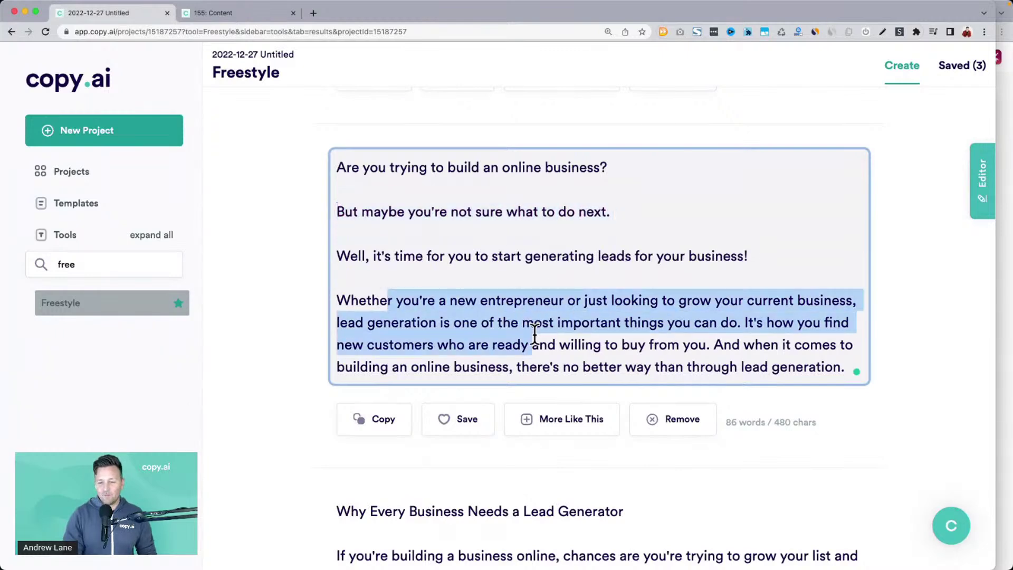
left_click(626, 343)
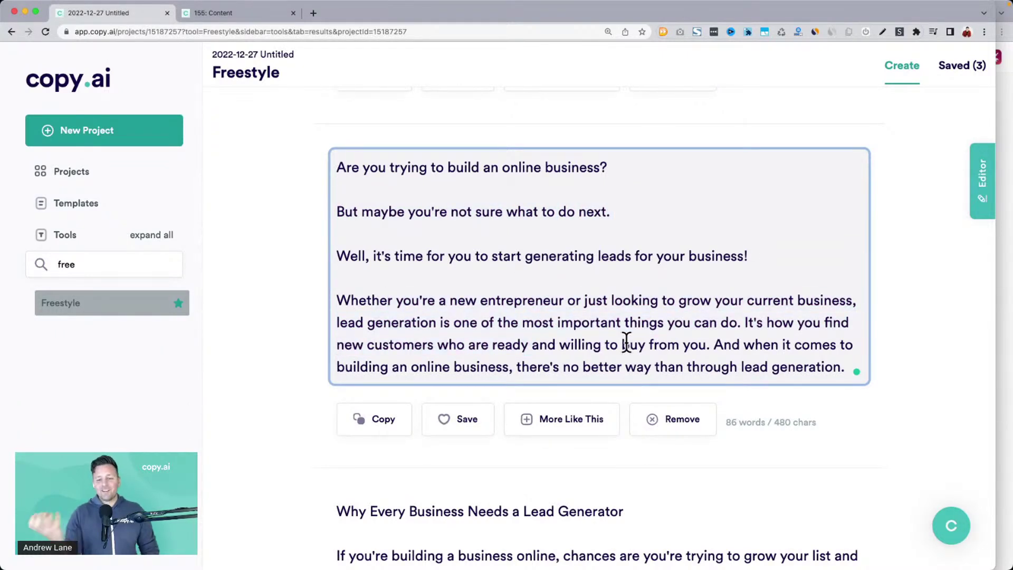
scroll(626, 343, "down", 5)
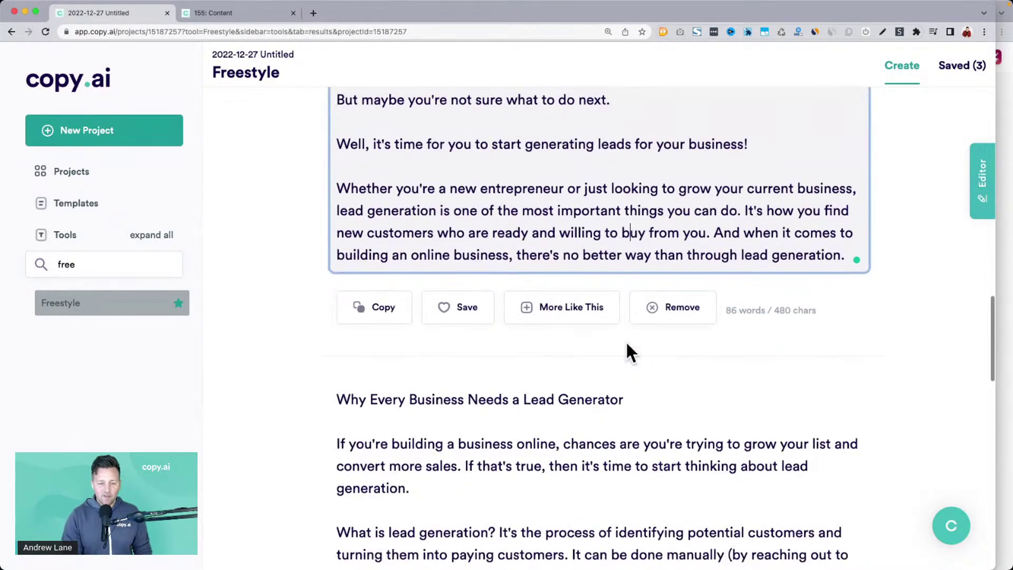
scroll(626, 343, "down", 3)
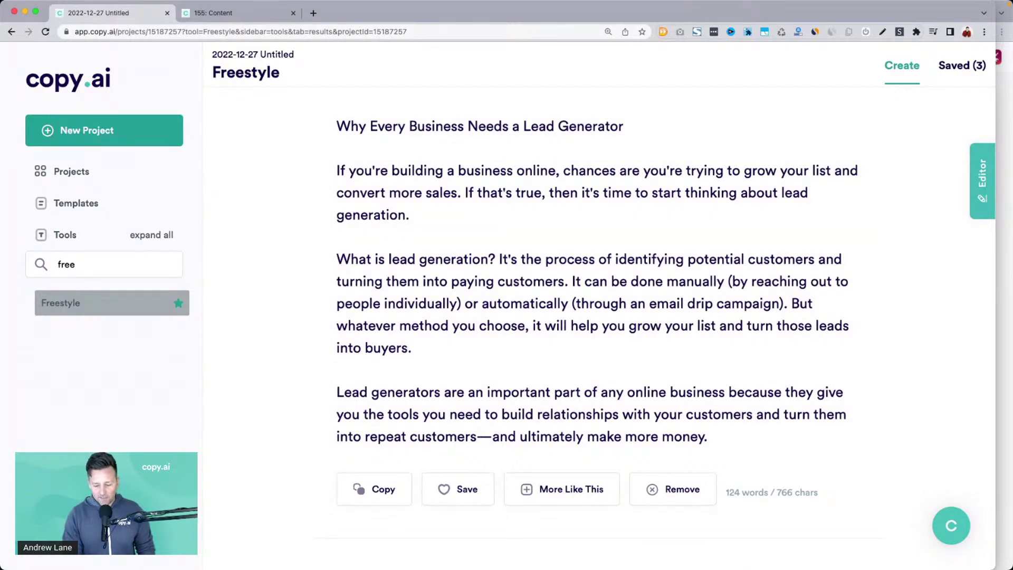
Step: Look over the folders in the projects overview and start the Blog Post Wizard
key("super+Tab")
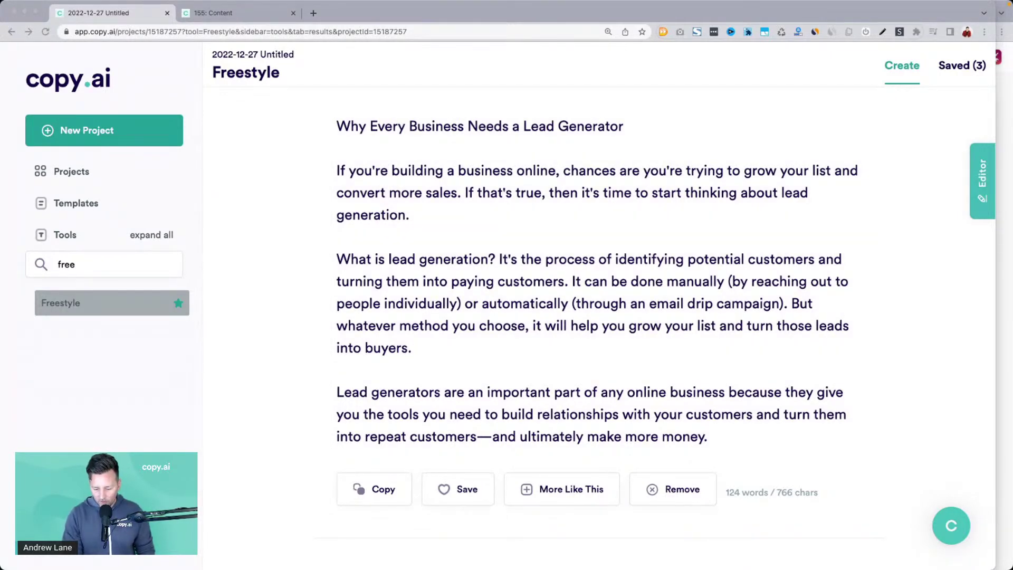
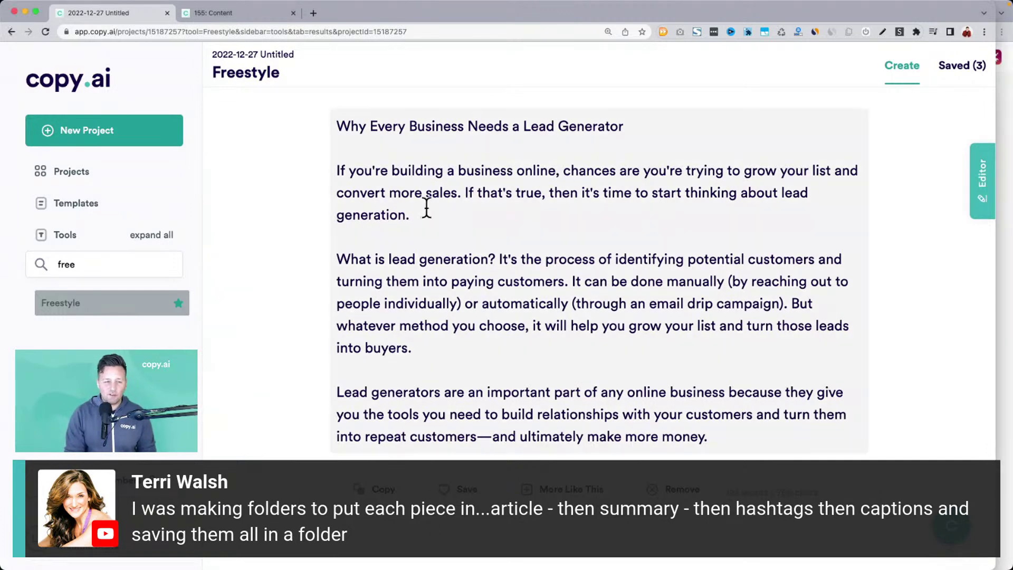
left_click(94, 185)
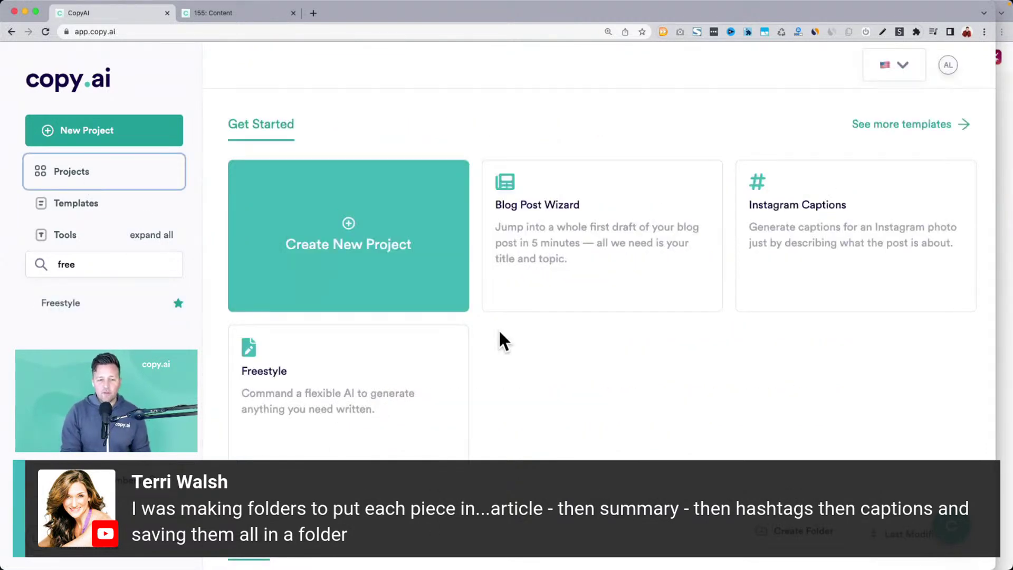
scroll(611, 350, "down", 5)
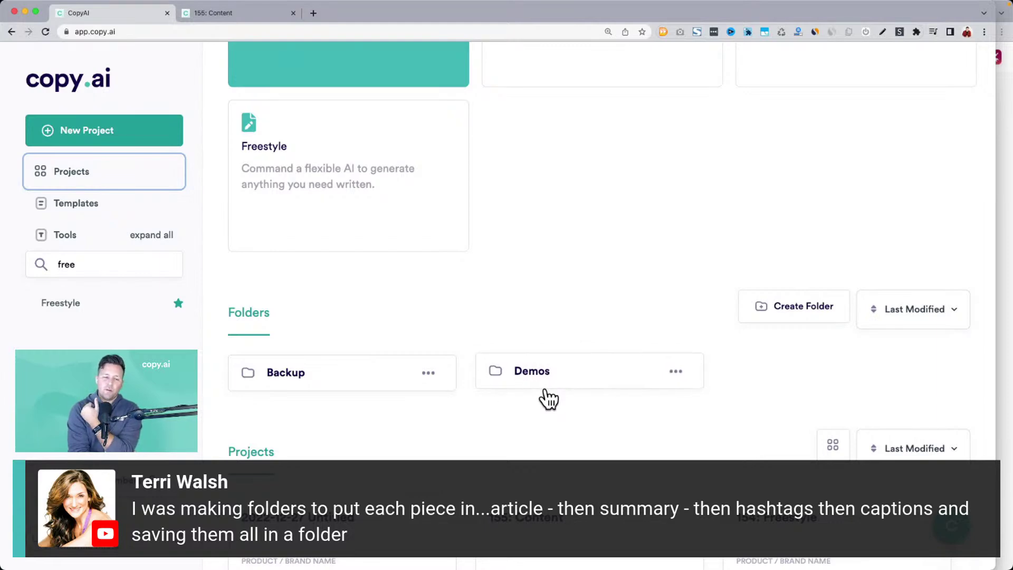
scroll(548, 399, "up", 1)
scroll(546, 400, "up", 6)
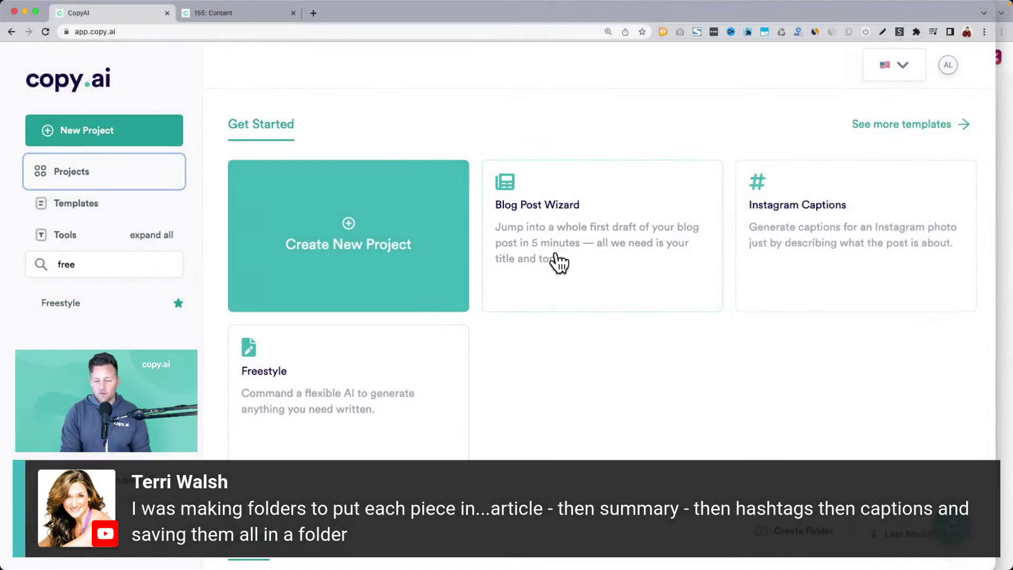
left_click(558, 262)
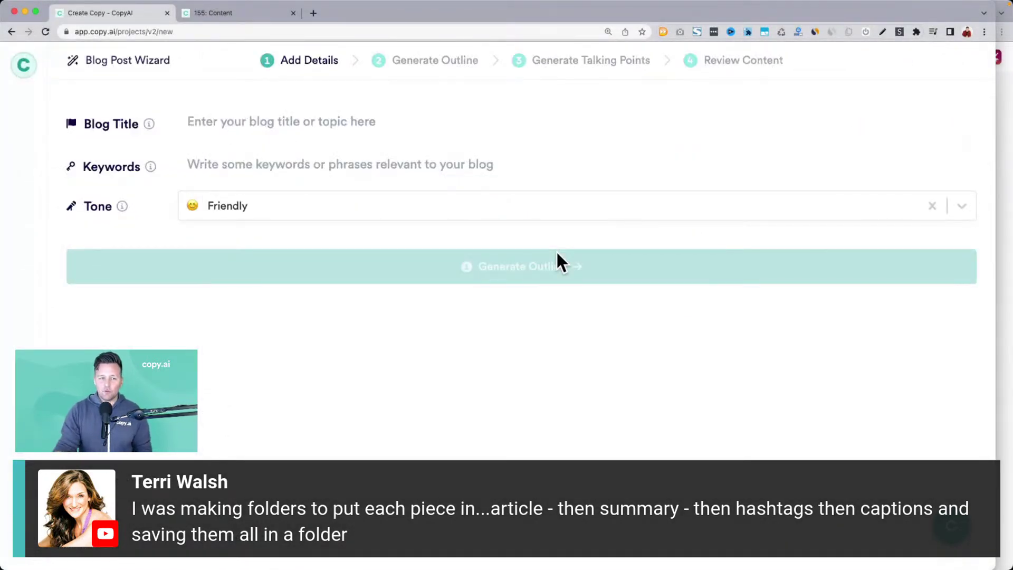
Step: Enter the blog title "How to write a great sales email - for online coaches looking to generate"
left_click(241, 120)
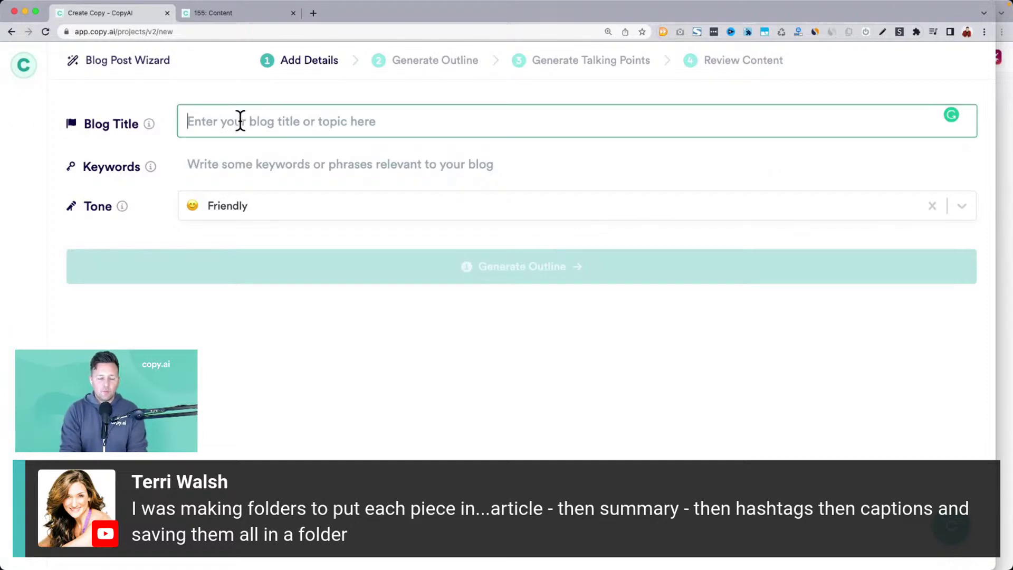
type("How to wr")
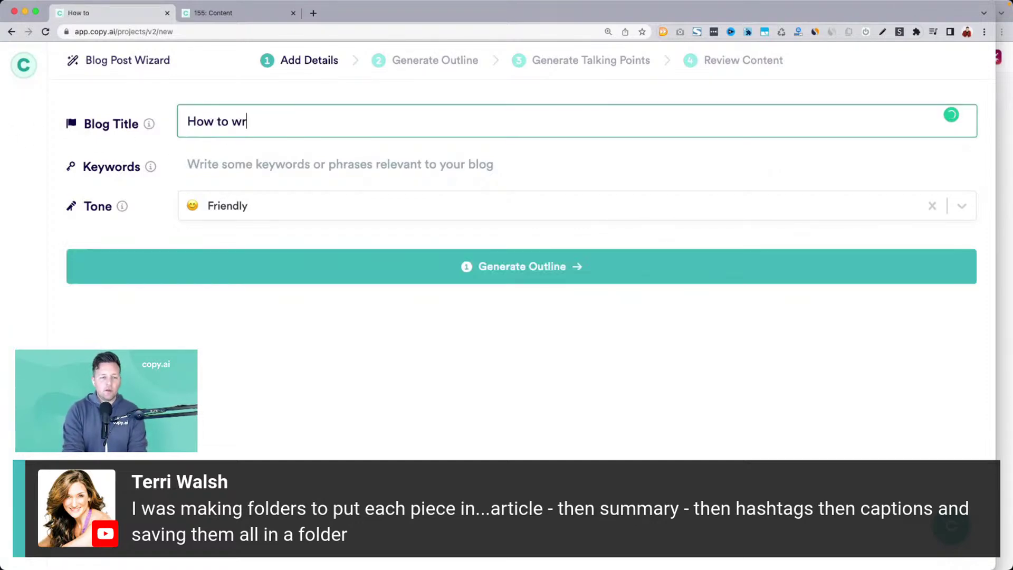
type("ite a great ")
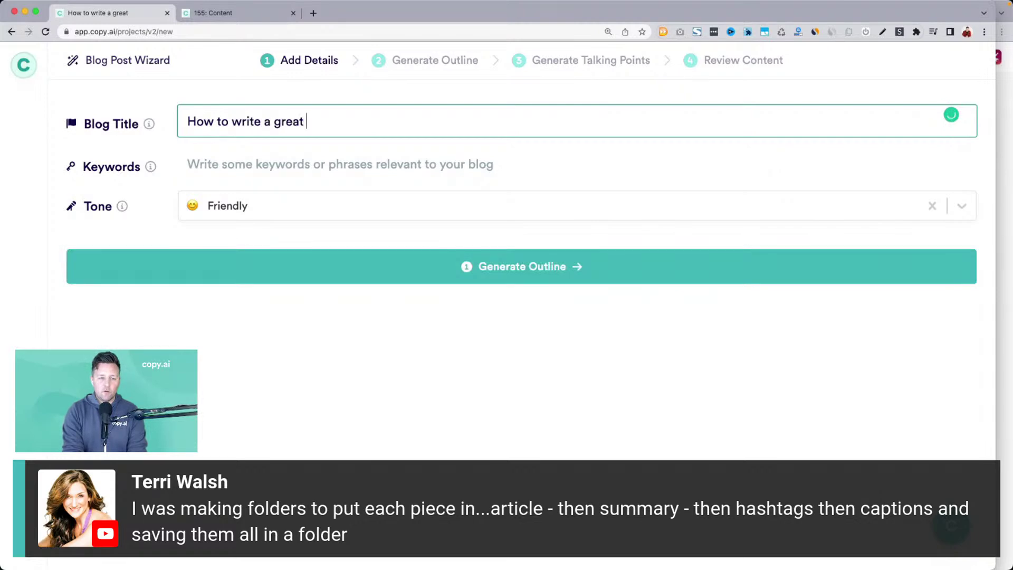
type("sales email ")
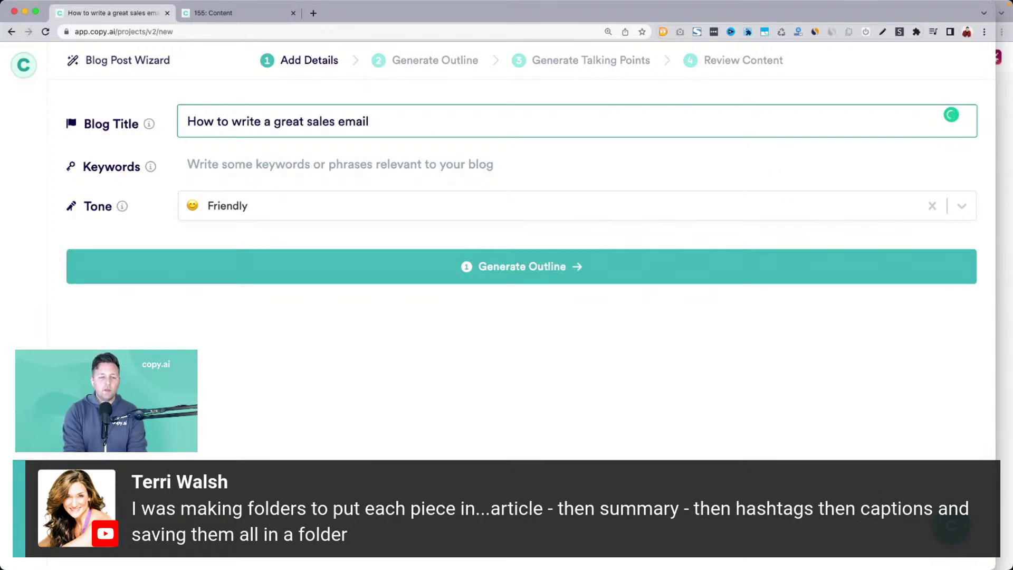
type("- for new")
type("coac")
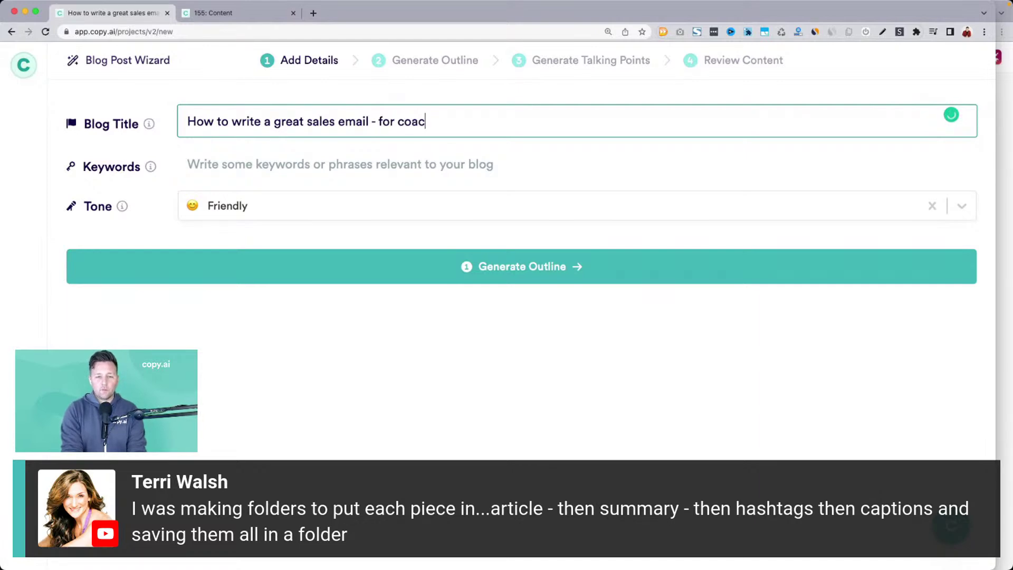
key("BackSpace")
key("BackSpace")
key("BackSpace")
key("BackSpace")
type("online")
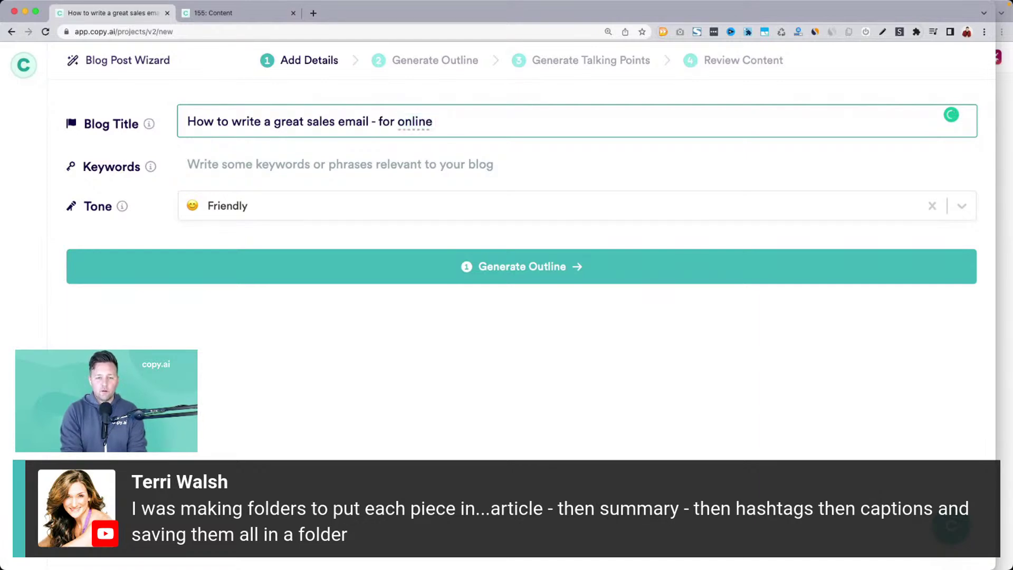
type(" coaches lo")
key("BackSpace")
key("BackSpace")
type("oaches looking to generate")
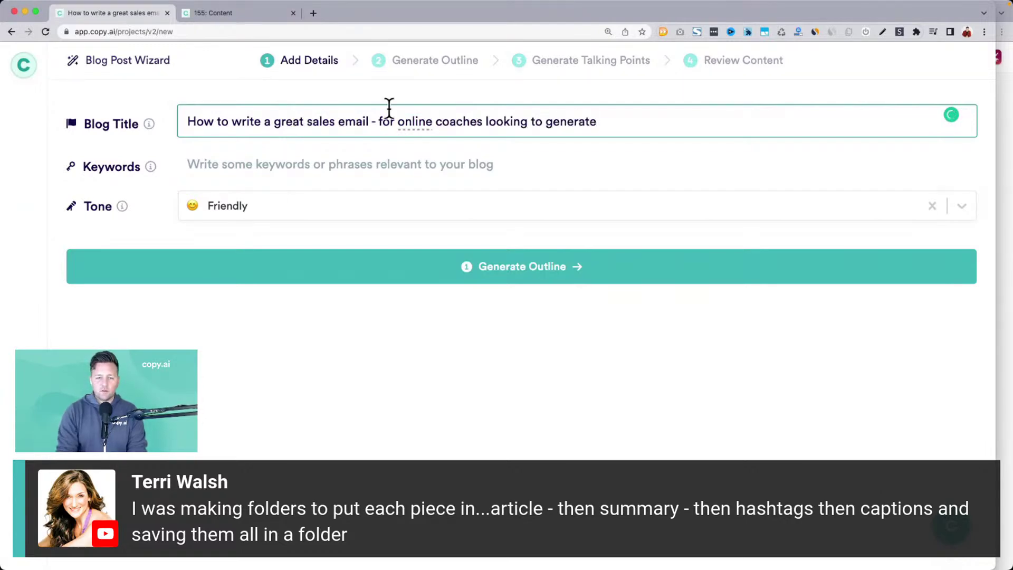
Step: Insert "health" before "coaches" in the blog title and end the title with "more income"
left_click(437, 123)
type("t")
key("BackSpace")
type("health ")
type(" more income")
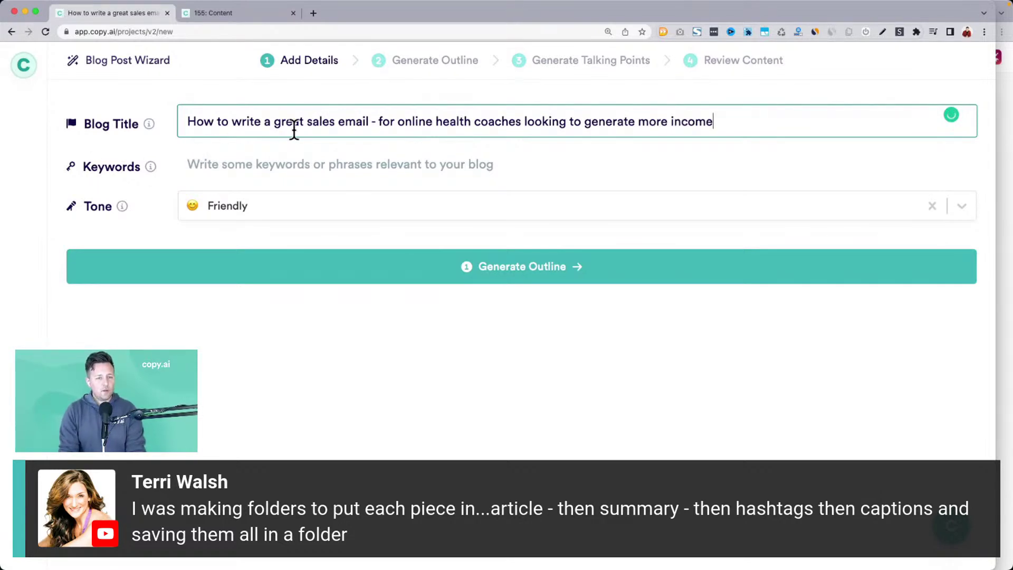
Step: Set the tone to Educational and generate the blog outline
left_click(314, 214)
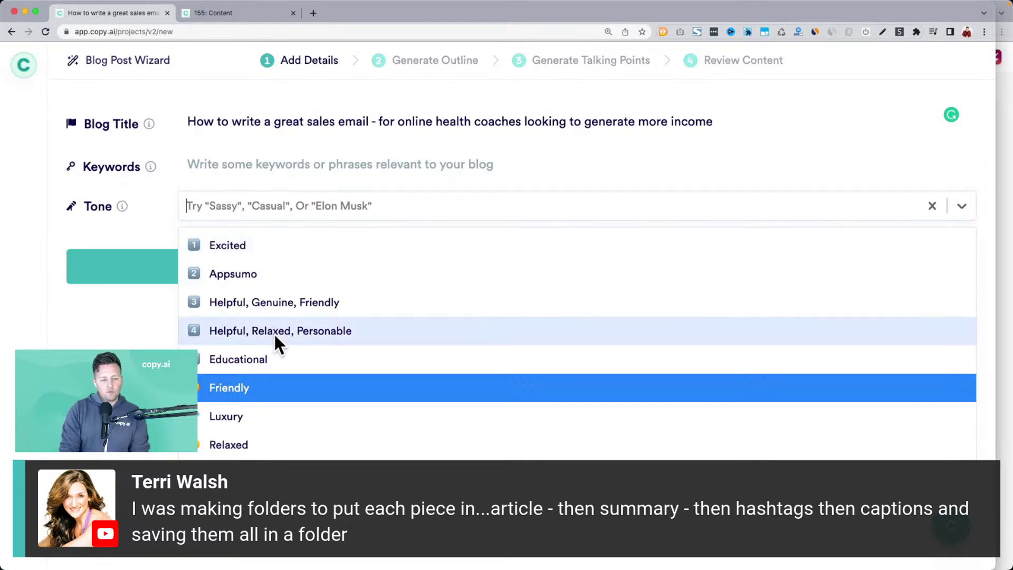
left_click(267, 357)
left_click(308, 265)
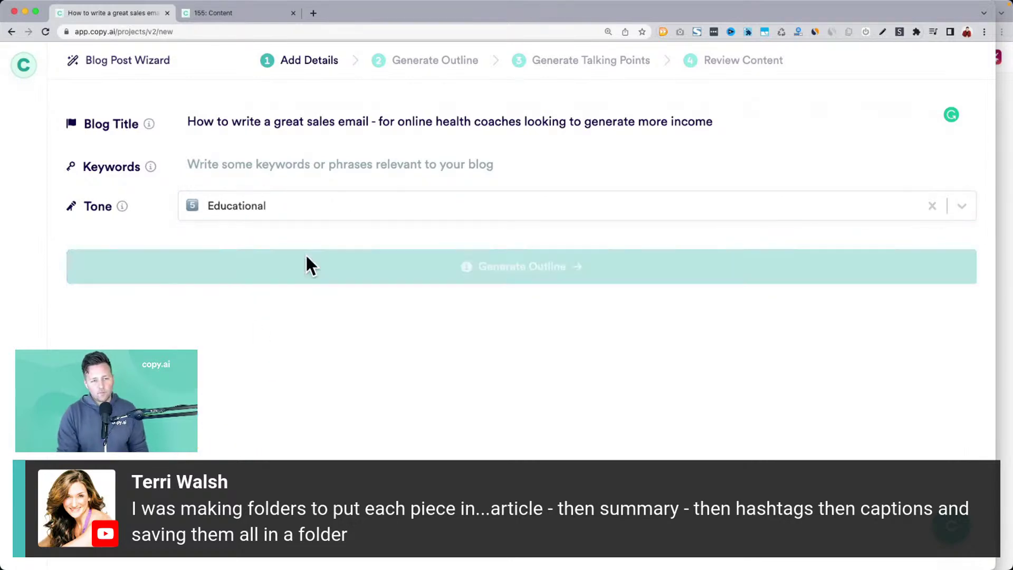
key("super+0")
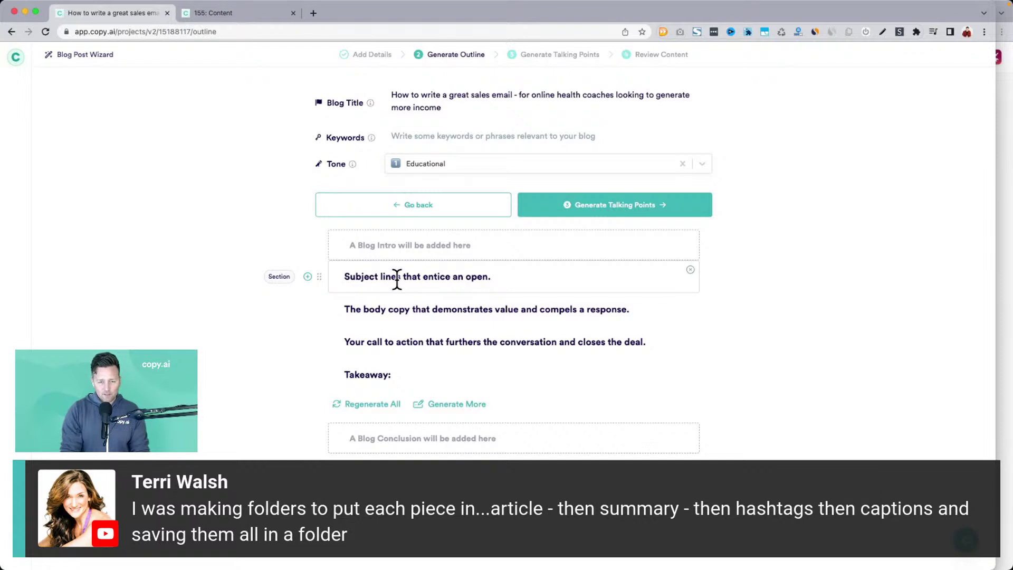
scroll(398, 280, "down", 1)
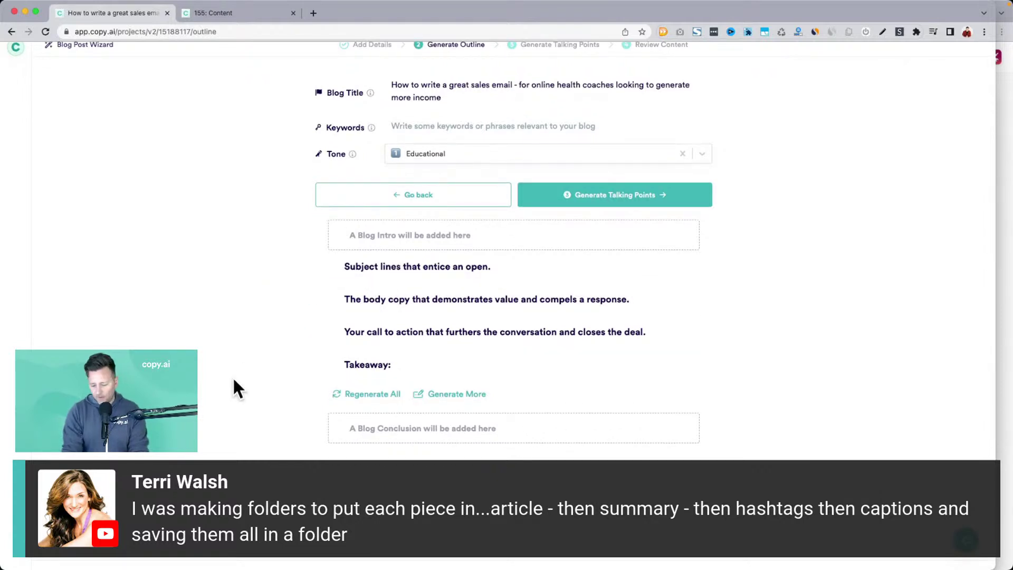
key("super+equal")
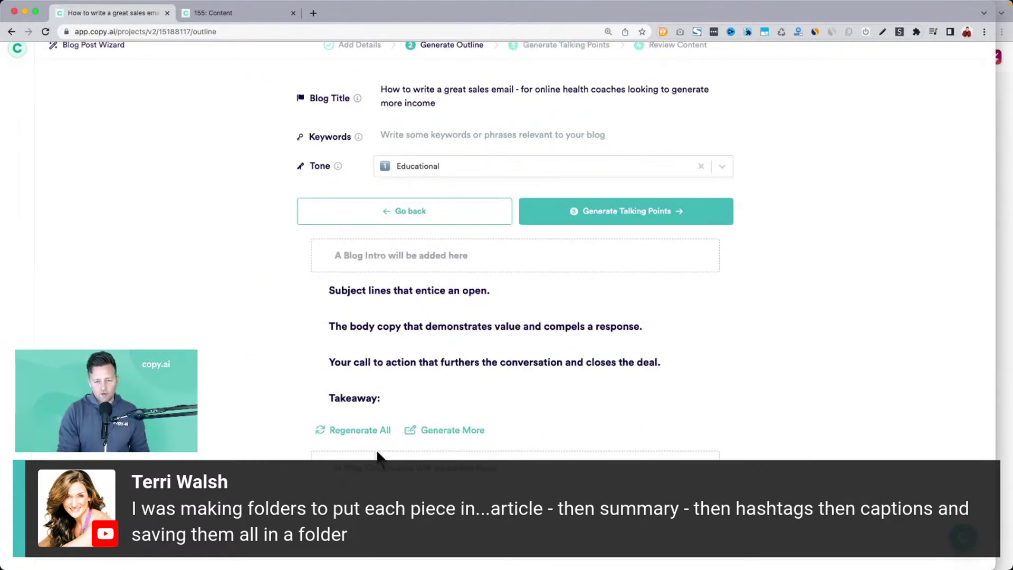
Step: Regenerate the entire blog outline three times, reviewing the proposed sections after each attempt
left_click(356, 430)
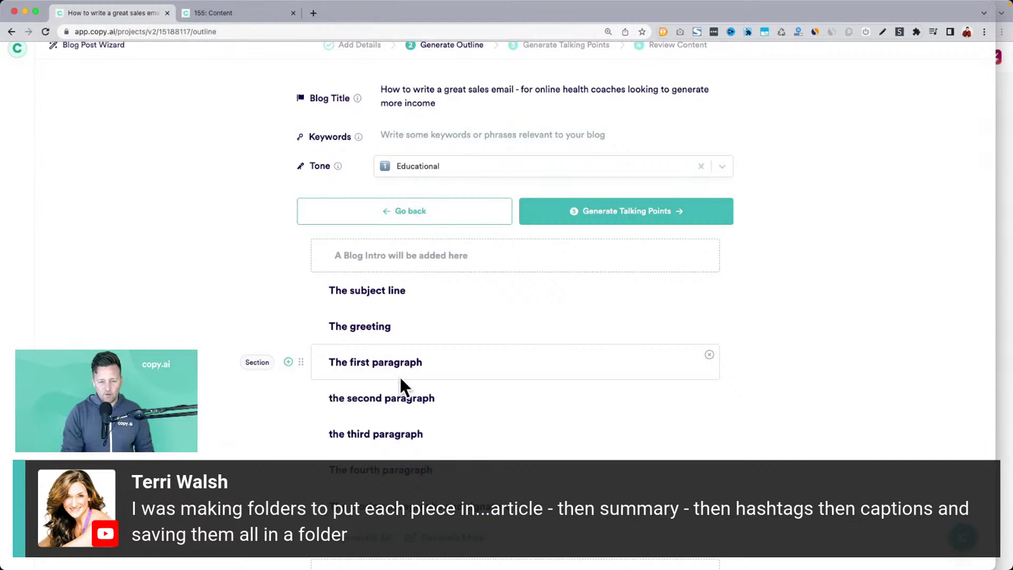
scroll(403, 384, "down", 3)
left_click(371, 475)
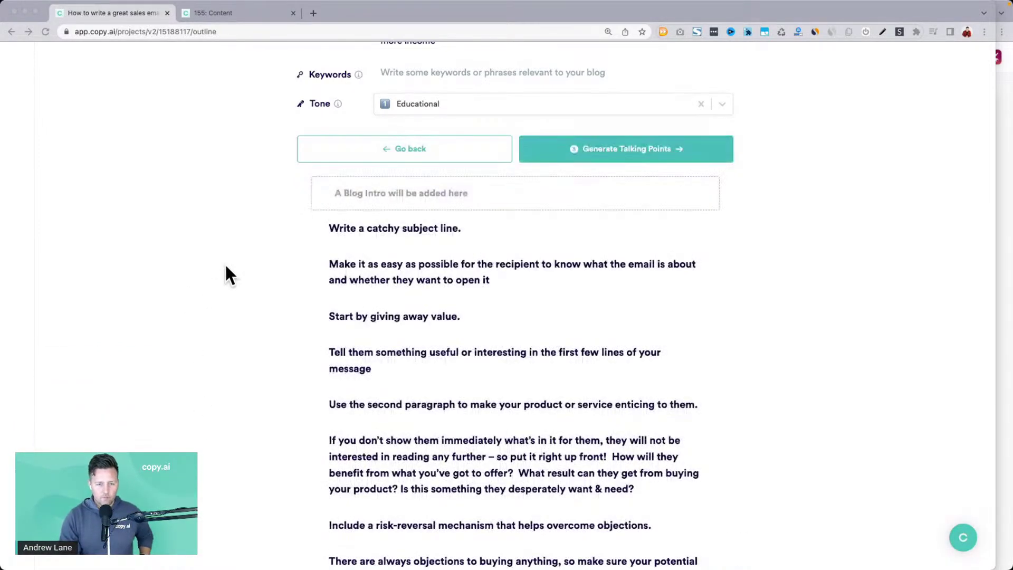
scroll(225, 266, "down", 1)
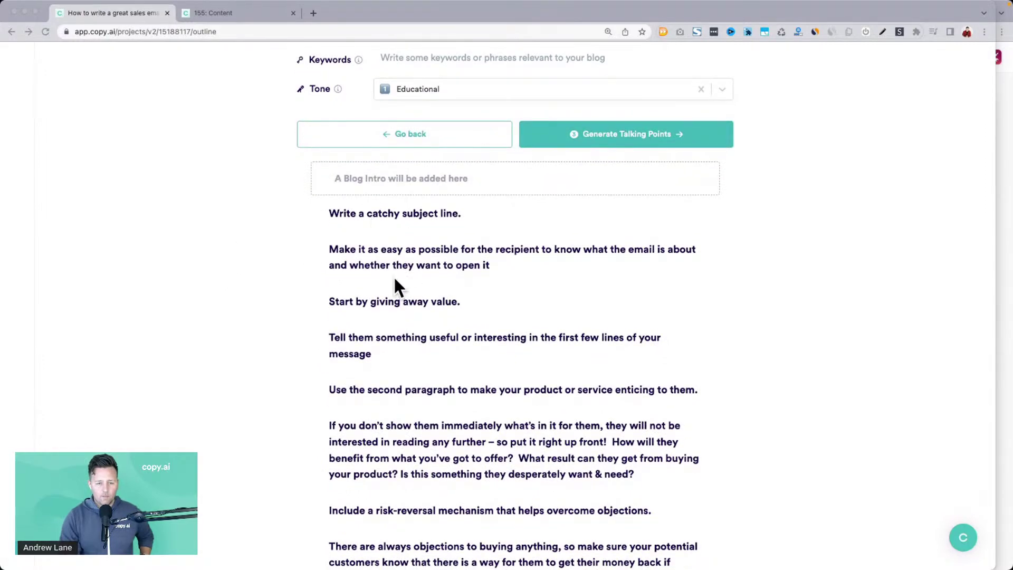
scroll(391, 290, "down", 5)
scroll(391, 290, "down", 4)
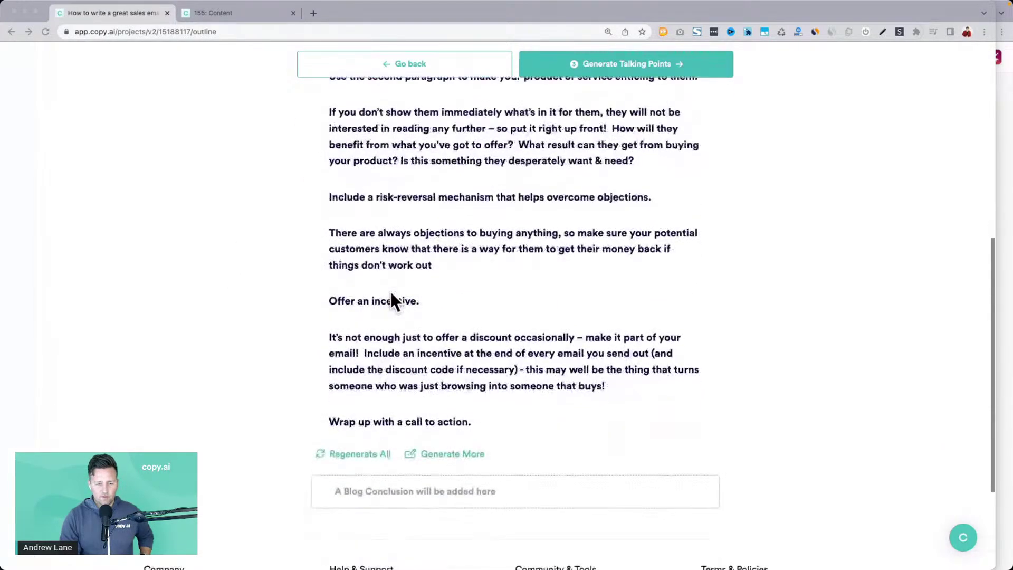
left_click(338, 453)
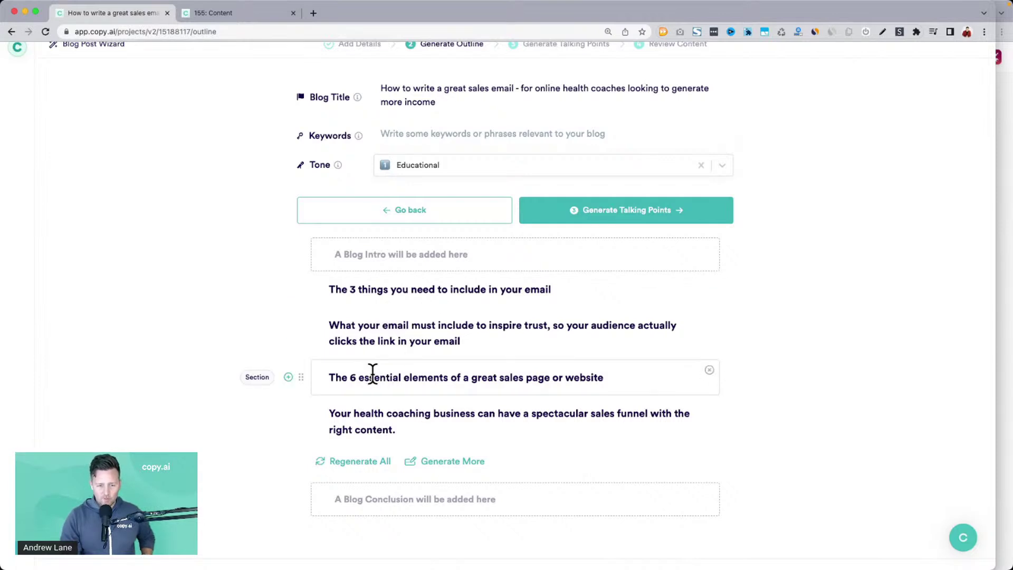
scroll(432, 379, "down", 1)
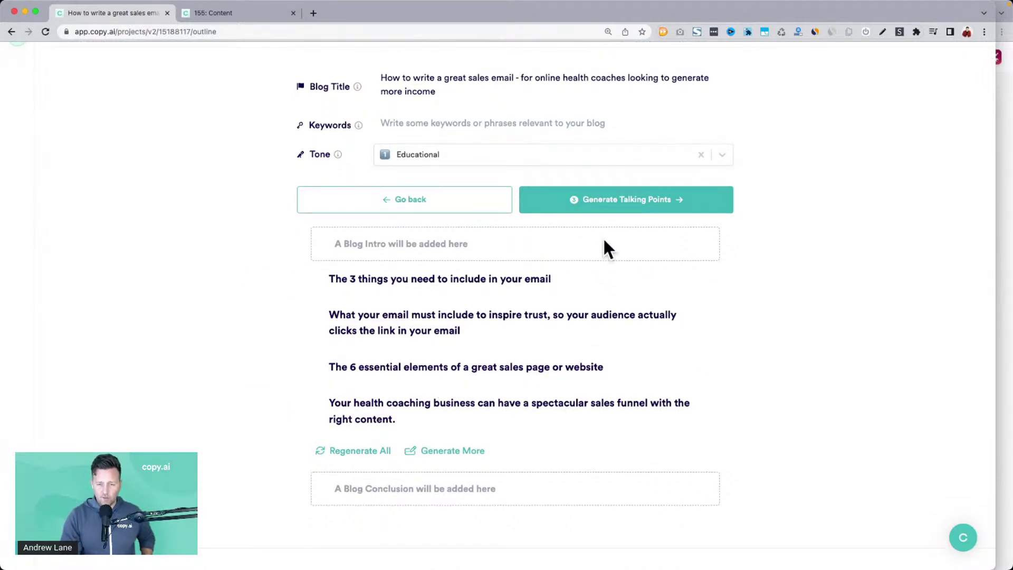
Step: Generate talking points for the outline and look through the points listed under each section
left_click(626, 204)
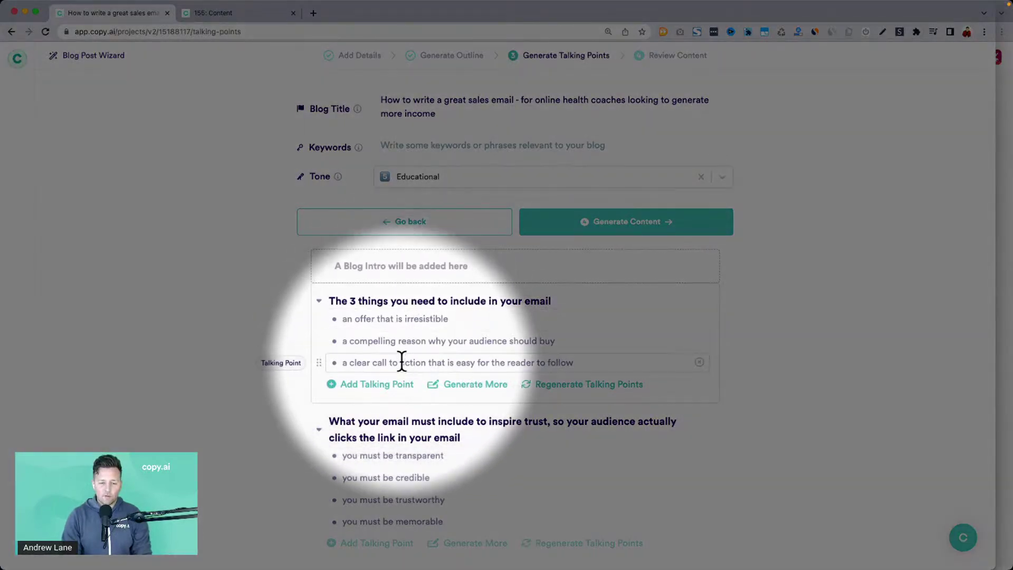
scroll(393, 318, "down", 3)
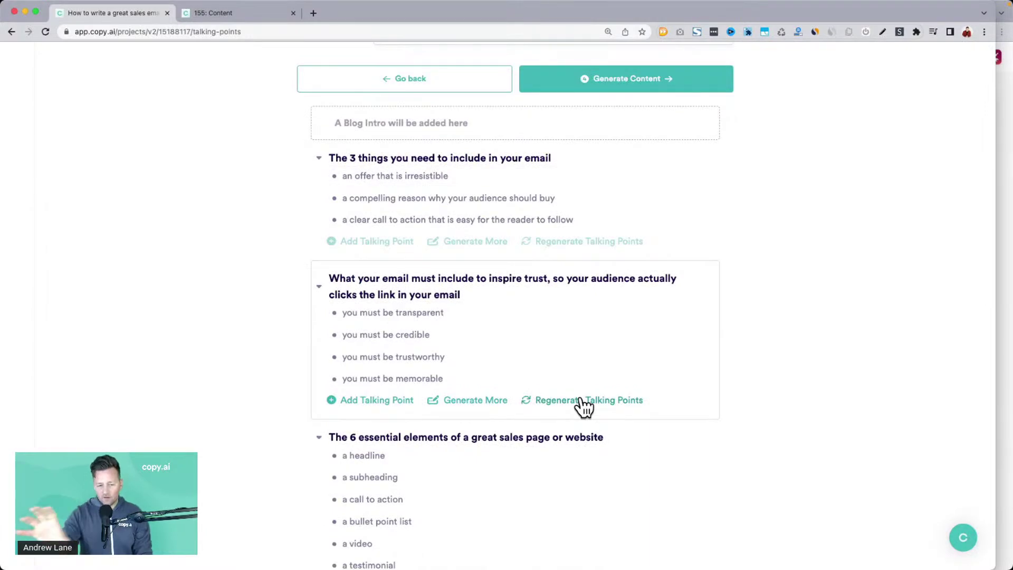
scroll(582, 406, "down", 3)
scroll(581, 401, "up", 2)
scroll(582, 397, "up", 5)
Step: Generate the full content from the talking points, review it through the conclusion, and create the blog post
left_click(616, 178)
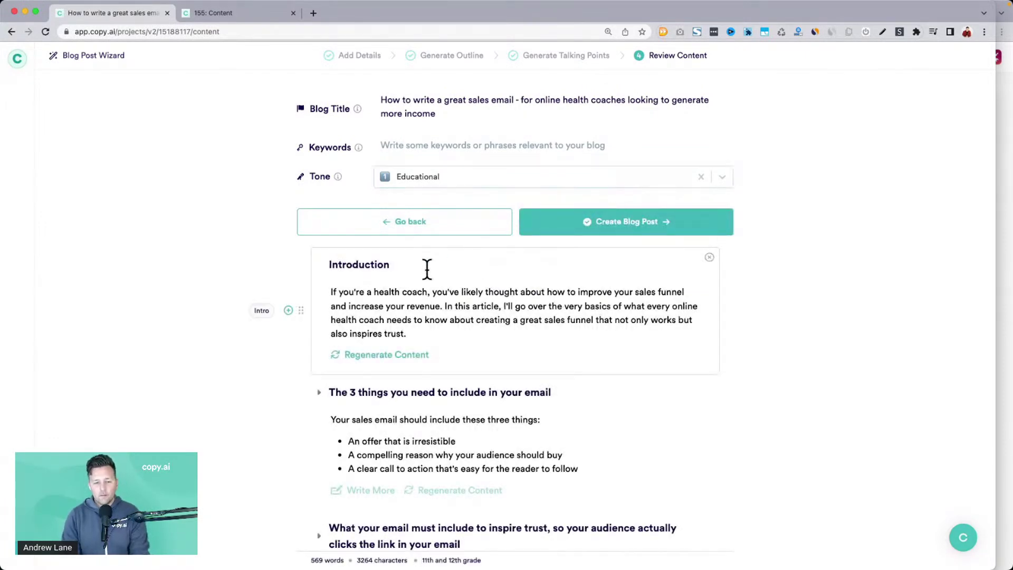
scroll(369, 292, "down", 15)
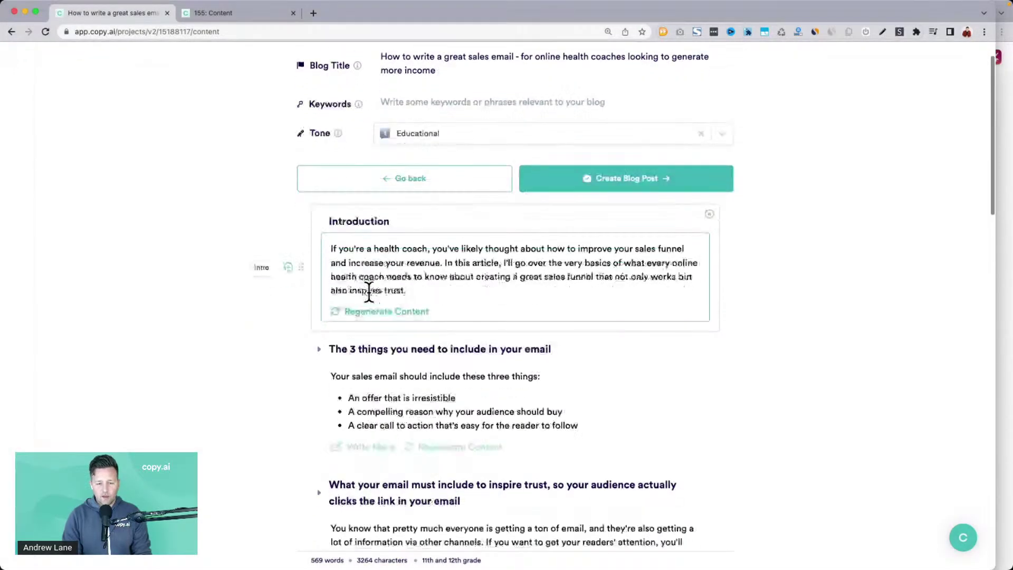
scroll(380, 298, "down", 3)
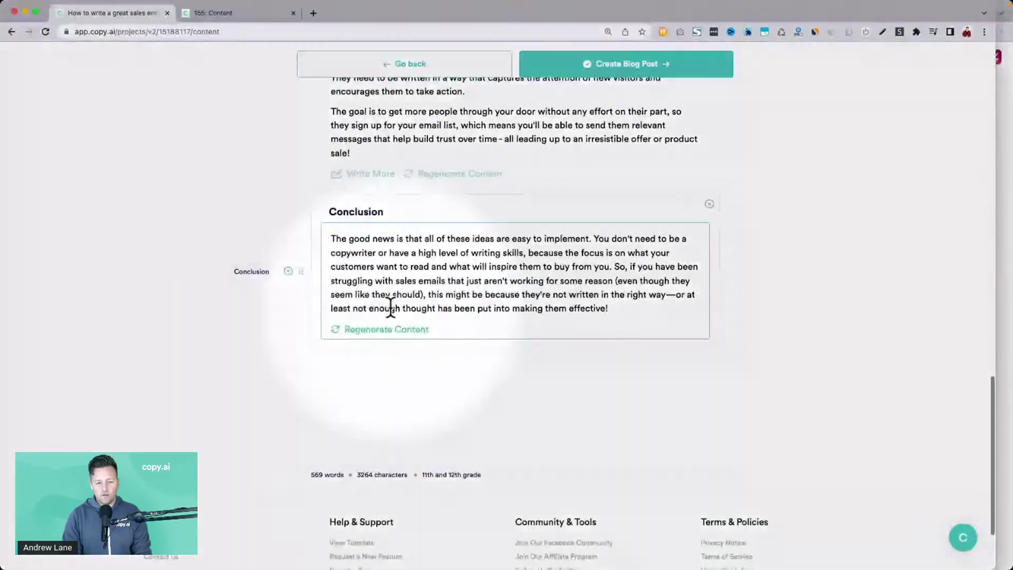
scroll(390, 300, "up", 3)
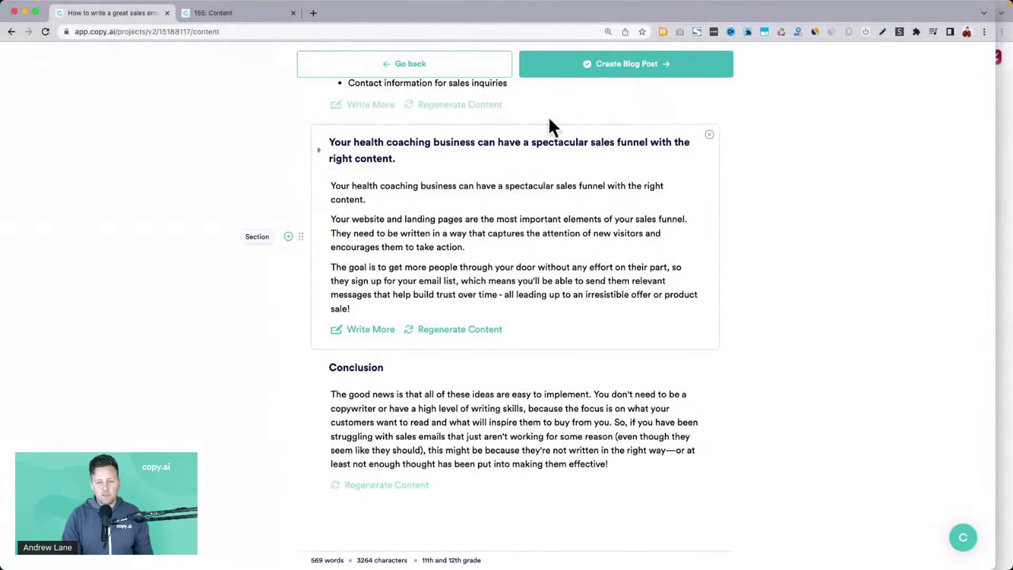
left_click(597, 65)
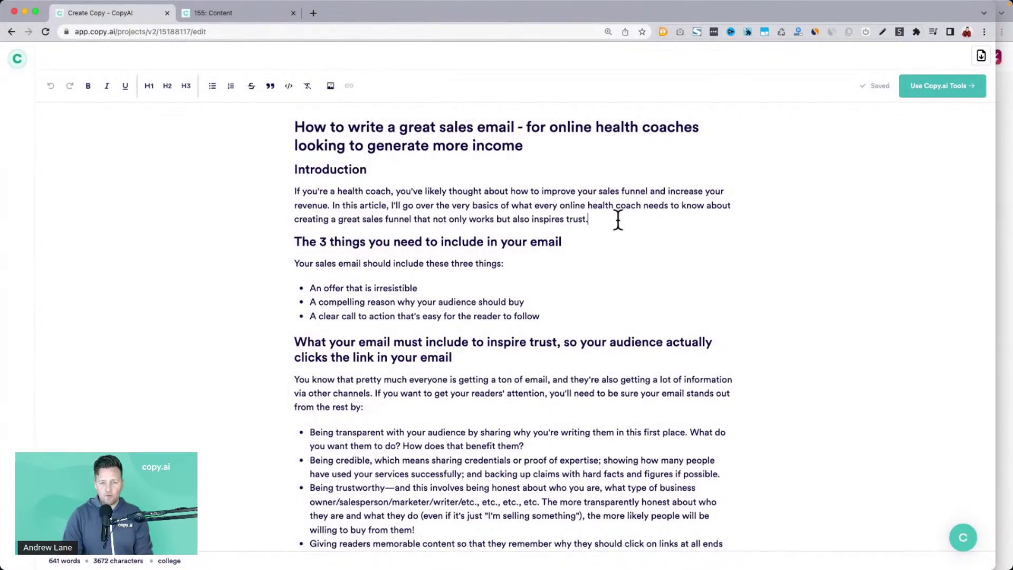
Step: Request a Write more suggestion at the end of the introduction paragraph and dismiss it
left_click(616, 219)
key("Tab")
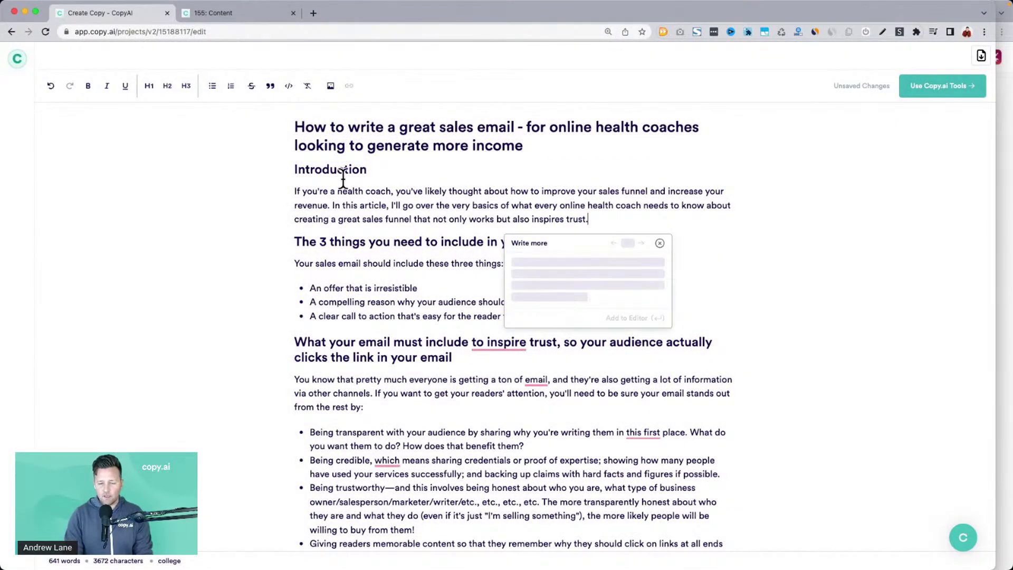
key("Escape")
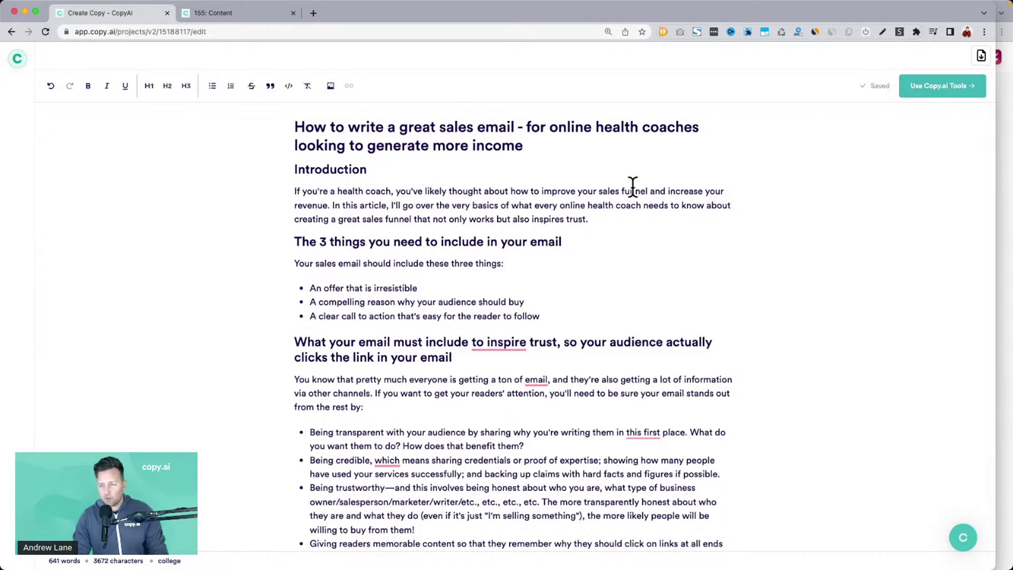
left_click(632, 186)
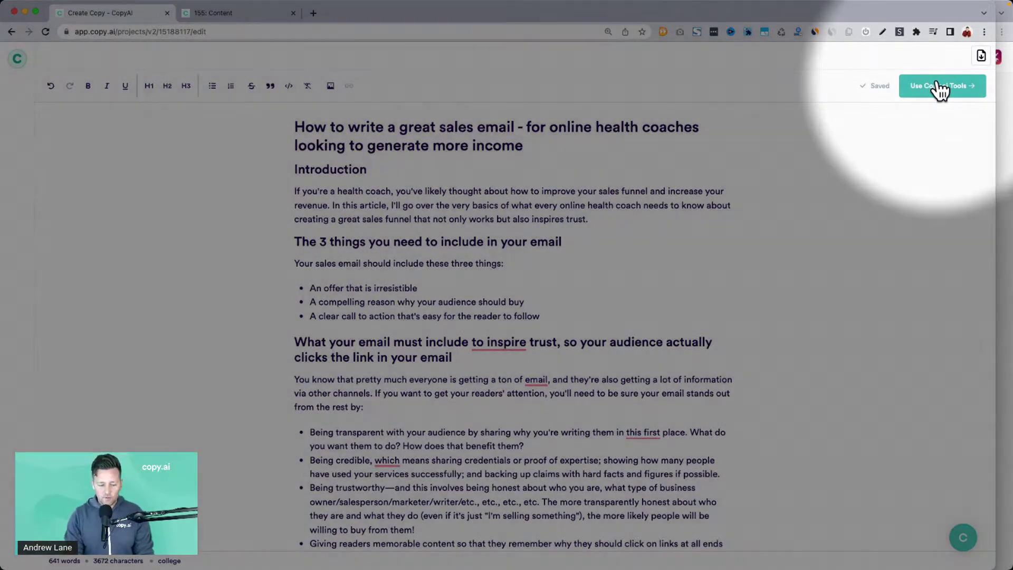
Step: Open the blog post alongside the Copy.ai tools and find and open the Hashtag Generator
left_click(938, 89)
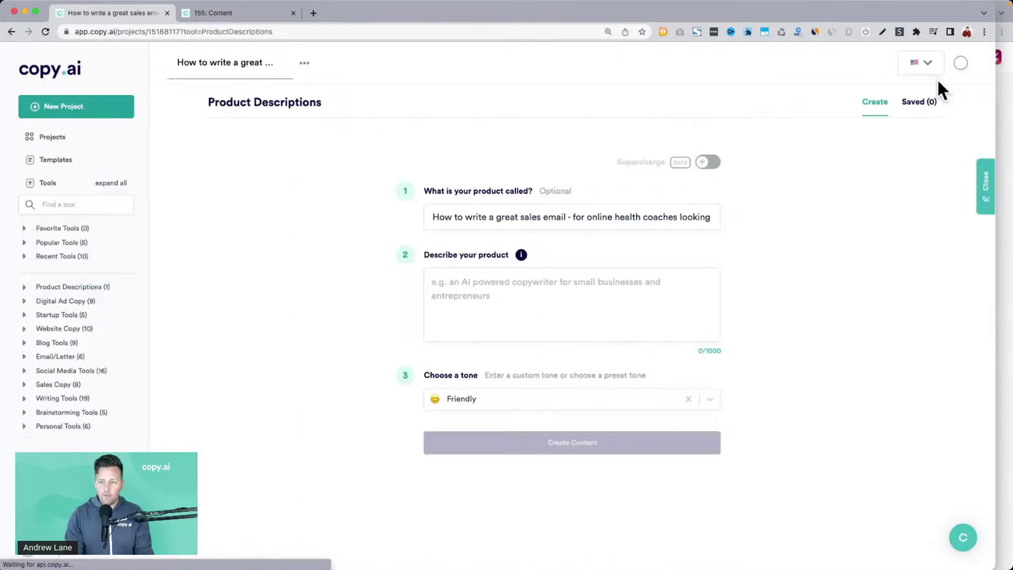
left_click_drag(678, 135, 801, 424)
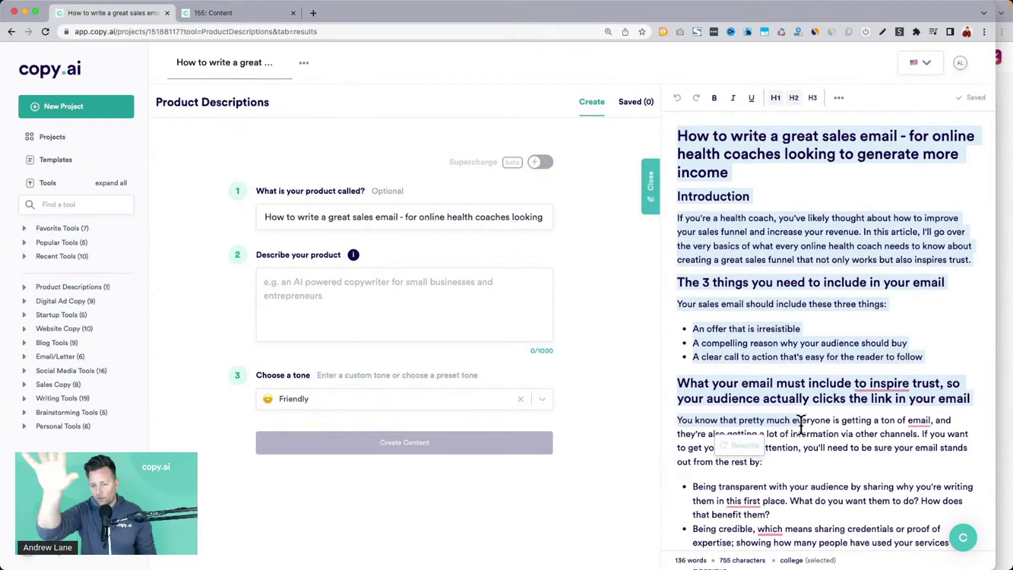
left_click(801, 423)
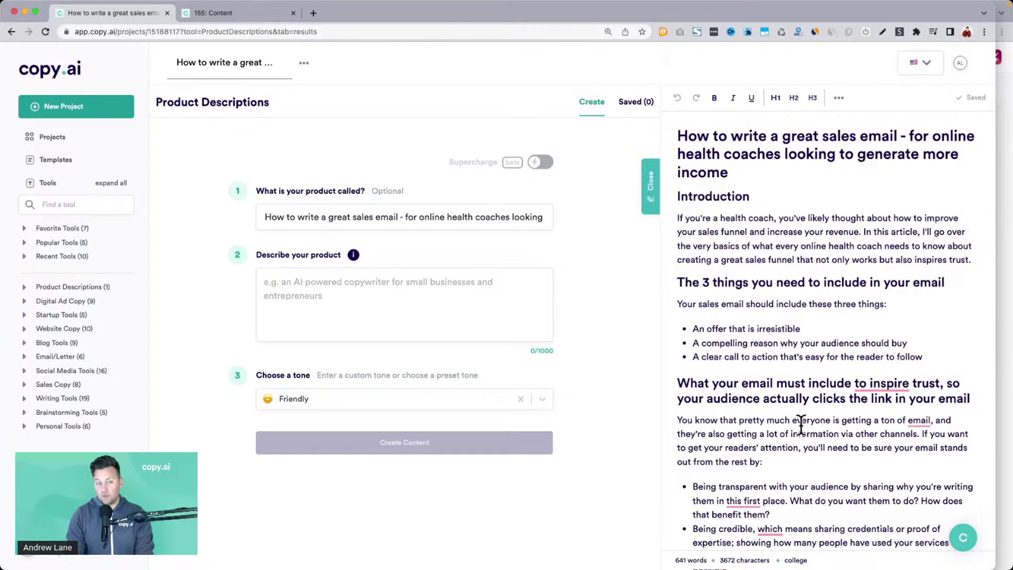
type("has")
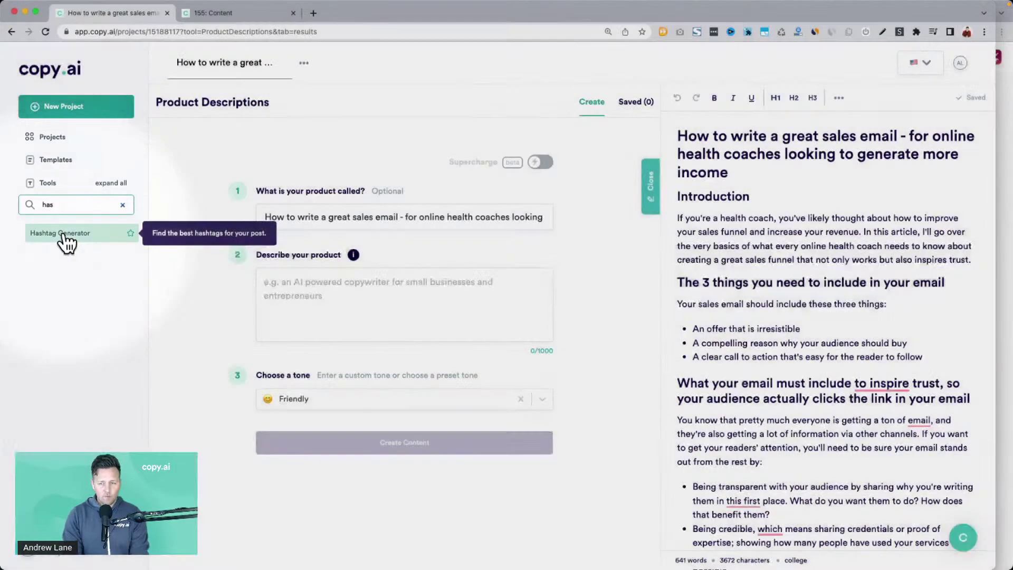
left_click(64, 235)
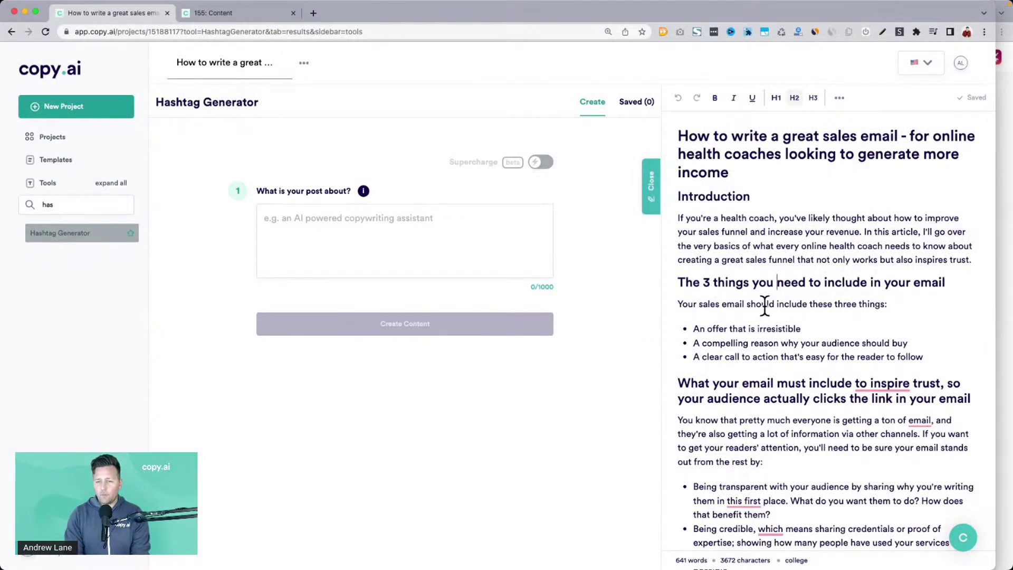
Step: Add the line "Hashtags:" above the article title, format it as Heading 1, and leave an empty line beneath it
left_click(679, 136)
key("Return")
key("Return")
key("Up")
type("H")
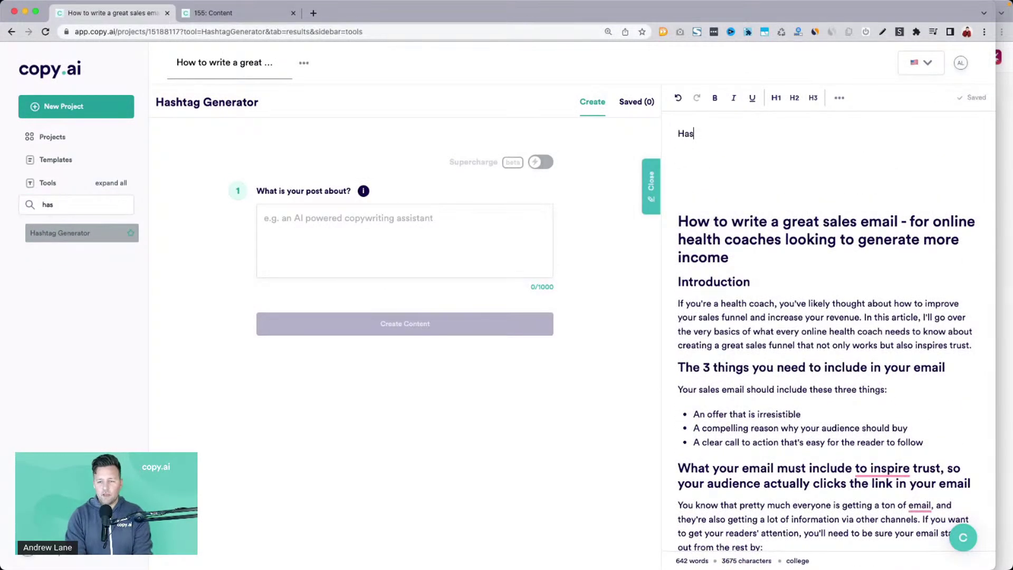
key("Return")
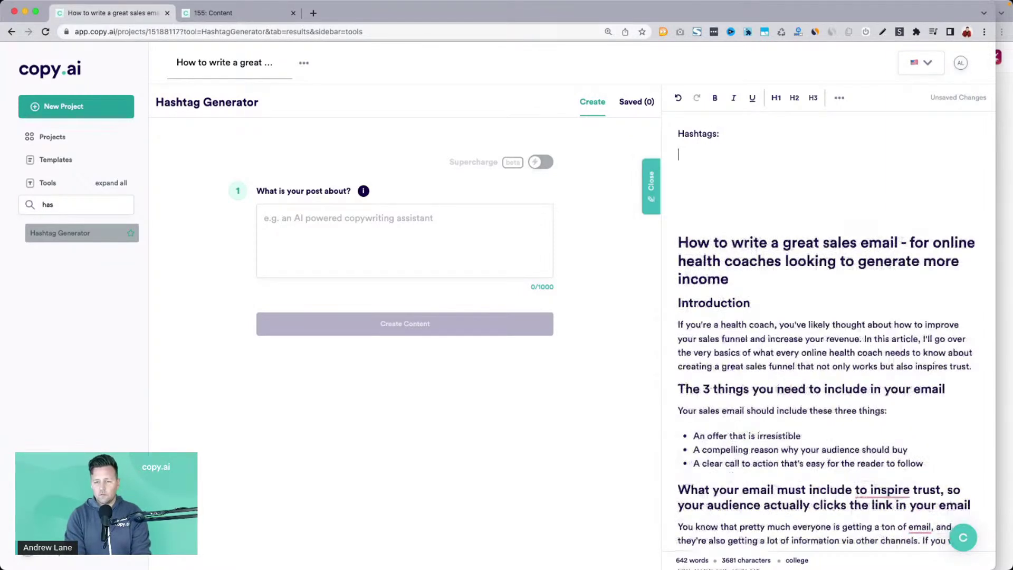
key("super+alt+1")
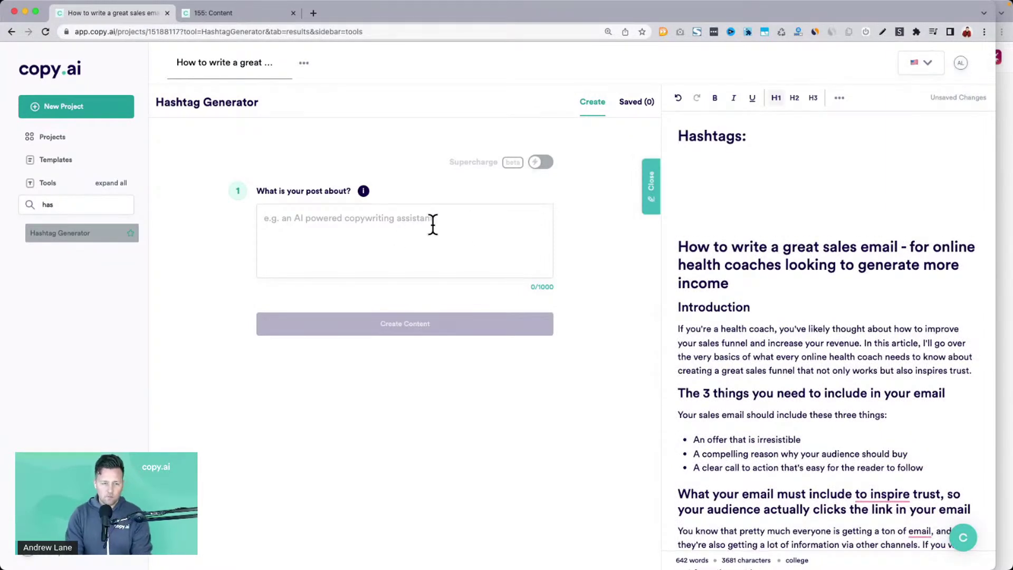
Step: Generate hashtags using "How to write a great sales email" copied from the article title as the post topic
left_click(350, 219)
left_click(898, 245)
key("super+shift+Left")
key("super+c")
left_click(463, 248)
key("super+v")
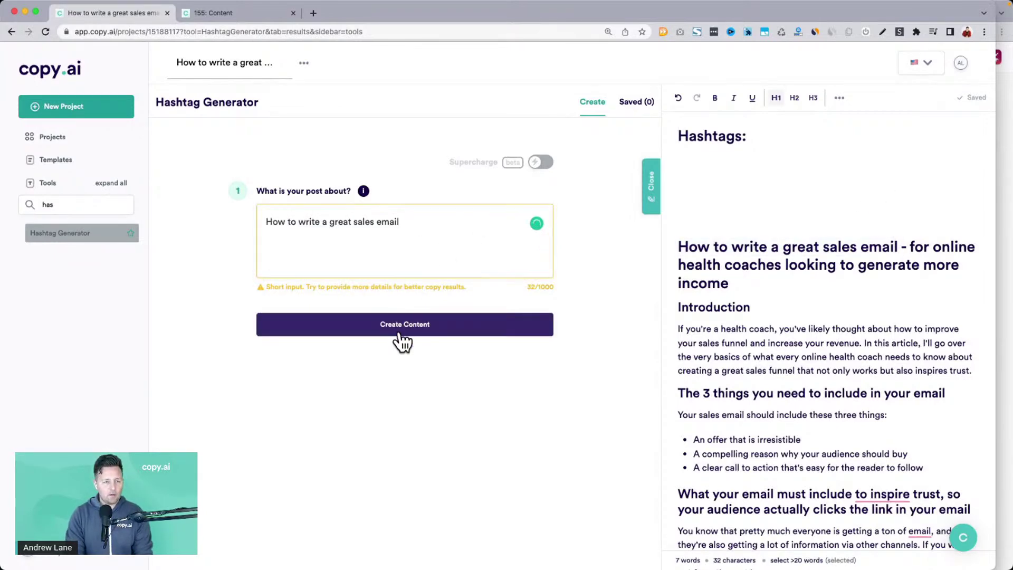
left_click(399, 329)
Step: Add a Heading 1 line reading "Keywords:" below the Hashtags section of the document
left_click(797, 155)
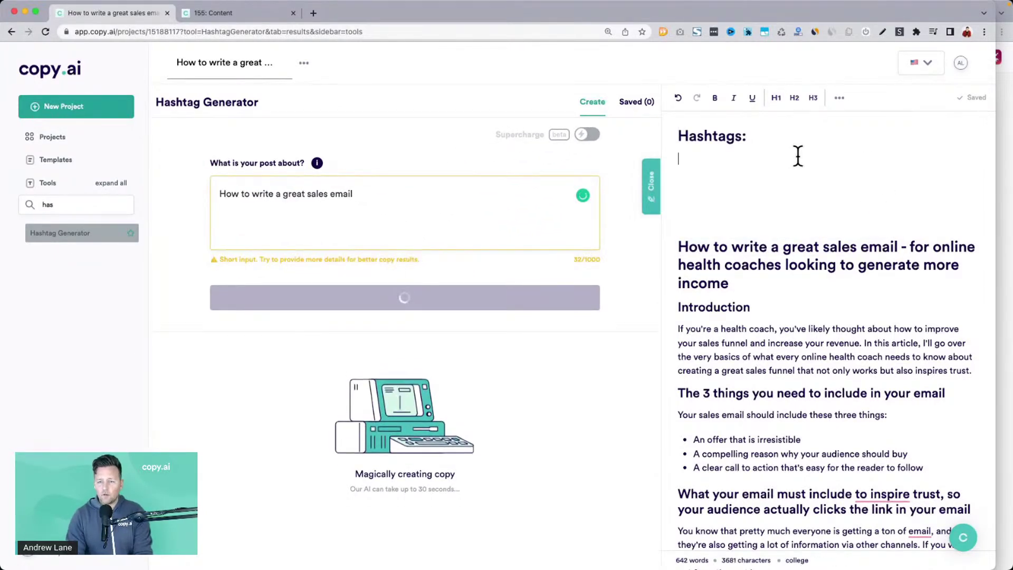
key("Return")
type("Keywords:")
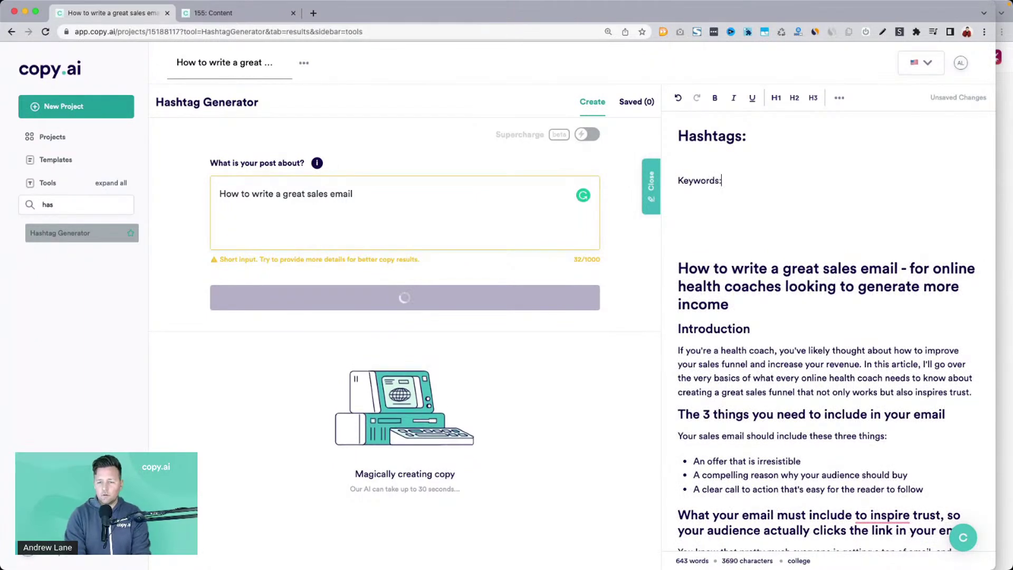
key("super+alt+1")
key("Return")
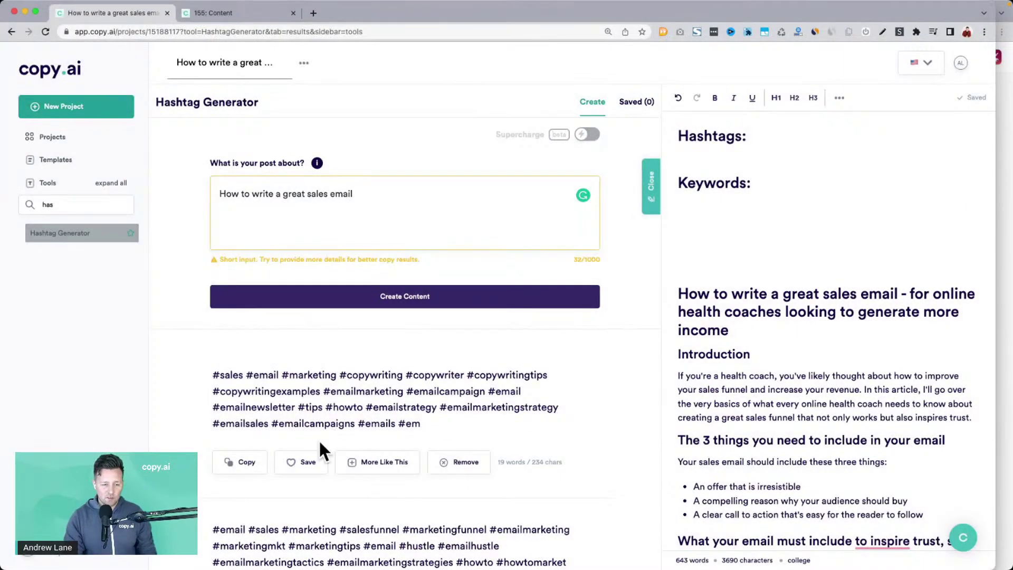
Step: Copy the first generated hashtag set into the document under the Hashtags heading
scroll(318, 439, "down", 3)
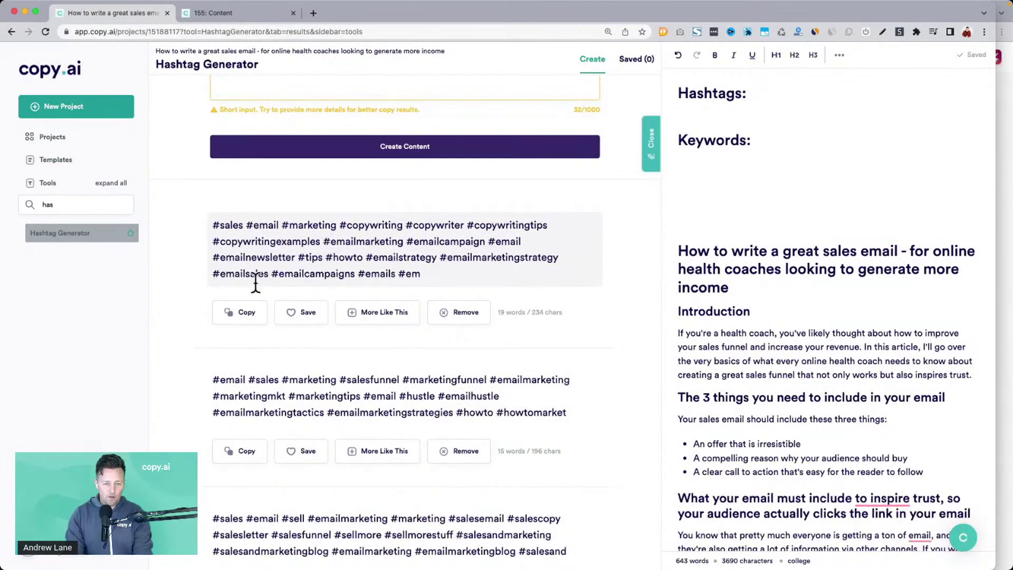
left_click(240, 312)
key("super+v")
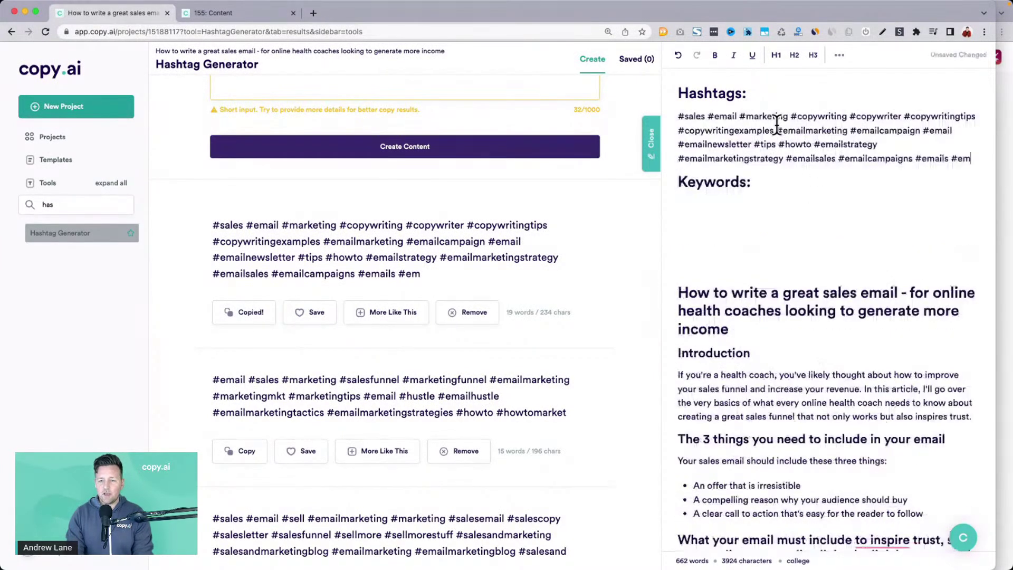
scroll(321, 106, "up", 1)
Step: Open the Keyword Generator and generate keywords for "How to write a great sales email"
double_click(86, 203)
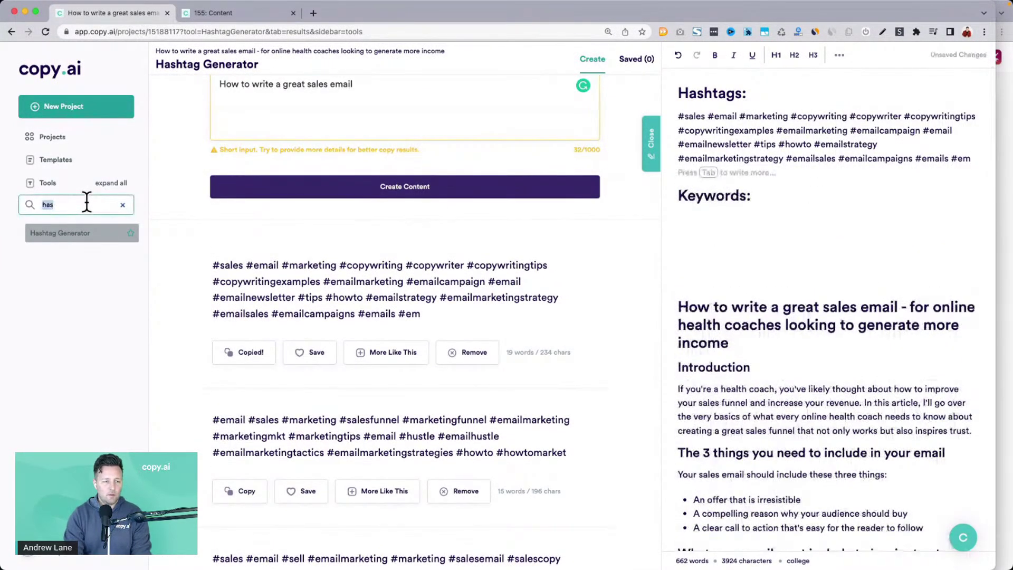
type("KEY")
left_click(63, 252)
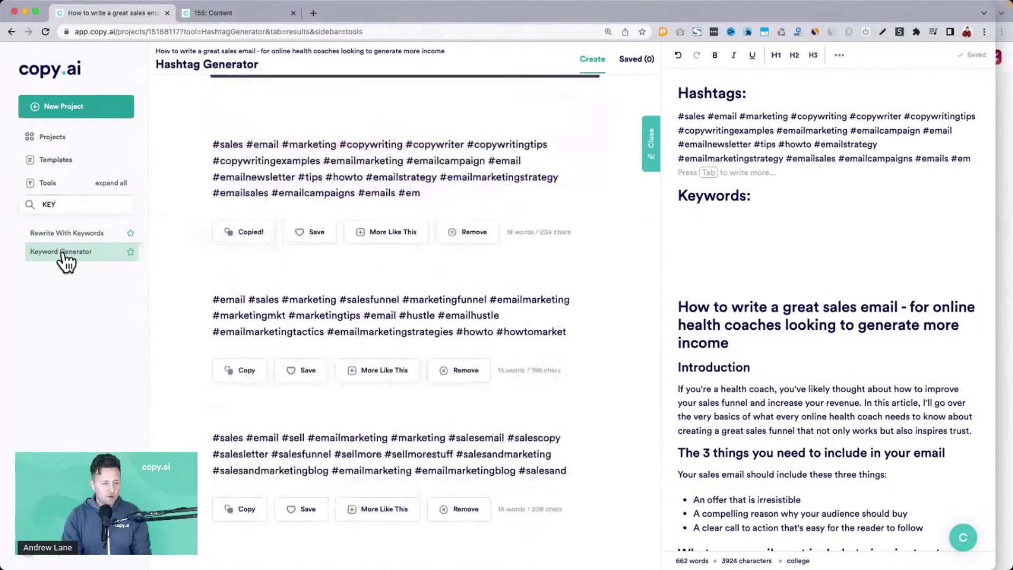
left_click(389, 325)
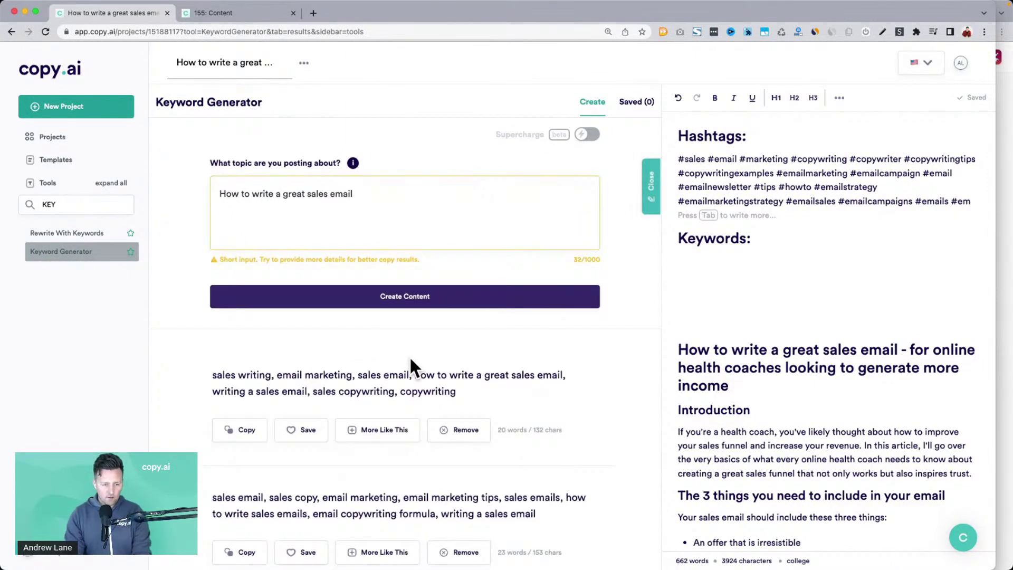
Step: Copy the second keyword result, starting with "sales email, sales copy", into the document under the Keywords heading
scroll(400, 364, "down", 4)
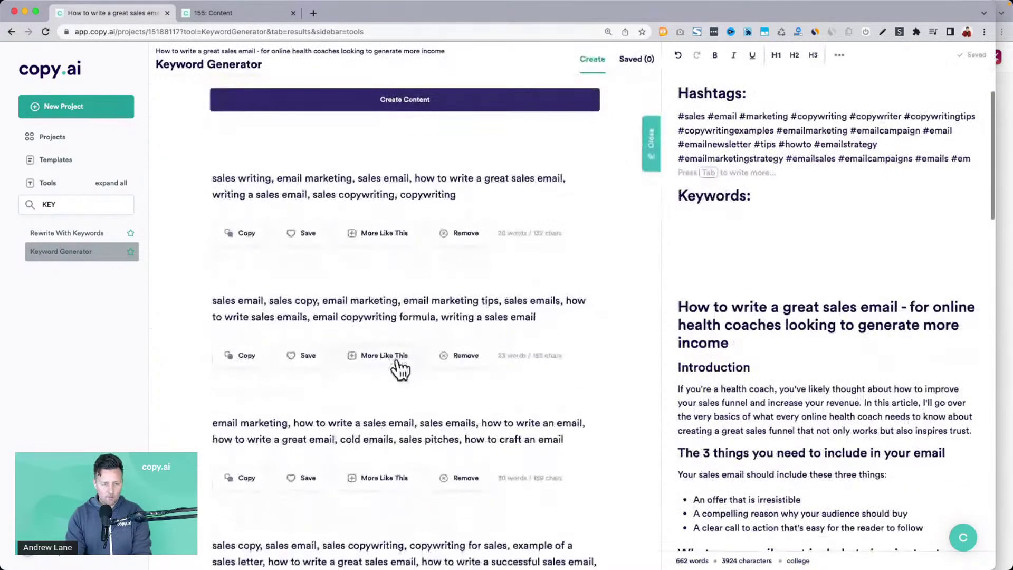
left_click(228, 356)
left_click(781, 227)
key("super+v")
Step: Open the Meta Descriptions tool and set the product description to "A blog about how to write a great sales email"
left_click(49, 201)
type("meta")
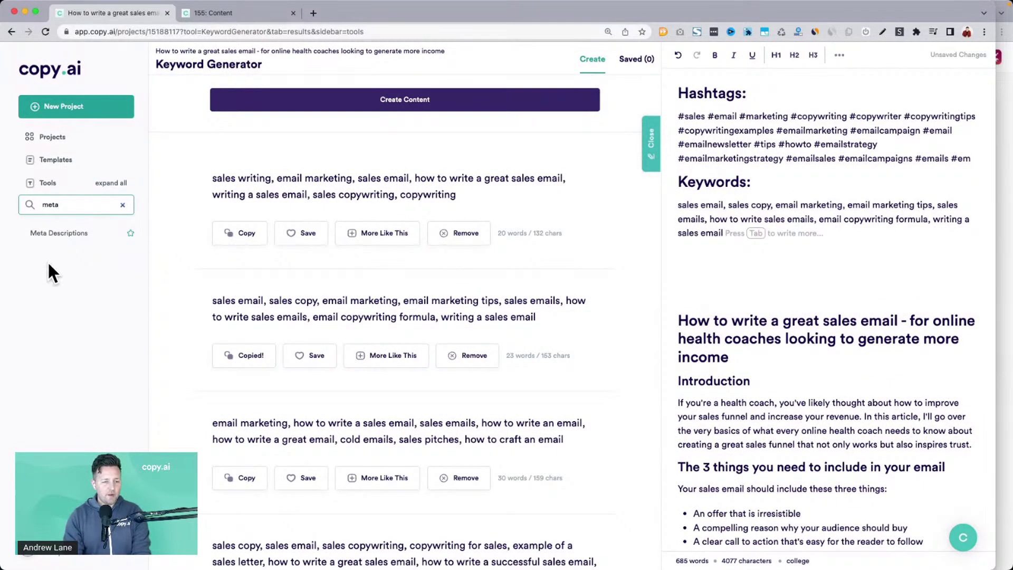
left_click(74, 233)
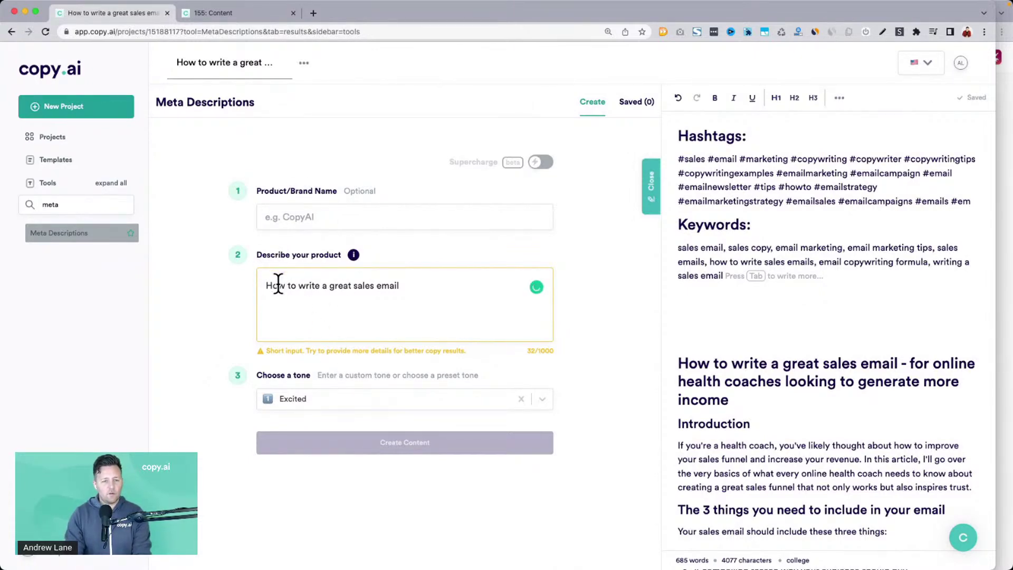
type("A blgo about ")
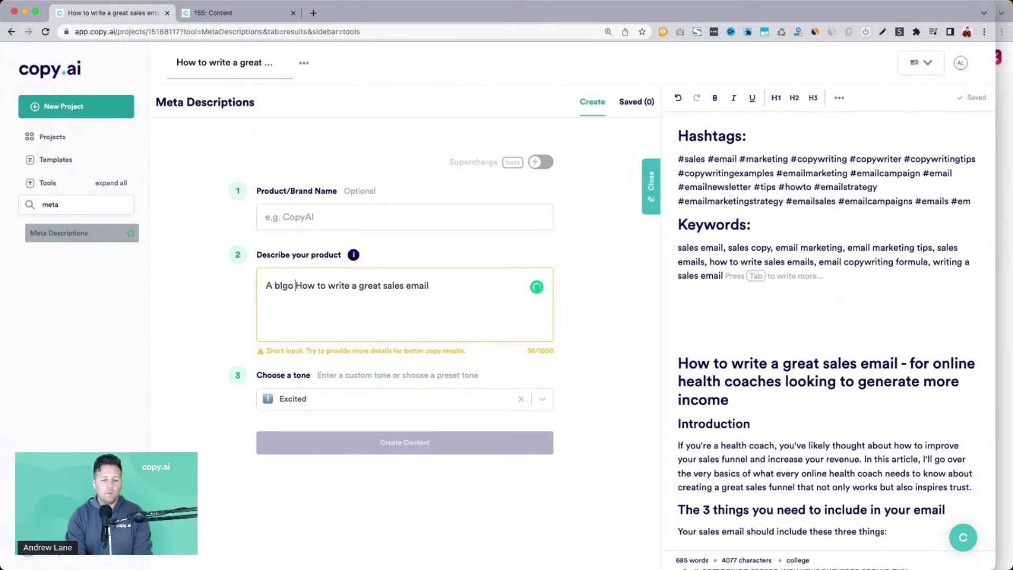
type("h")
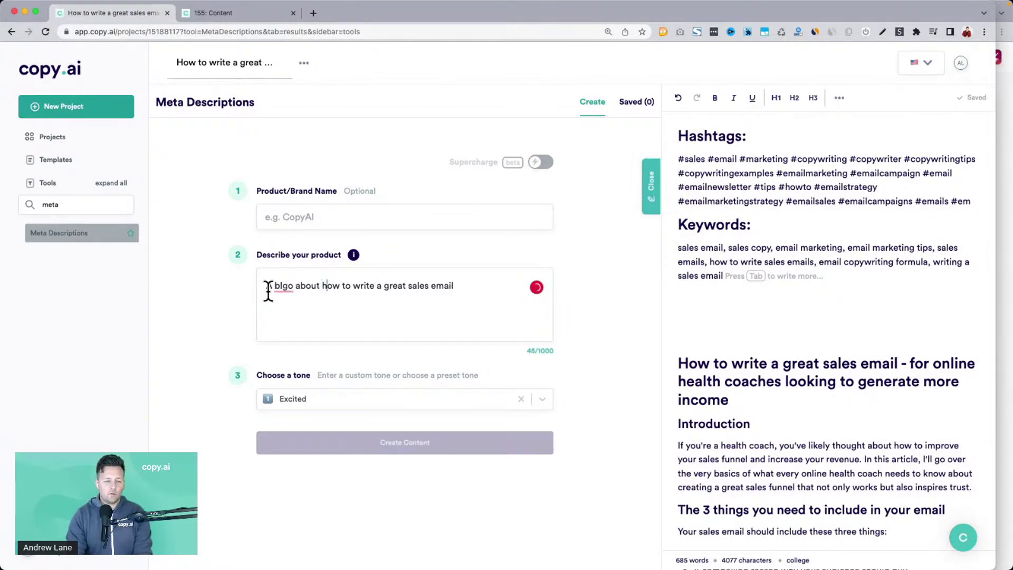
mouse_move(285, 285)
left_click(290, 307)
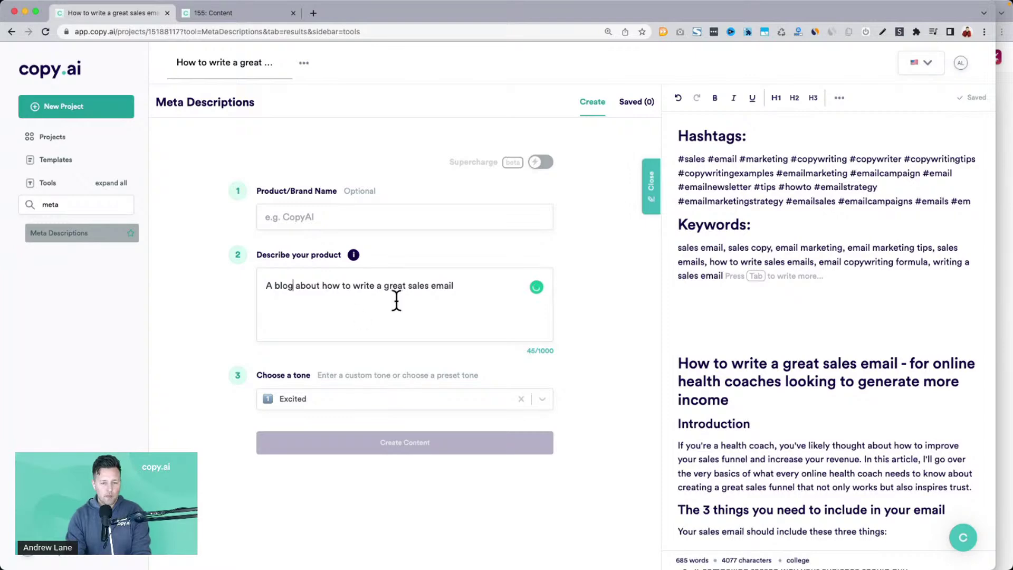
Step: Set the tone to Friendly and generate the meta descriptions
left_click(344, 397)
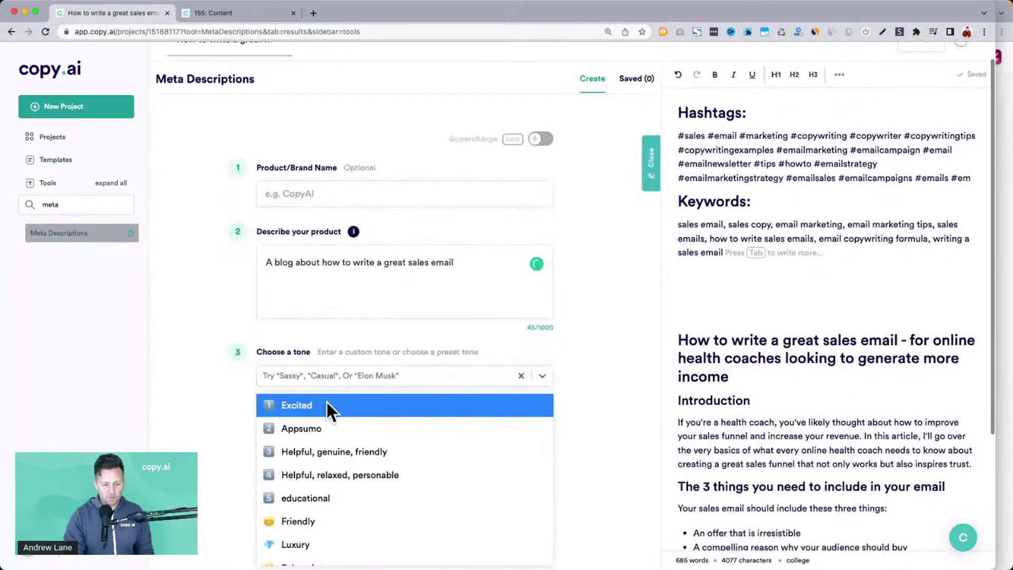
left_click(318, 516)
left_click(351, 424)
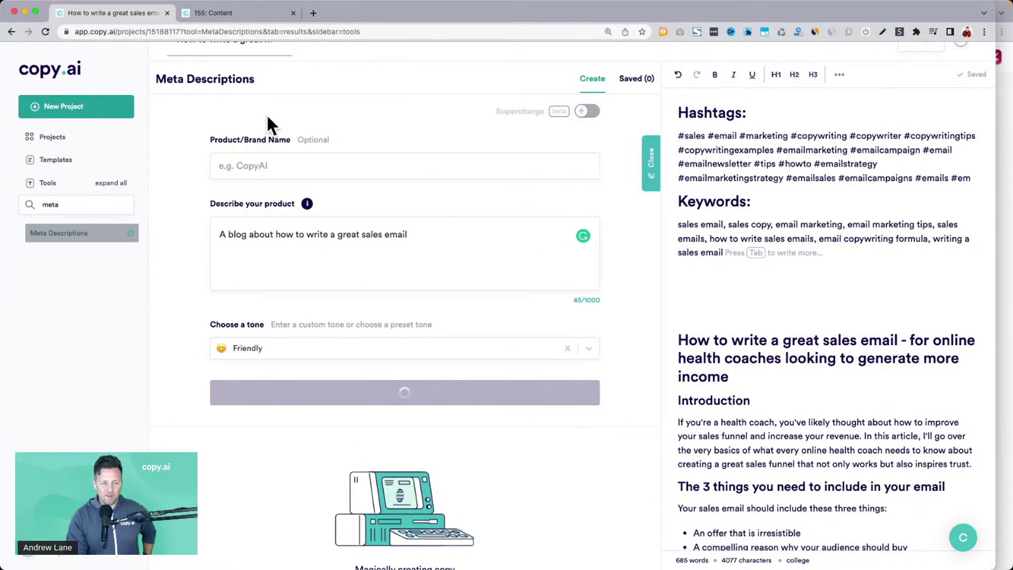
Step: Copy the "less spammy way" meta description into the document beneath a new Heading 1 line reading "Meta description:"
scroll(440, 187, "down", 6)
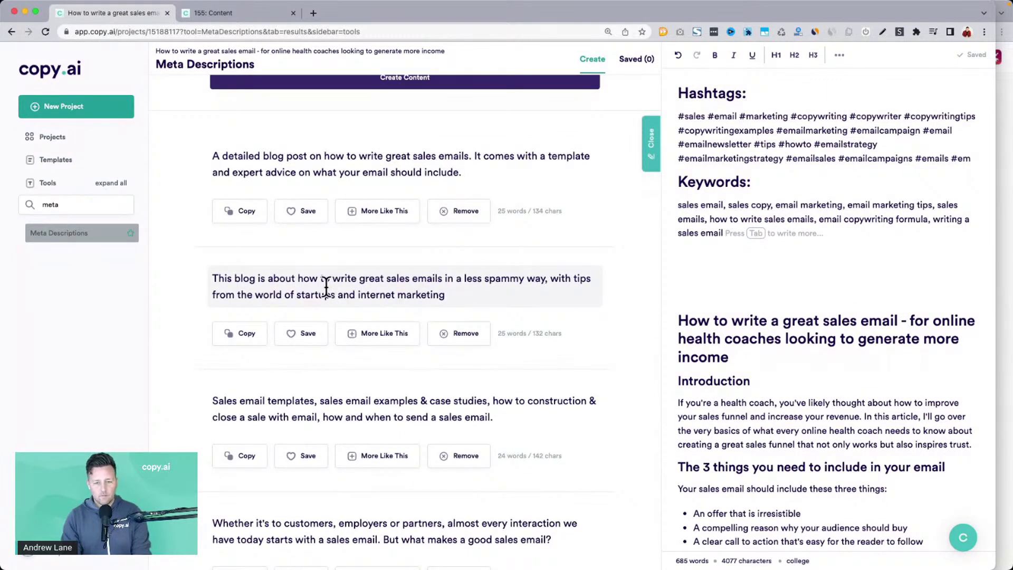
triple_click(327, 293)
key("ctrl+c")
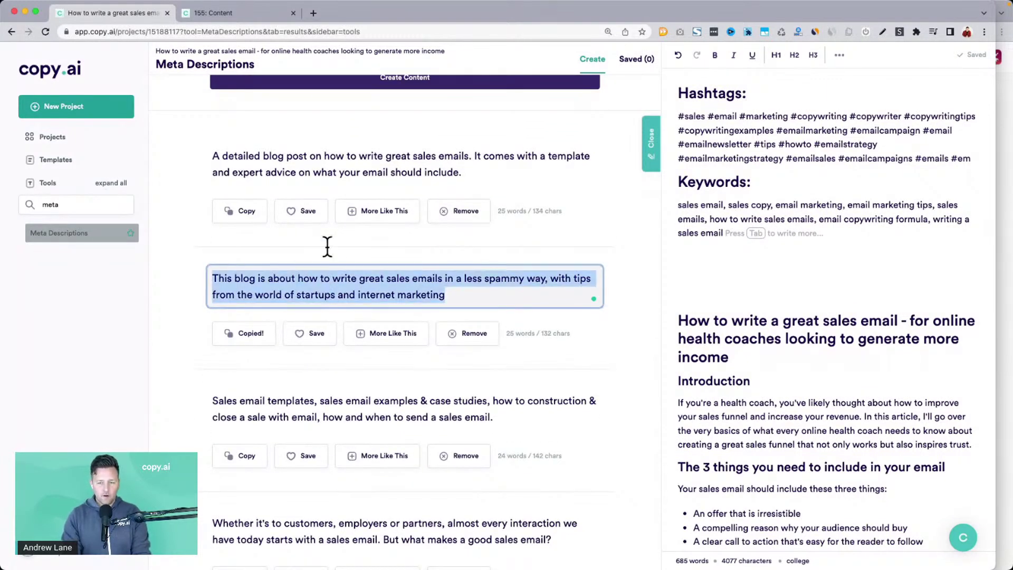
left_click(805, 252)
type("Meta description")
key("super+alt+1")
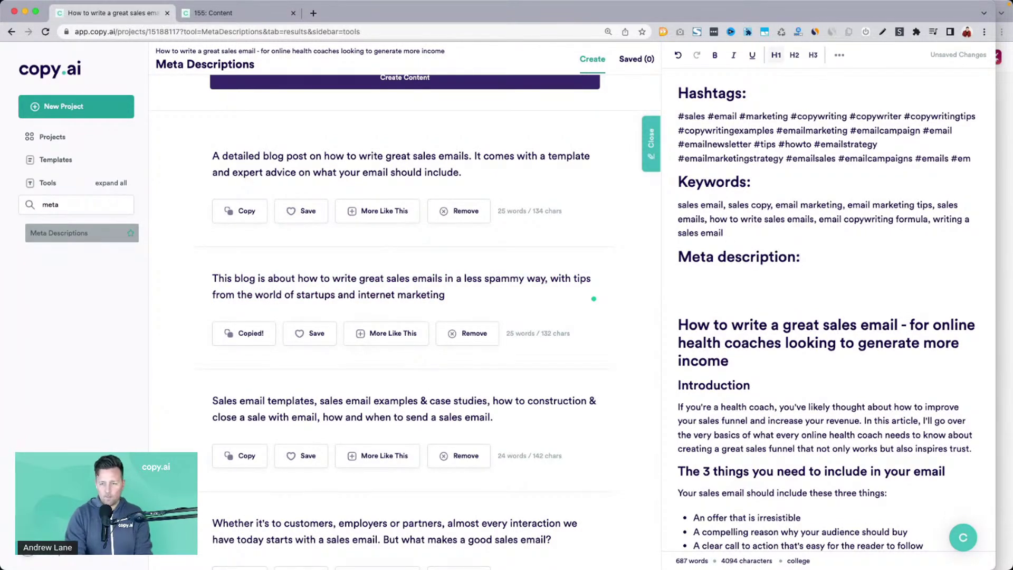
key("super+v")
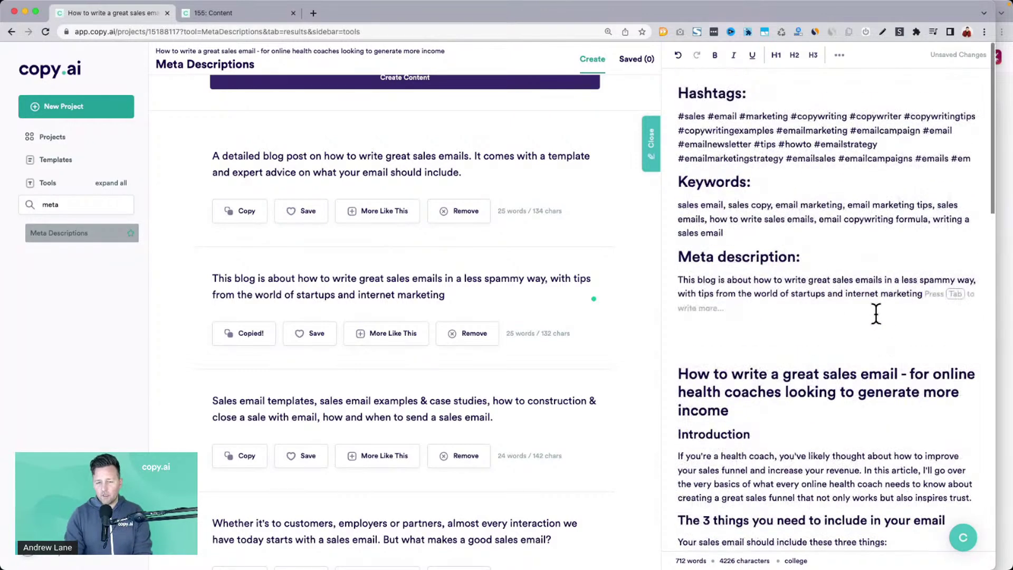
Step: Open the Freestyle tool and enter "A list of 5 blog title ideas" as the content to create
scroll(572, 354, "up", 10)
left_click(258, 196)
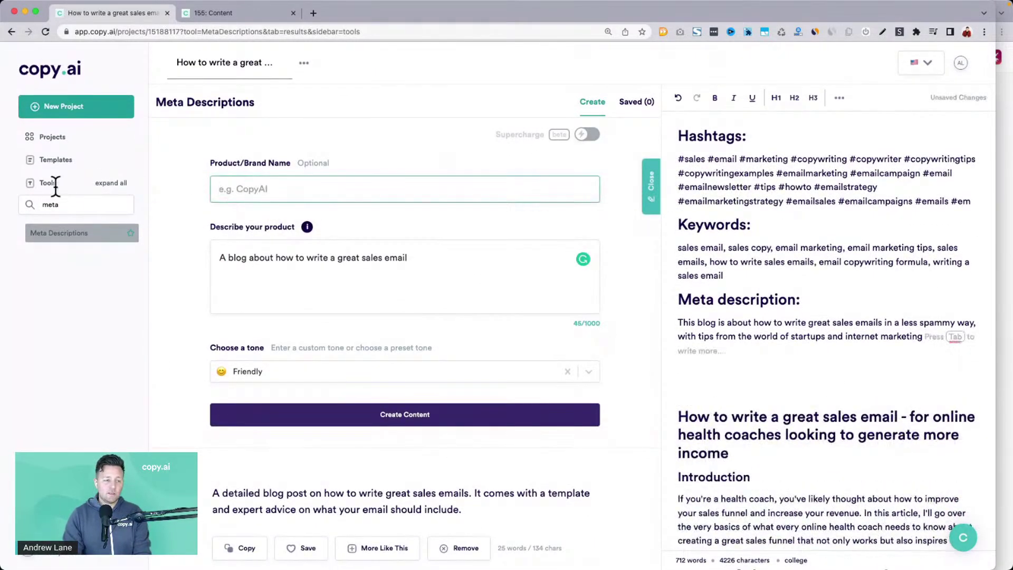
left_click(57, 204)
key("BackSpace")
key("BackSpace")
key("BackSpace")
type("free")
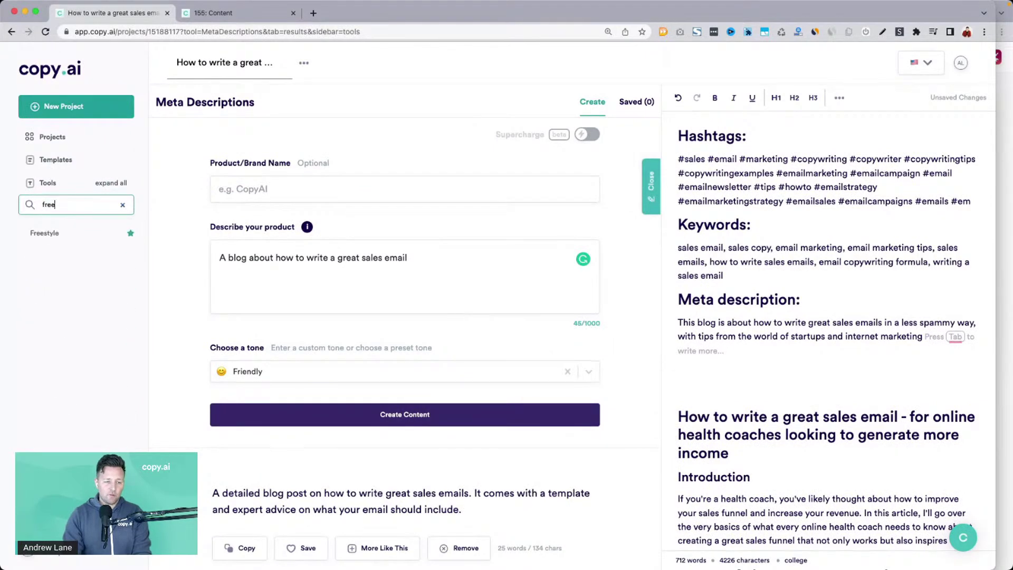
left_click(60, 239)
left_click(337, 211)
type("A list of 5 blog title ideas")
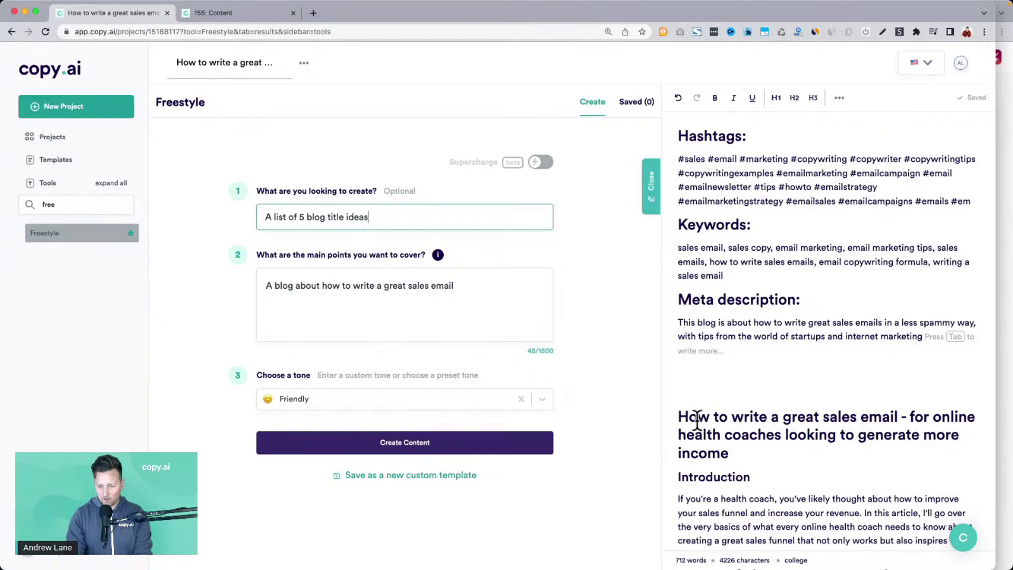
Step: Replace the main points with "Blog article:" followed by the full article title copied from the document
left_click(680, 417)
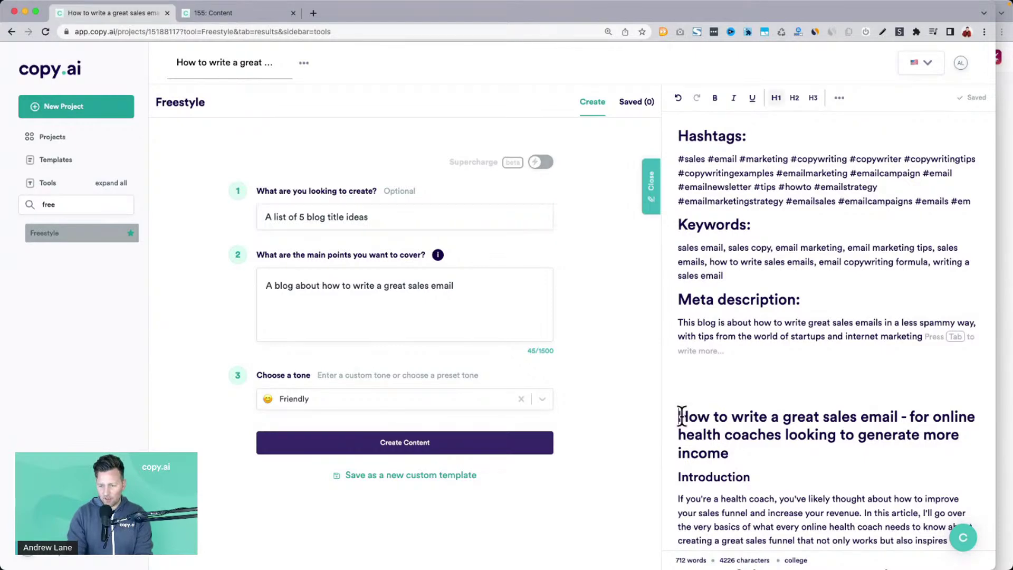
left_click(758, 453, "shift")
triple_click(336, 316)
type("Blog art")
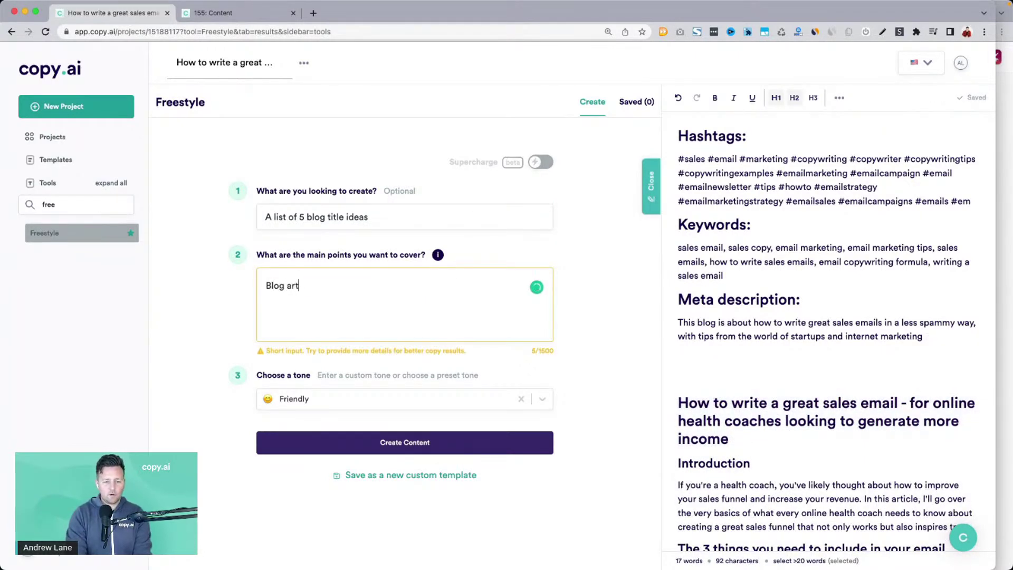
type("icle:")
key("super+v")
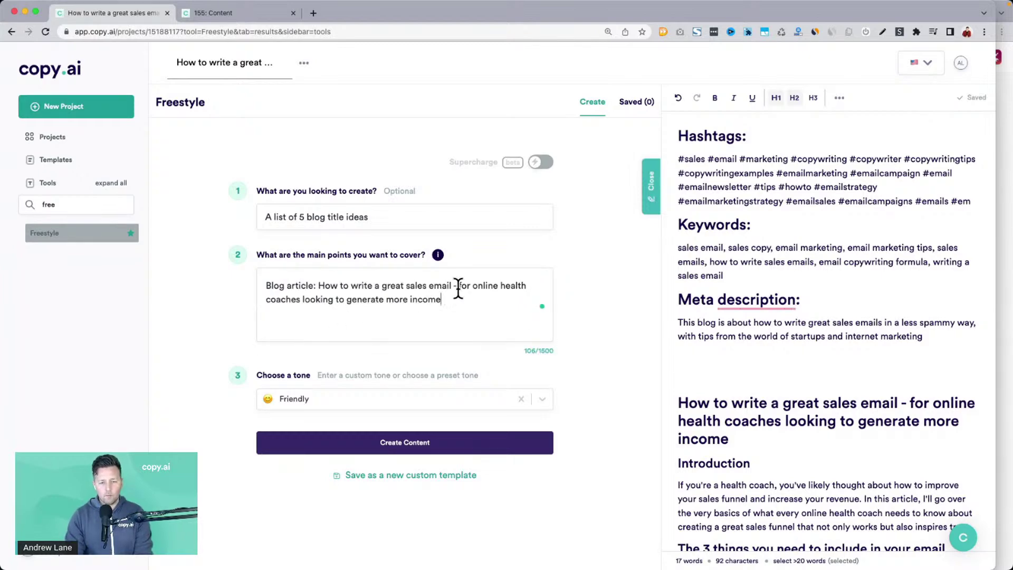
Step: Move the audience onto its own "Target audience:" line in the main points and extend the requested content with "that will attract my ideal customer"
key("BackSpace")
key("Return")
type("Target audience:")
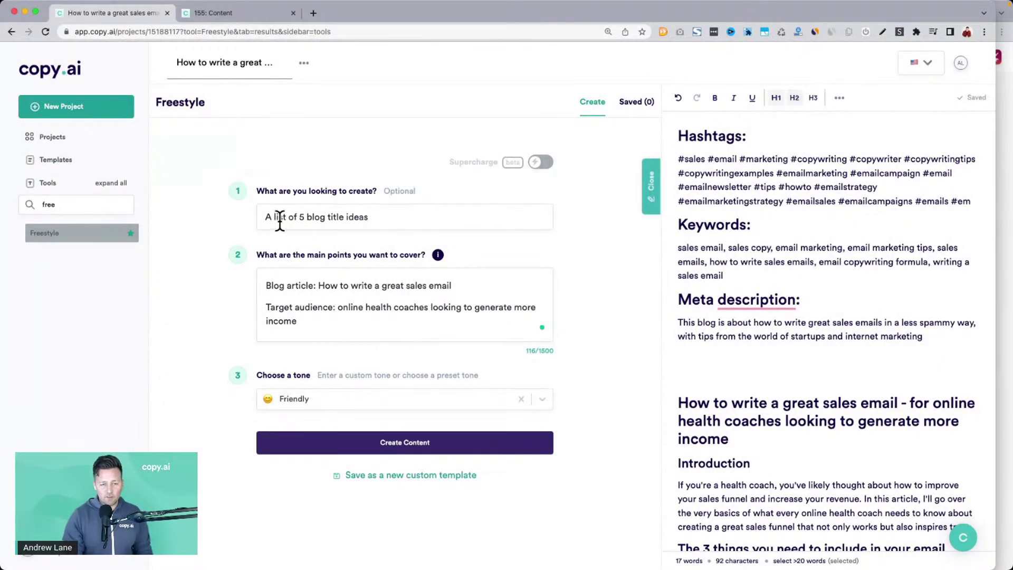
left_click(380, 217)
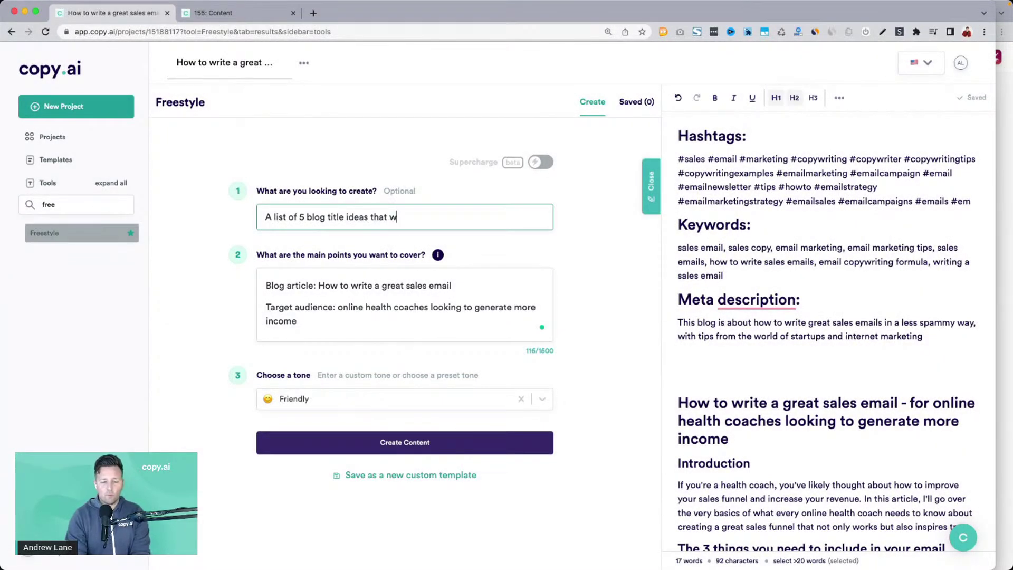
type("that will attract my ideal customer")
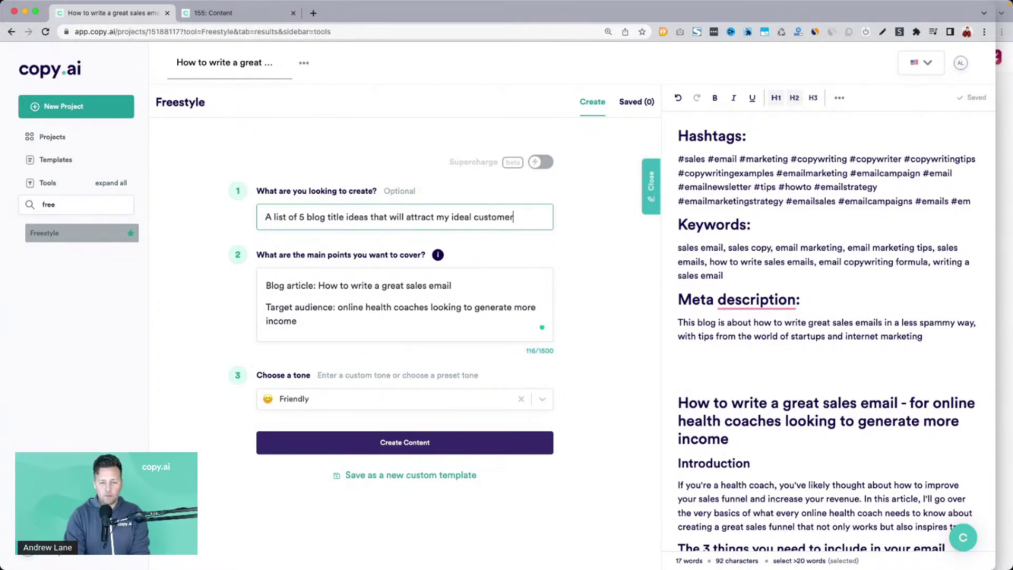
Step: Set the tone to Educational and generate the blog title ideas
left_click(308, 398)
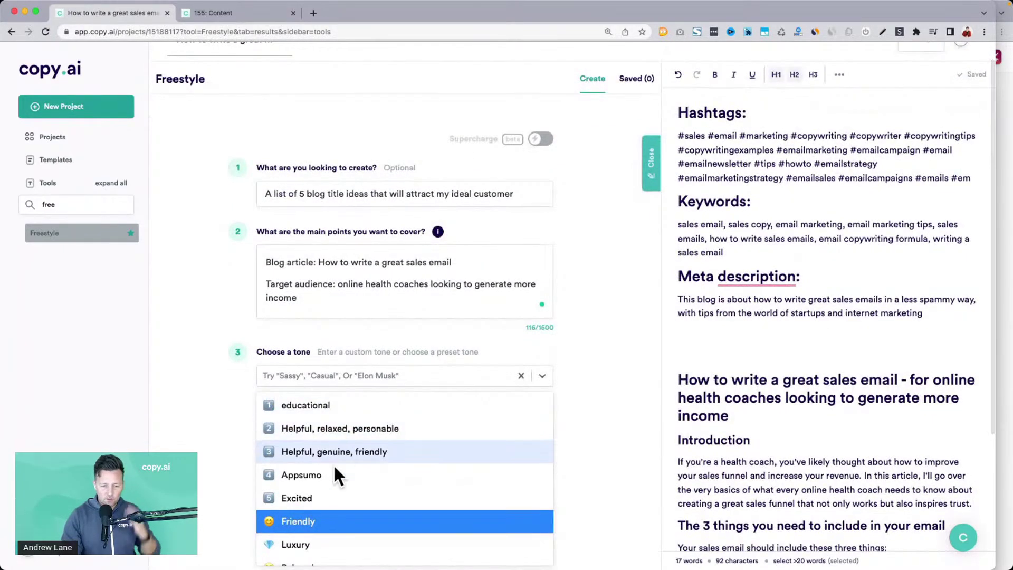
scroll(324, 495, "down", 3)
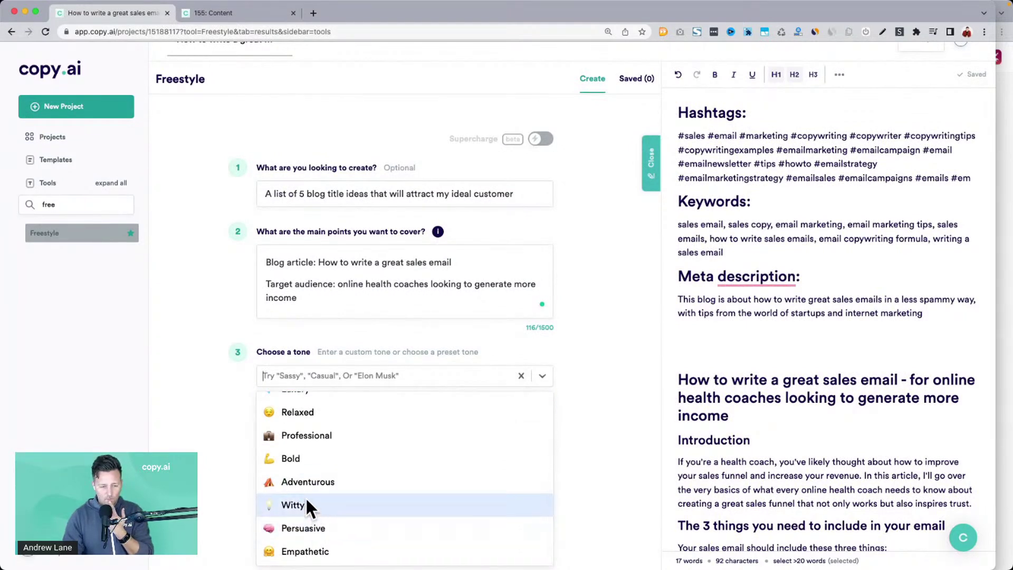
scroll(302, 433, "up", 3)
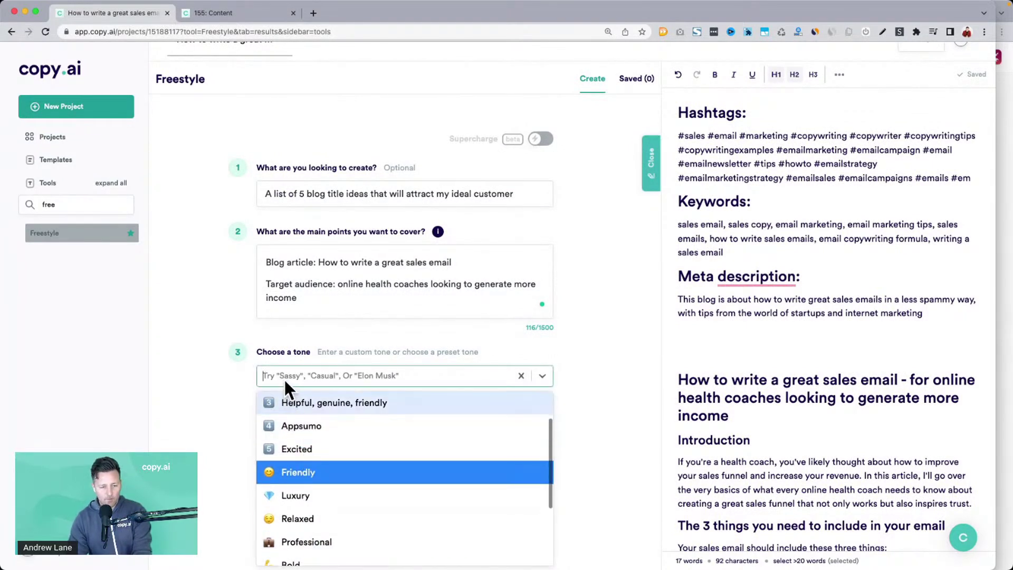
scroll(308, 433, "up", 2)
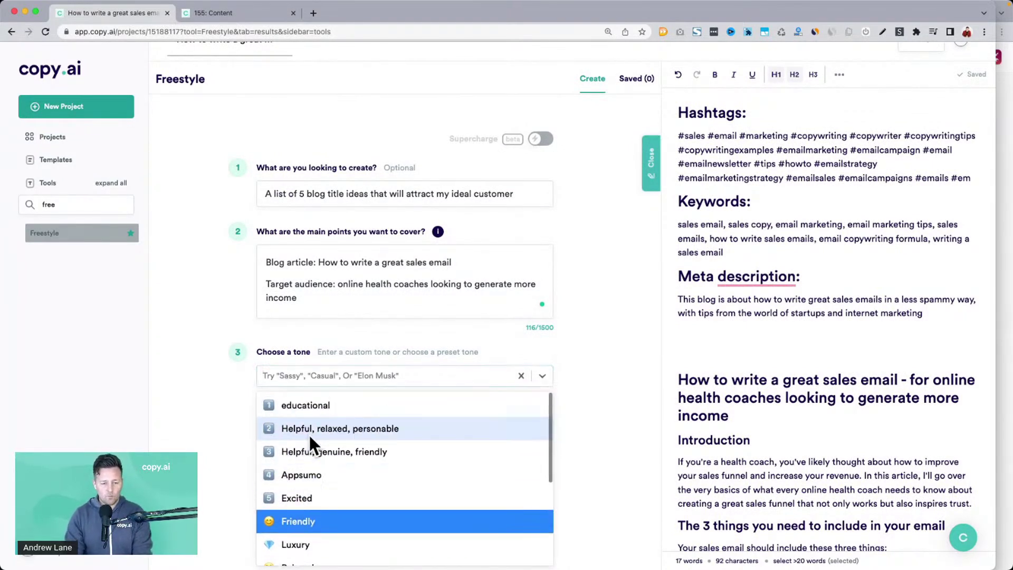
left_click(315, 407)
left_click(339, 422)
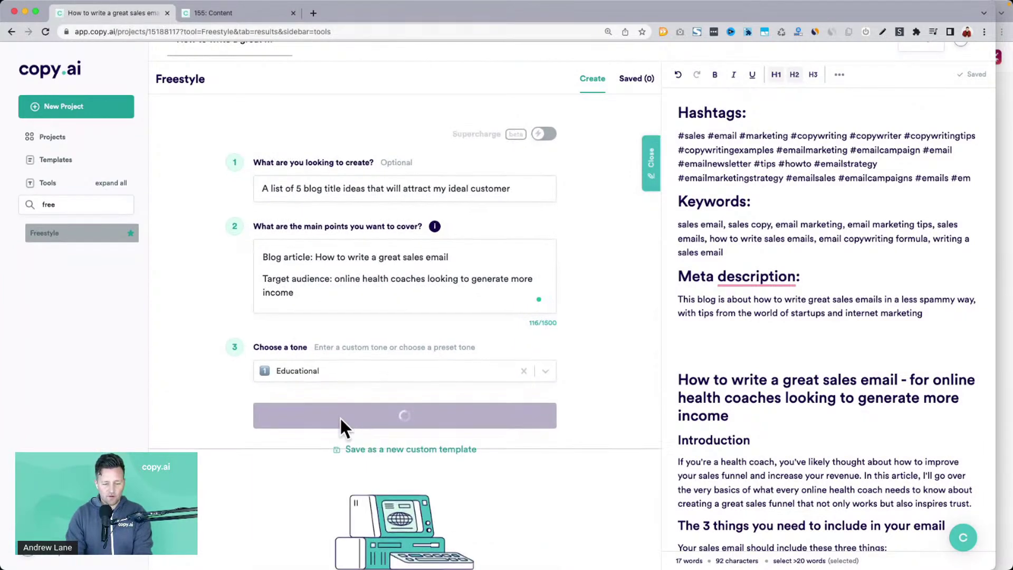
Step: Add a "Title ideas:" heading to the document below the meta description text, followed by an empty line
left_click(925, 314)
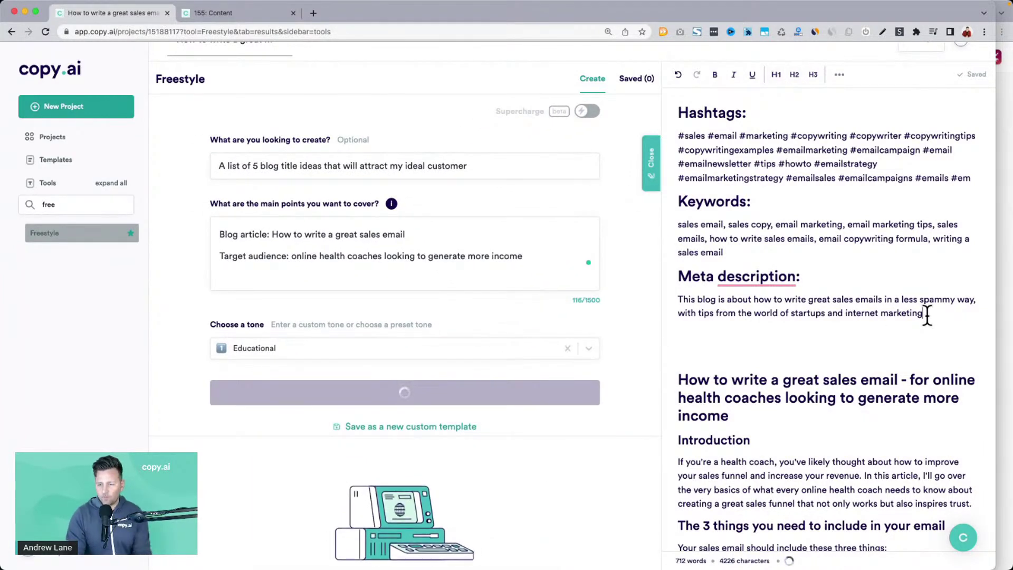
key("Return")
key("Return")
key("Return")
type("Title ideas")
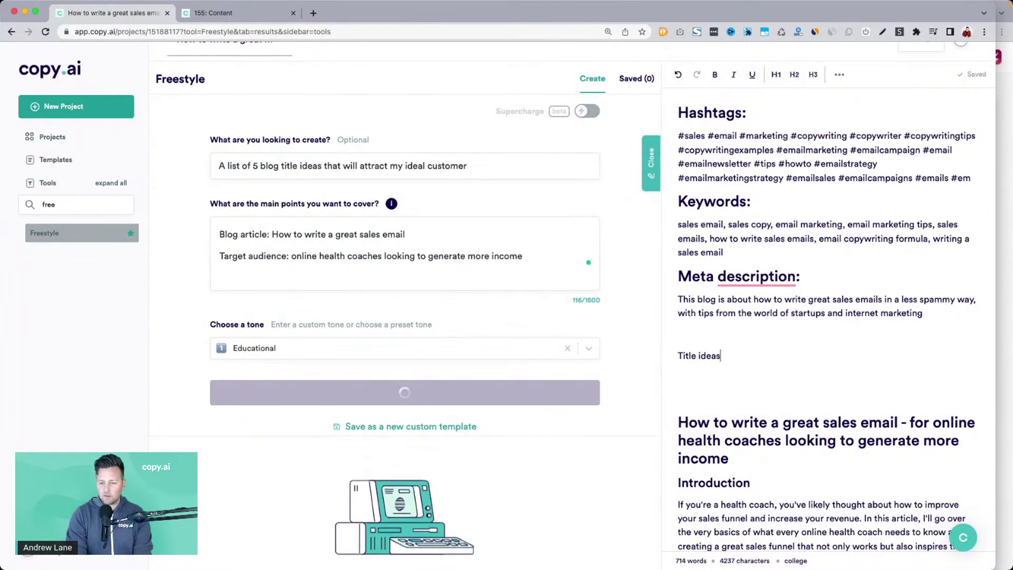
type(":")
key("ctrl+alt+2")
key("Return")
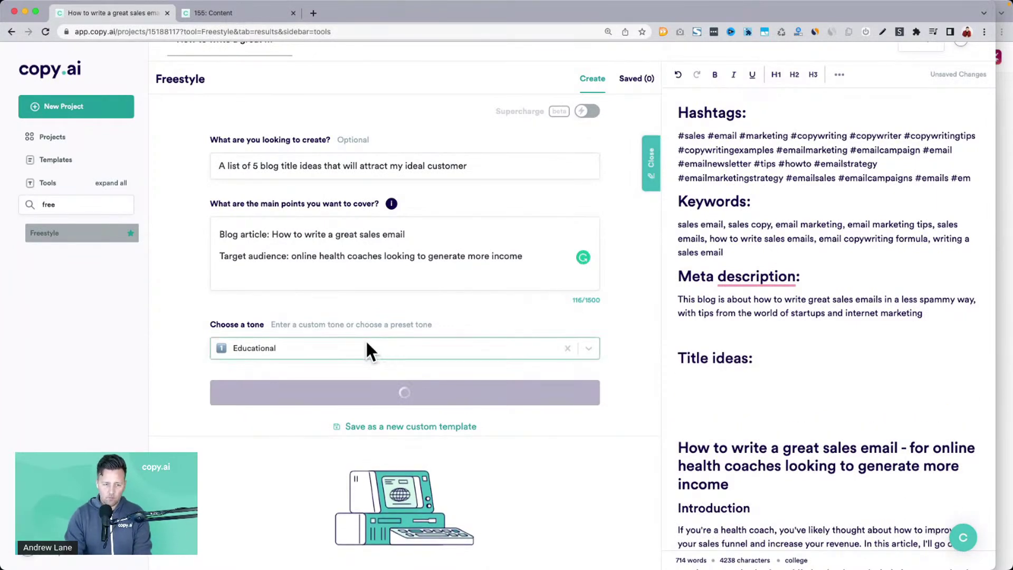
Step: Examine the generated title results and compare them with the request for a list of 5 blog title ideas
scroll(181, 323, "down", 4)
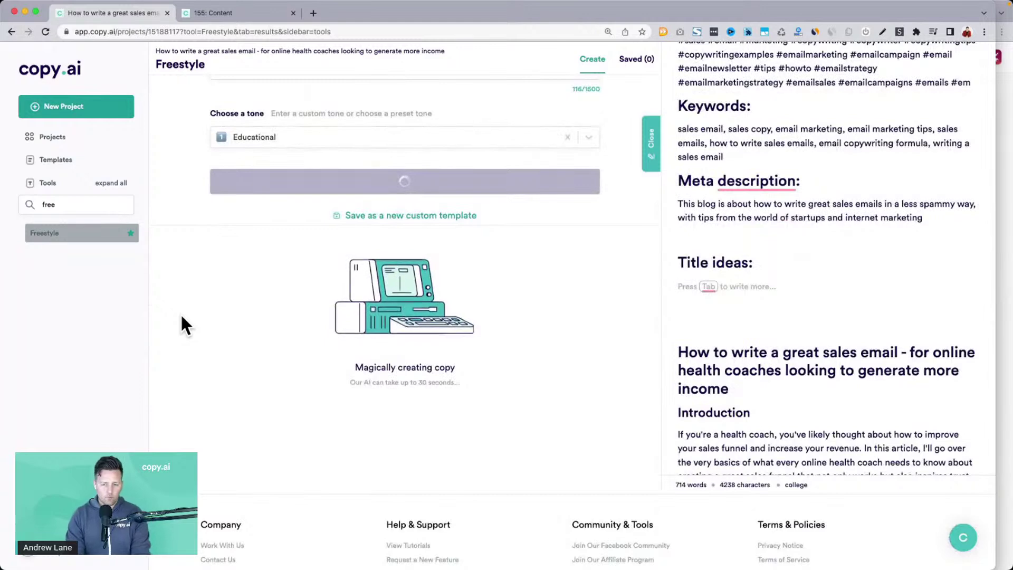
scroll(181, 323, "down", 2)
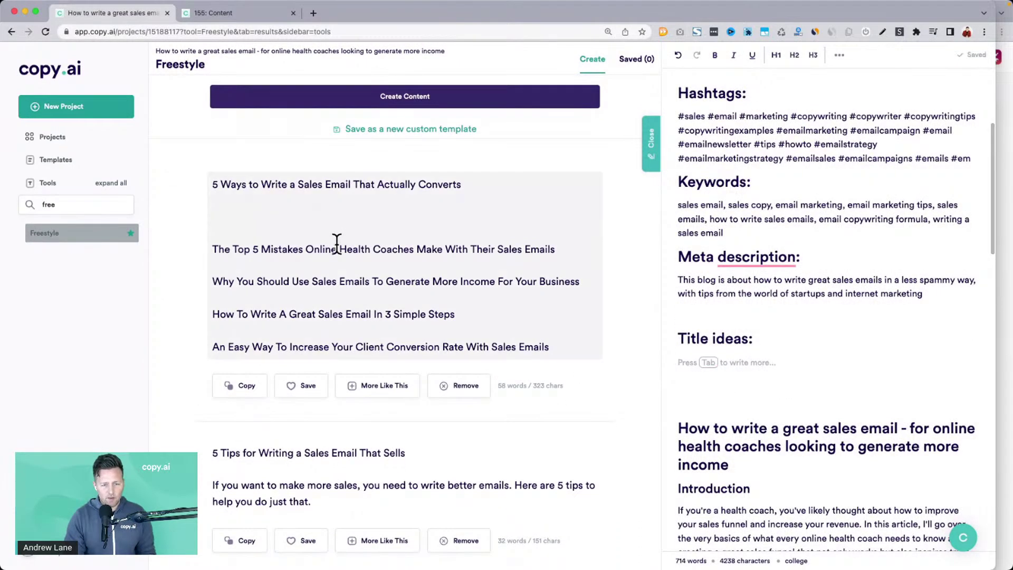
left_click_drag(214, 314, 476, 308)
scroll(476, 309, "down", 1)
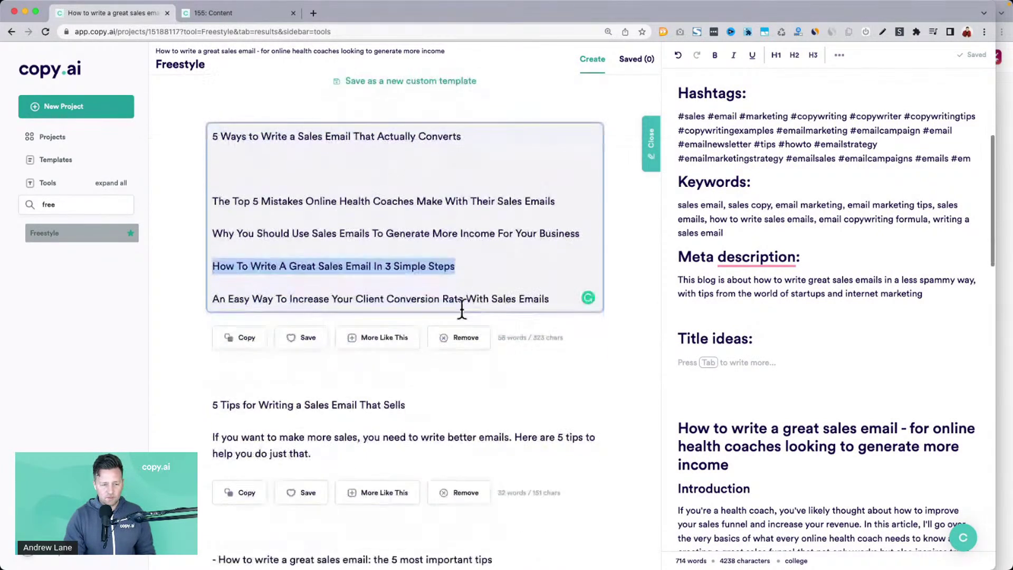
left_click_drag(212, 298, 542, 304)
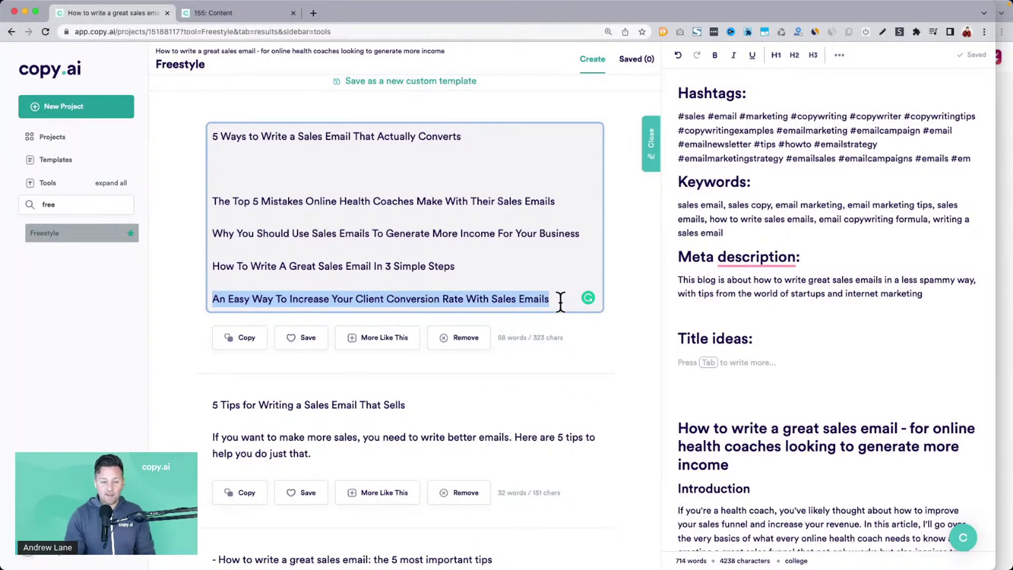
scroll(365, 240, "up", 3)
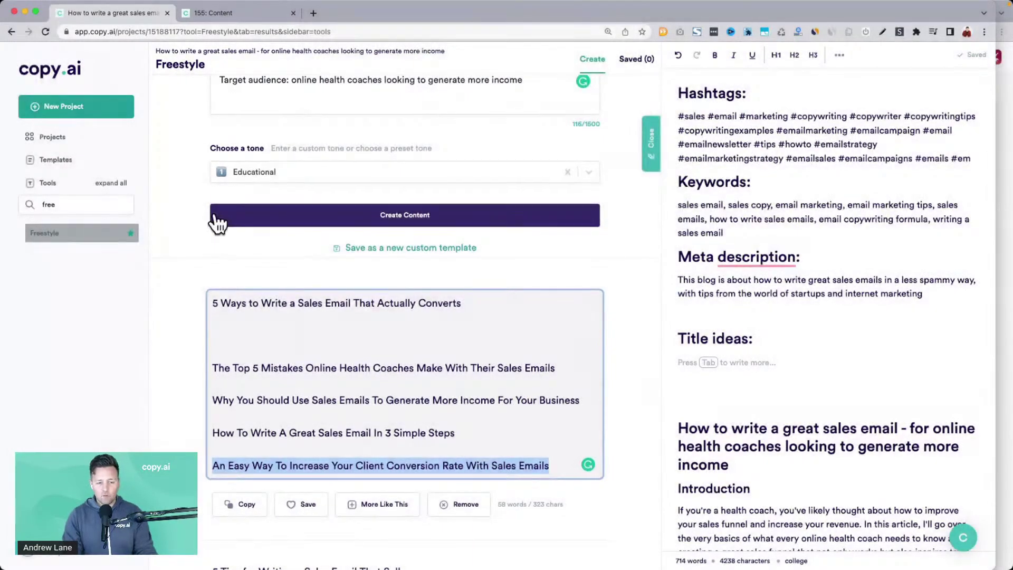
scroll(214, 216, "down", 7)
scroll(216, 216, "down", 2)
left_click_drag(218, 257, 519, 258)
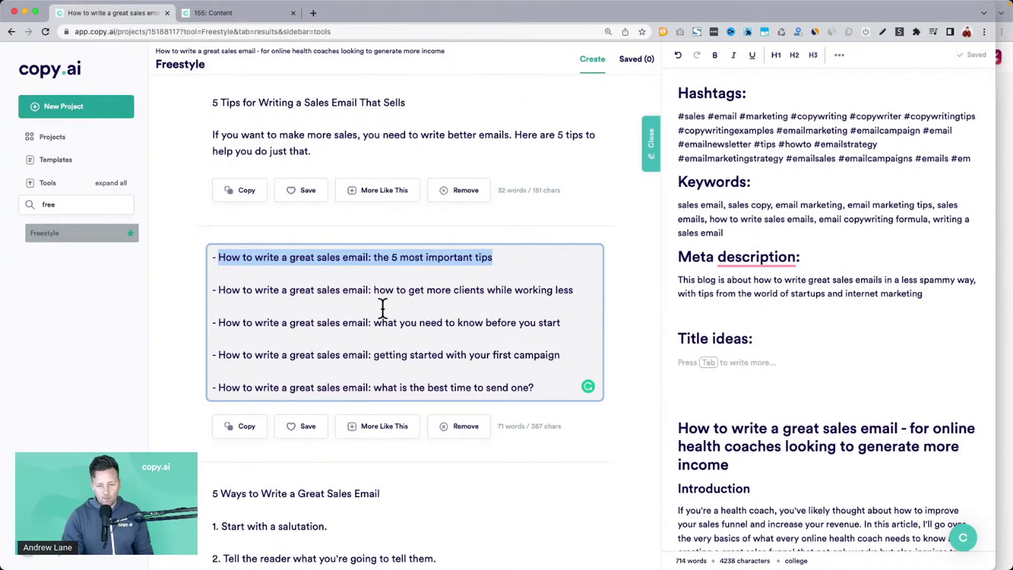
scroll(369, 327, "down", 4)
scroll(370, 329, "down", 15)
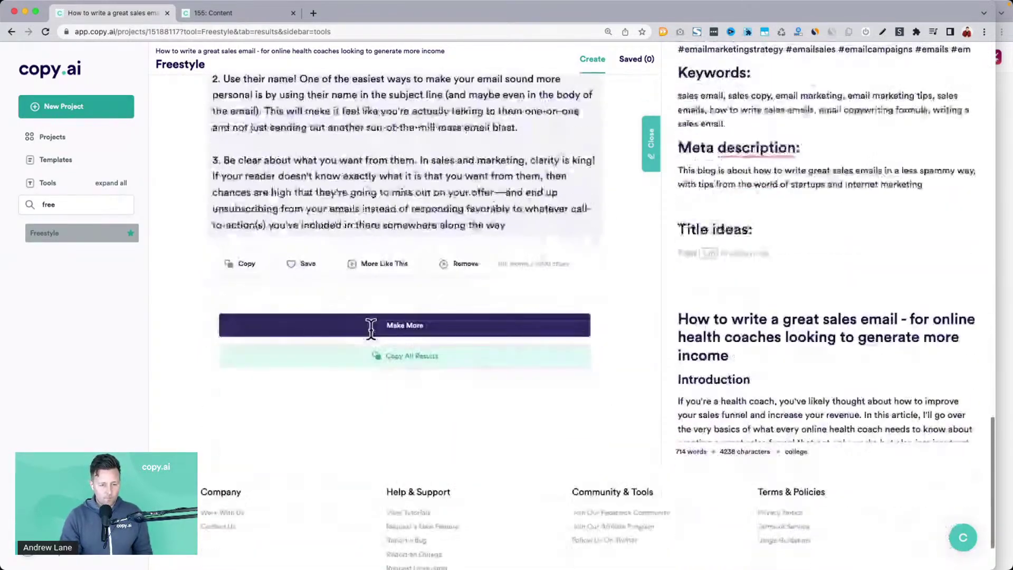
scroll(371, 330, "up", 10)
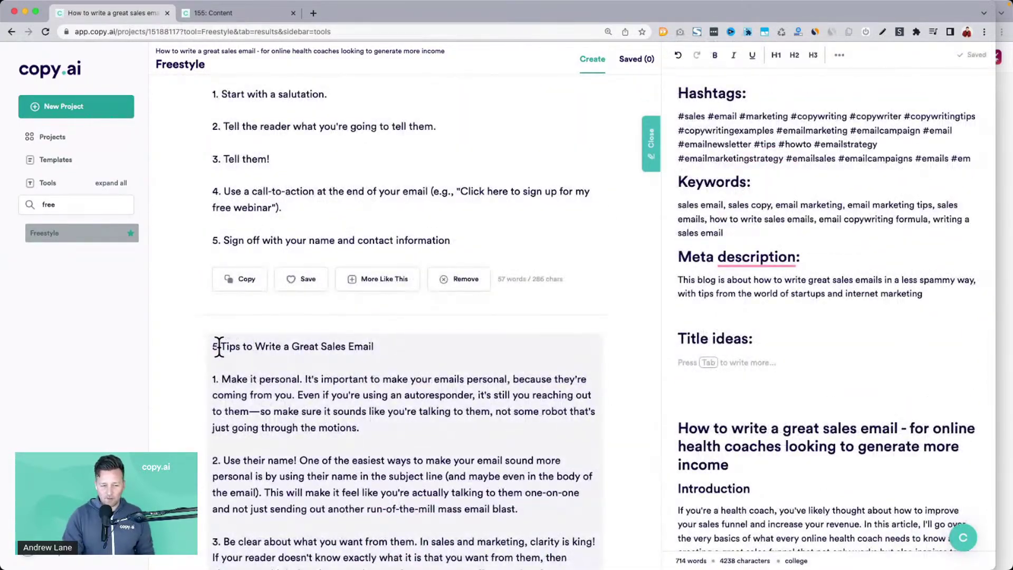
left_click_drag(219, 346, 344, 460)
scroll(343, 465, "up", 4)
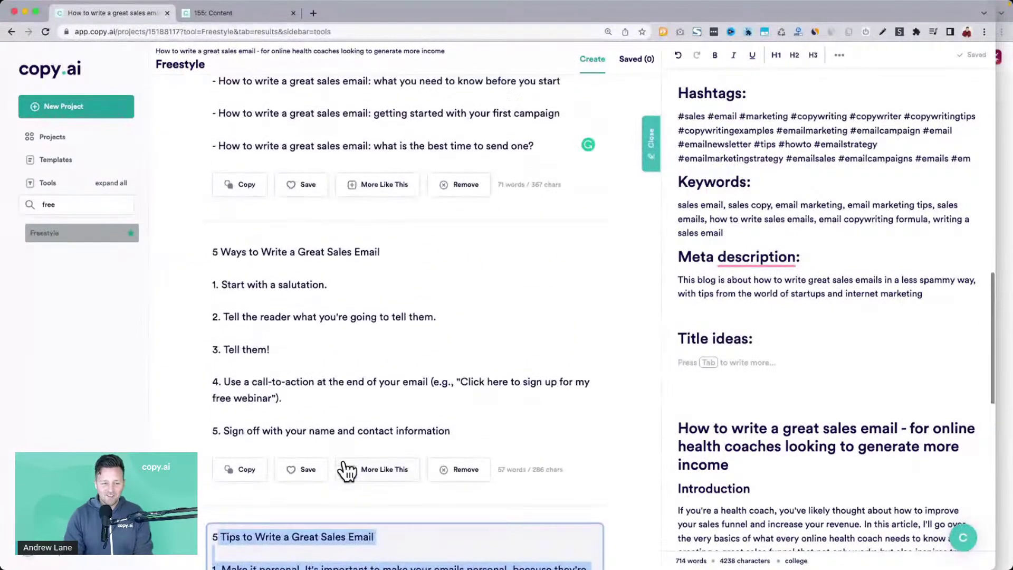
left_click_drag(214, 270, 464, 457)
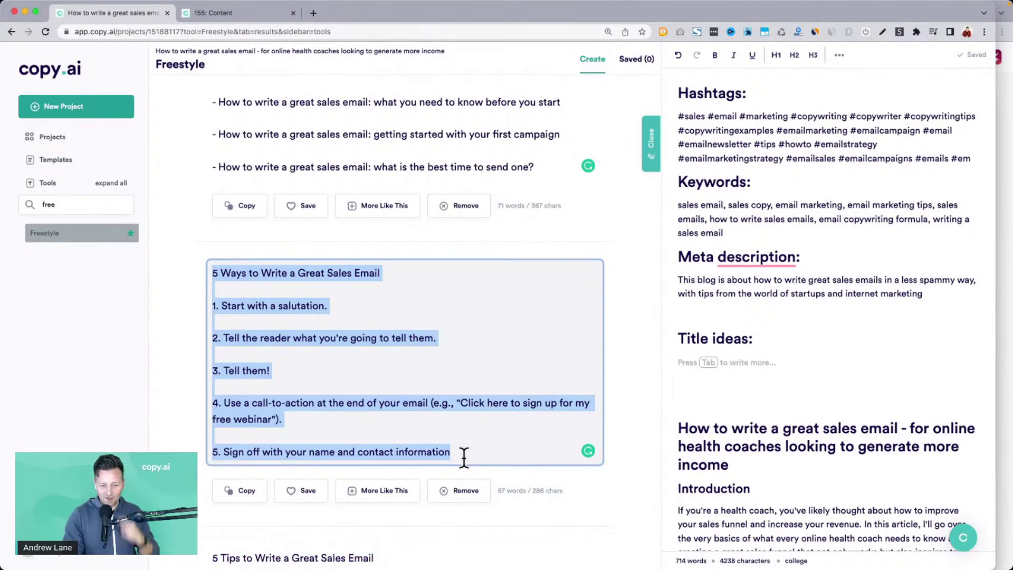
scroll(464, 457, "up", 7)
scroll(464, 456, "up", 10)
left_click_drag(218, 188, 258, 188)
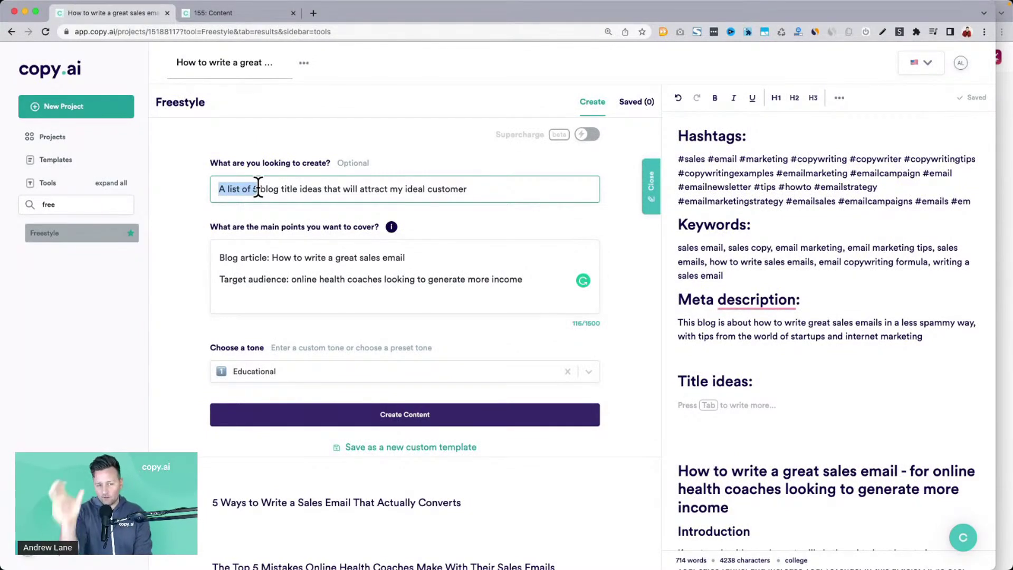
Step: Save the first result and copy its last four titles into the document under the "Title ideas:" heading
scroll(258, 188, "down", 4)
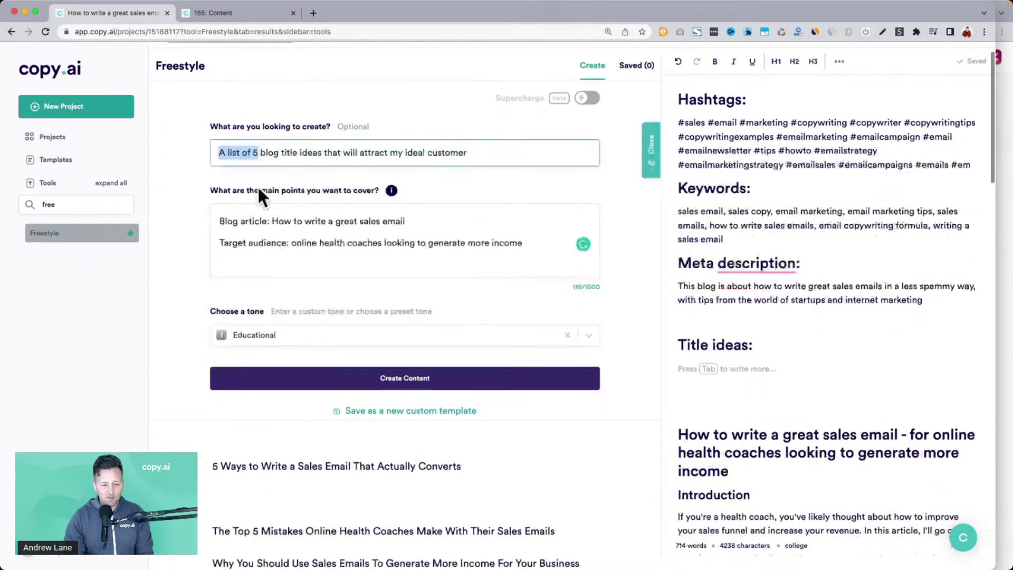
scroll(296, 463, "down", 1)
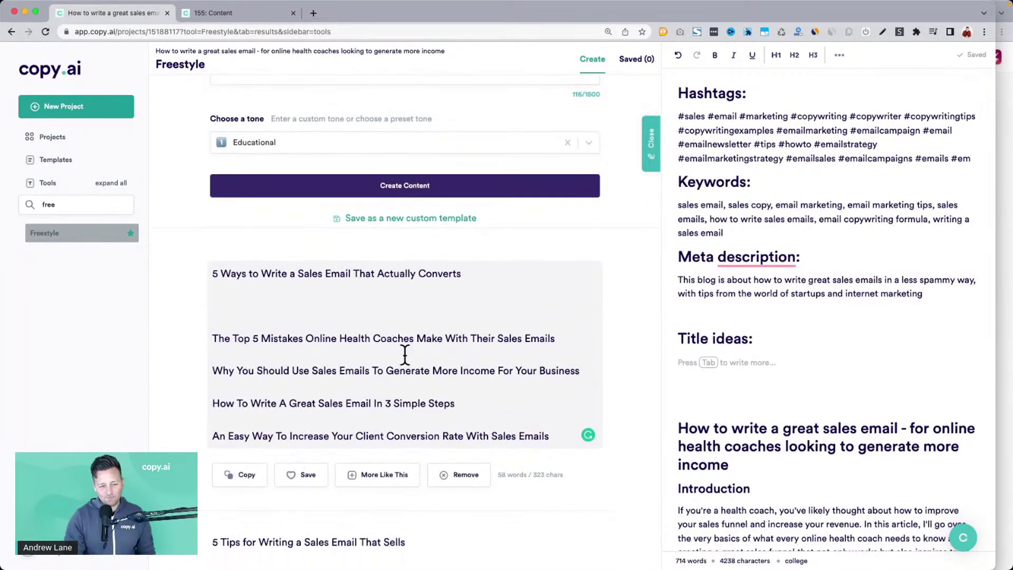
triple_click(249, 435)
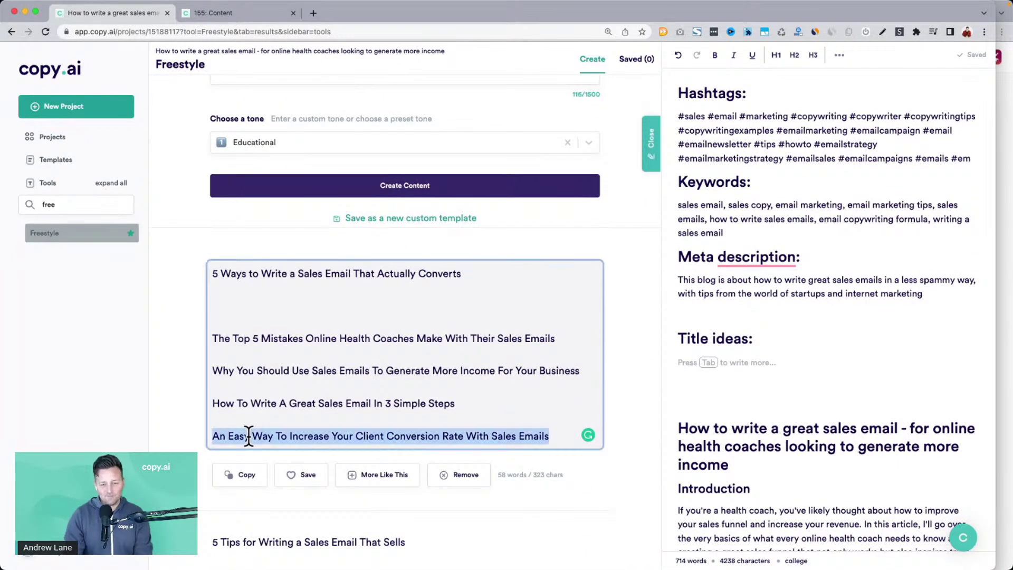
key("super+c")
left_click(311, 476)
left_click(213, 338)
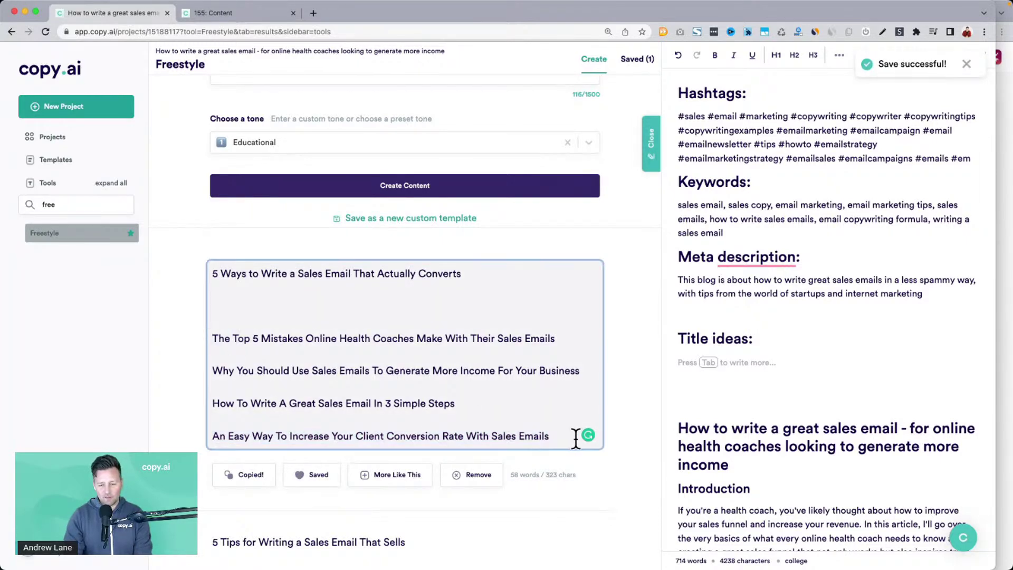
left_click(558, 436, "shift")
left_click(760, 356)
key("super+v")
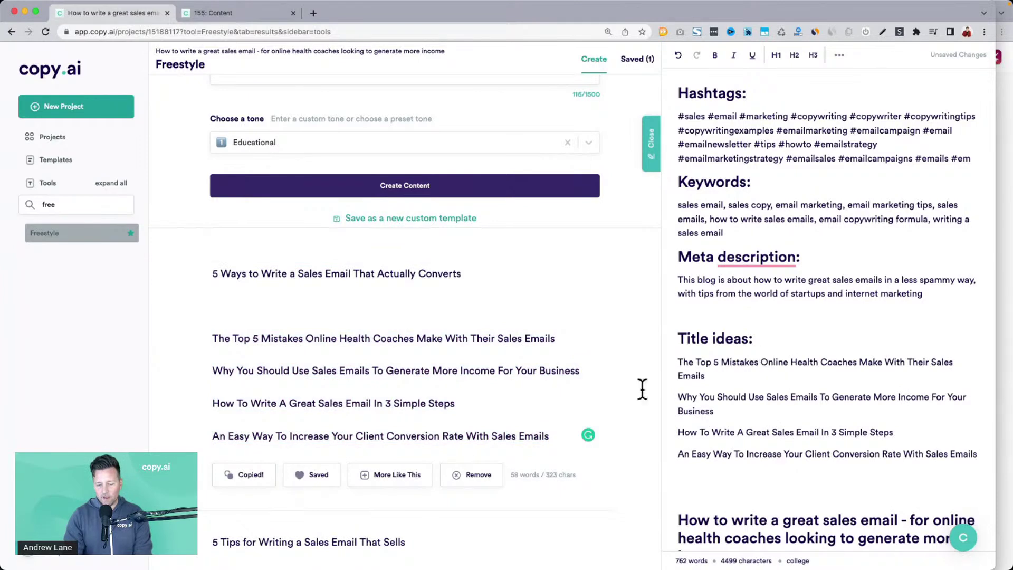
Step: Generate another batch of title ideas from the same brief and look through the results
scroll(391, 369, "up", 2)
left_click(424, 256)
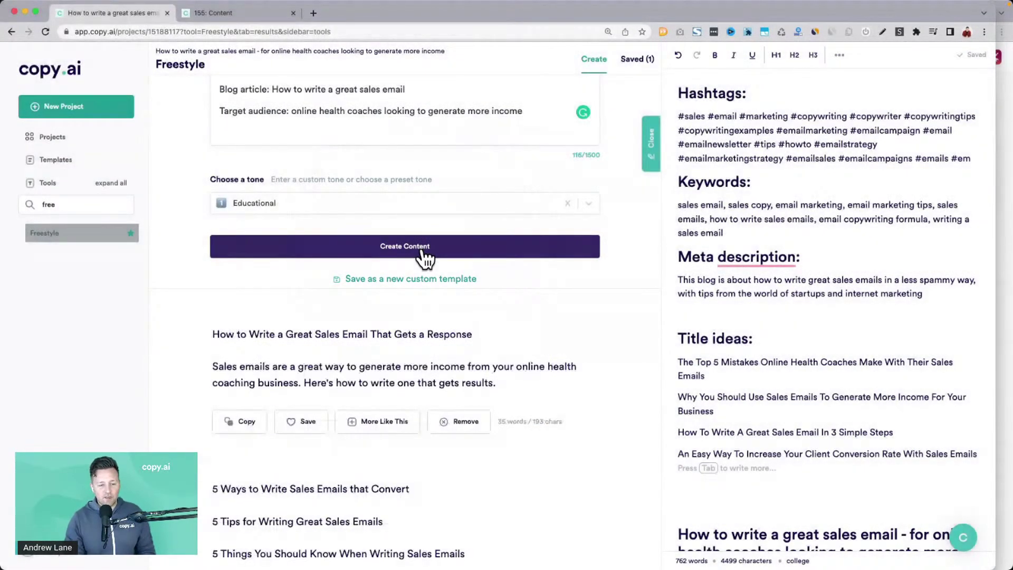
scroll(424, 258, "down", 5)
left_click(213, 254)
scroll(270, 239, "up", 6)
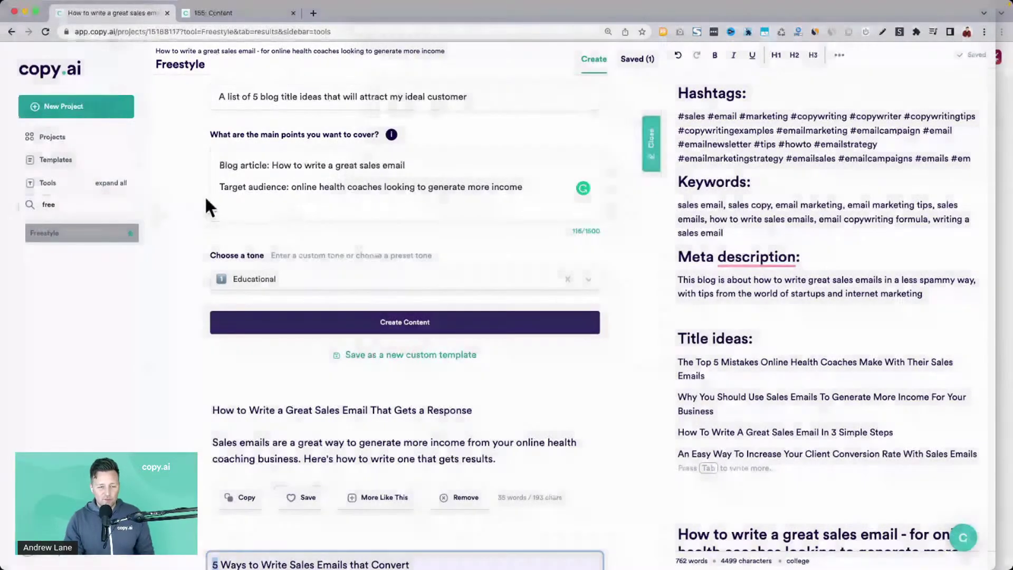
scroll(176, 242, "down", 3)
scroll(176, 242, "down", 8)
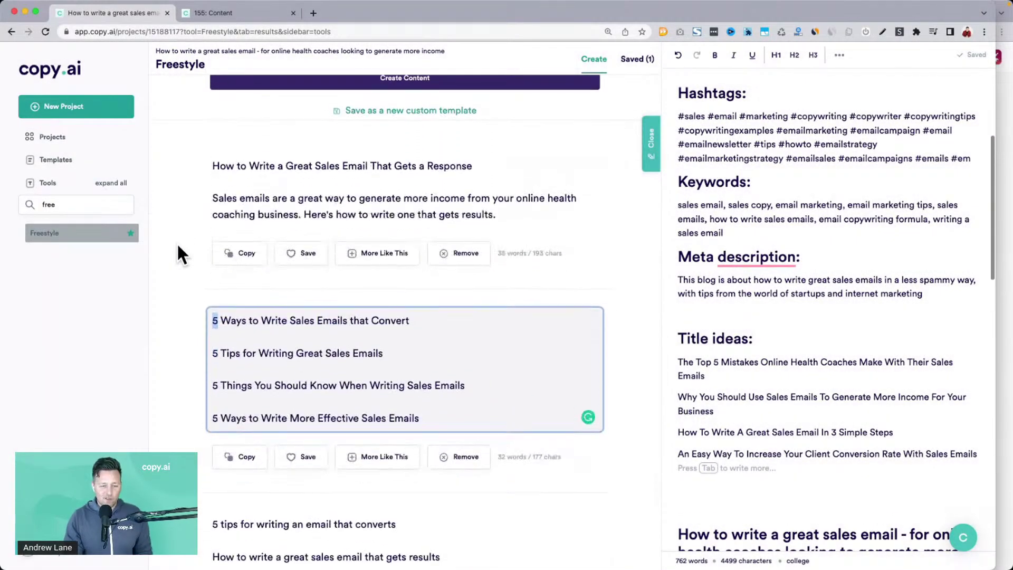
scroll(207, 392, "down", 7)
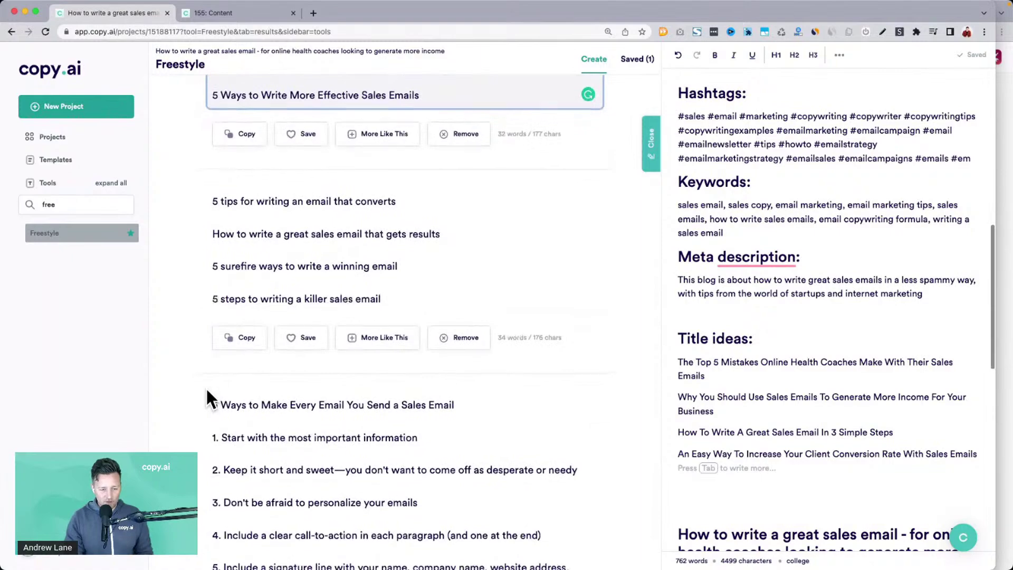
scroll(205, 393, "down", 2)
scroll(206, 393, "up", 20)
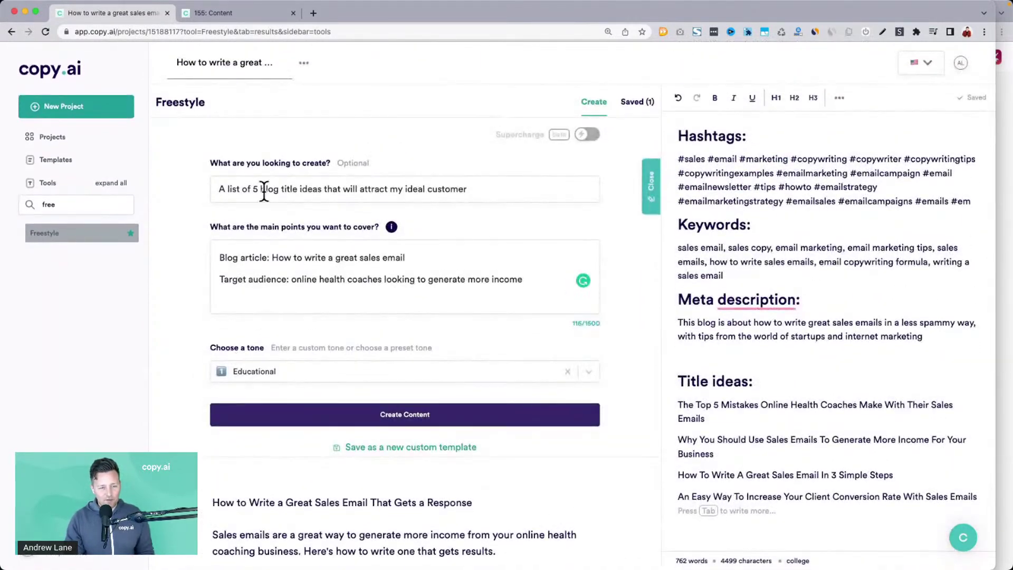
Step: Reword the requested content to "A list of 5 eye-catching blog titles that will attract my ideal customer" and generate new results
left_click(257, 189)
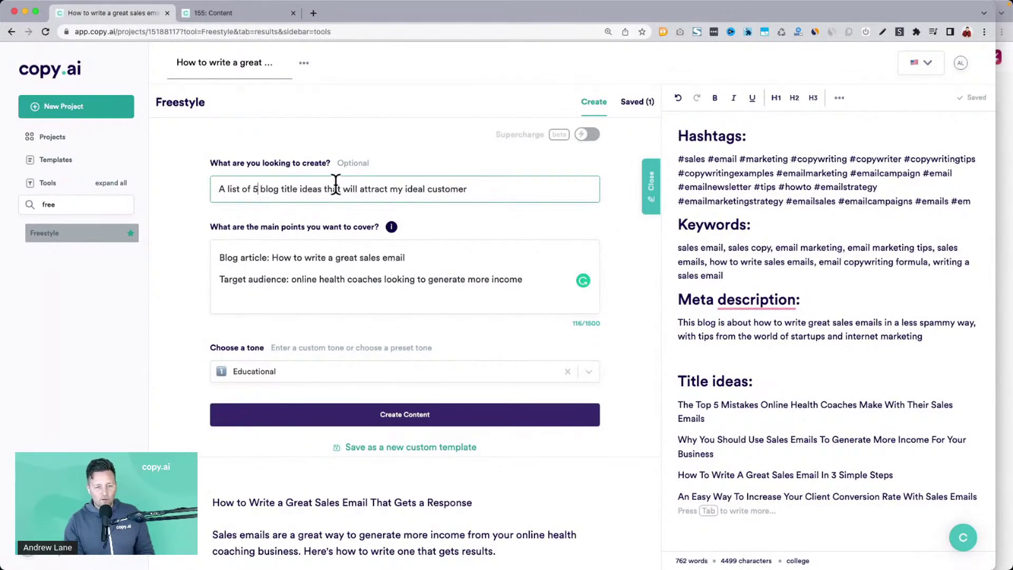
double_click(310, 186)
key("BackSpace")
type("s")
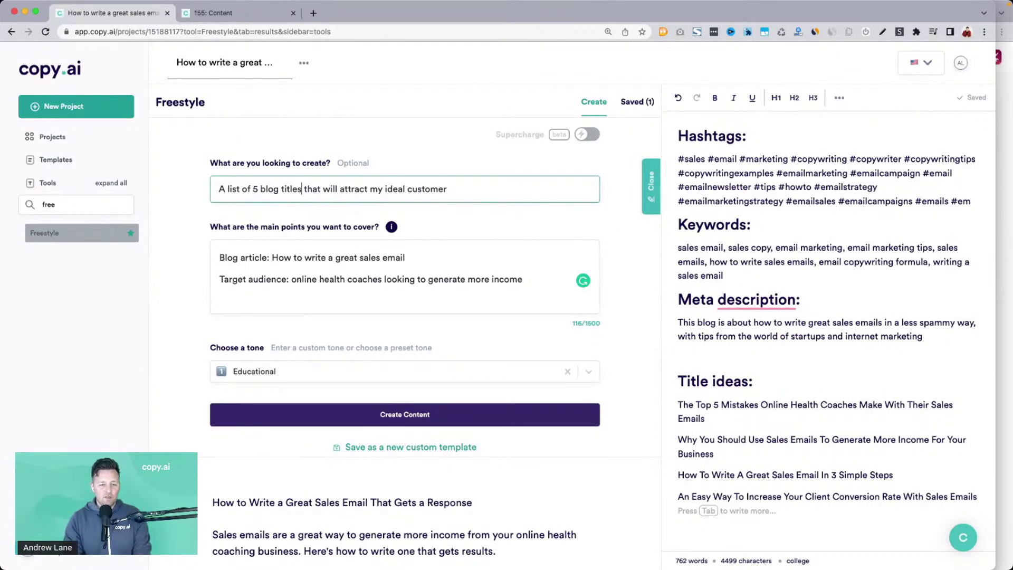
left_click(261, 188)
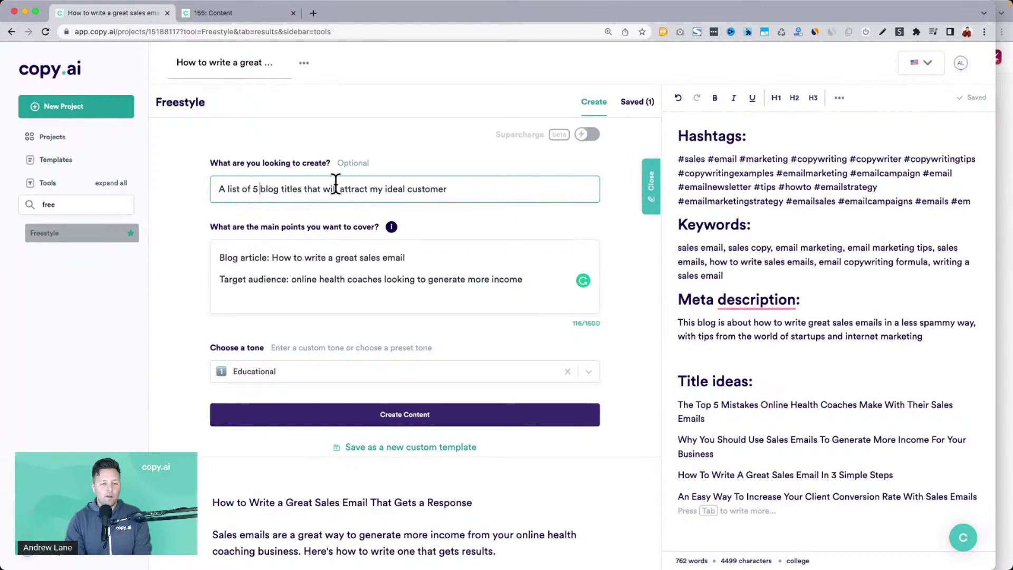
type("eye-catching")
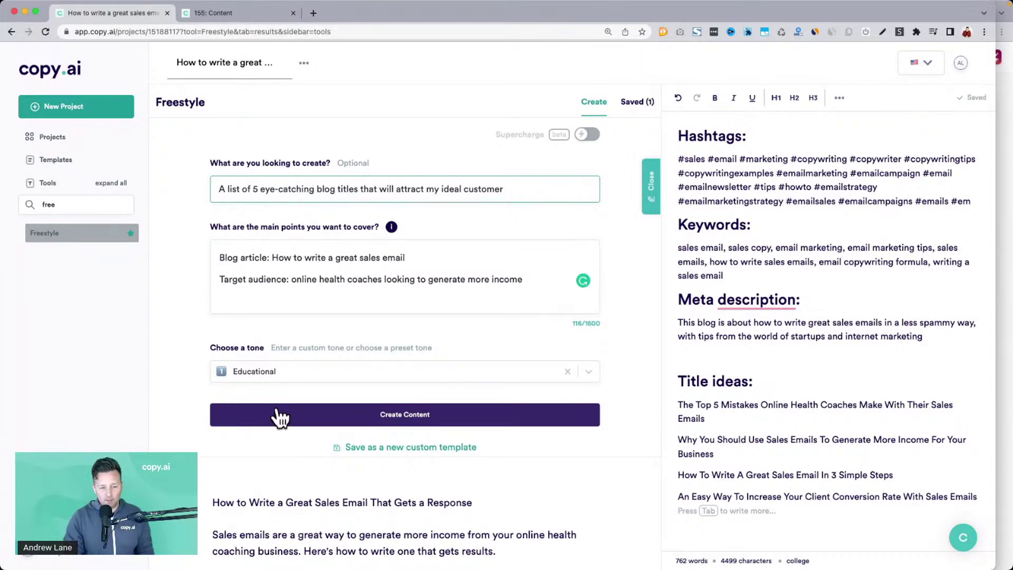
left_click(278, 416)
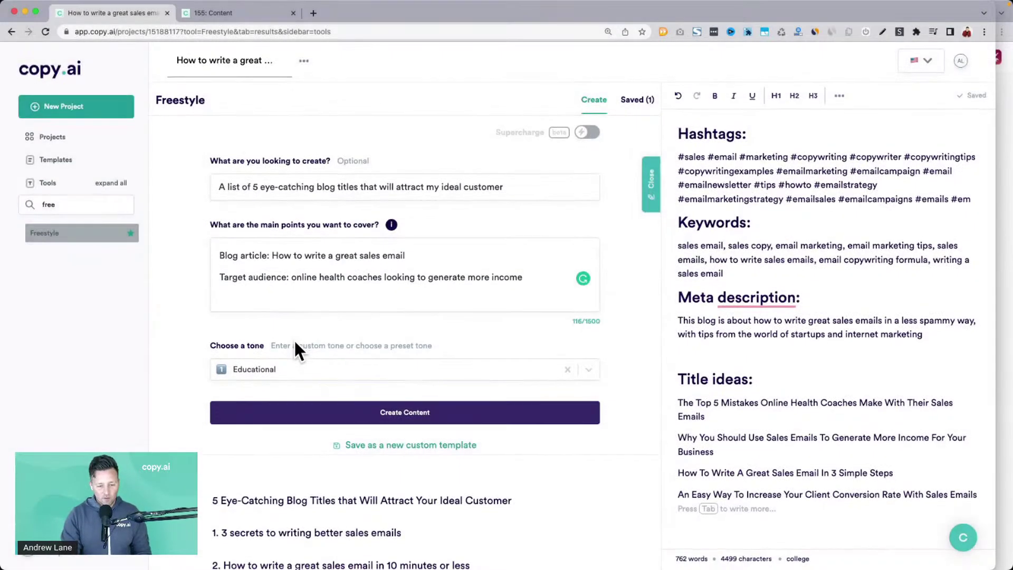
Step: Review the numbered titles in the first new result, picking out the second and fourth ones
scroll(293, 340, "down", 5)
left_click_drag(484, 310, 222, 310)
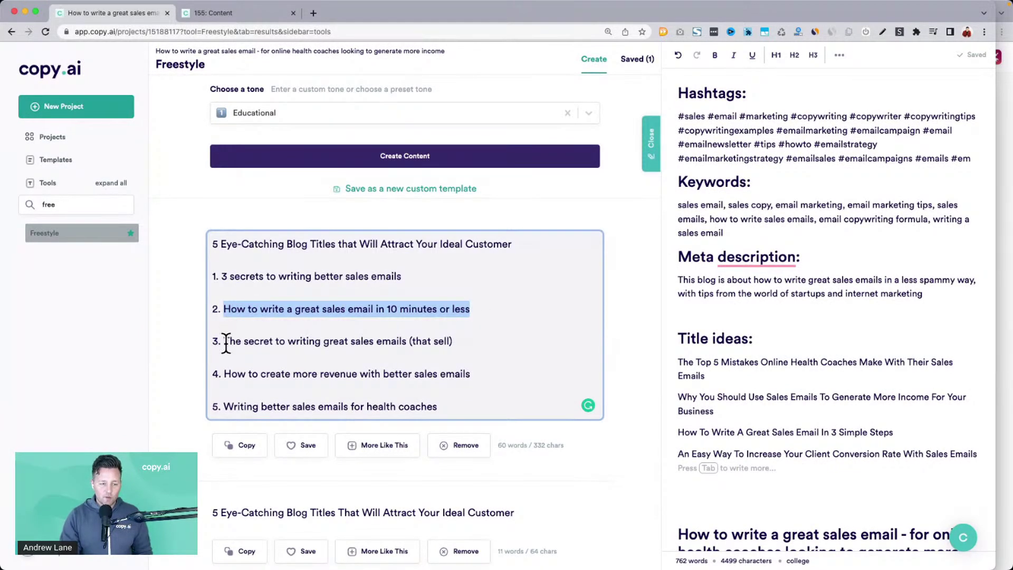
left_click_drag(225, 374, 505, 374)
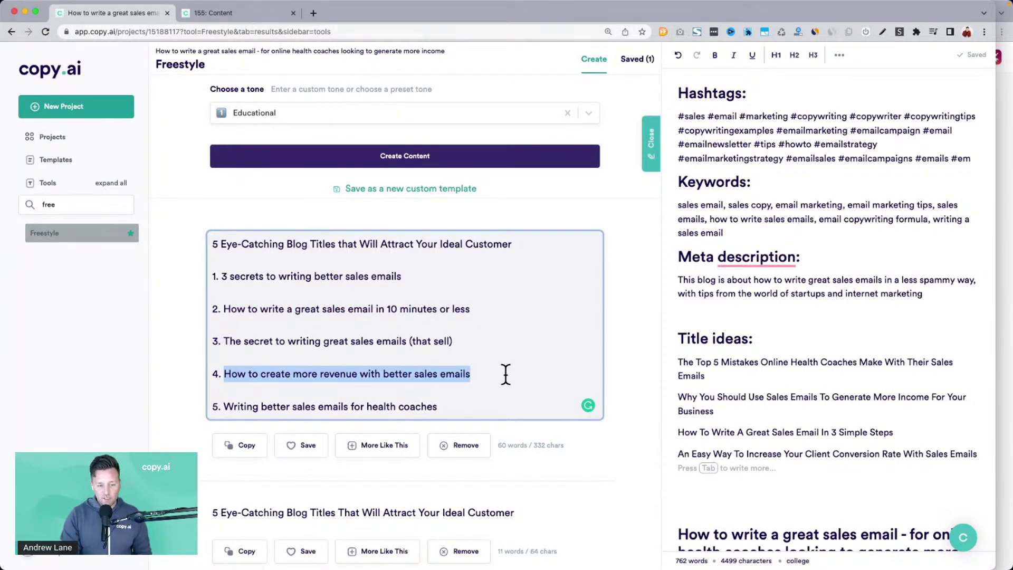
Step: Examine the generated Freestyle results, comparing the list of five blog titles with the other sales email lists
left_click_drag(217, 244, 483, 423)
scroll(483, 423, "down", 7)
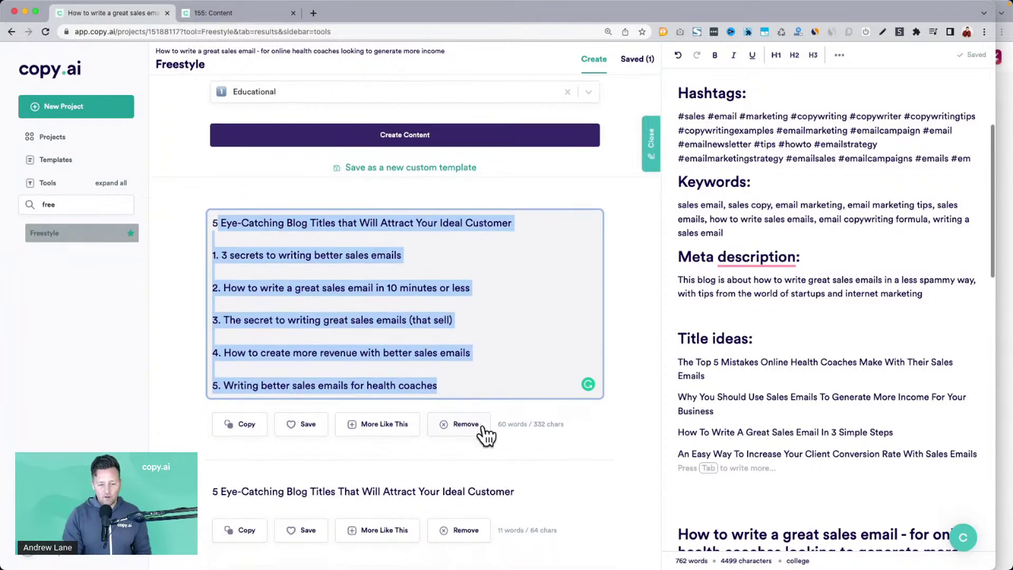
scroll(483, 424, "down", 6)
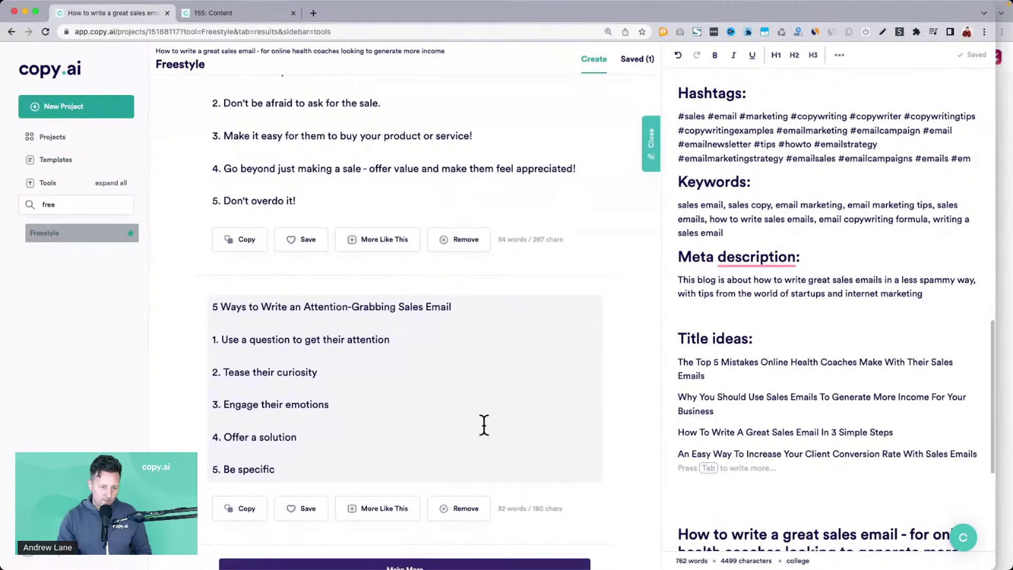
left_click_drag(319, 469, 240, 333)
scroll(240, 333, "up", 15)
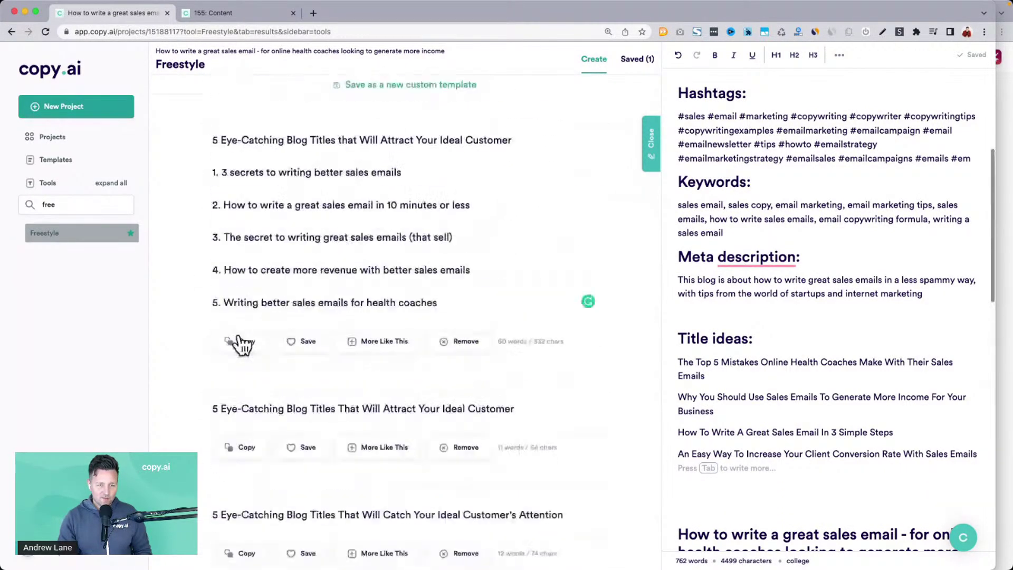
left_click_drag(214, 210, 459, 359)
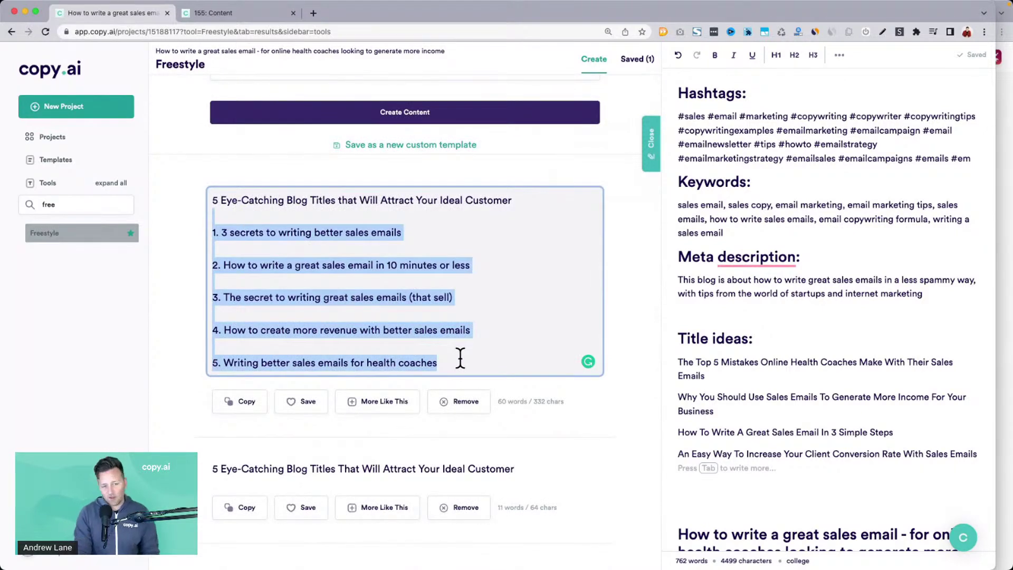
left_click(460, 359)
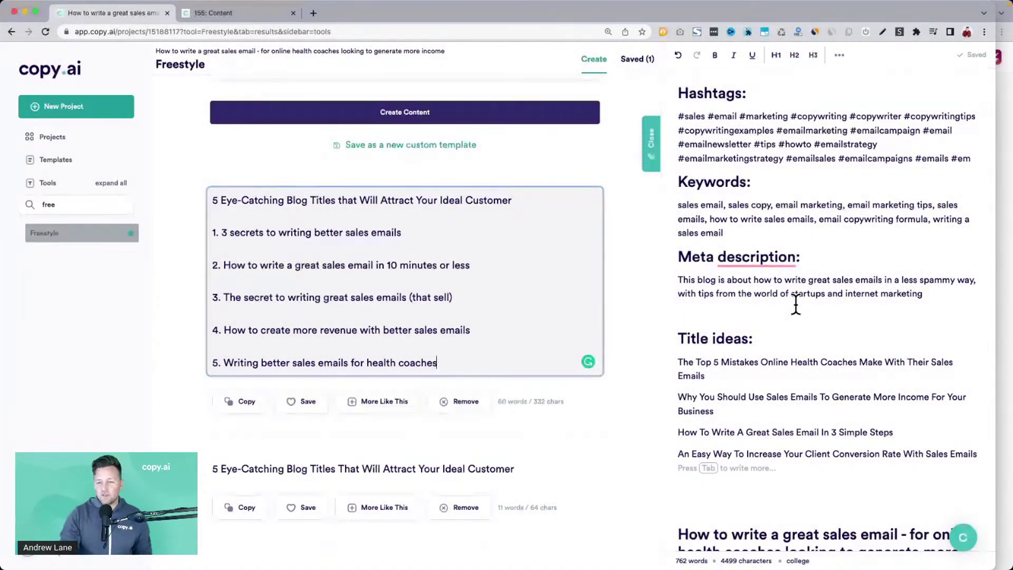
left_click(795, 306)
Step: Switch to the Copy.ai Helpful Tips document and look through the Input Commands for writing blog posts
key("super+Tab")
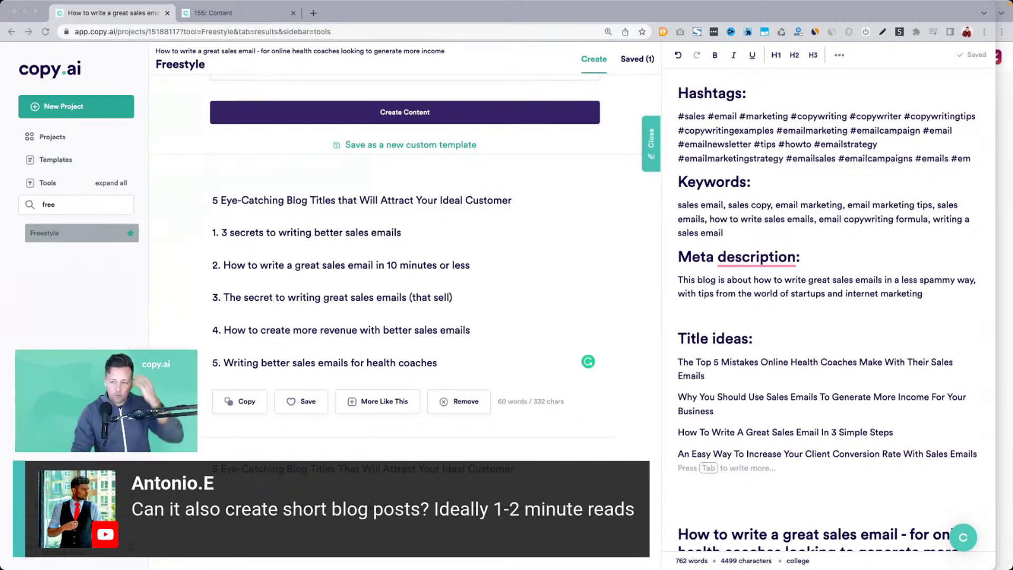
left_click(1008, 393)
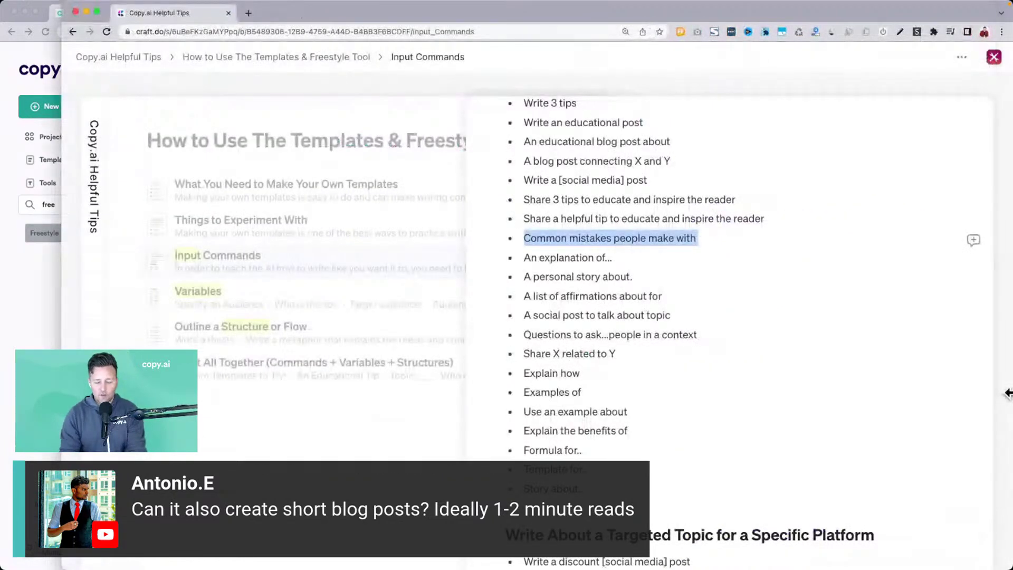
left_click(555, 200)
scroll(555, 202, "down", 1)
scroll(555, 202, "up", 3)
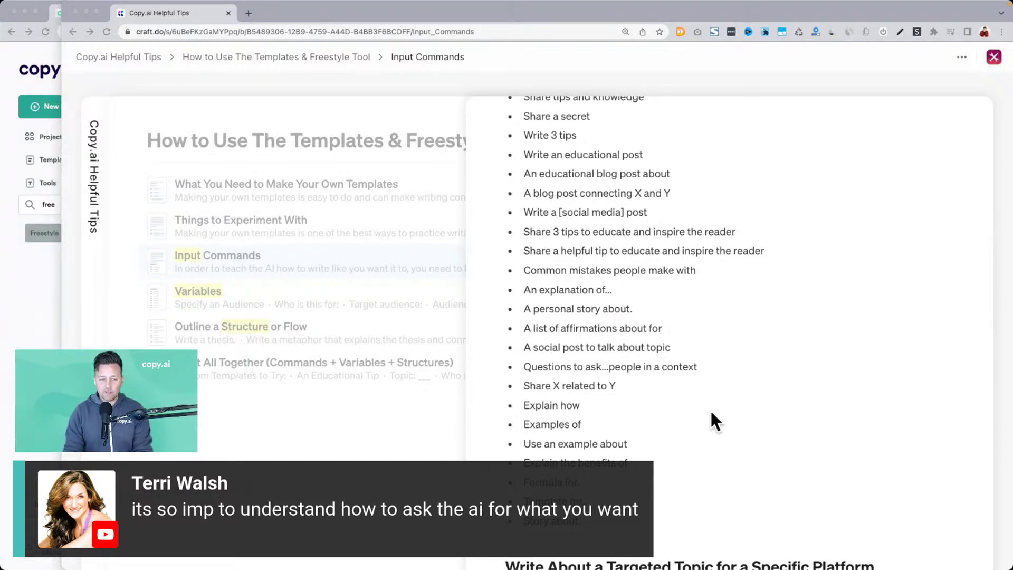
Step: Return to the Copy.ai Helpful Tips overview and open Input Commands within How to Use The Templates & Freestyle Tool
scroll(708, 409, "up", 5)
scroll(90, 156, "left", 3)
left_click(90, 156)
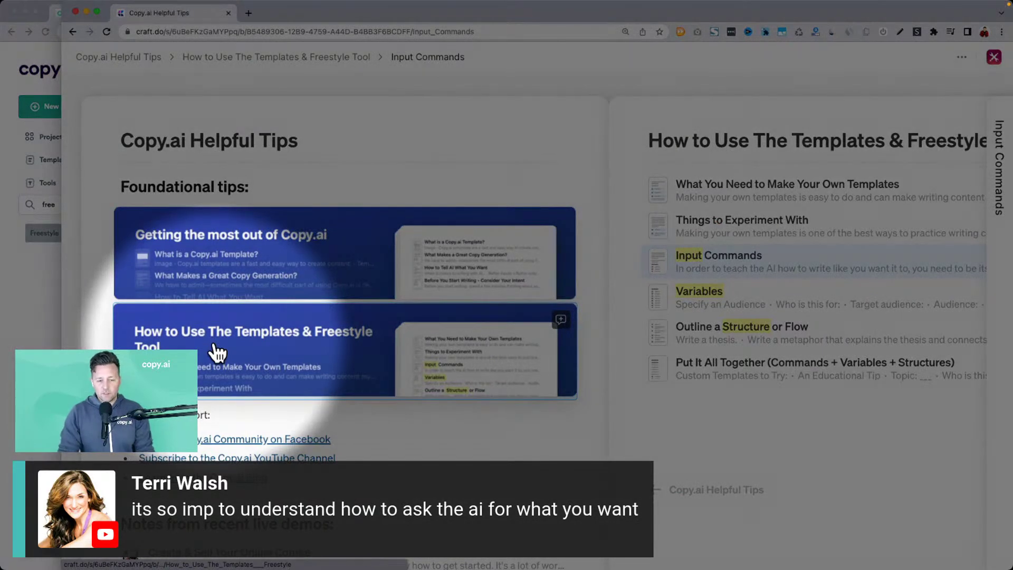
scroll(213, 349, "down", 2)
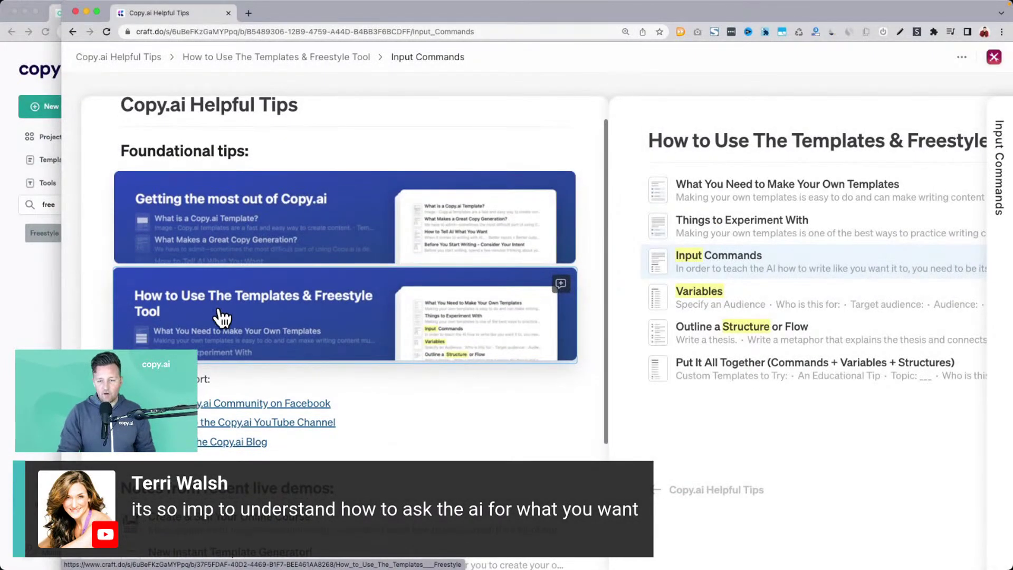
left_click(222, 316)
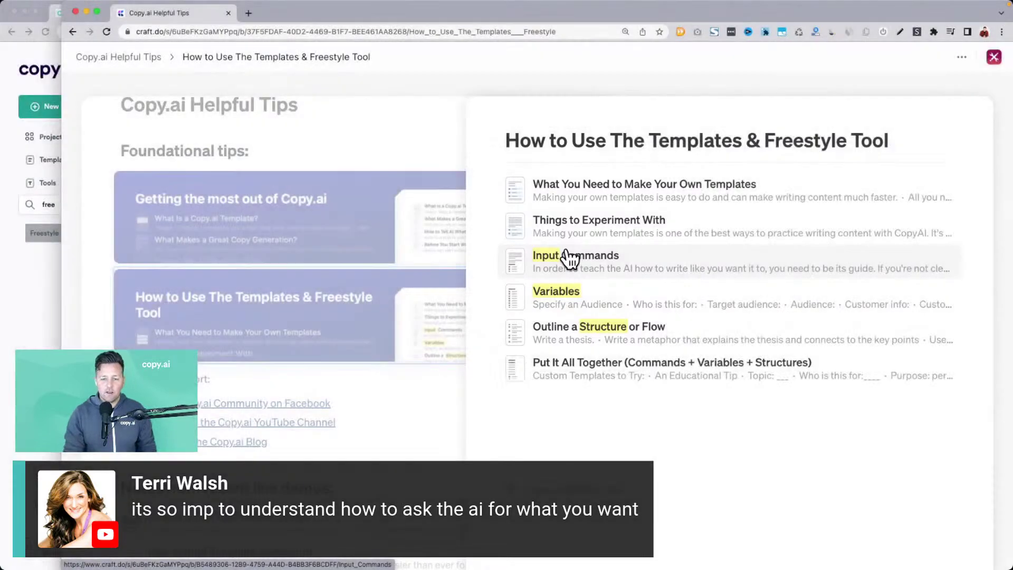
left_click(561, 259)
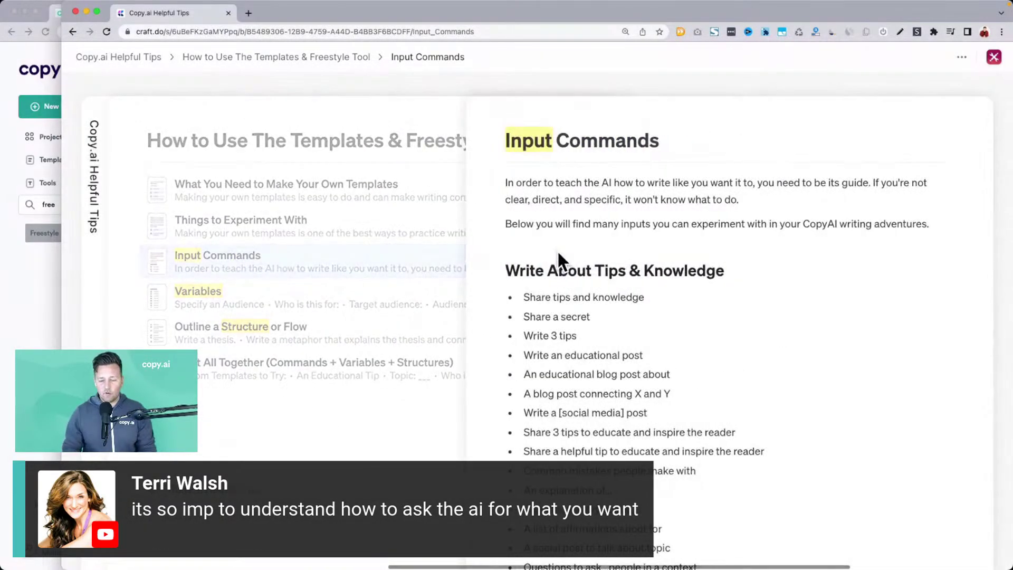
Step: Read through the commands listed under Write About Tips & Knowledge, highlighting "Write 3 tips" and the entries around it
left_click_drag(534, 335, 624, 339)
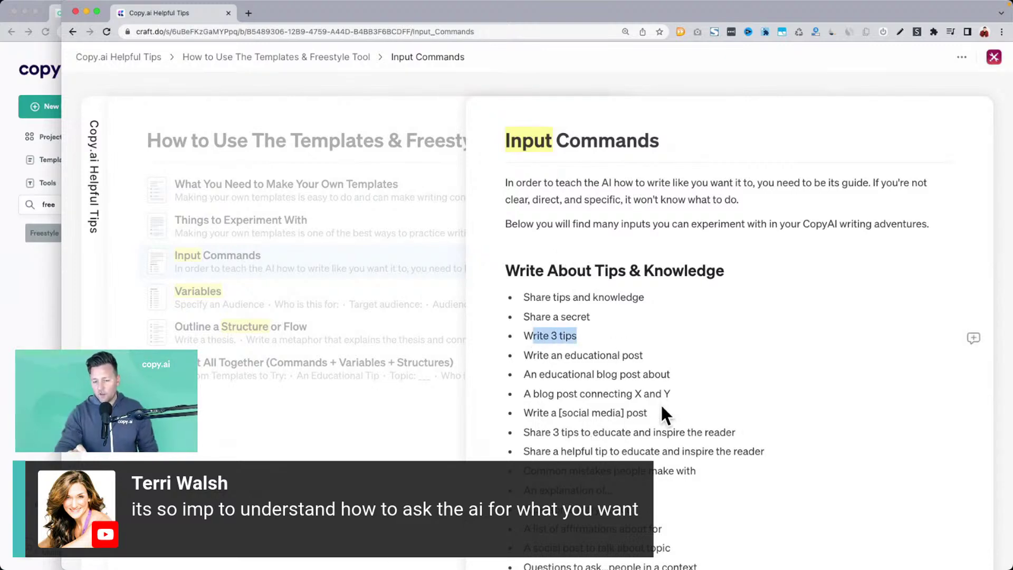
scroll(660, 406, "down", 2)
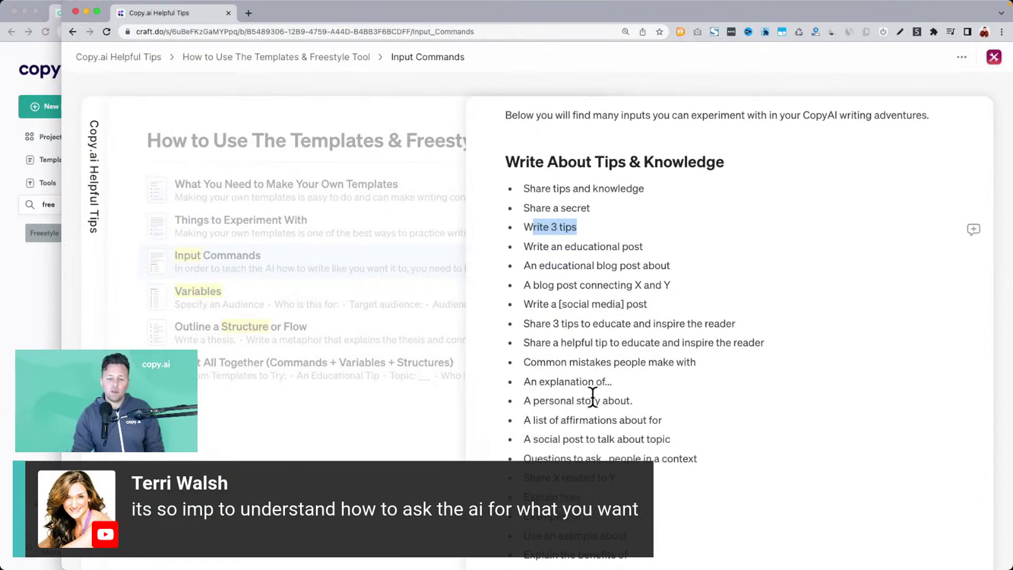
scroll(593, 396, "down", 1)
left_click_drag(524, 140, 649, 421)
scroll(648, 417, "down", 1)
scroll(649, 421, "down", 5)
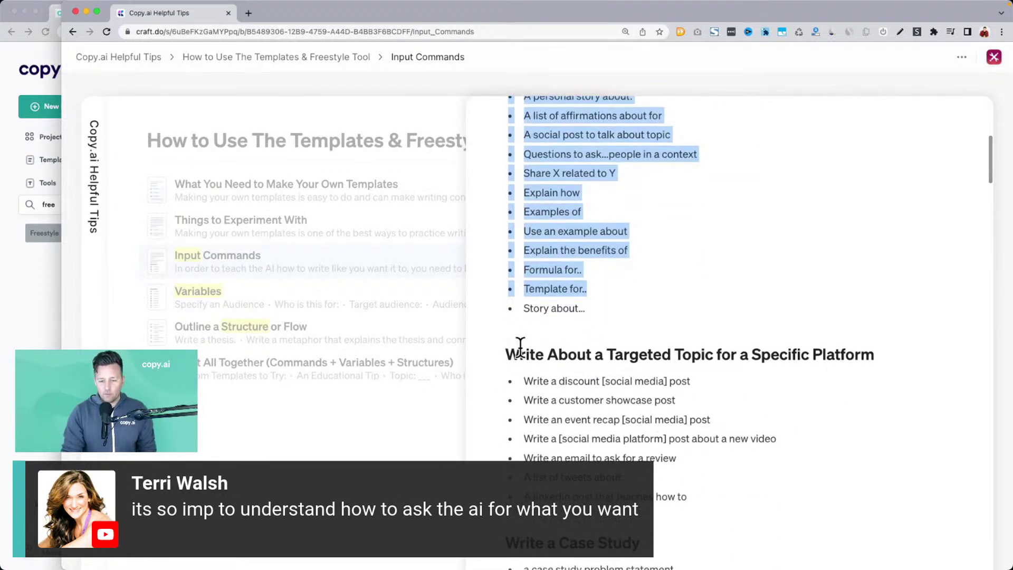
Step: Examine the command lists for targeted platform topics, case studies, selling something and sending an email
left_click_drag(507, 354, 736, 348)
scroll(628, 437, "down", 5)
left_click_drag(526, 347, 672, 349)
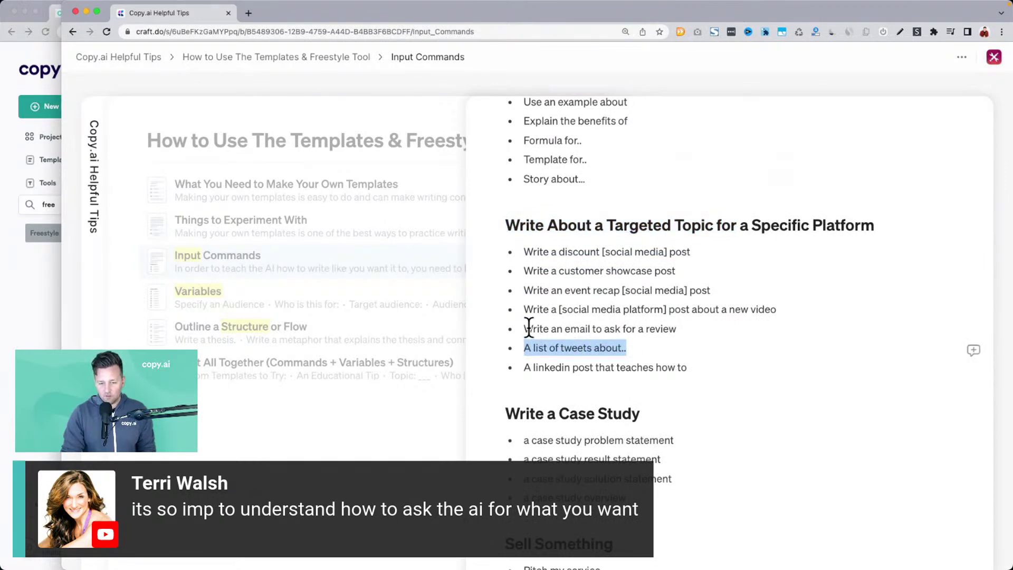
scroll(529, 327, "down", 10)
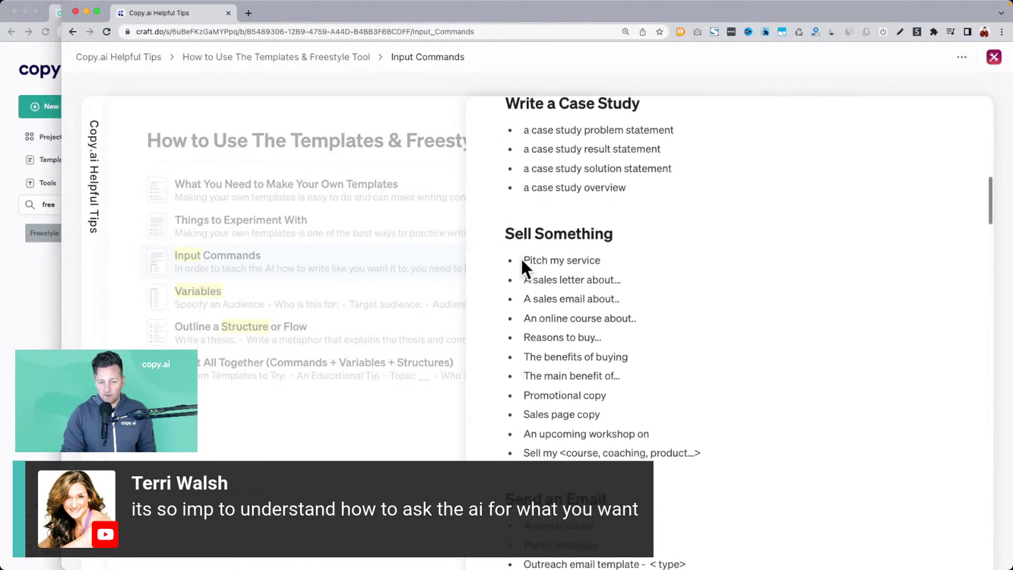
left_click_drag(515, 235, 640, 242)
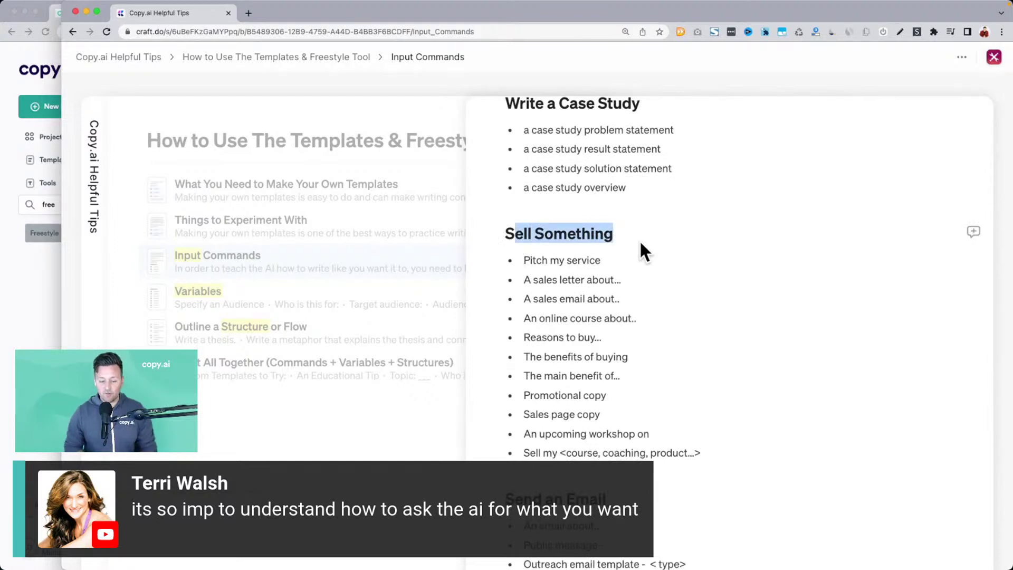
scroll(623, 264, "down", 2)
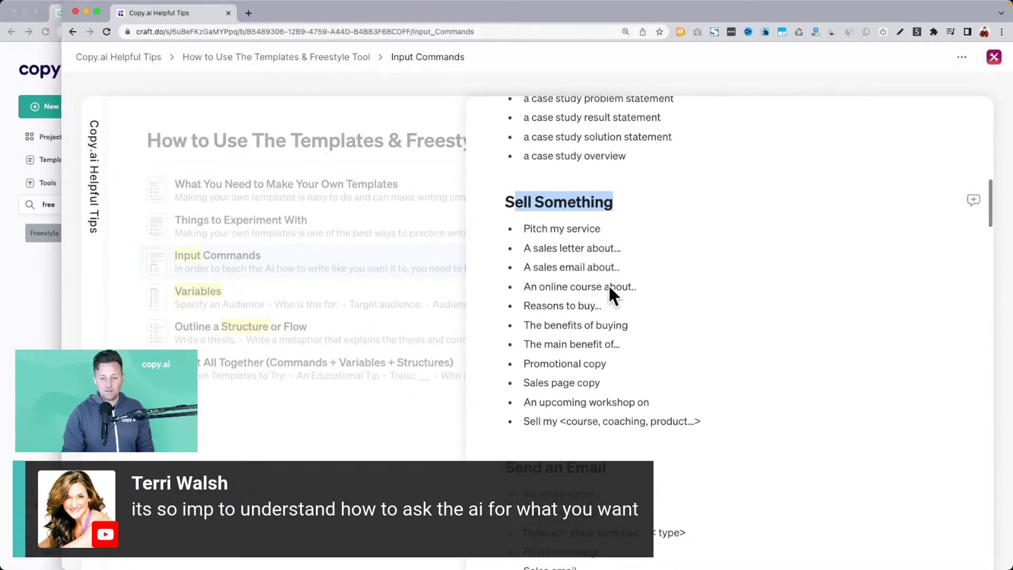
left_click_drag(525, 232, 541, 227)
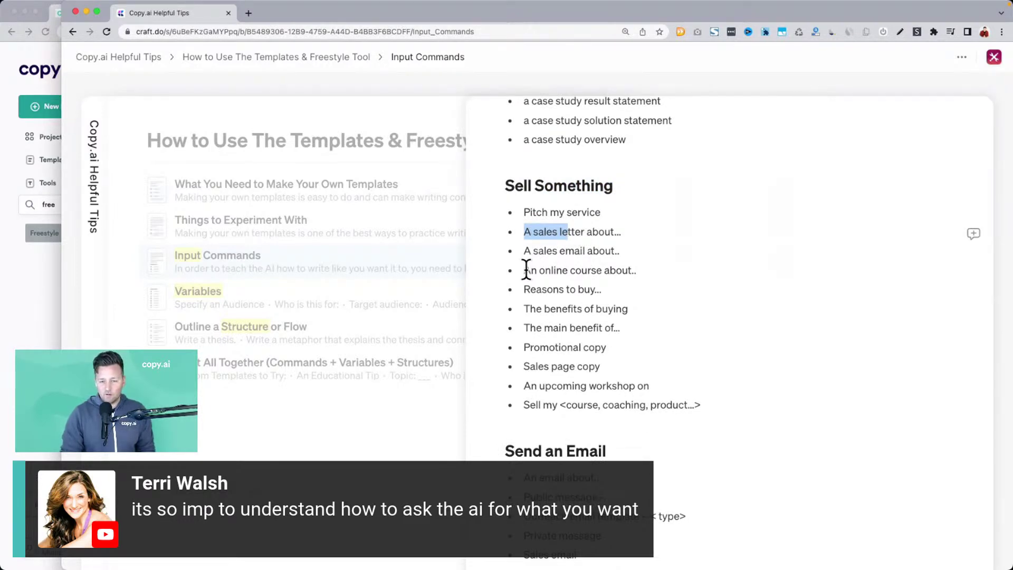
scroll(525, 270, "down", 5)
scroll(530, 211, "down", 4)
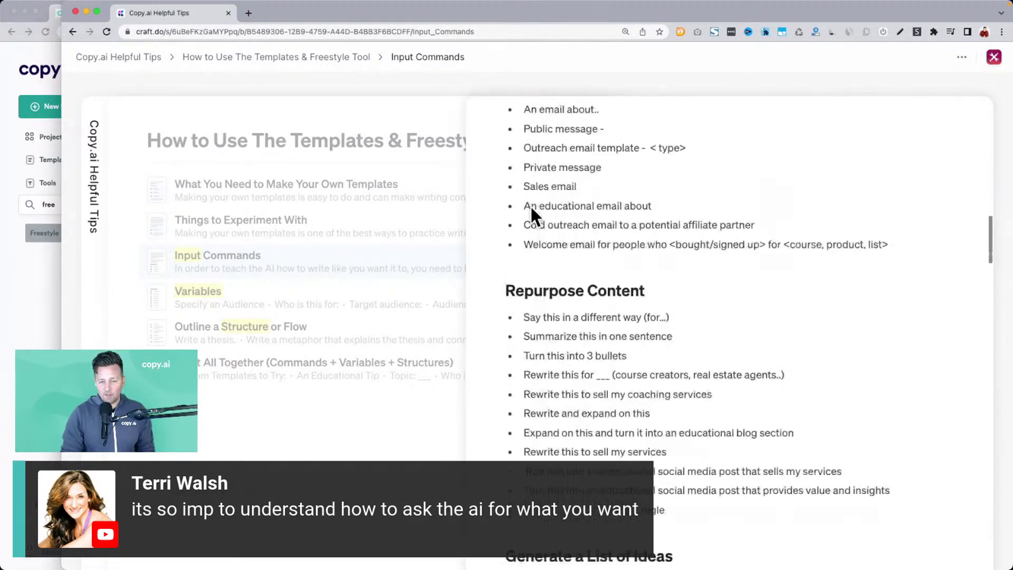
Step: Examine the Repurpose Content and Generate a List of Ideas commands, highlighting "A list of pain points"
left_click_drag(525, 205, 694, 420)
scroll(692, 416, "down", 5)
left_click_drag(614, 355, 505, 177)
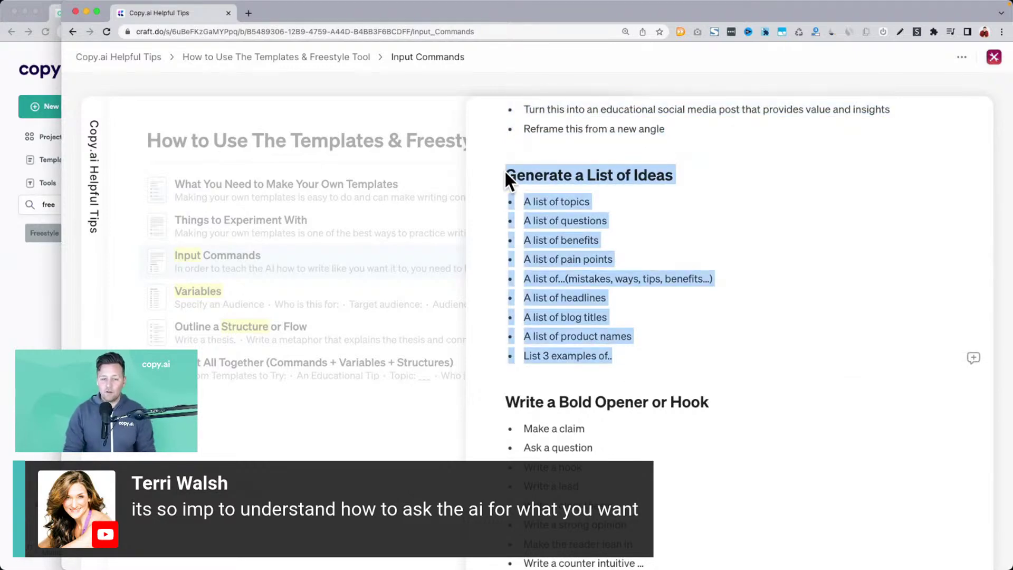
triple_click(552, 221)
triple_click(561, 241)
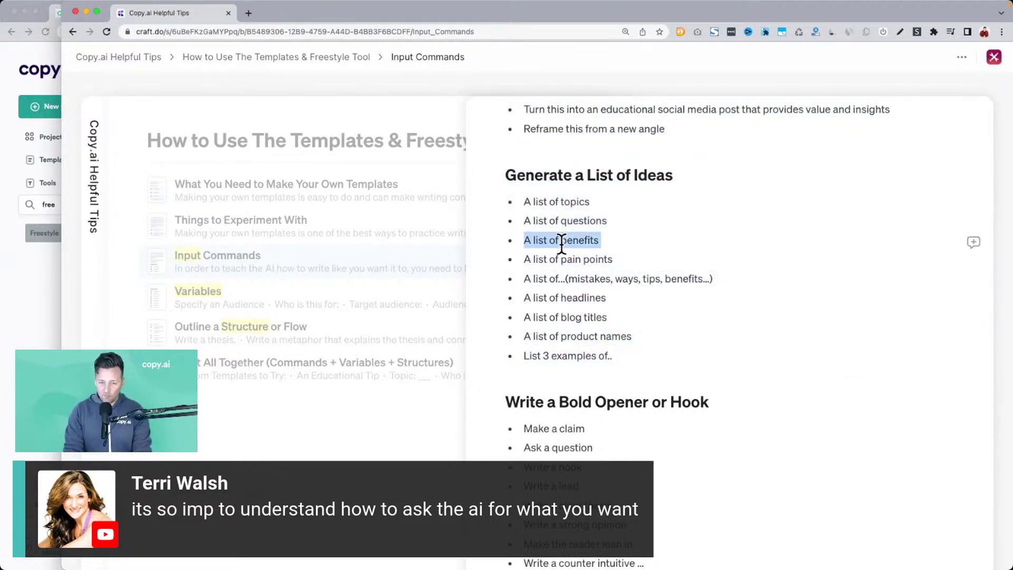
triple_click(564, 252)
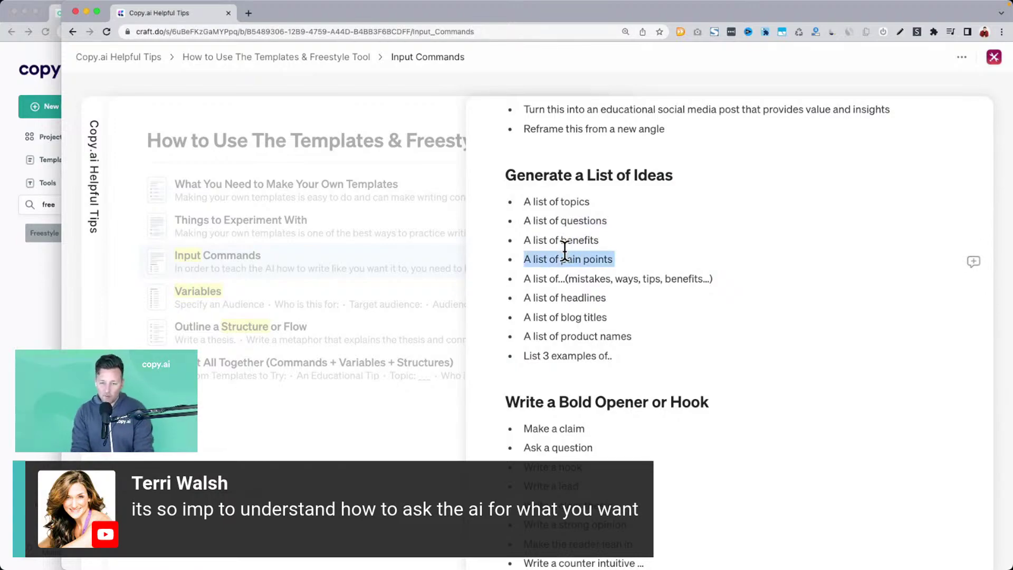
Step: Switch to the Microsoft Create article on better online business content and read its FAQs and Pain points sections
left_click(48, 302)
key("ctrl+Up")
left_click(112, 255)
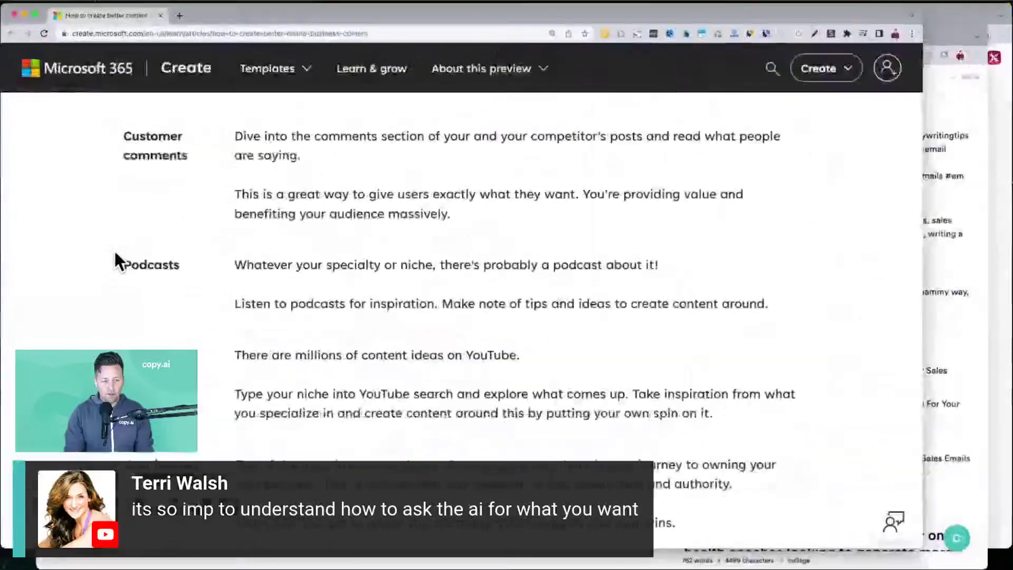
scroll(249, 256, "down", 10)
scroll(249, 248, "up", 10)
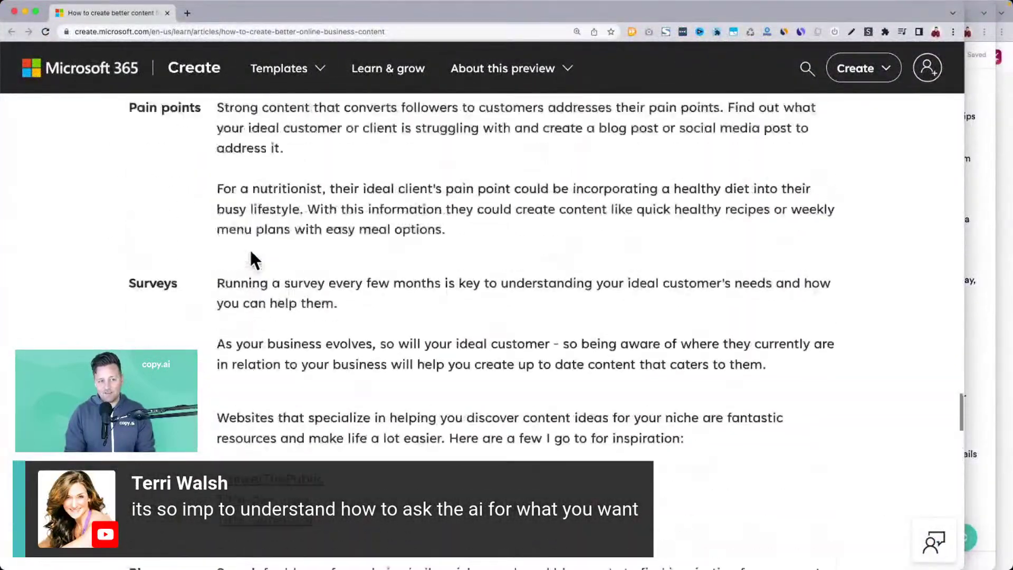
scroll(192, 248, "up", 1)
left_click_drag(225, 121, 728, 121)
left_click_drag(129, 253, 202, 322)
scroll(202, 323, "down", 3)
key("super+Tab")
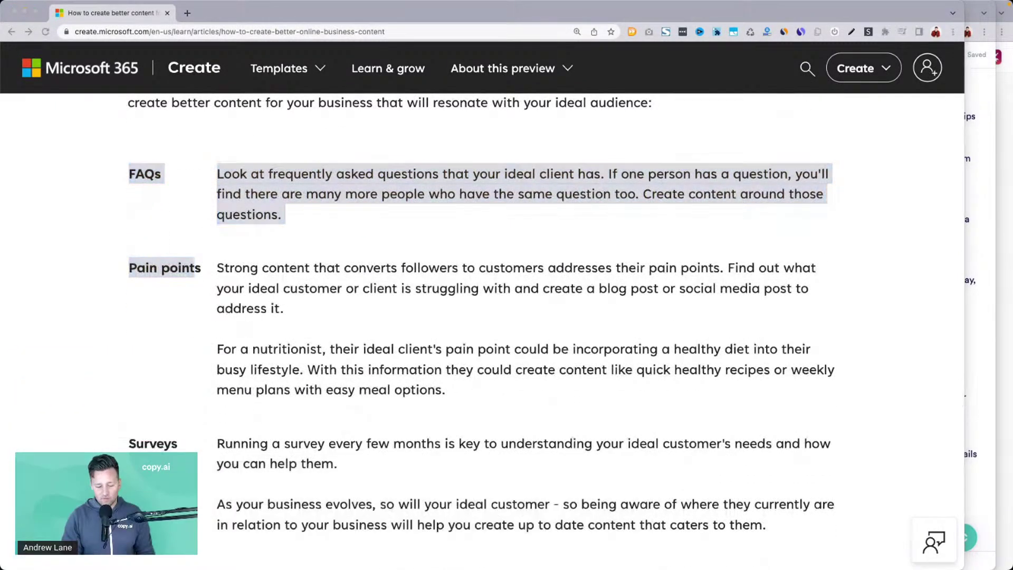
key("super+Tab")
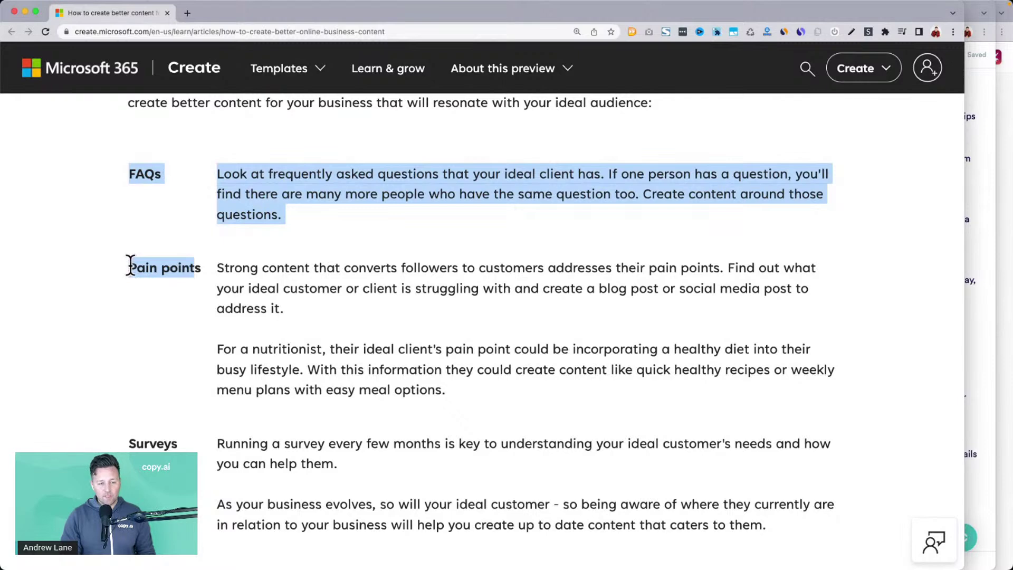
left_click(132, 264)
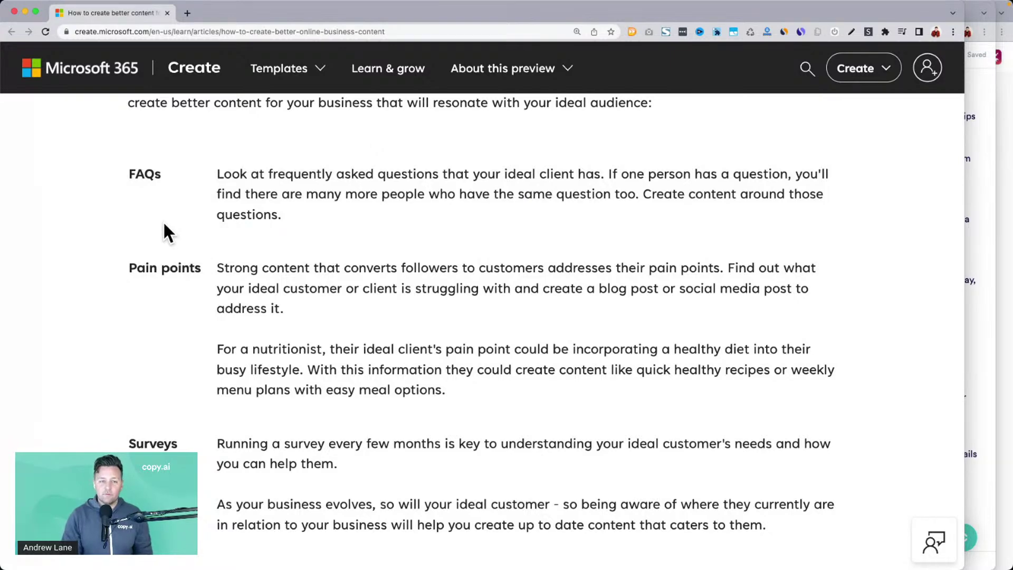
Step: Switch back to the Copy.ai Freestyle tool and change what to create to "A list of 10 pain points"
left_click(976, 193)
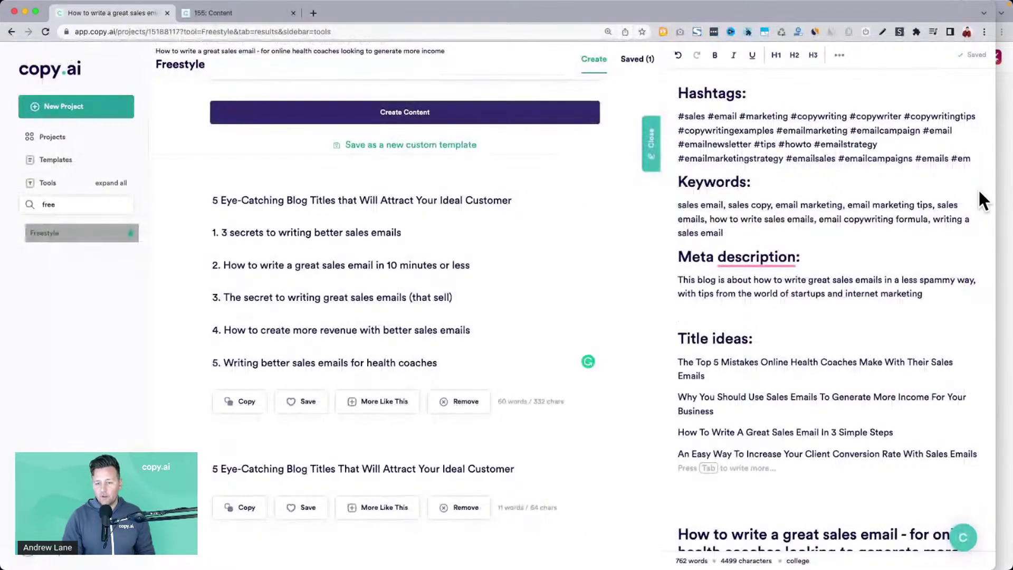
left_click(1005, 203)
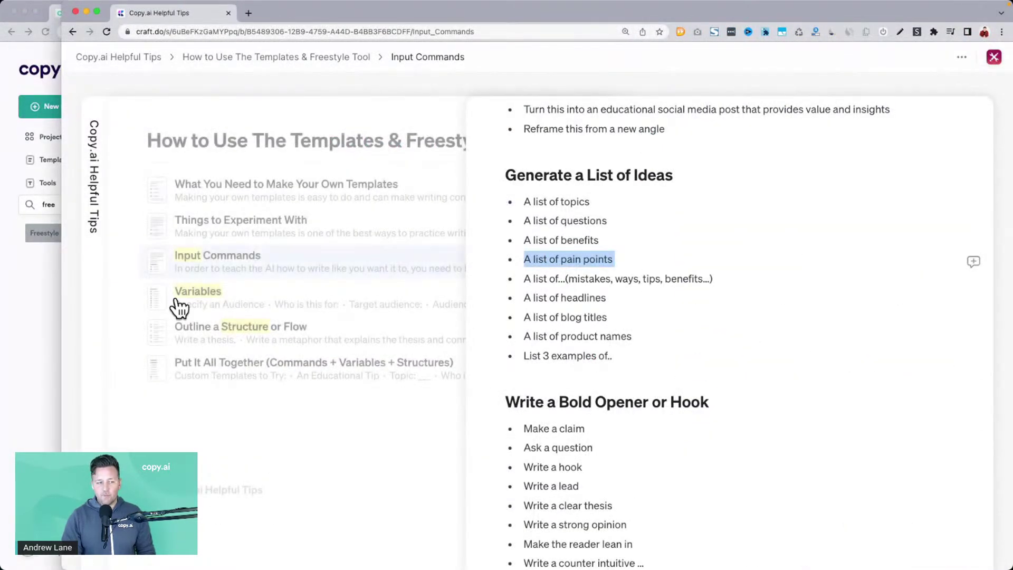
left_click(36, 316)
scroll(459, 378, "up", 5)
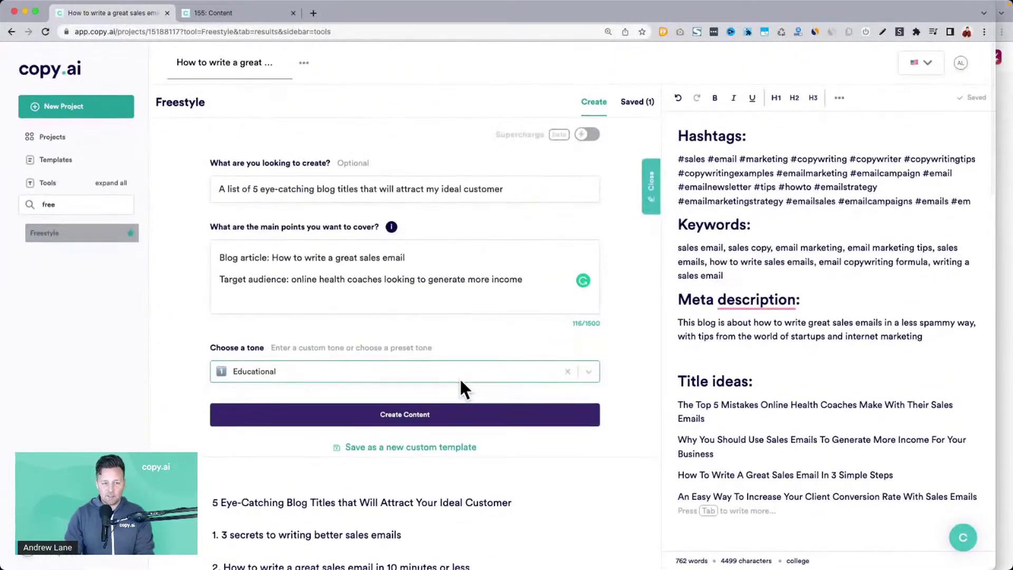
double_click(362, 191)
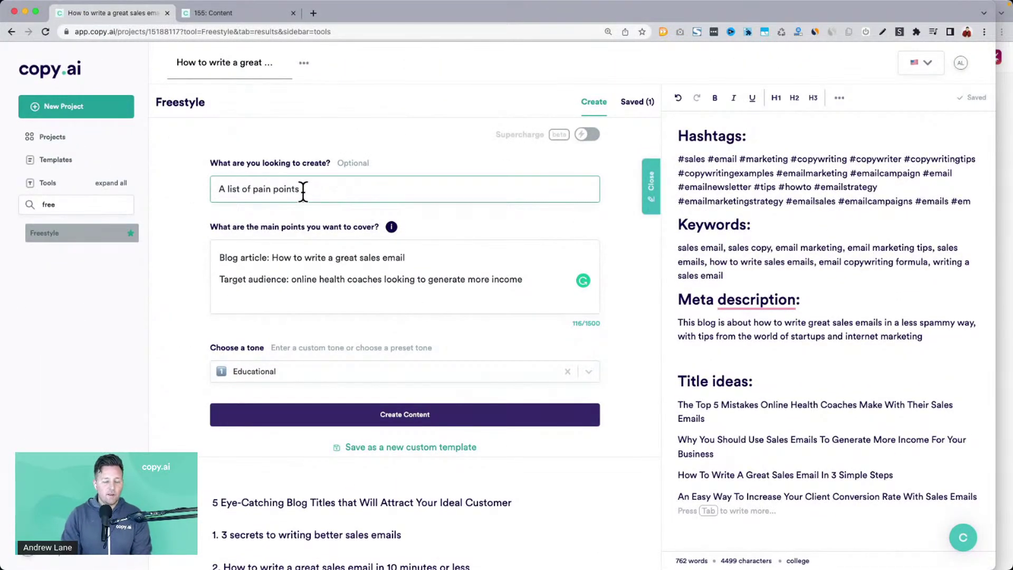
left_click(250, 188)
type("10")
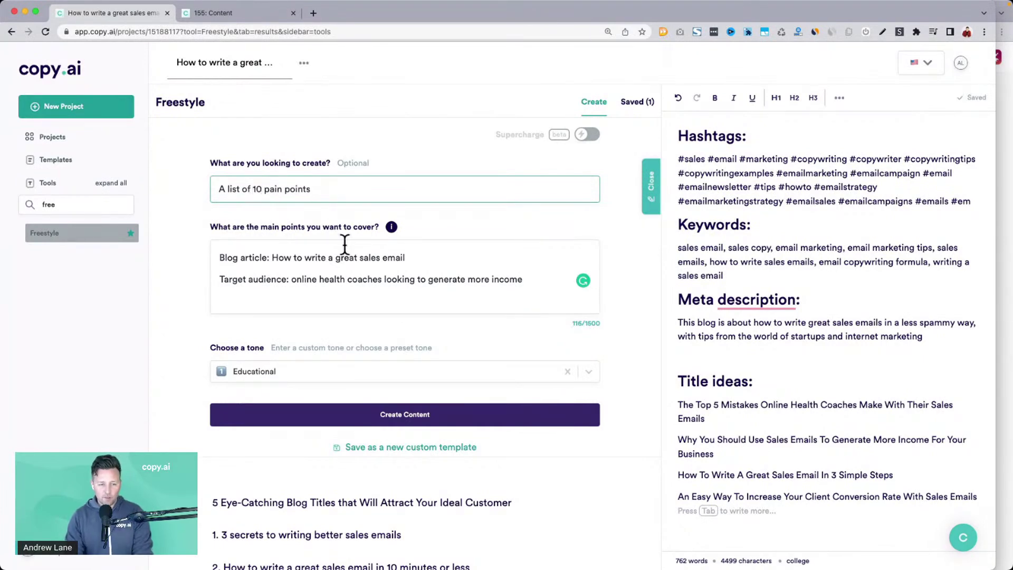
left_click(220, 256)
left_click(548, 306)
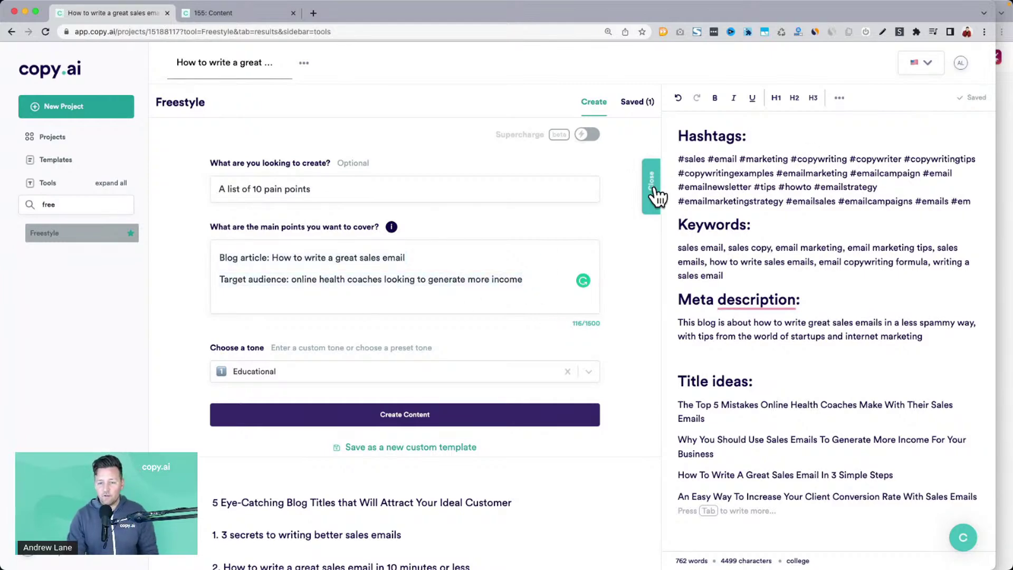
Step: Hide the editor and generate the list of 10 pain points in the Educational tone
left_click(652, 186)
left_click(486, 373)
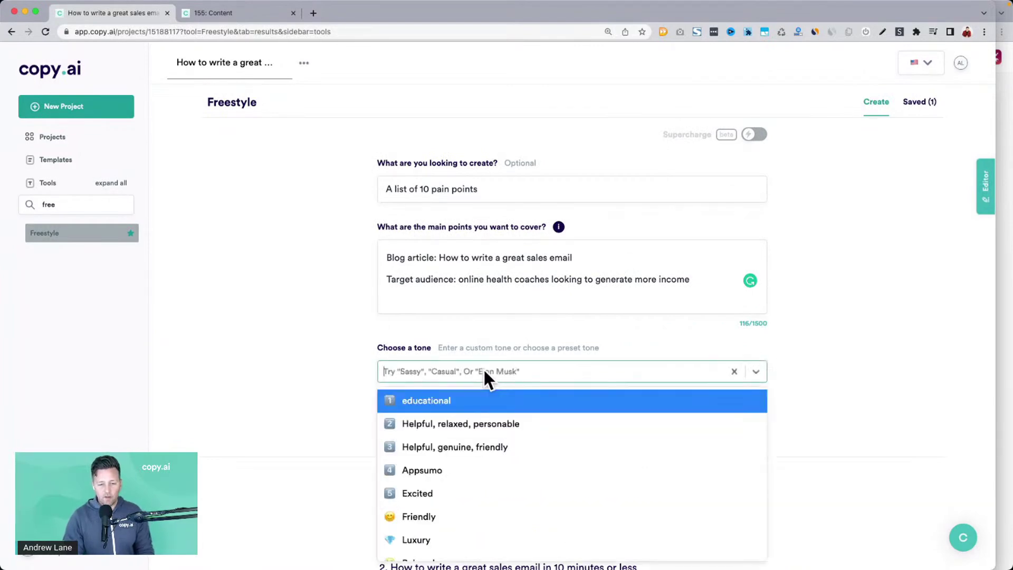
scroll(486, 437, "down", 1)
scroll(485, 437, "down", 2)
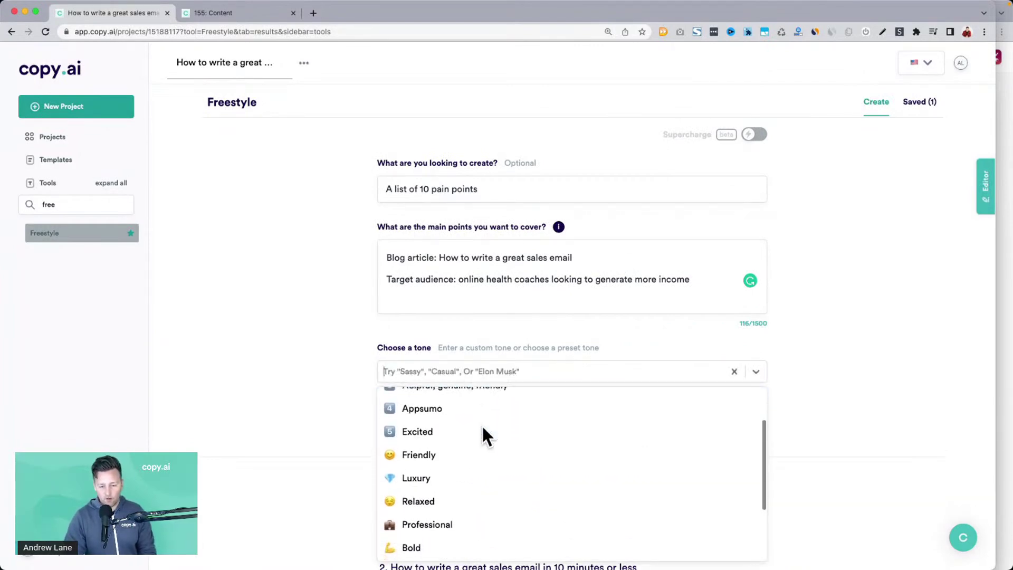
scroll(486, 437, "up", 3)
scroll(485, 437, "down", 6)
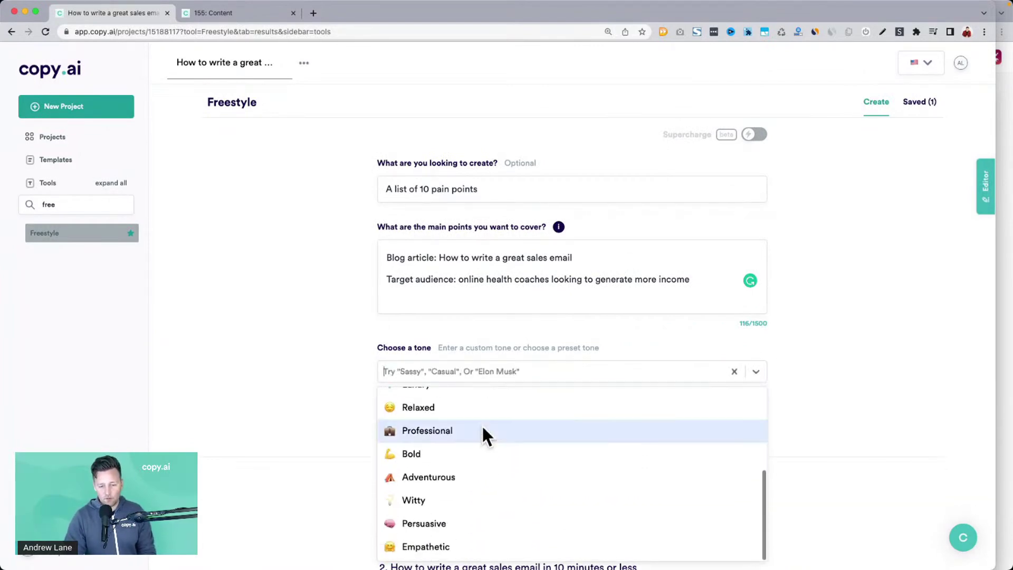
left_click(441, 547)
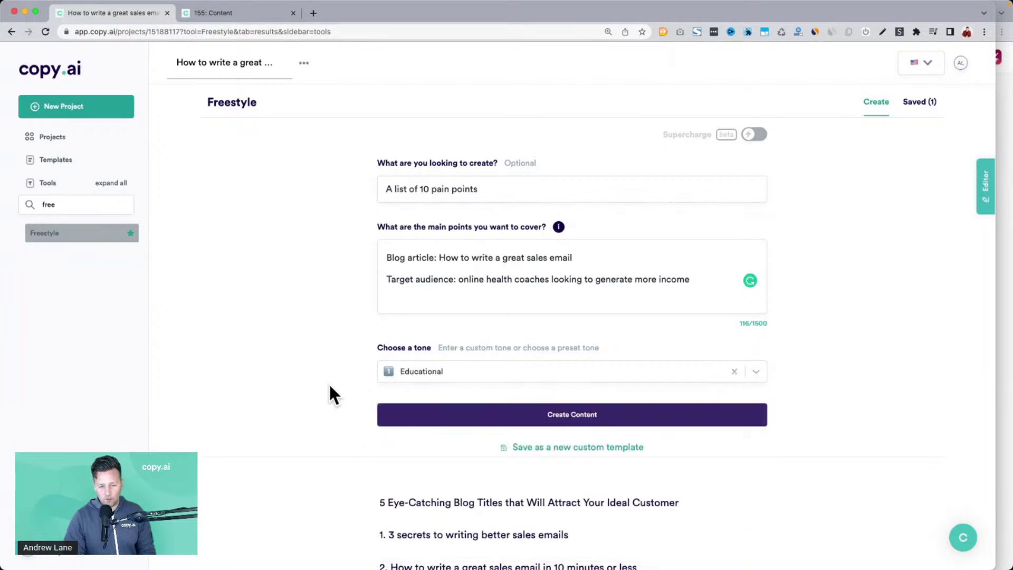
left_click(508, 416)
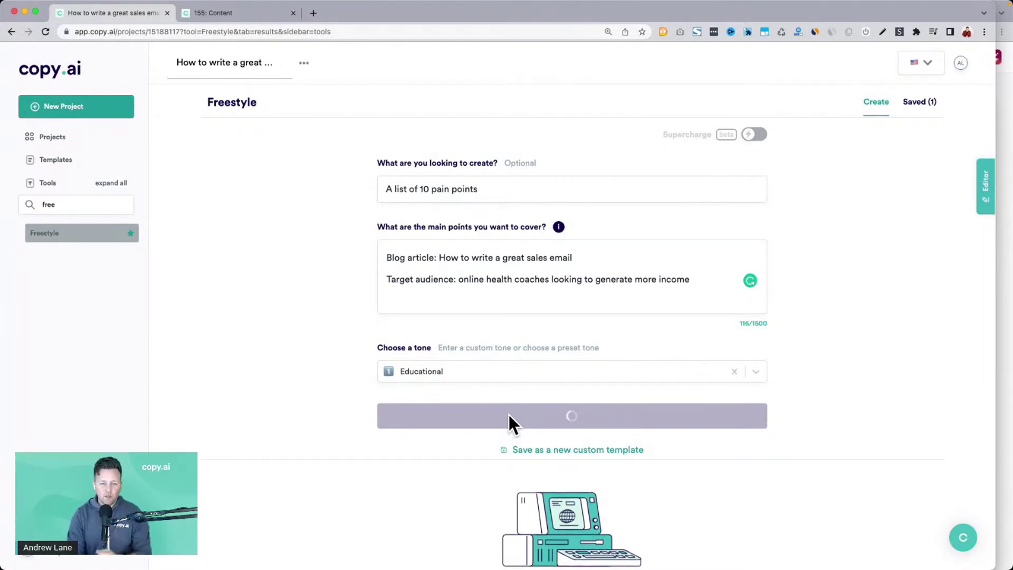
Step: Read the first generated result, "10 Pain Points for Online Health Coaches", highlighting individual pain points
scroll(336, 299, "down", 5)
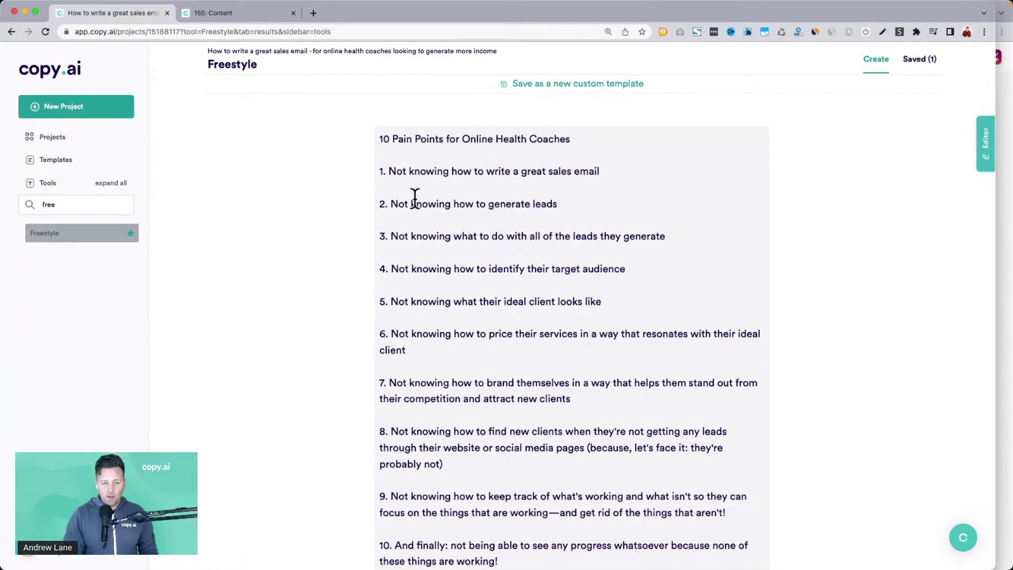
left_click_drag(404, 203, 576, 201)
left_click_drag(396, 236, 685, 237)
left_click_drag(398, 269, 639, 269)
left_click_drag(398, 301, 607, 302)
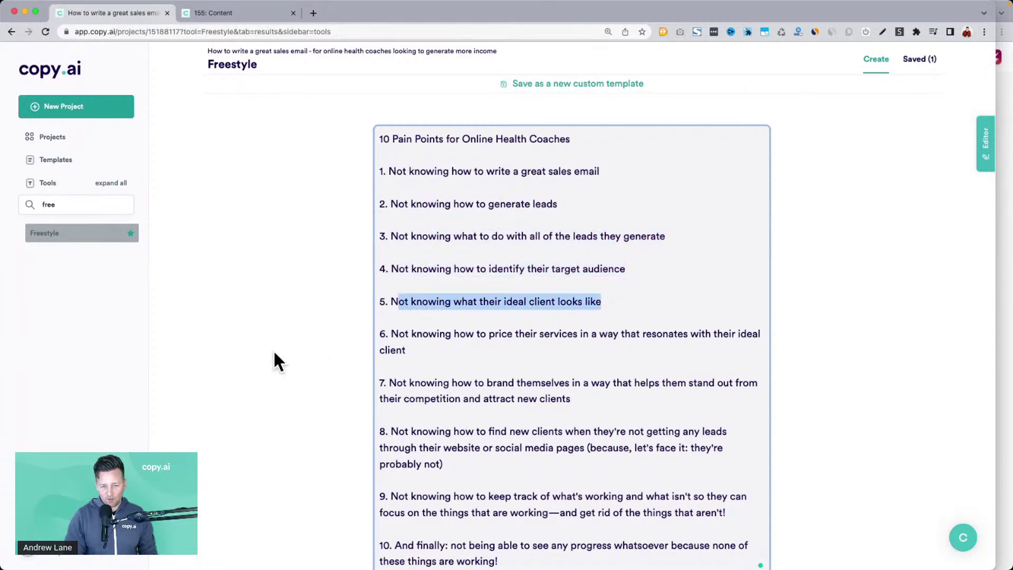
scroll(277, 357, "down", 2)
left_click_drag(477, 280, 647, 280)
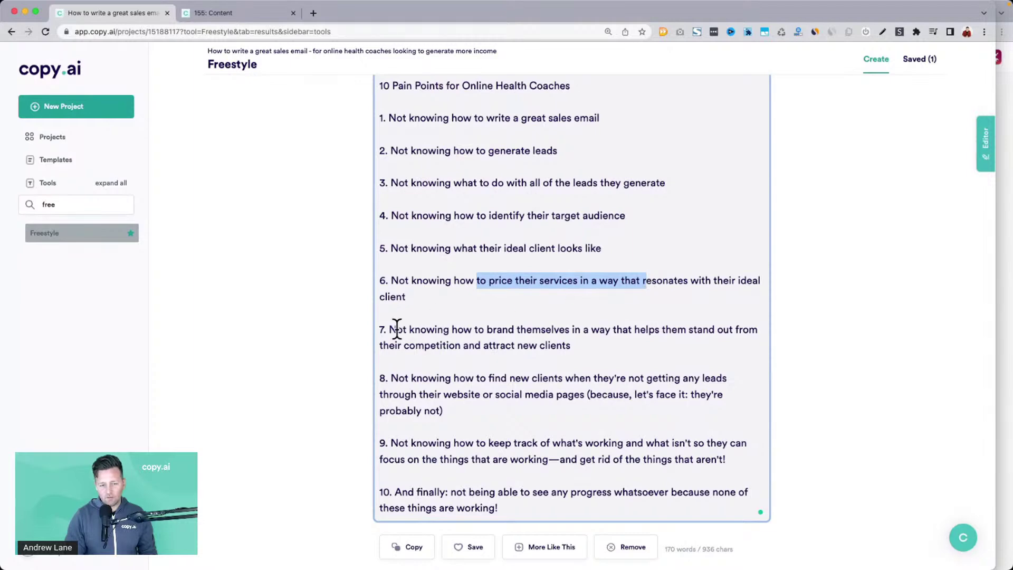
Step: Examine the second generated list of sales email pain points, enlarging the page and highlighting items 1 to 5
scroll(337, 348, "down", 5)
scroll(337, 348, "down", 7)
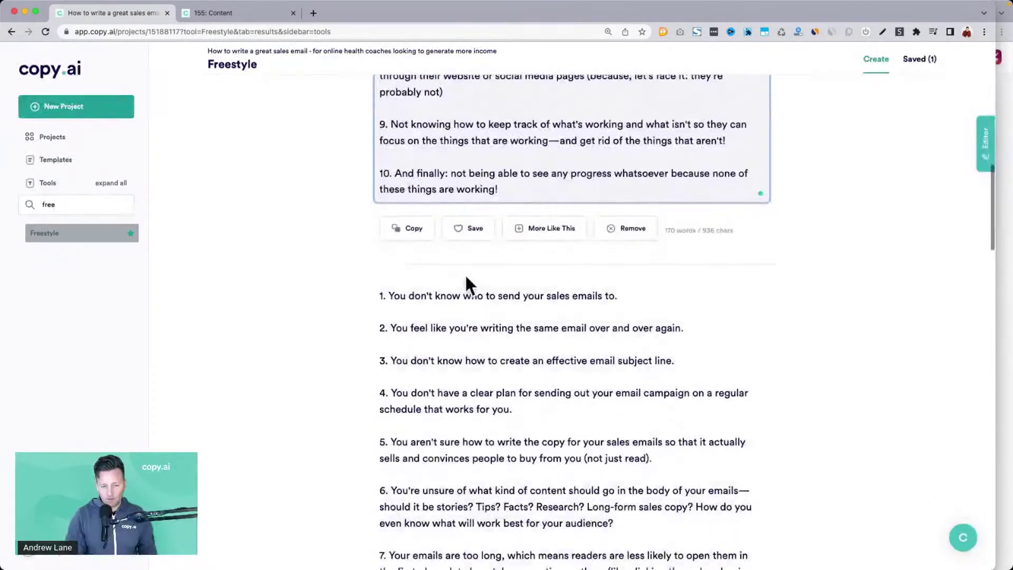
scroll(390, 295, "down", 2)
left_click_drag(394, 260, 656, 263)
scroll(656, 262, "down", 2)
scroll(655, 262, "down", 2)
key("super+equal")
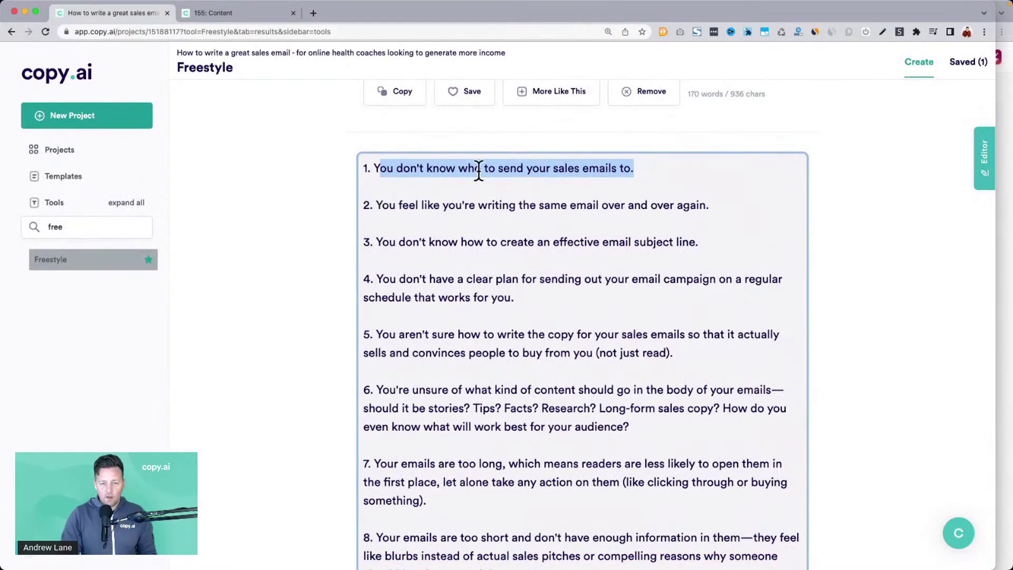
left_click_drag(382, 206, 591, 216)
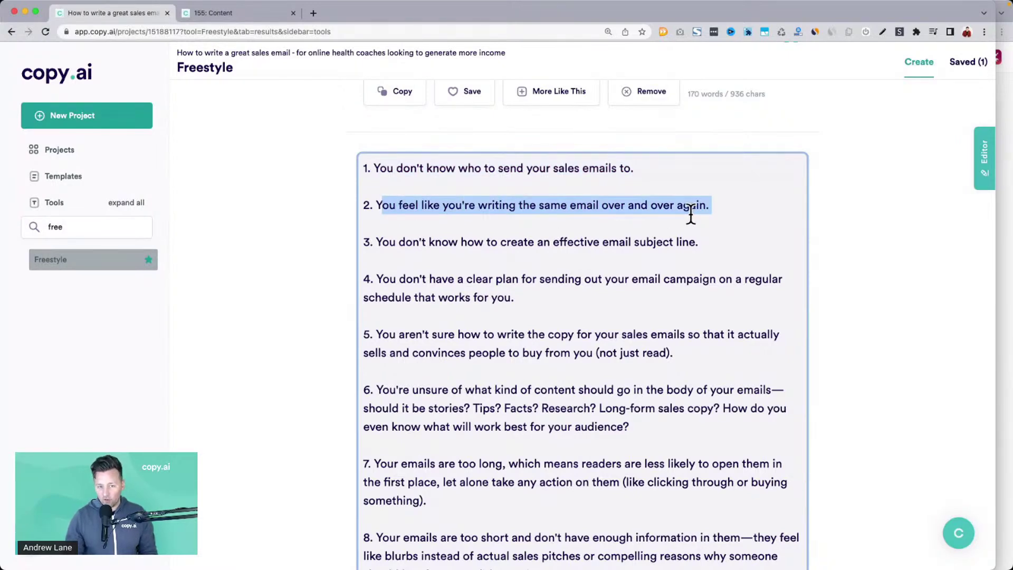
left_click_drag(563, 243, 719, 251)
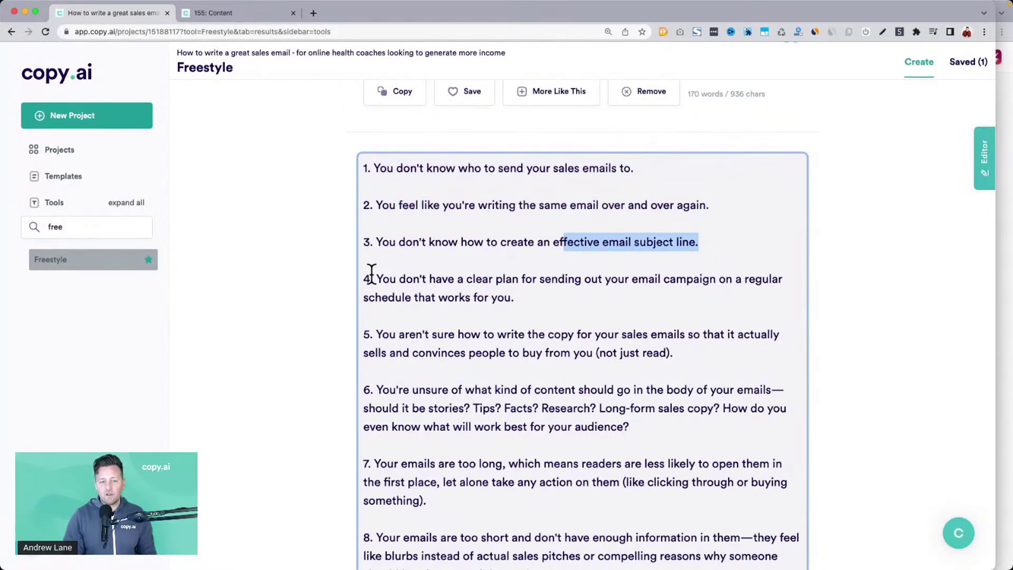
left_click_drag(364, 166, 523, 364)
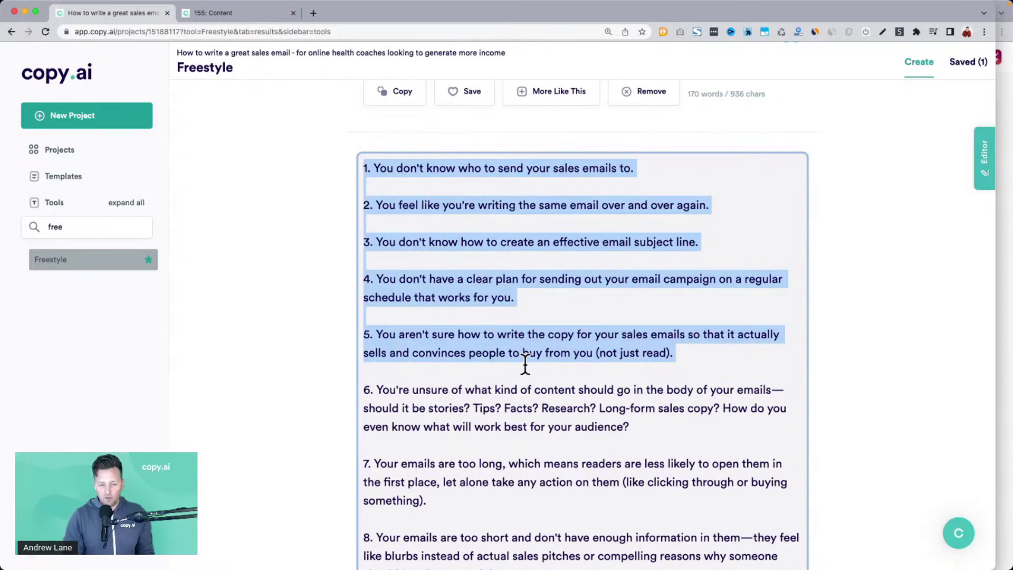
left_click_drag(435, 336, 713, 349)
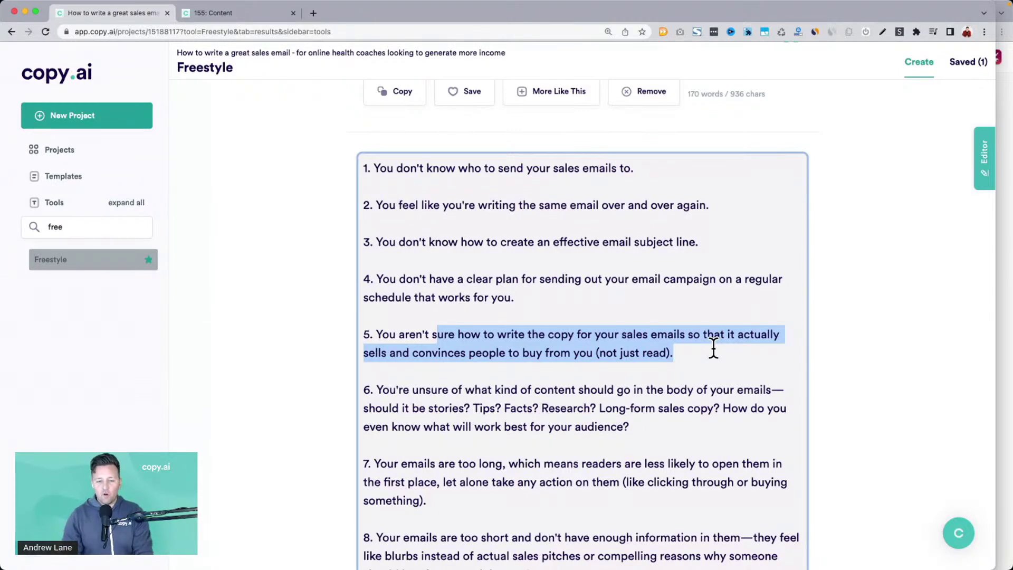
Step: Read the third generated list of pain points, from lacking time to write a sales email to worrying about sounding too salesy
scroll(281, 248, "down", 5)
scroll(283, 252, "down", 5)
left_click_drag(375, 258, 603, 259)
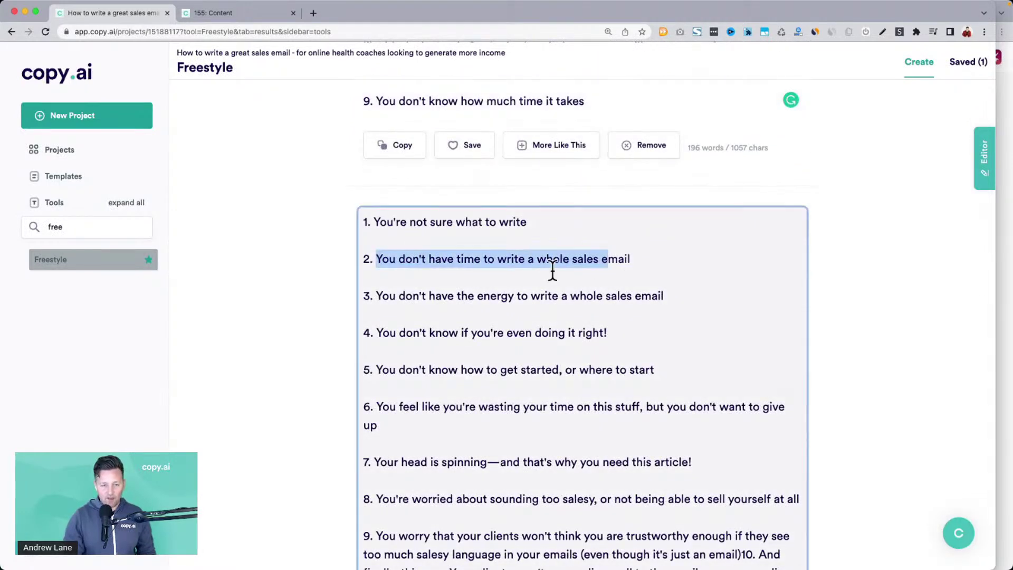
left_click(396, 292)
left_click(677, 295)
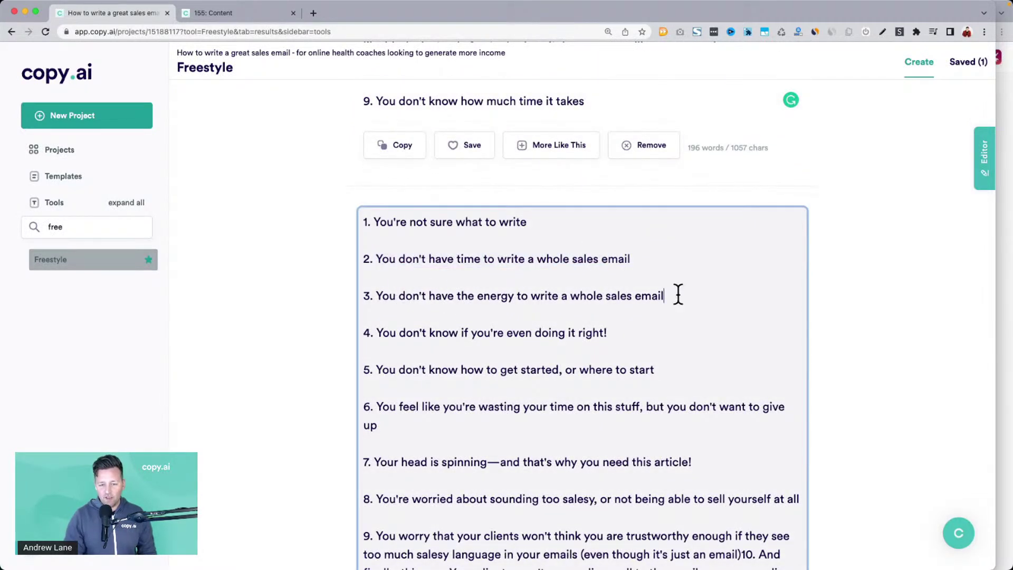
left_click_drag(382, 332, 615, 330)
left_click_drag(382, 369, 601, 372)
scroll(528, 372, "down", 2)
left_click_drag(389, 322, 640, 327)
left_click_drag(428, 378, 507, 379)
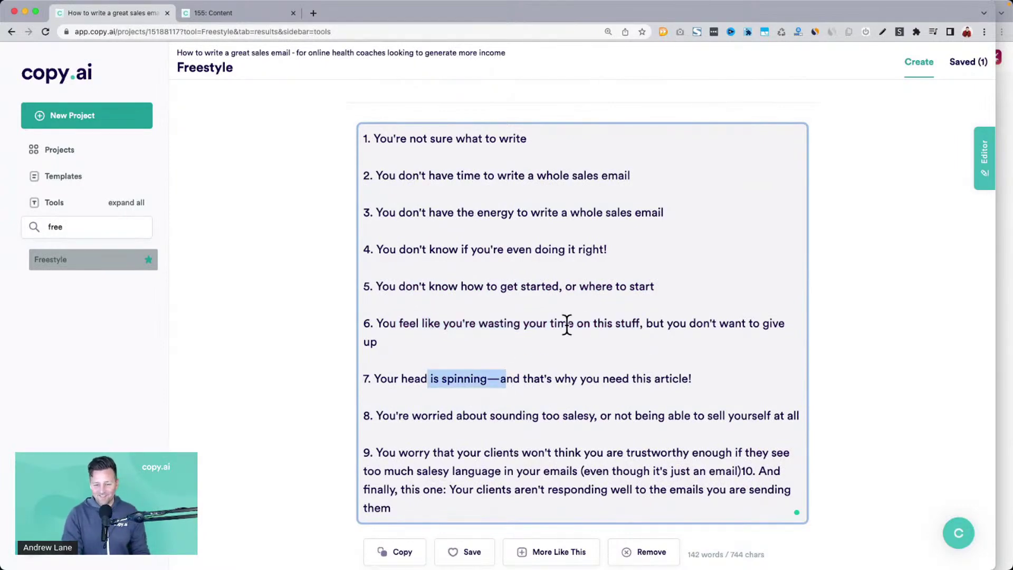
scroll(567, 323, "down", 2)
left_click_drag(428, 361, 596, 361)
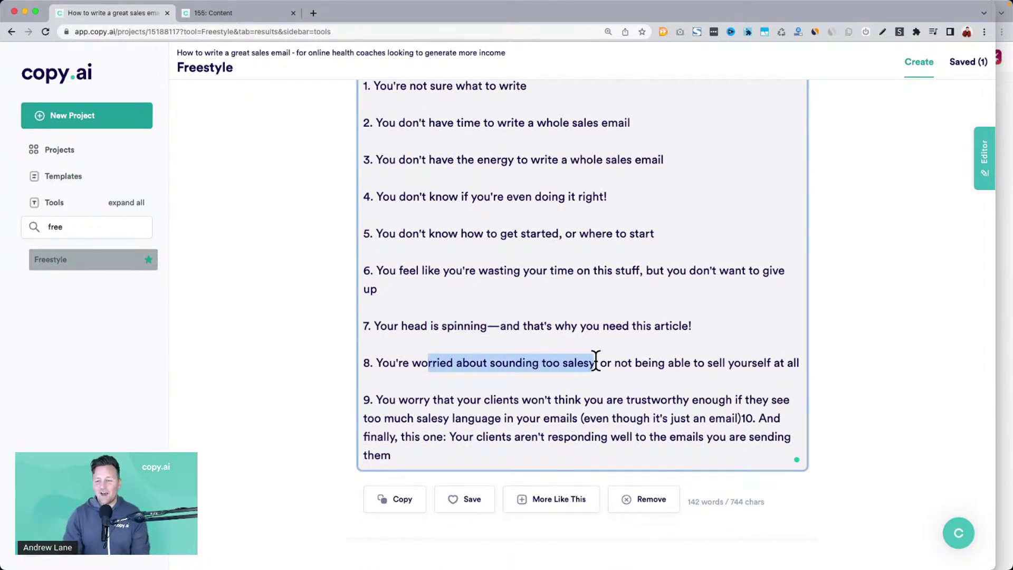
Step: Return to the Freestyle form and reopen the editor, highlighting from Hashtags into the Keywords section
scroll(579, 274, "up", 15)
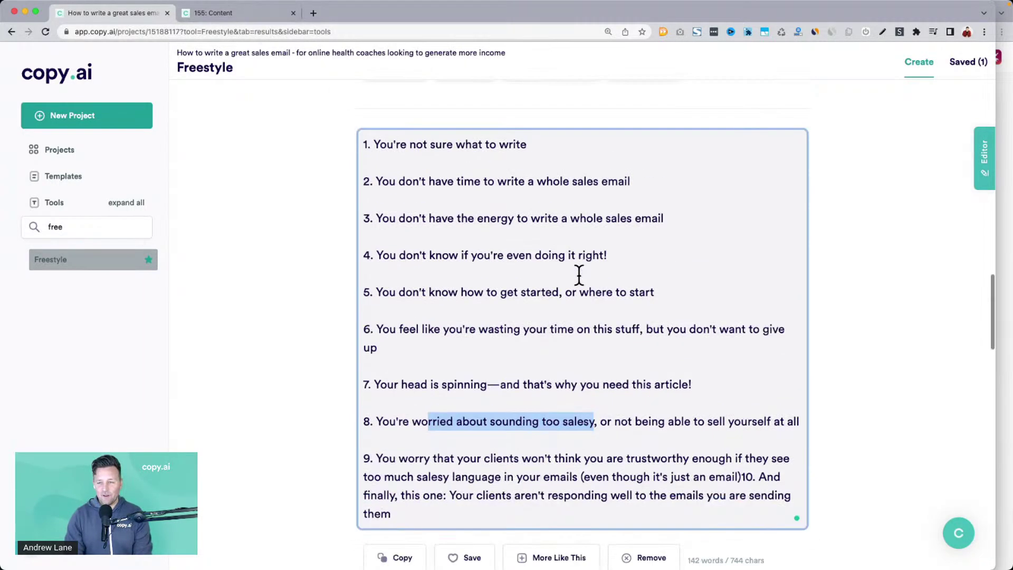
scroll(579, 274, "up", 10)
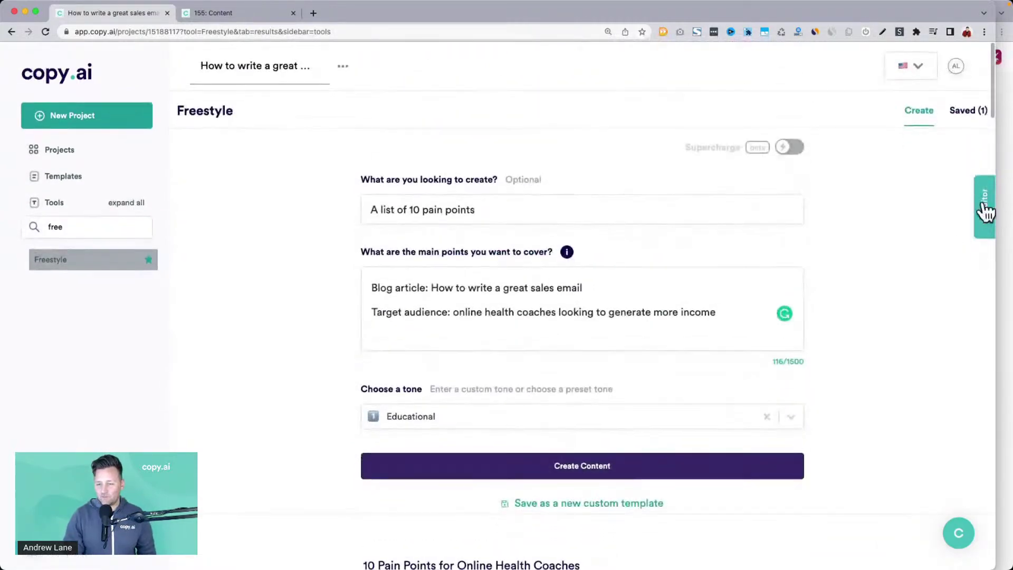
left_click(975, 205)
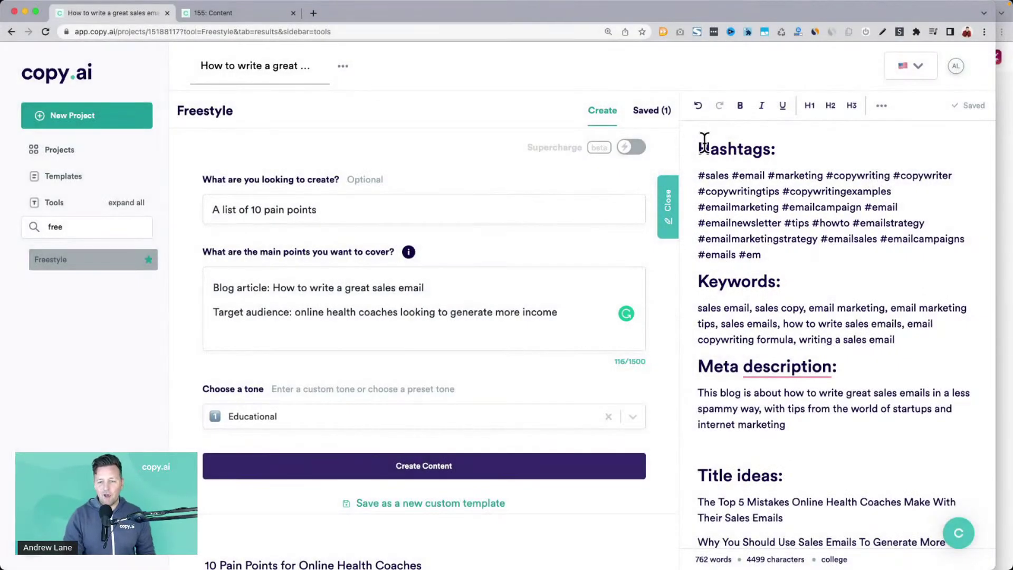
left_click_drag(704, 140, 780, 306)
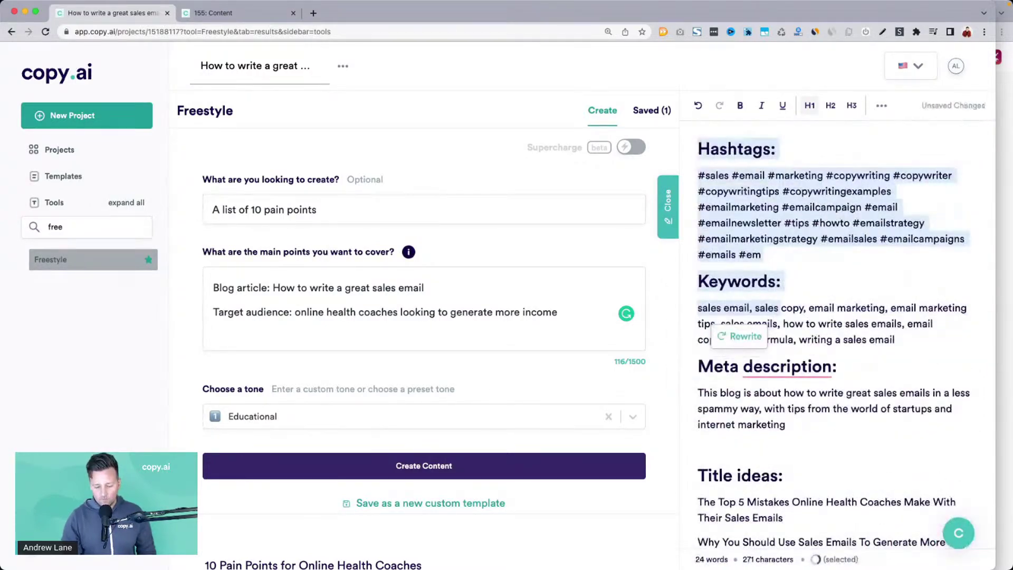
Step: Switch to the browser tab with the "155: Content" project
left_click(226, 14)
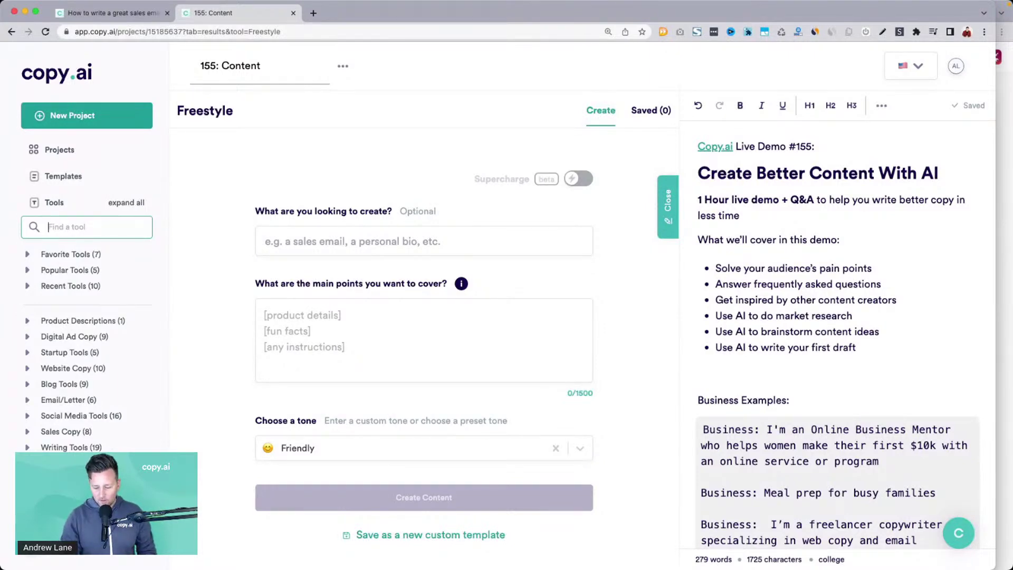
key("super+Tab")
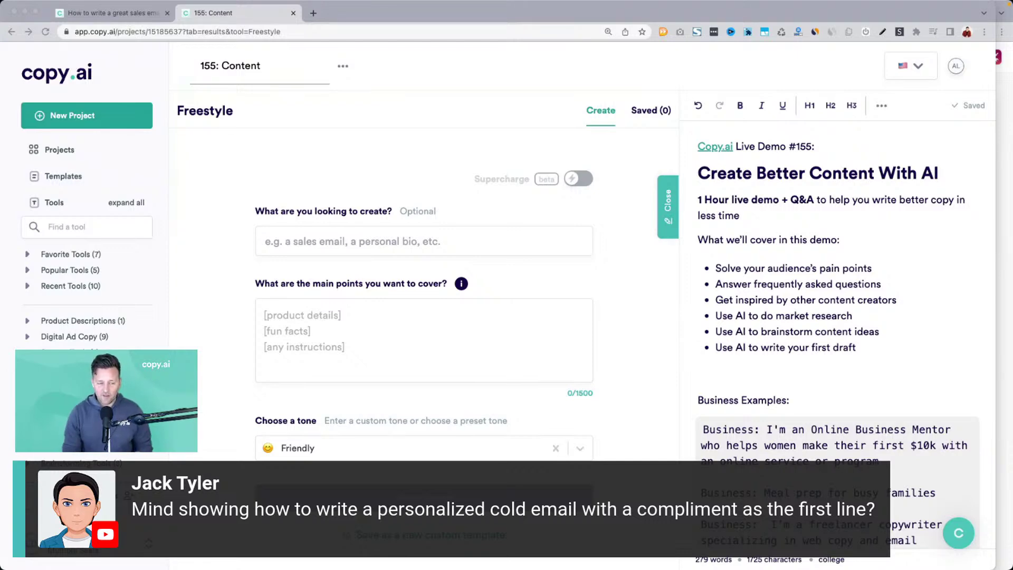
left_click(182, 245)
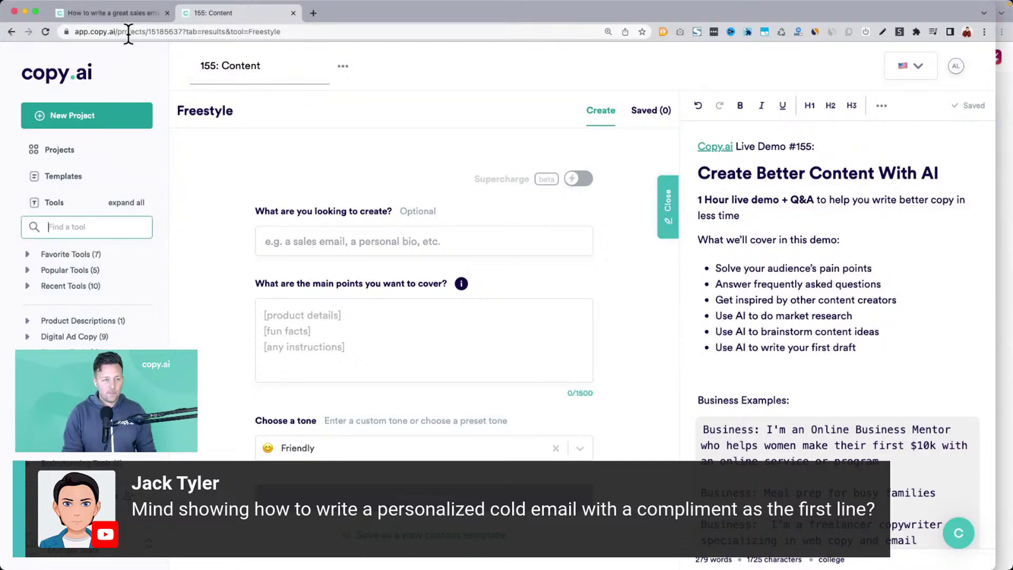
Step: Return to the first browser tab, view the Projects overview and open the "How to write a great sales email" project from there
left_click(115, 11)
left_click(75, 159)
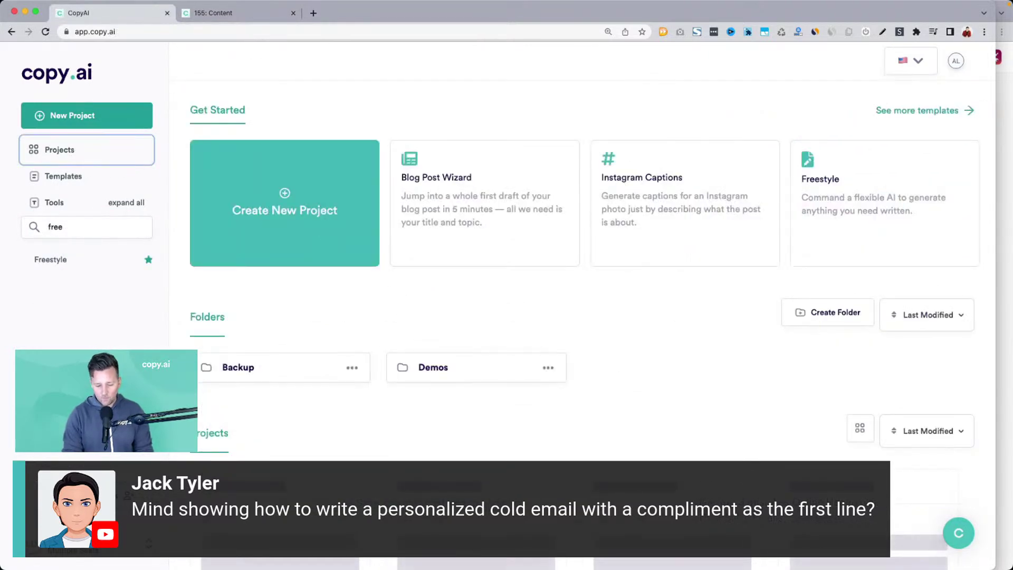
key("super+0")
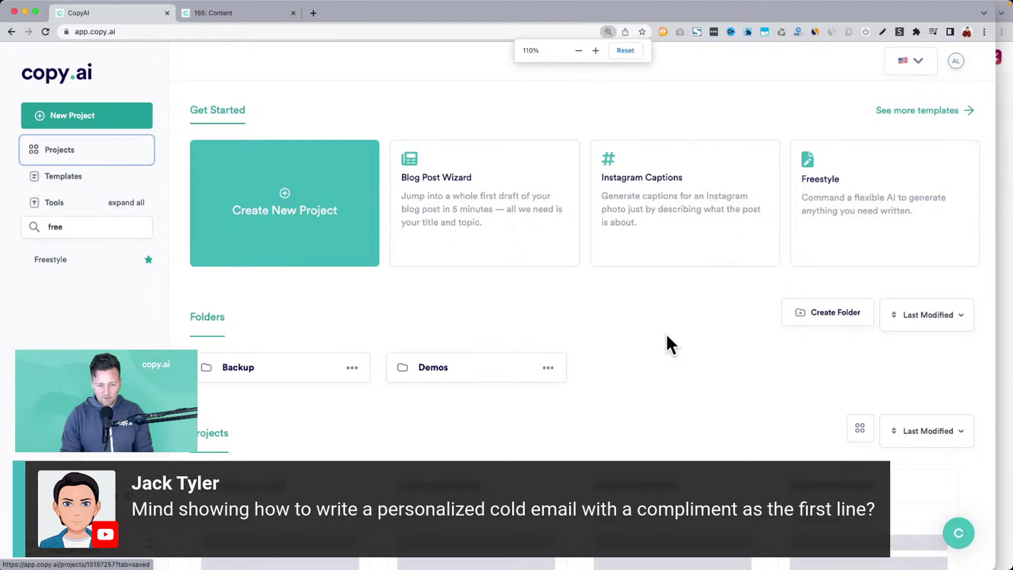
scroll(677, 373, "down", 3)
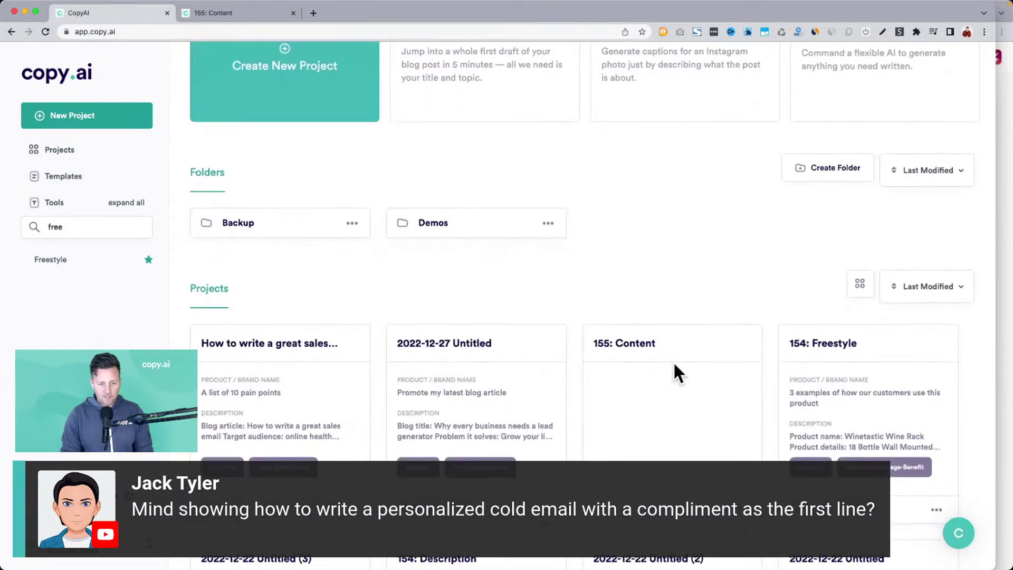
key("super+minus")
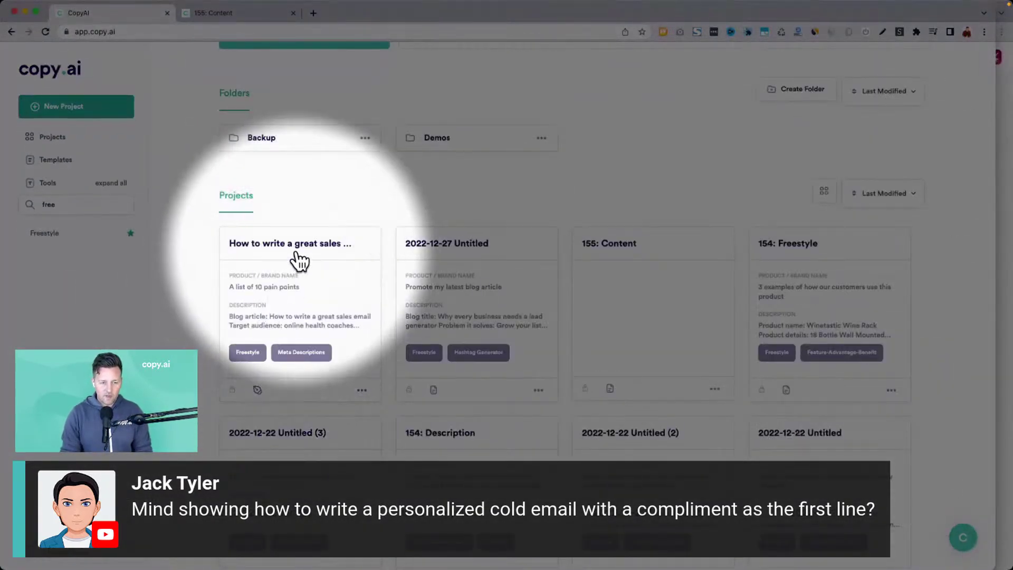
key("super+minus")
key("super+equal")
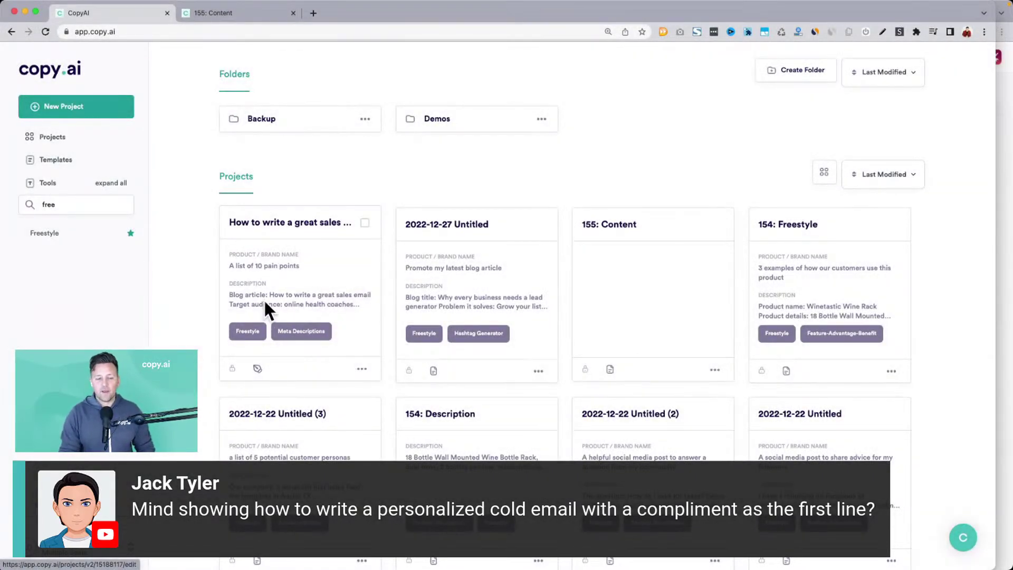
left_click(322, 225)
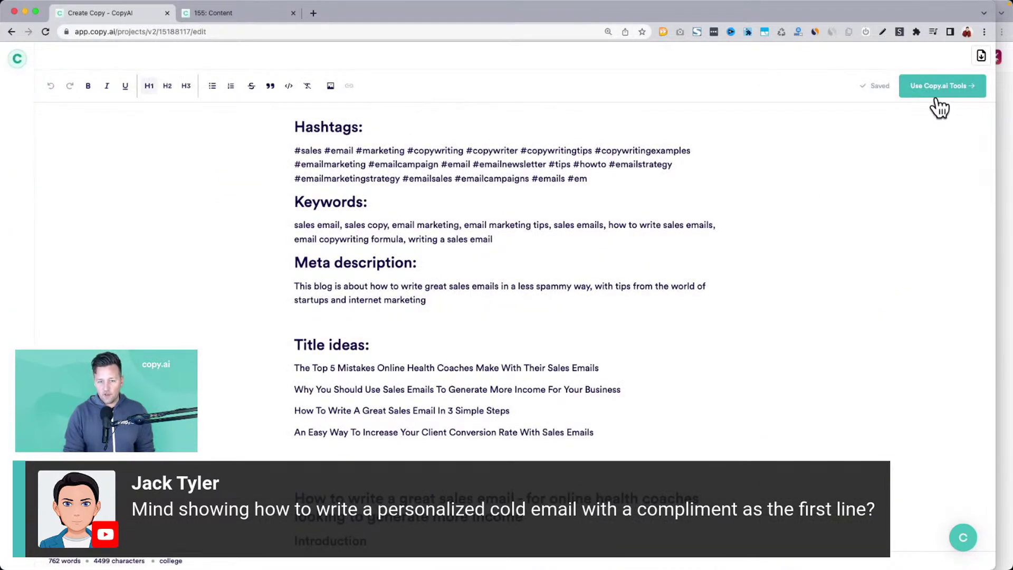
Step: Highlight the hashtags through title ideas in the document and reopen the project with the Copy.ai tools, focusing its name
left_click_drag(296, 127, 646, 454)
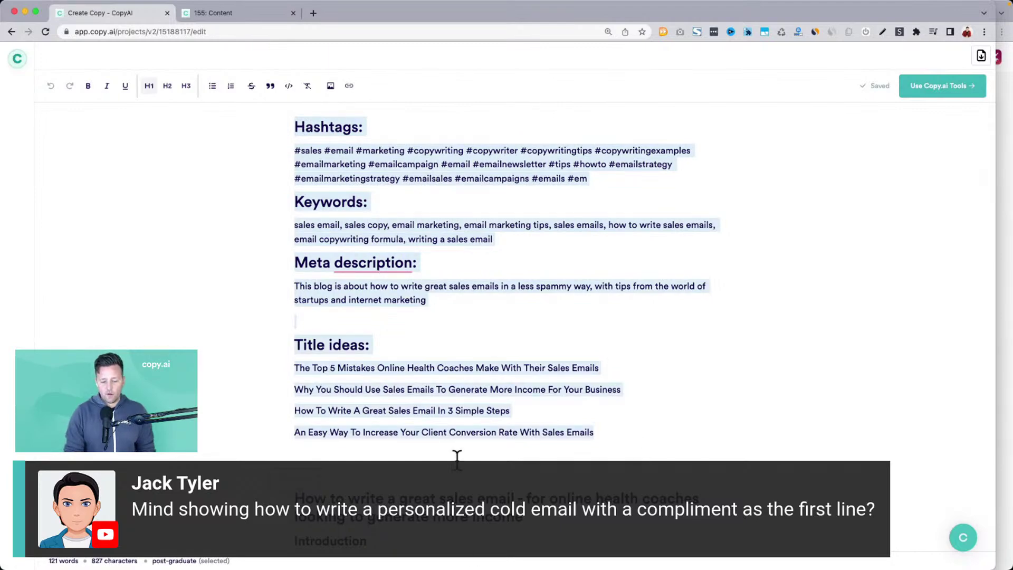
scroll(559, 402, "down", 5)
scroll(735, 170, "up", 5)
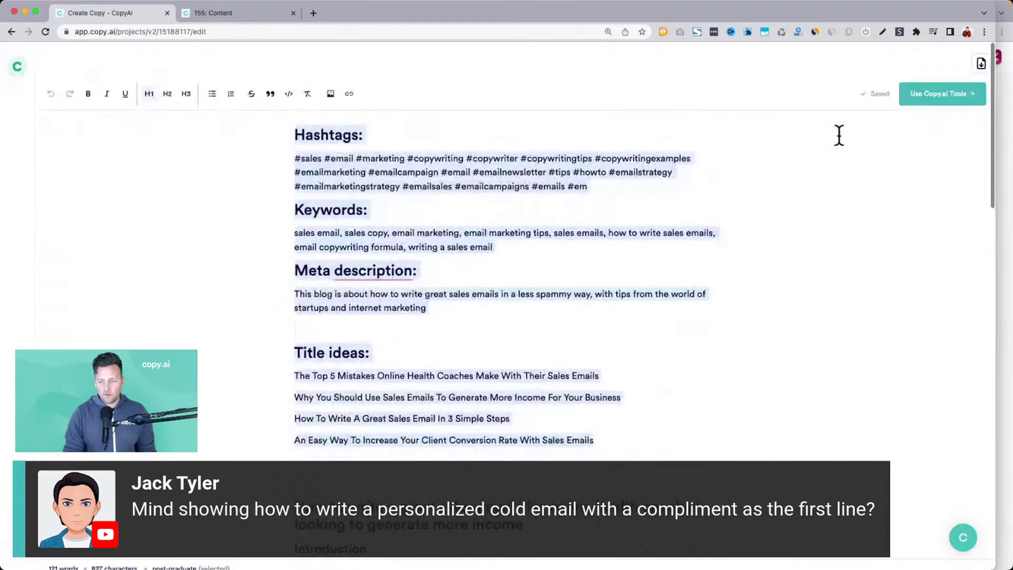
left_click(947, 89)
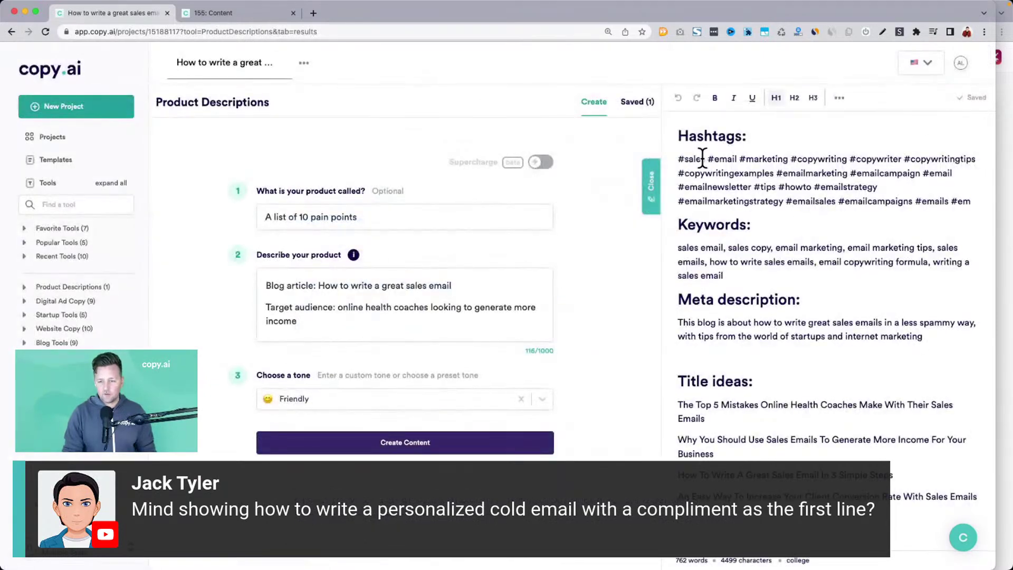
left_click(230, 68)
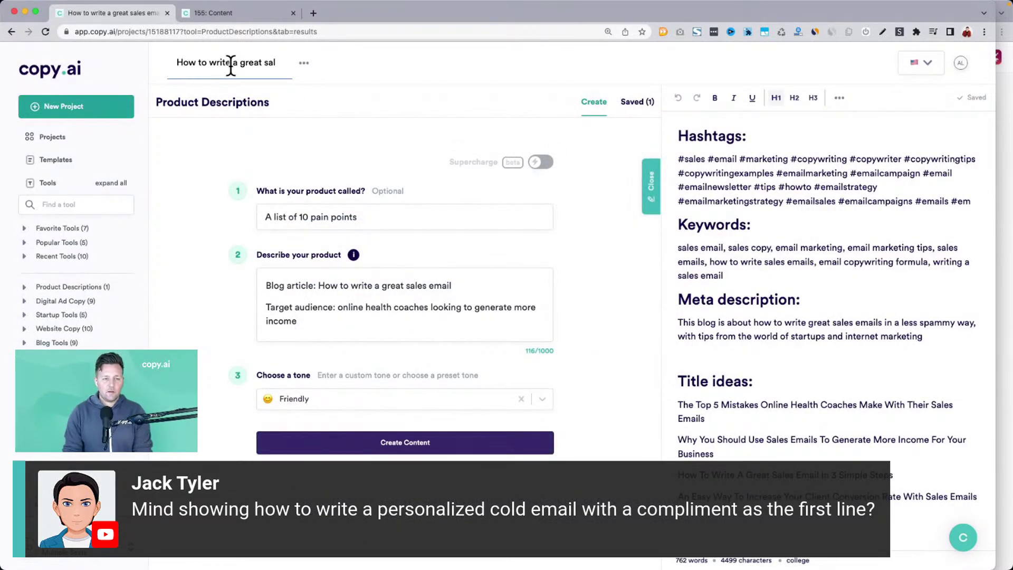
Step: Search the templates for "cold" and start a new project from the Cold Outreach Email template
key("super+a")
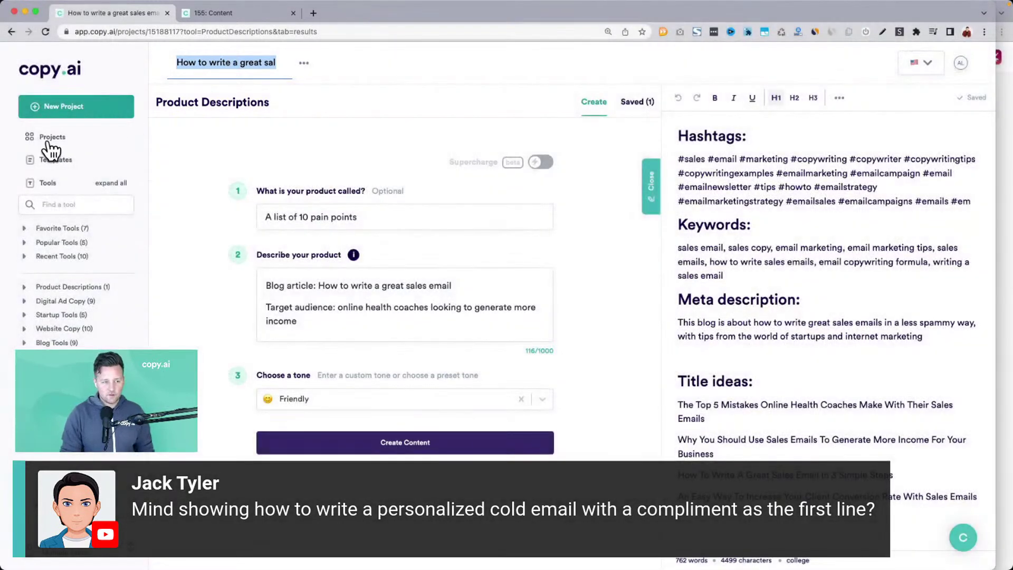
left_click(50, 138)
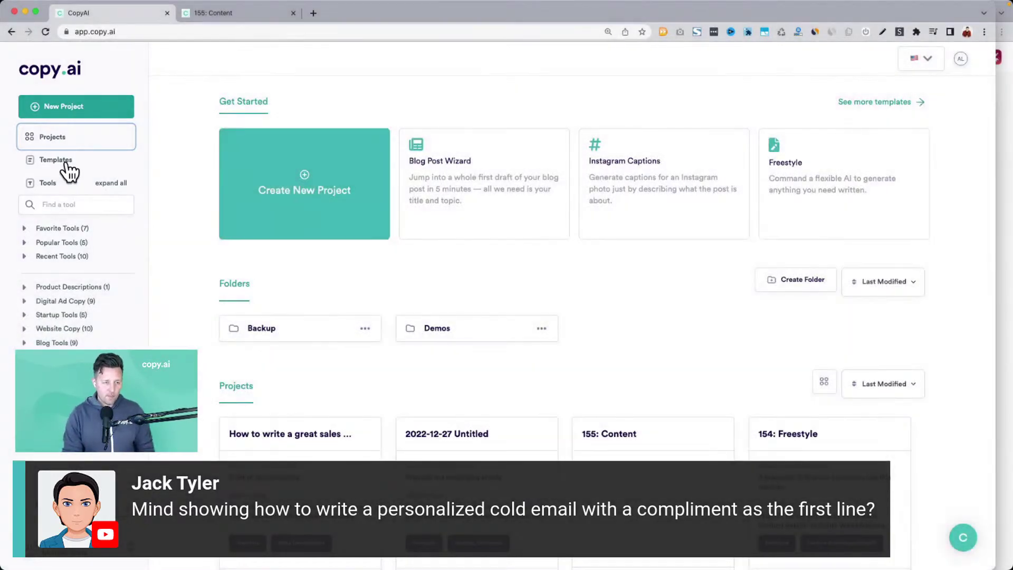
left_click(46, 158)
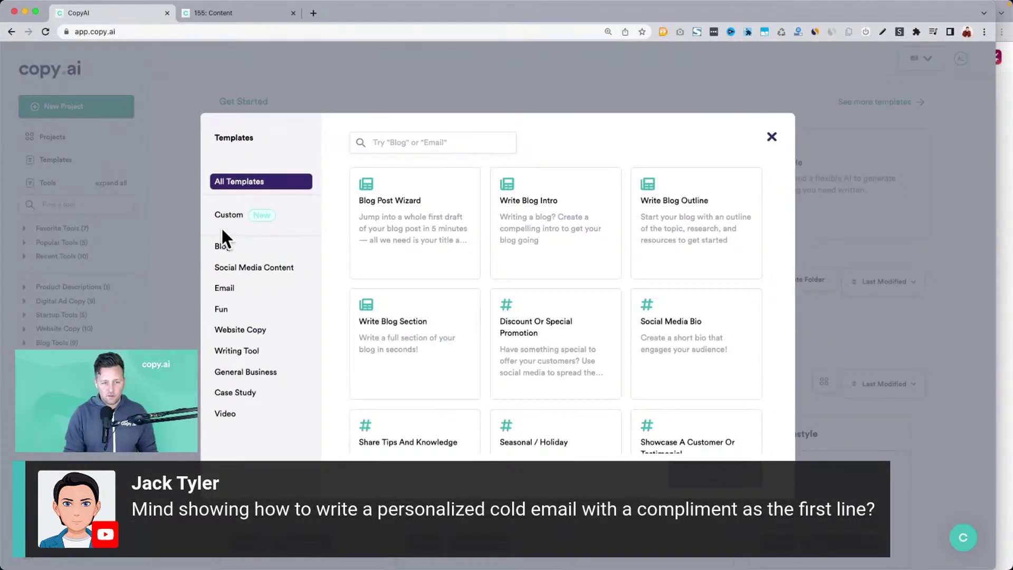
left_click(410, 145)
type("cold")
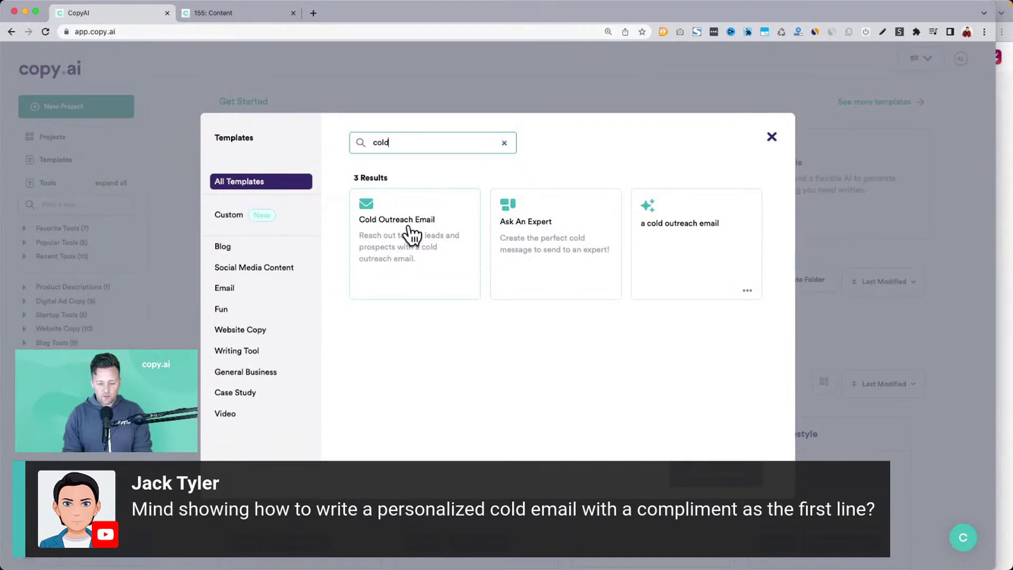
left_click(412, 253)
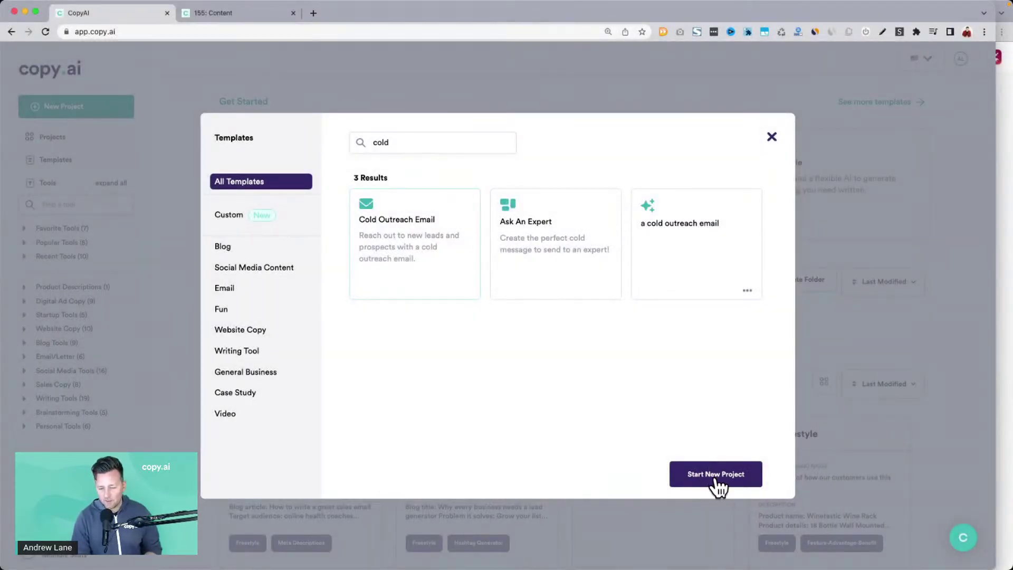
left_click(717, 475)
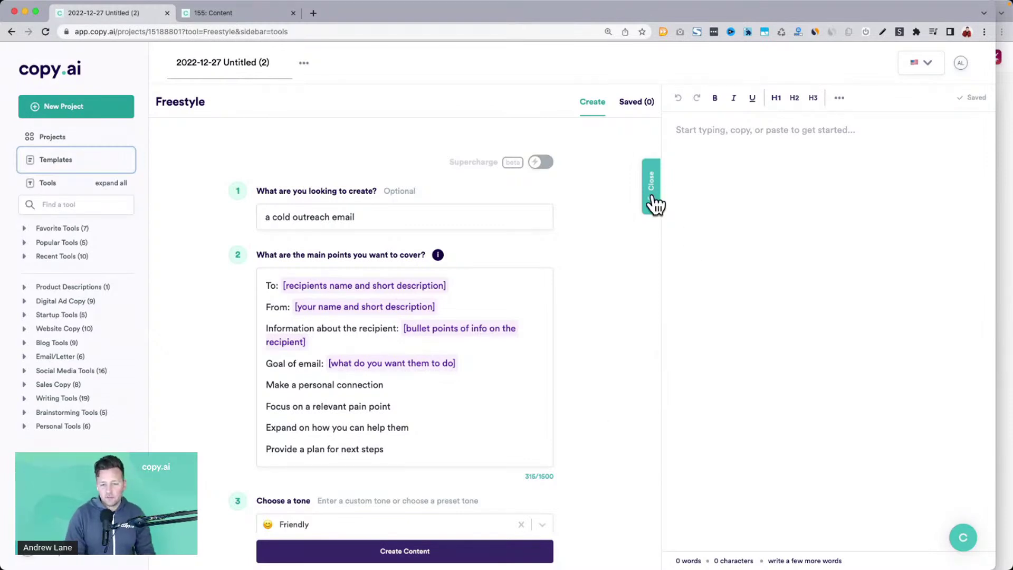
Step: Hide the editor, enlarge the page and highlight the four instruction lines from "Make a personal connection" to "Provide a plan for next steps"
left_click(653, 204)
key("super+equal")
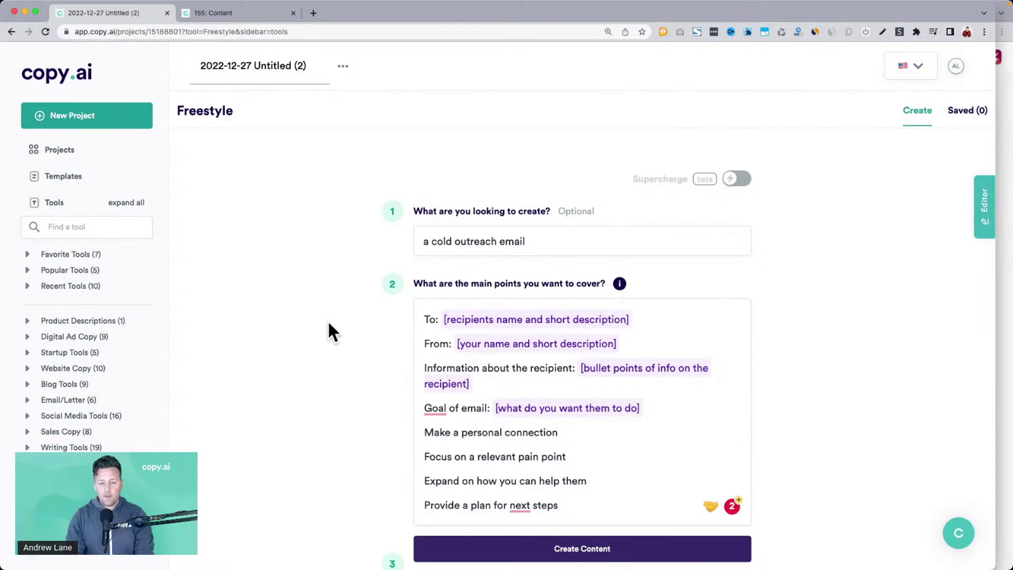
scroll(328, 325, "down", 2)
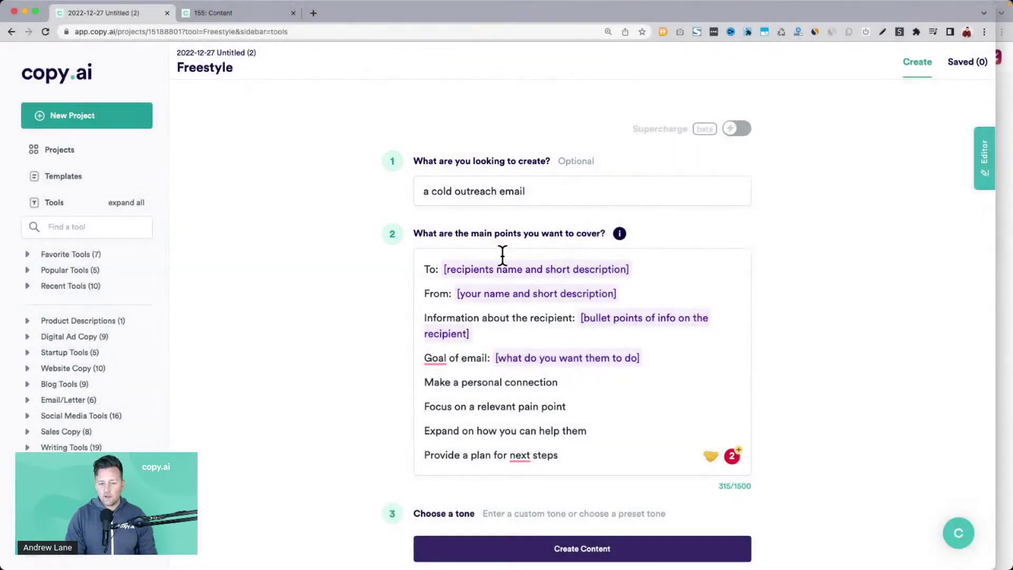
scroll(501, 253, "down", 1)
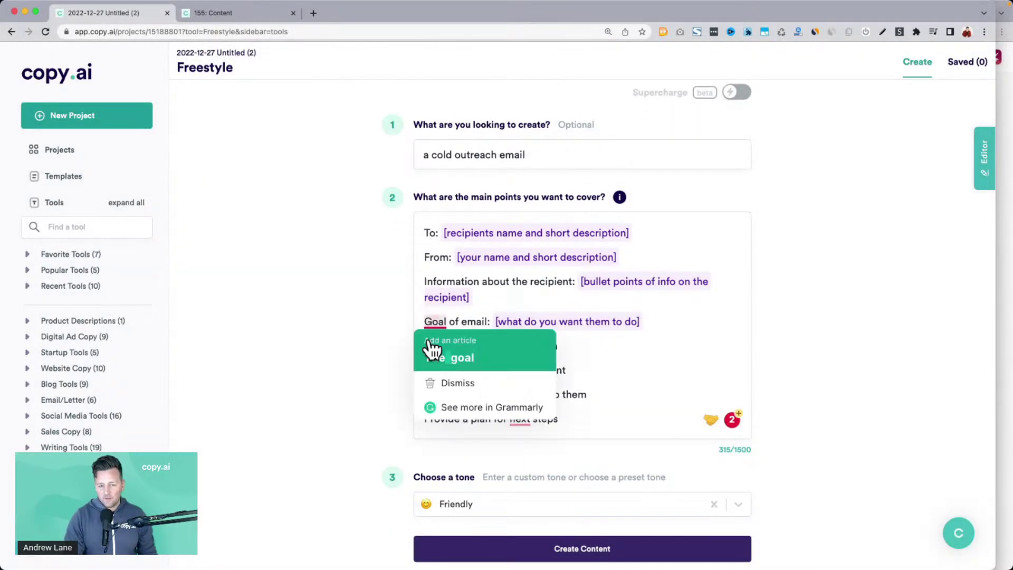
left_click_drag(436, 347, 579, 433)
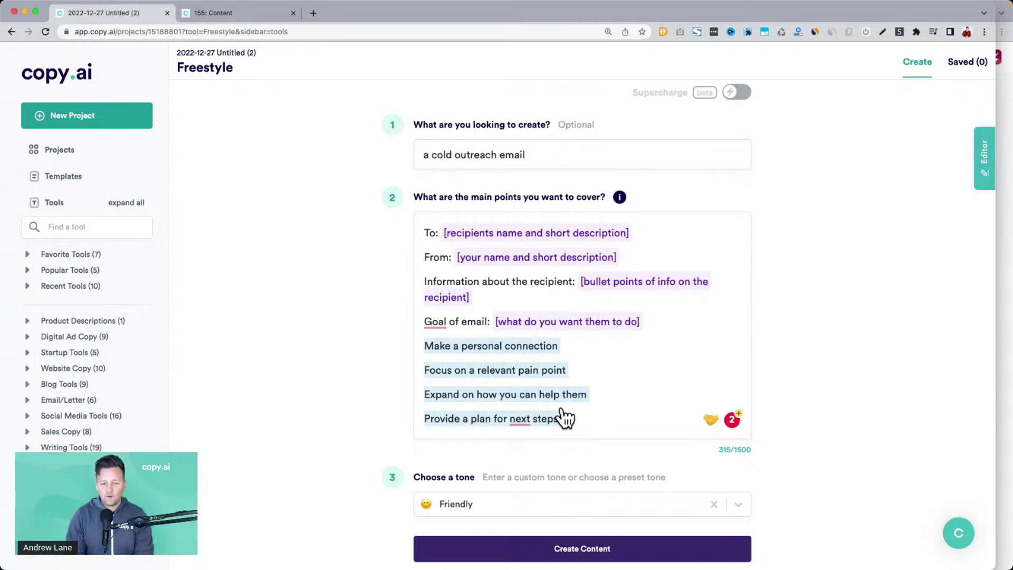
Step: Add the line "Start with a compliment in the first line" above "Make a personal connection" in the main points
left_click(518, 337)
left_click(581, 343)
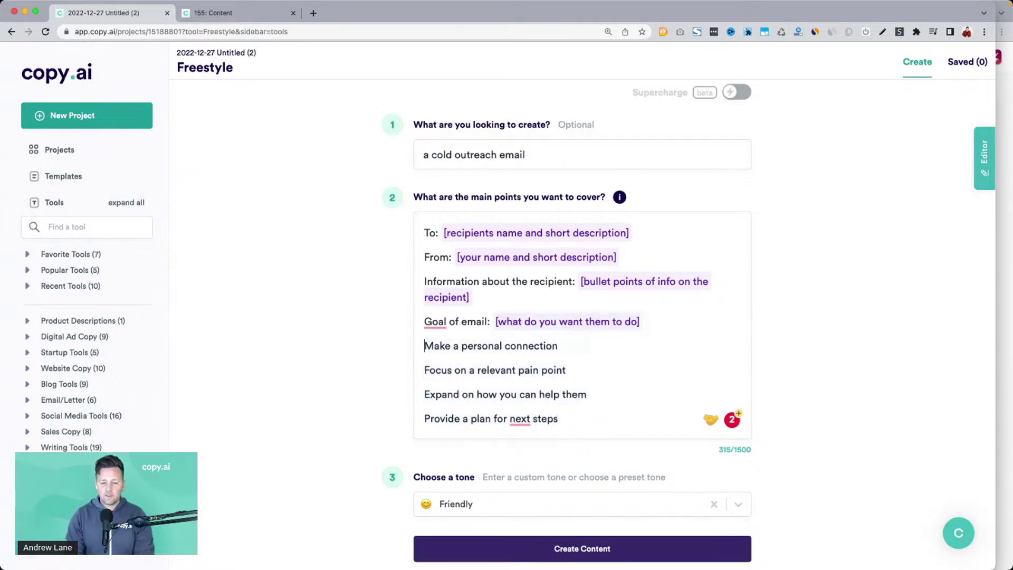
key("Return")
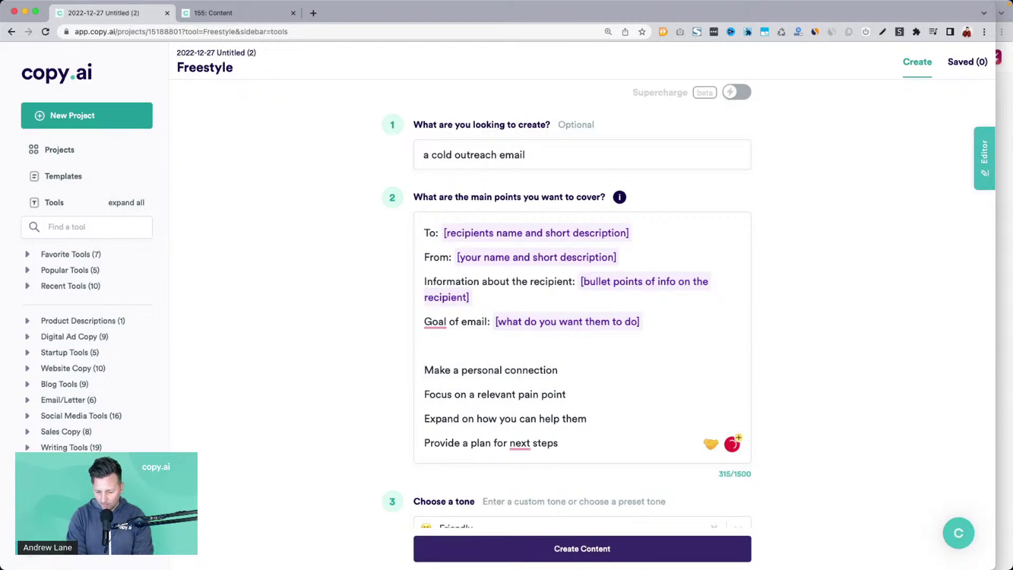
type("Incl")
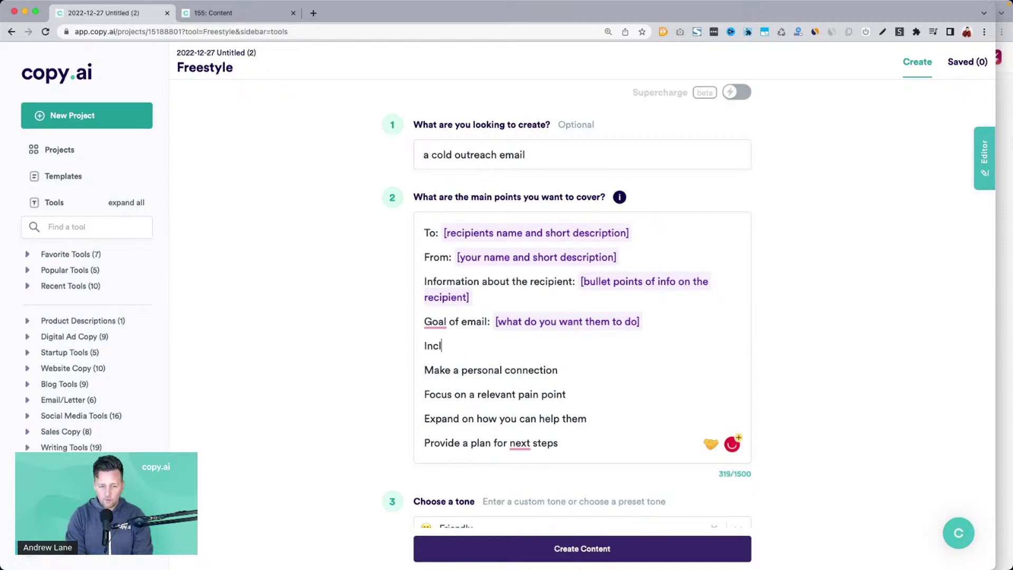
type("ude a compi")
key("super+shift+Left")
type("Start with a complim")
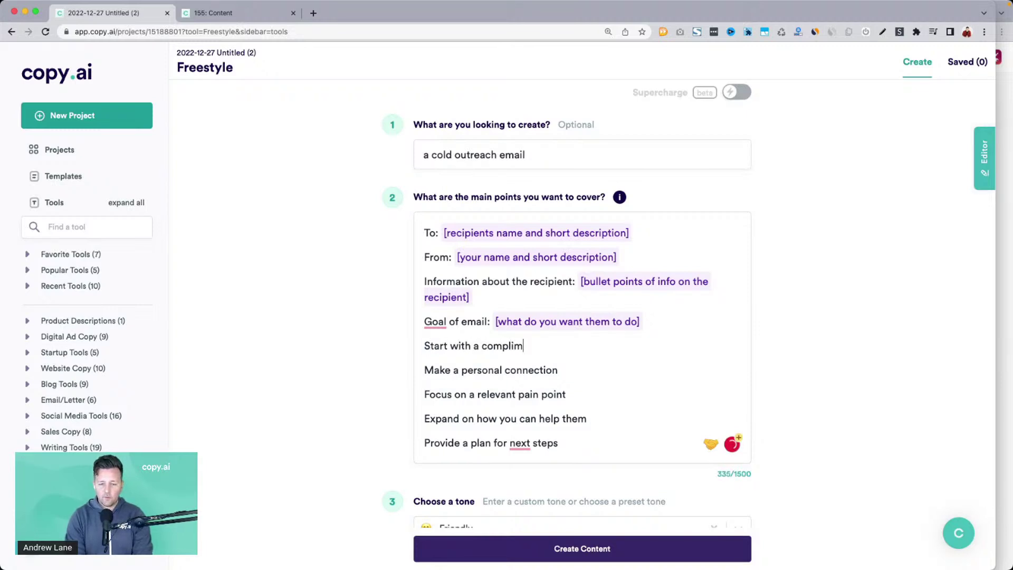
type("ent int he the first line")
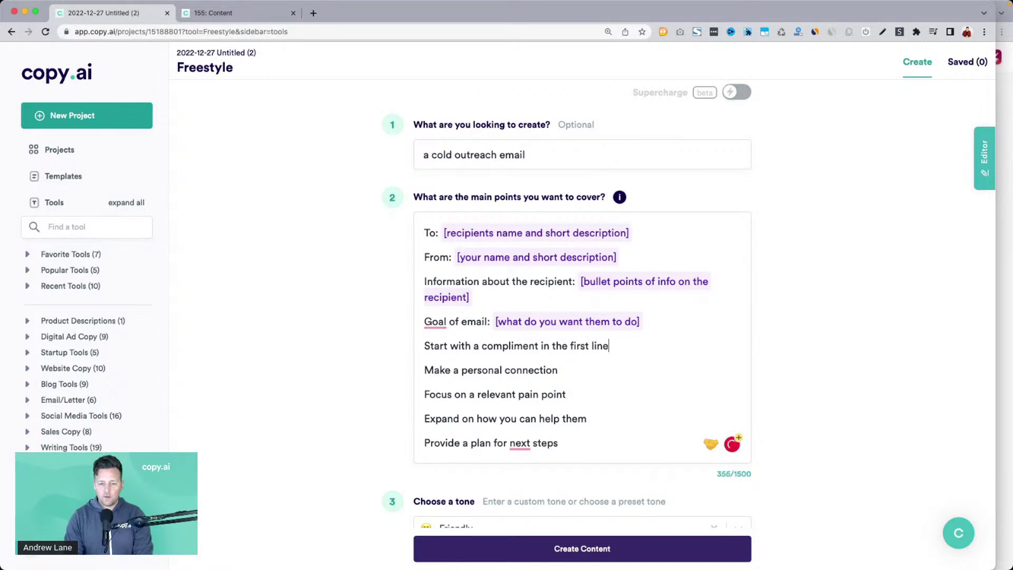
Step: Fill in the sender's name and set the recipient information to "They have a great local coffee shop here in Austin Texas"
left_click(509, 240)
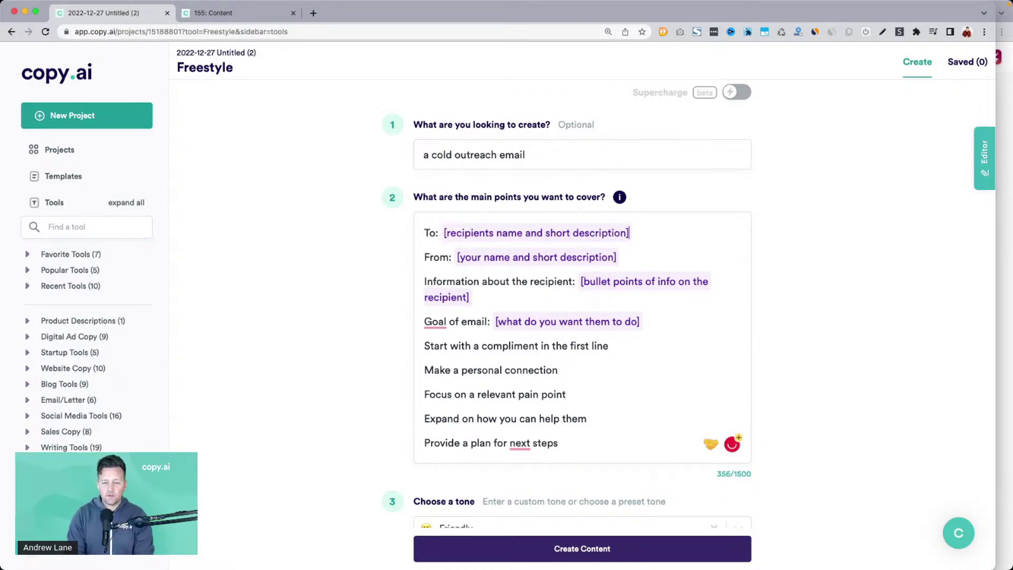
left_click(499, 258)
type("Andrew")
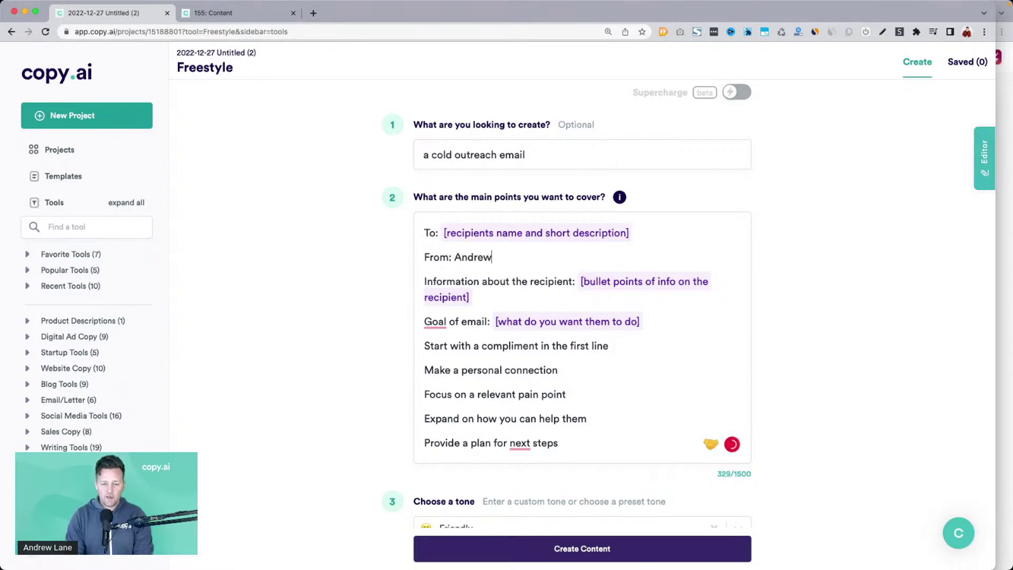
left_click(607, 286)
type("They have ")
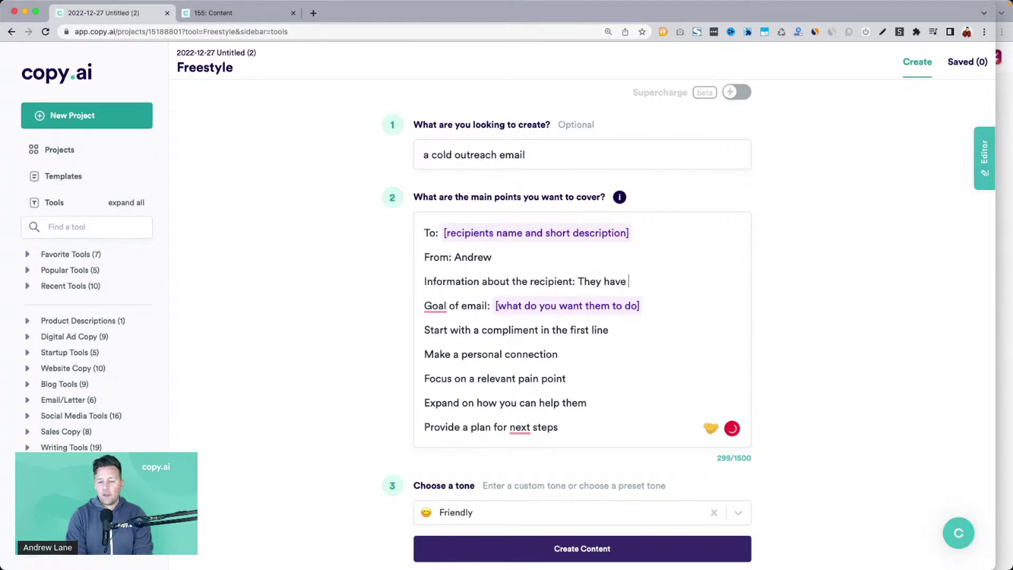
type("a great local ")
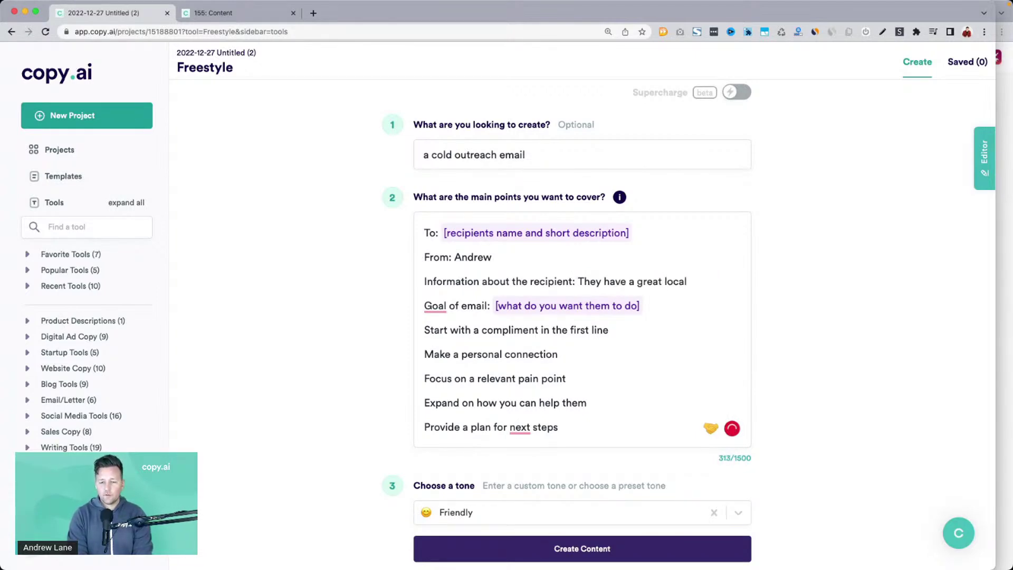
type("coffee shop ")
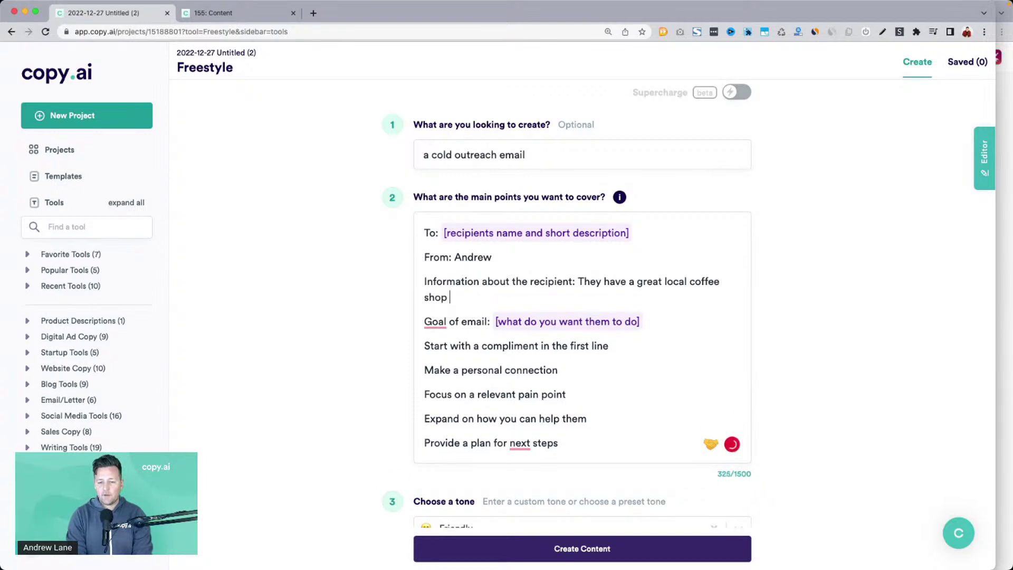
type("here in Austin Texas")
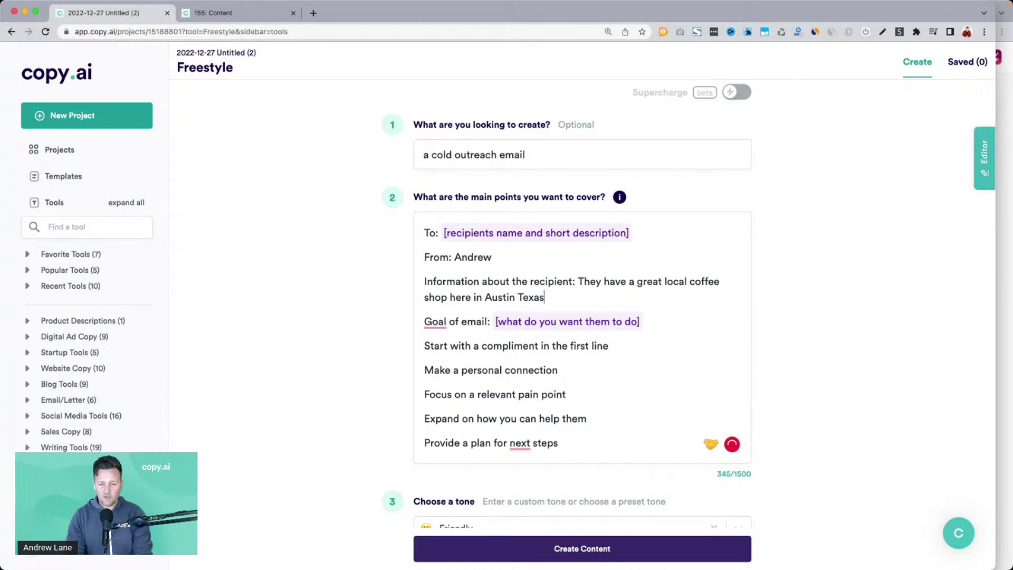
Step: Set the email's goal to "Let them know I can help them with their local marketing and book a free consult"
left_click(533, 323)
type("Let e")
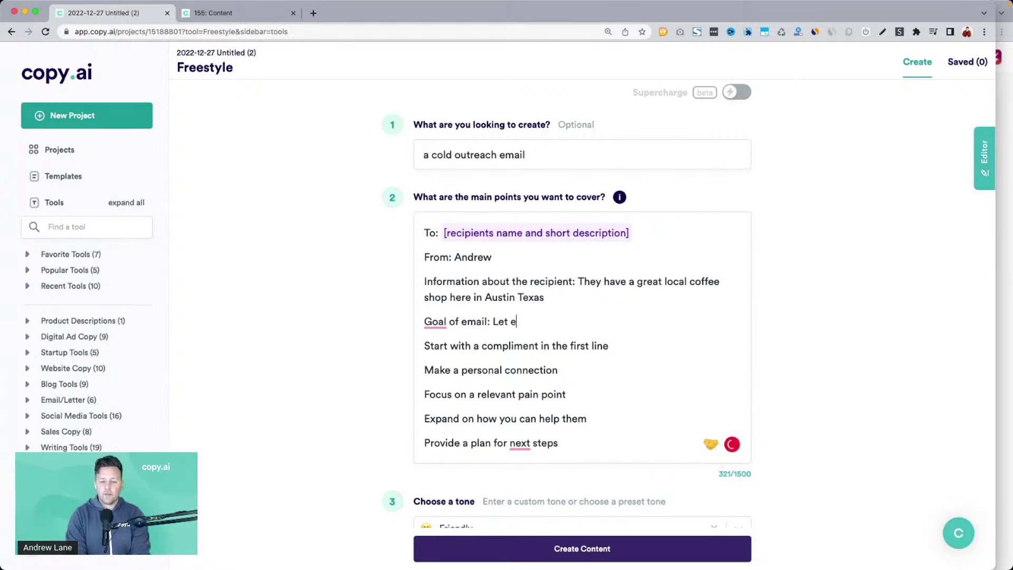
key("BackSpace")
type("them k")
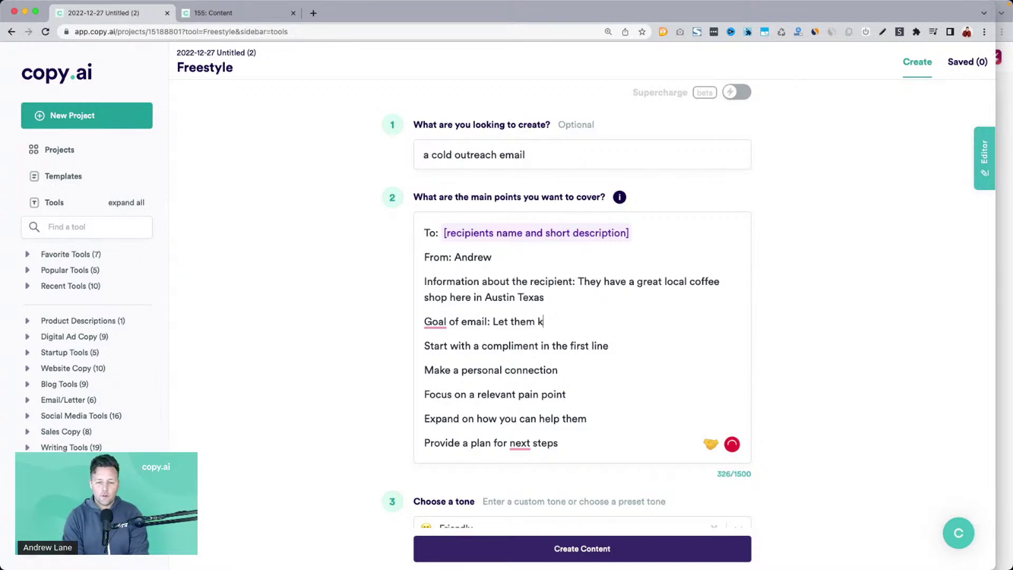
type("now I can help them with their local marketing")
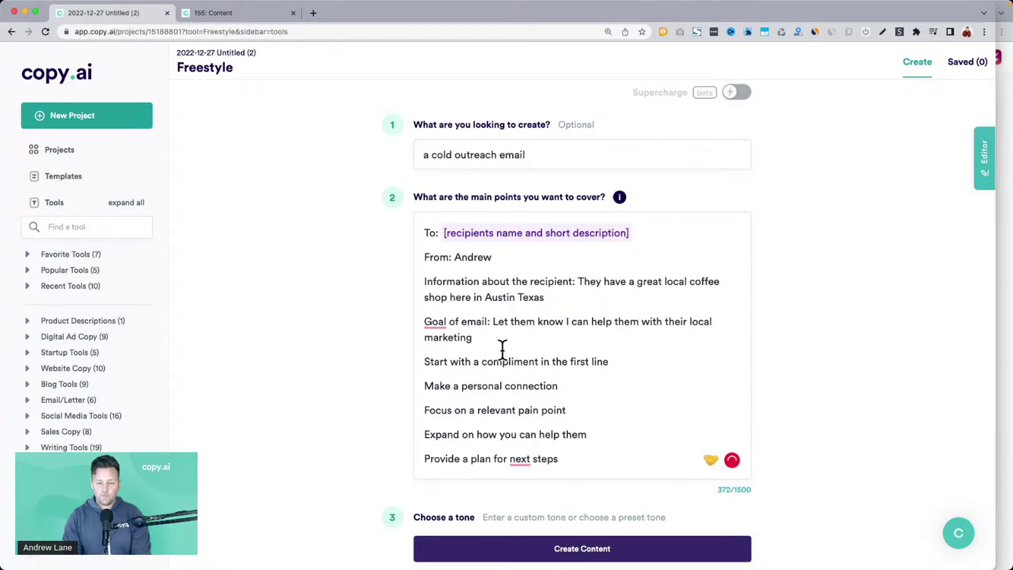
type(" and book a free consult")
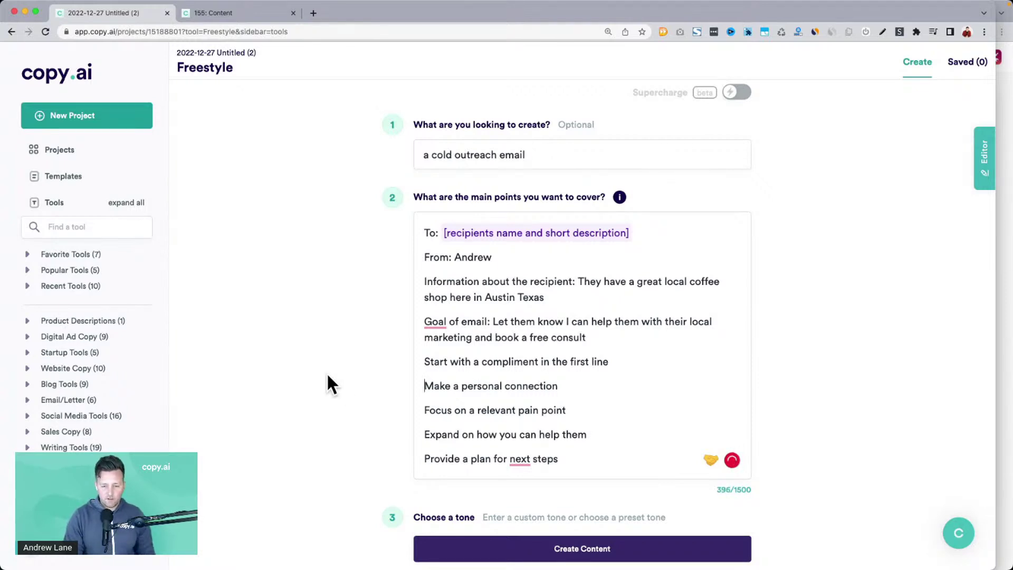
Step: Generate the cold outreach emails and highlight the "Start with a compliment in the first line" instruction
scroll(328, 385, "down", 3)
left_click(518, 513)
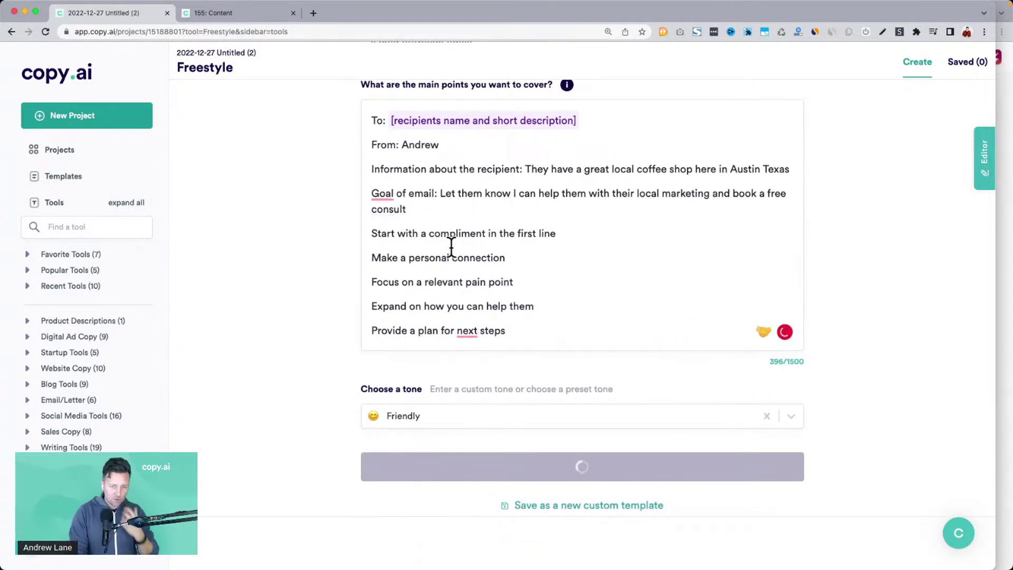
triple_click(445, 232)
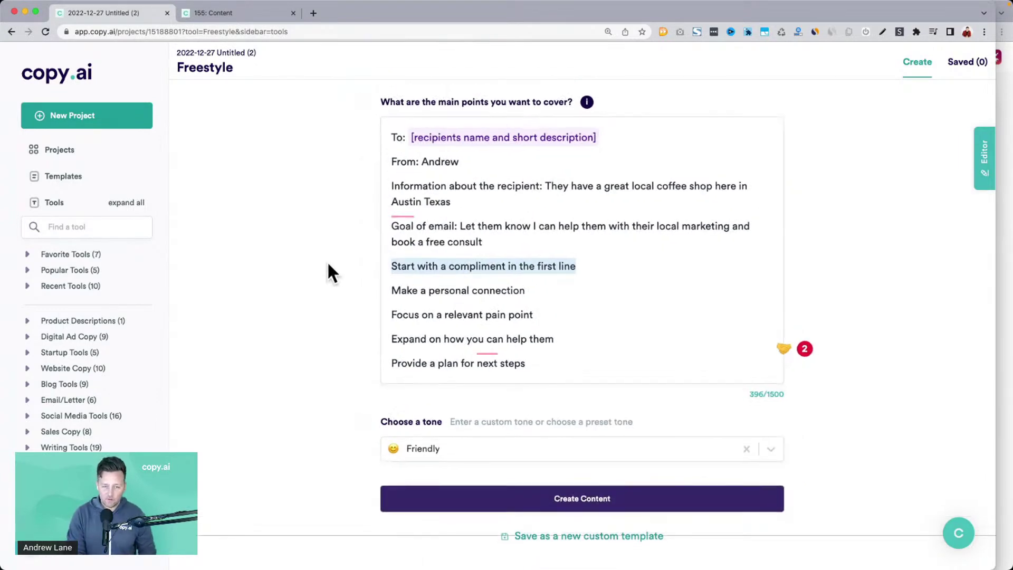
Step: Review the first four generated emails, highlighting passages in their openings to check for a compliment to the coffee shop
scroll(327, 261, "down", 5)
scroll(327, 273, "down", 3)
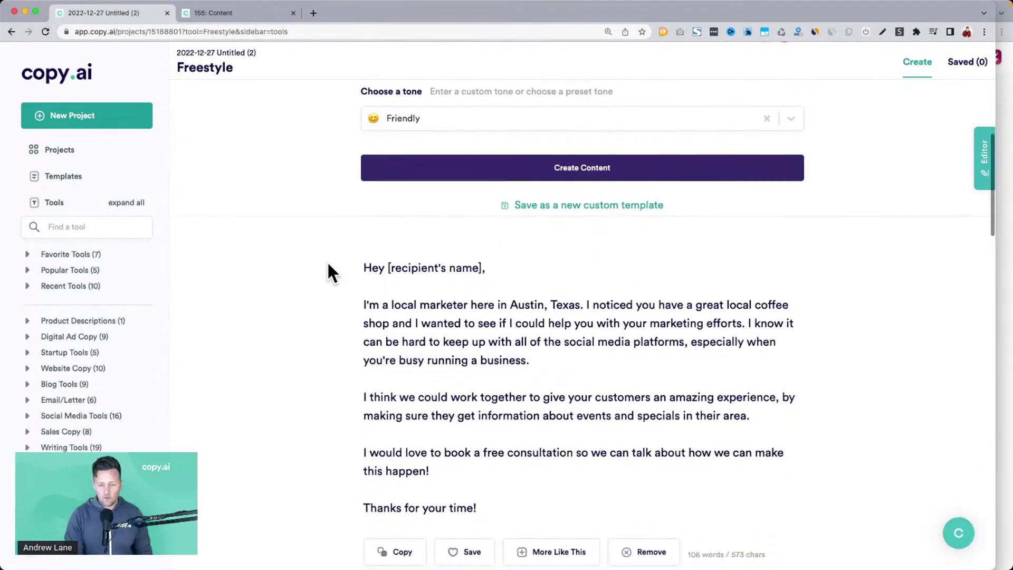
left_click_drag(586, 244, 744, 266)
scroll(743, 267, "down", 5)
scroll(742, 268, "down", 3)
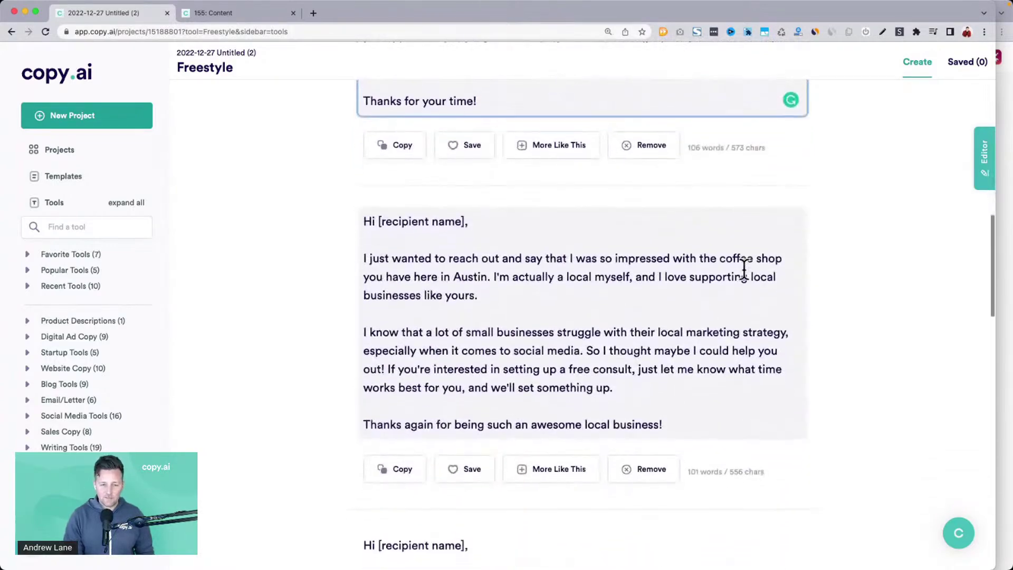
left_click_drag(369, 254, 483, 274)
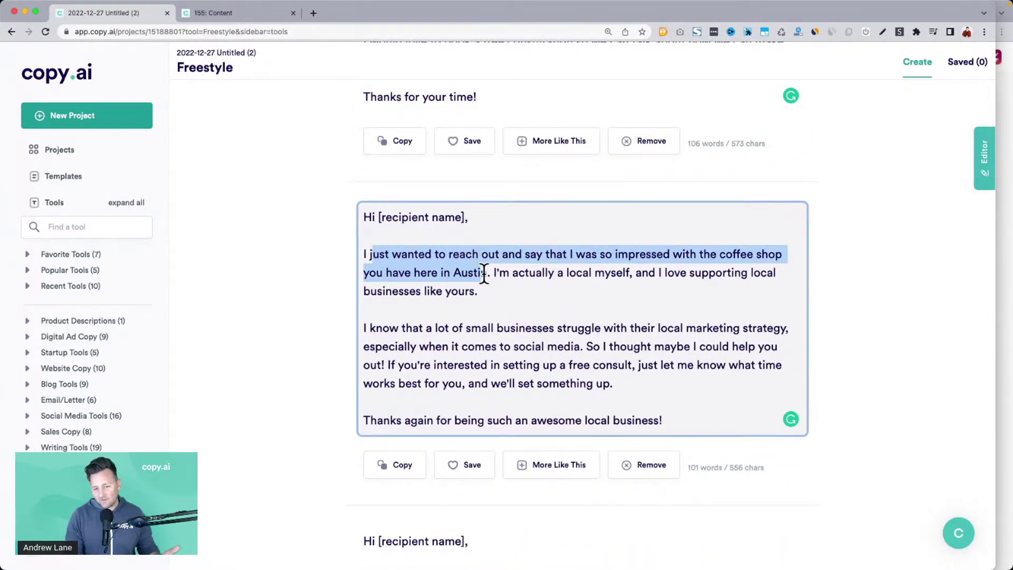
scroll(483, 271, "down", 6)
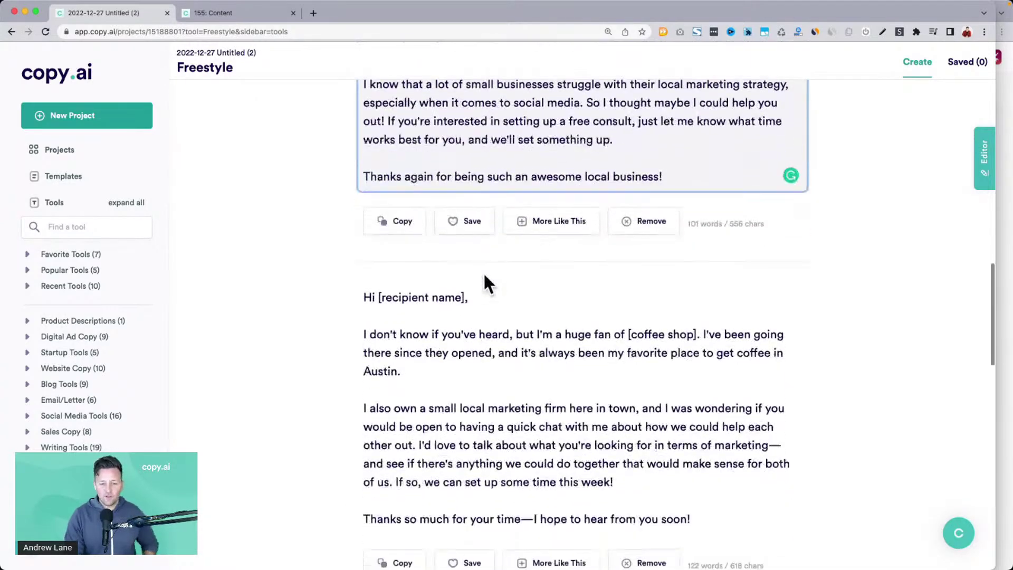
left_click_drag(522, 303, 679, 305)
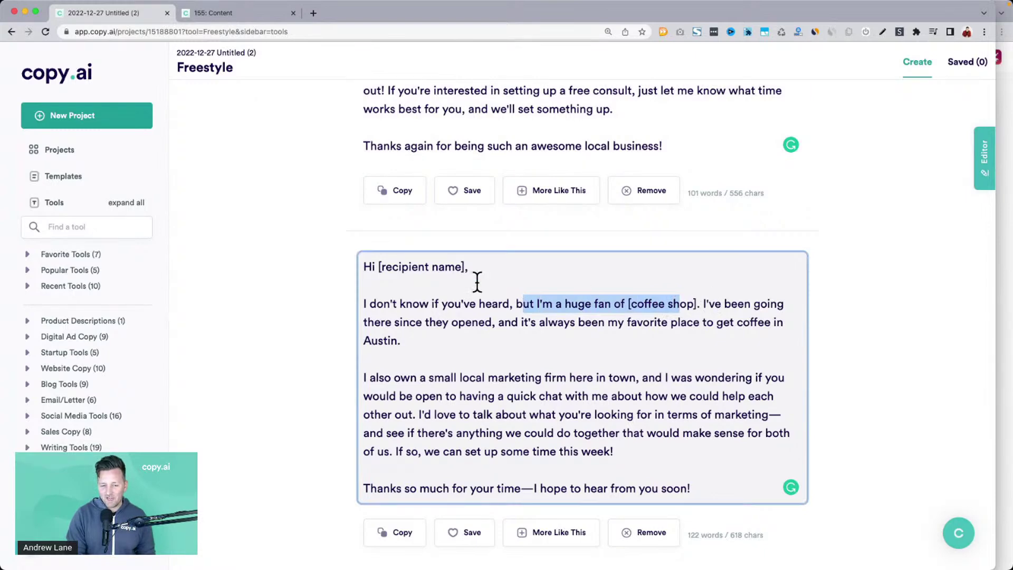
left_click_drag(376, 322, 476, 351)
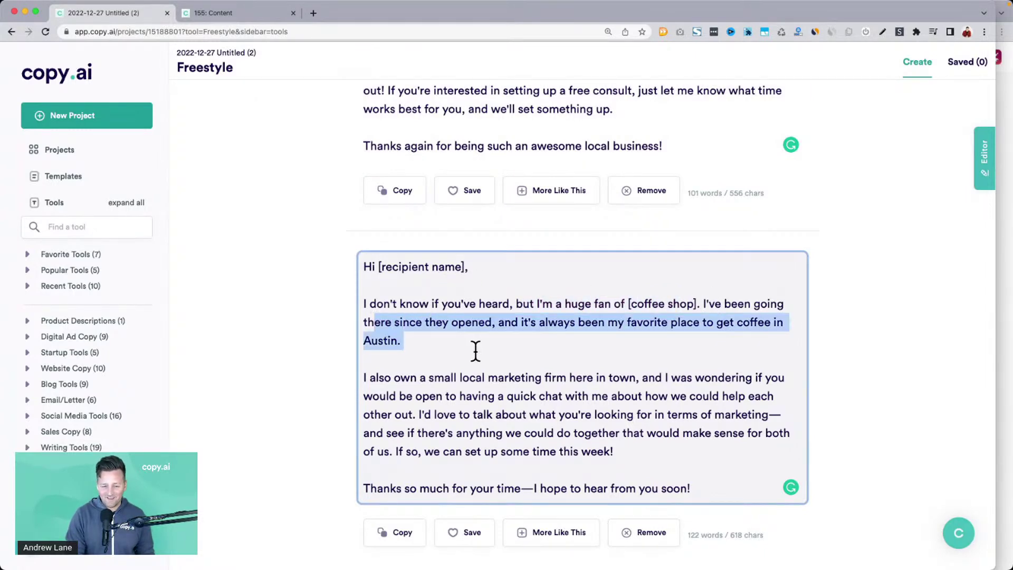
scroll(475, 351, "down", 7)
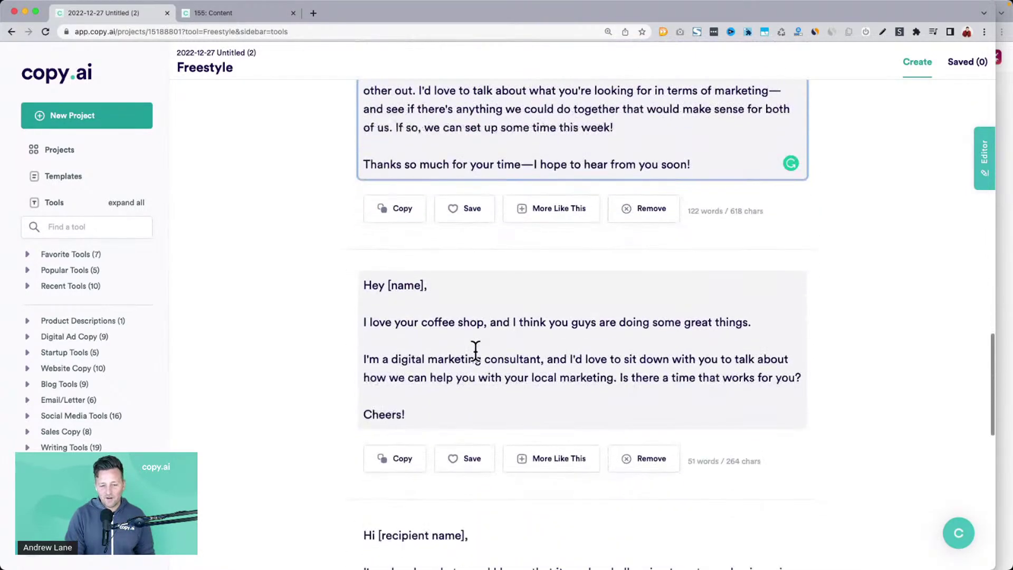
triple_click(497, 298)
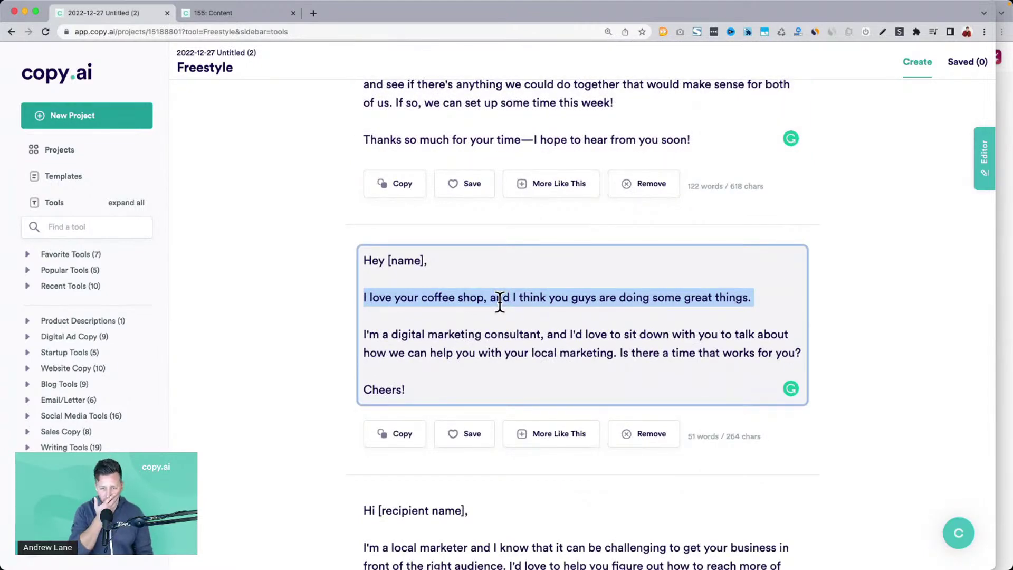
Step: Review the remaining generated emails, highlighting the passages that compliment the coffee shop or mention being its customer
left_click_drag(428, 390, 352, 252)
scroll(315, 261, "down", 6)
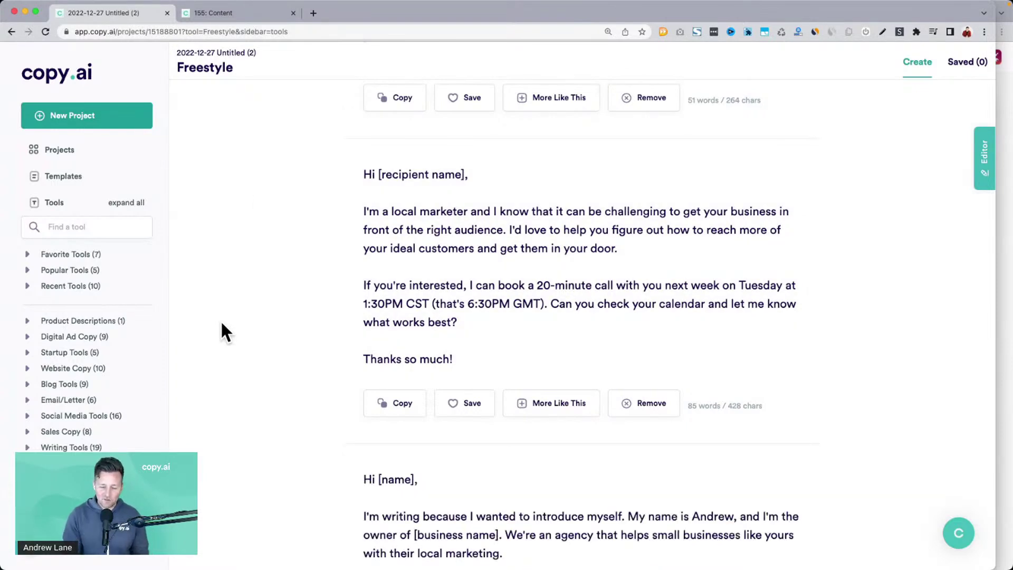
scroll(222, 324, "down", 4)
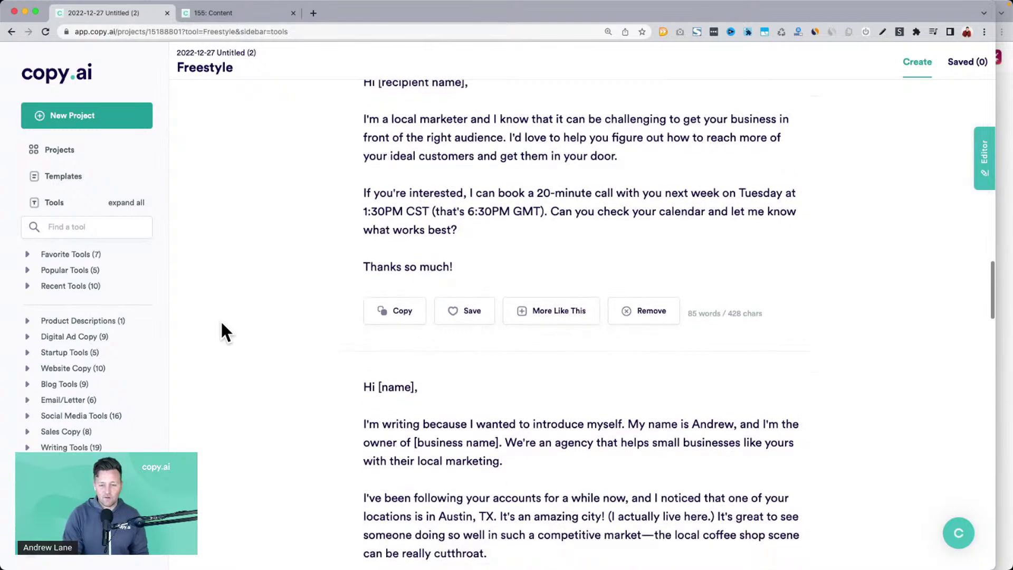
scroll(222, 322, "down", 3)
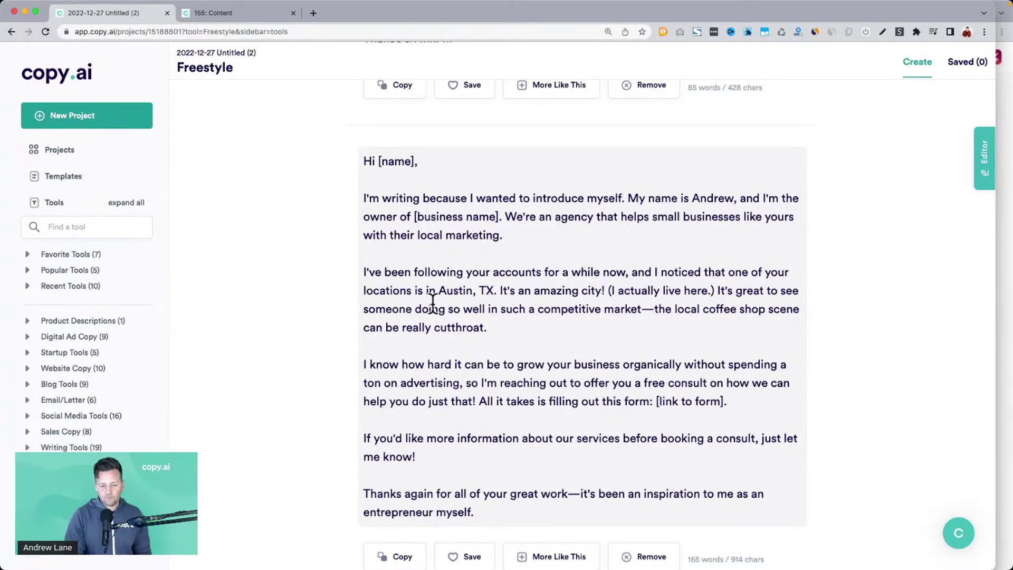
scroll(434, 300, "down", 1)
scroll(433, 304, "down", 7)
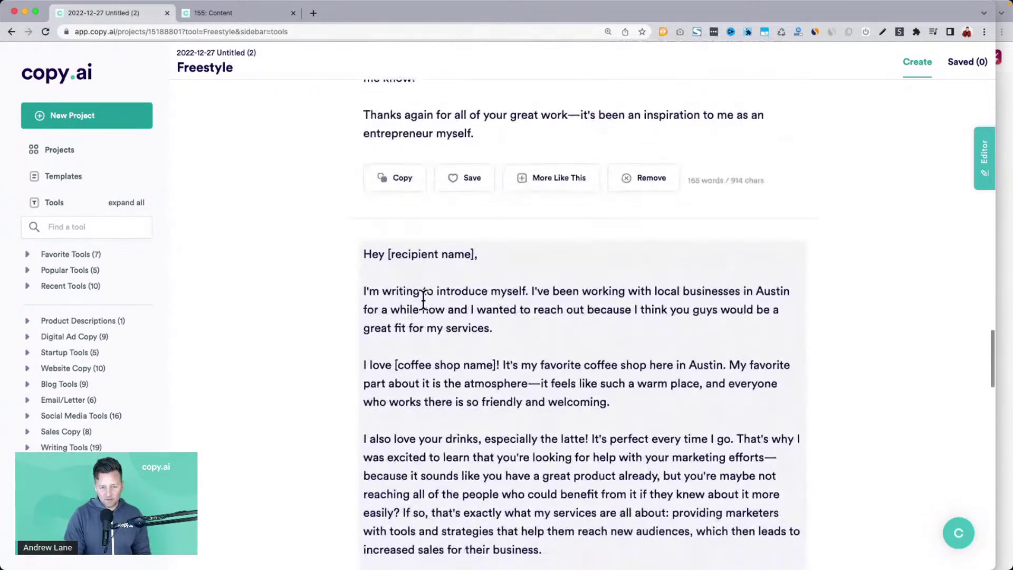
scroll(399, 320, "down", 1)
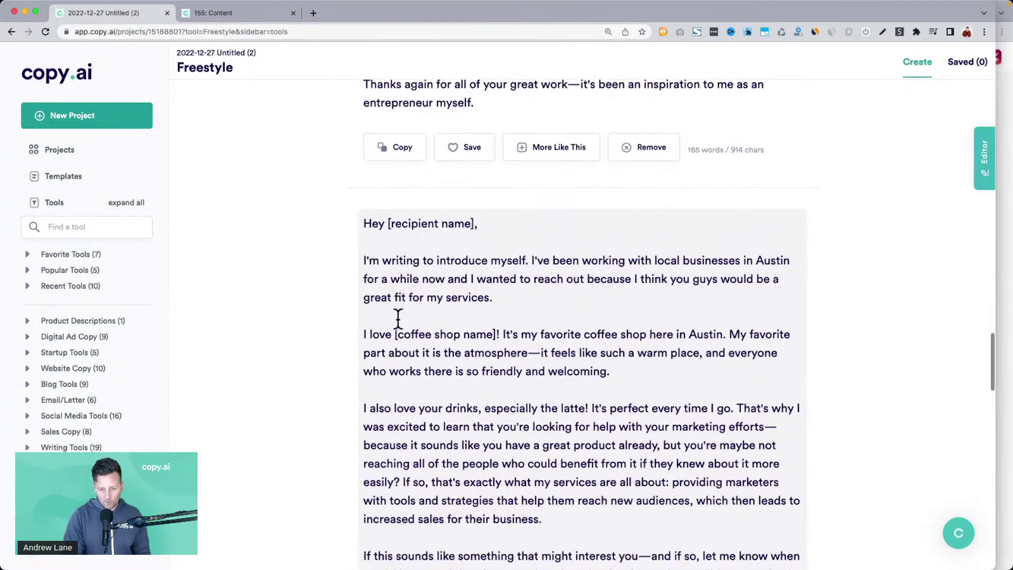
left_click_drag(365, 326, 665, 367)
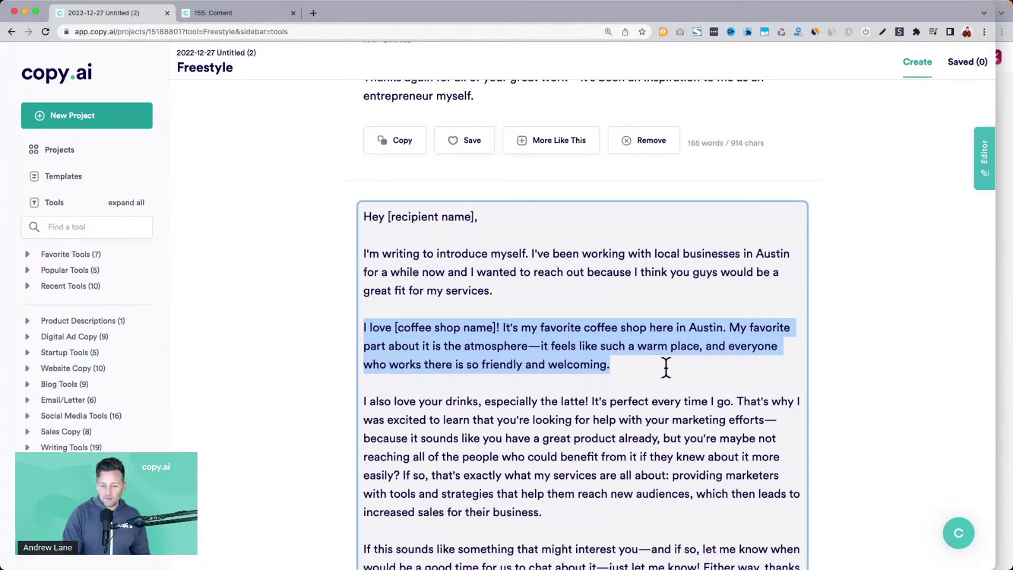
scroll(666, 367, "down", 9)
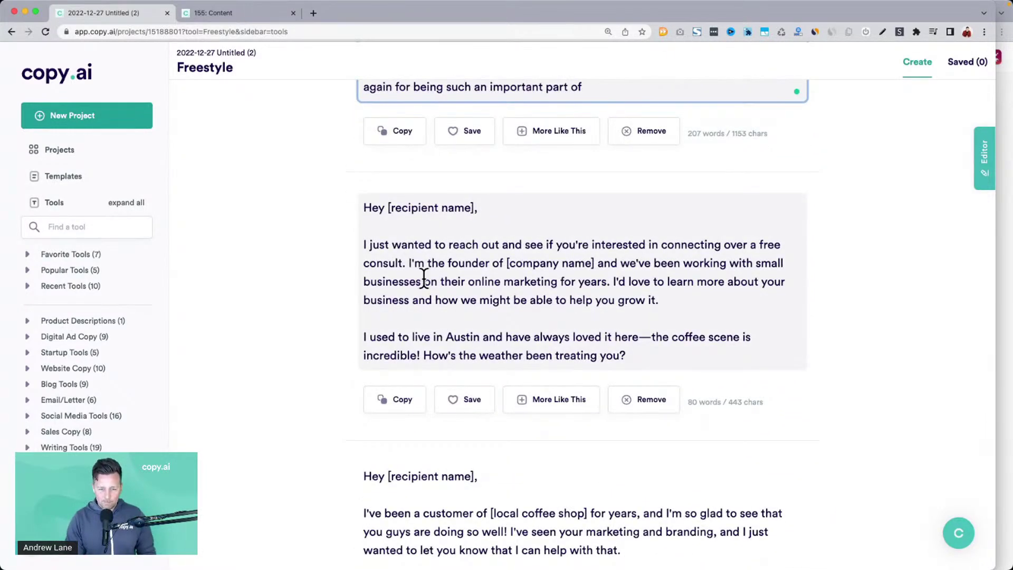
scroll(496, 356, "down", 3)
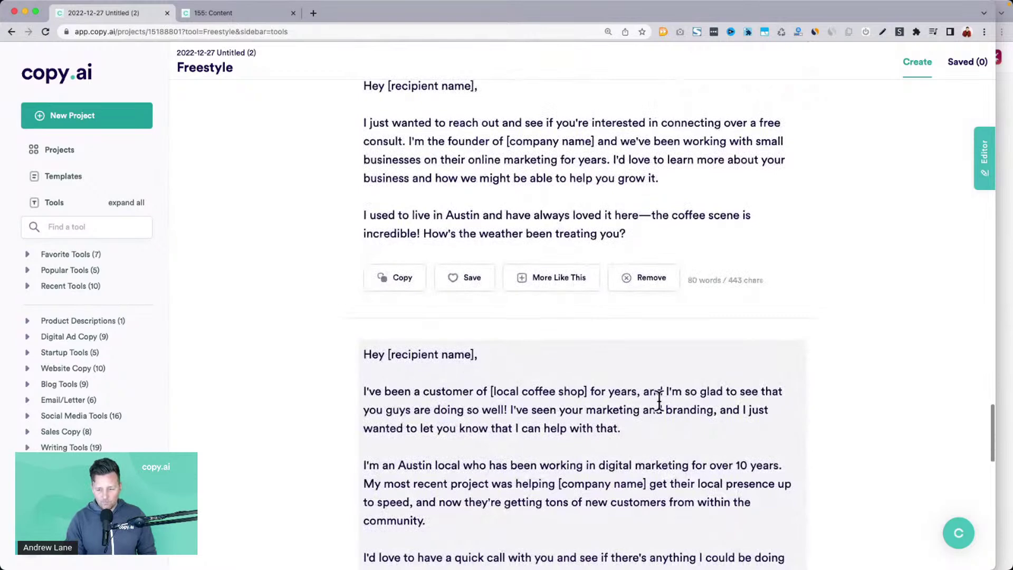
left_click_drag(363, 391, 648, 438)
scroll(649, 438, "down", 10)
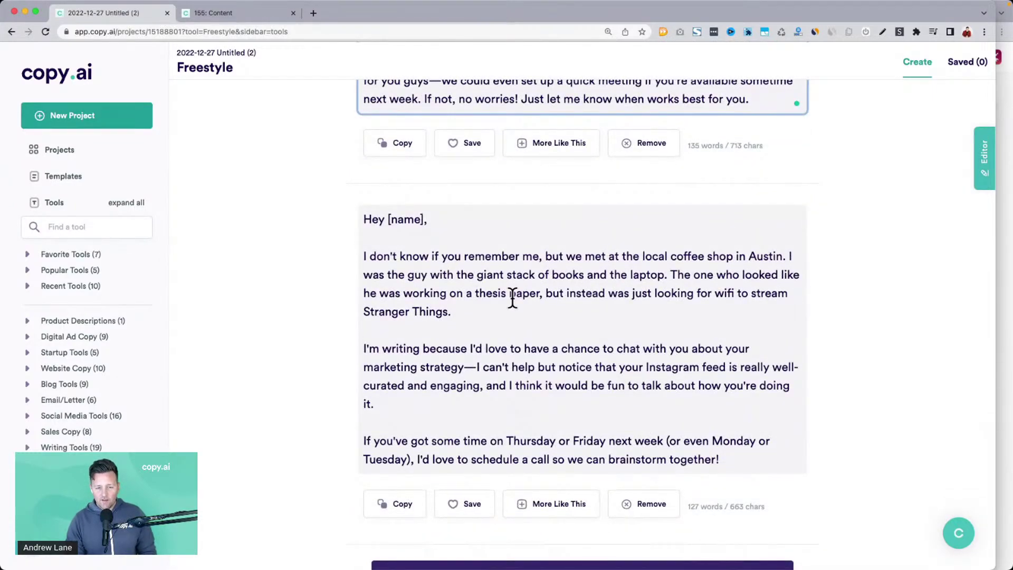
Step: Add "They have a great bagel" to the information about the recipient and generate the emails again
scroll(512, 298, "up", 20)
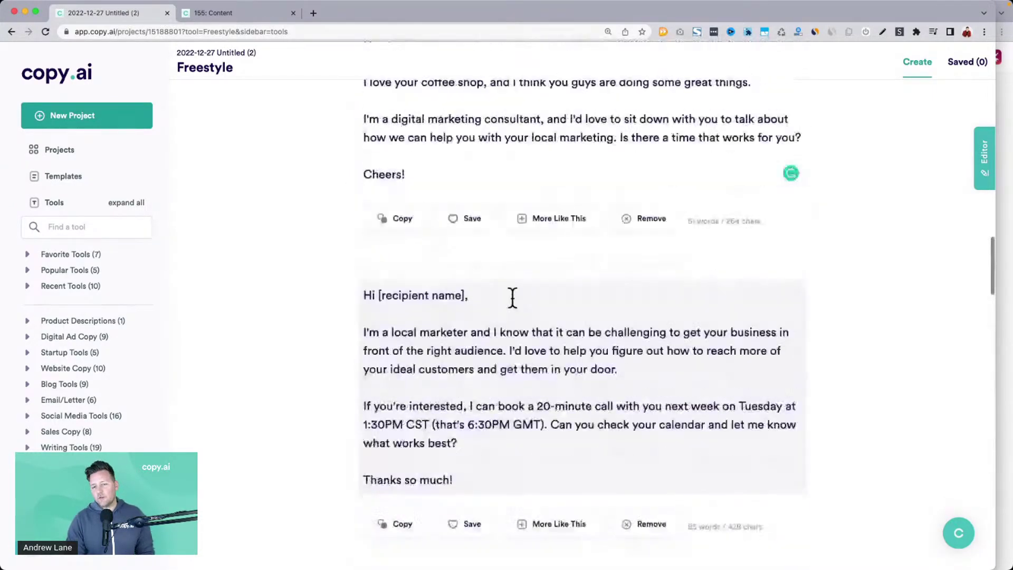
left_click(798, 338)
type(". They just")
left_click(796, 336)
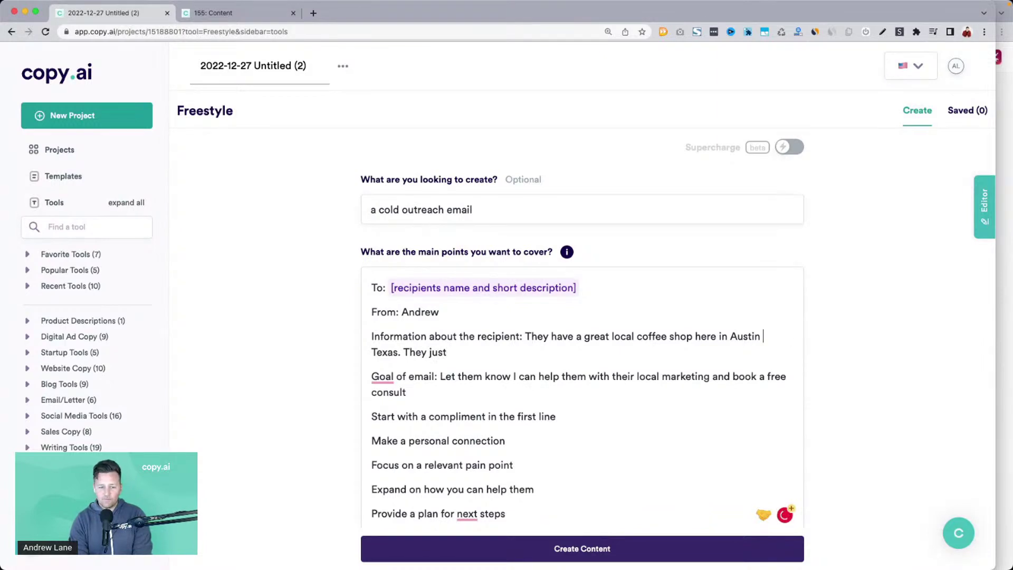
key("BackSpace")
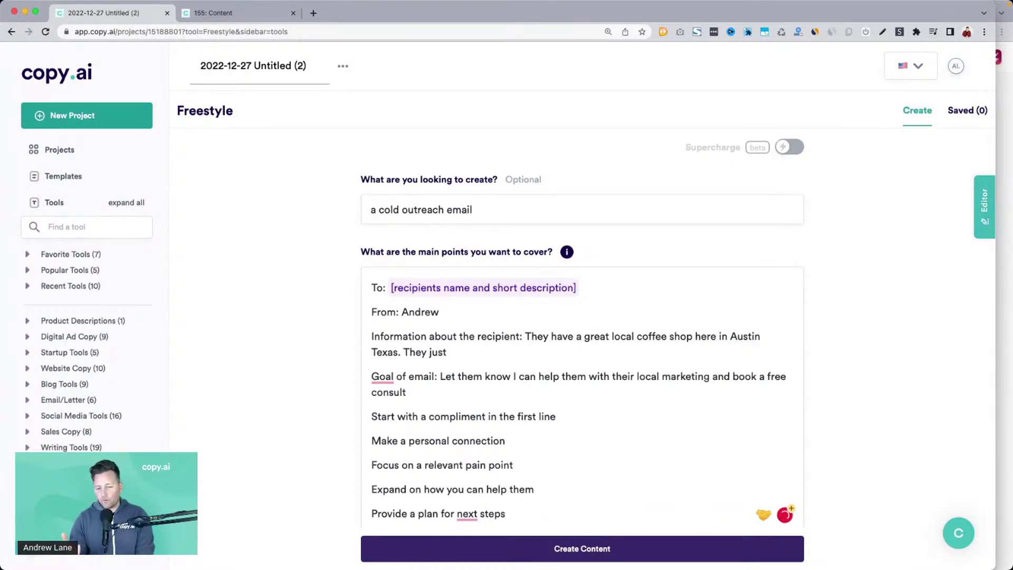
key("BackSpace")
type("have a great")
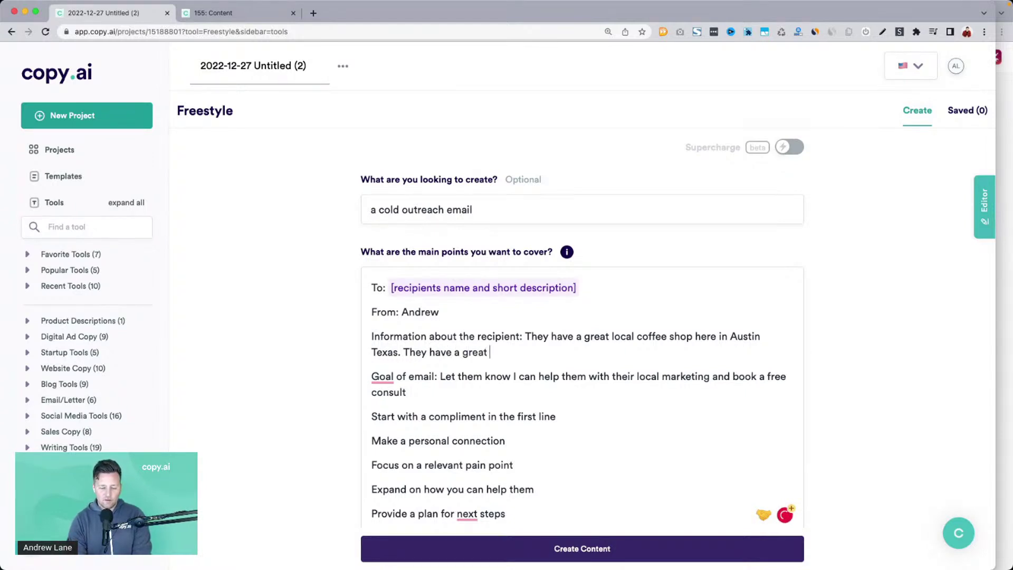
type(" bagel")
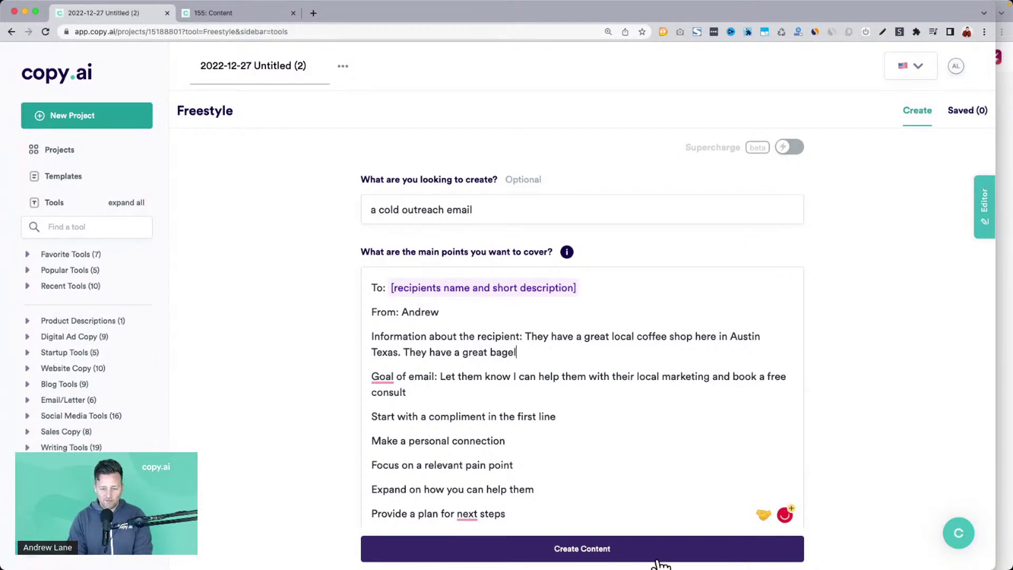
left_click(658, 560)
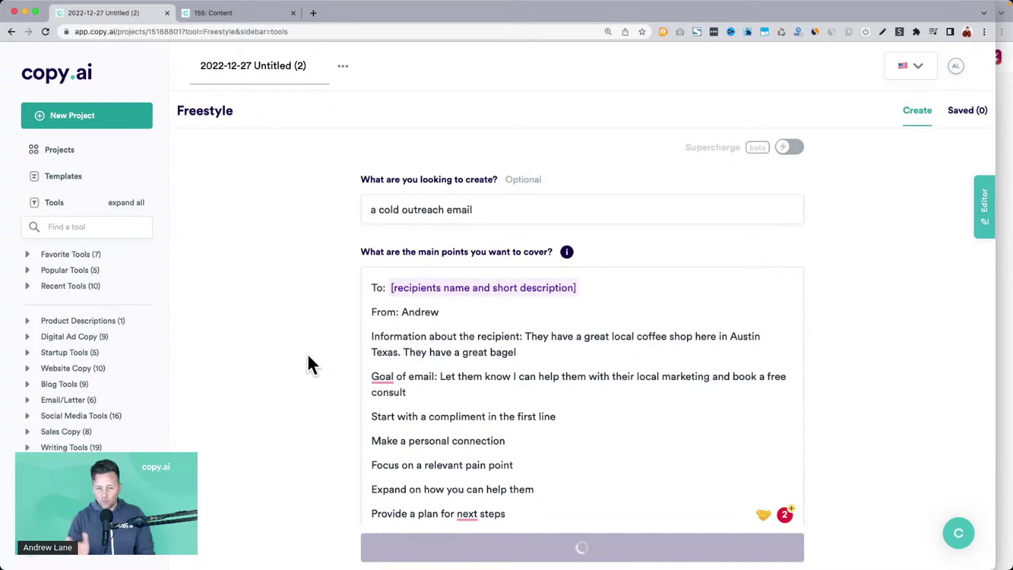
Step: Review the first two new emails, highlighting the opening compliment and the passages that raise a marketing pain point
scroll(307, 354, "down", 3)
left_click(323, 301)
scroll(323, 301, "down", 7)
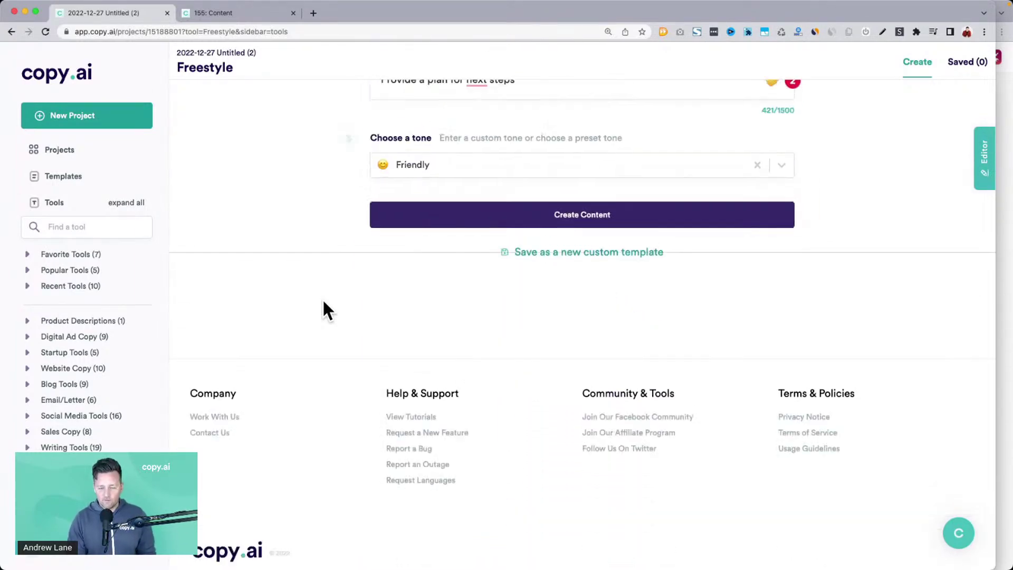
scroll(323, 301, "down", 2)
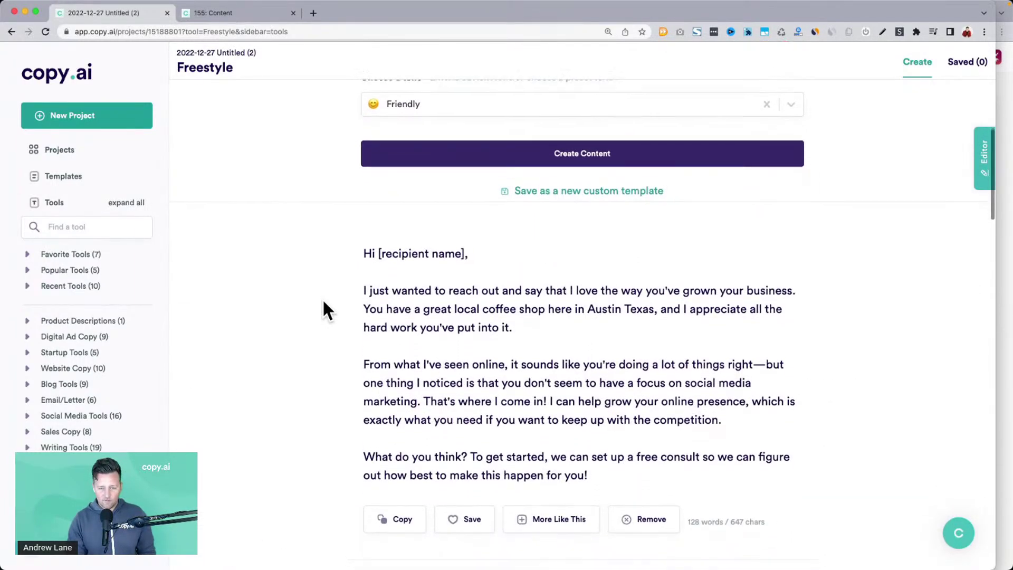
scroll(323, 301, "down", 2)
left_click_drag(512, 235, 356, 209)
scroll(298, 289, "down", 3)
left_click_drag(362, 184, 419, 217)
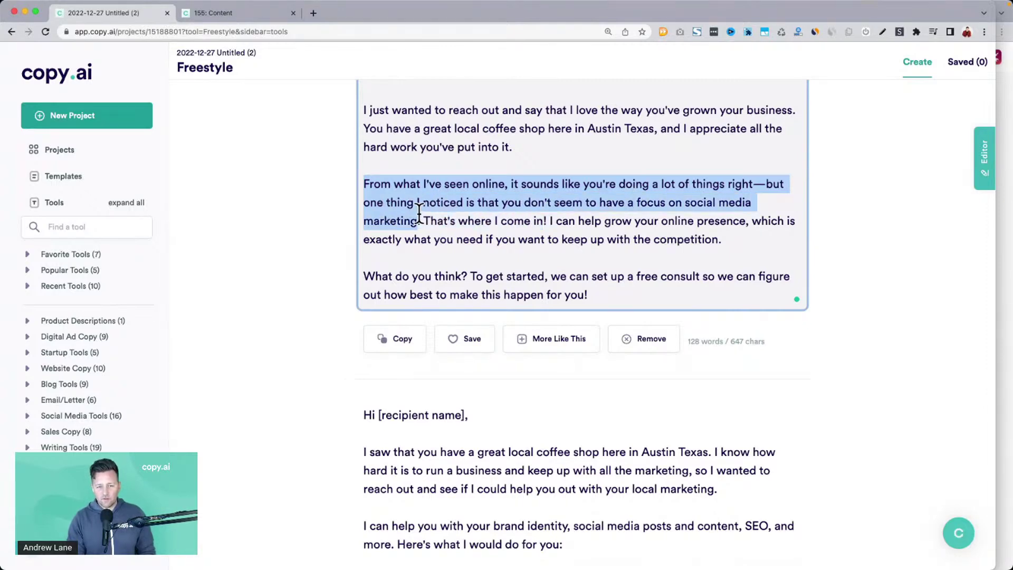
scroll(328, 306, "down", 1)
scroll(328, 307, "down", 5)
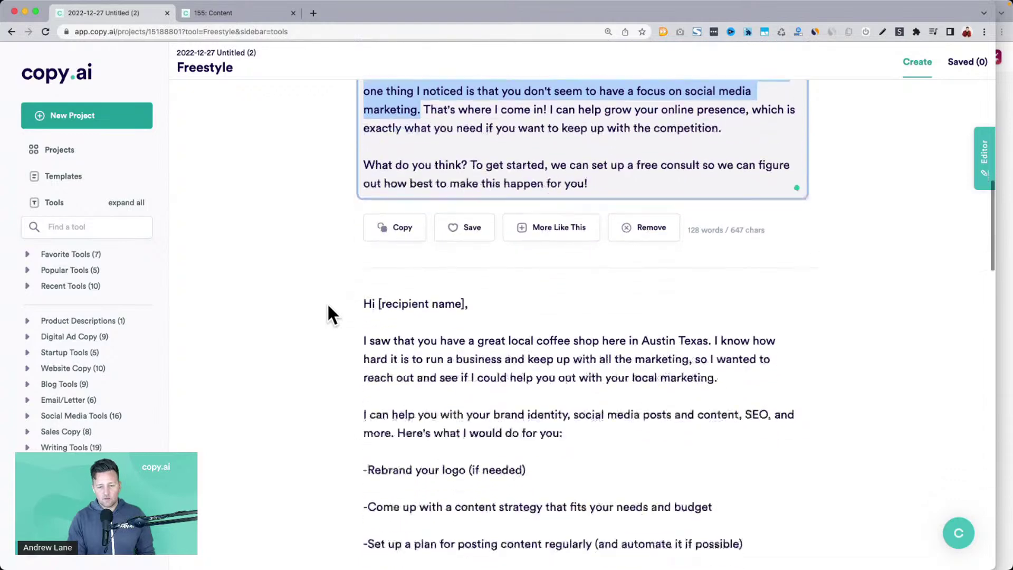
left_click_drag(446, 249, 735, 268)
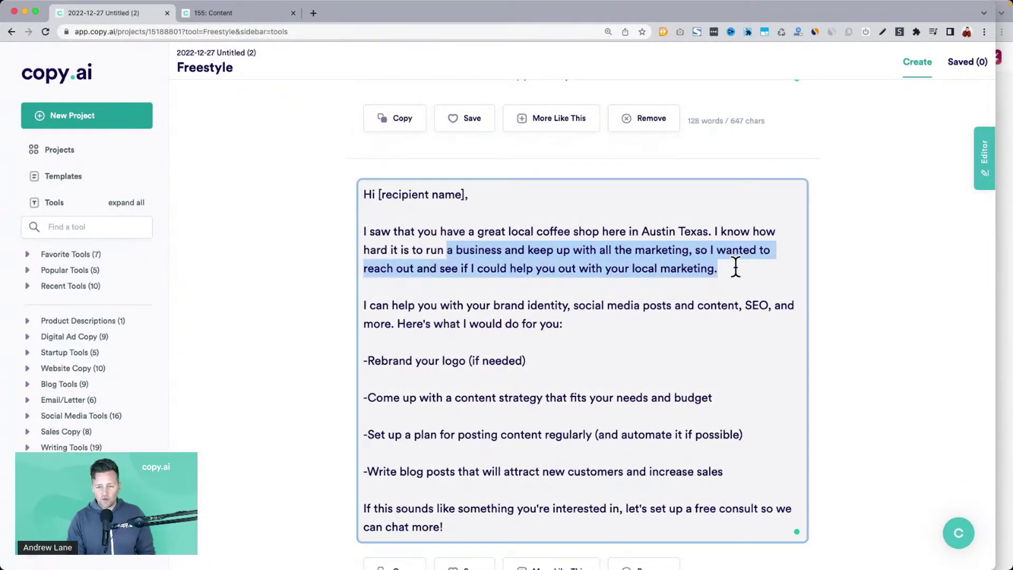
Step: Highlight the prompt lines from "Make a personal connection" to "Provide a plan for next steps", plus the "Information about the recipient" label
scroll(735, 267, "up", 15)
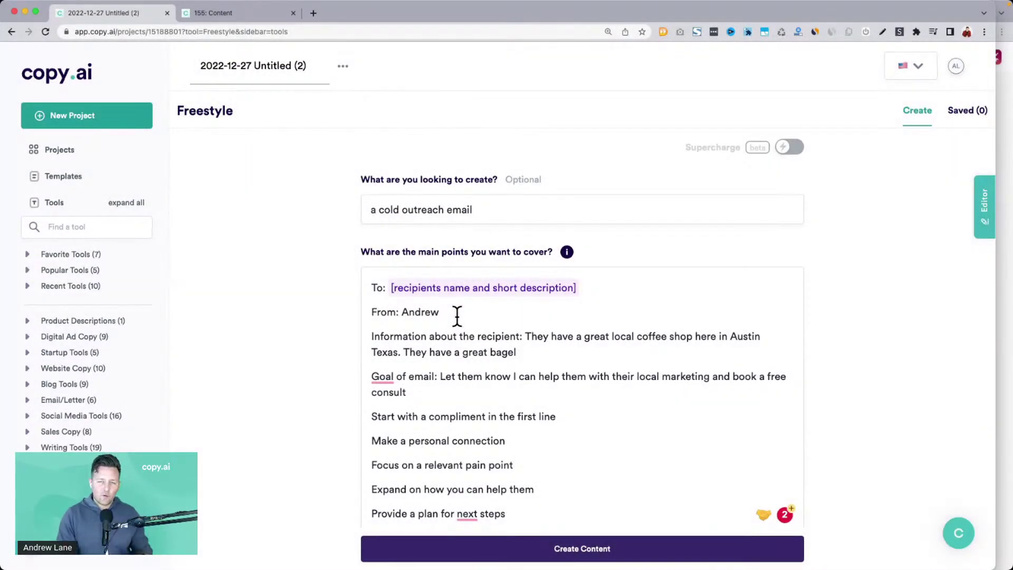
scroll(457, 317, "down", 1)
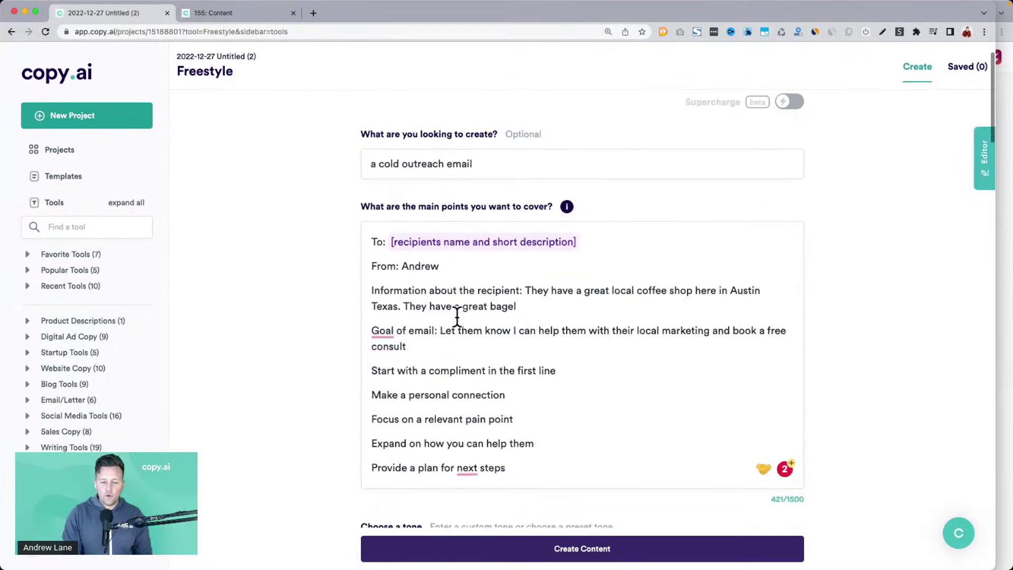
left_click_drag(515, 473, 373, 384)
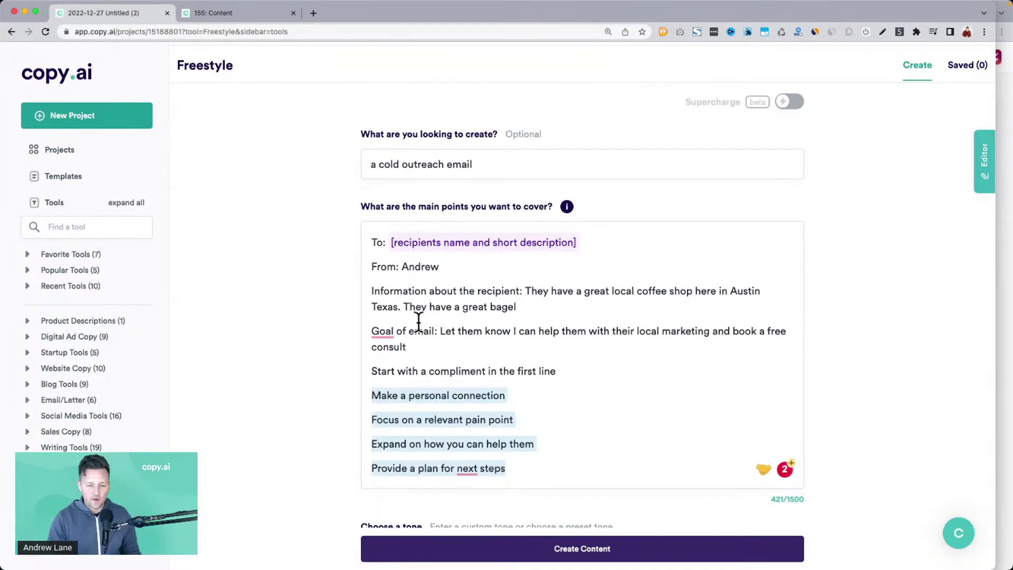
left_click_drag(377, 289, 512, 291)
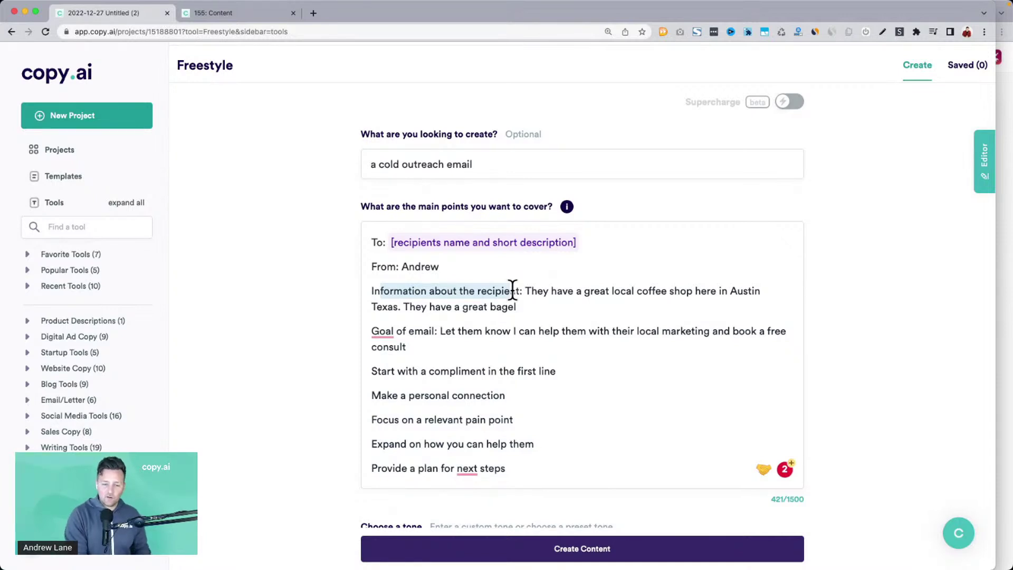
left_click(315, 328)
scroll(315, 328, "down", 2)
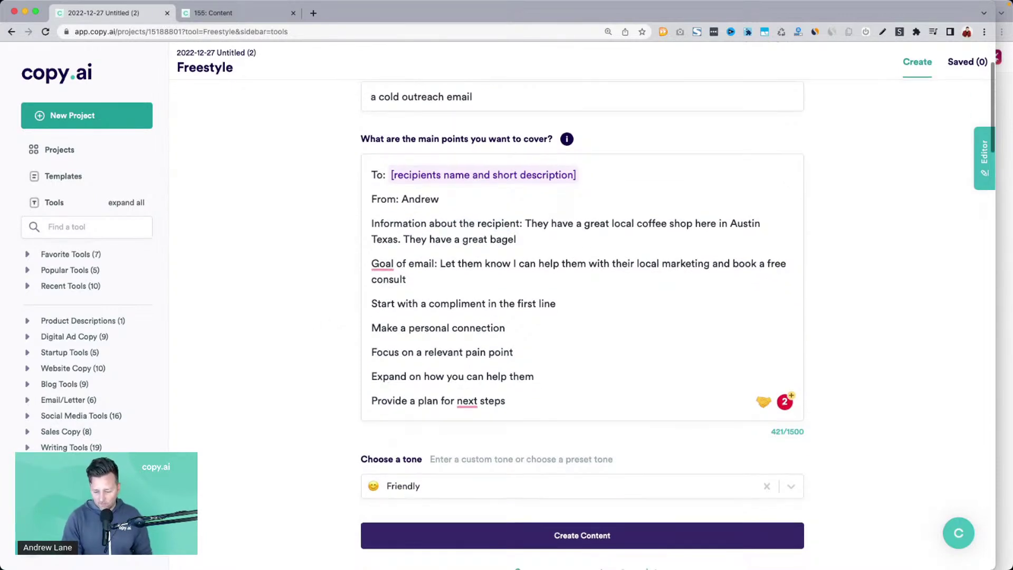
Step: Switch to the Copy.ai Helpful Tips document and open the demo note "Write a section of a blog with a specific structure or key points"
key("super+Tab")
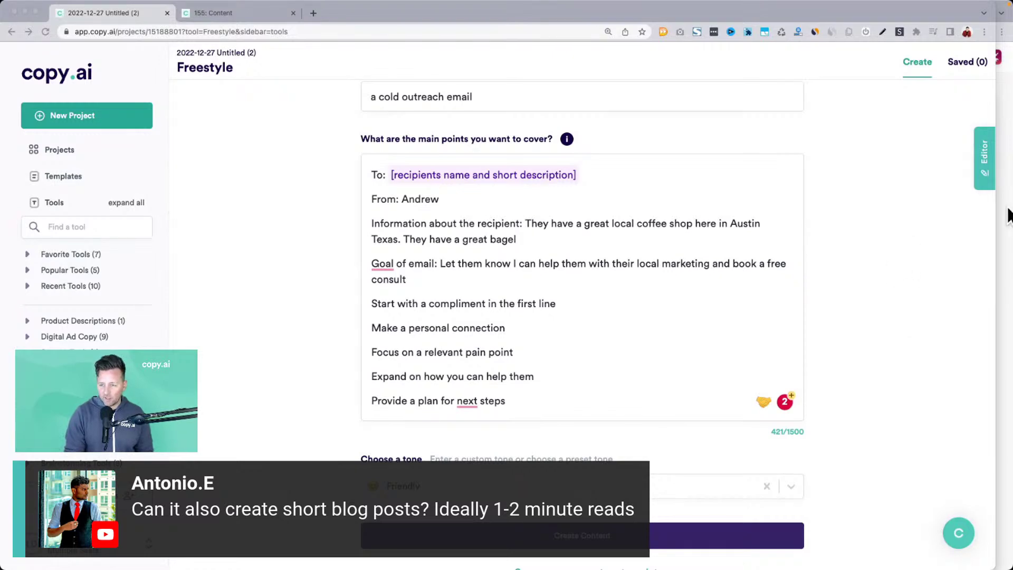
key("super+Tab")
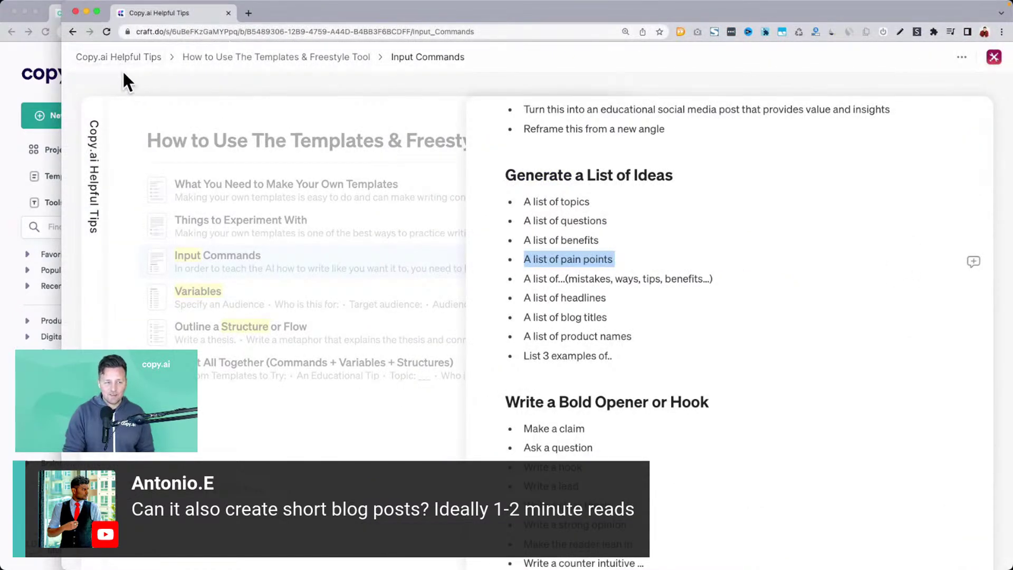
left_click(115, 57)
scroll(479, 264, "down", 5)
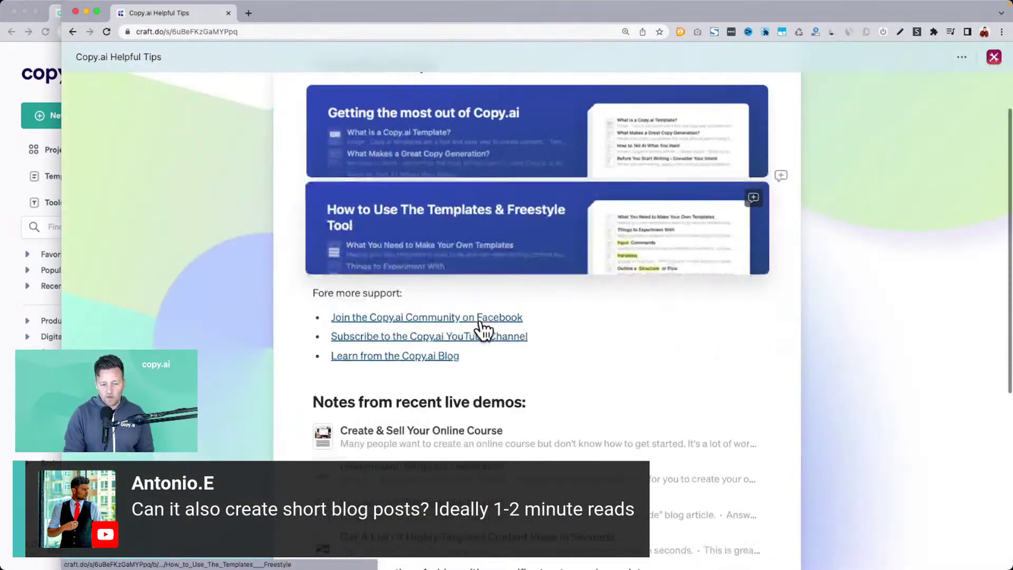
scroll(481, 321, "down", 2)
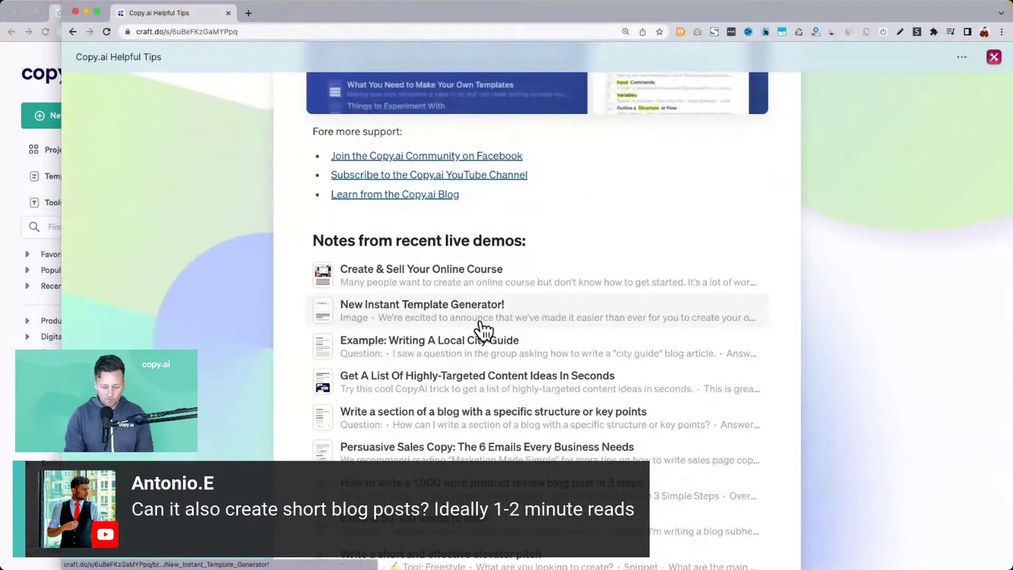
scroll(481, 329, "down", 2)
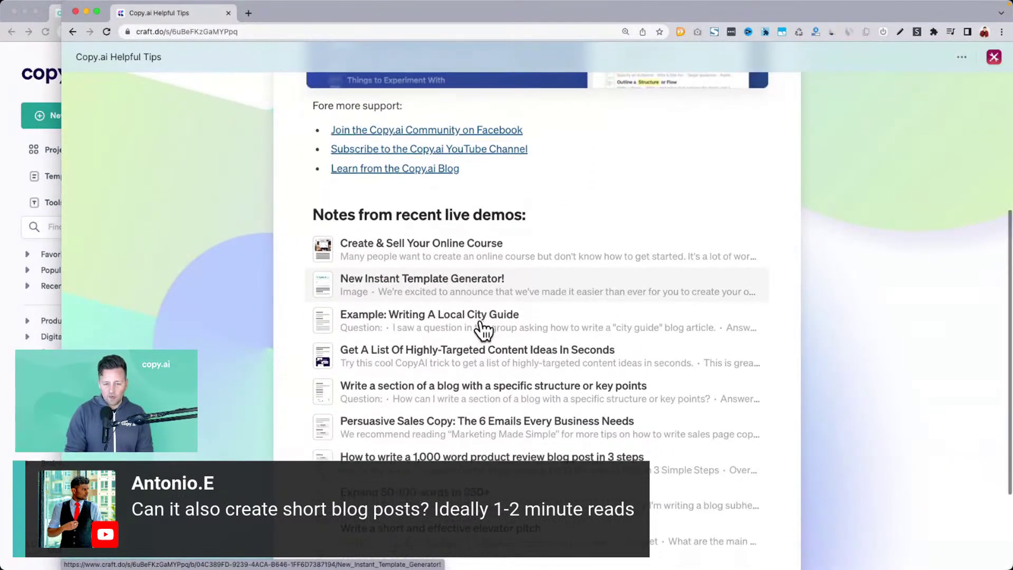
scroll(481, 329, "down", 1)
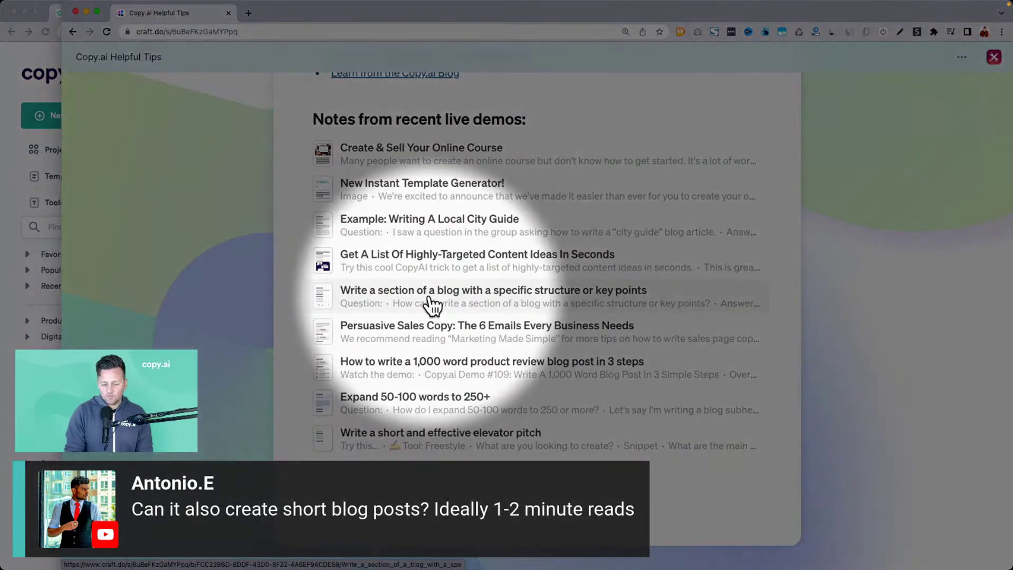
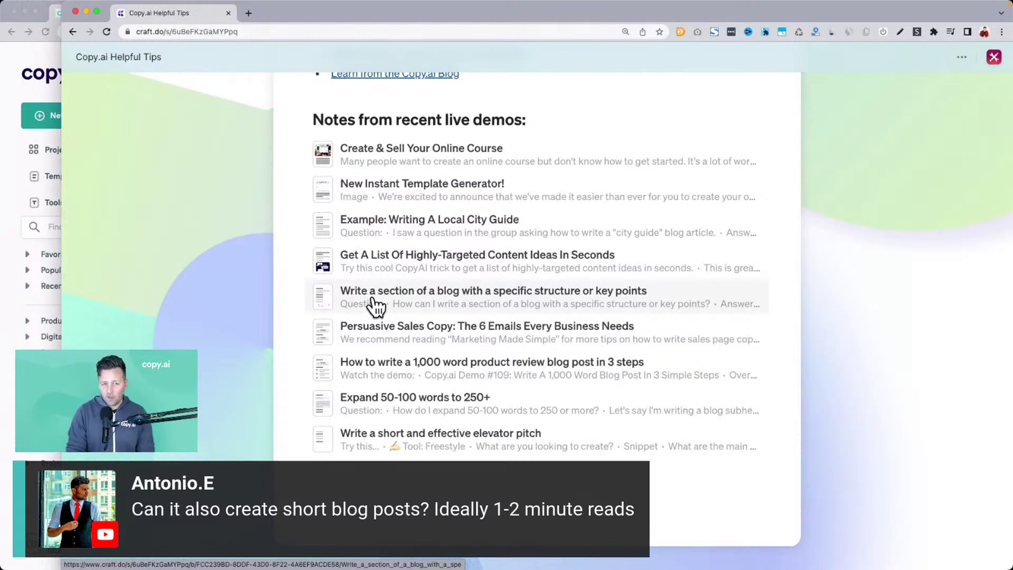
scroll(372, 299, "up", 10)
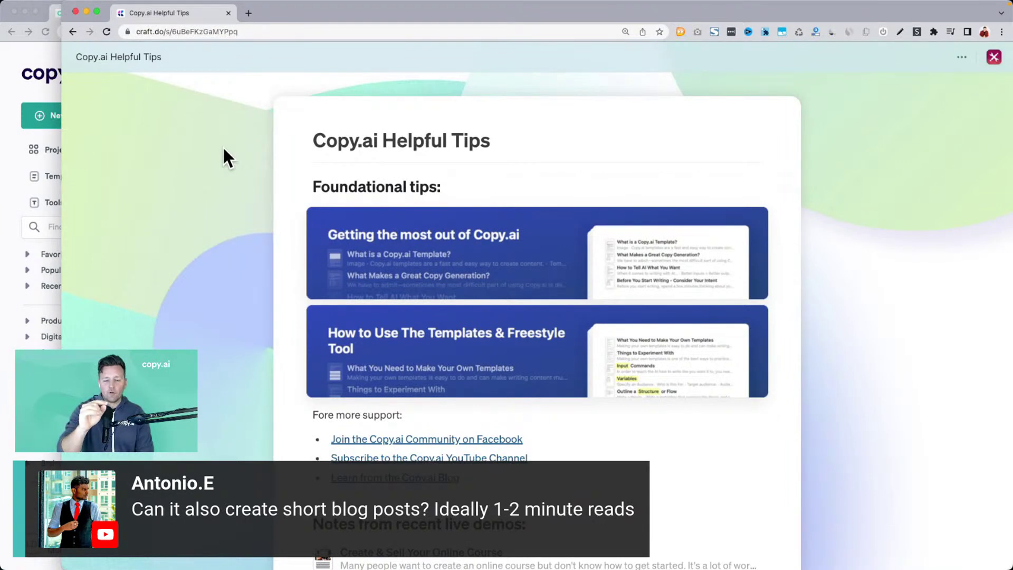
scroll(223, 150, "down", 5)
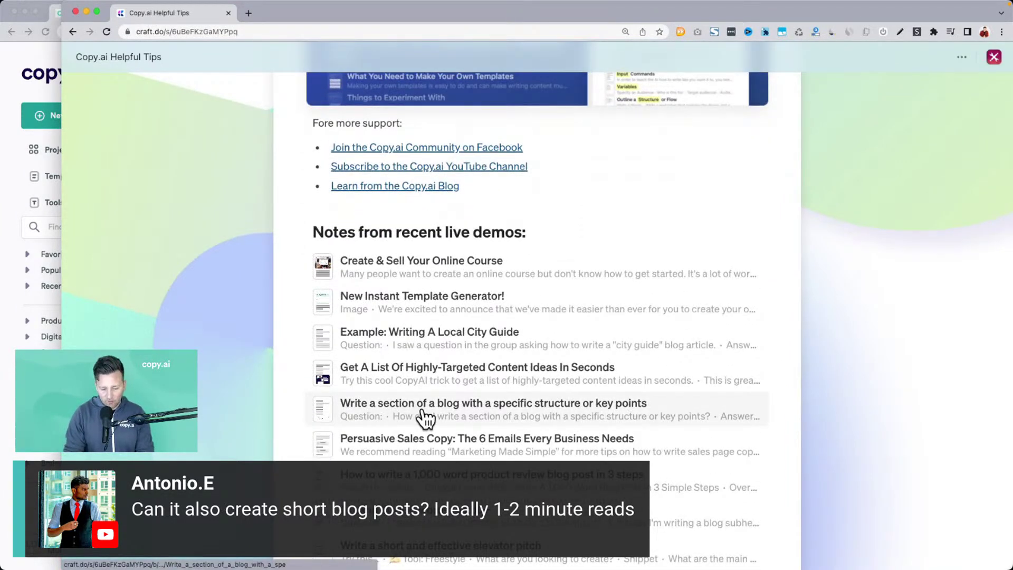
left_click(425, 418)
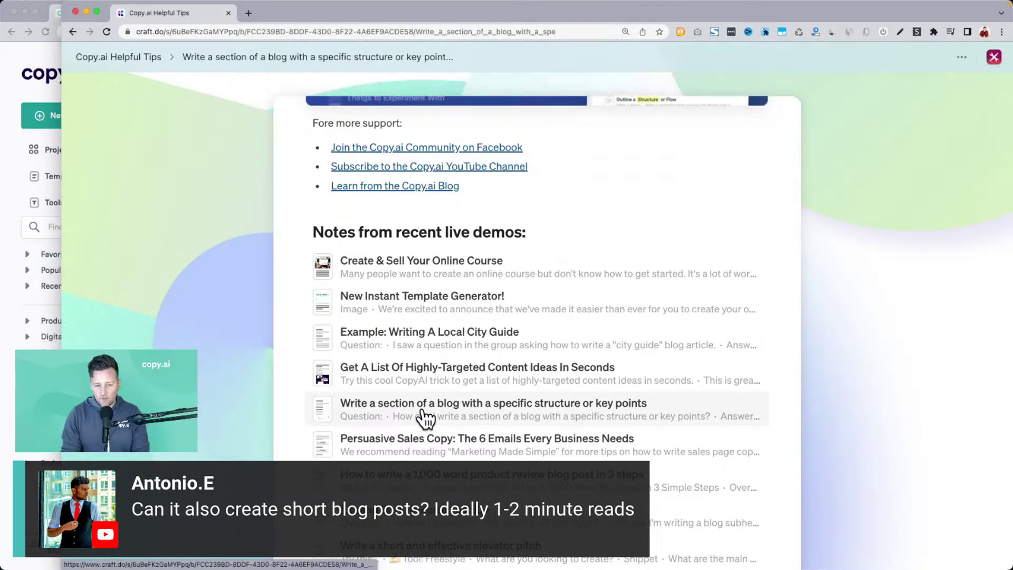
Step: Enlarge the Freestyle example image in the note and examine its blog topic, section topic and section structure lines
scroll(752, 302, "down", 5)
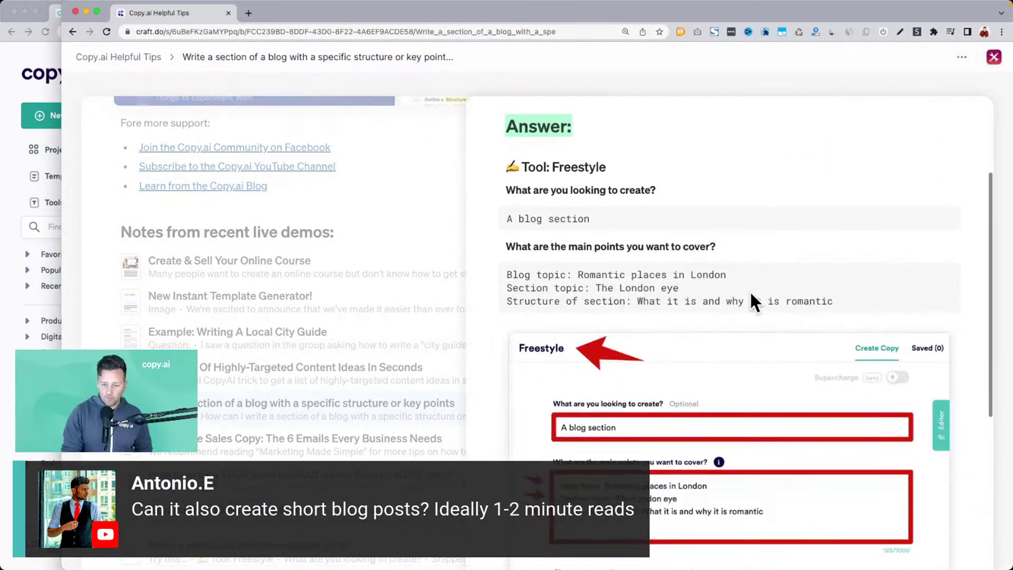
left_click(685, 442)
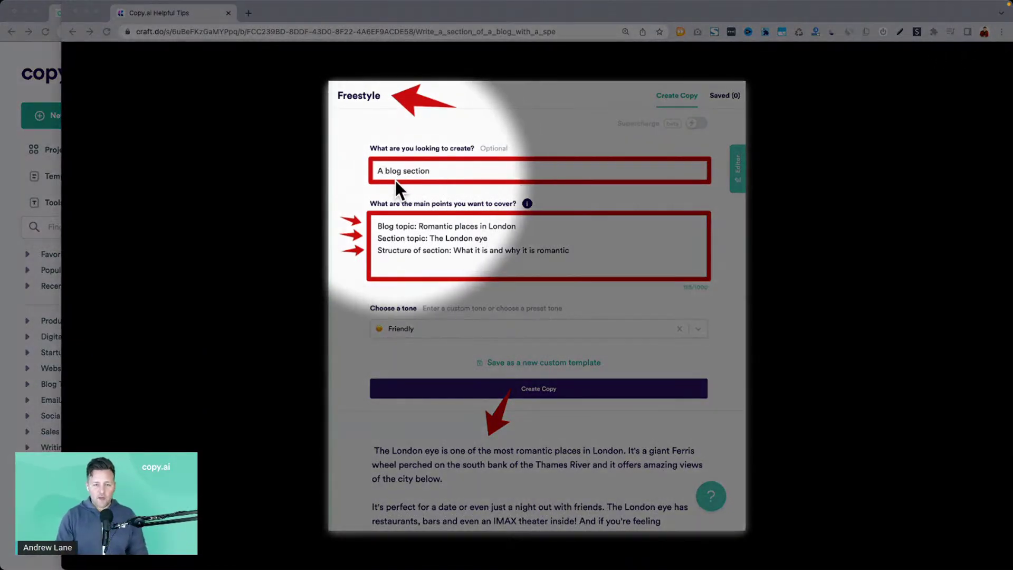
left_click(431, 232)
right_click(431, 232)
left_click(337, 258)
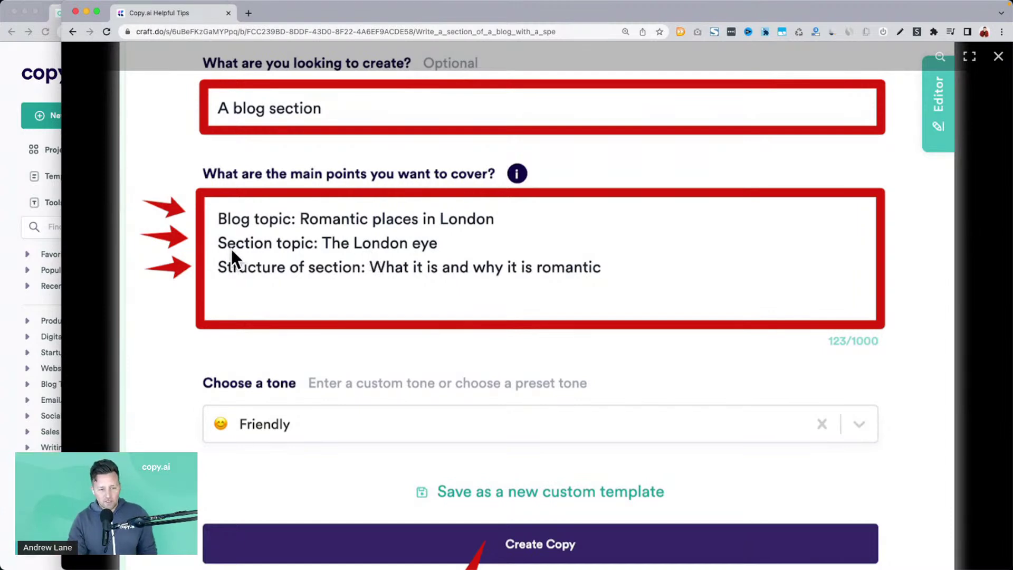
scroll(342, 248, "up", 1)
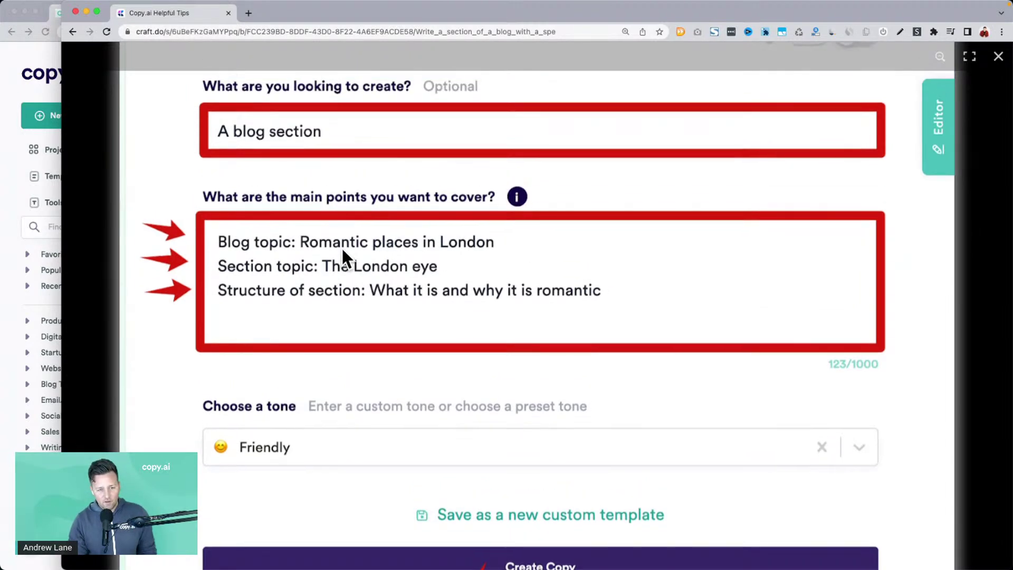
Step: Close the example, switch to the Copy.ai project "155: Content" and enter "A section of a blog article" as what to create
key("Escape")
left_click(9, 228)
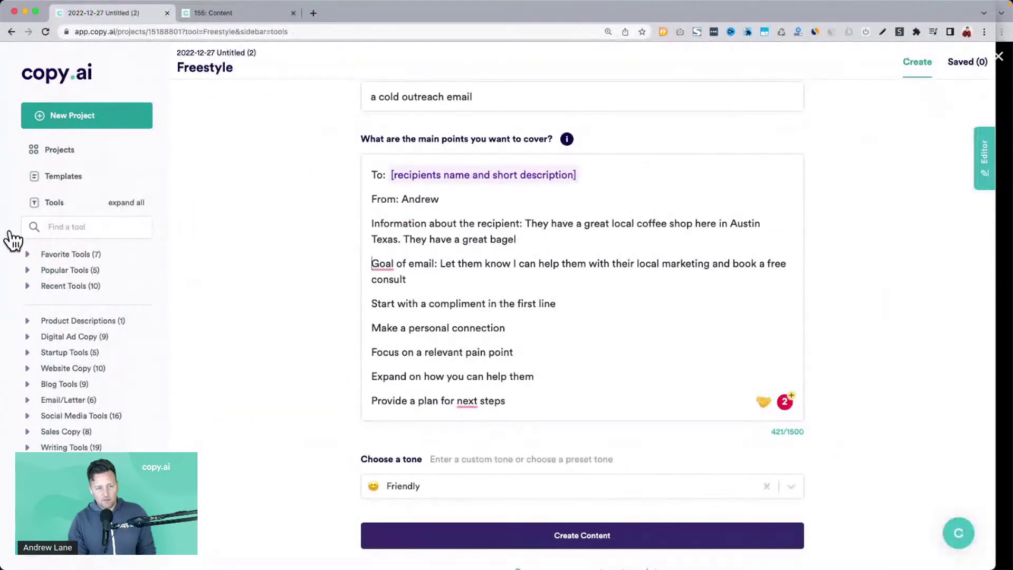
left_click(210, 14)
left_click(347, 239)
type("A")
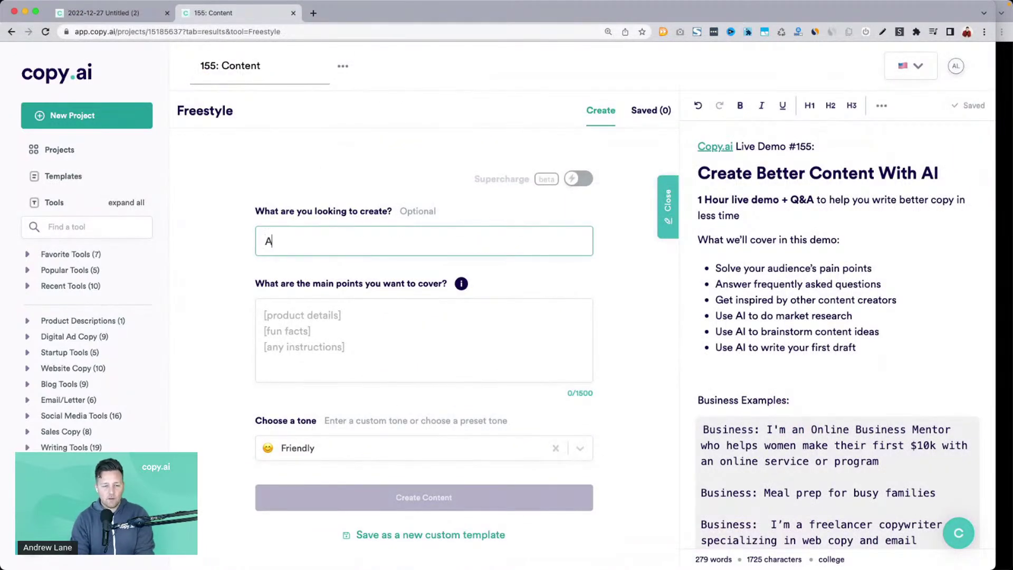
type(" section of ")
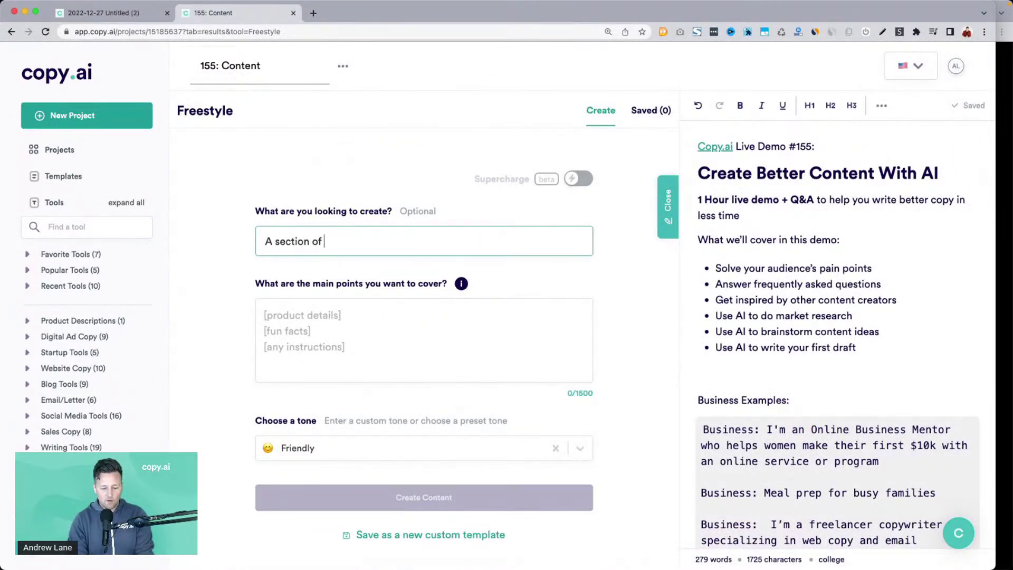
type("a blog article")
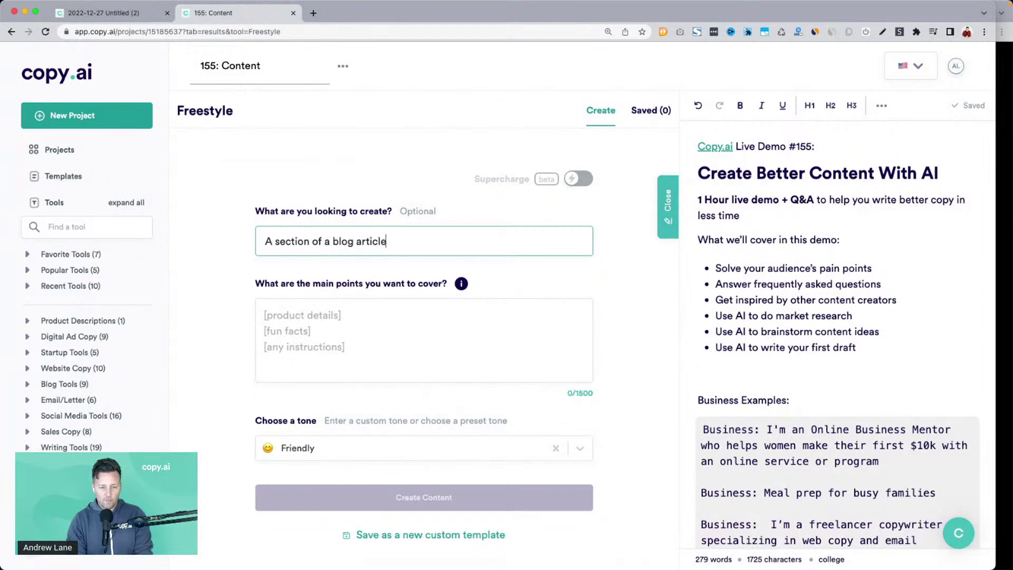
Step: Enter the main points "Blog topic: Writing great sales emails" and "Section topic: The subject line is the most important part"
key("Tab")
type("Blog topi")
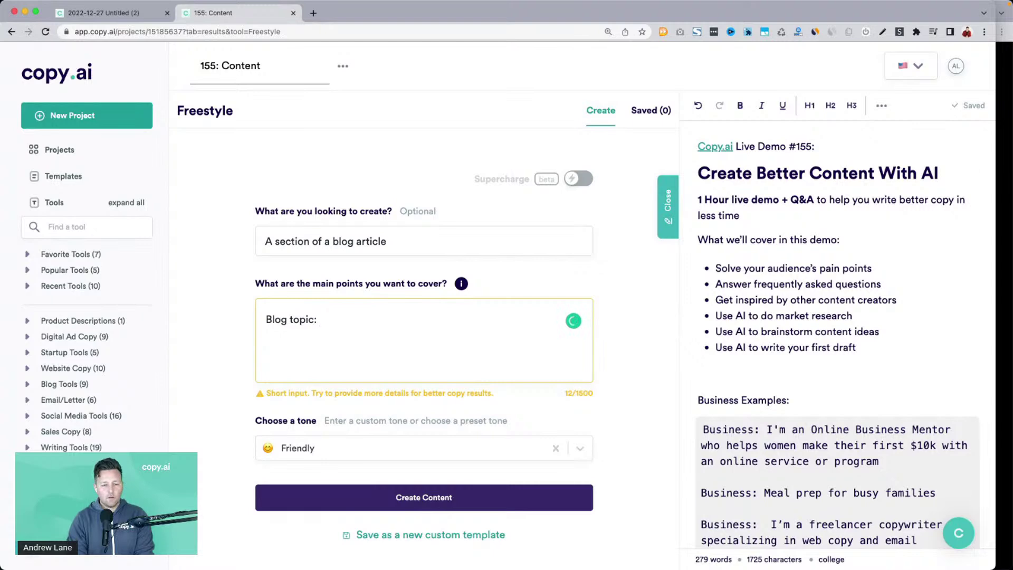
type("c: Writing great sales emails")
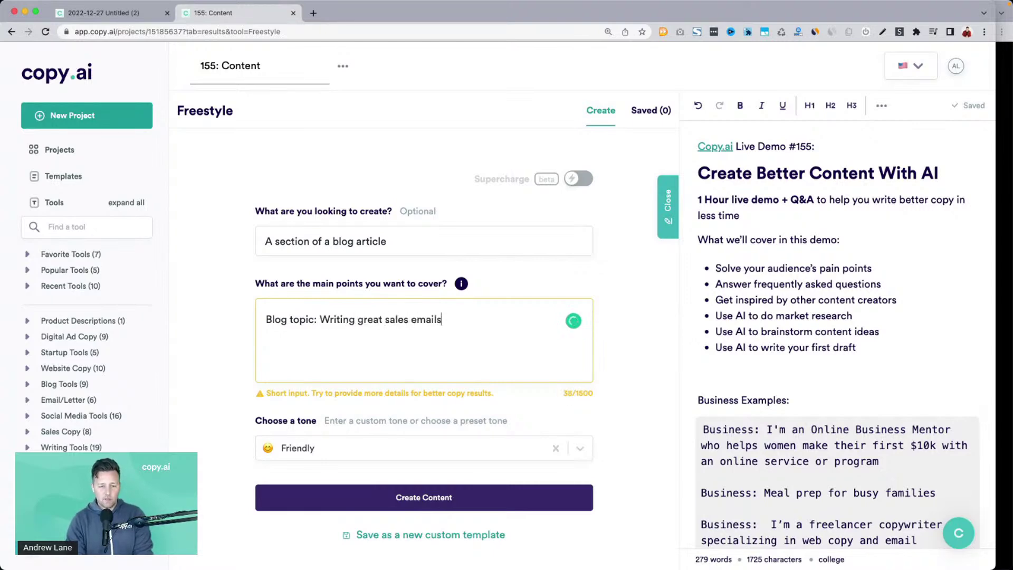
key("Return")
type("Section topic: ")
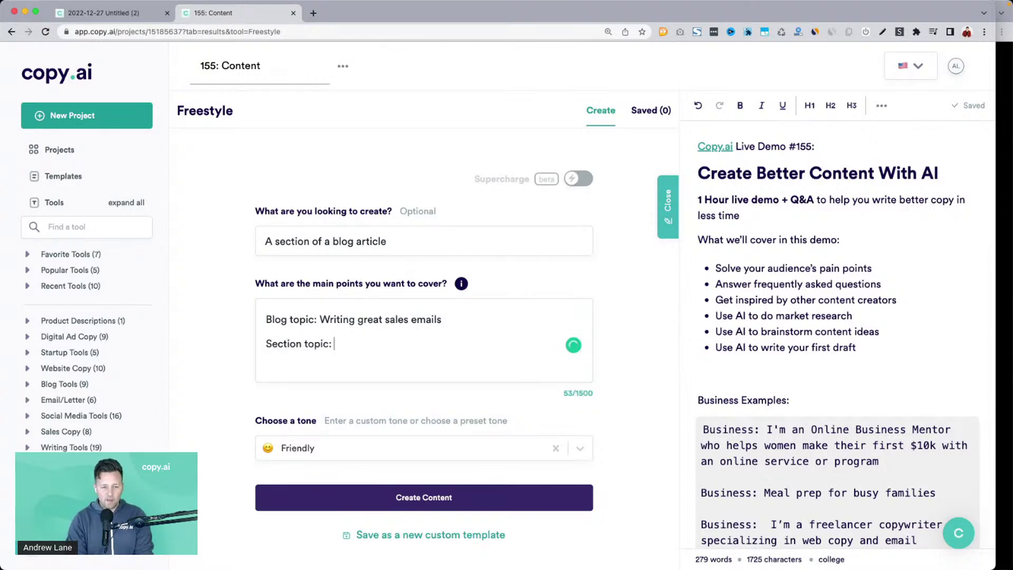
type("The headline iw")
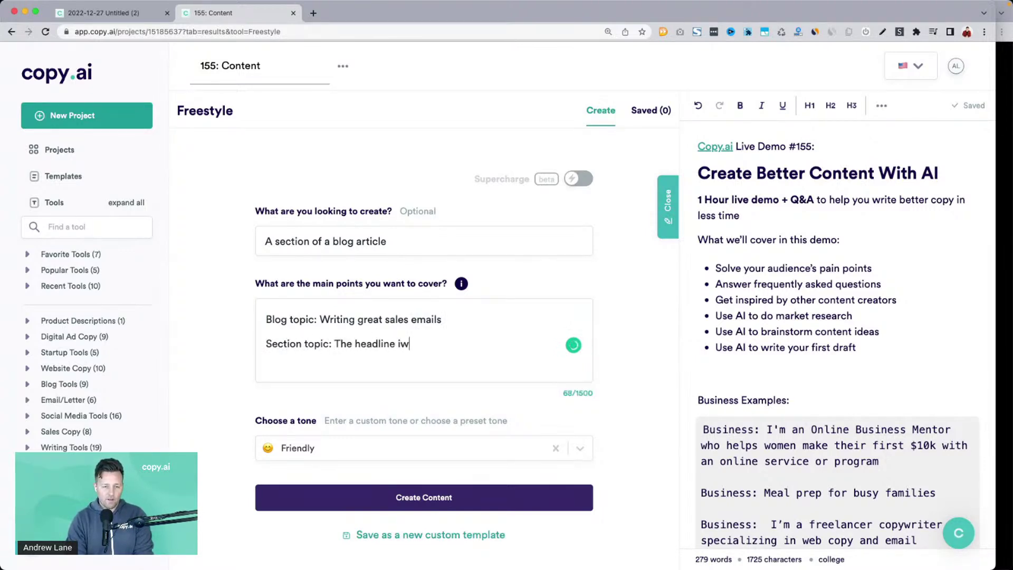
key("BackSpace")
type("s th")
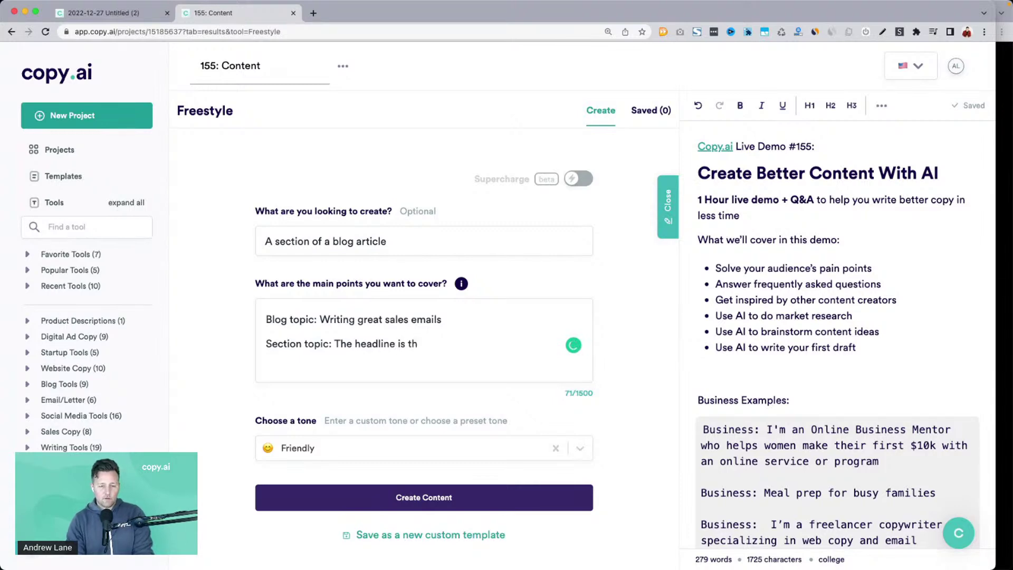
double_click(362, 343)
type("bject line")
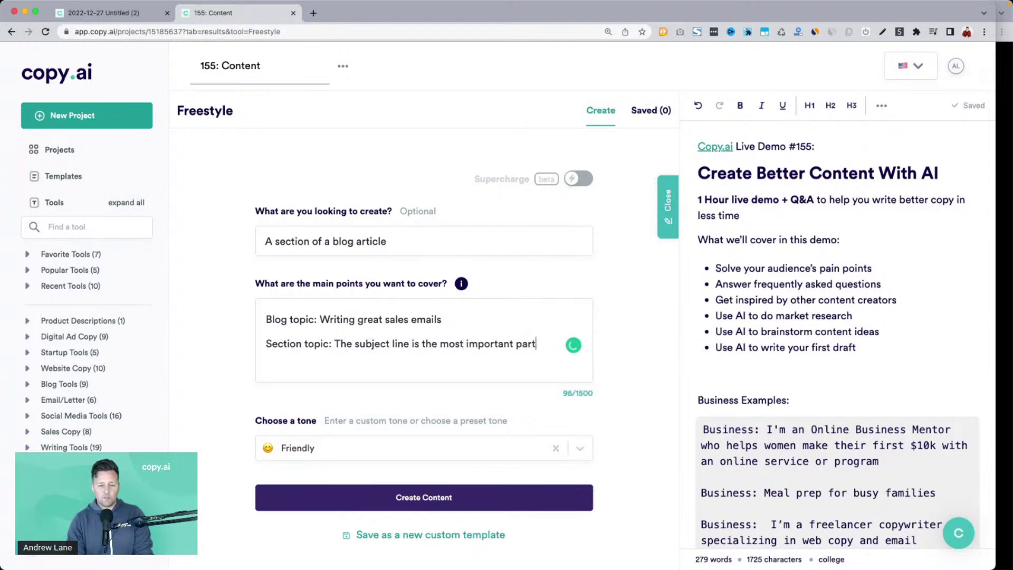
Step: Add a "Section structure:" list with "Identify the problem", "Share the opportunity", "Give tips to solve the problem" and "Include a key takeaway"
key("Return")
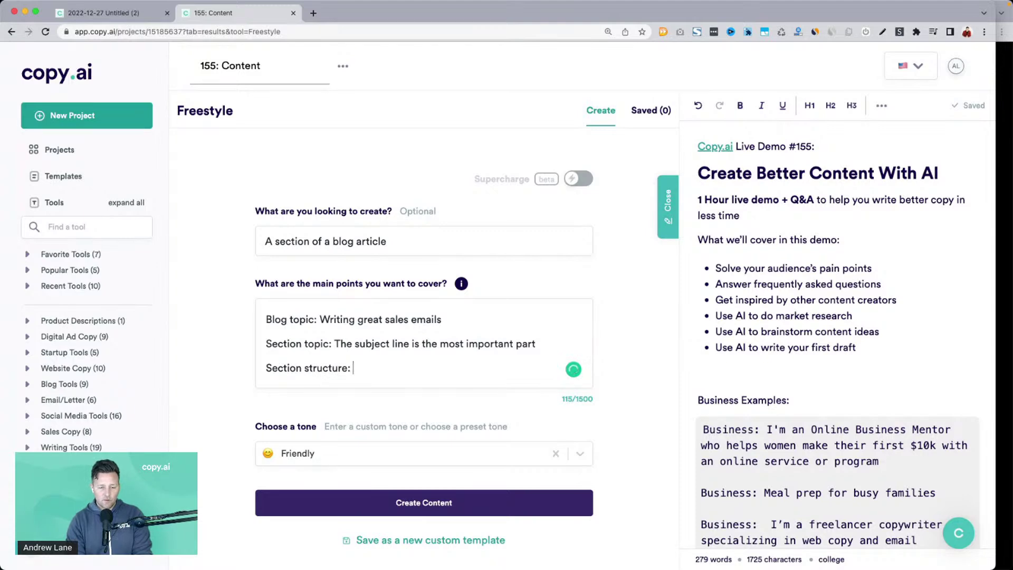
key("Return")
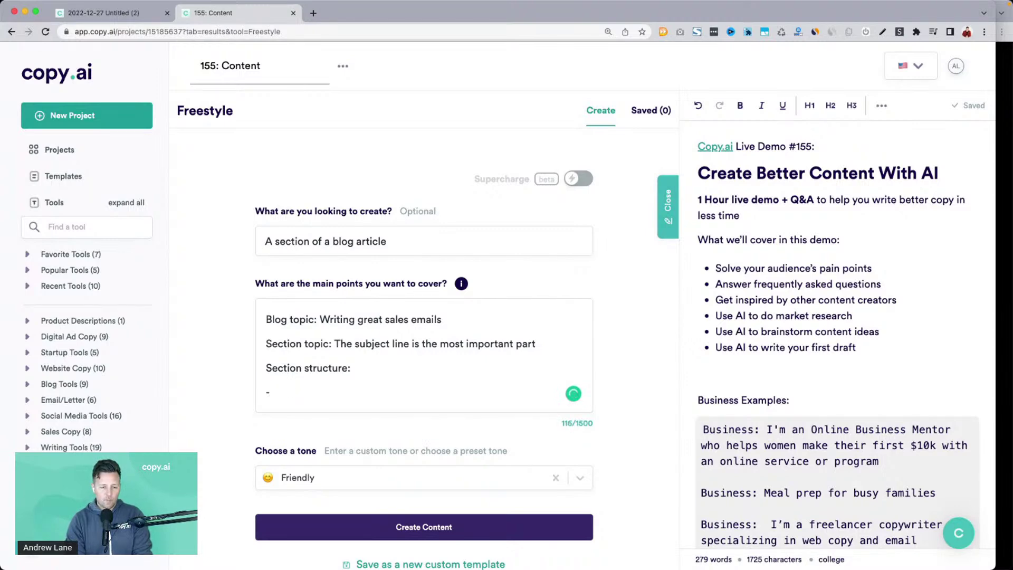
type("- Identify the problem")
key("Return")
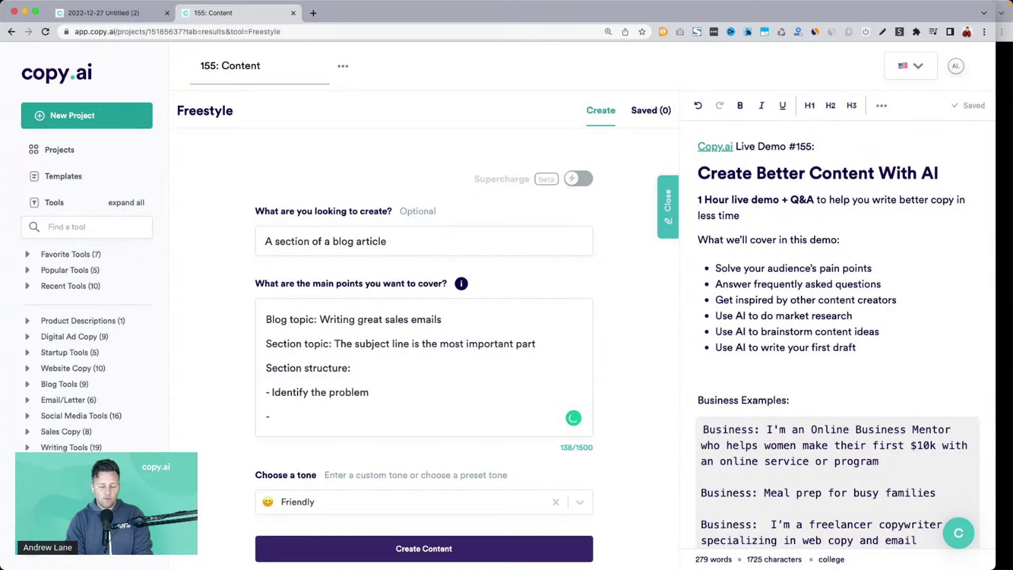
type("- Share the p")
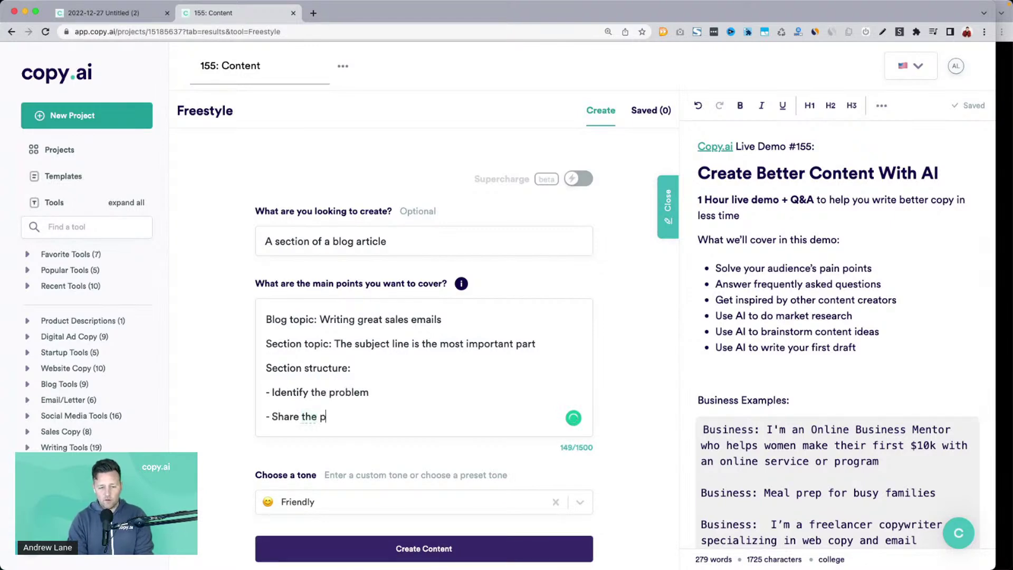
type("pportunity")
key("Return")
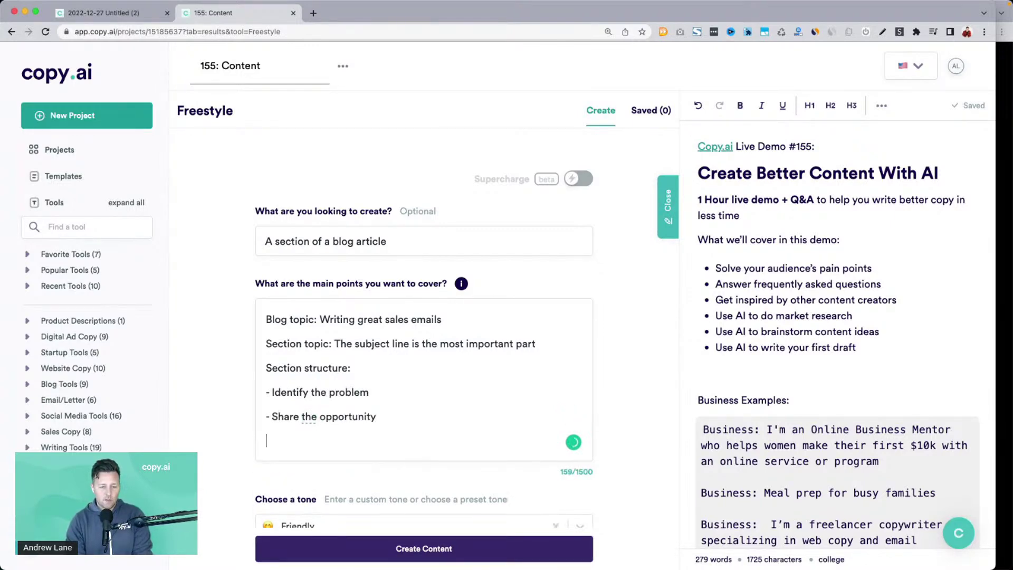
type("- Give time")
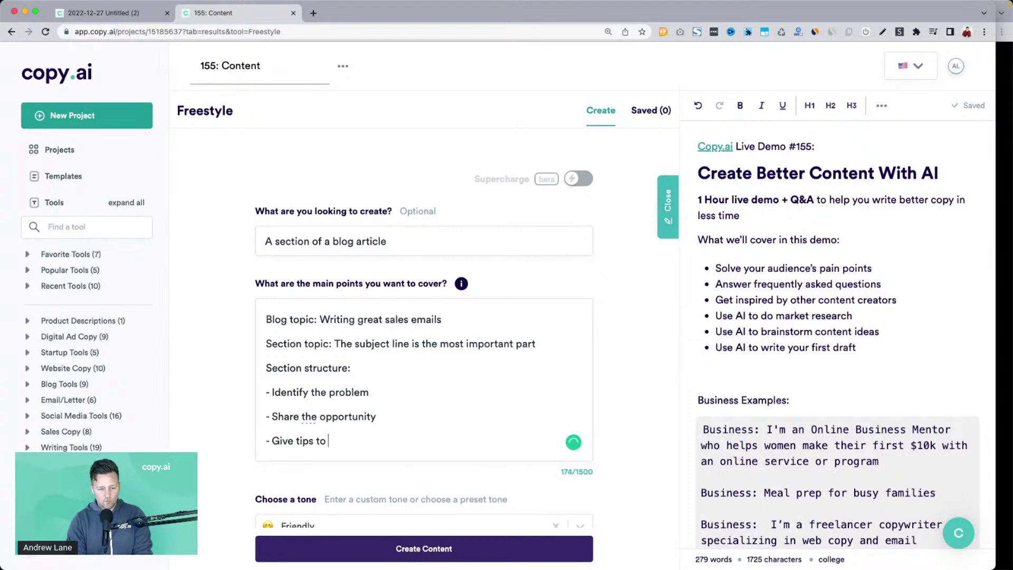
type("roblem")
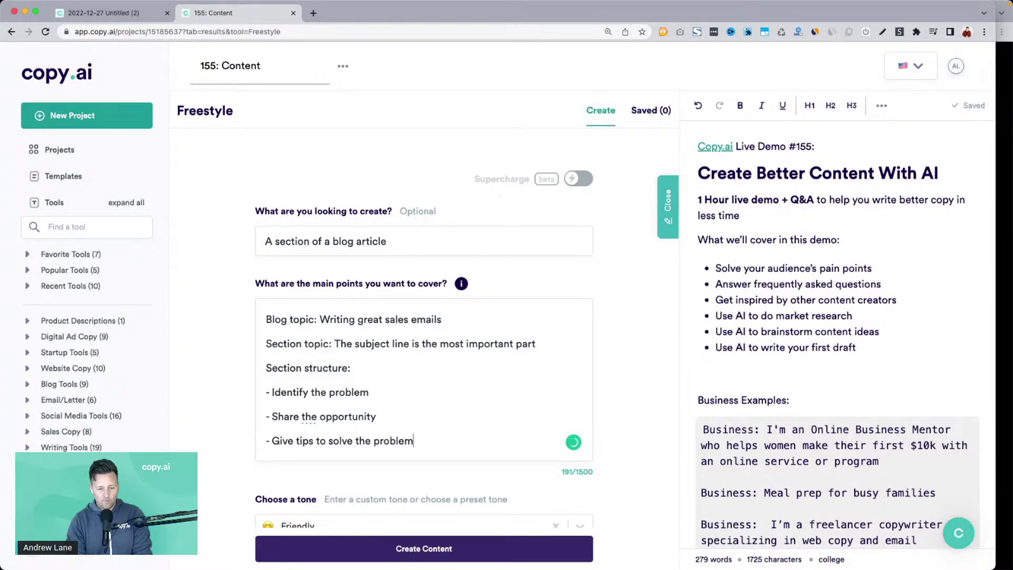
key("Return")
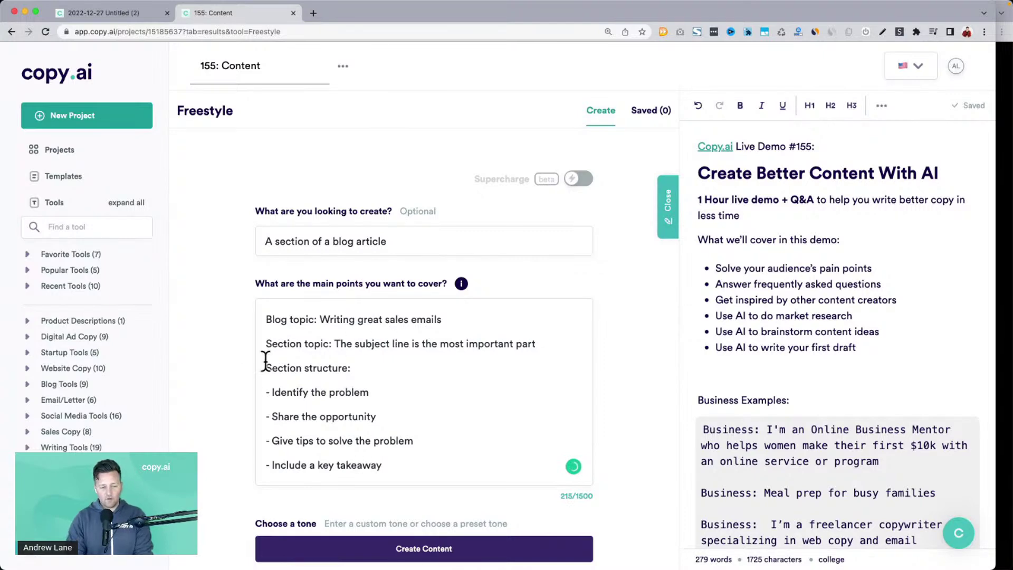
Step: Generate the blog section with the Educational tone and collapse the document editor
scroll(217, 379, "down", 5)
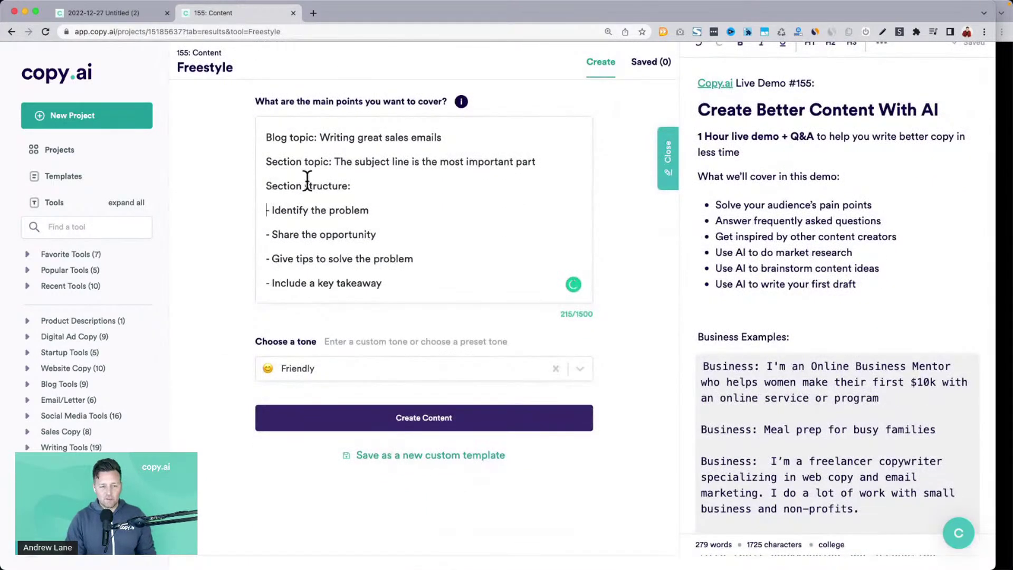
left_click(389, 369)
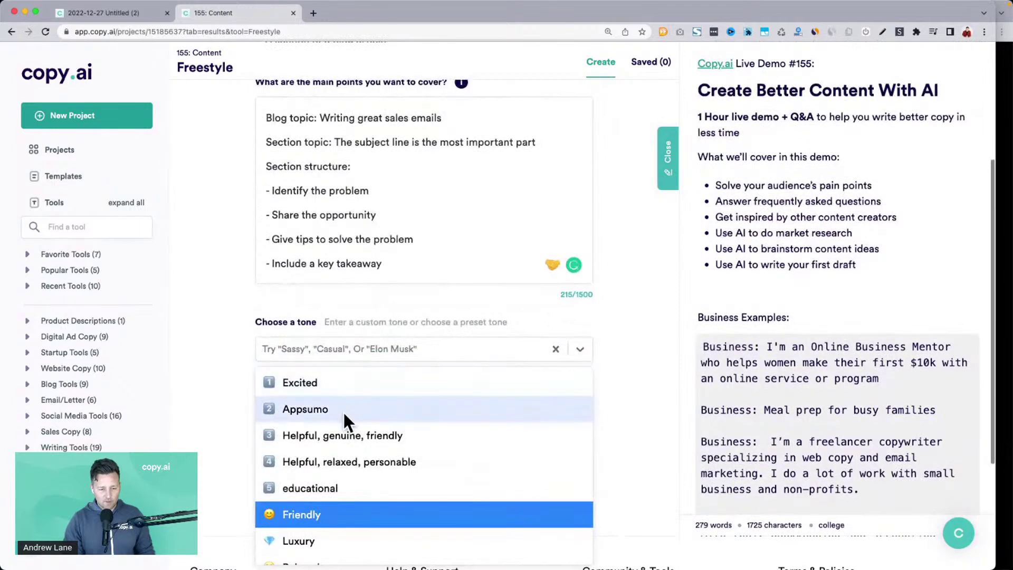
left_click(335, 484)
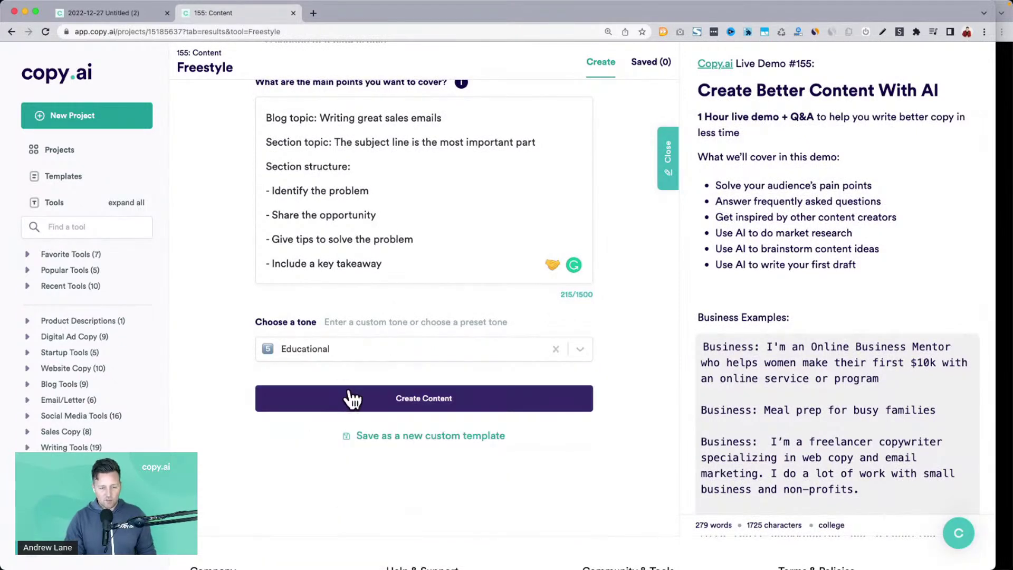
left_click(350, 390)
scroll(352, 401, "up", 5)
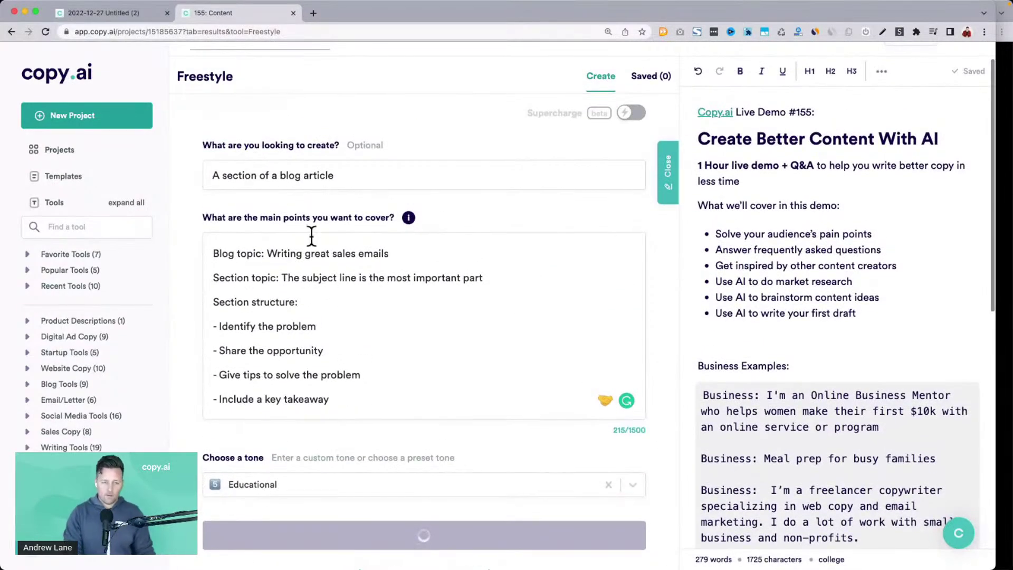
left_click(668, 190)
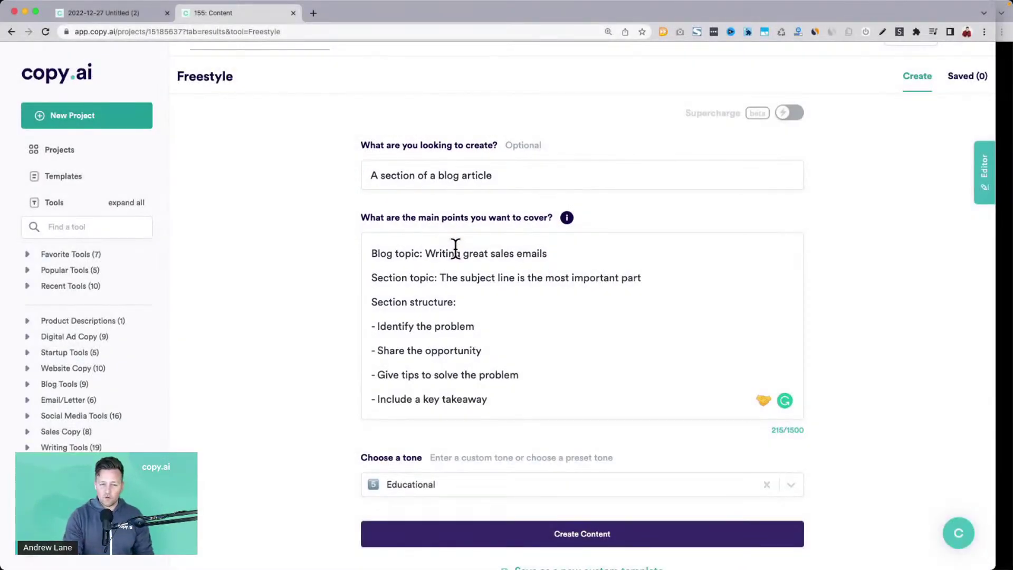
Step: Highlight the section topic line and the "section of a blog article" wording in the prompt
left_click_drag(378, 277, 496, 277)
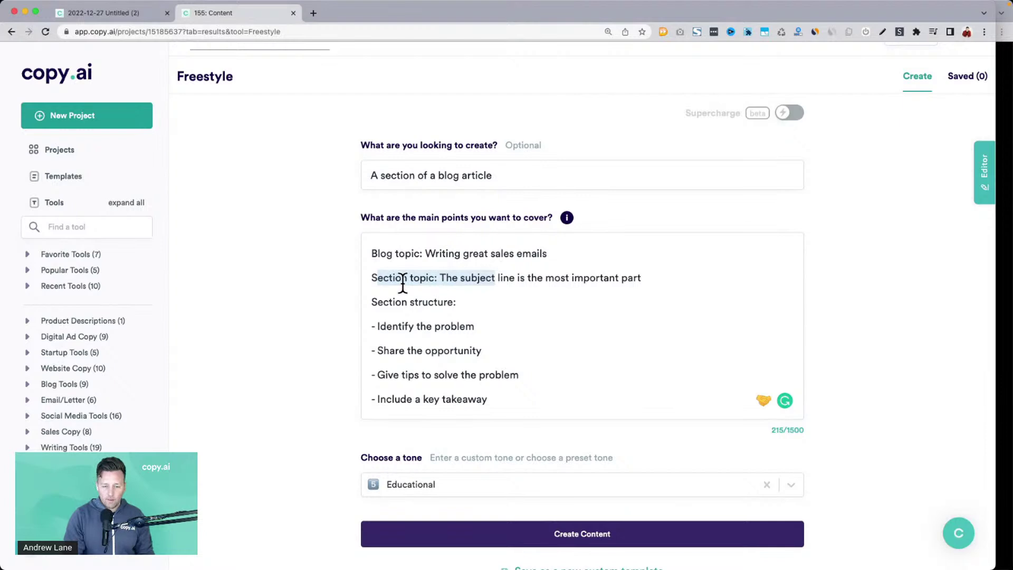
left_click(445, 301)
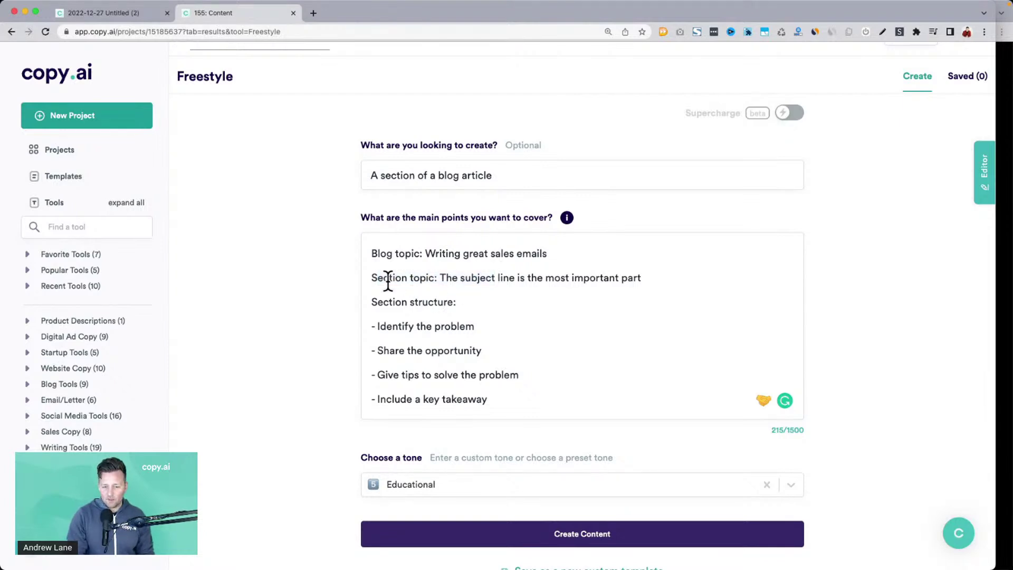
left_click_drag(380, 175, 477, 175)
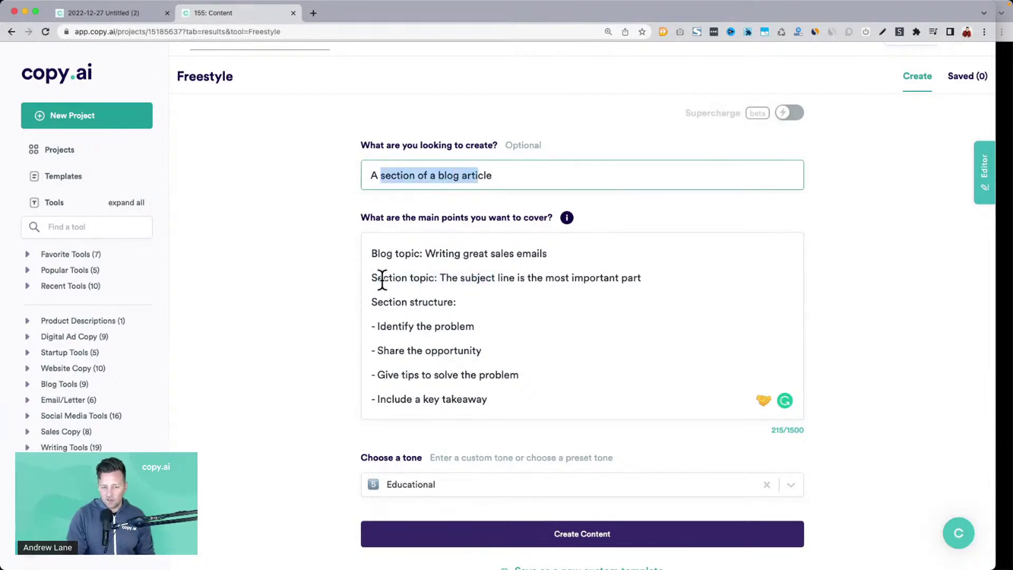
left_click_drag(440, 278, 721, 276)
left_click(321, 326)
Step: Review the generated blog section, highlighting the paragraph on why subject lines matter and the whole text
scroll(322, 328, "down", 8)
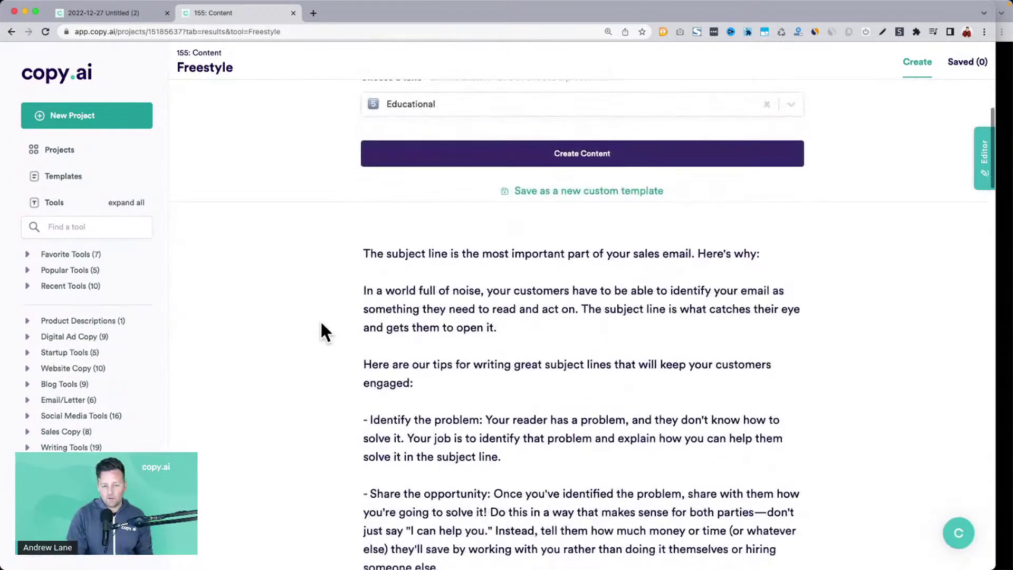
scroll(319, 319, "down", 2)
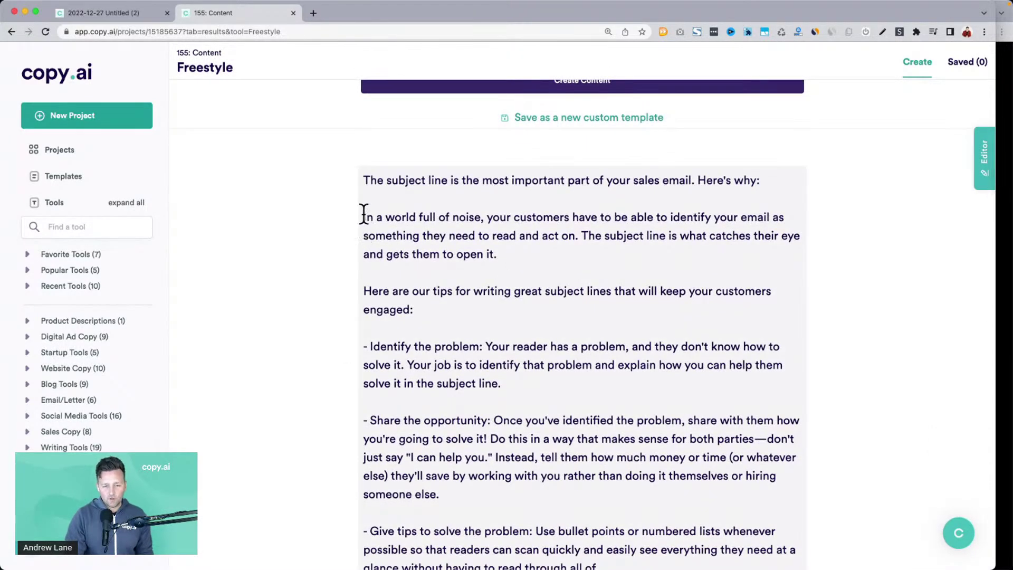
left_click_drag(364, 216, 530, 253)
scroll(530, 252, "down", 1)
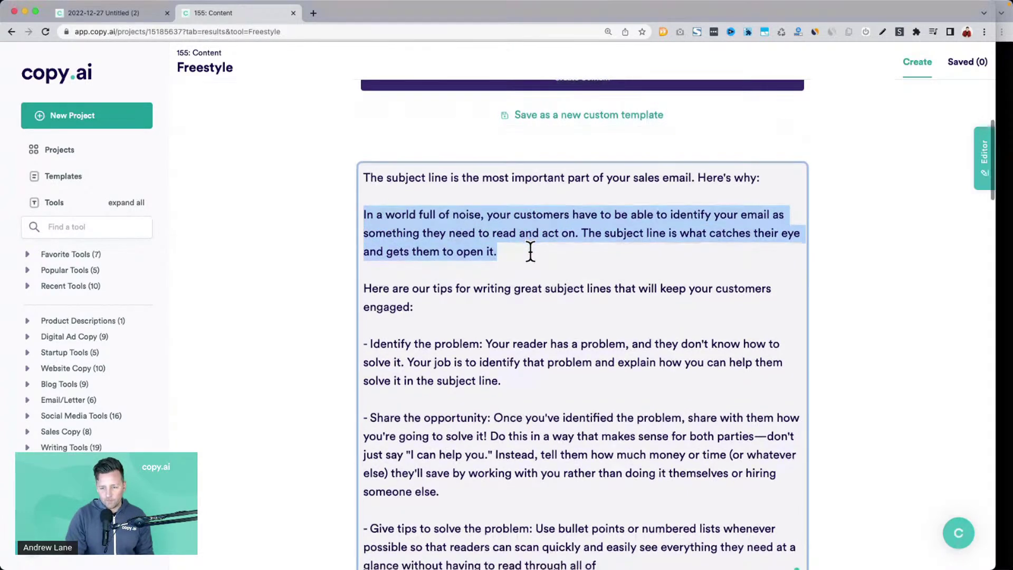
left_click(532, 256)
left_click_drag(538, 253, 581, 229)
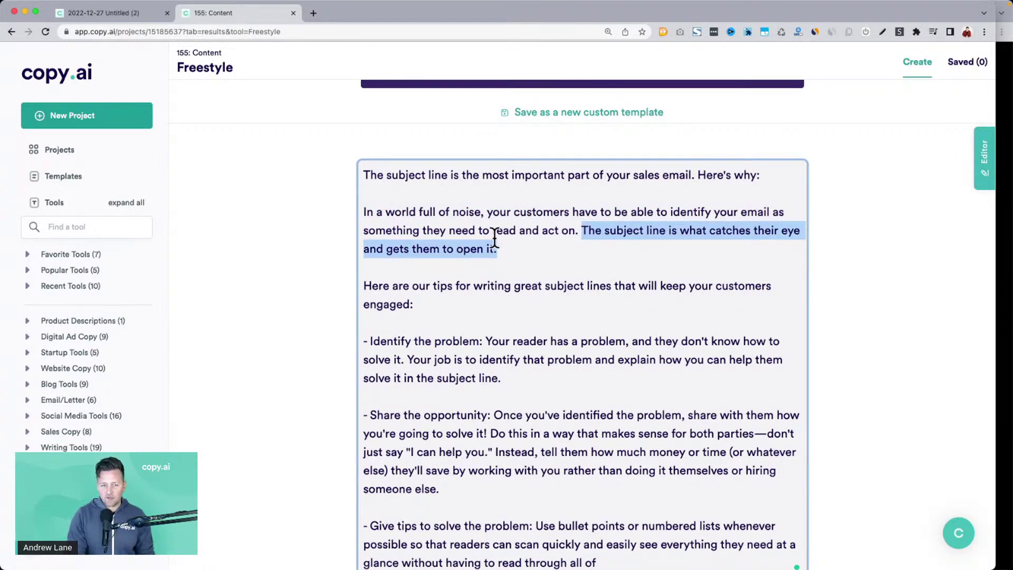
scroll(369, 280, "down", 2)
left_click_drag(363, 233, 361, 112)
left_click(615, 503)
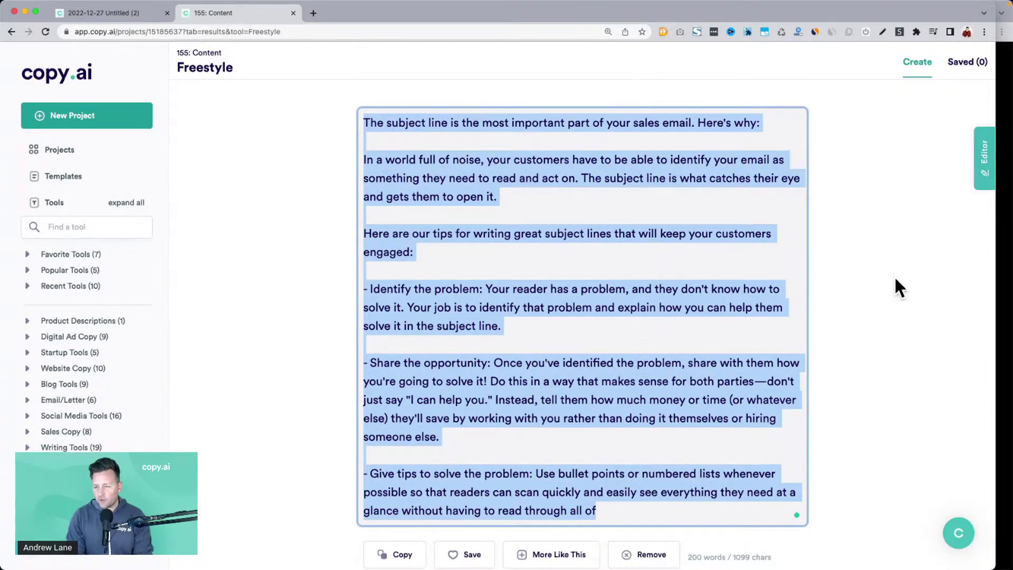
left_click(976, 158)
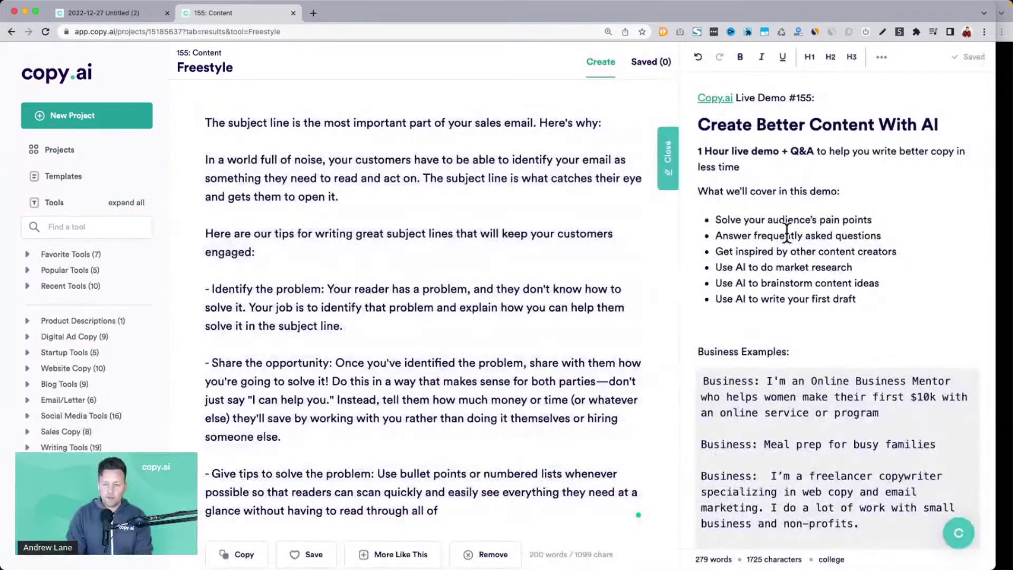
left_click(891, 301)
key("Tab")
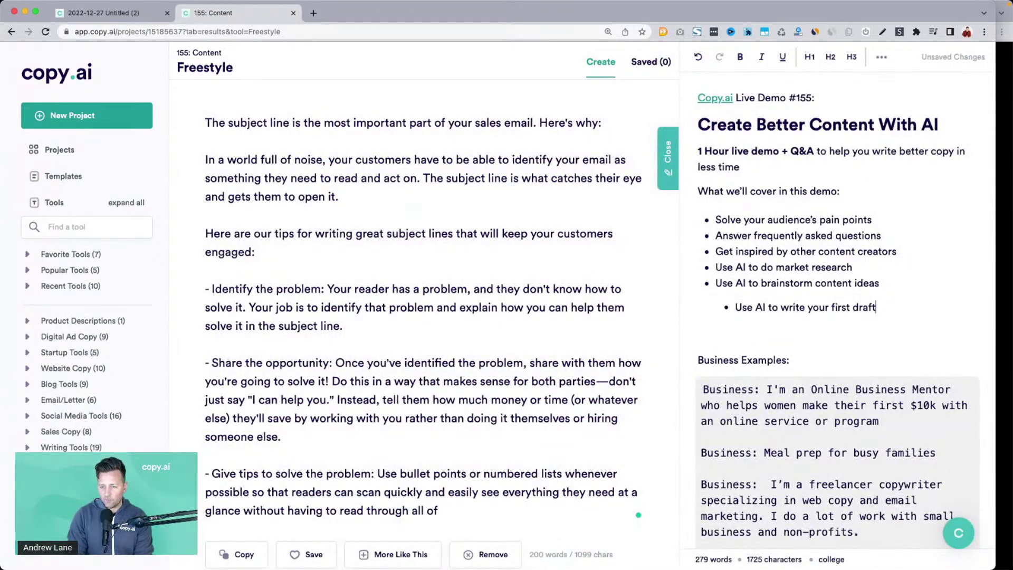
key("ctrl+z")
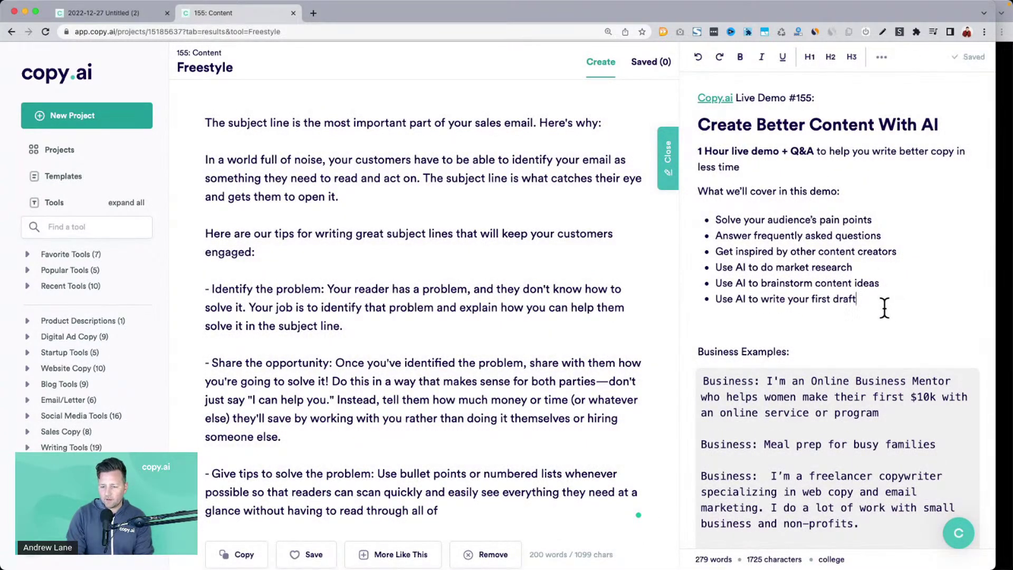
left_click(886, 296)
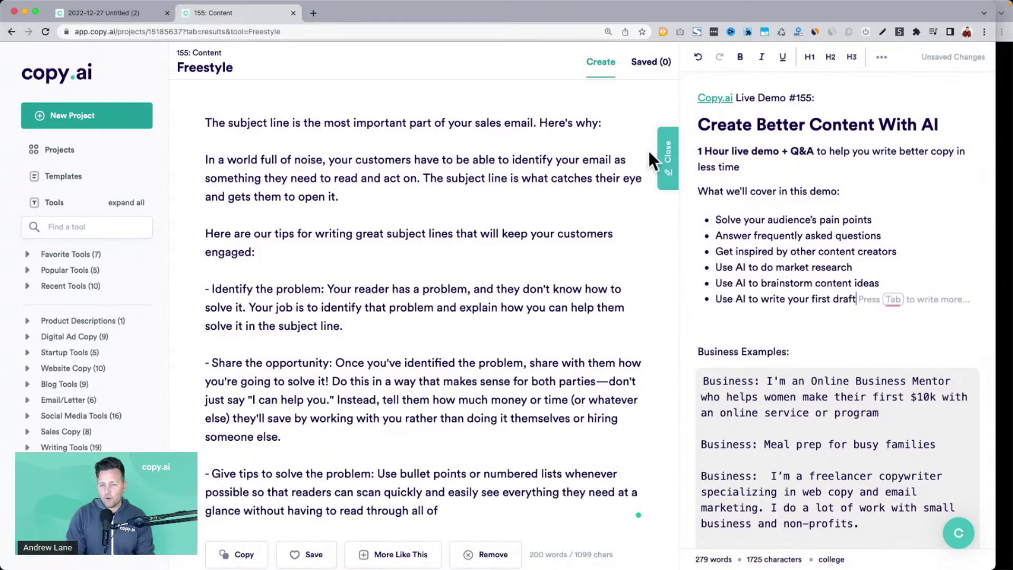
left_click(666, 167)
Step: Review the second full blog section result, highlighting its opening paragraph, the bad subject lines paragraph and the list of tips
scroll(475, 199, "down", 1)
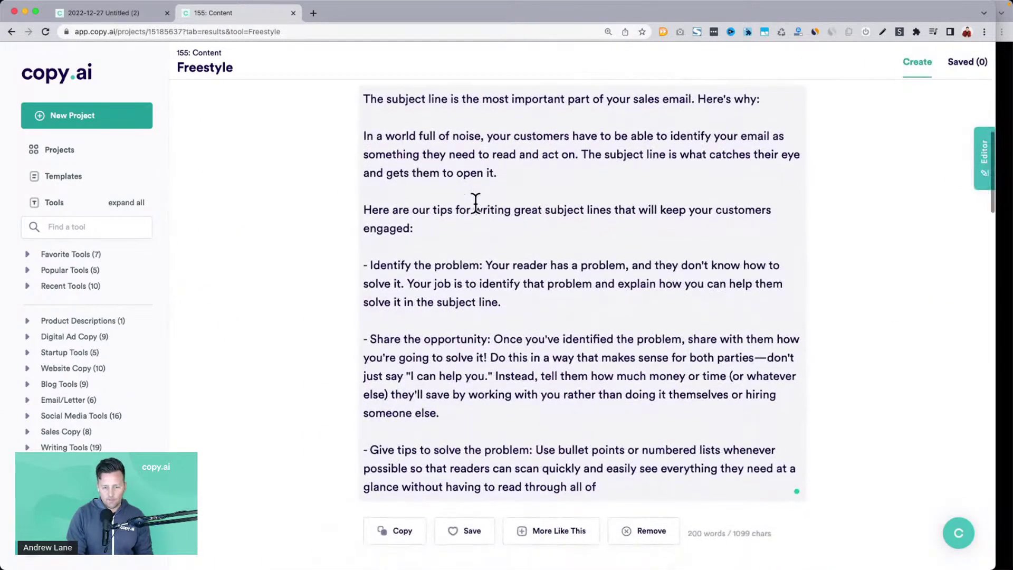
scroll(464, 156, "down", 8)
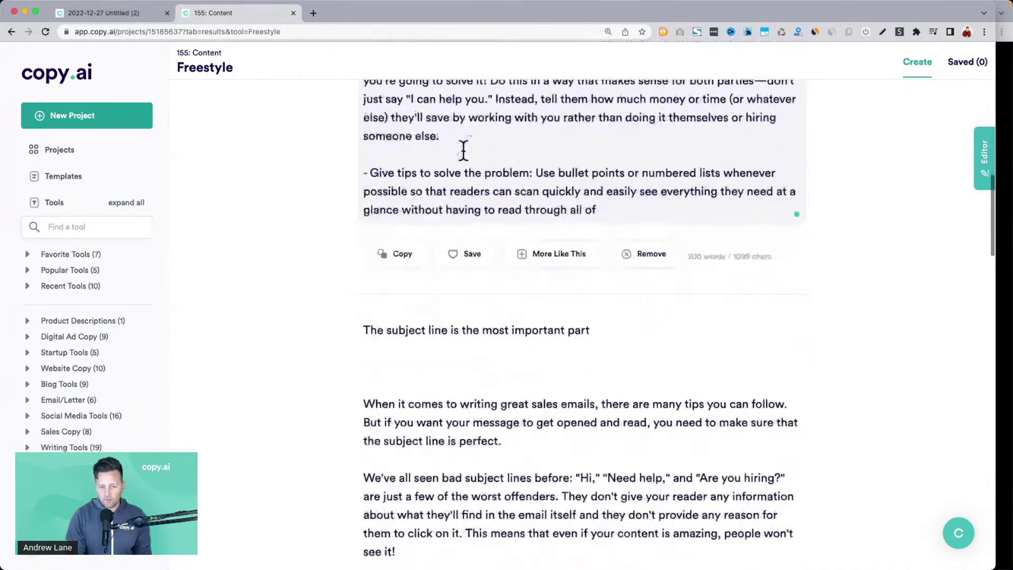
scroll(464, 158, "down", 3)
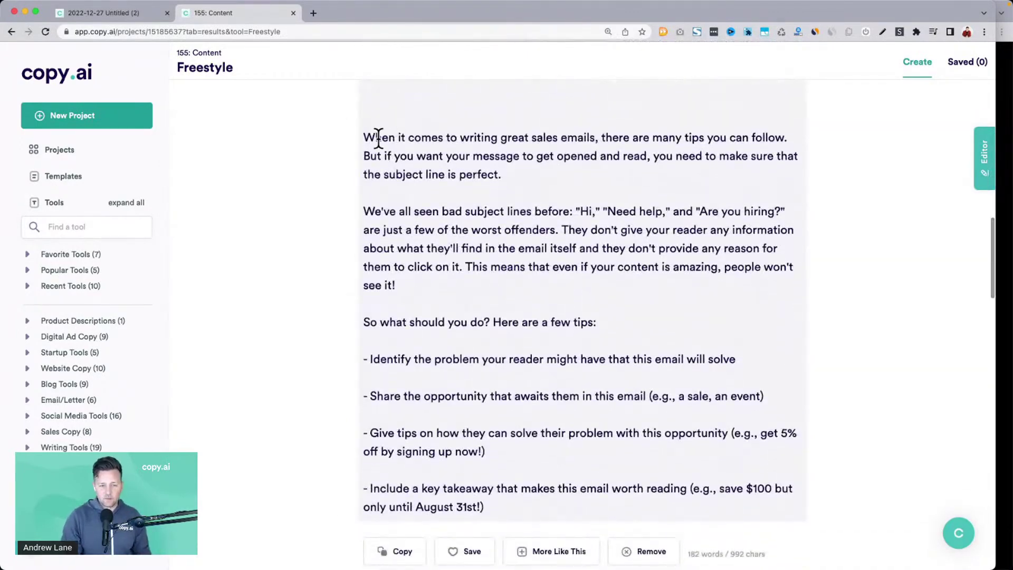
left_click_drag(364, 138, 609, 179)
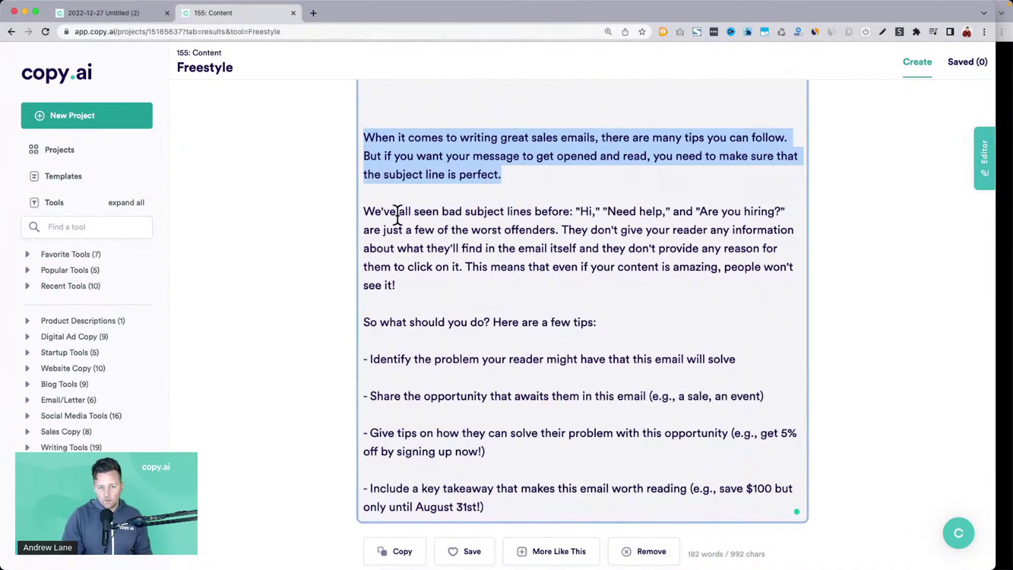
left_click_drag(364, 211, 433, 294)
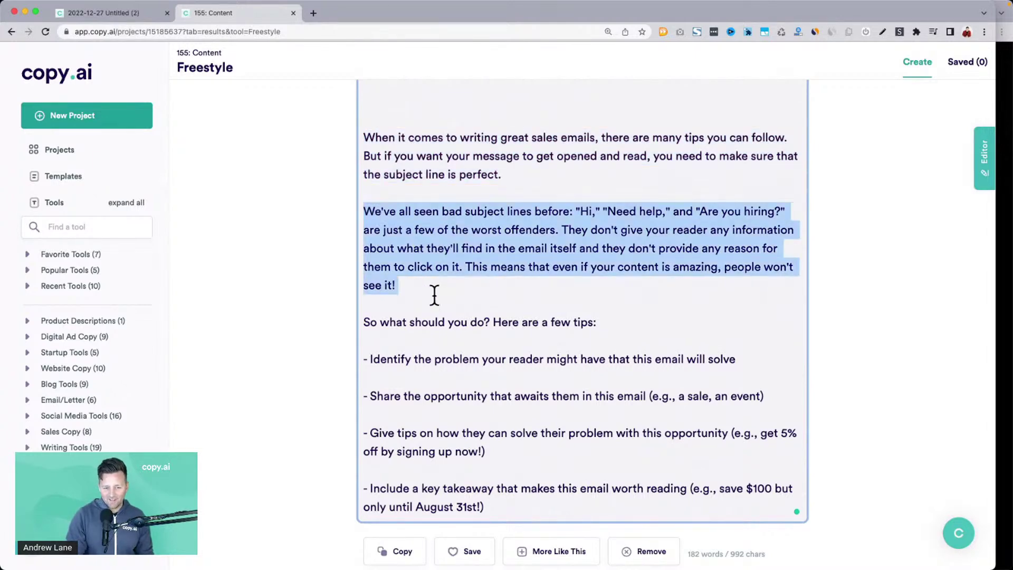
scroll(422, 295, "down", 1)
left_click_drag(364, 261, 552, 445)
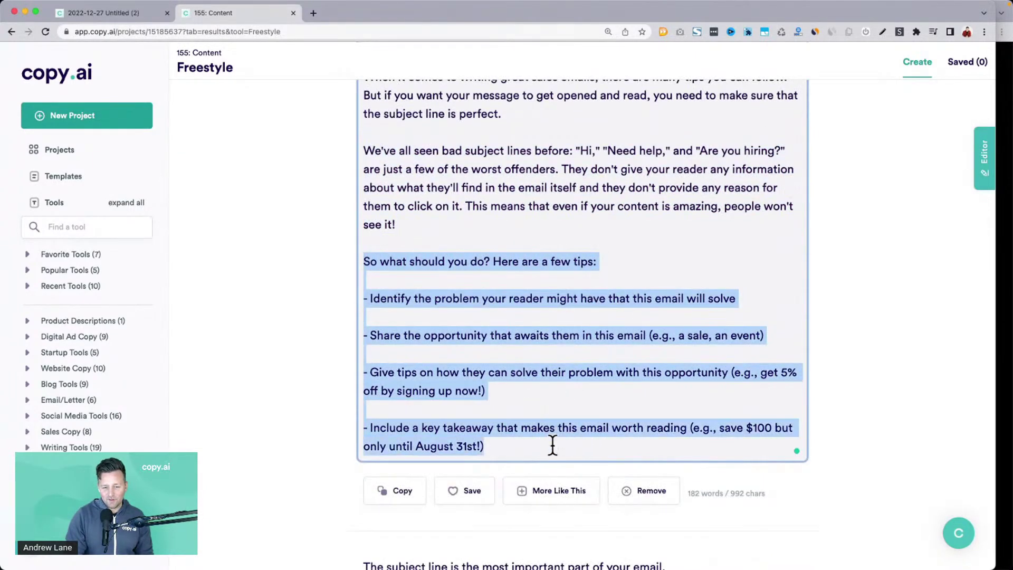
left_click(531, 294)
Step: Review the remaining blog section results, highlighting the opening line, "It's what" and "break it down:" in the longer one
scroll(531, 296, "down", 7)
scroll(531, 295, "down", 2)
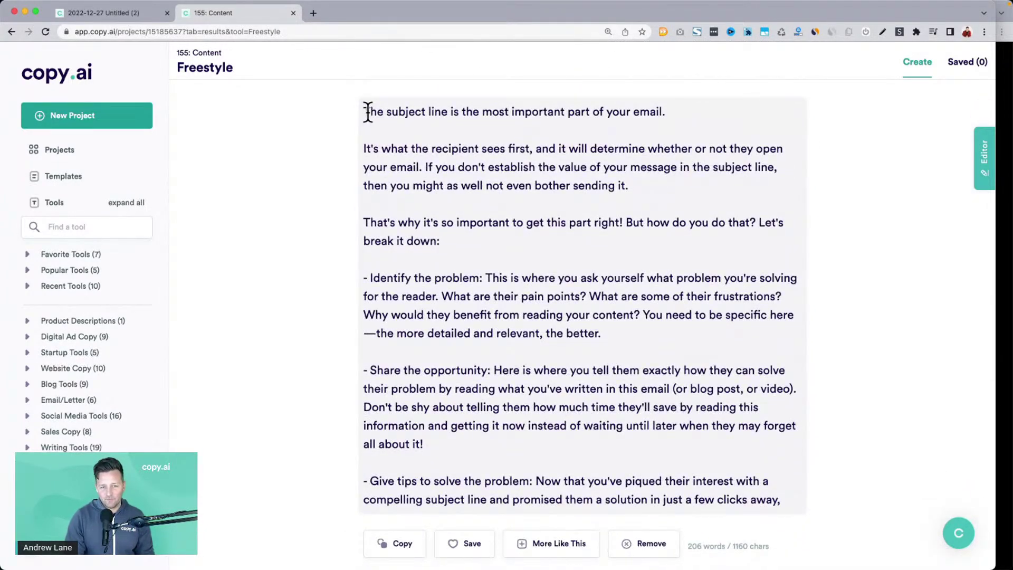
left_click_drag(366, 112, 523, 135)
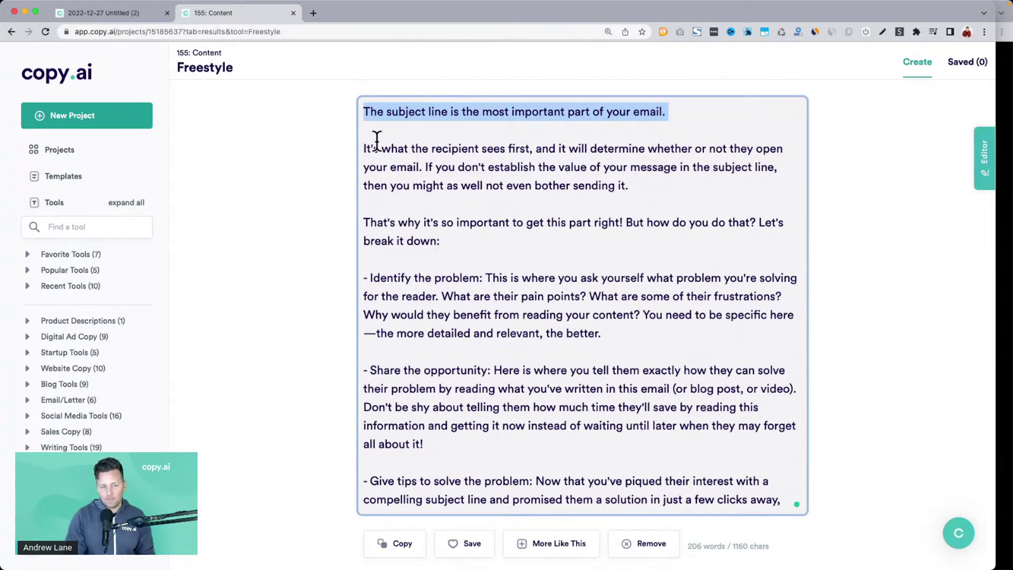
left_click_drag(364, 148, 416, 148)
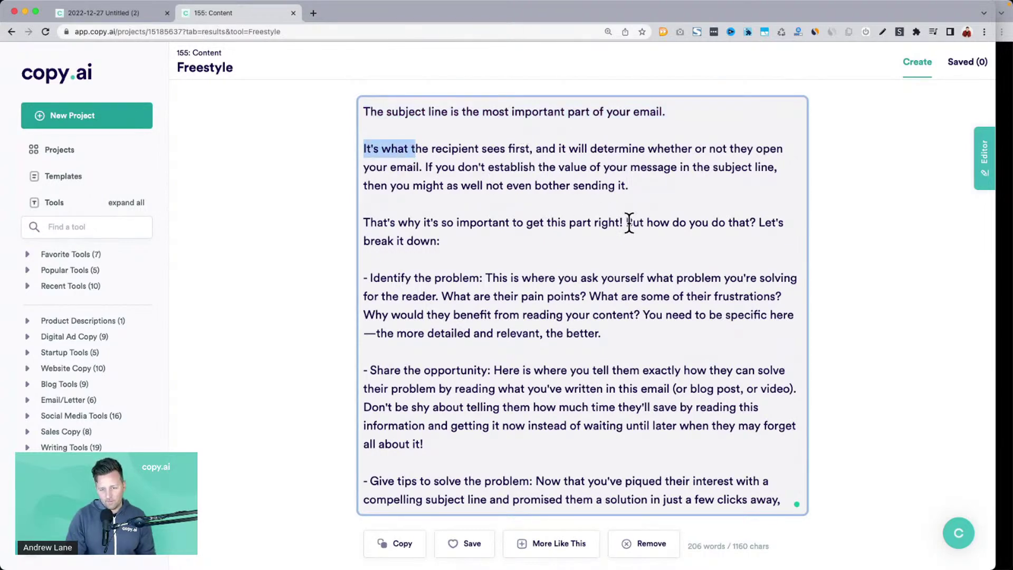
left_click_drag(451, 240, 347, 238)
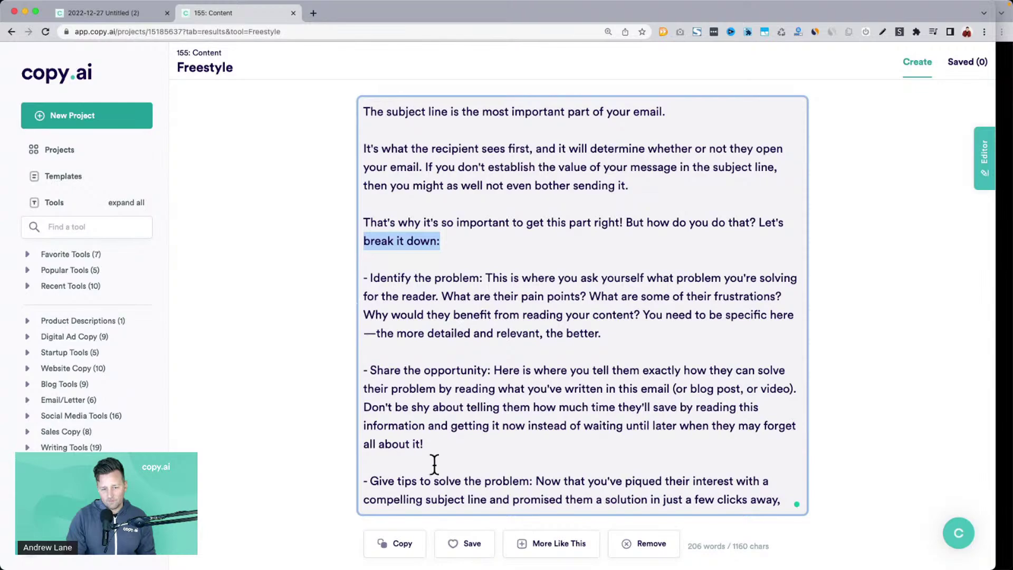
left_click(583, 321)
scroll(584, 321, "down", 5)
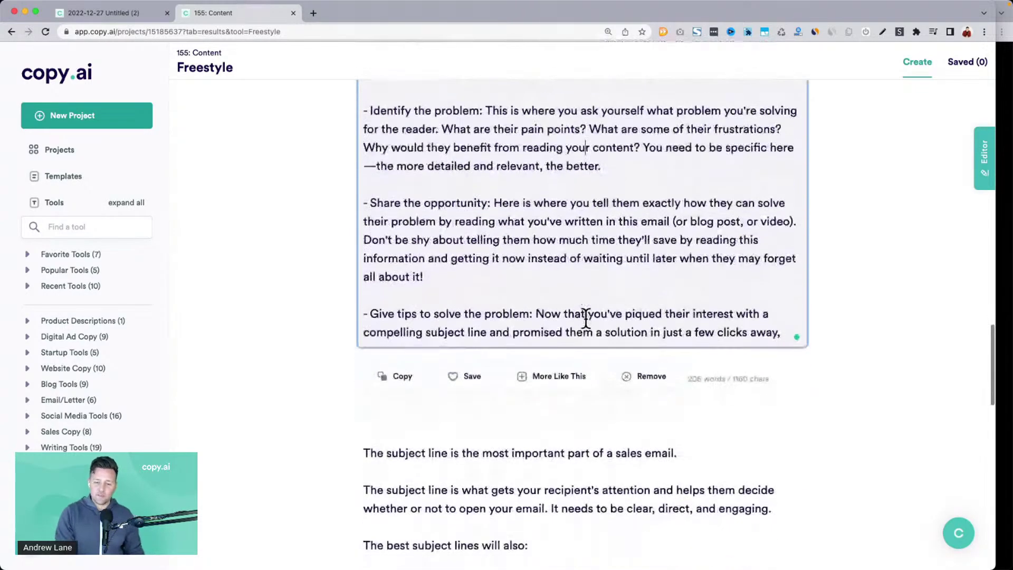
scroll(584, 316, "down", 3)
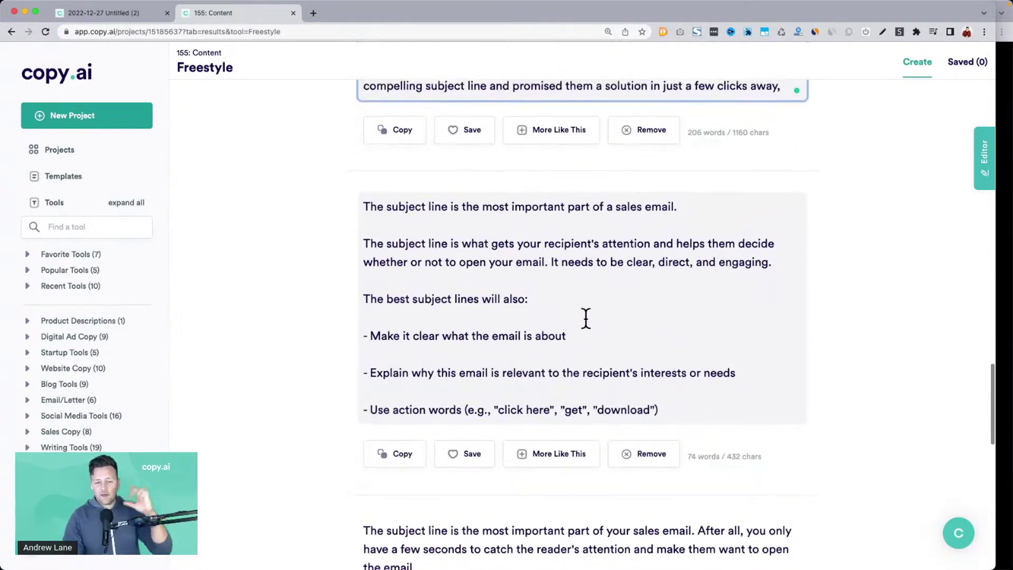
Step: Replace the section topic and structure list in the main points with the section topic "introduction" and generate the content
scroll(584, 316, "up", 15)
scroll(584, 317, "up", 10)
left_click(437, 311)
key("super+shift+Down")
key("BackSpace")
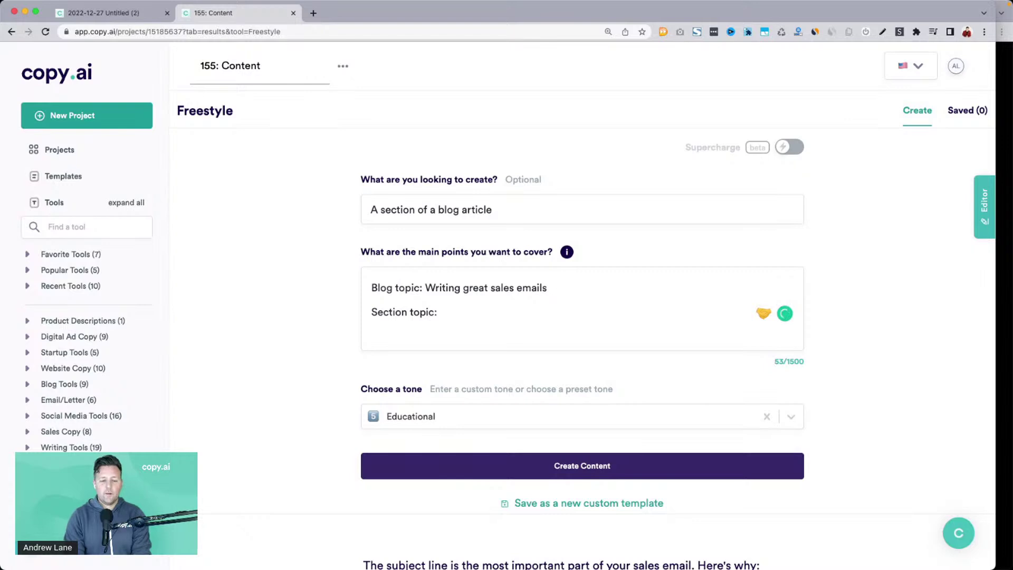
type("introduction")
left_click(444, 454)
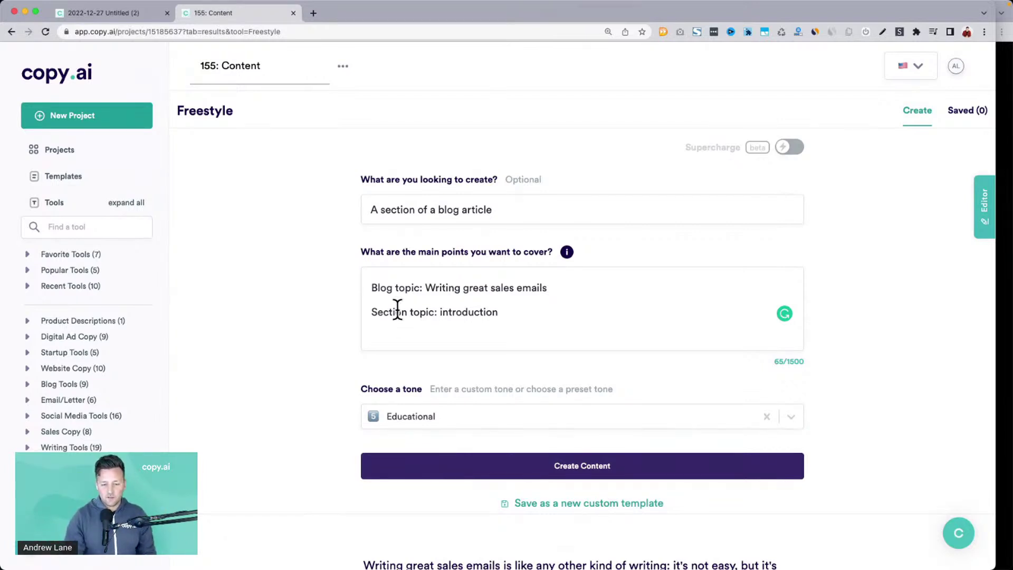
Step: Review the first generated introductions, highlighting the text of the one about the goal of a sales email
scroll(316, 329, "down", 4)
scroll(315, 326, "down", 4)
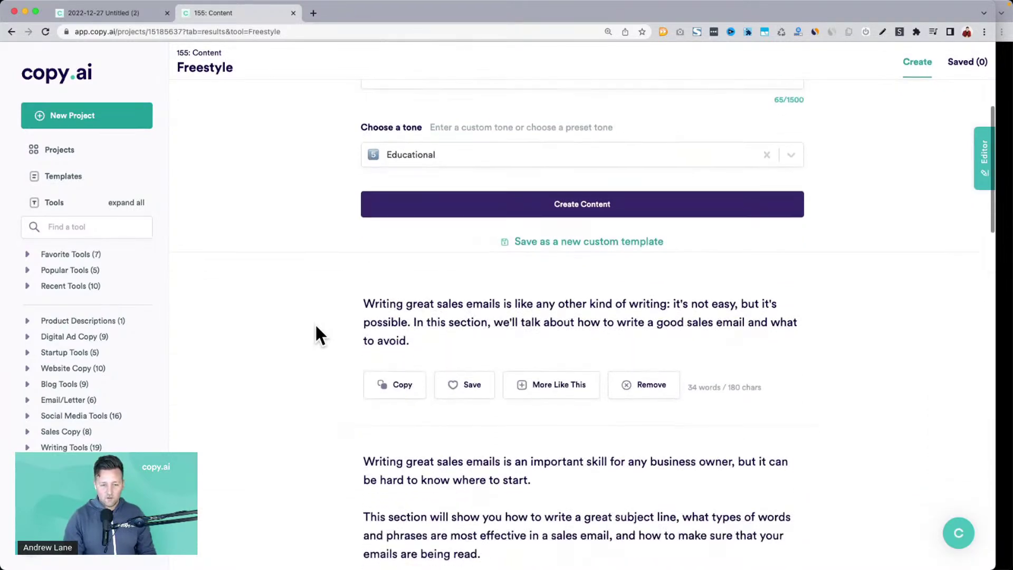
left_click_drag(366, 316, 582, 415)
left_click(311, 364)
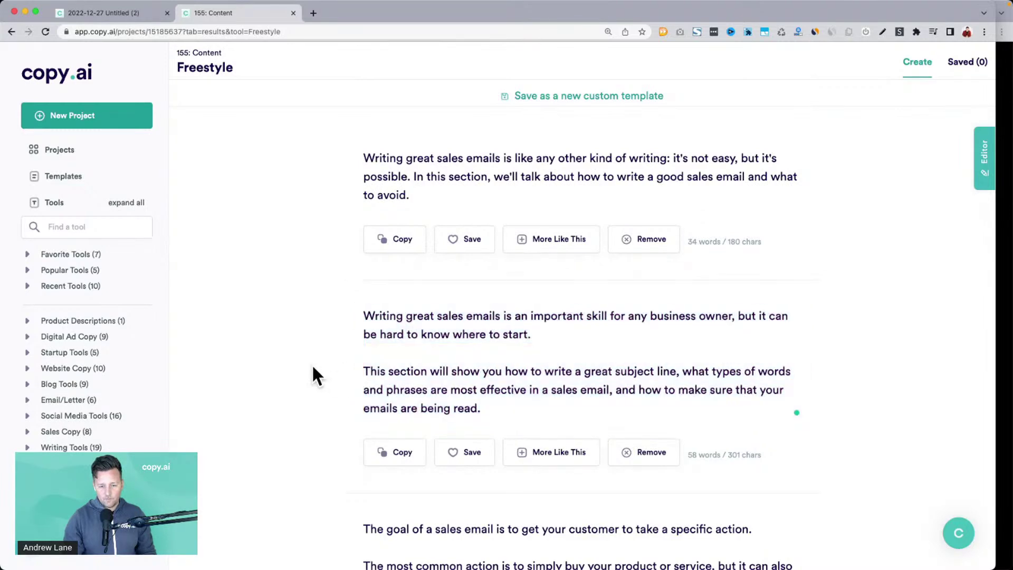
scroll(311, 364, "down", 5)
left_click(364, 266)
left_click_drag(364, 266, 638, 355)
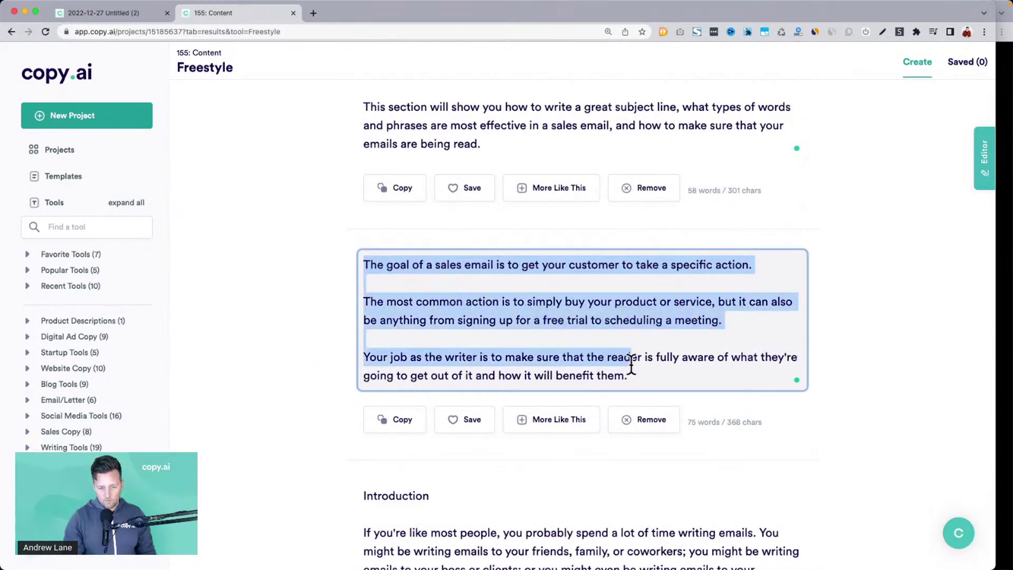
Step: Examine the result headed "Introduction" and highlight both of its paragraphs
scroll(633, 373, "down", 5)
left_click_drag(362, 230, 459, 437)
left_click(517, 436)
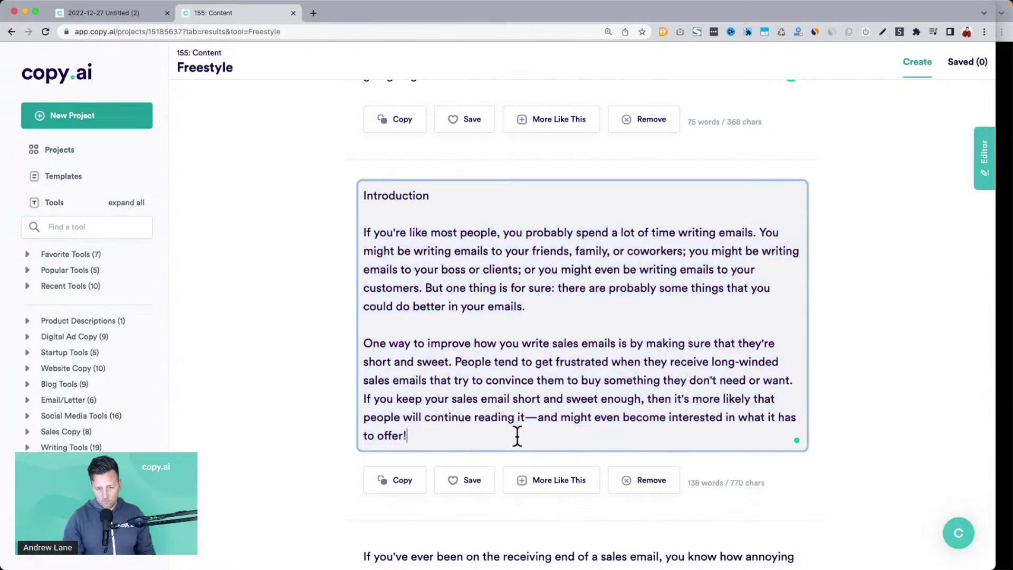
left_click_drag(543, 439, 366, 231)
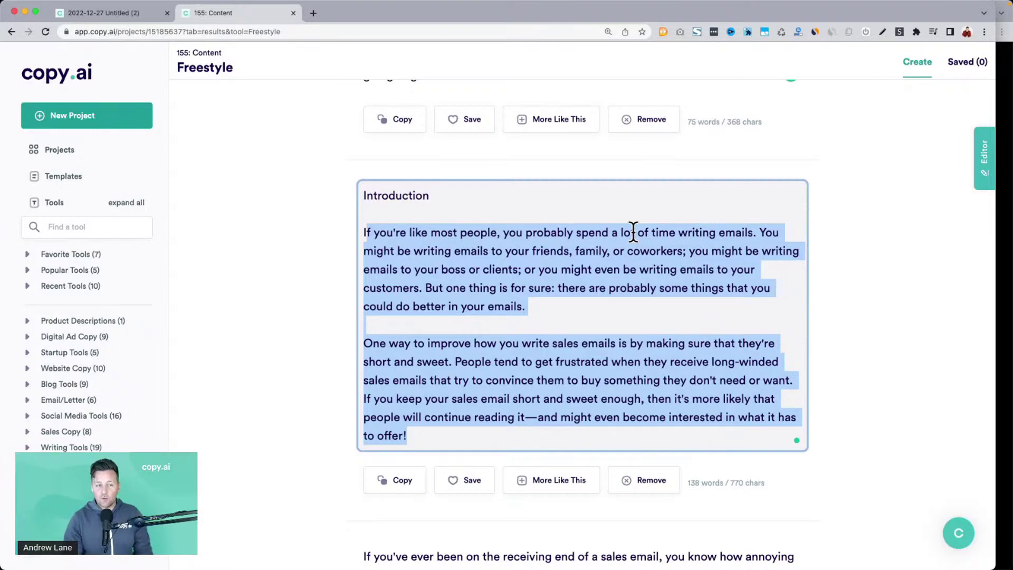
Step: Highlight "A section of a blog article" and the blog topic and section topic lines in the Freestyle prompt
scroll(311, 169, "up", 20)
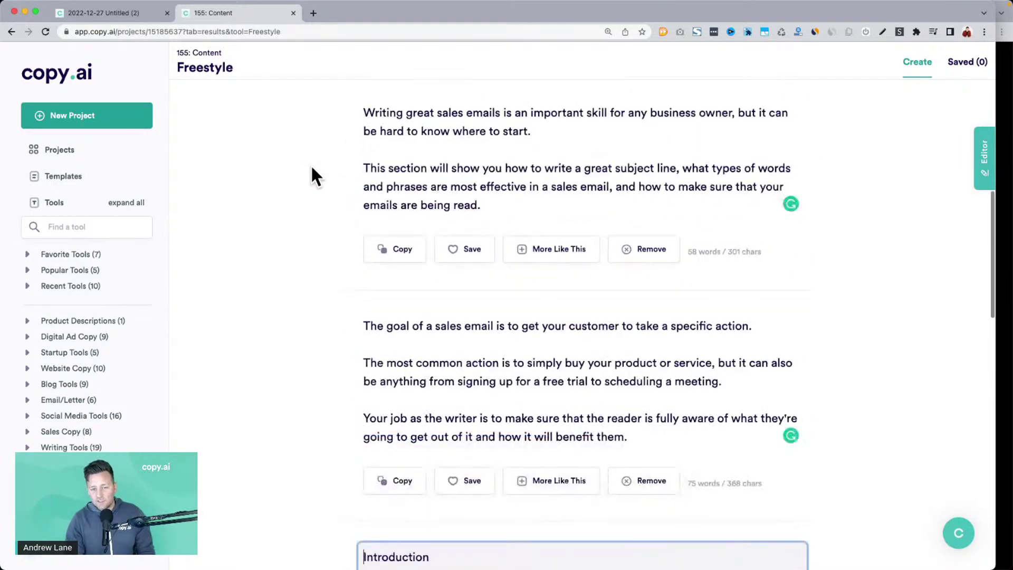
scroll(311, 169, "up", 3)
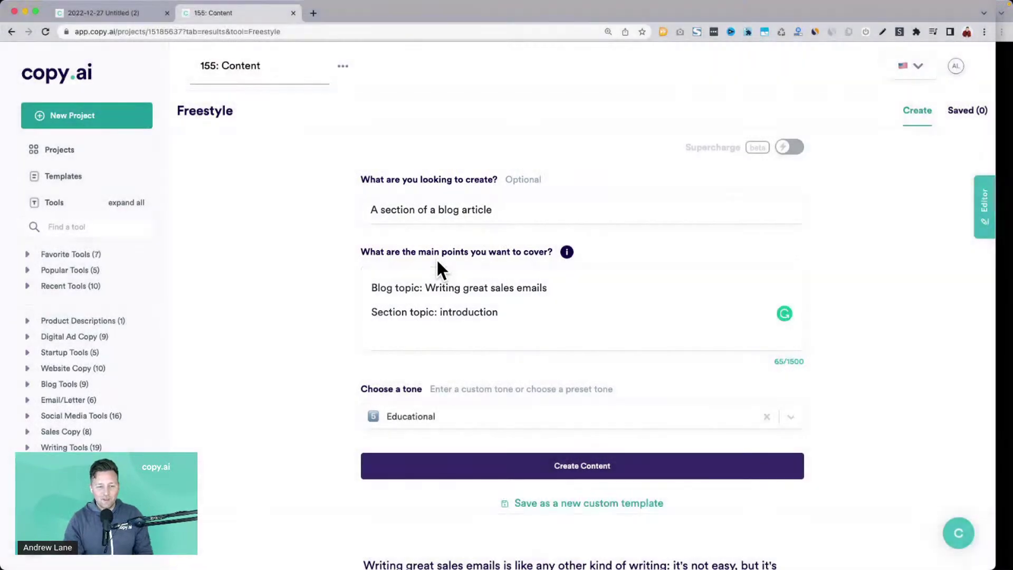
left_click_drag(368, 210, 508, 211)
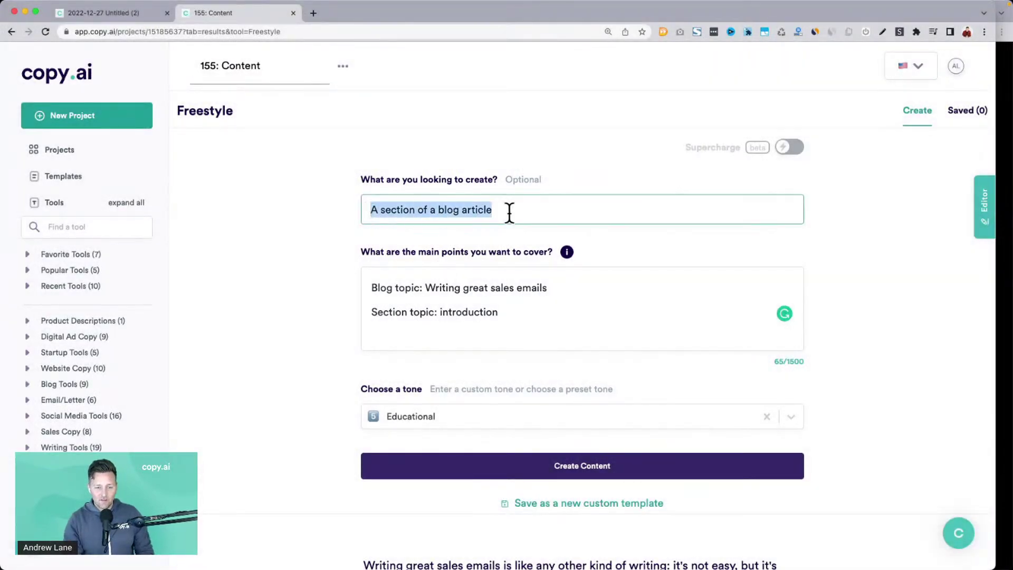
left_click_drag(362, 289, 556, 337)
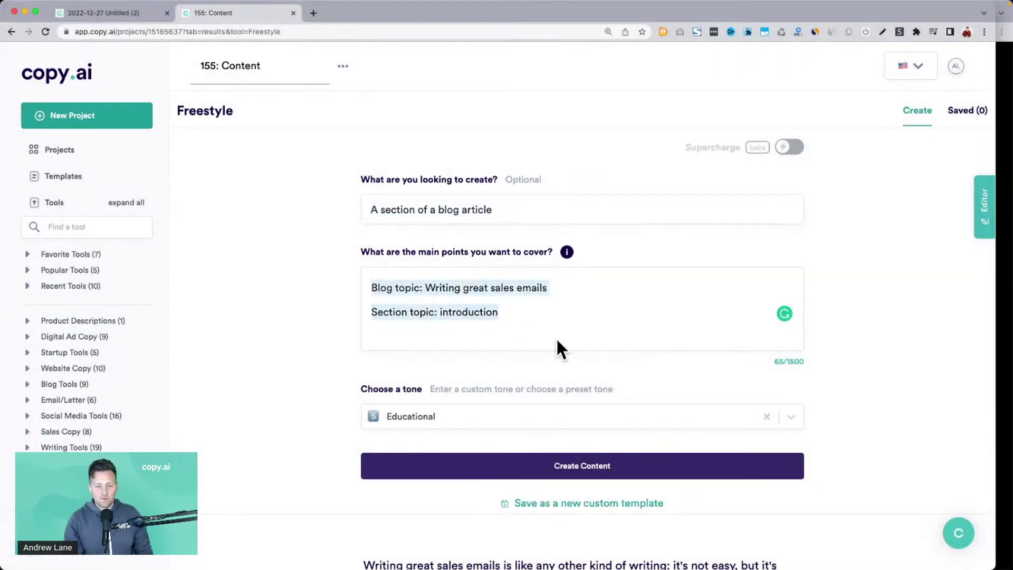
left_click(316, 312)
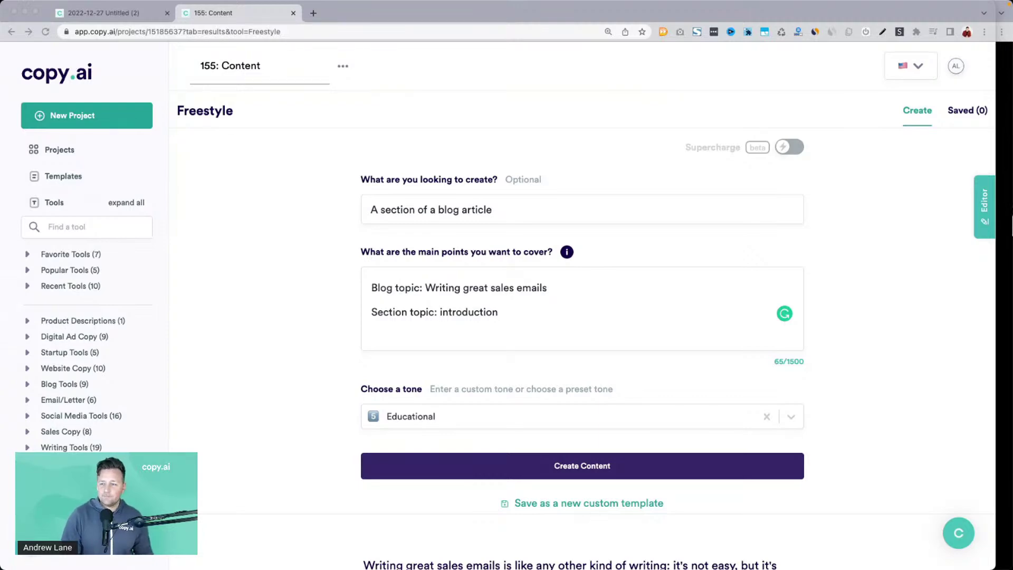
Step: Switch to the Copy.ai Helpful Tips page in Craft and look through the notes from recent live demos
left_click(1003, 213)
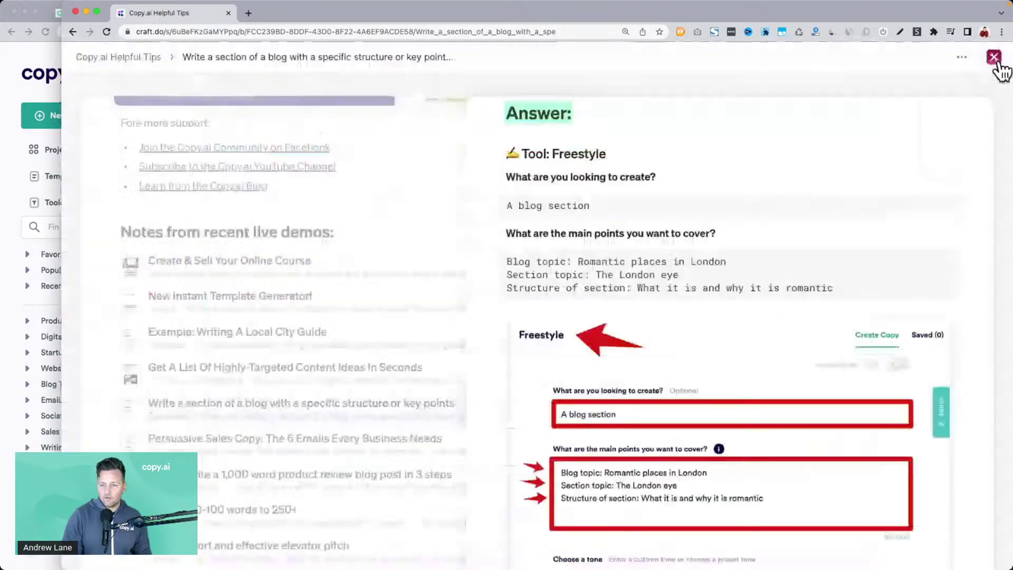
left_click(998, 56)
scroll(277, 260, "up", 5)
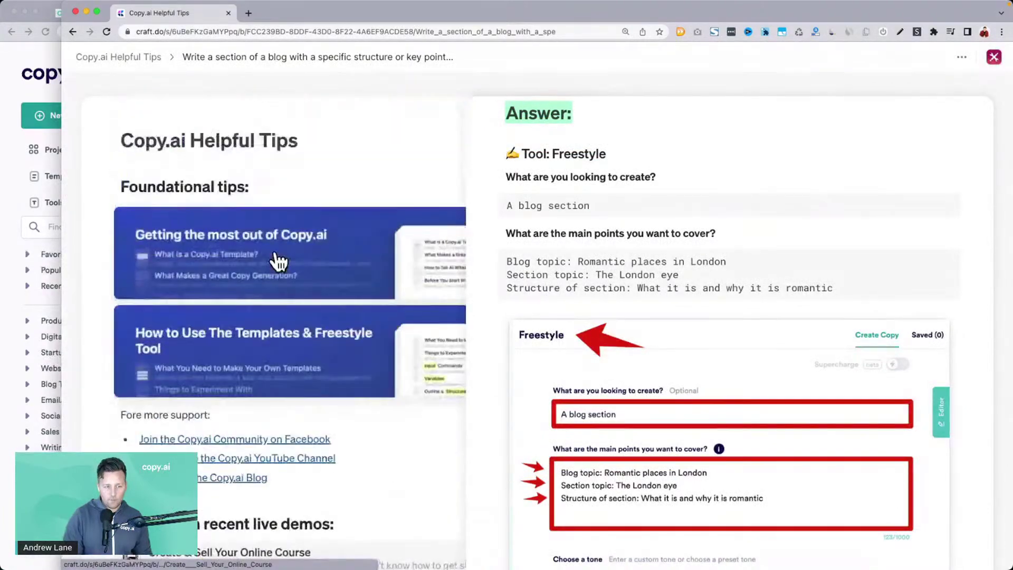
scroll(278, 260, "down", 5)
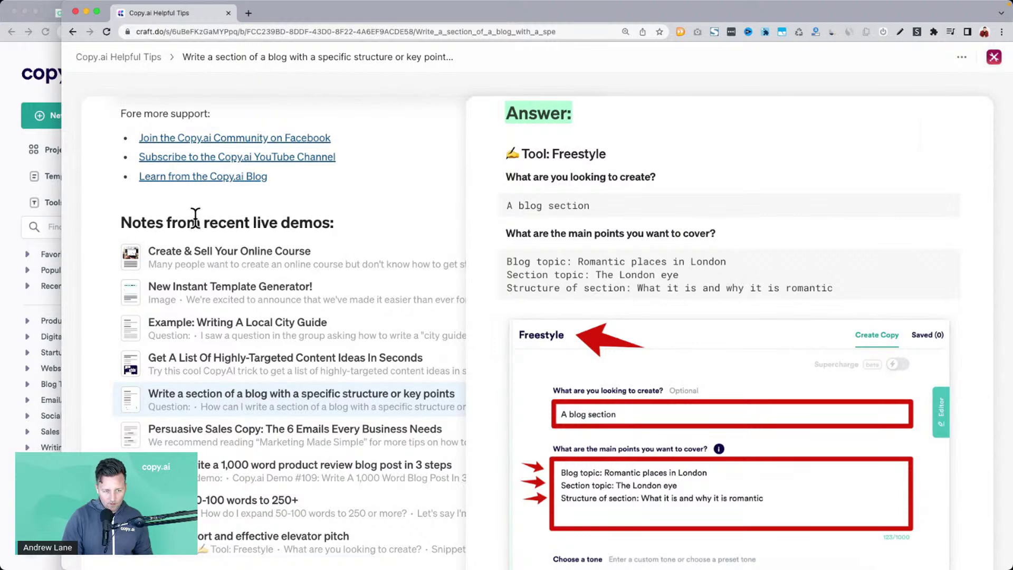
scroll(228, 263, "down", 1)
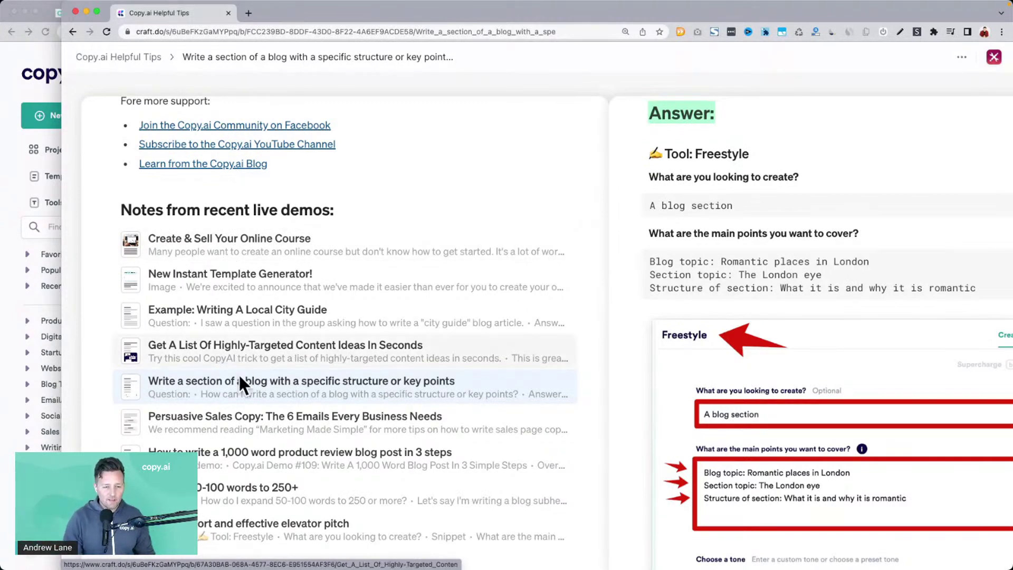
Step: Open the "How to Use The Templates & Freestyle Tool" guide and its Input Commands page
scroll(201, 297, "up", 5)
scroll(200, 297, "up", 3)
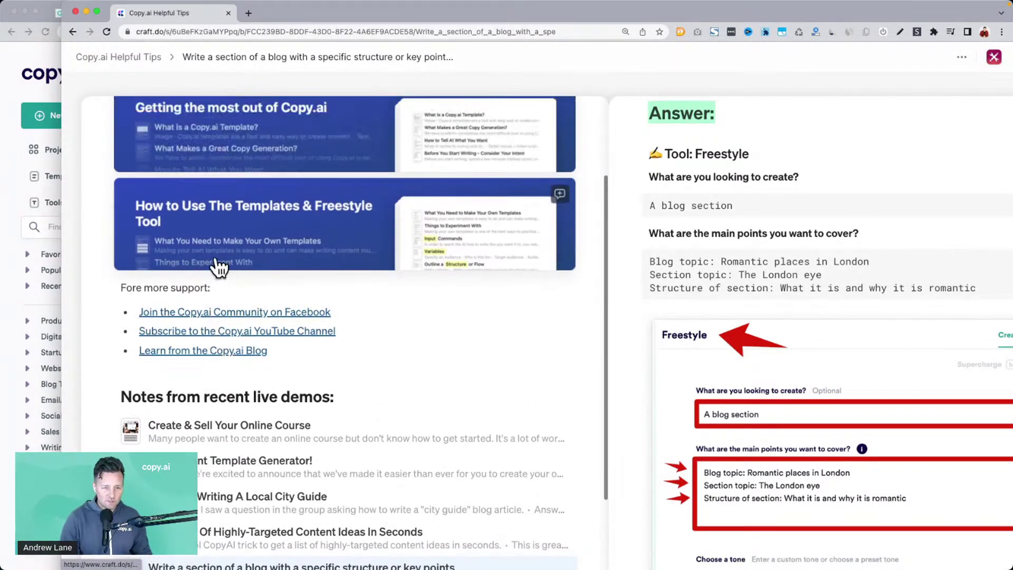
left_click(279, 211)
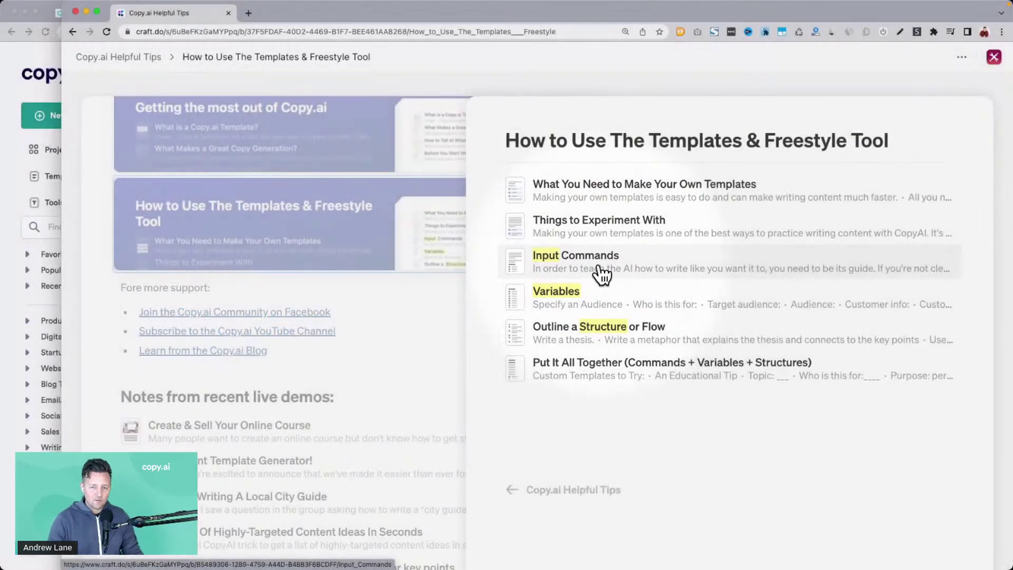
left_click(600, 274)
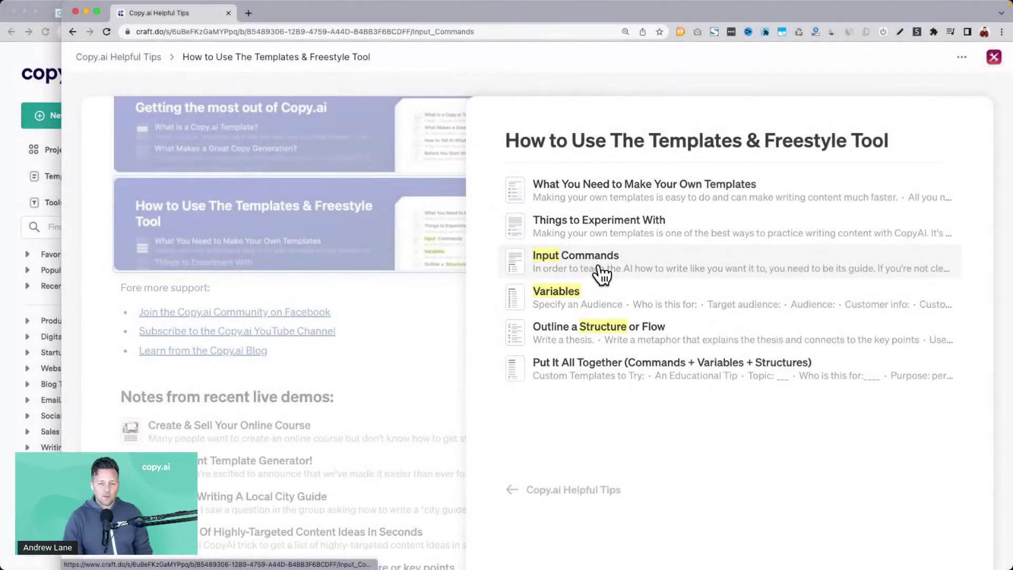
Step: Look through the Input Commands page from the opening command lists down to the "Problem Ideas" section
scroll(600, 262, "down", 15)
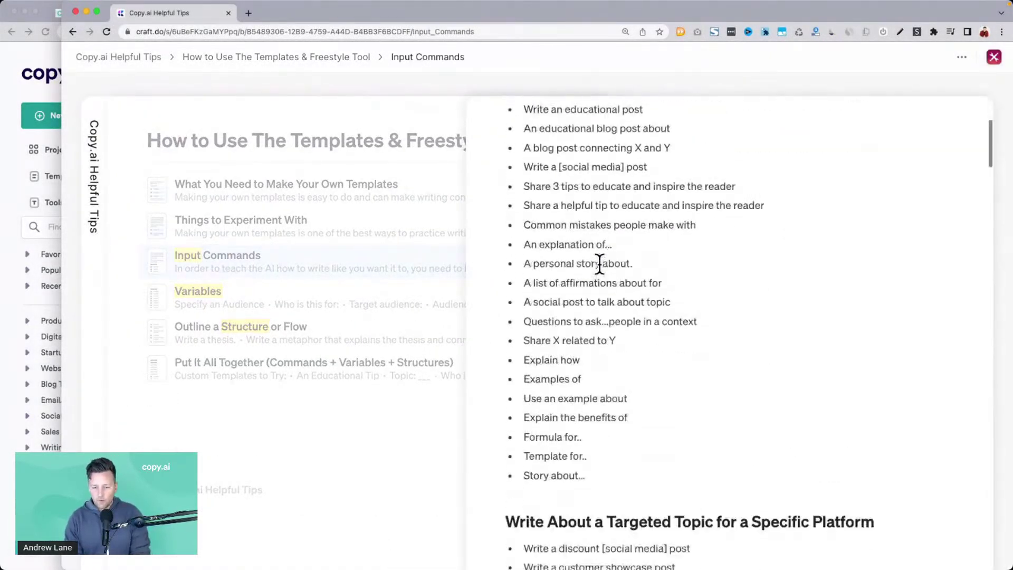
scroll(600, 267, "down", 15)
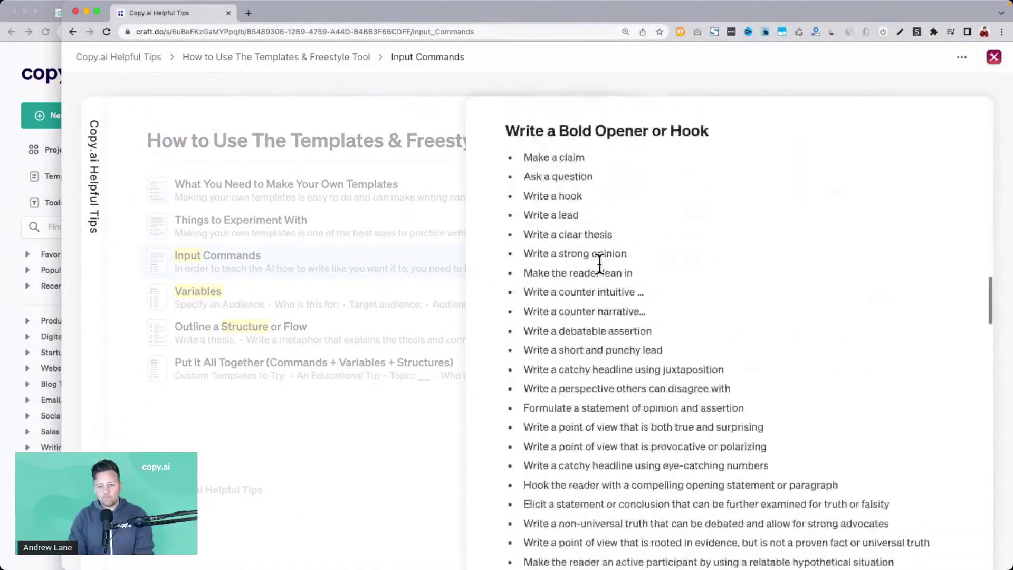
scroll(599, 262, "down", 15)
scroll(599, 264, "up", 4)
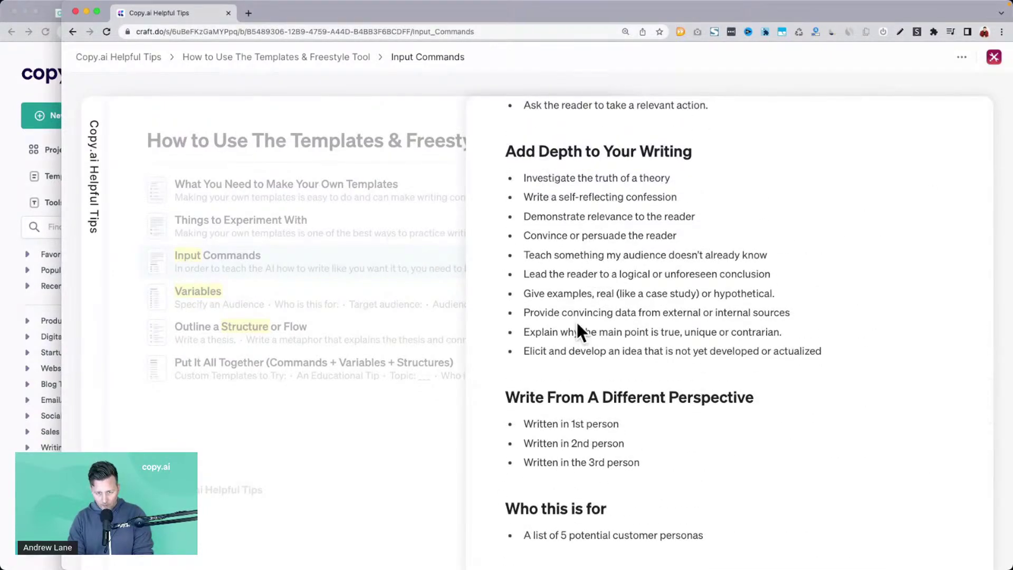
scroll(576, 320, "down", 3)
double_click(559, 308)
scroll(561, 308, "down", 5)
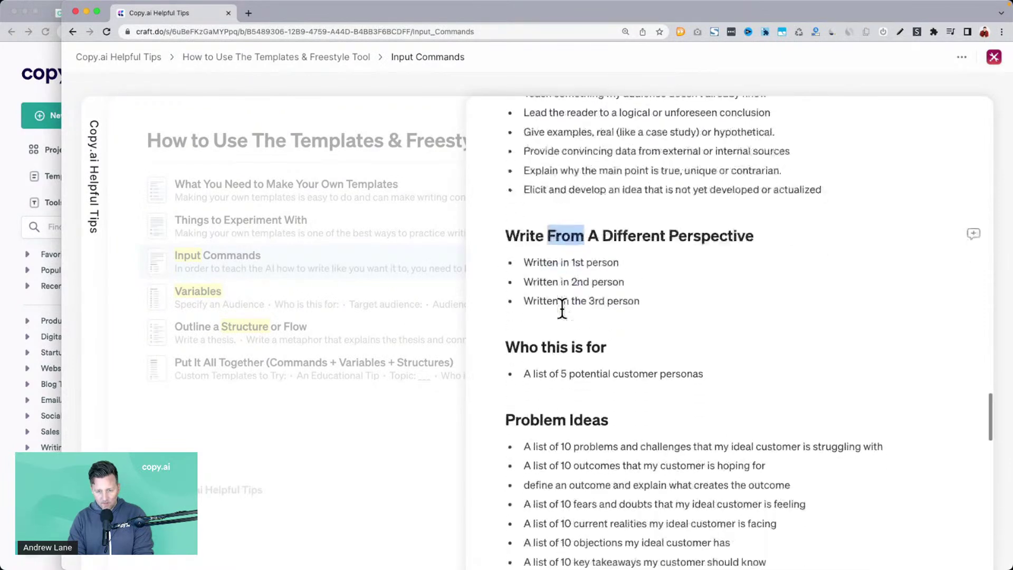
scroll(567, 297, "down", 2)
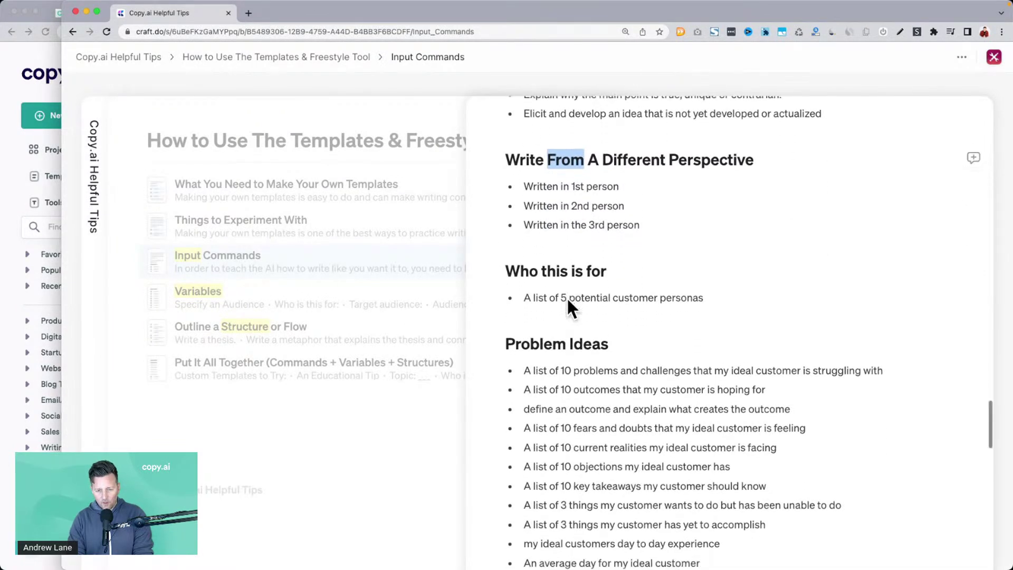
scroll(605, 292, "down", 3)
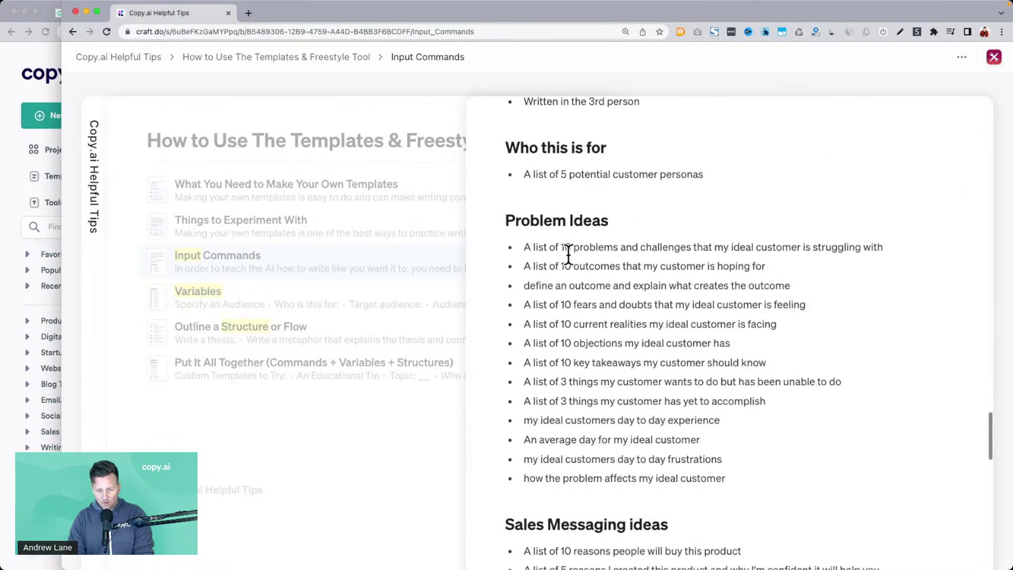
Step: Highlight the "Problem Ideas" heading and its first three commands, about customer problems, hoped-for outcomes and defining an outcome
triple_click(547, 226)
triple_click(679, 251)
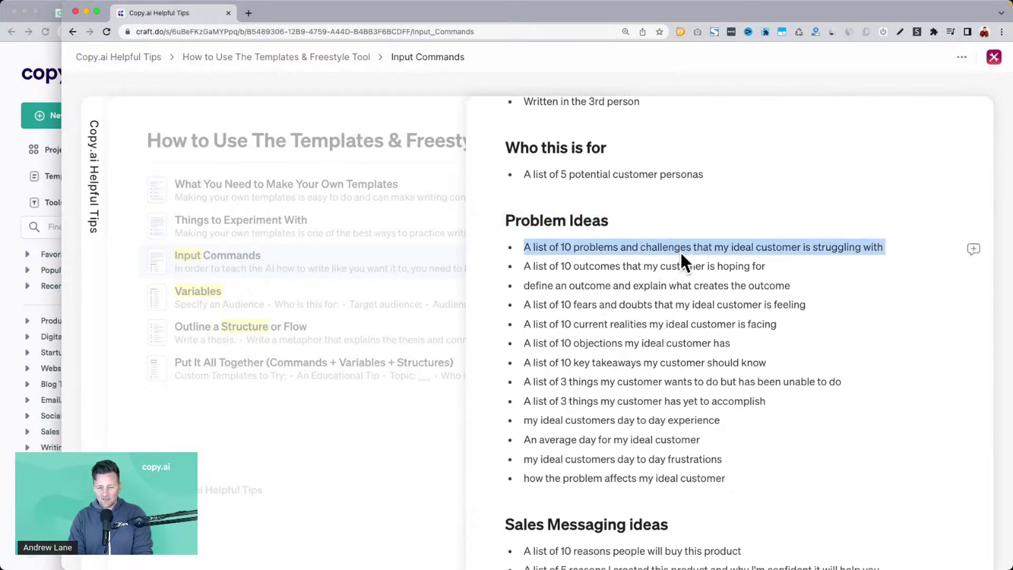
triple_click(580, 267)
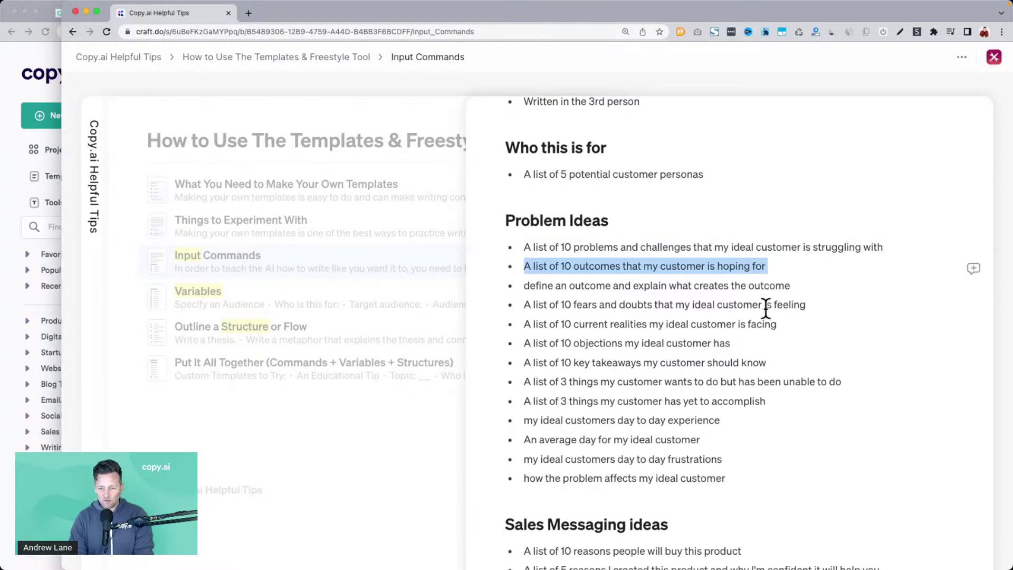
triple_click(612, 285)
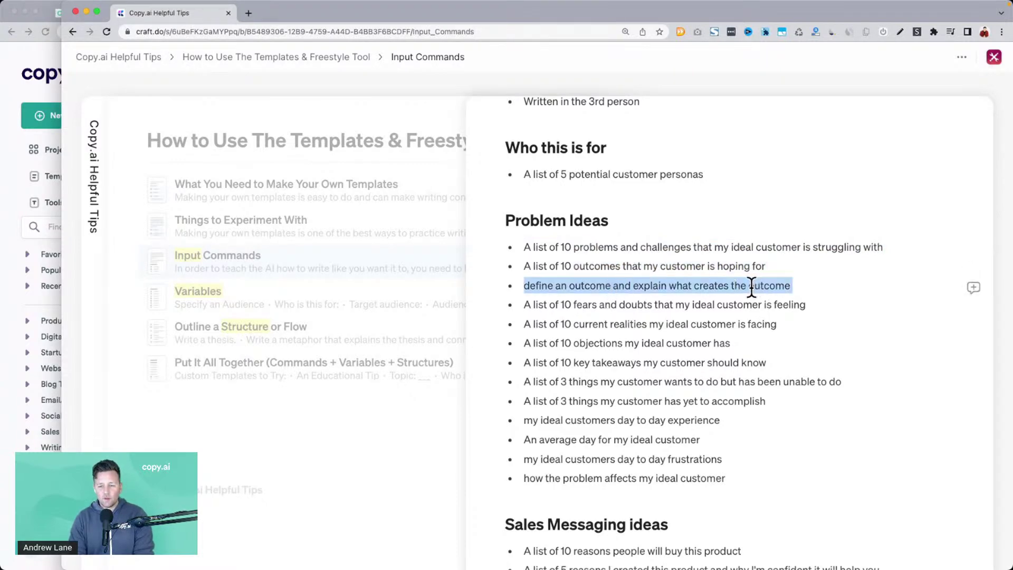
Step: Copy "A list of 10 fears and doubts that my ideal customer is feeling" into Freestyle as what to create, replacing the existing text
triple_click(681, 304)
key("super+c")
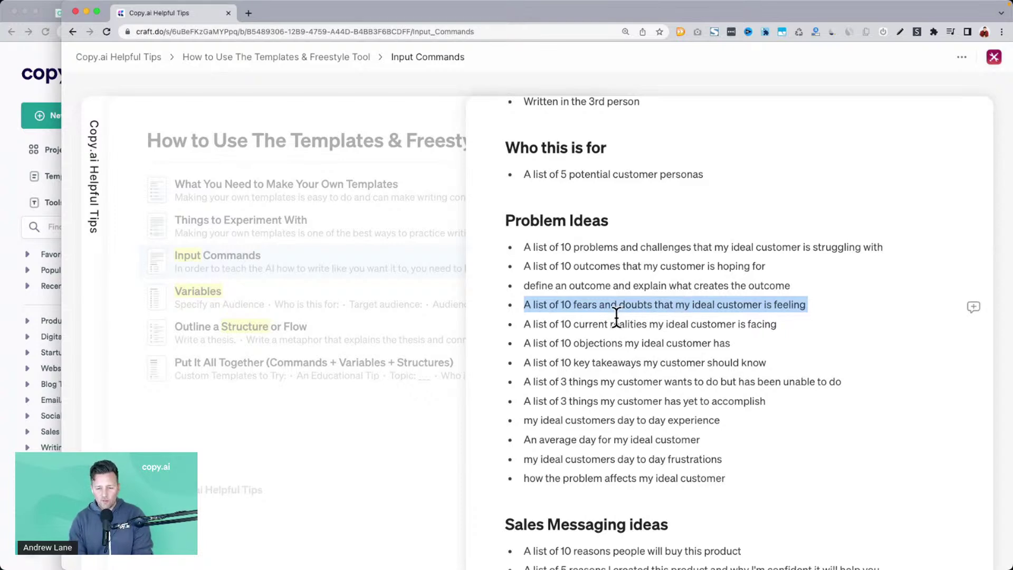
left_click(5, 289)
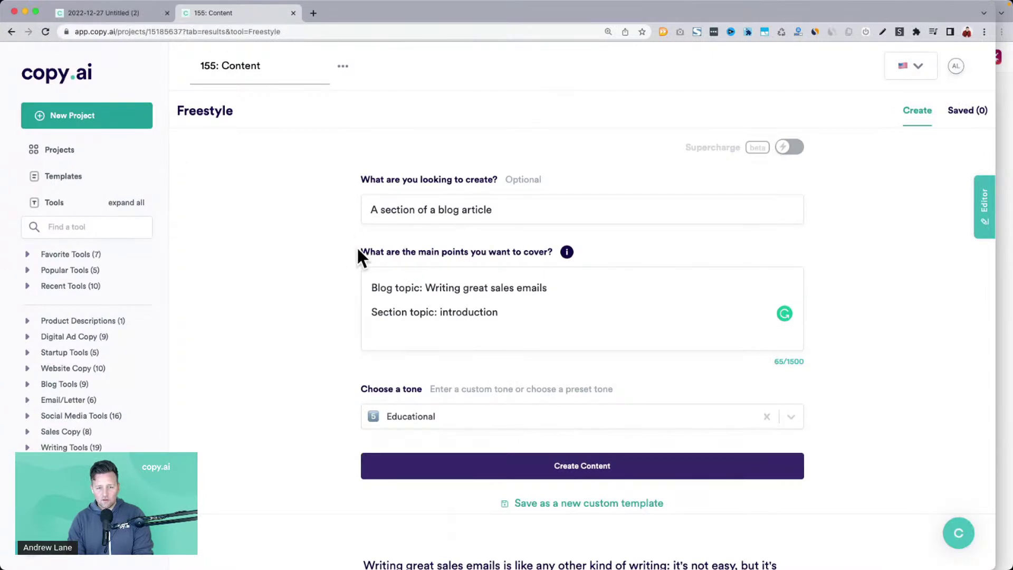
key("super+a")
key("super+v")
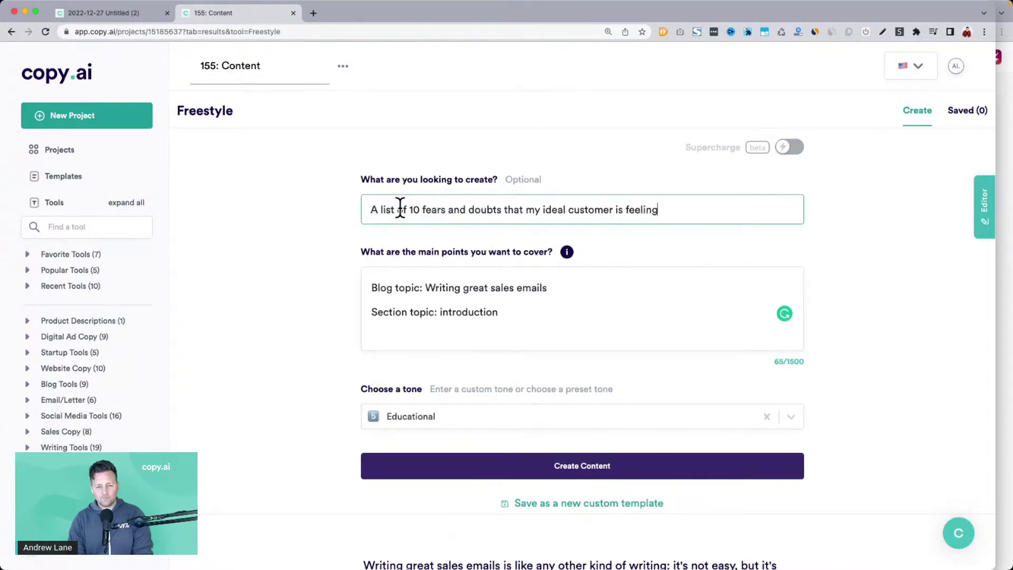
Step: Highlight the blog topic and section topic lines in the Freestyle main points, and clear the selection
left_click(369, 287)
key("super+a")
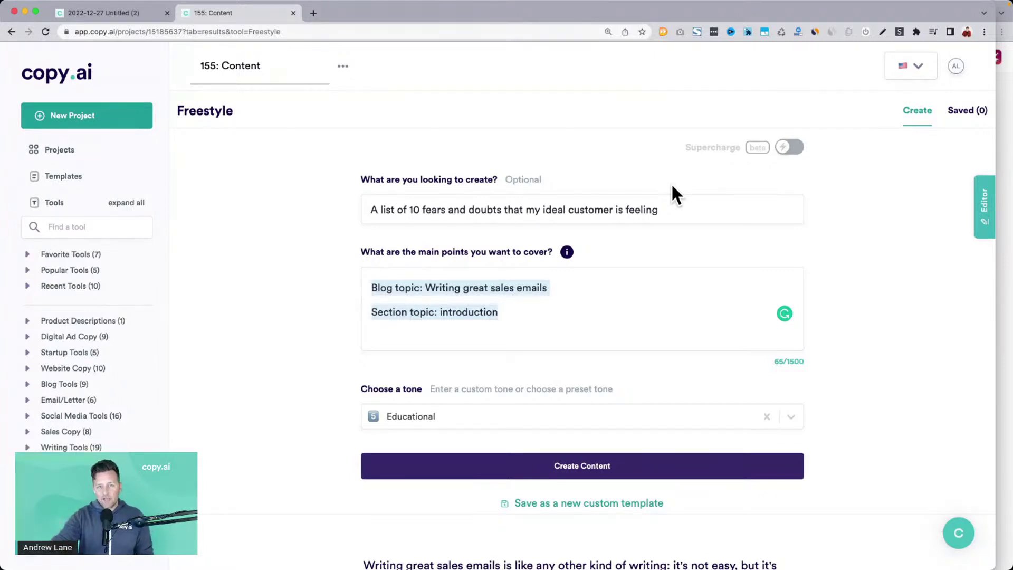
left_click(315, 306)
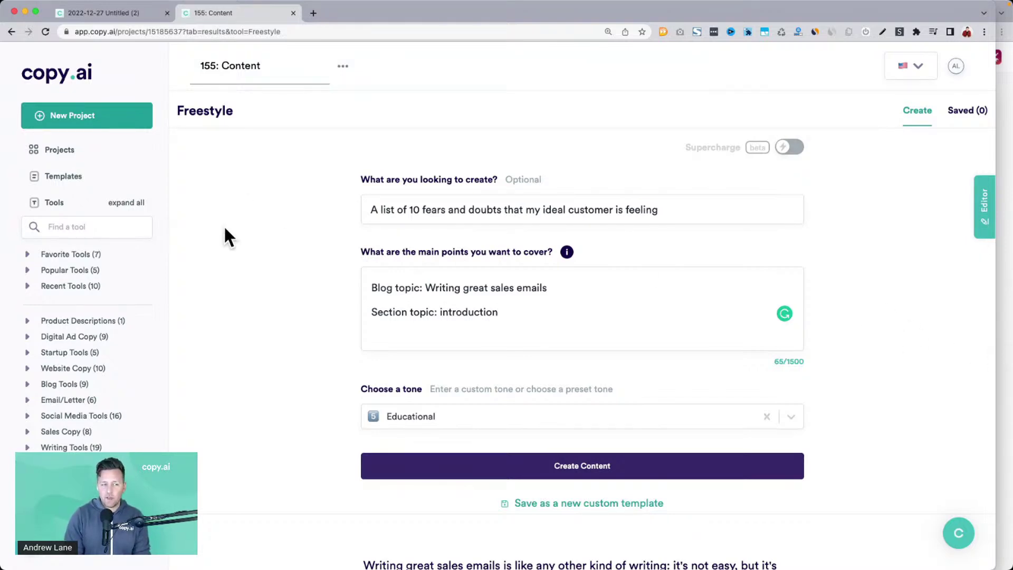
Step: Switch to the full-screen slide presentation and advance from "Today's demo:" to the "Why should you use Copy.ai?" slide
key("ctrl+Up")
left_click(578, 11)
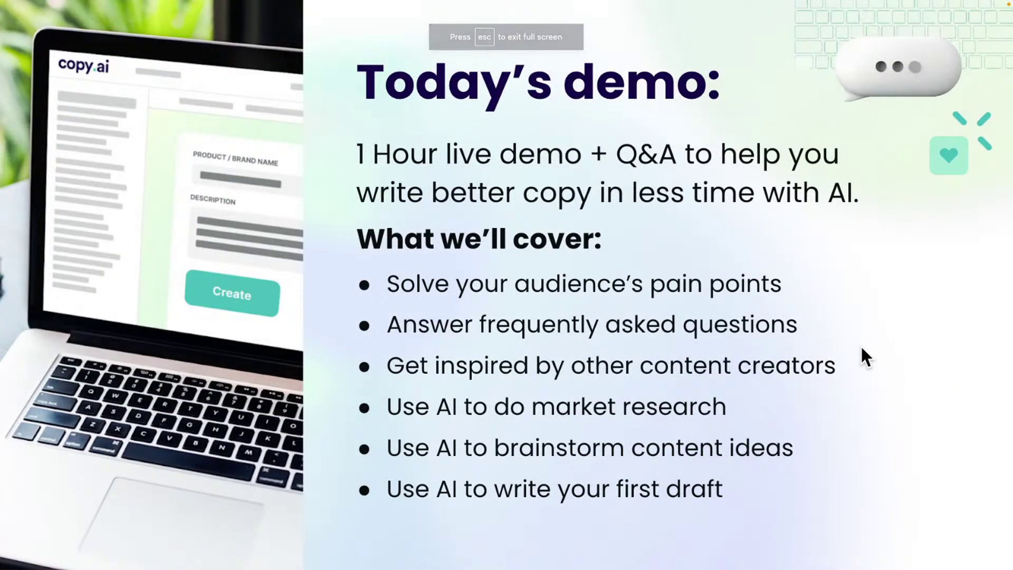
key("Right")
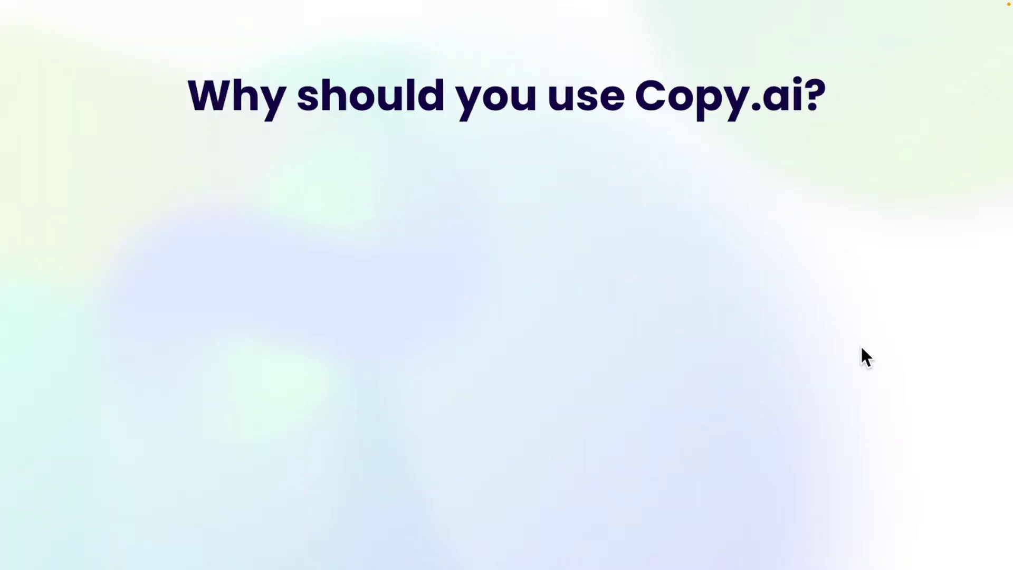
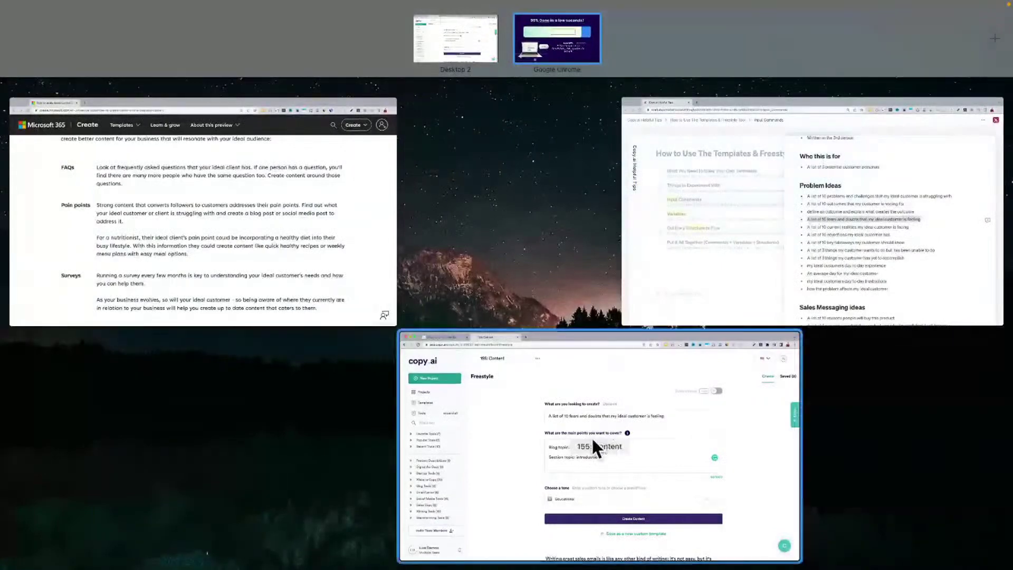
Step: Return to the Copy.ai Freestyle project, open its editor, and highlight the agenda lines about audience pain points and frequently asked questions
left_click(590, 438)
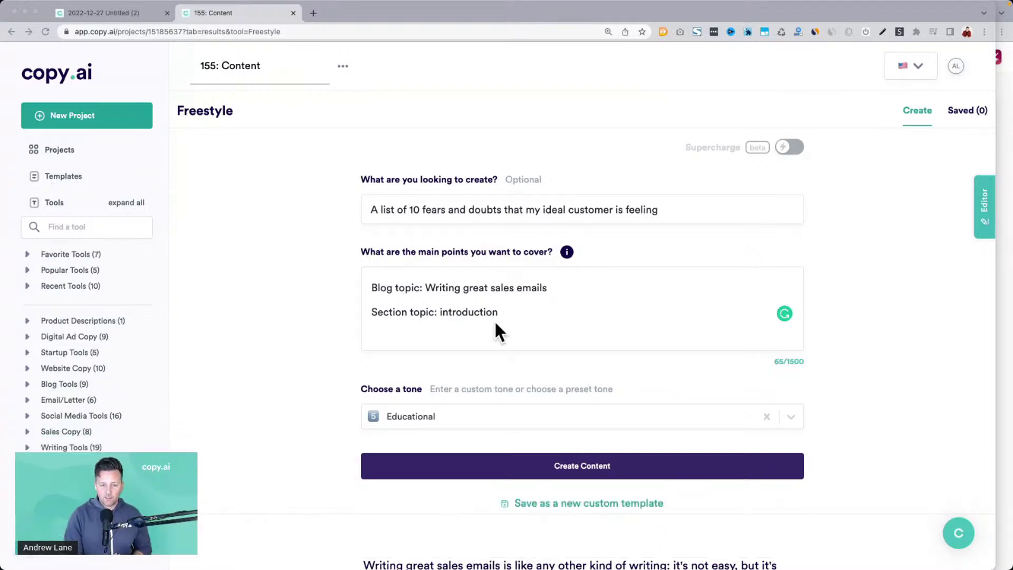
key("ctrl+Up")
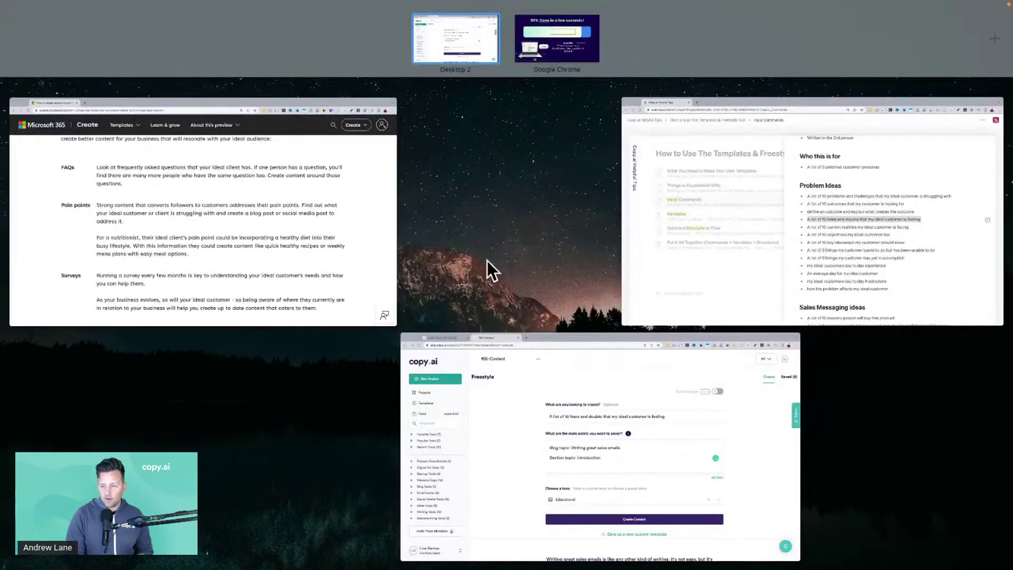
left_click(564, 377)
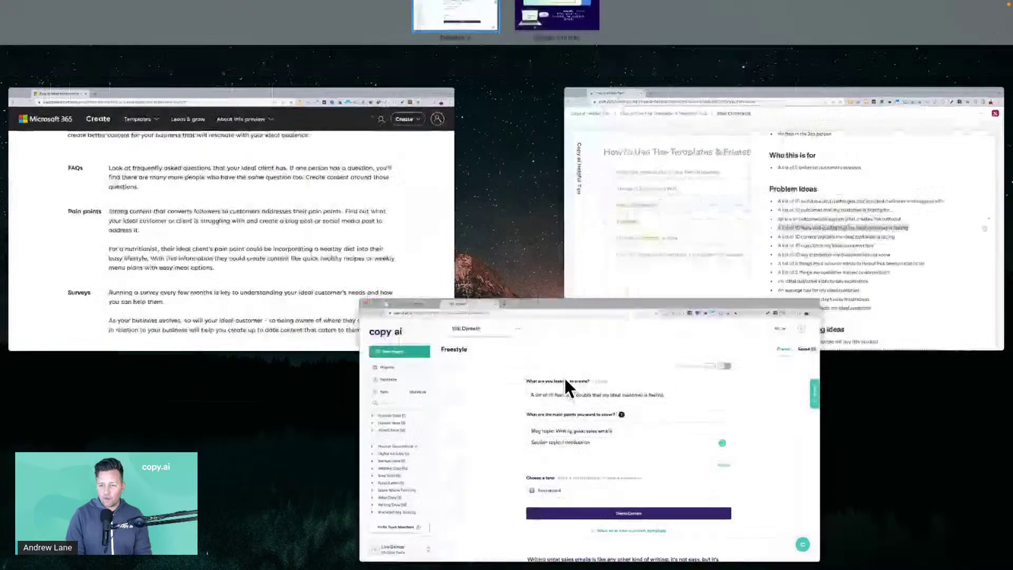
left_click(984, 209)
left_click_drag(715, 268, 866, 262)
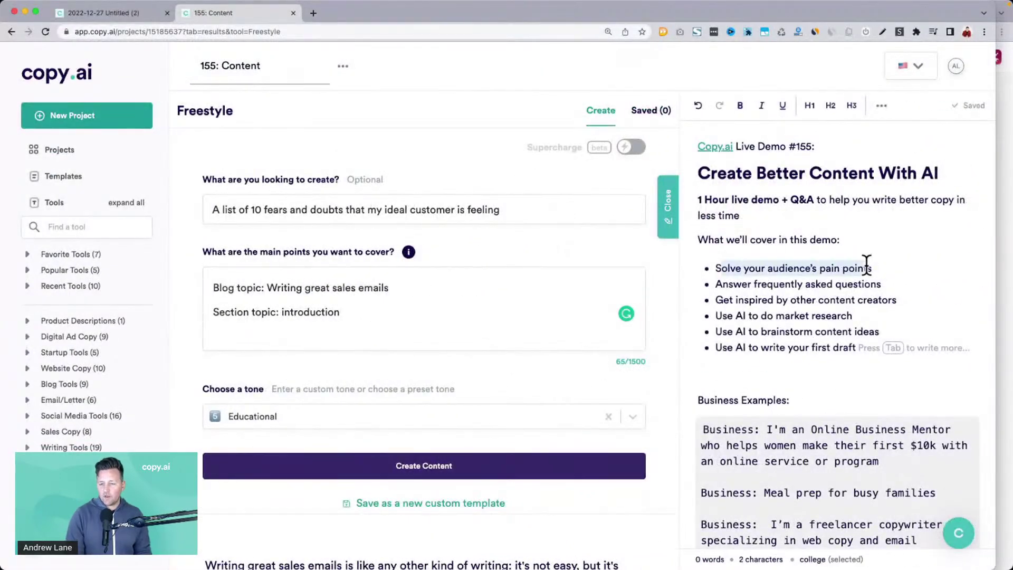
left_click(908, 267)
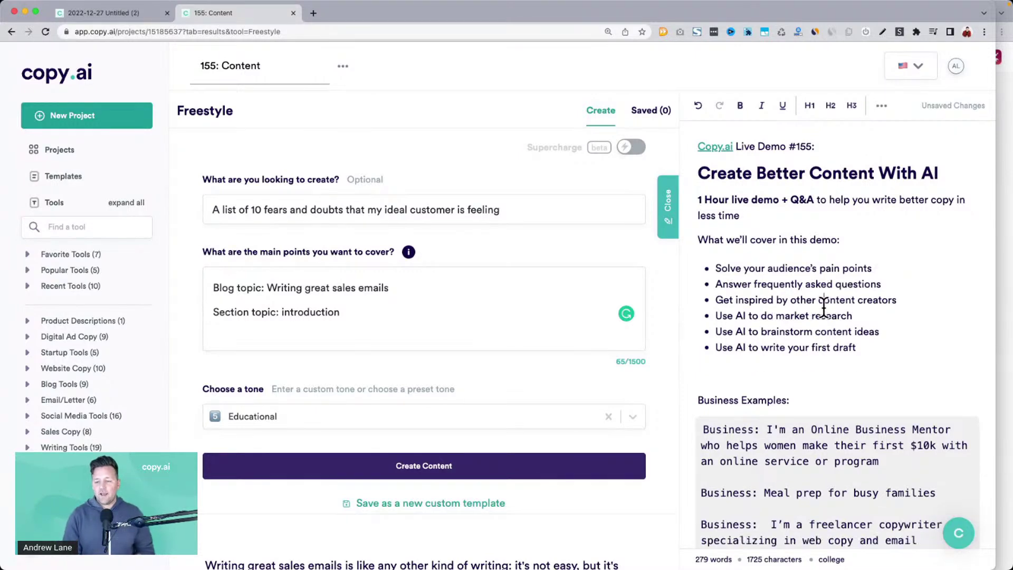
triple_click(781, 285)
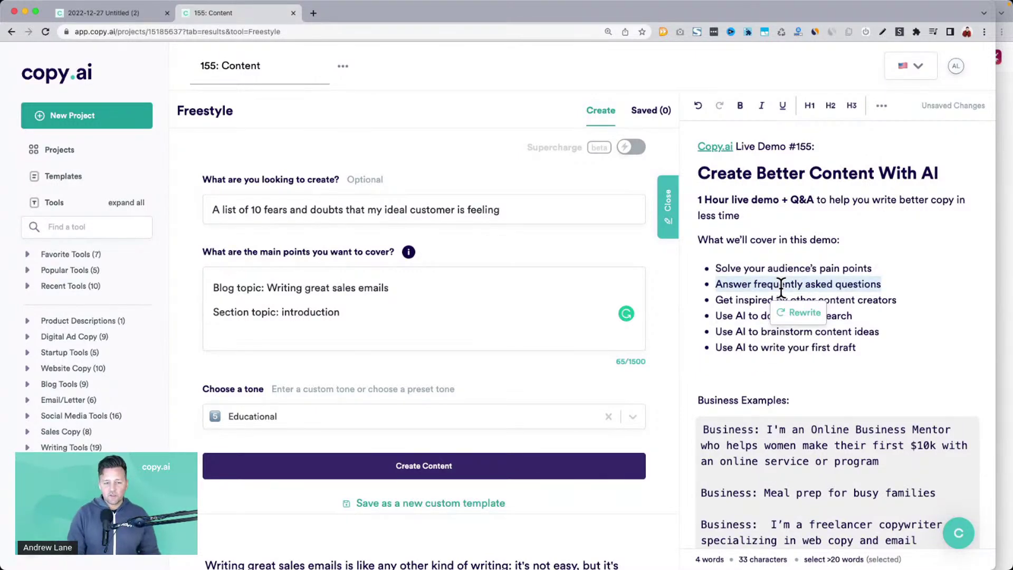
Step: Remove the section topic line from the main points and shorten the remaining line to "Topic: Writing great sales emails"
left_click(348, 269)
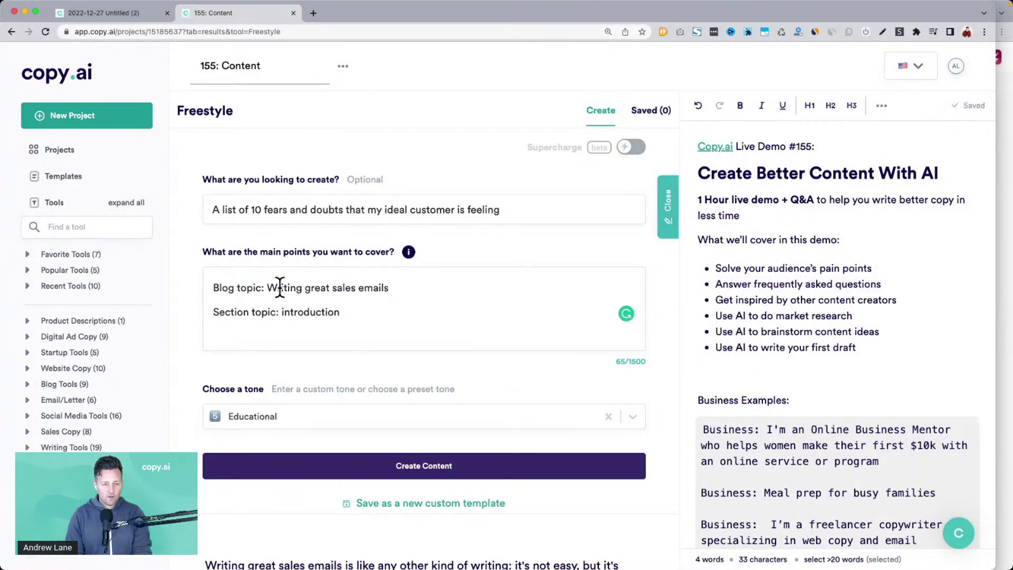
left_click_drag(222, 314, 351, 315)
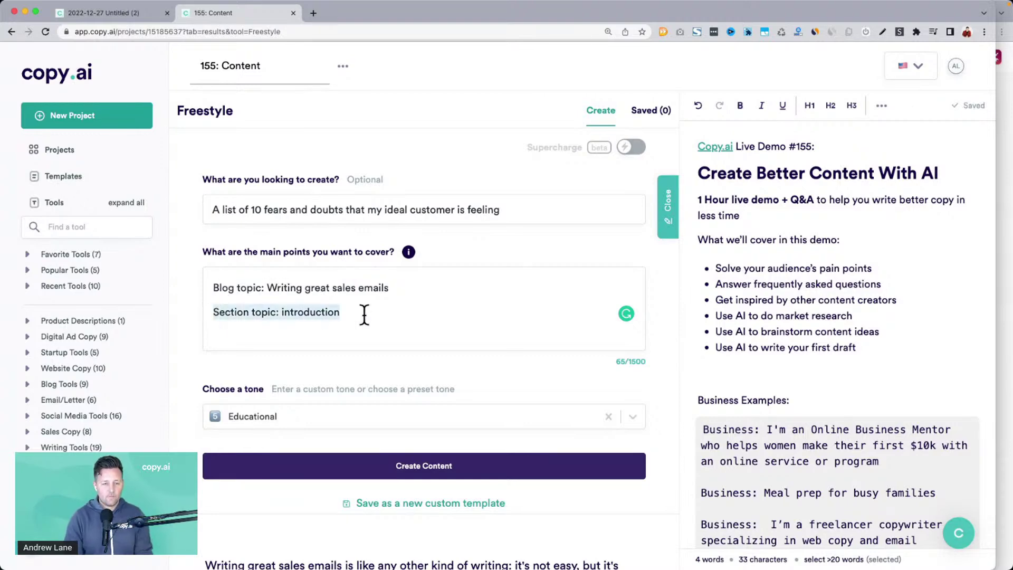
key("BackSpace")
triple_click(269, 286)
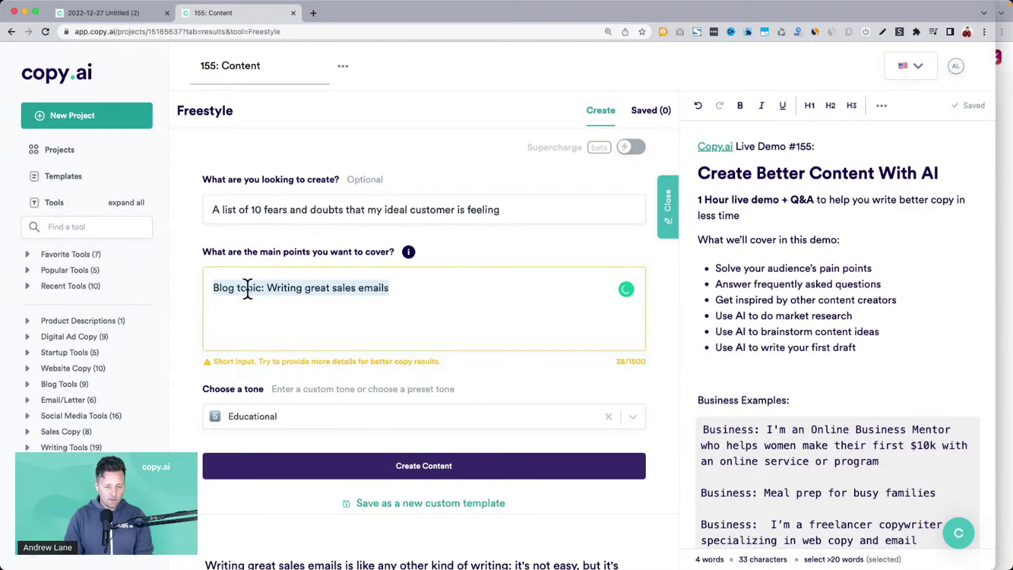
key("Left")
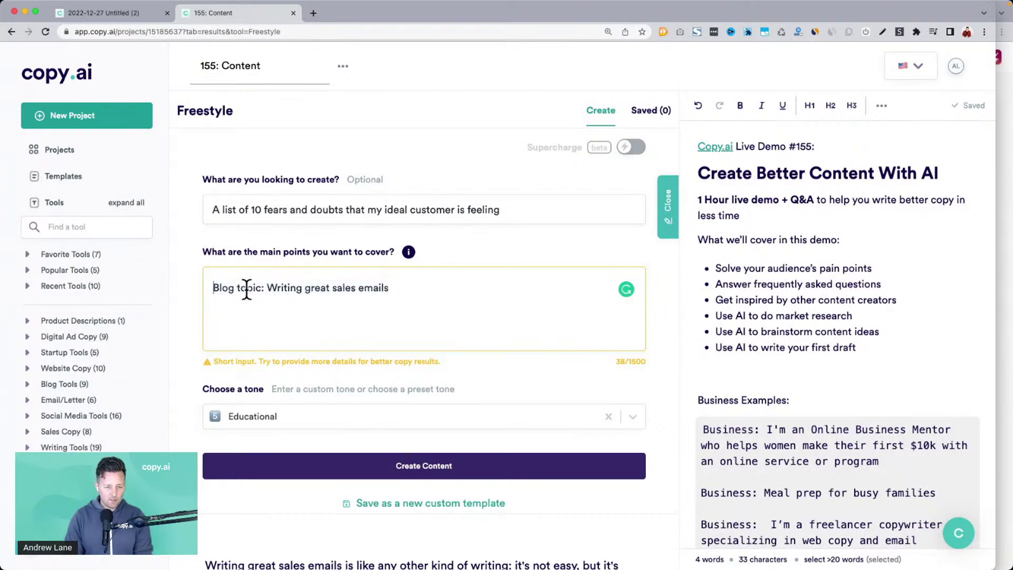
type("T")
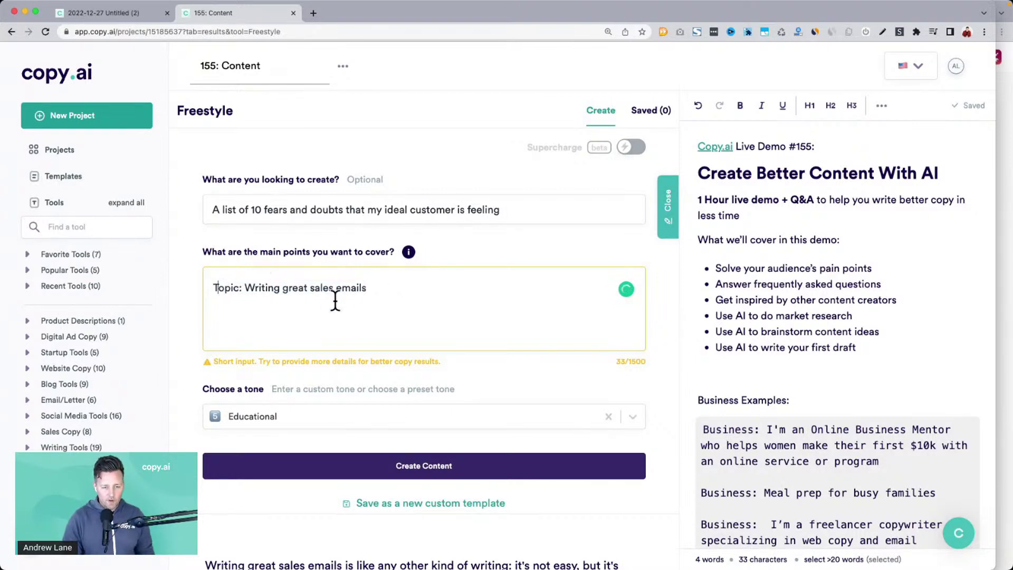
Step: Set the tone to Friendly and generate the list of customer fears and doubts
left_click(324, 413)
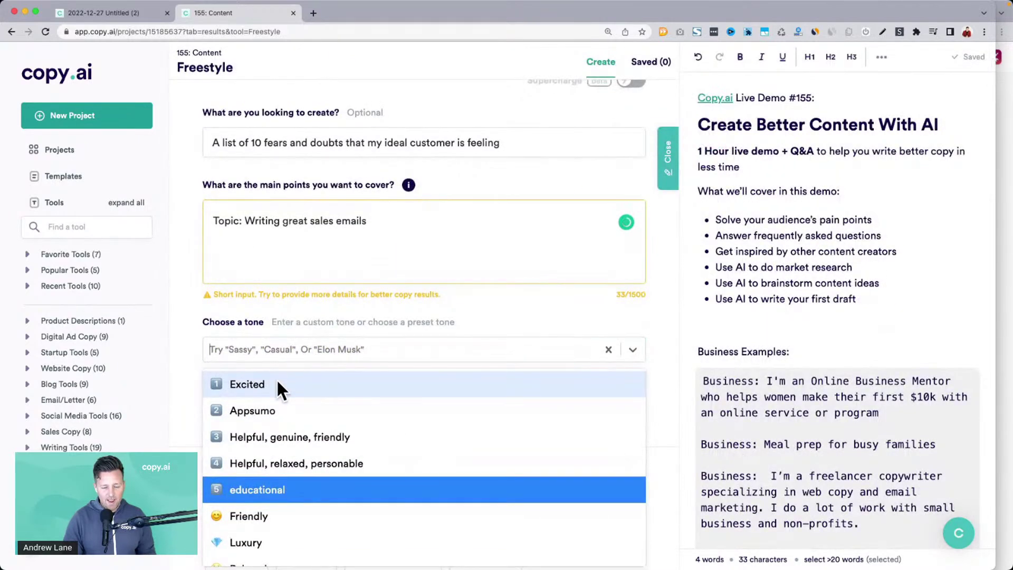
scroll(288, 449, "down", 2)
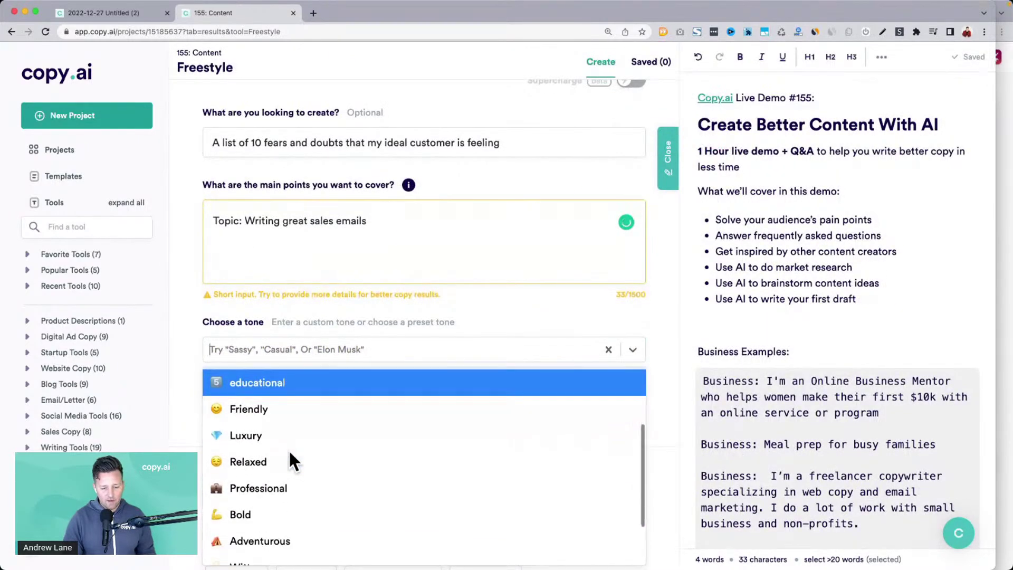
left_click(276, 403)
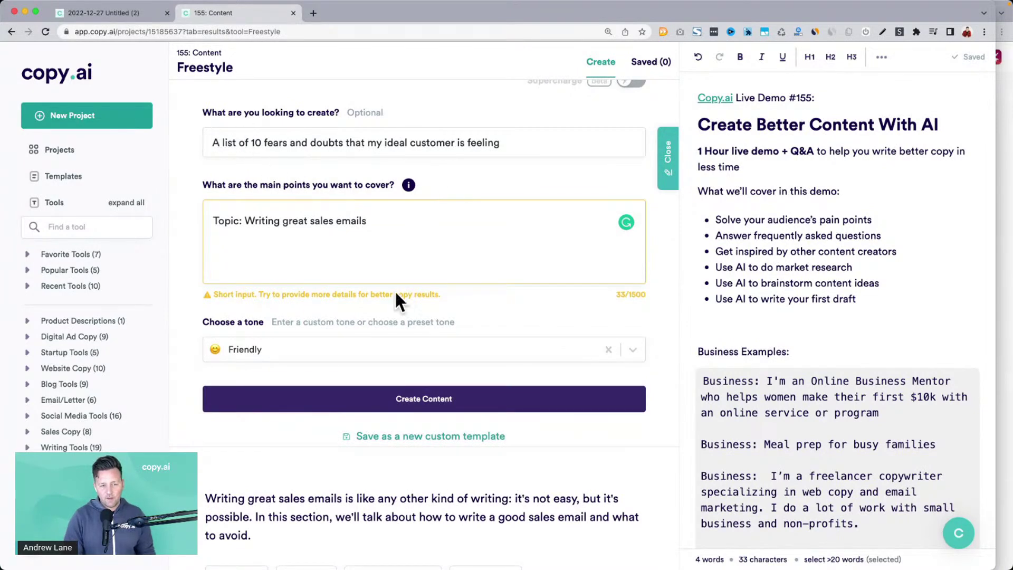
left_click(457, 409)
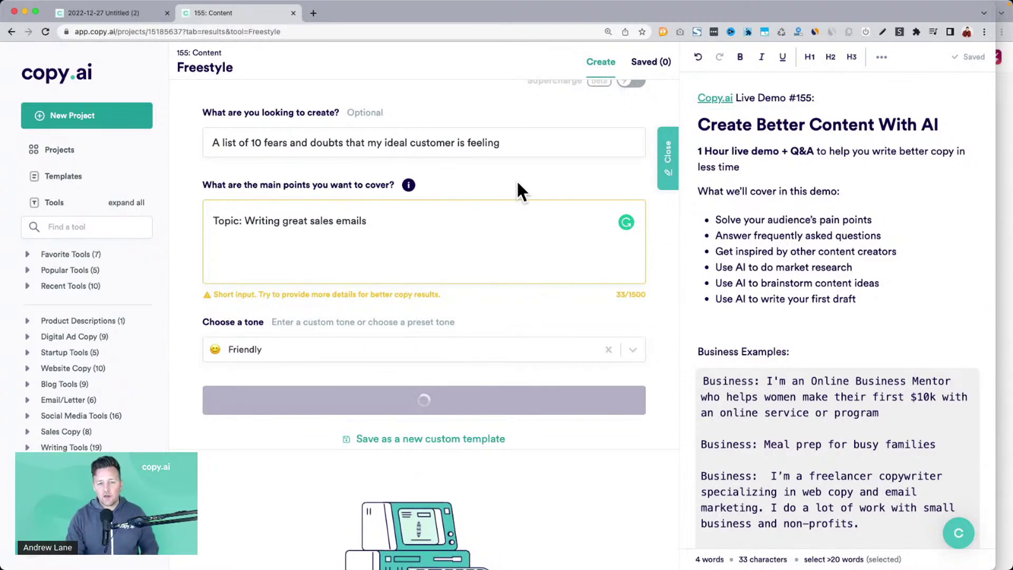
Step: Examine the generated list of fears and doubts, highlighting part of its second item
scroll(516, 179, "down", 6)
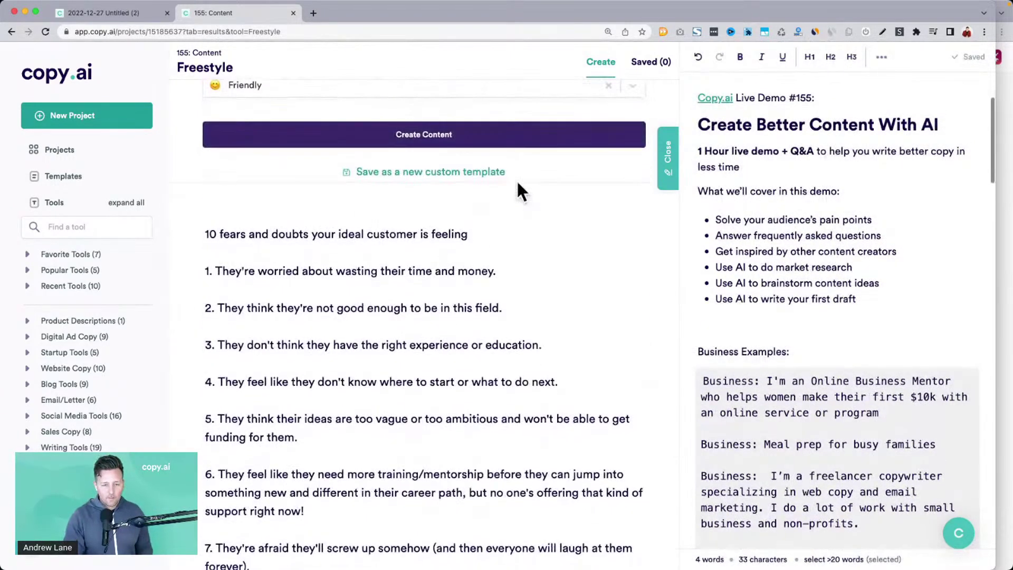
left_click_drag(259, 248, 452, 253)
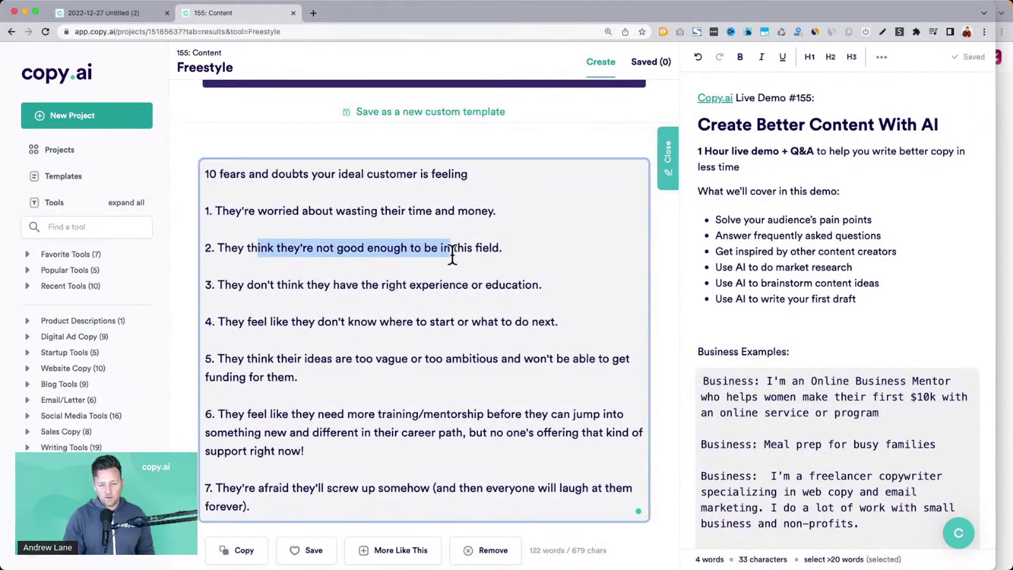
scroll(290, 294, "down", 1)
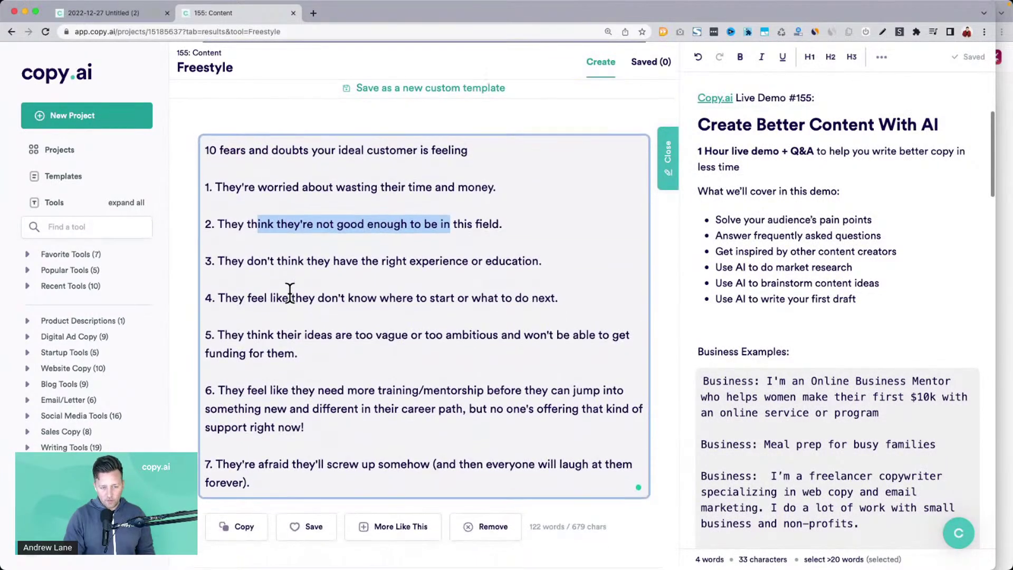
Step: Examine the generated lists of customer fears and doubts, highlighting individual items about writing emails
left_click_drag(283, 294, 422, 294)
scroll(421, 294, "down", 7)
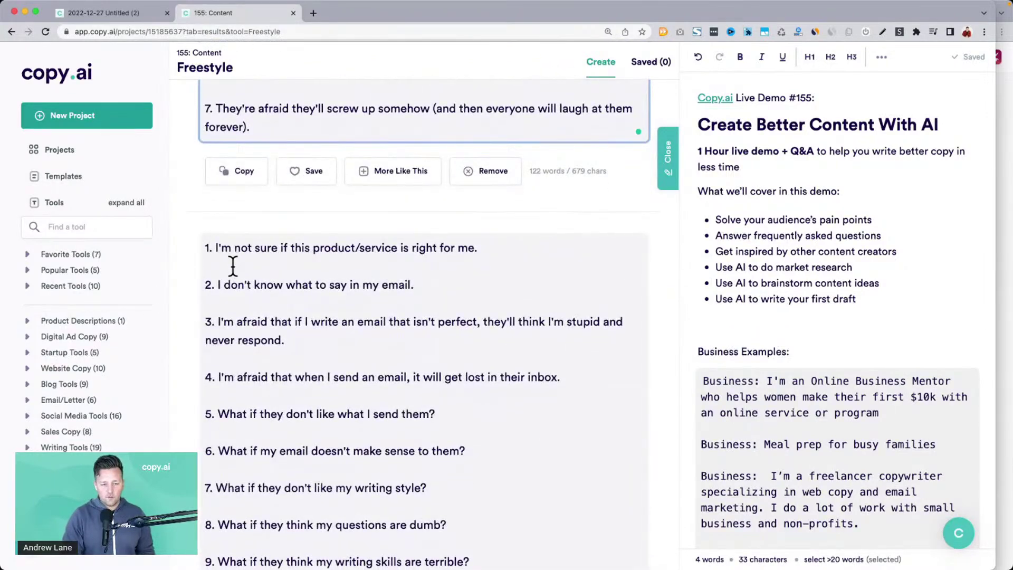
left_click_drag(238, 284, 444, 283)
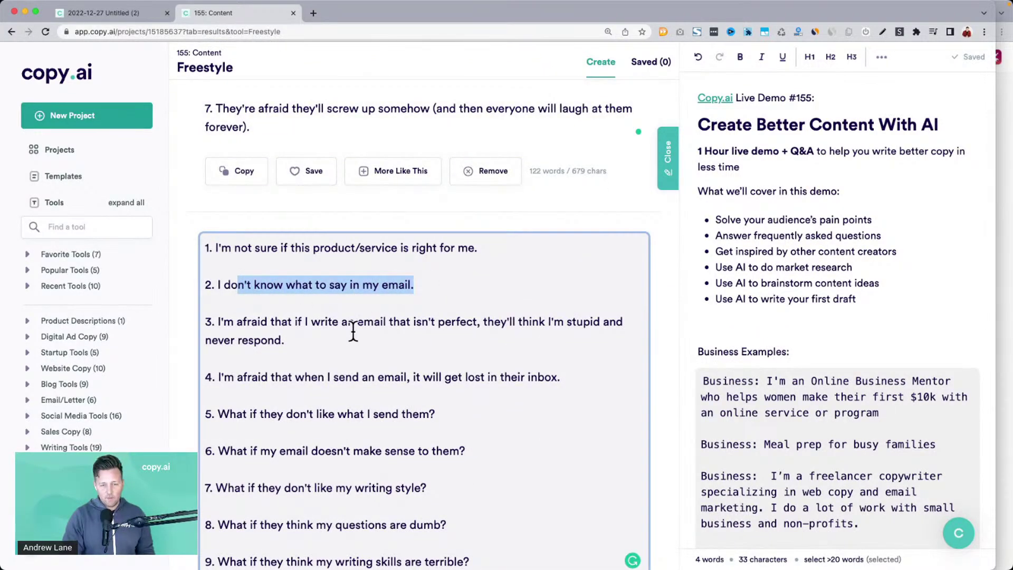
left_click_drag(288, 322, 295, 340)
scroll(410, 330, "down", 3)
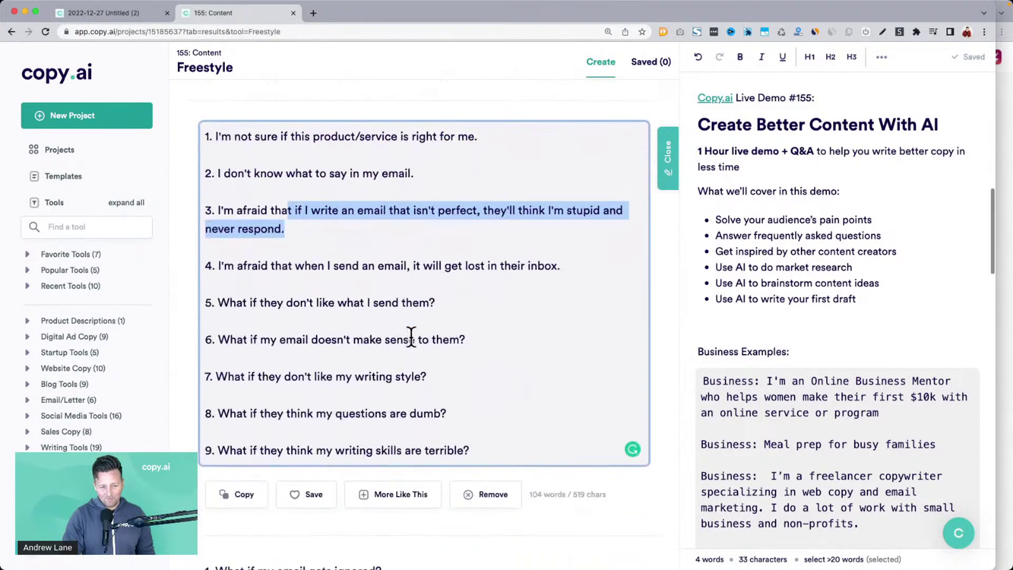
left_click_drag(275, 292, 461, 290)
Step: Change the creation request to "A list of 10 frequently asked questions" and generate content for it
scroll(461, 292, "up", 10)
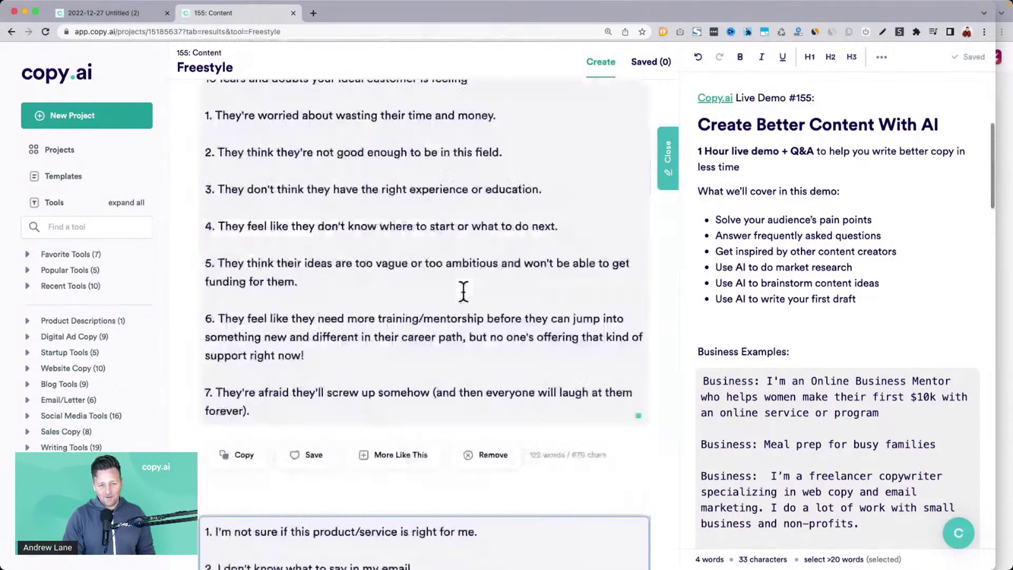
scroll(463, 294, "up", 3)
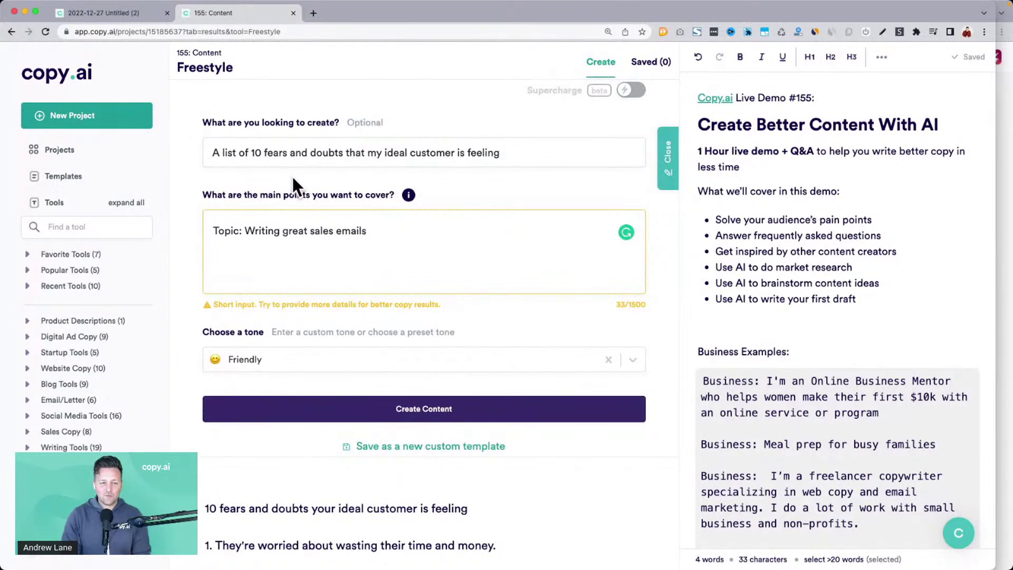
triple_click(240, 152)
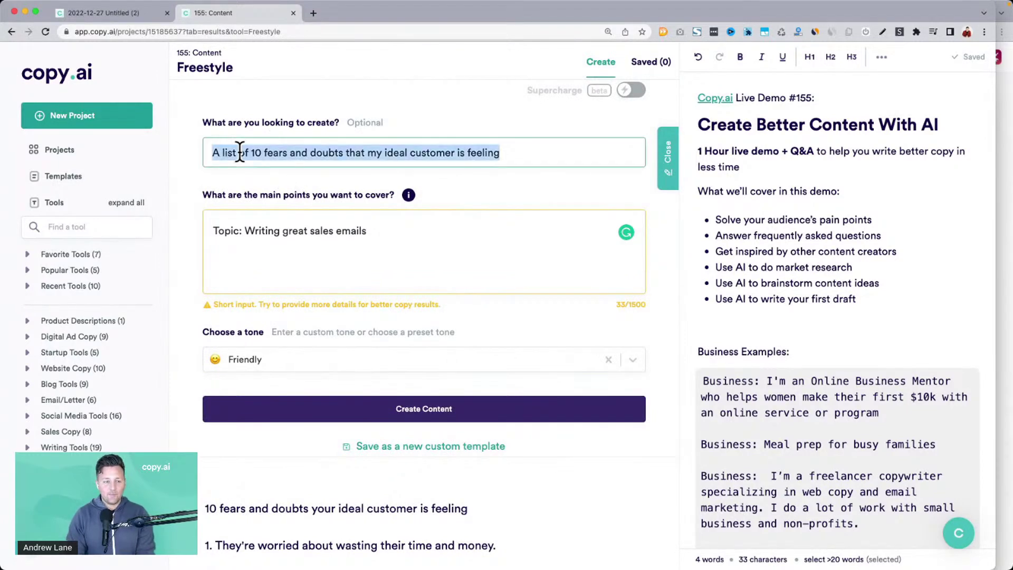
key("Right")
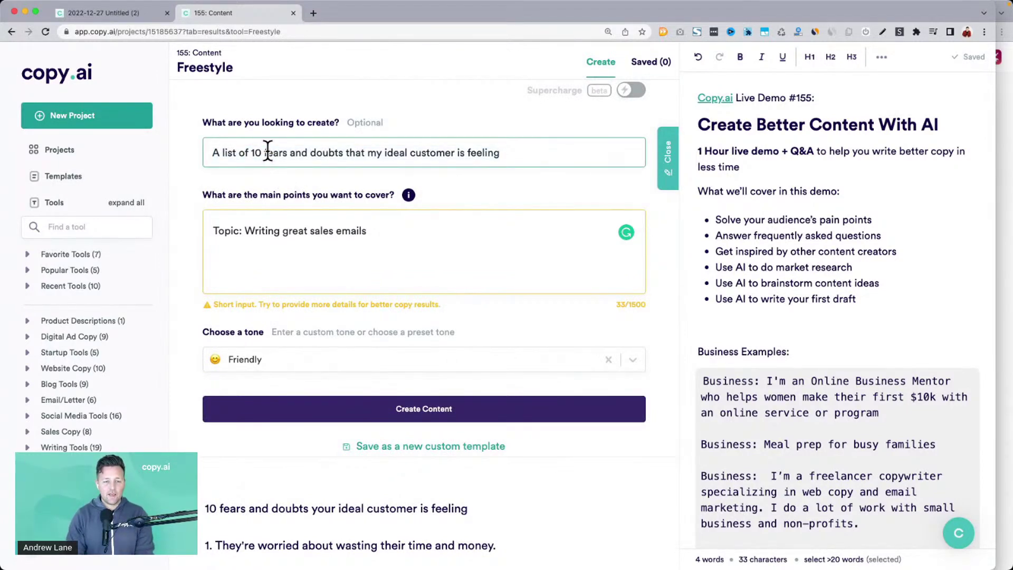
left_click(265, 152, "shift")
type("fr")
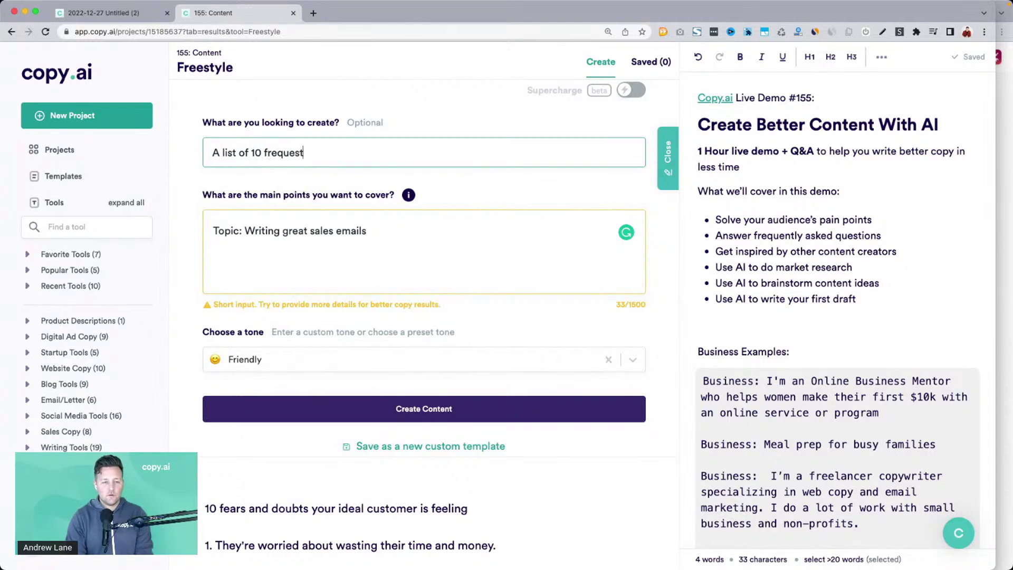
type("equently asked w")
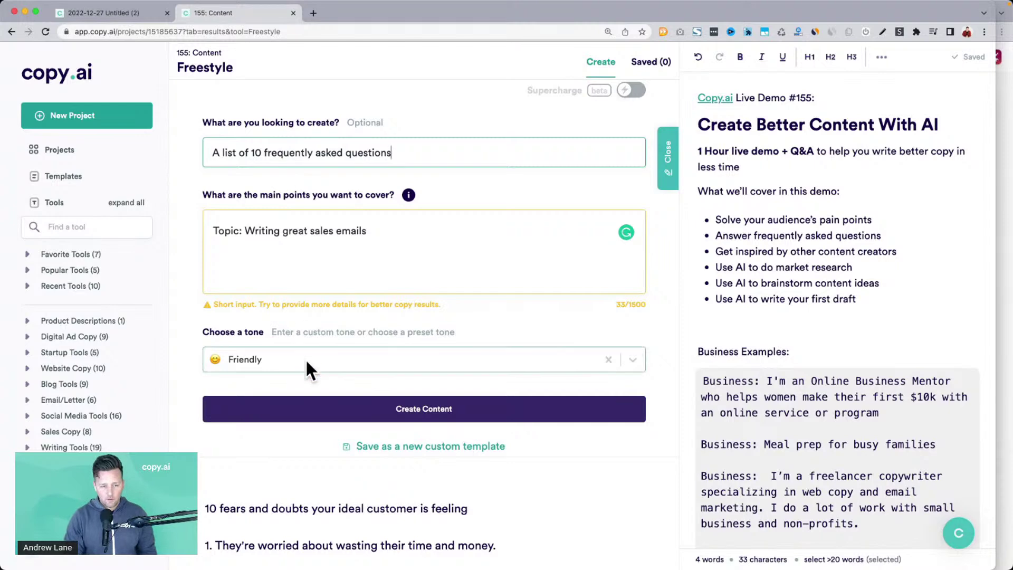
left_click(371, 412)
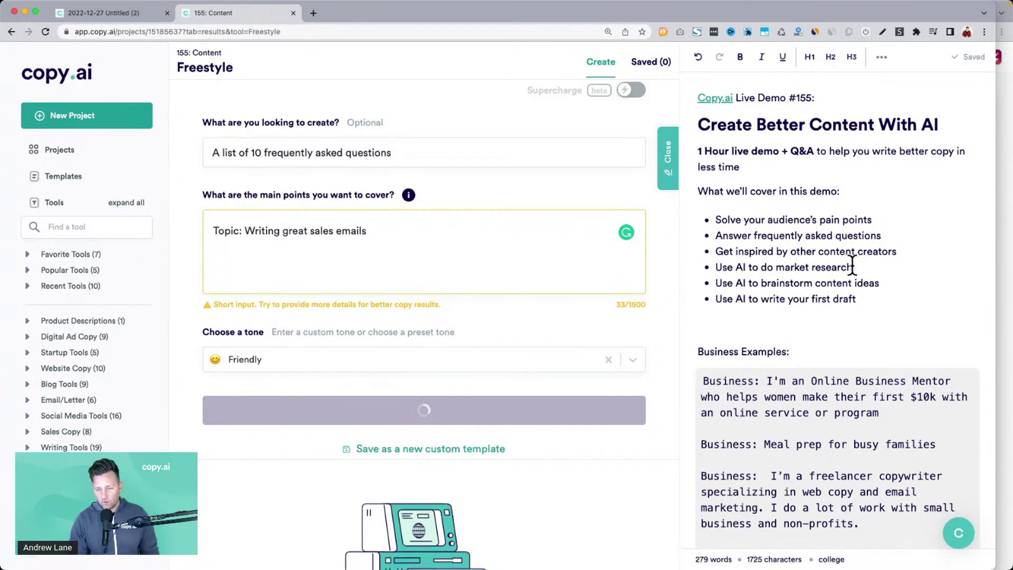
Step: Highlight the agenda line about market research and examine the generated frequently asked questions, highlighting several of them
left_click_drag(851, 267, 712, 267)
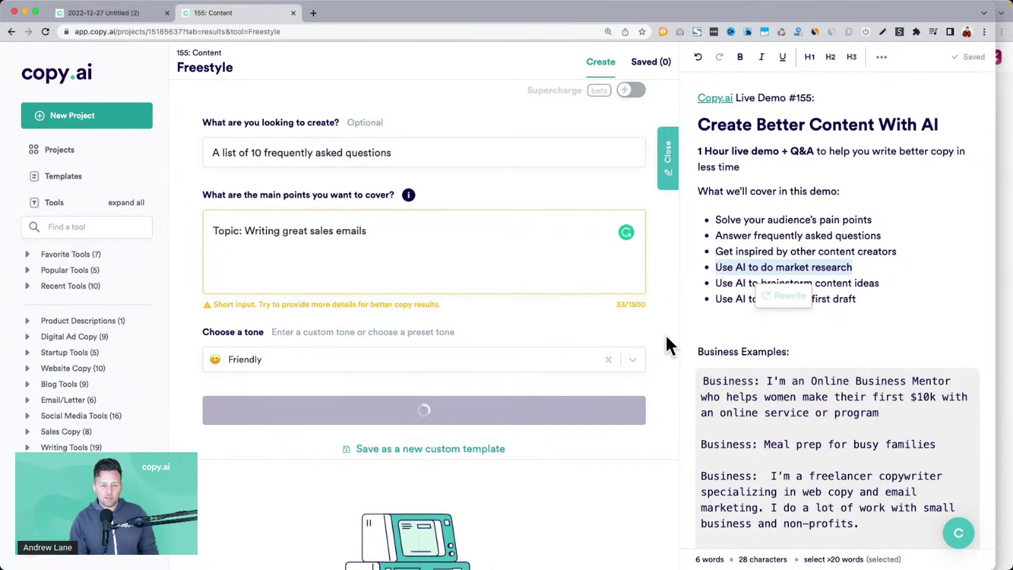
scroll(666, 337, "down", 10)
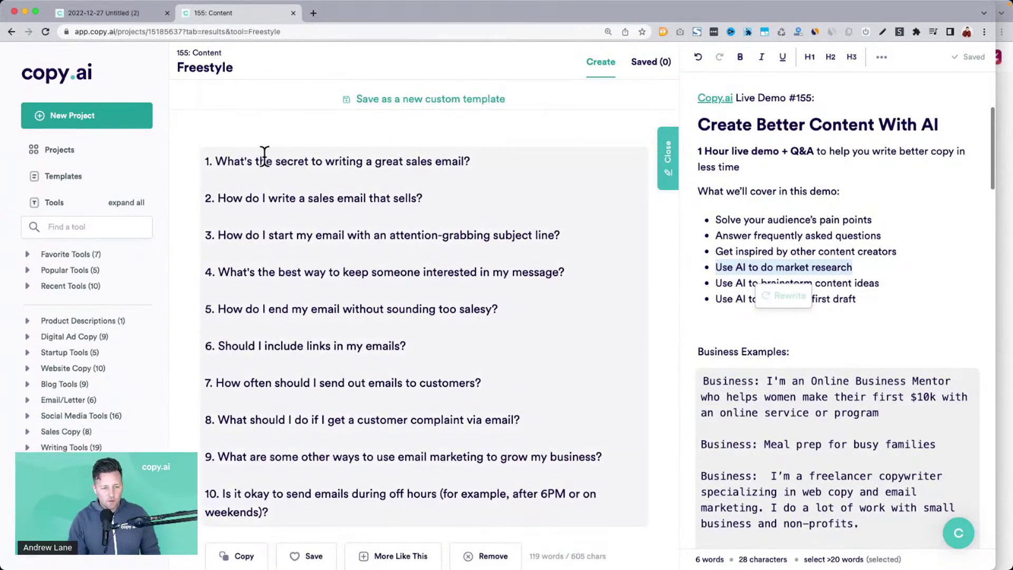
left_click_drag(226, 197, 394, 197)
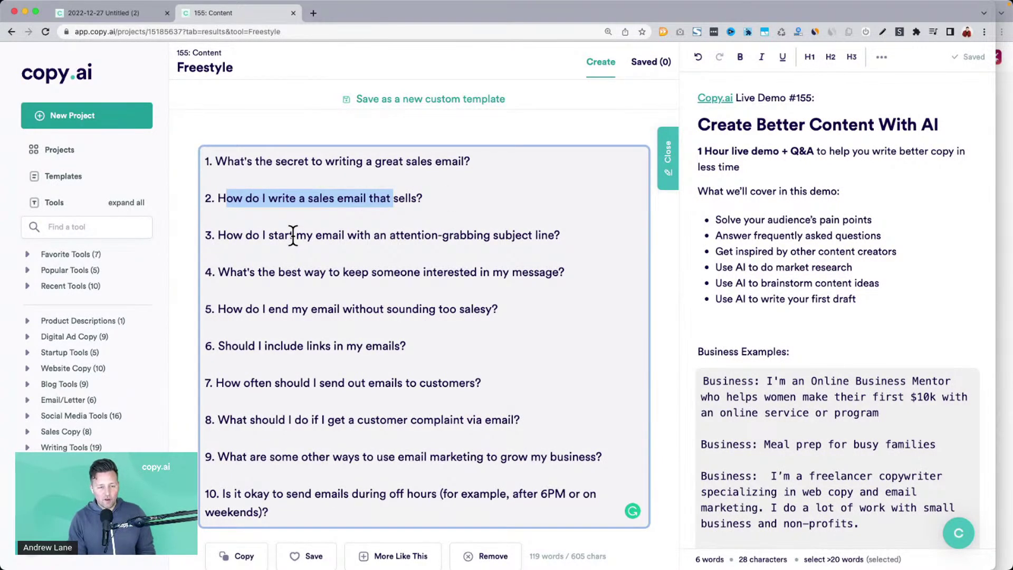
left_click_drag(220, 275, 562, 267)
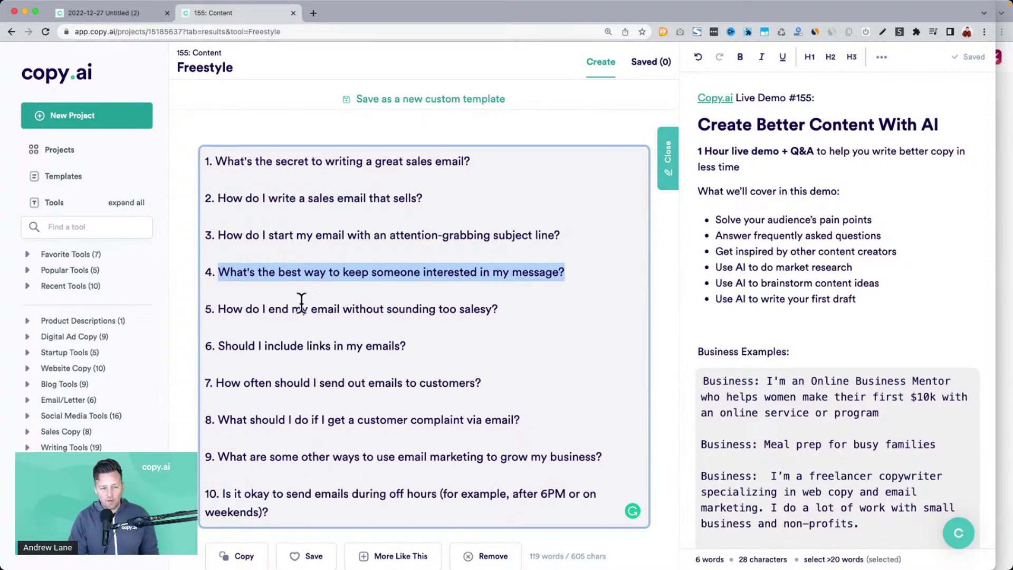
left_click_drag(230, 309, 499, 309)
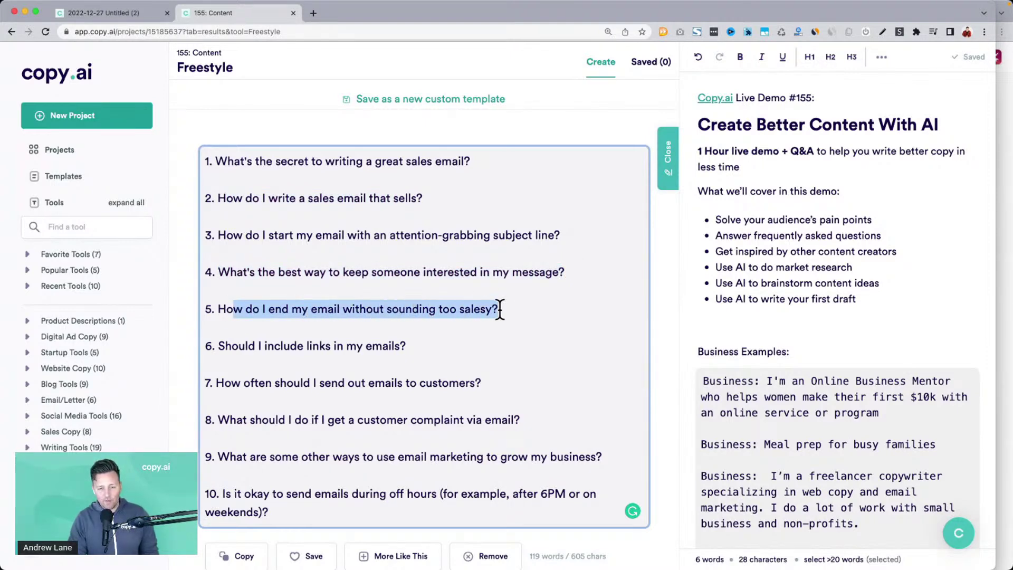
left_click_drag(225, 345, 437, 339)
left_click_drag(237, 385, 505, 396)
scroll(507, 356, "down", 2)
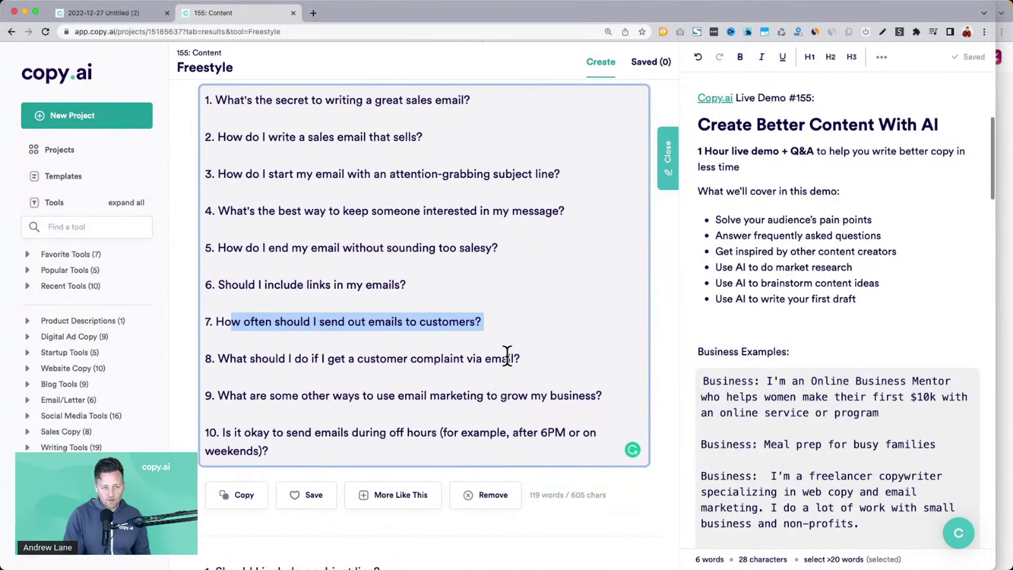
Step: Copy the first generated list of ten questions and paste it several blank lines below the Tips list in the editor document
left_click_drag(214, 101, 502, 381)
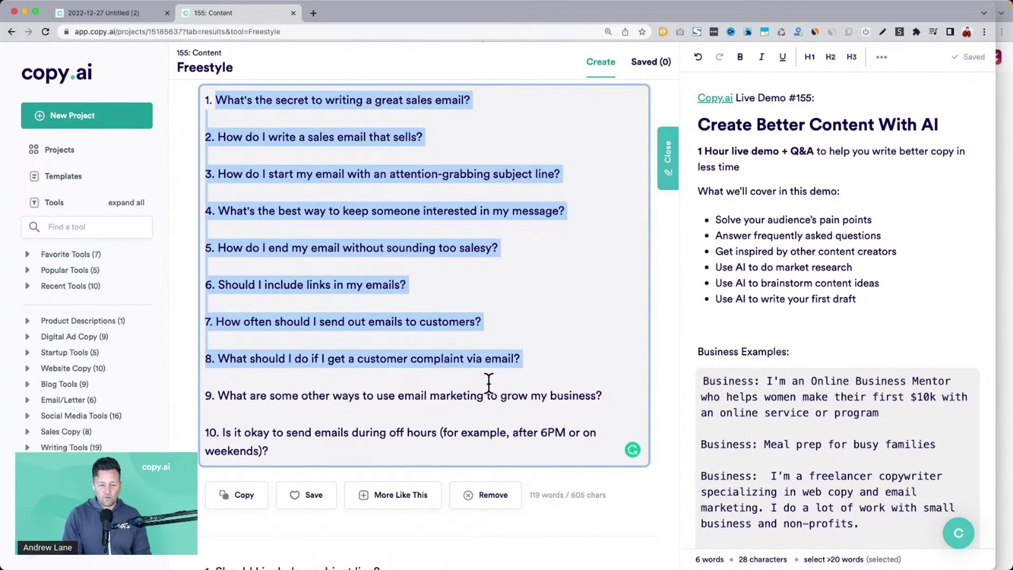
left_click_drag(275, 451, 275, 450)
key("super+c")
left_click(822, 357)
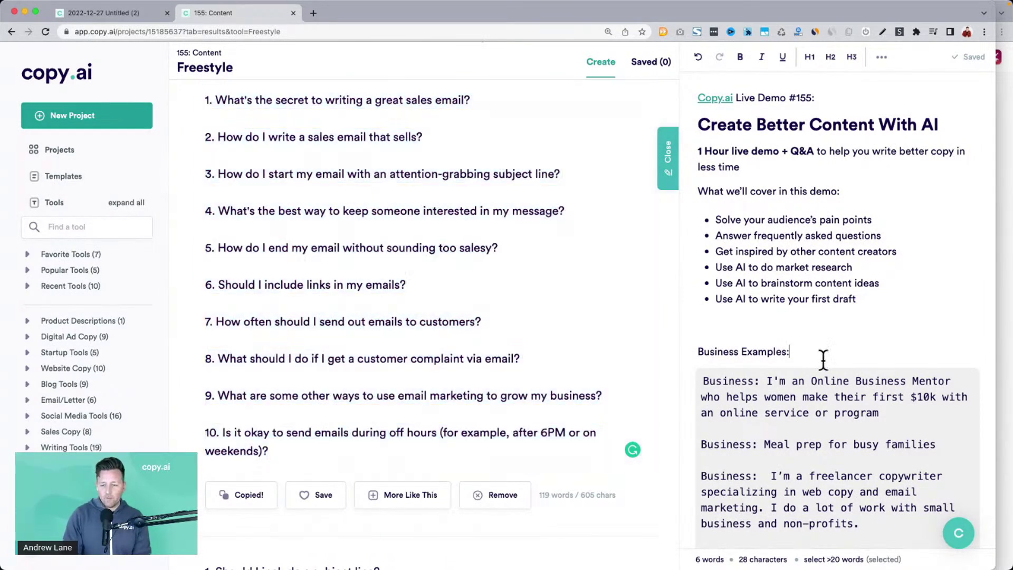
scroll(823, 361, "down", 15)
left_click(816, 448)
key("Return")
key("Return")
key("Return")
key("Return")
key("Return")
key("Return")
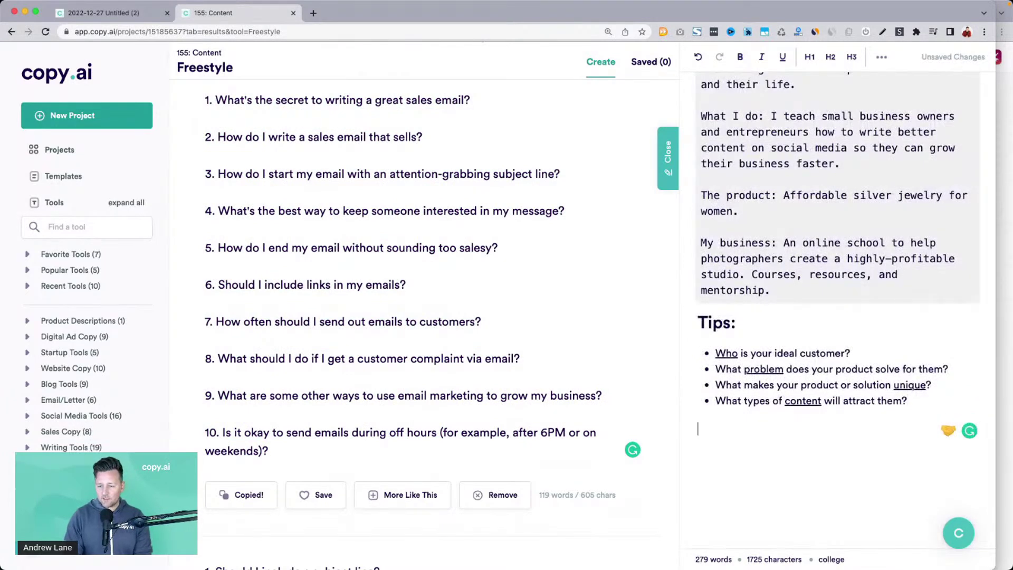
key("super+v")
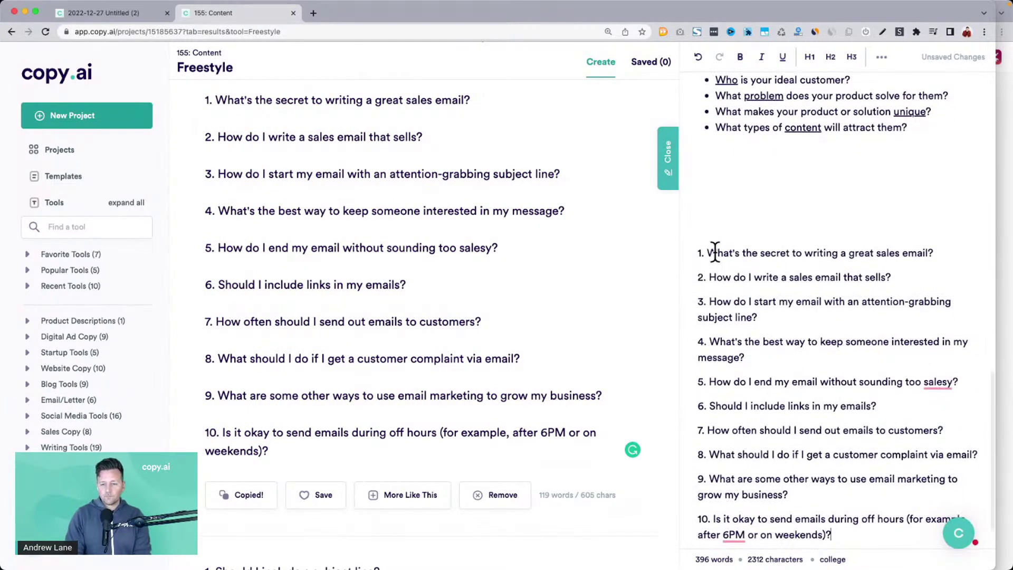
Step: Copy the second question, "How do I write a sales email that sells?", from the list in the editor document
left_click_drag(708, 253, 933, 254)
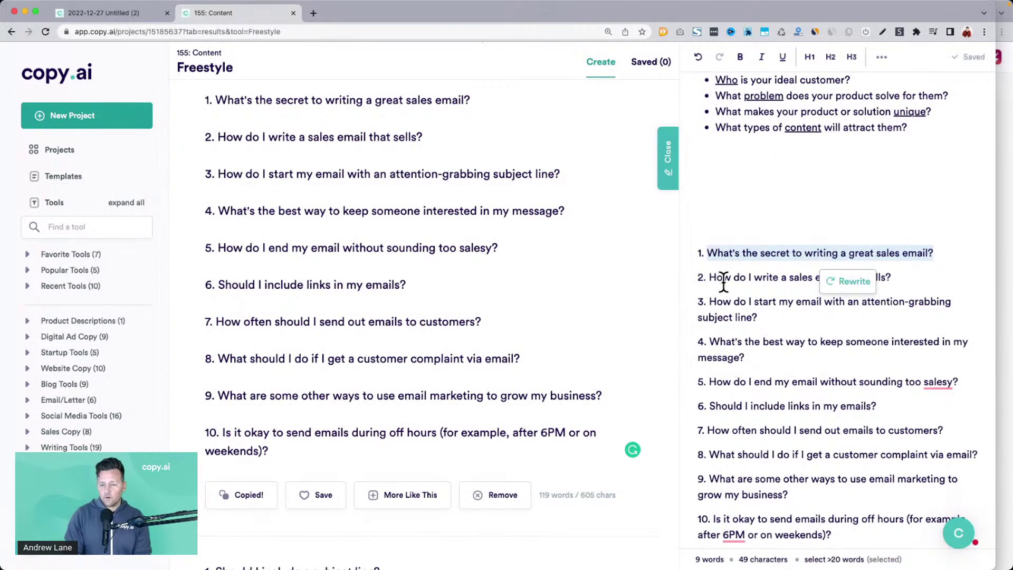
left_click(723, 280)
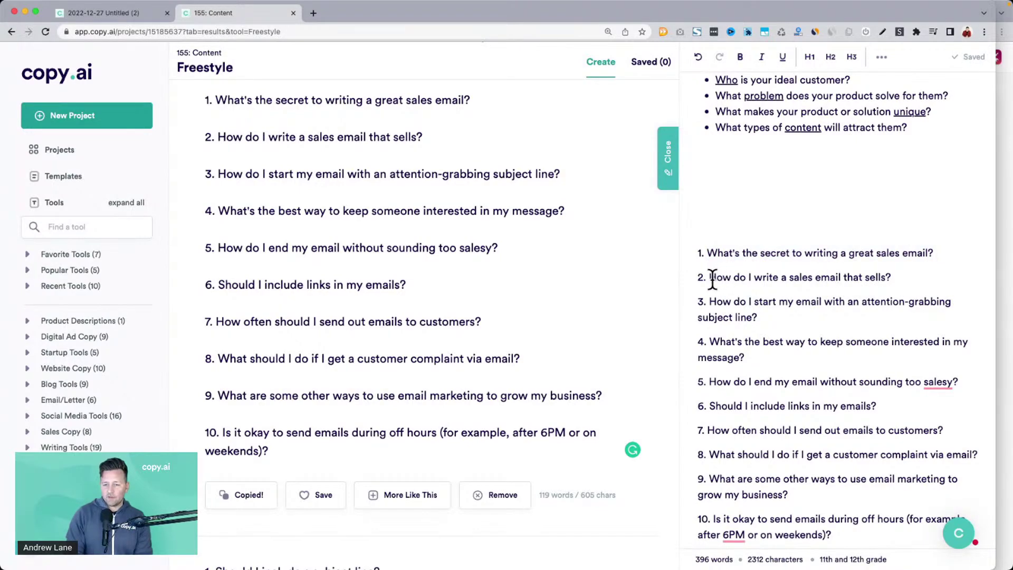
triple_click(712, 279)
Step: Replace the creation request with "Answer a frequently asked question"
left_click(356, 299)
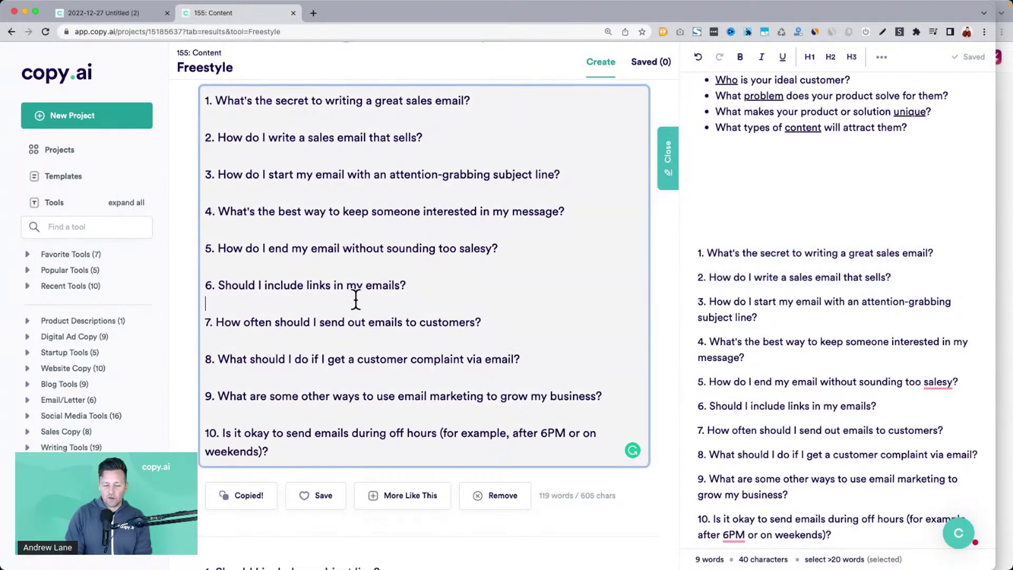
scroll(356, 299, "up", 10)
double_click(274, 209)
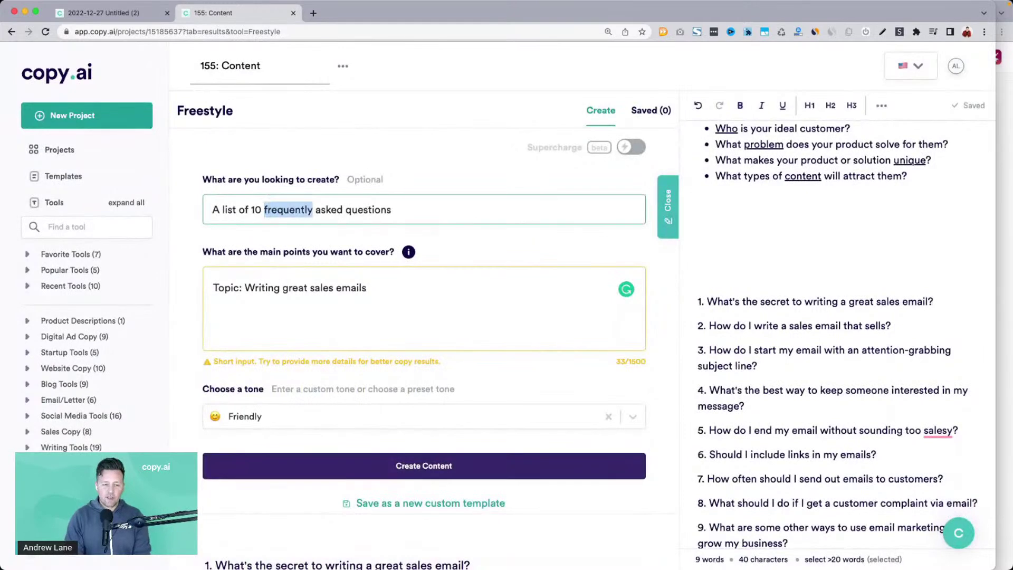
key("super+a")
type("A")
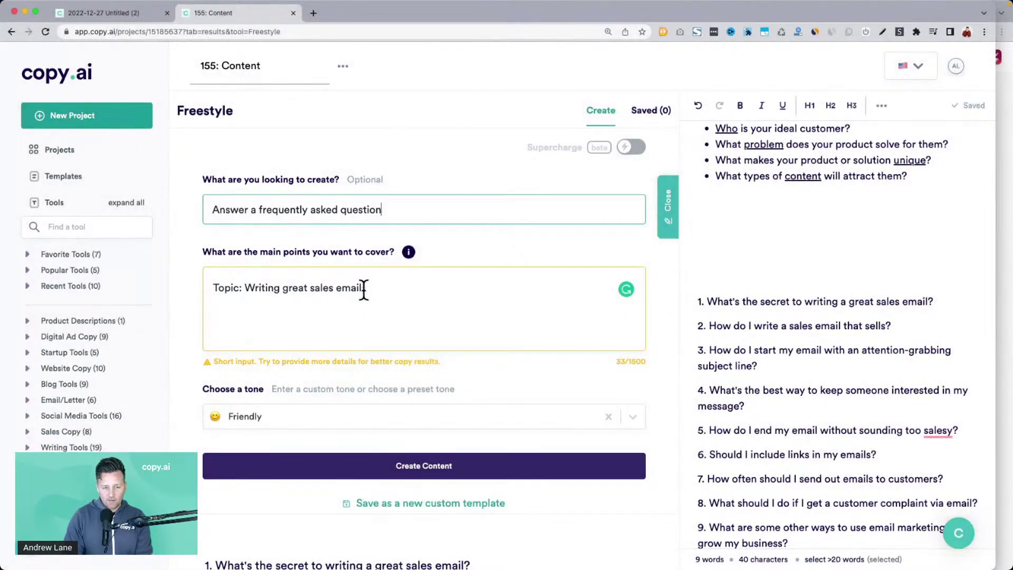
Step: Add the line "Question: How do I write a sales email that sells?" below the topic in the main points
left_click(364, 289)
type("s")
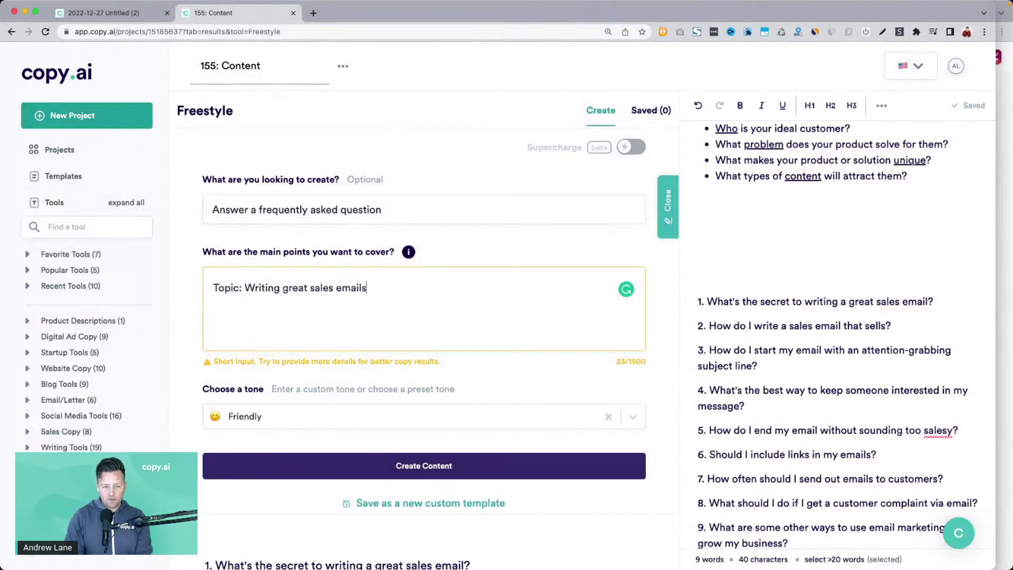
key("Return")
type("Question: How do I write a sales email that sells?")
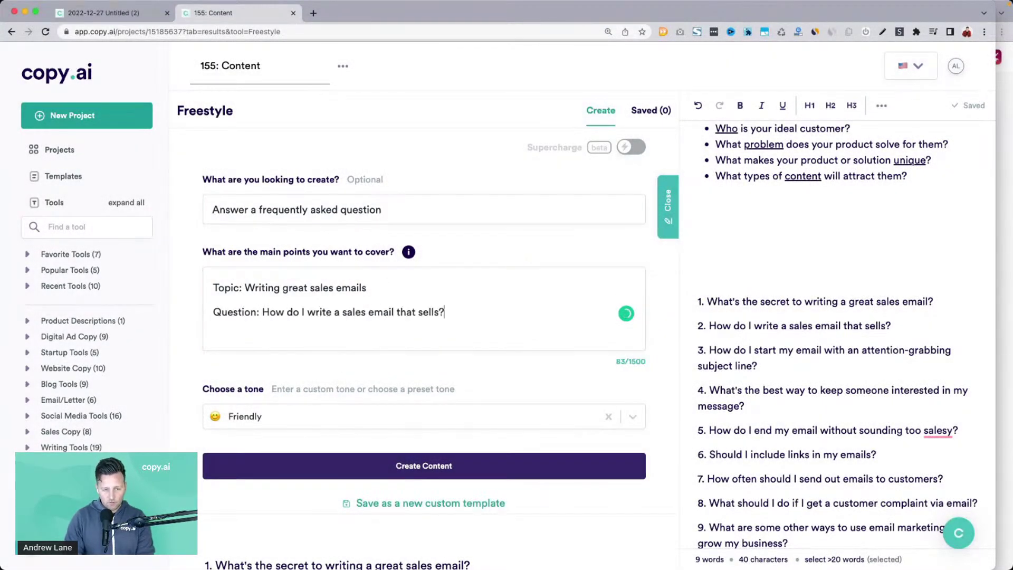
Step: Set the tone to Educational and generate answers to the question
left_click(371, 416)
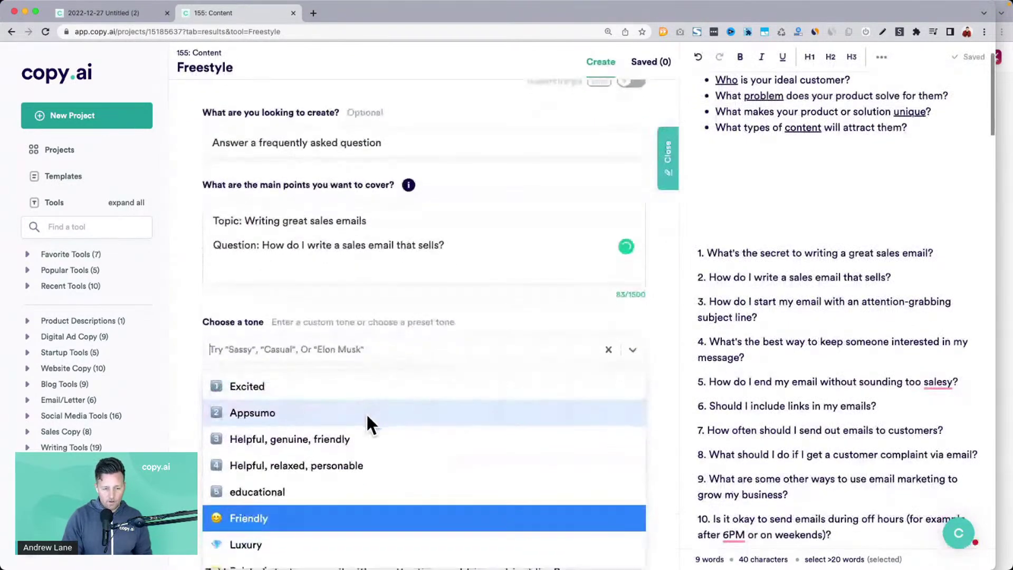
left_click(293, 489)
left_click(296, 396)
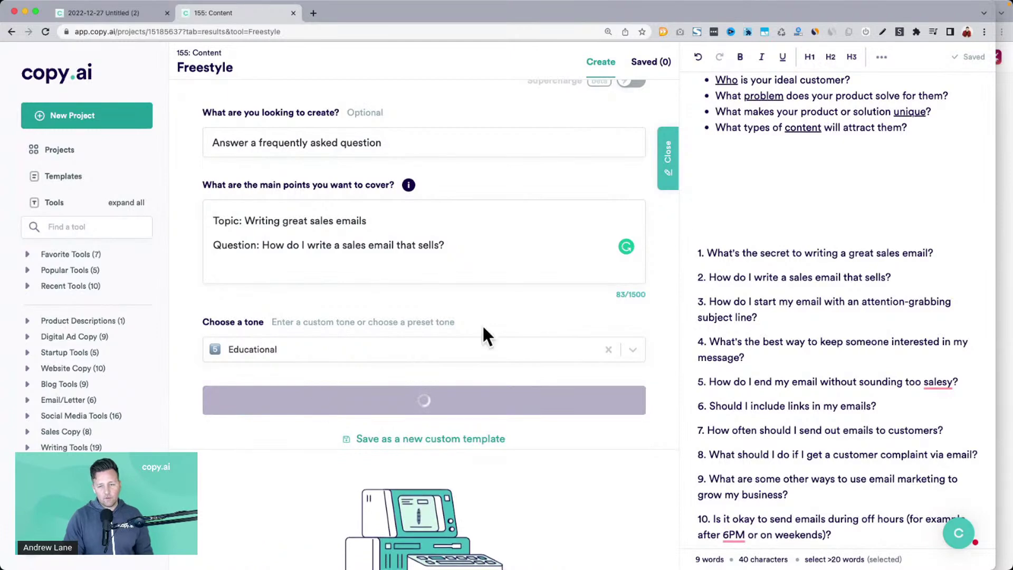
Step: Close the editor and examine the generated answers, highlighting the full text of the first and third ones
left_click(666, 175)
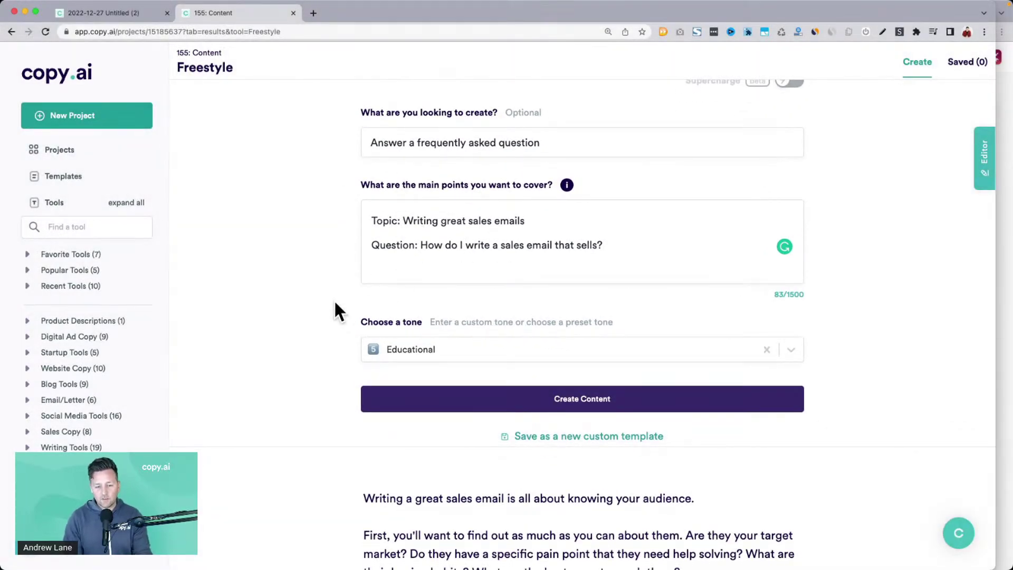
scroll(334, 302, "down", 5)
scroll(333, 299, "down", 2)
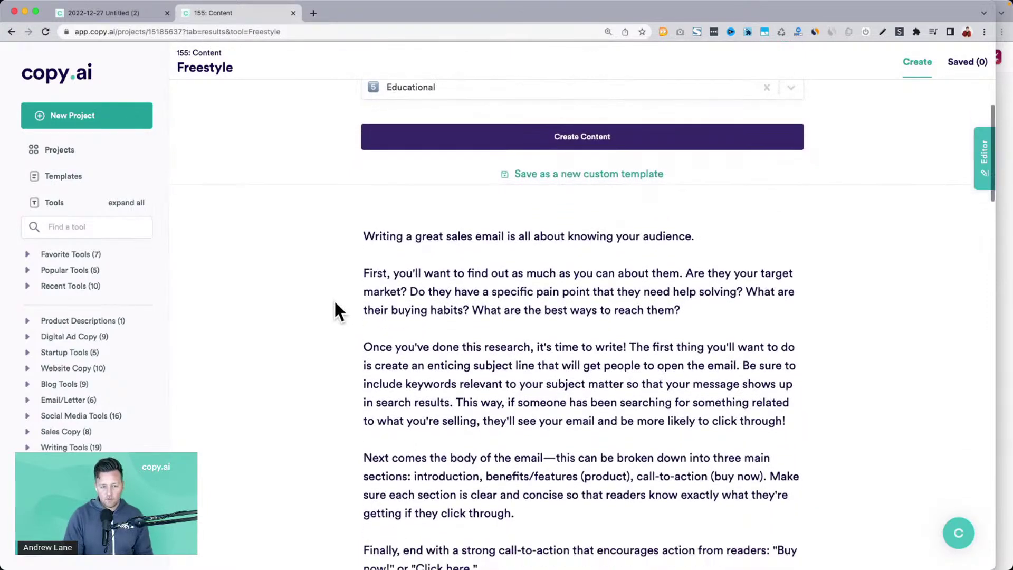
left_click_drag(364, 174, 552, 508)
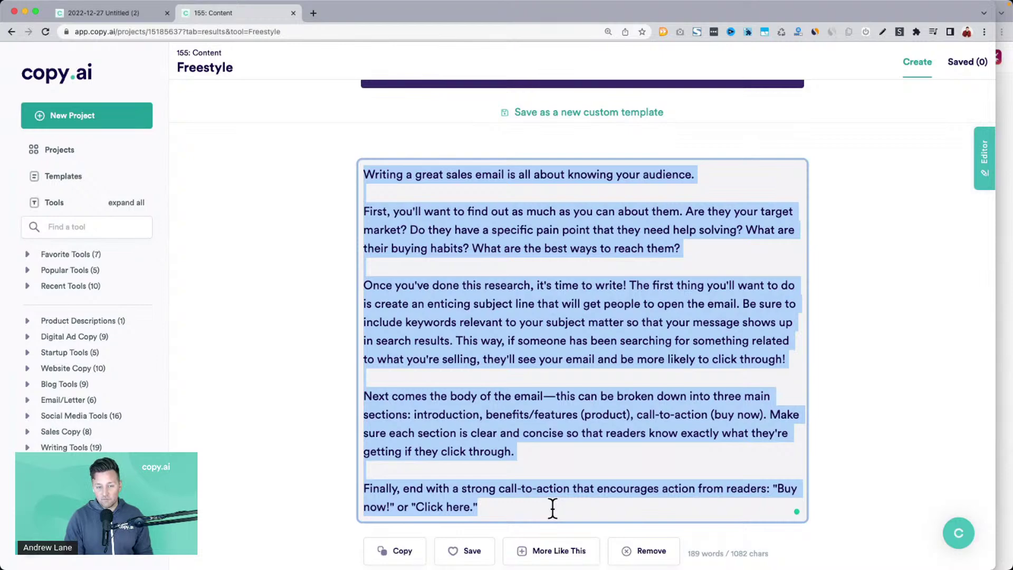
scroll(309, 371, "down", 10)
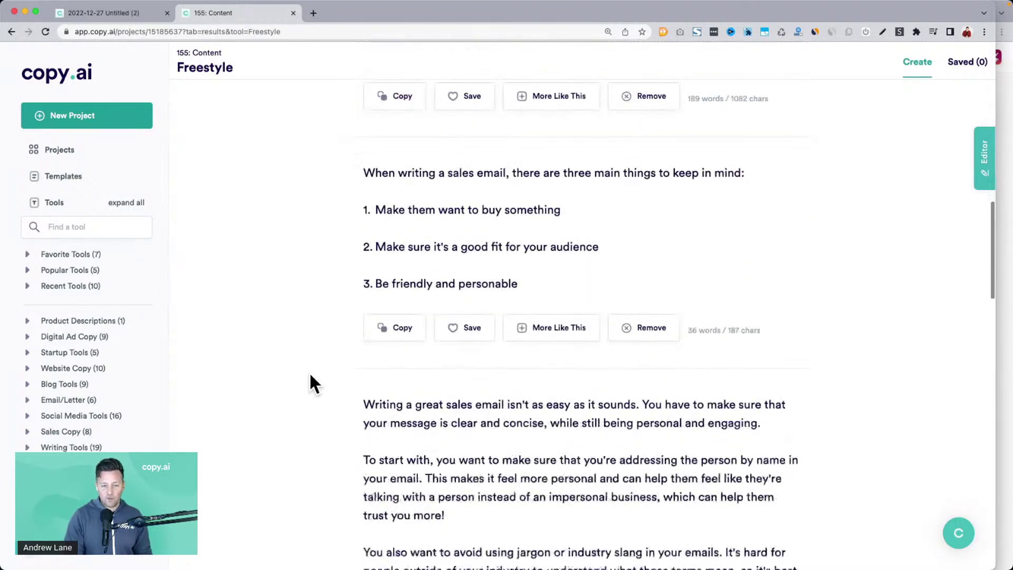
scroll(340, 262, "down", 2)
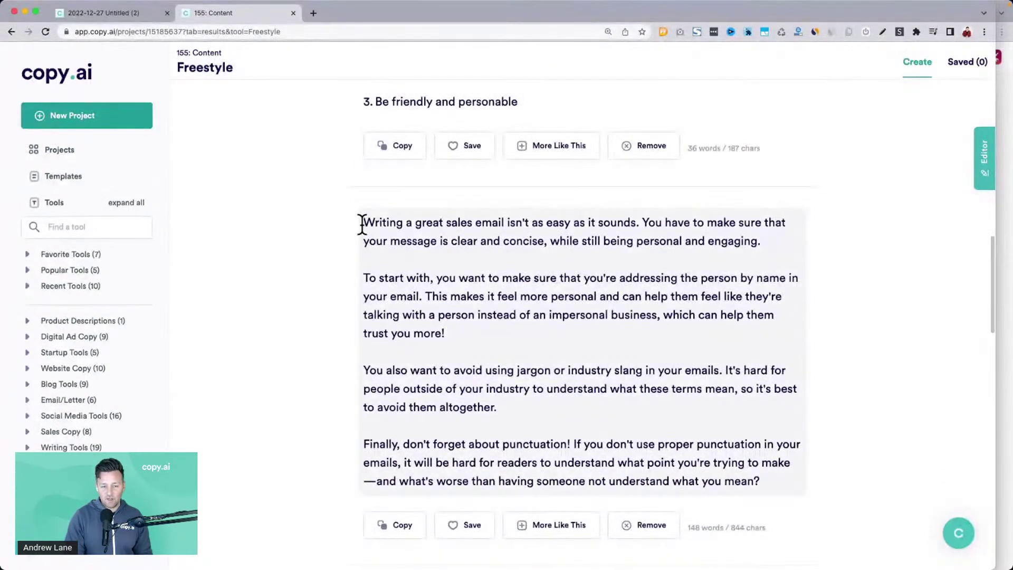
left_click_drag(363, 222, 770, 479)
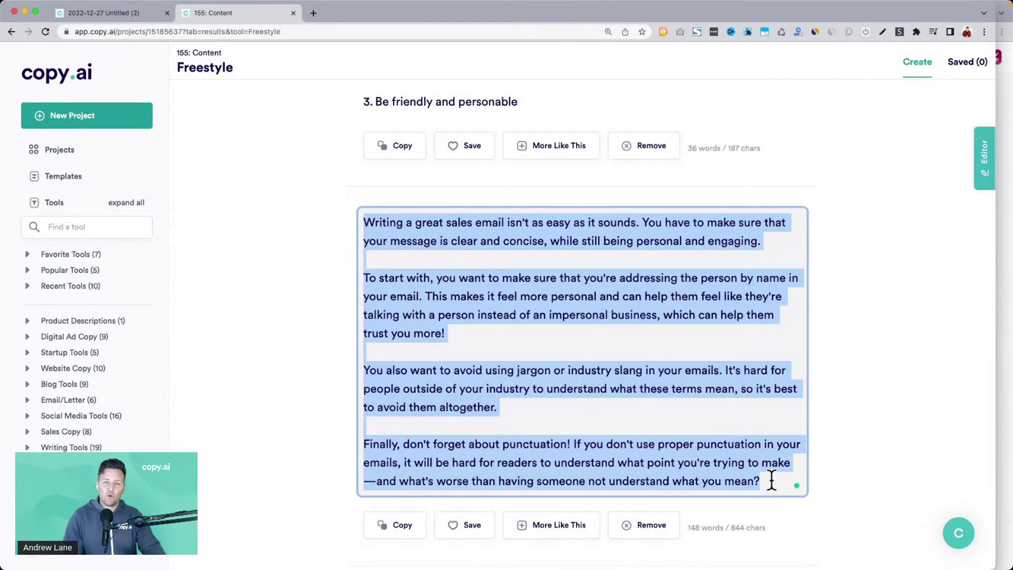
Step: Return from the generated answers to the Freestyle form and review its request, main points and tone
scroll(771, 480, "up", 8)
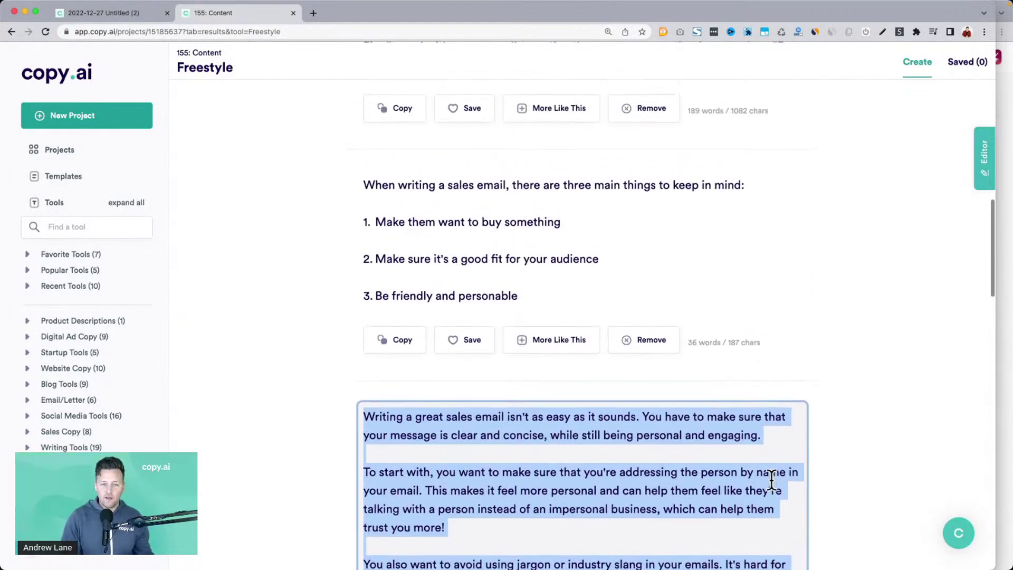
scroll(770, 479, "up", 10)
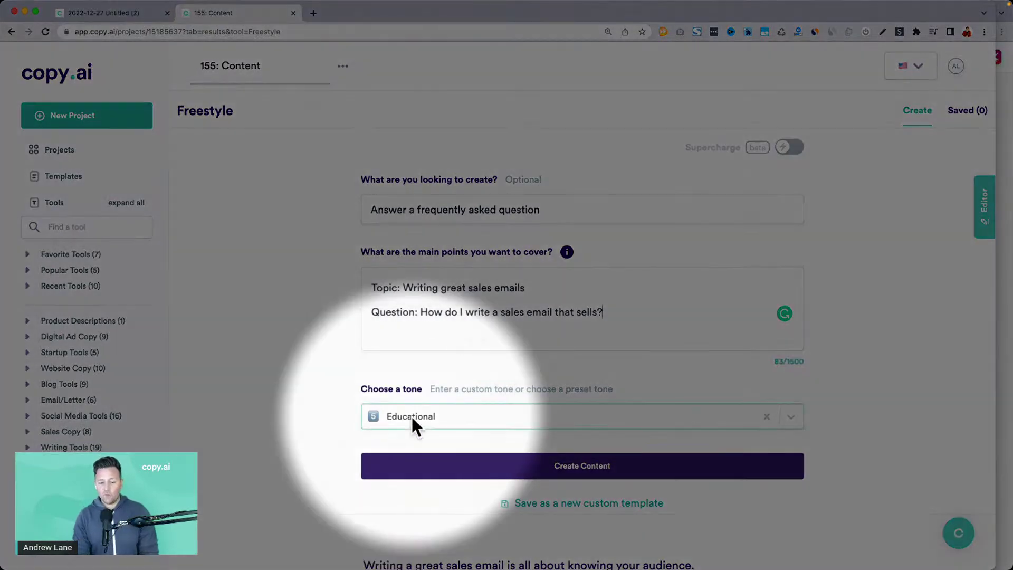
left_click(412, 418)
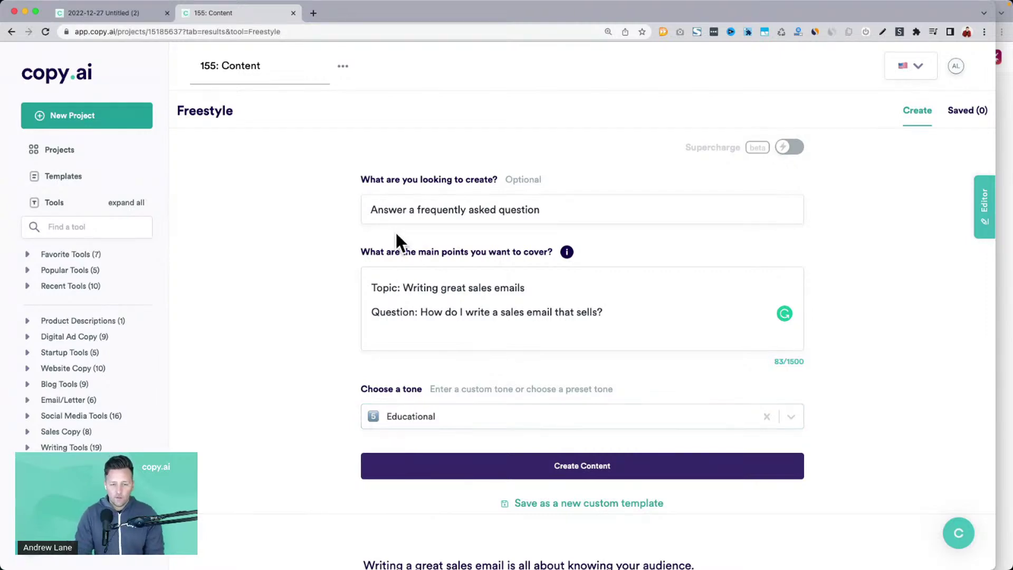
key("F1")
key("F1")
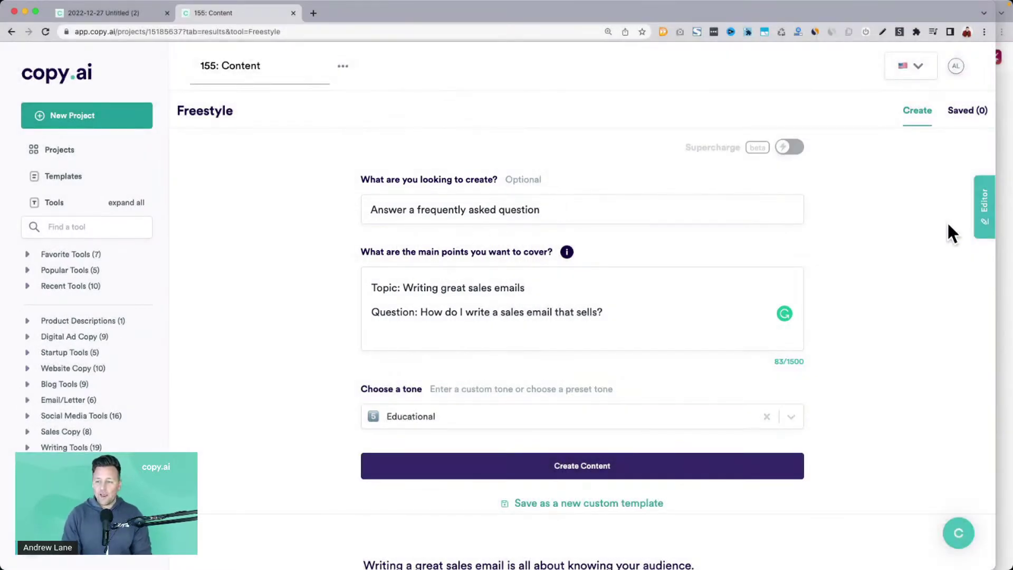
Step: Reopen the editor and highlight the demo agenda item "Get inspired by other content creators"
left_click(985, 221)
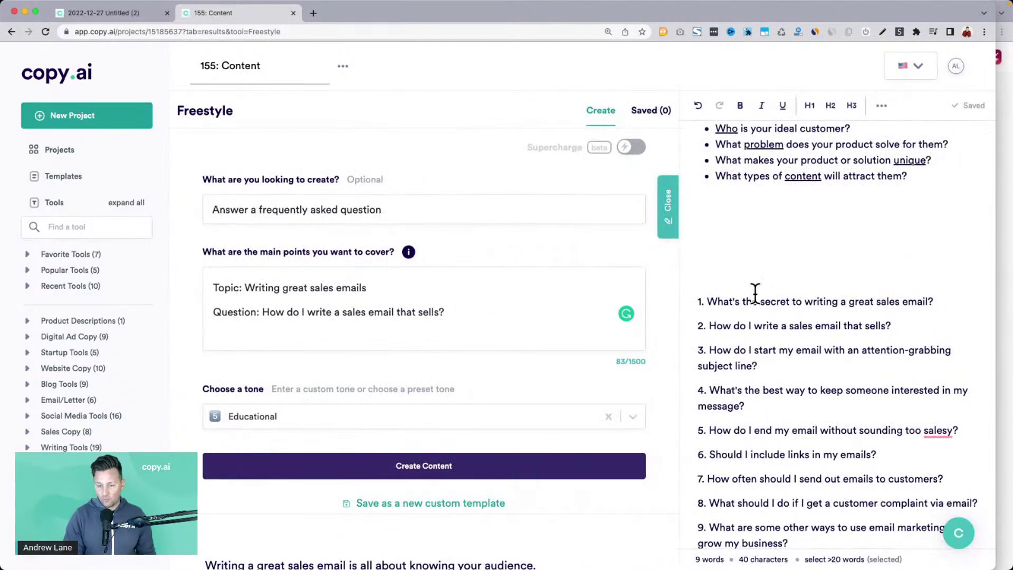
scroll(707, 301, "up", 15)
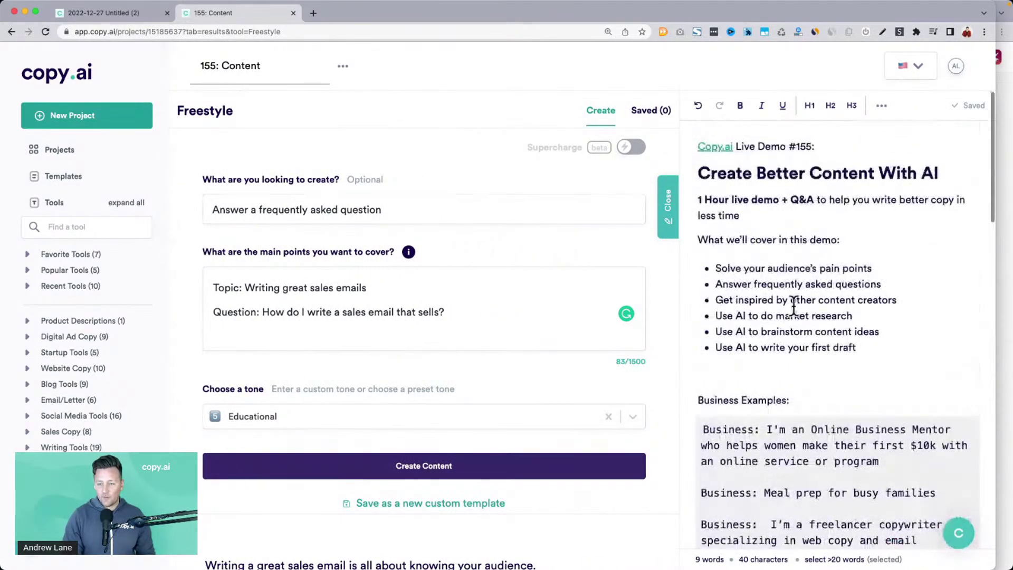
triple_click(723, 297)
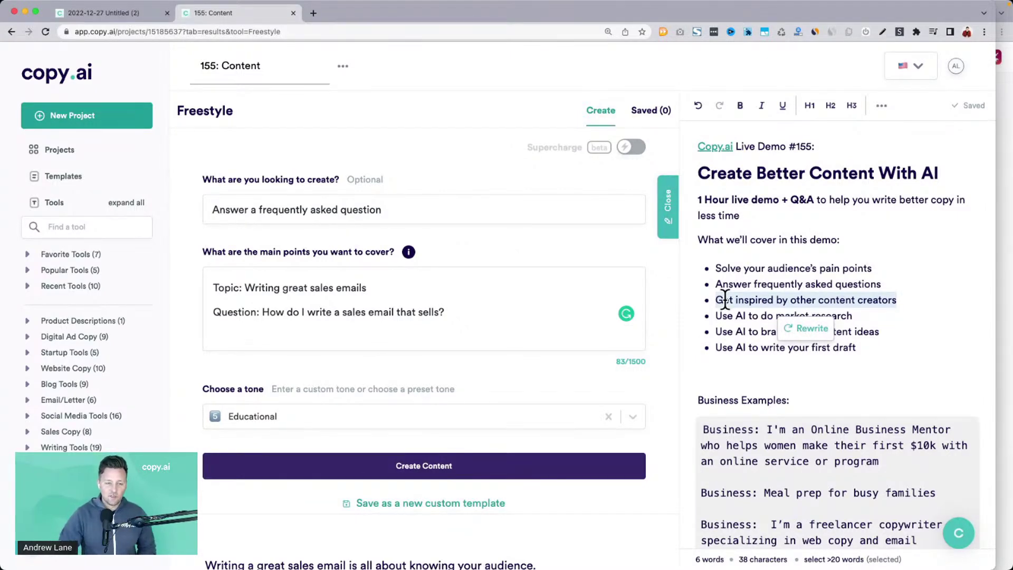
Step: Replace the creation request with "Share some thoughts to provide value to my audience"
triple_click(401, 214)
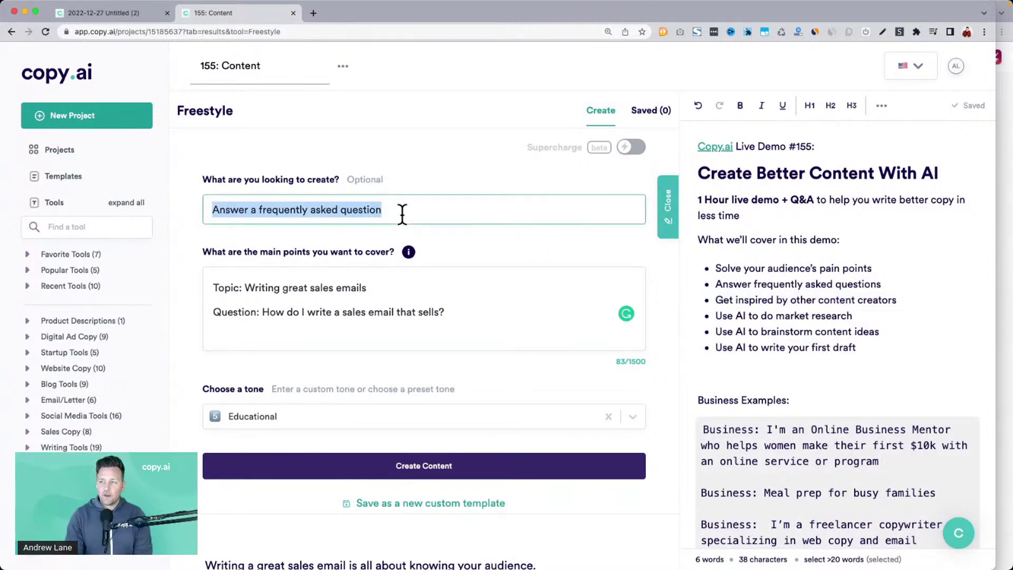
type("S")
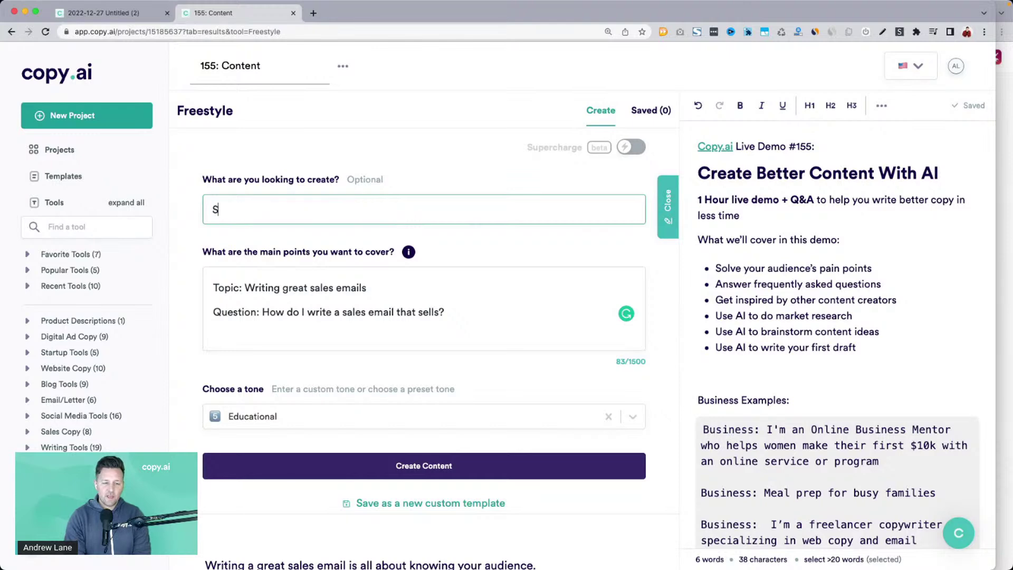
type("hare some thought")
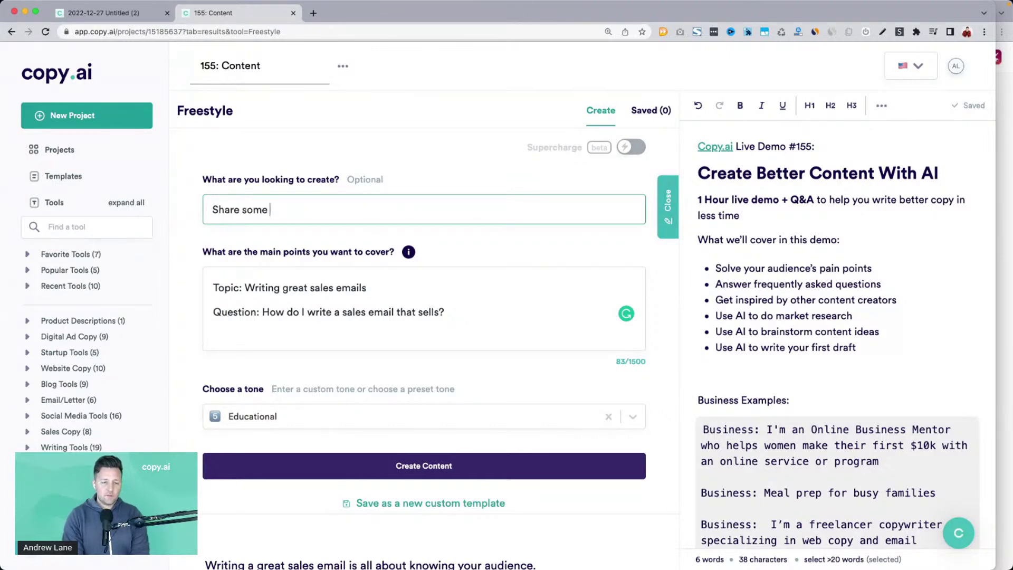
key("BackSpace")
key("BackSpace")
key("BackSpace")
key("BackSpace")
type("ugth")
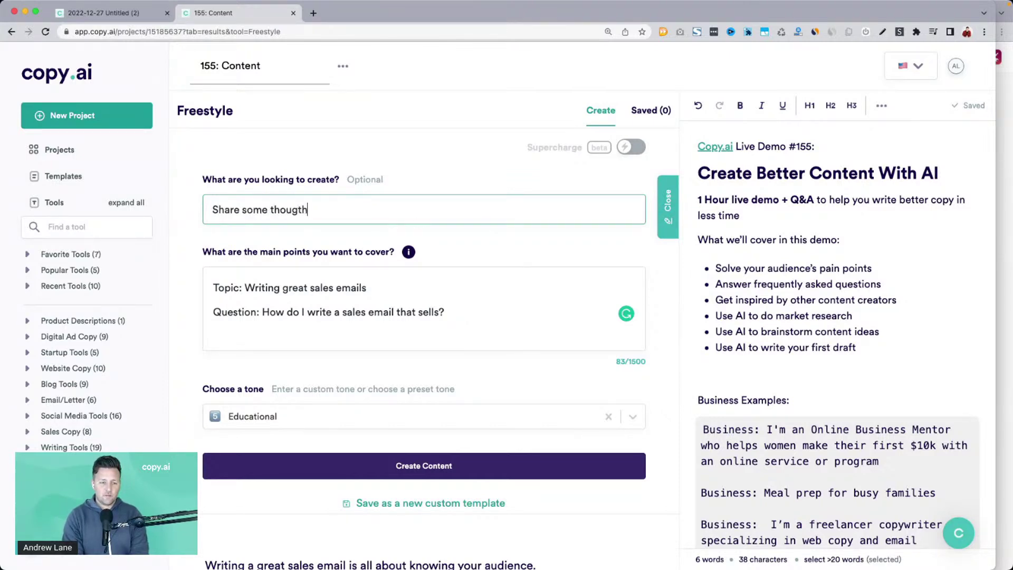
key("BackSpace")
key("BackSpace")
type("hts ")
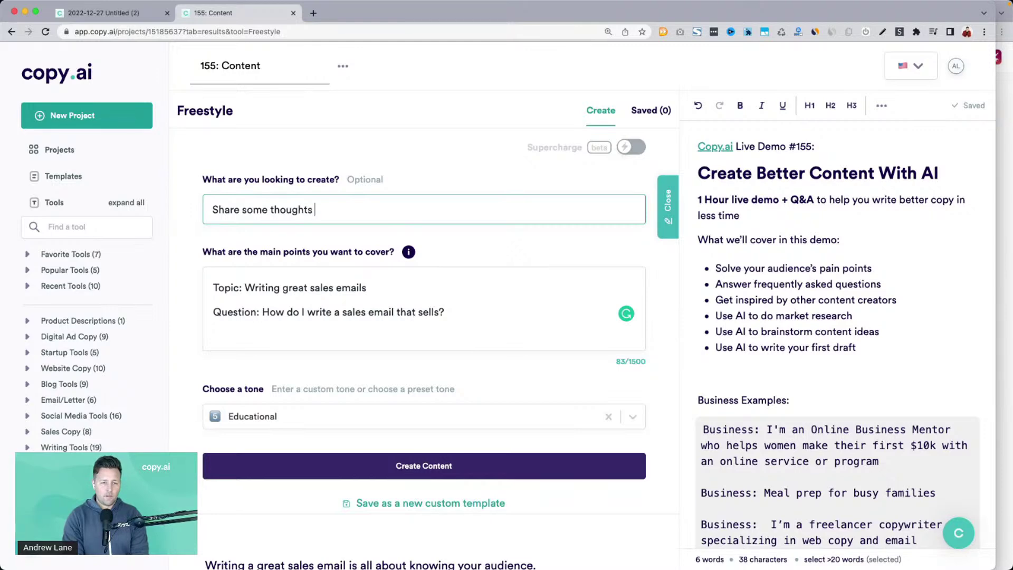
type("to ")
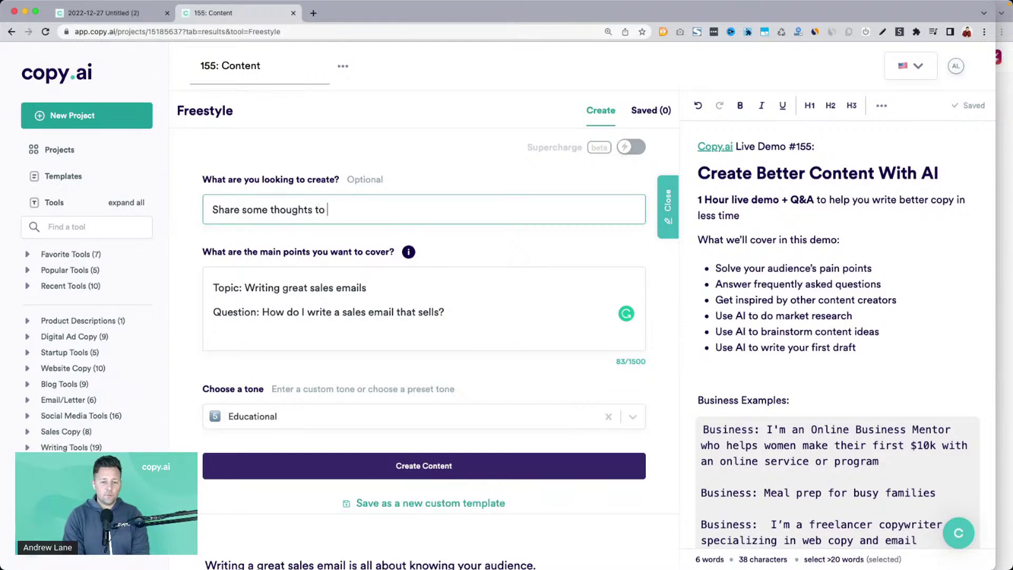
type("o provide value to my audinec")
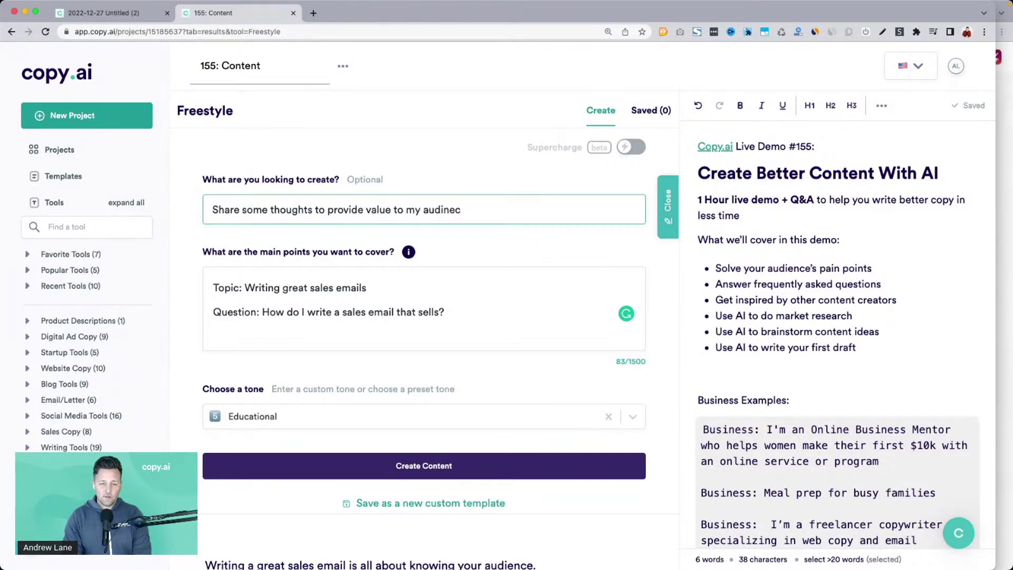
key("BackSpace")
key("BackSpace")
key("BackSpace")
type("ence")
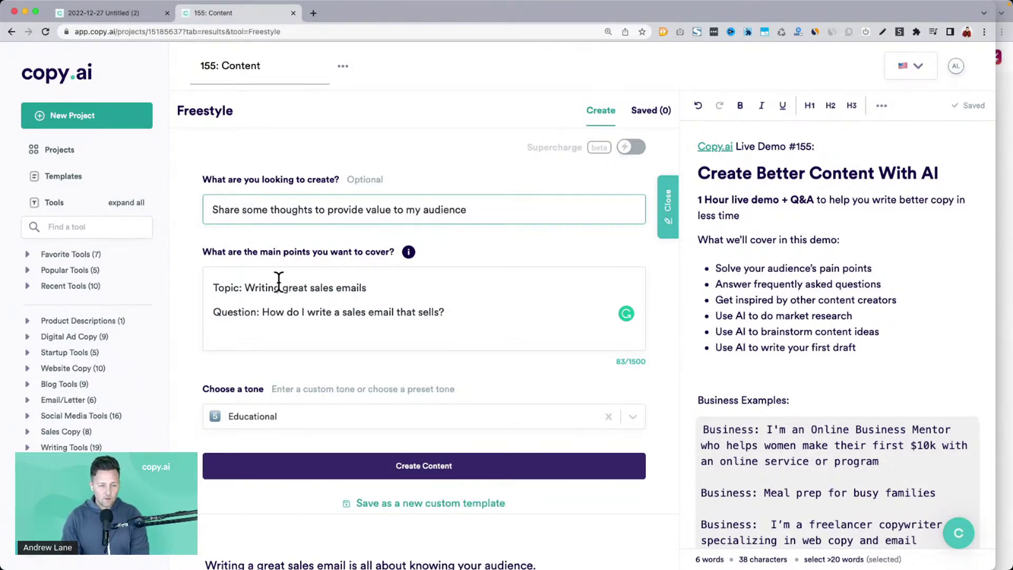
Step: Replace the question line in the main points with "Thought: Don't be afraid to make a hard pitch"
double_click(241, 309)
type("Thought")
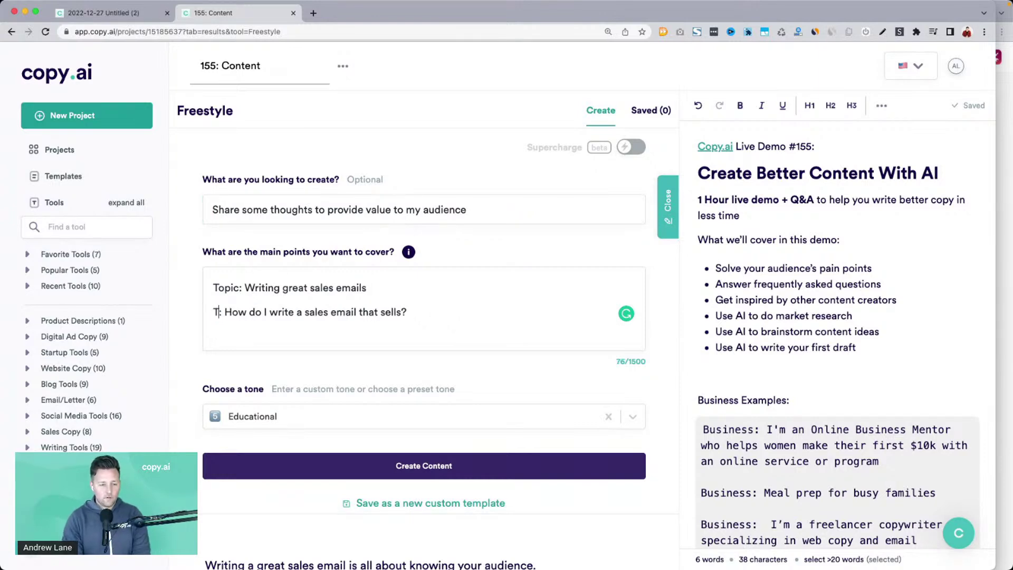
key("super+shift+Right")
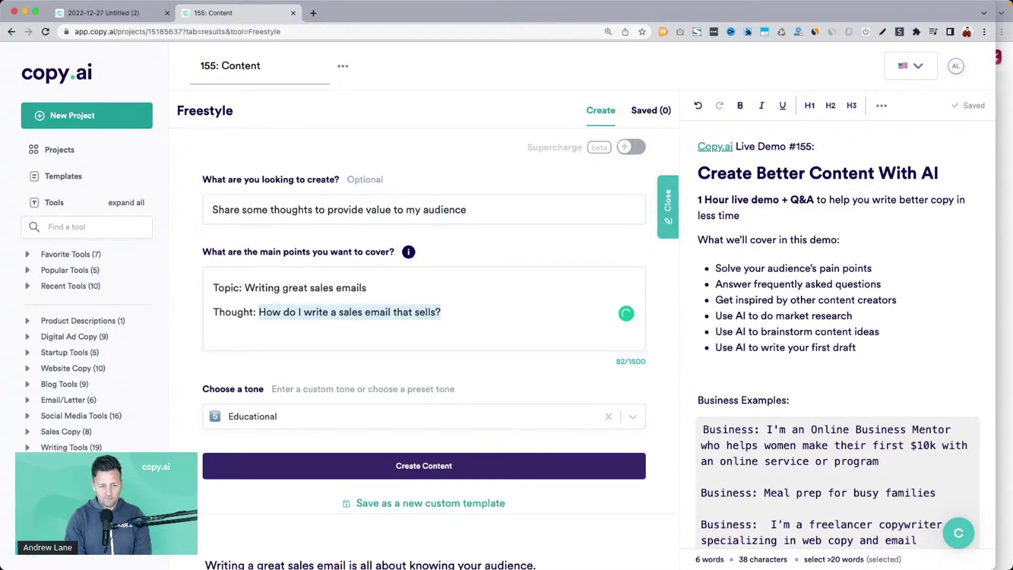
type("Thought:")
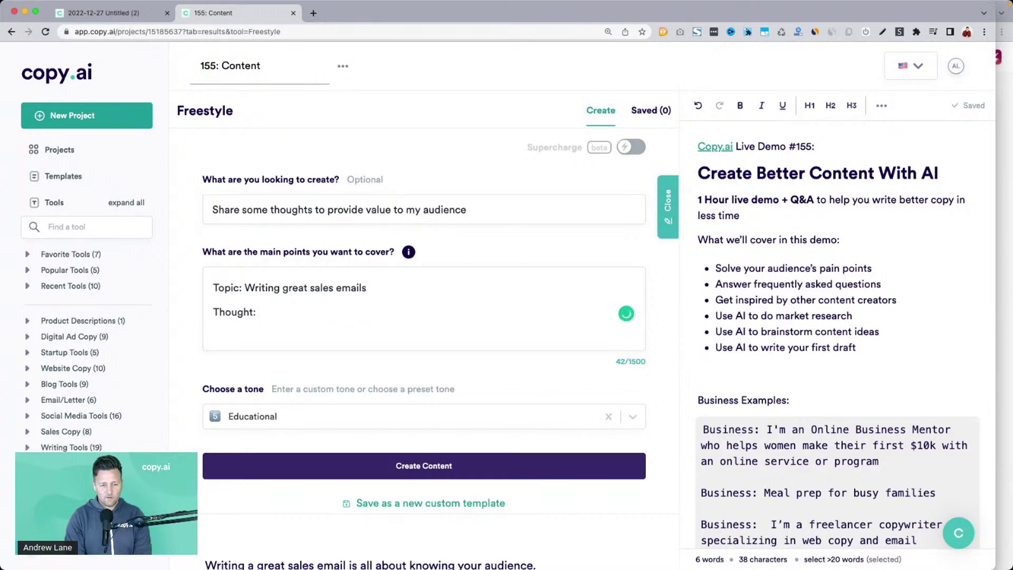
type("Don't be af")
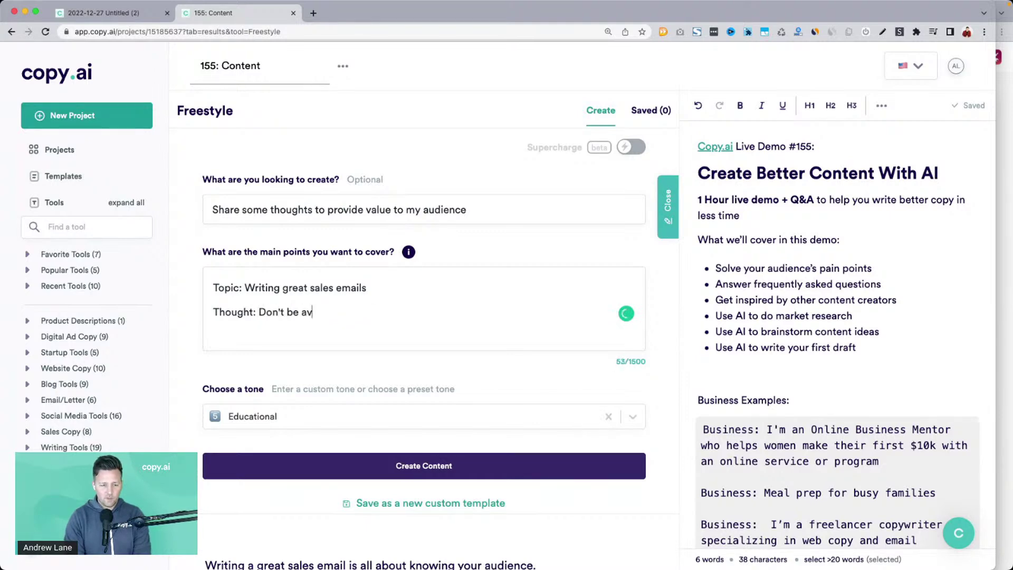
type("raid")
key("BackSpace")
key("BackSpace")
key("BackSpace")
key("BackSpace")
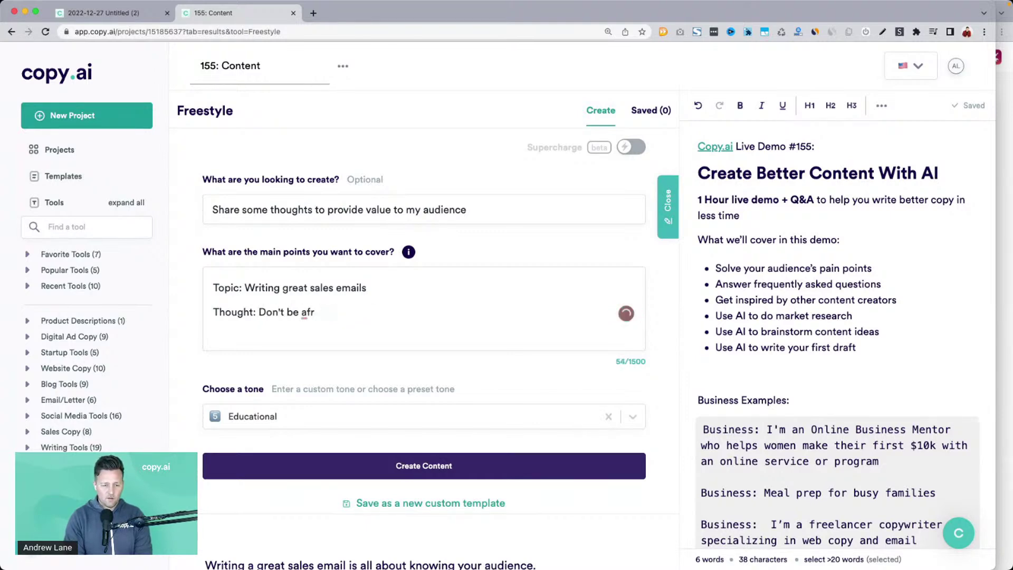
type("raid to make a hard ")
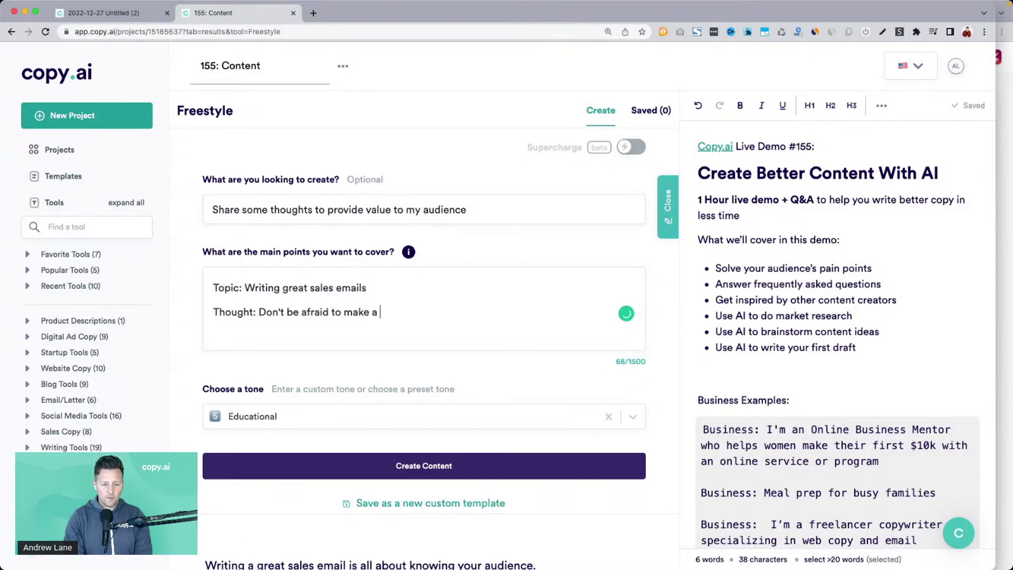
type("p")
key("BackSpace")
type("hard pitch")
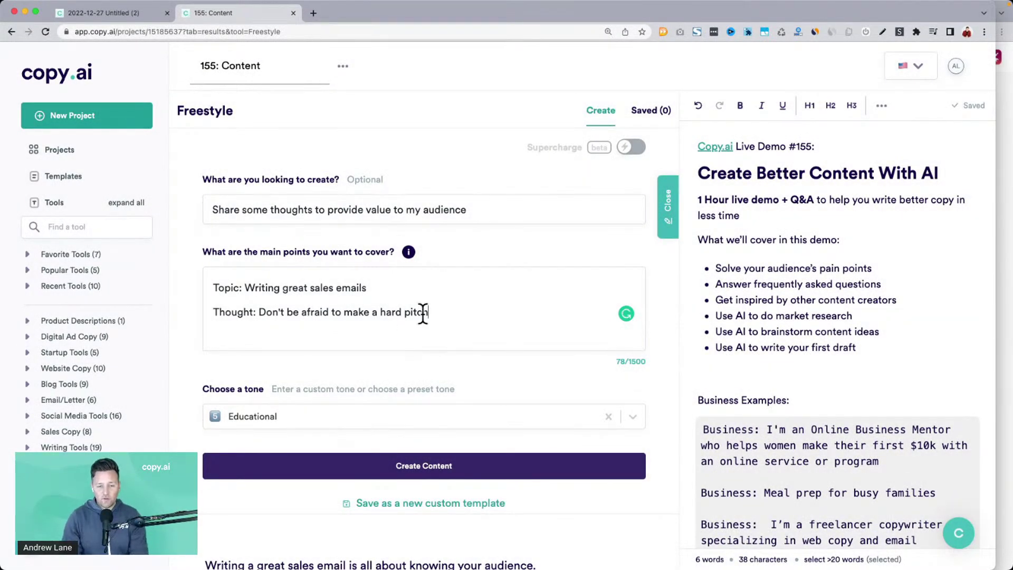
Step: End the hard-pitch sentence with a period and add "People are looking for answers to their problems." after it
type(". P")
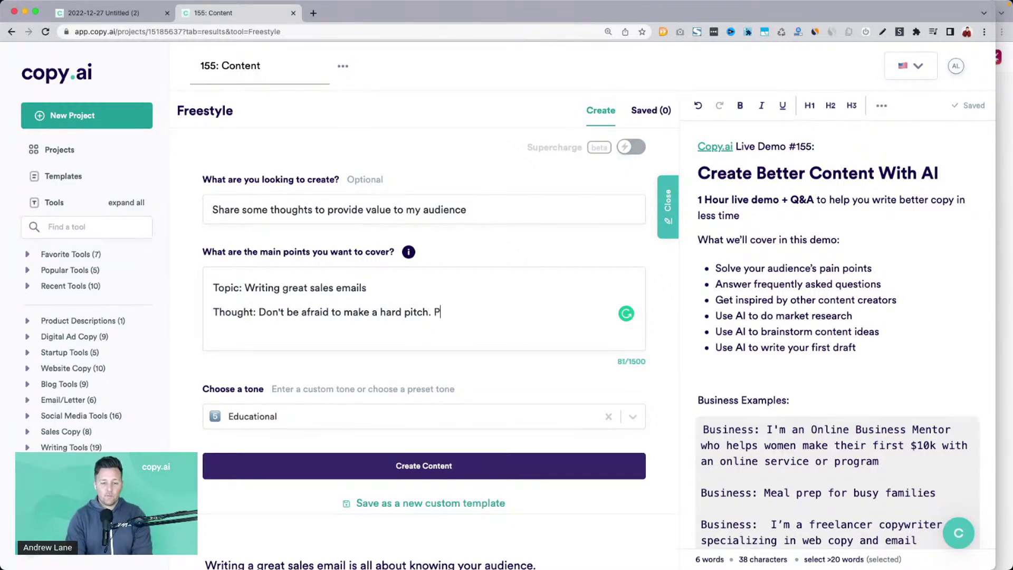
type("eople are looking for a")
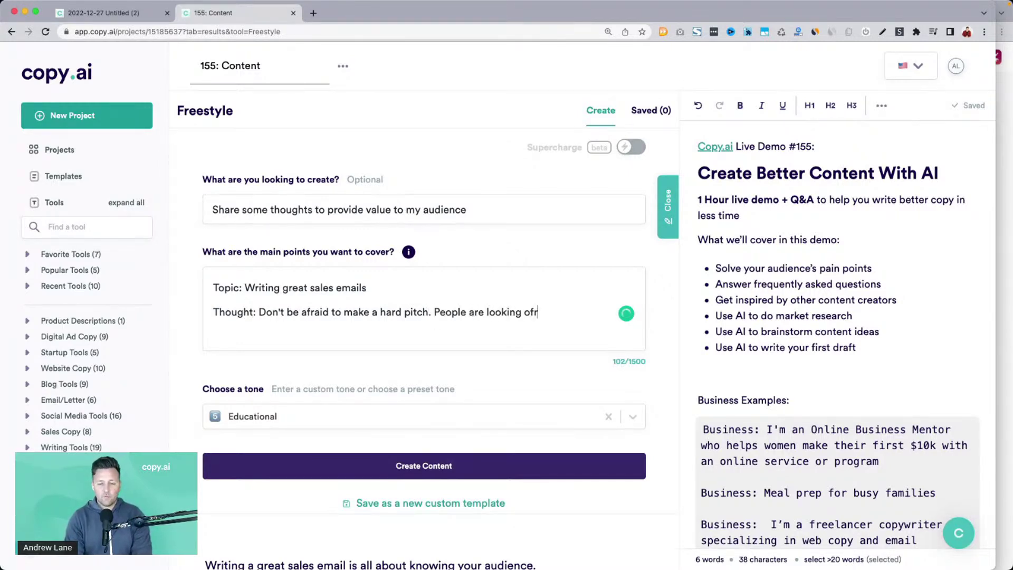
type("nswer")
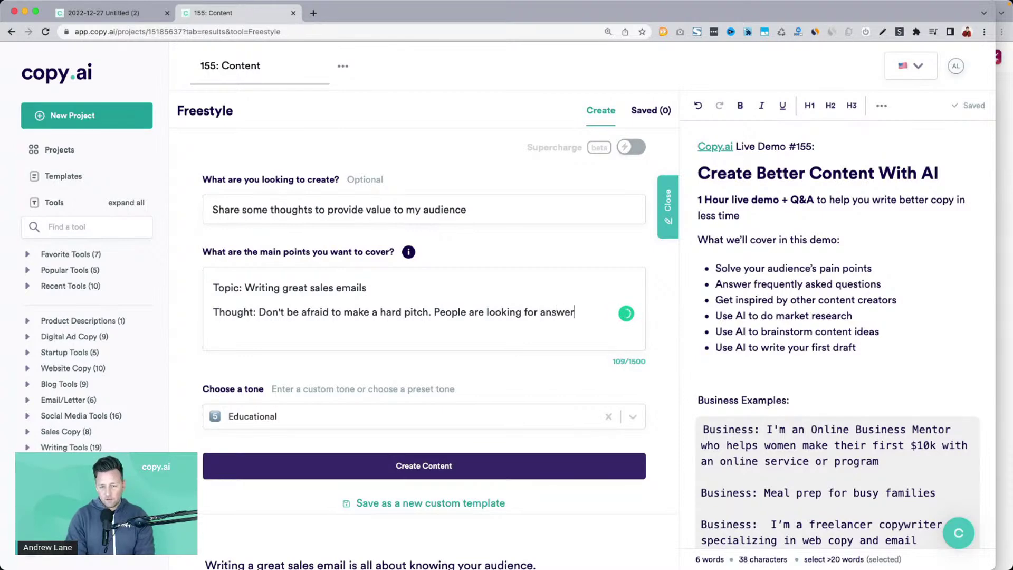
type("s to their poblems")
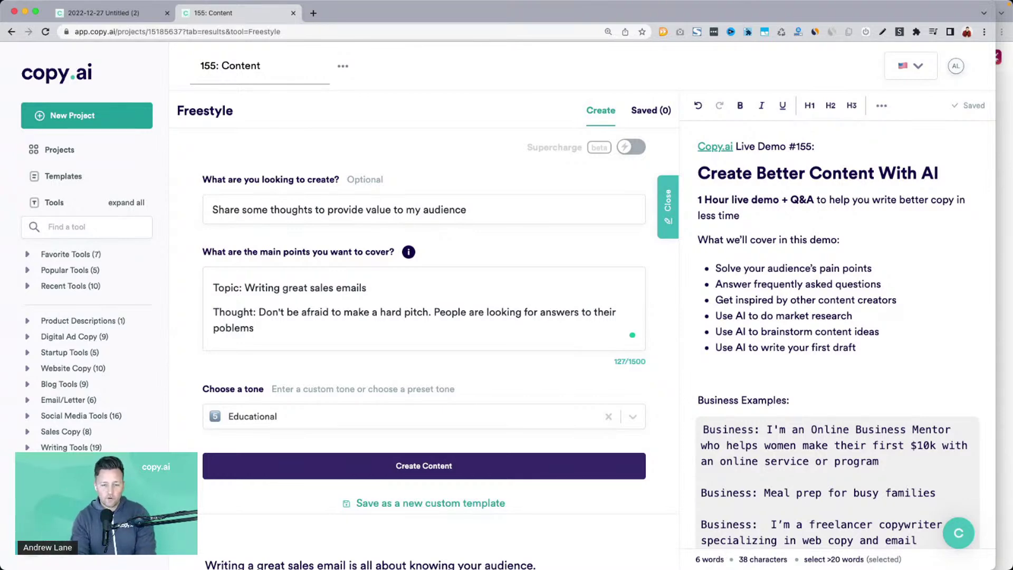
key("BackSpace")
key("BackSpace")
key("BackSpace")
key("BackSpace")
key("BackSpace")
key("BackSpace")
type("roblems,")
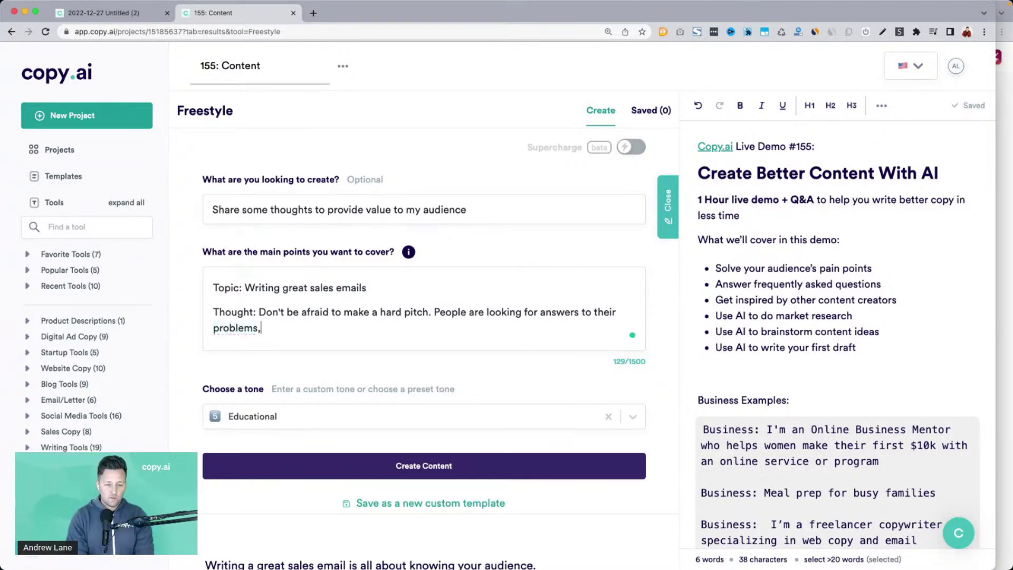
type(" T")
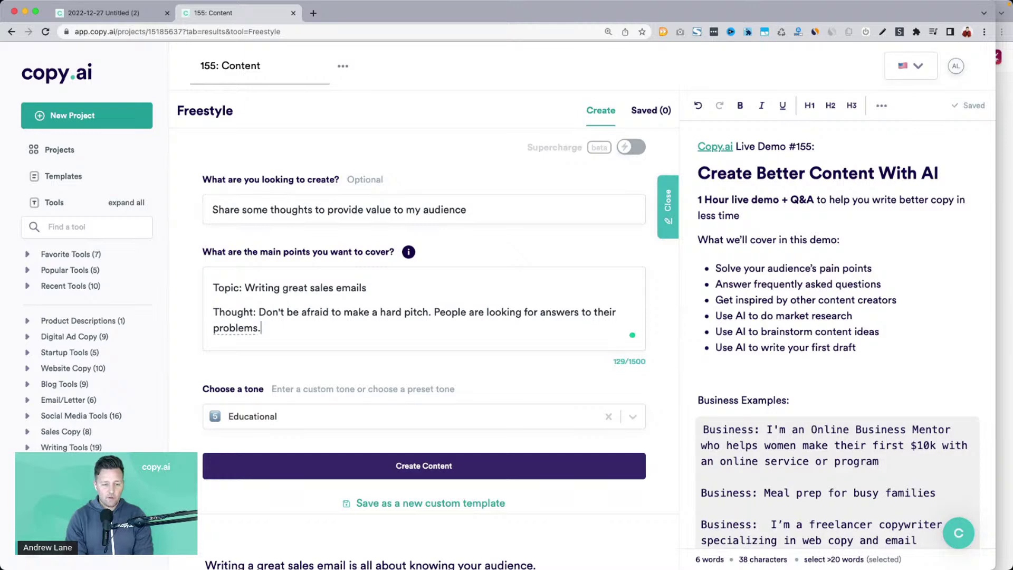
Step: Add "It's your job to explain how you solve their problem and then motivate them to take action." and relabel the line "Thoughts"
type(" It's your job t")
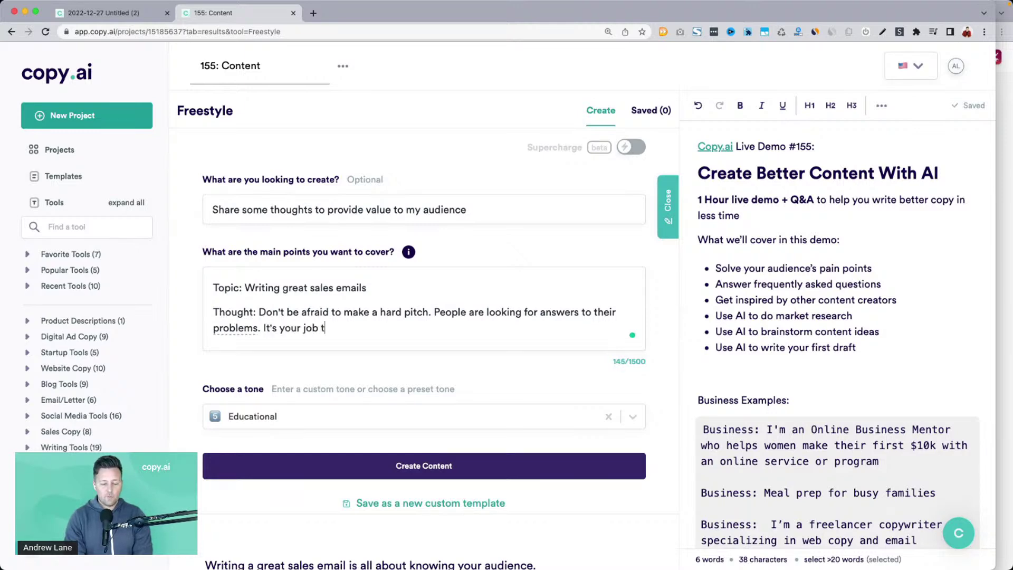
type("o exp")
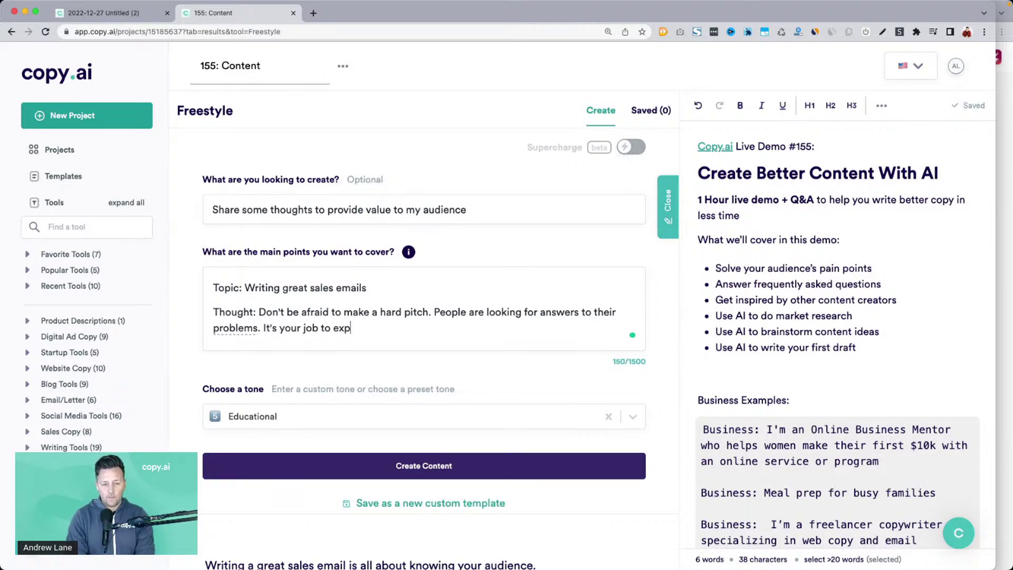
type("lain how yo")
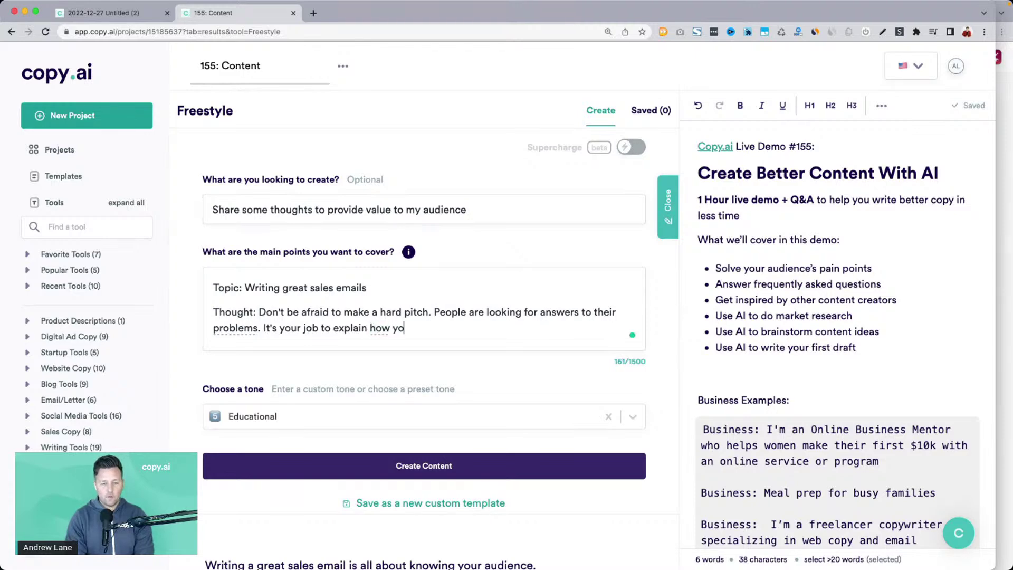
type("u solve their proble")
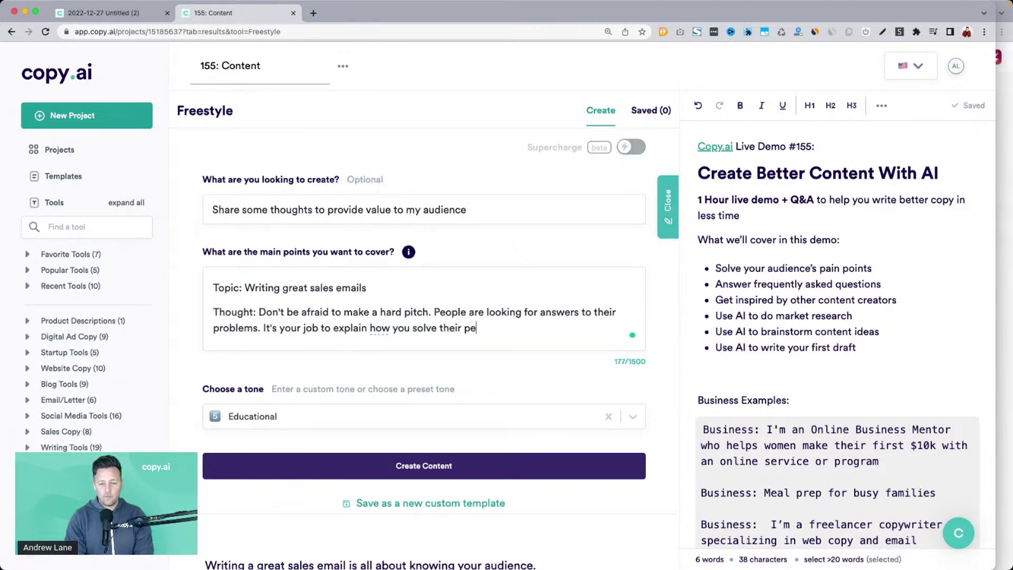
type("m and then")
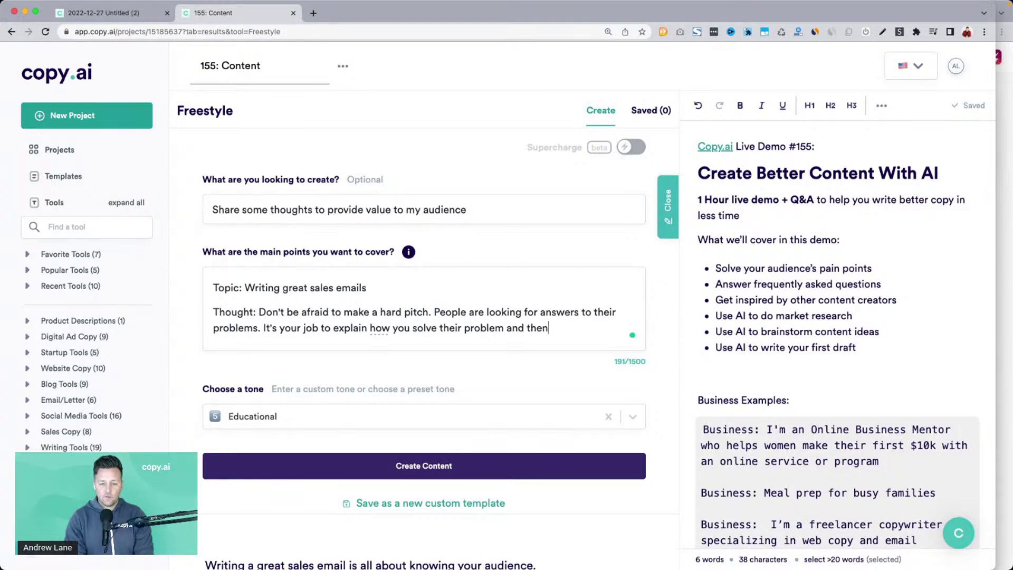
type(" motivatet")
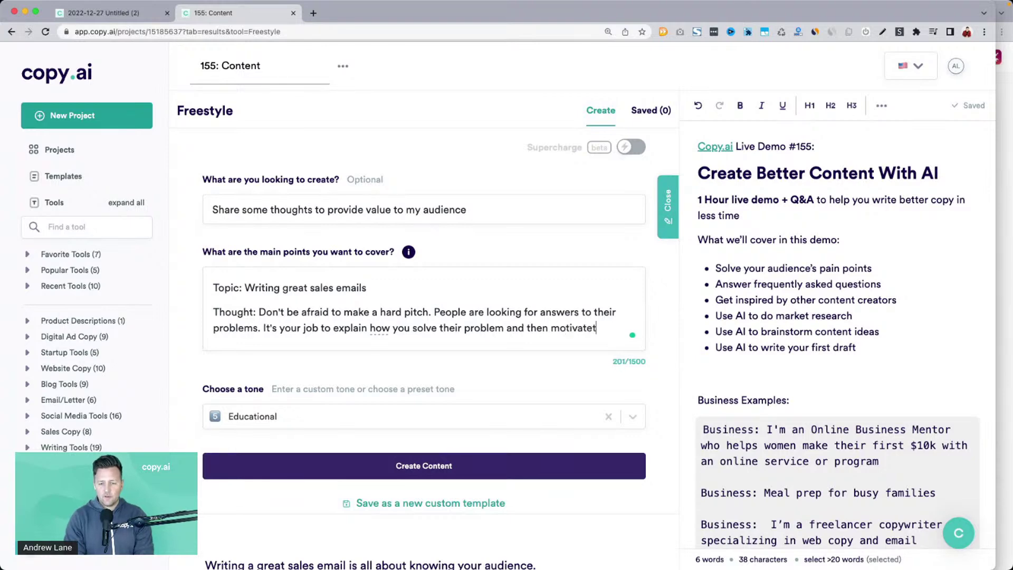
type("them to taek")
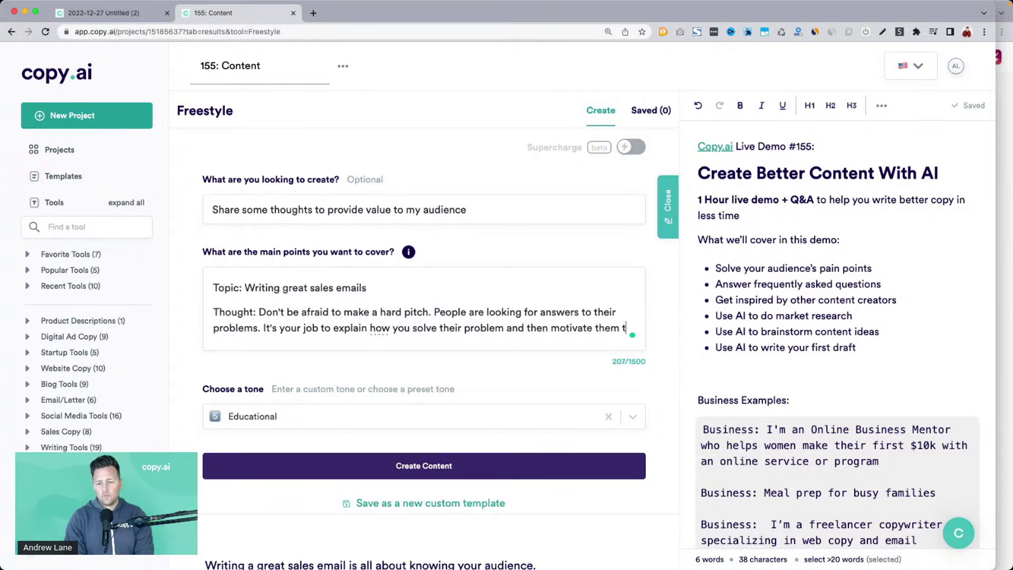
key("BackSpace")
key("BackSpace")
type("ke action.")
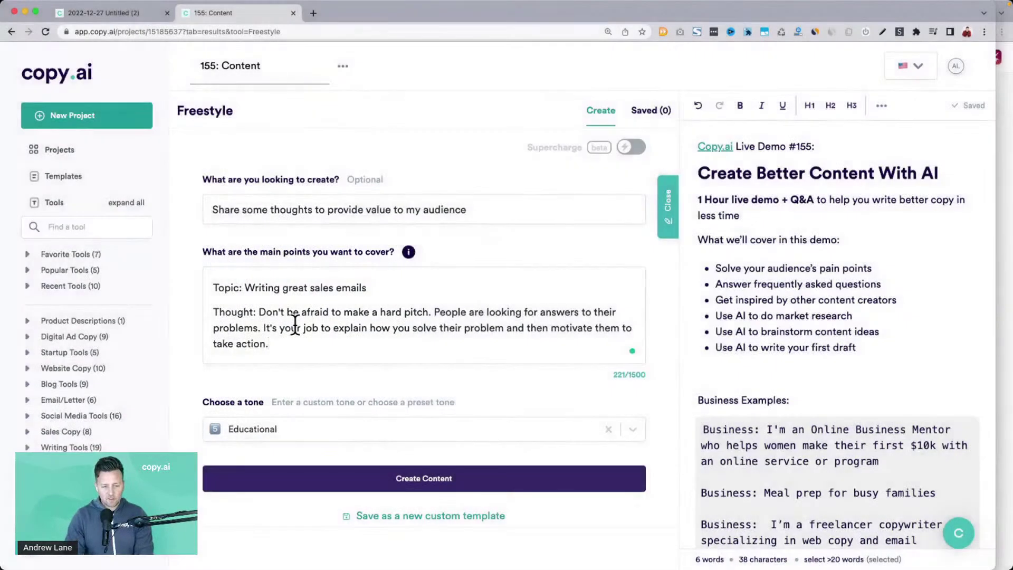
left_click(257, 311)
type("s")
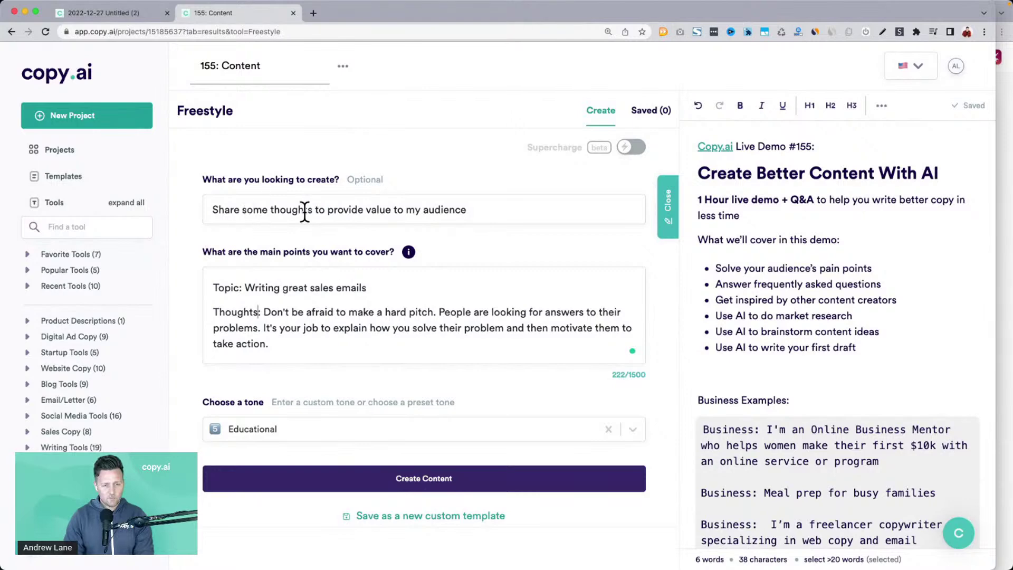
Step: Generate content from the updated topic and thoughts, and close the editor pane
scroll(301, 314, "down", 2)
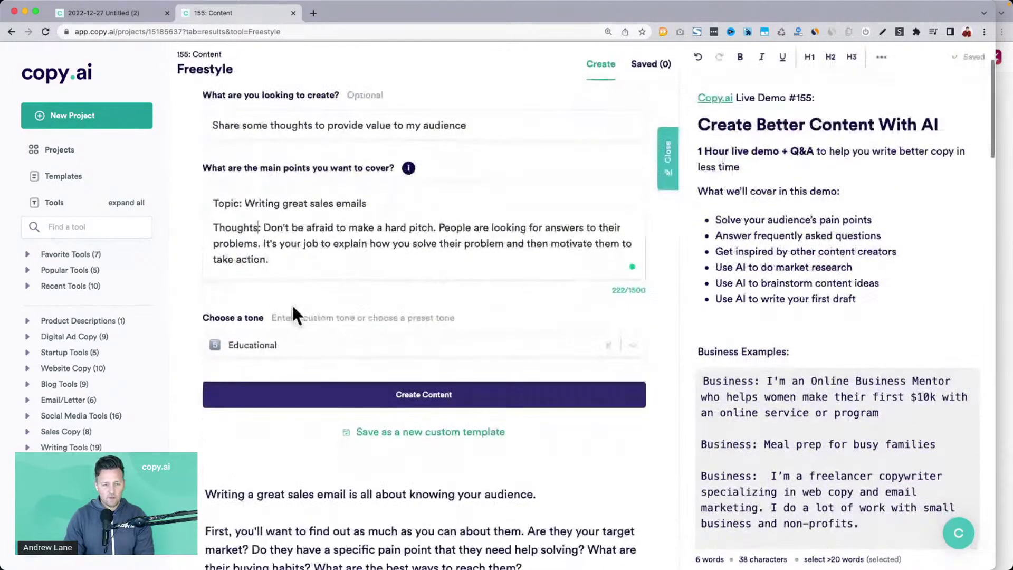
left_click(289, 393)
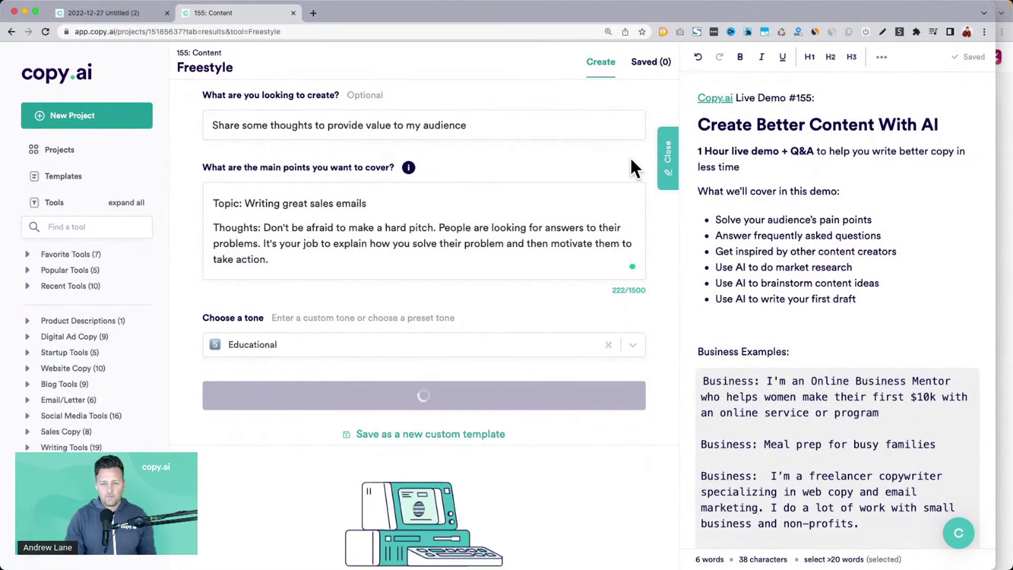
left_click(668, 158)
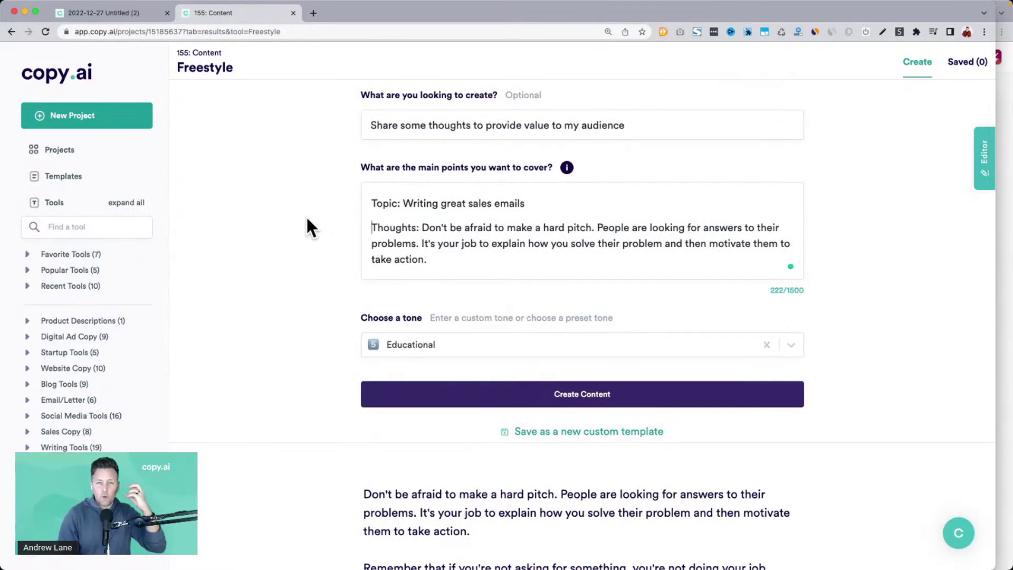
Step: Read through the generated hard-pitch thoughts one by one, highlighting the text of the individual results
scroll(307, 218, "down", 2)
scroll(307, 218, "down", 3)
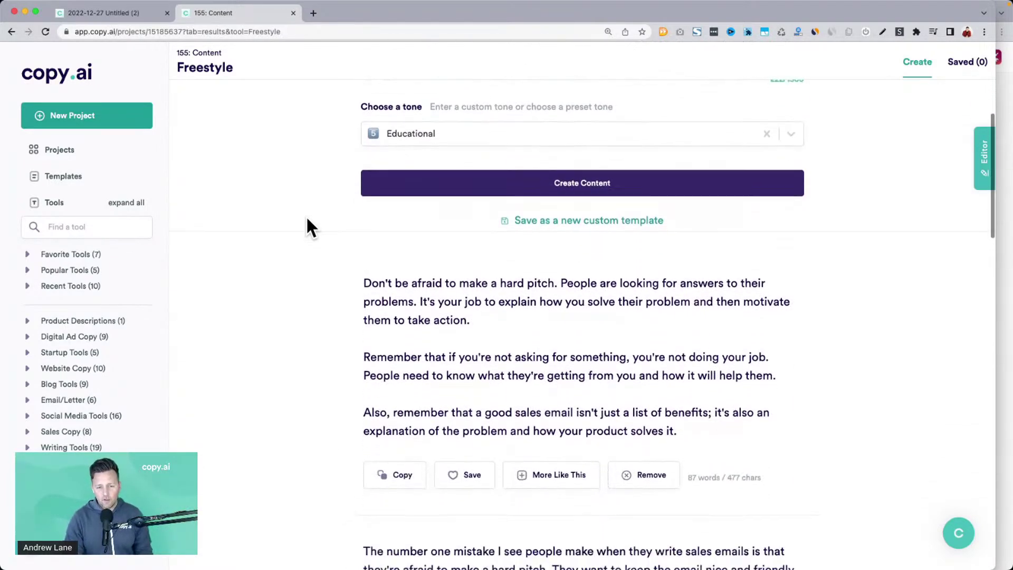
scroll(290, 305, "down", 2)
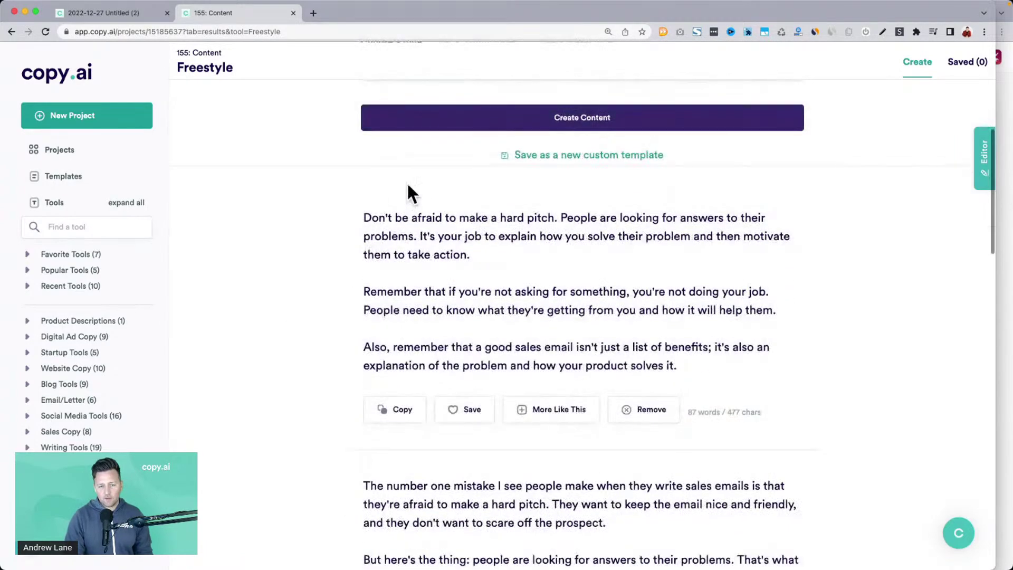
left_click_drag(363, 217, 693, 364)
scroll(704, 371, "down", 6)
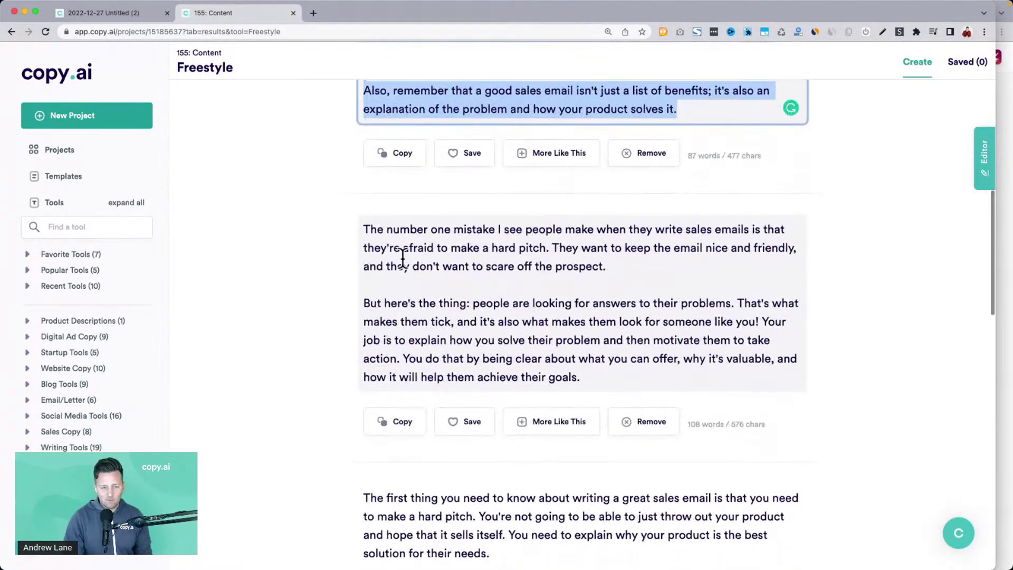
right_click(363, 230)
left_click(601, 373)
left_click_drag(601, 376, 344, 220)
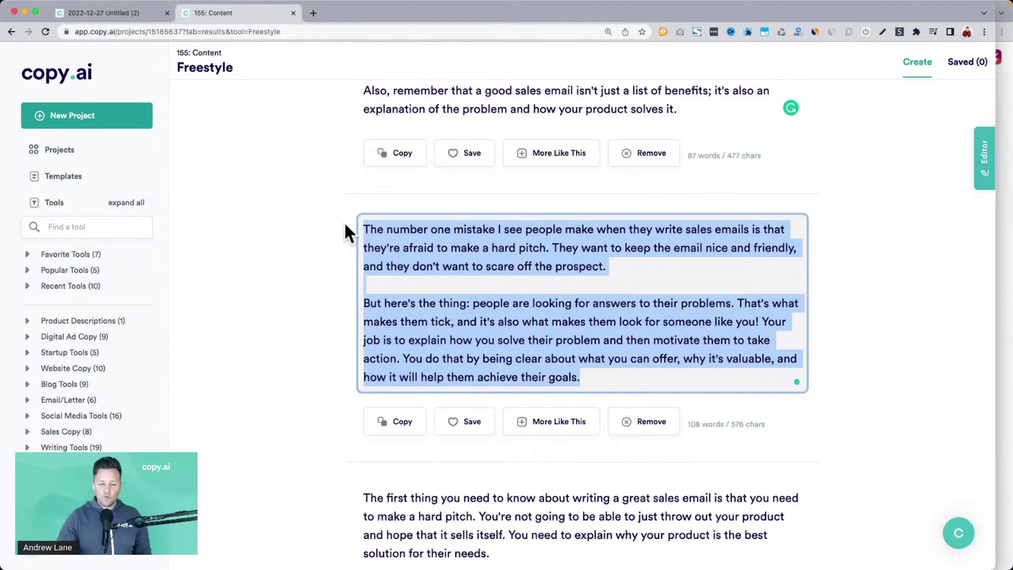
scroll(344, 224, "down", 5)
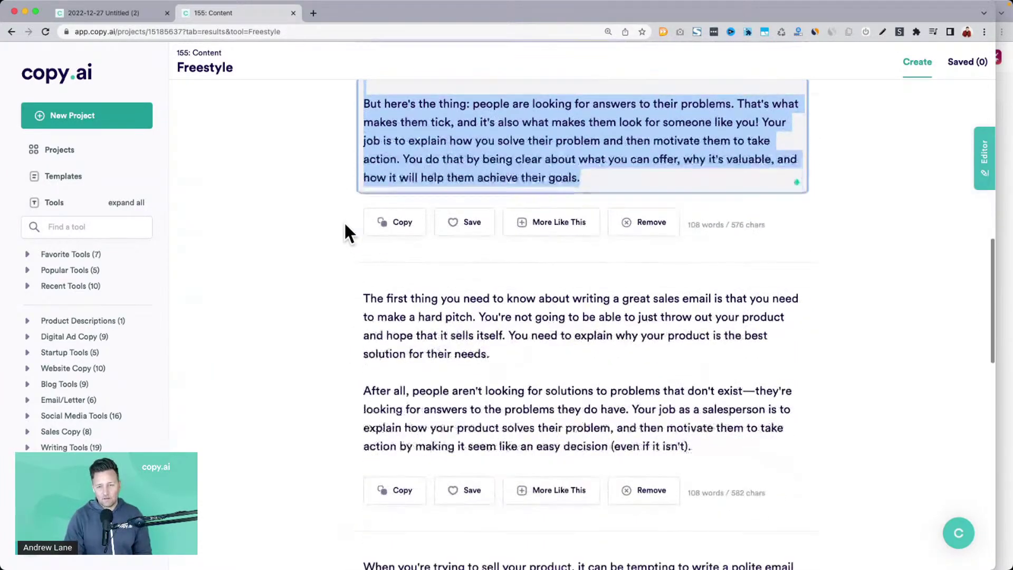
left_click_drag(364, 208, 491, 308)
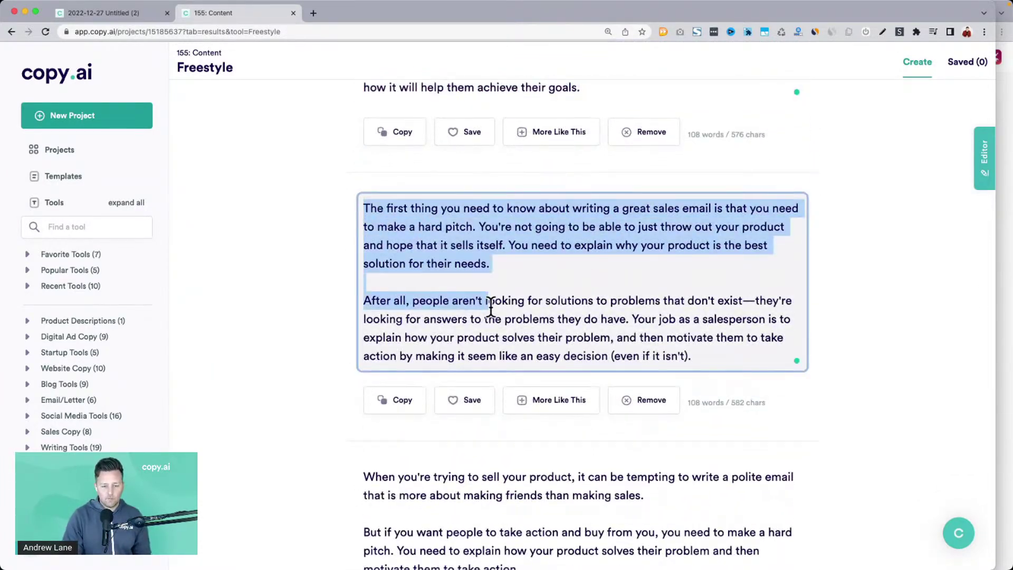
left_click(490, 308)
scroll(486, 301, "down", 5)
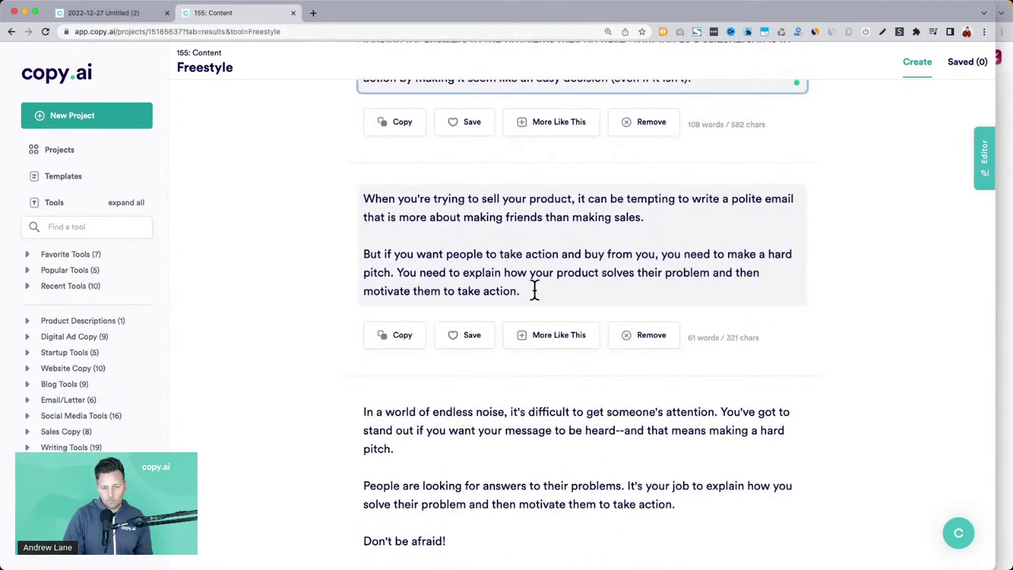
left_click_drag(534, 290, 365, 200)
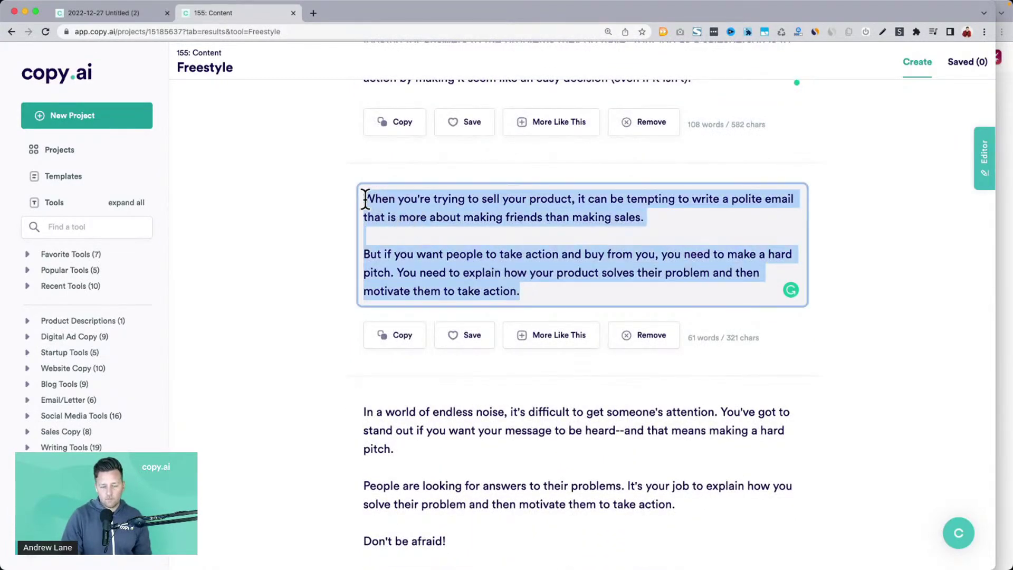
scroll(323, 193, "down", 3)
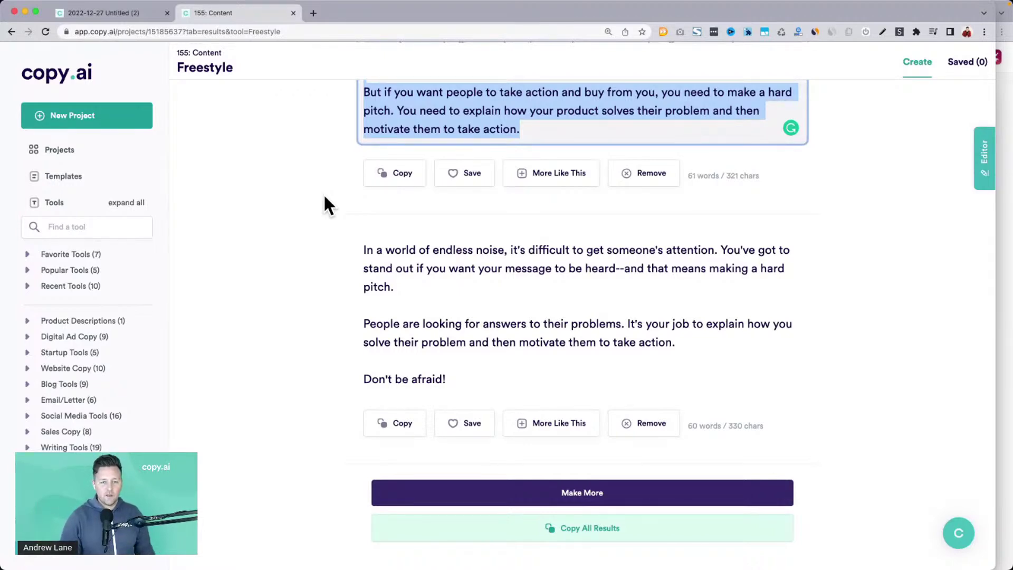
left_click(325, 196)
Step: Add the line "Format: Include a few key tips and takeaways" to the main points and generate the content again
scroll(324, 197, "up", 5)
scroll(324, 203, "up", 10)
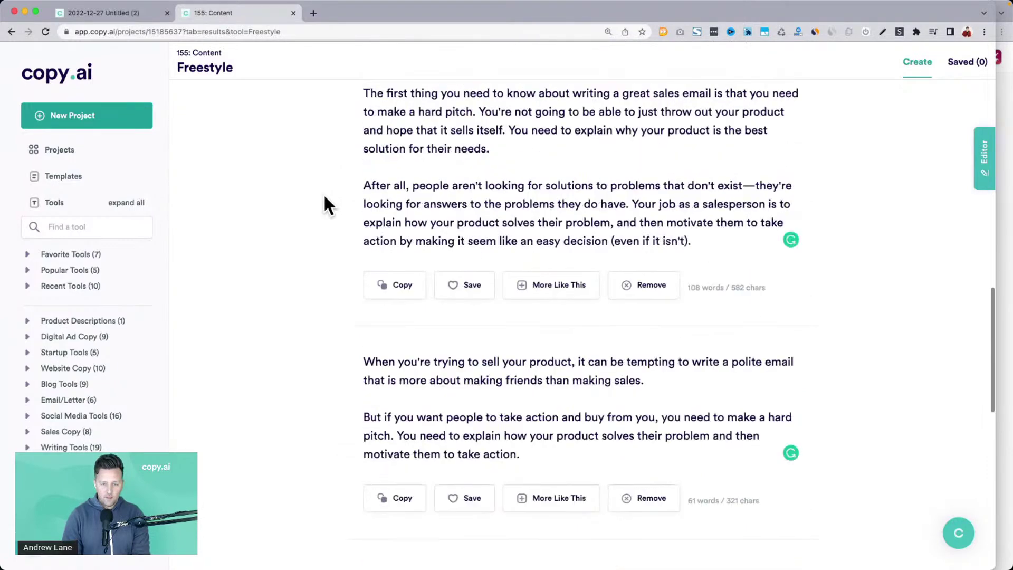
left_click(505, 345)
key("Return")
key("Return")
type("For")
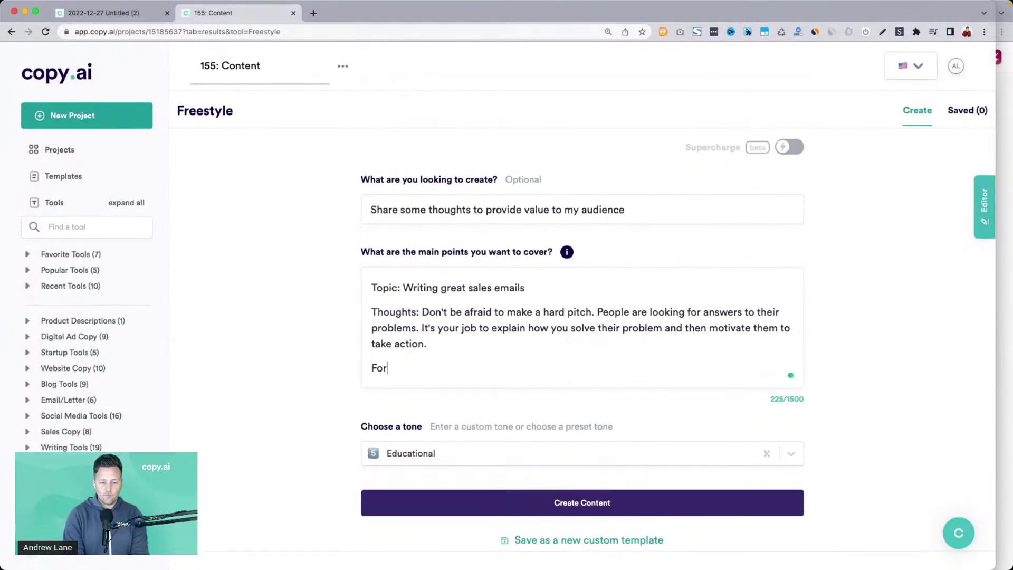
type("mat: Includ")
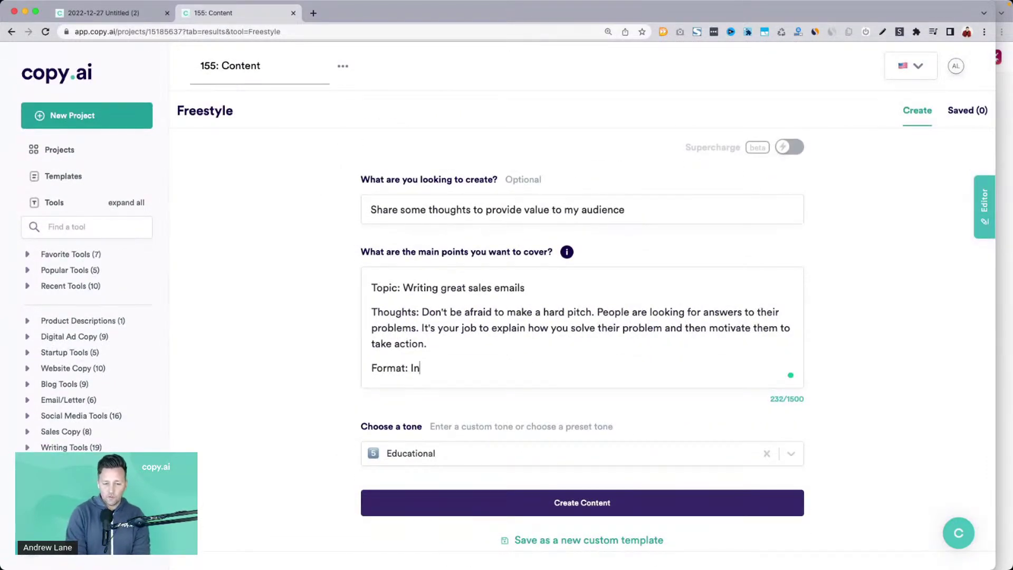
key("BackSpace")
key("BackSpace")
key("BackSpace")
type("lude a fe")
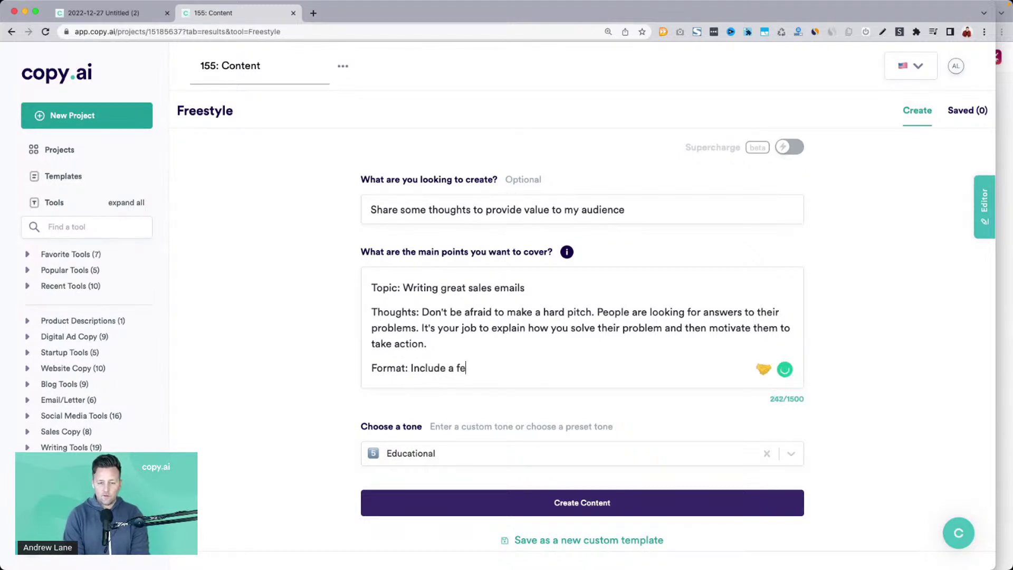
type("w key tips and takeawys")
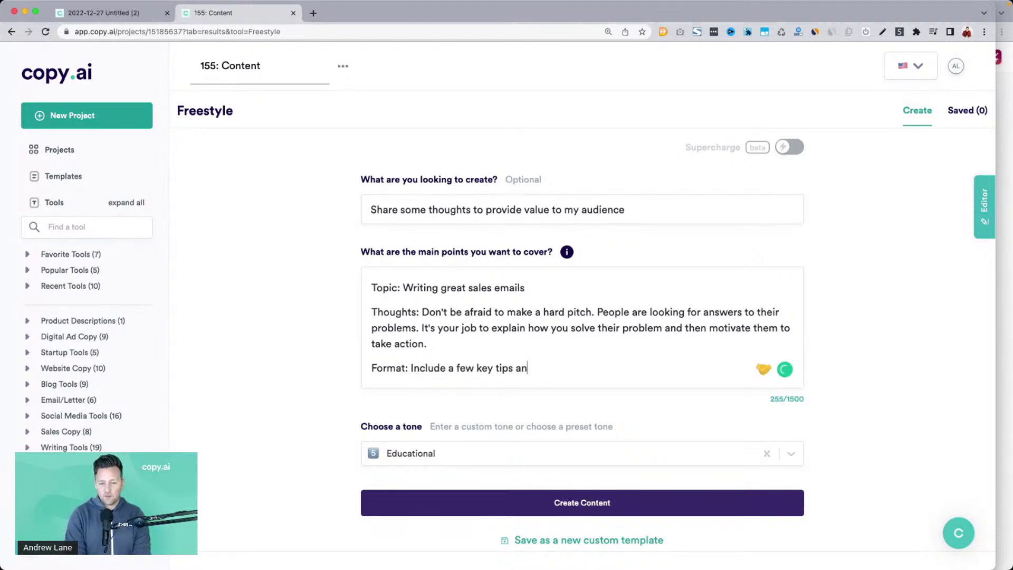
key("BackSpace")
key("BackSpace")
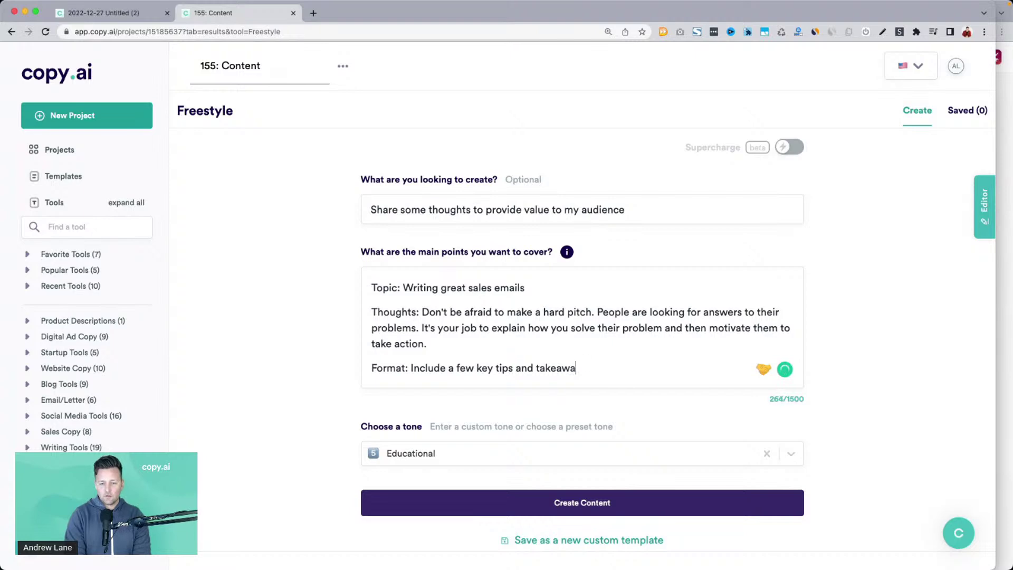
type("ays")
scroll(249, 368, "down", 3)
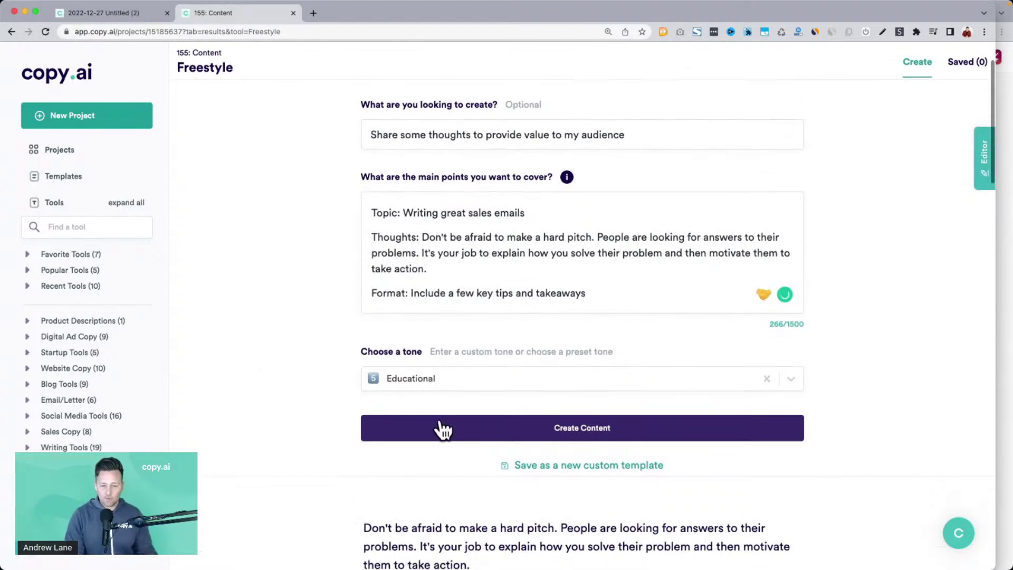
left_click(441, 422)
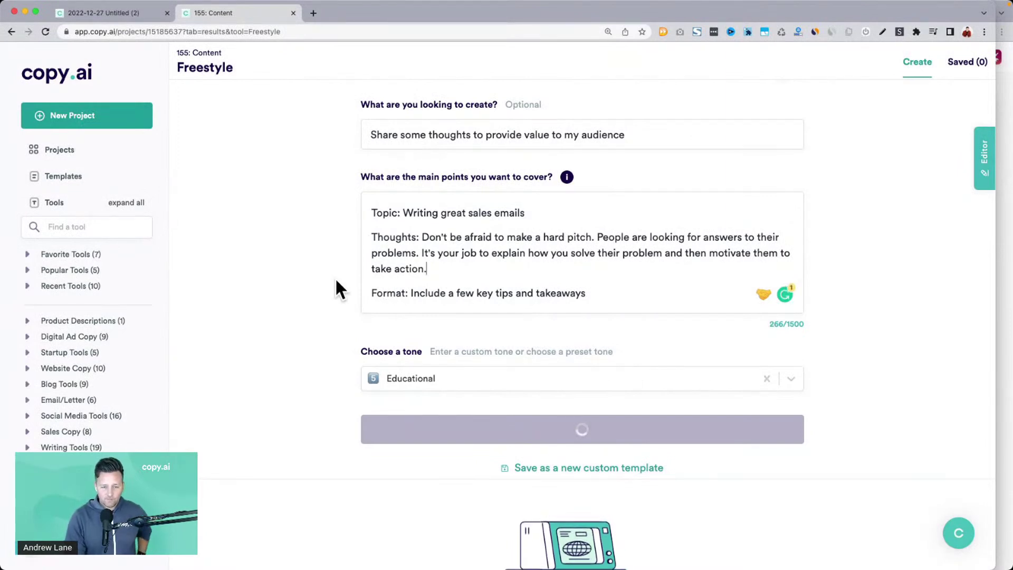
Step: Examine the new results for the requested tips format, highlighting the "Here are a few key tips to keep in mind:" line
scroll(336, 281, "down", 2)
scroll(336, 281, "down", 3)
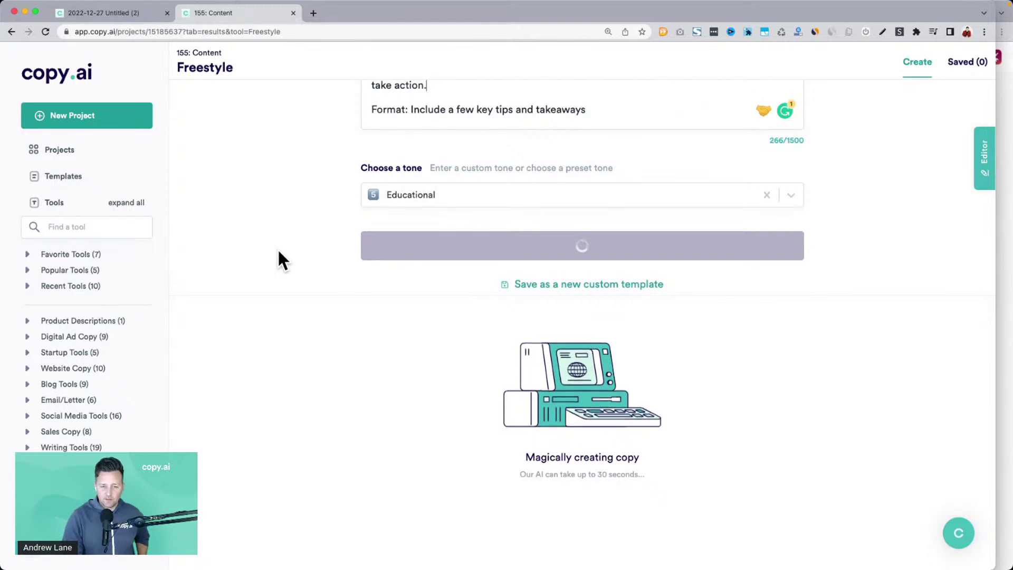
scroll(278, 253, "down", 1)
scroll(278, 253, "down", 1)
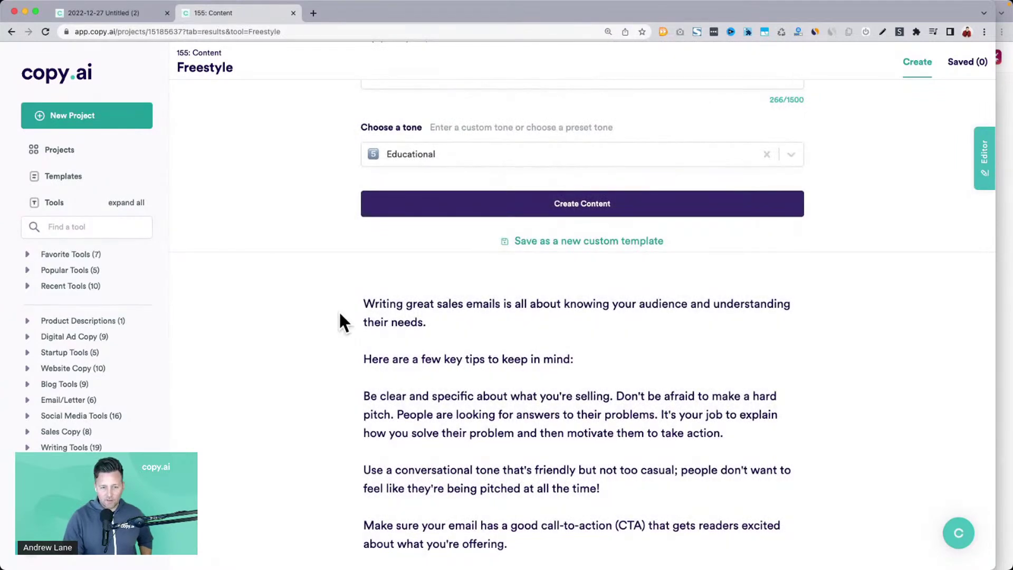
scroll(338, 311, "down", 3)
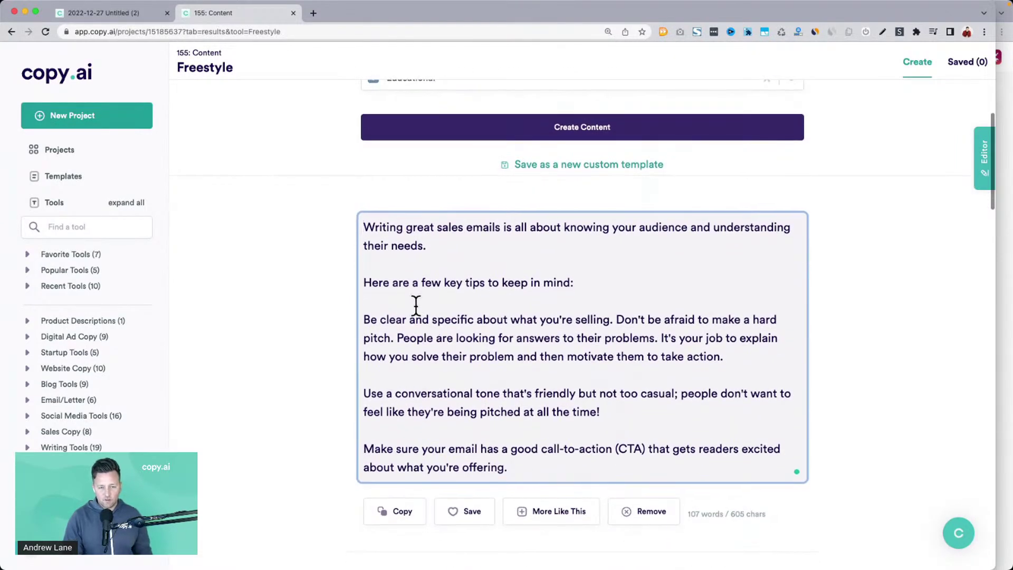
left_click_drag(363, 282, 575, 278)
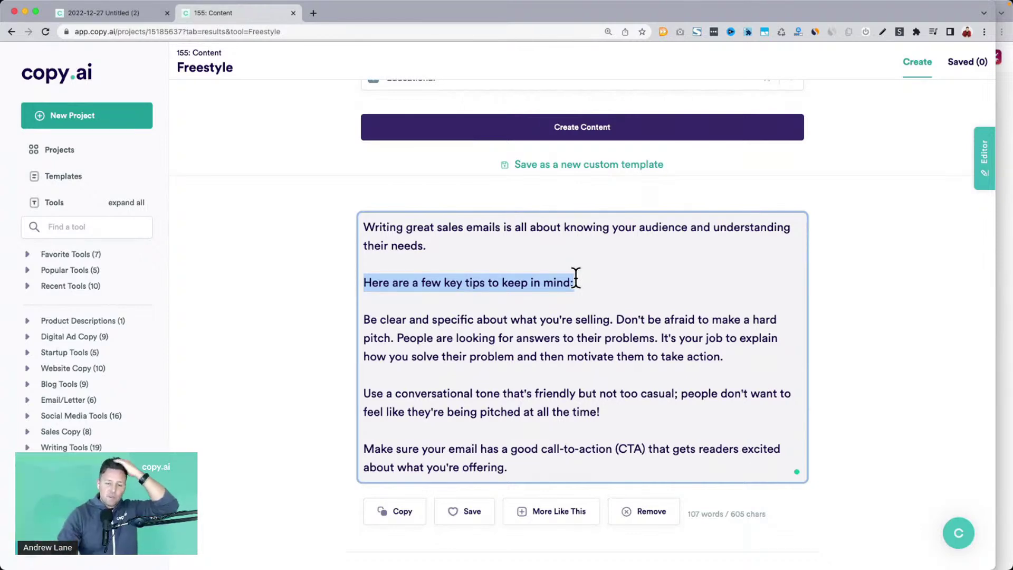
scroll(577, 277, "down", 5)
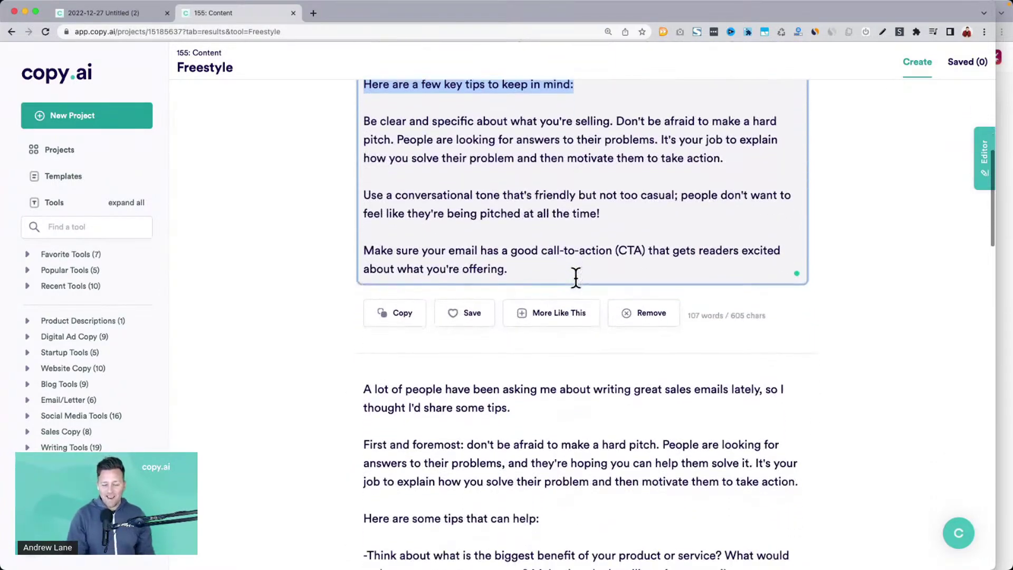
scroll(578, 282, "down", 5)
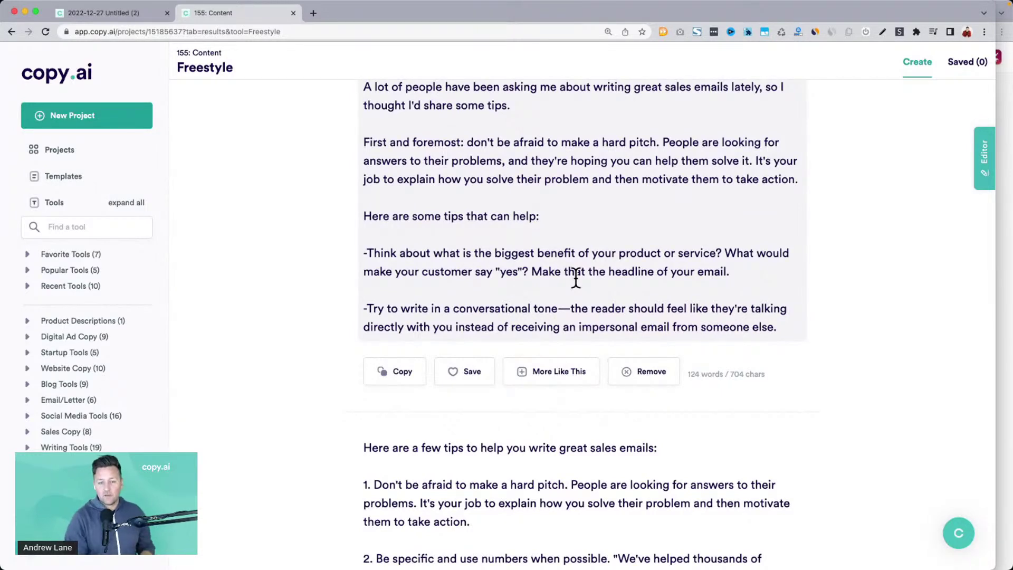
Step: Read the remaining generated results with sales email tips and return to the Freestyle input form
scroll(328, 271, "down", 3)
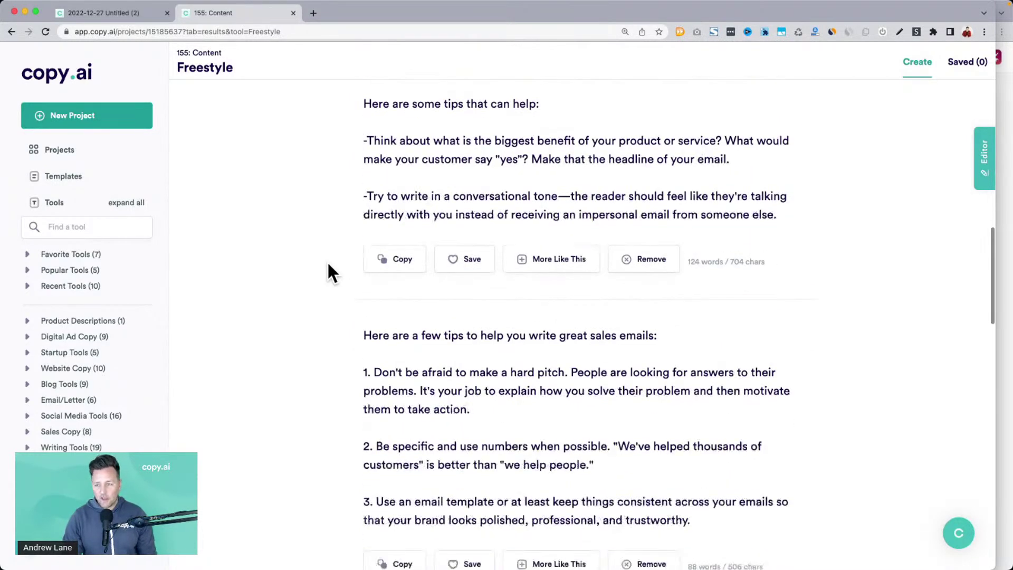
scroll(327, 264, "down", 2)
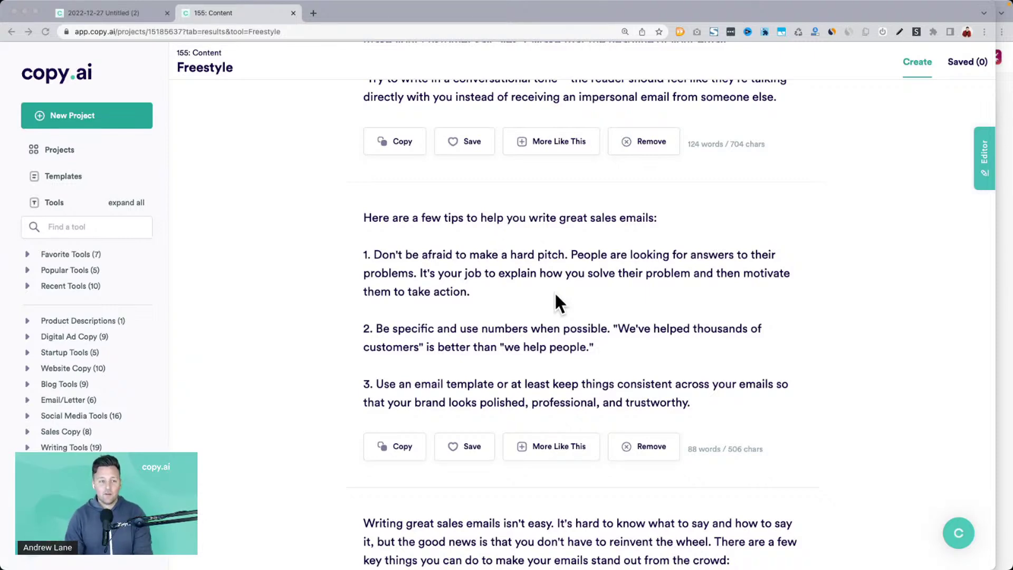
scroll(553, 291, "up", 20)
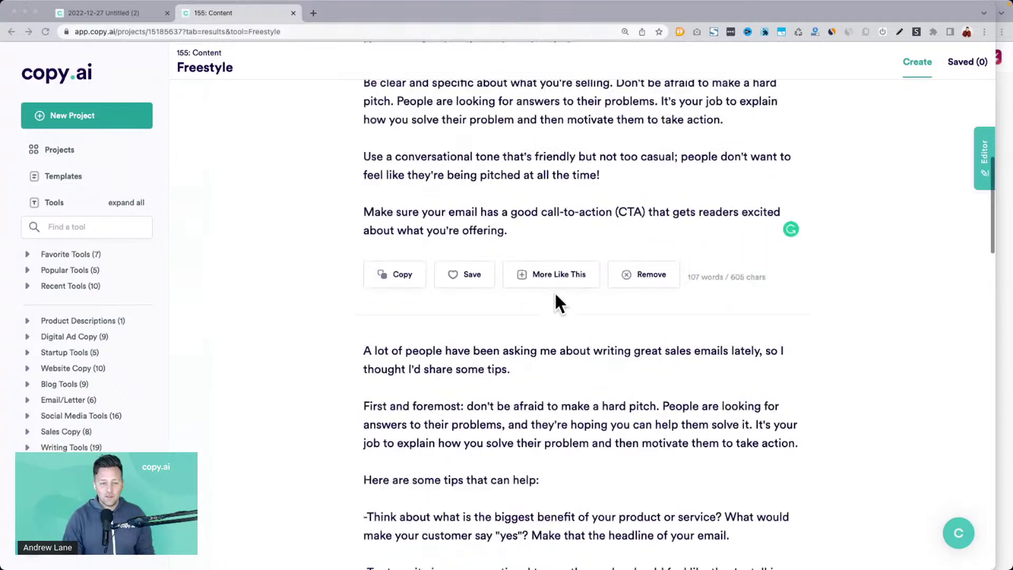
Step: Switch to the Microsoft Create article "How to create better content for your business" and review it from its title to the phone image
key("ctrl+Up")
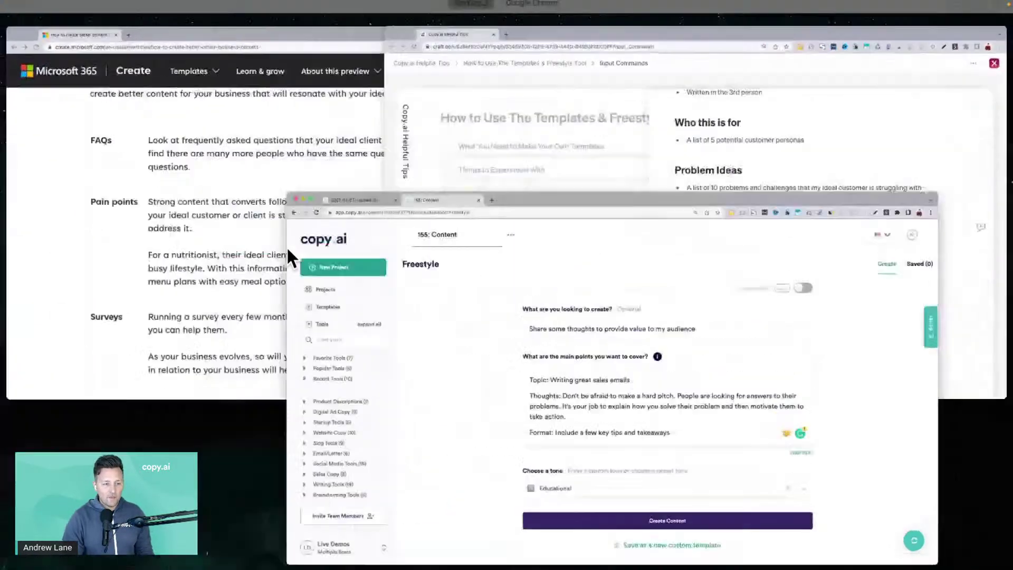
left_click(197, 204)
scroll(368, 270, "up", 20)
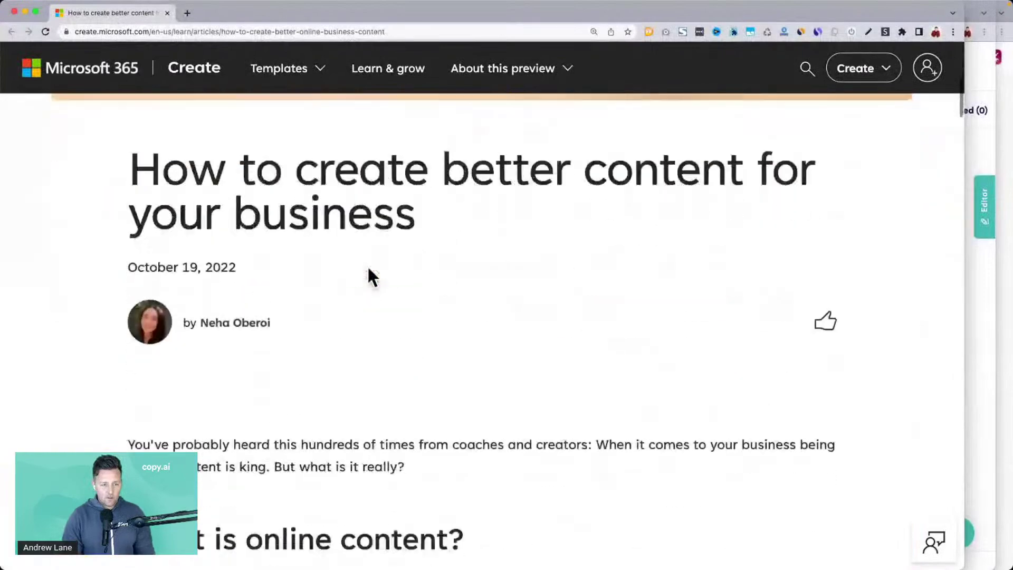
left_click_drag(132, 167, 402, 179)
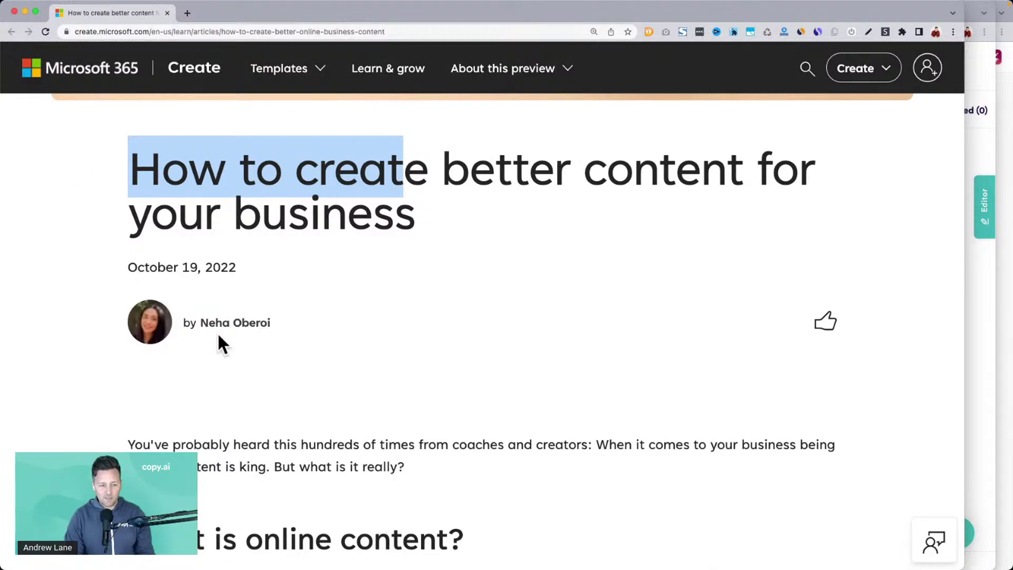
scroll(534, 332, "down", 15)
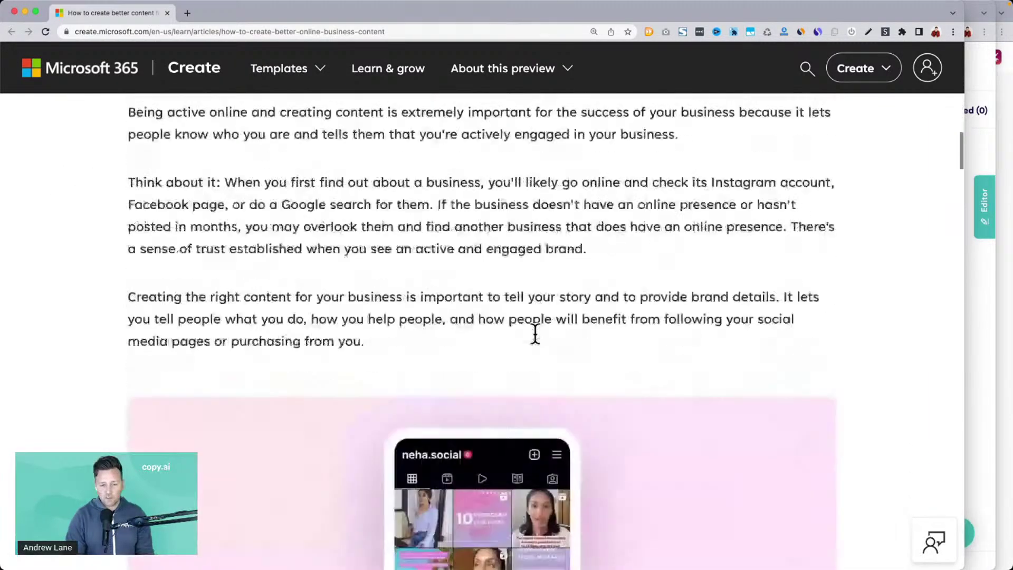
scroll(535, 334, "down", 6)
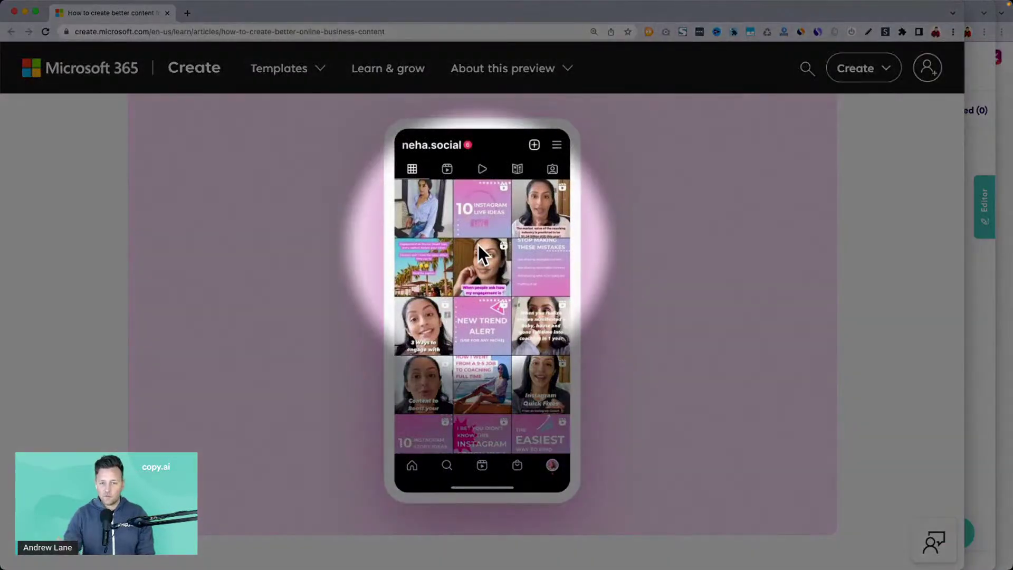